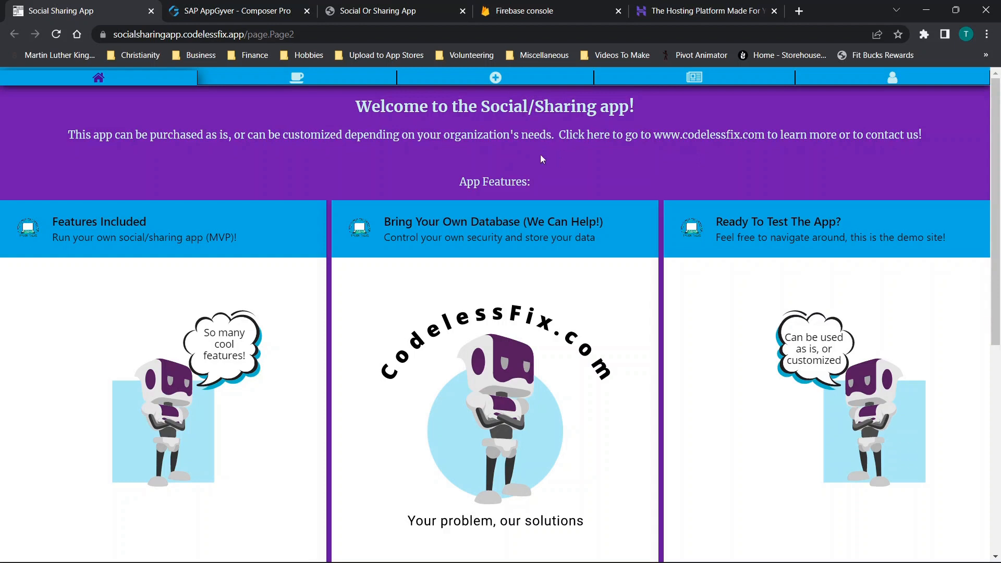
# - Check the AppGyver apps list and open appgyver.com in a new incognito window
pyautogui.click(234, 10)
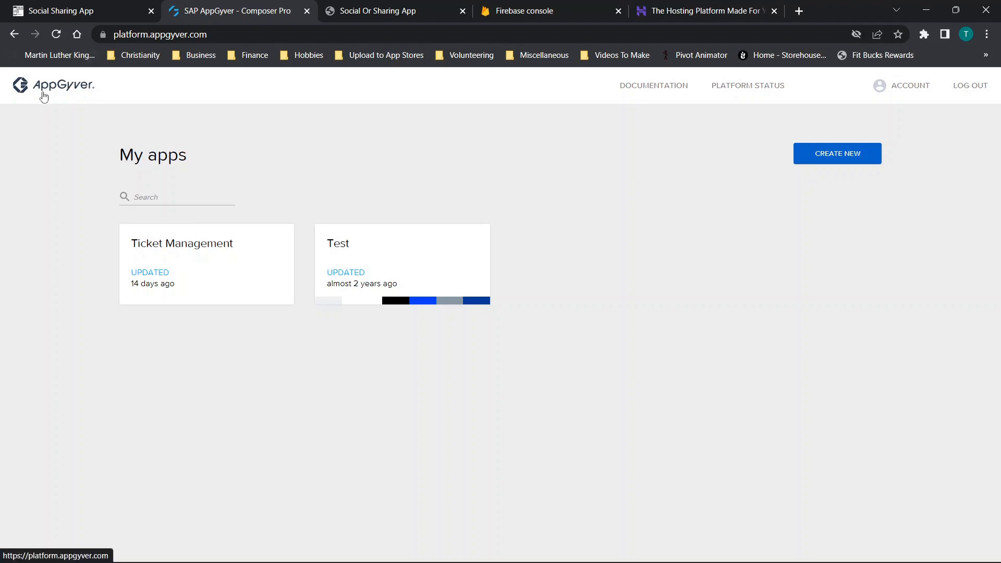
pyautogui.click(987, 34)
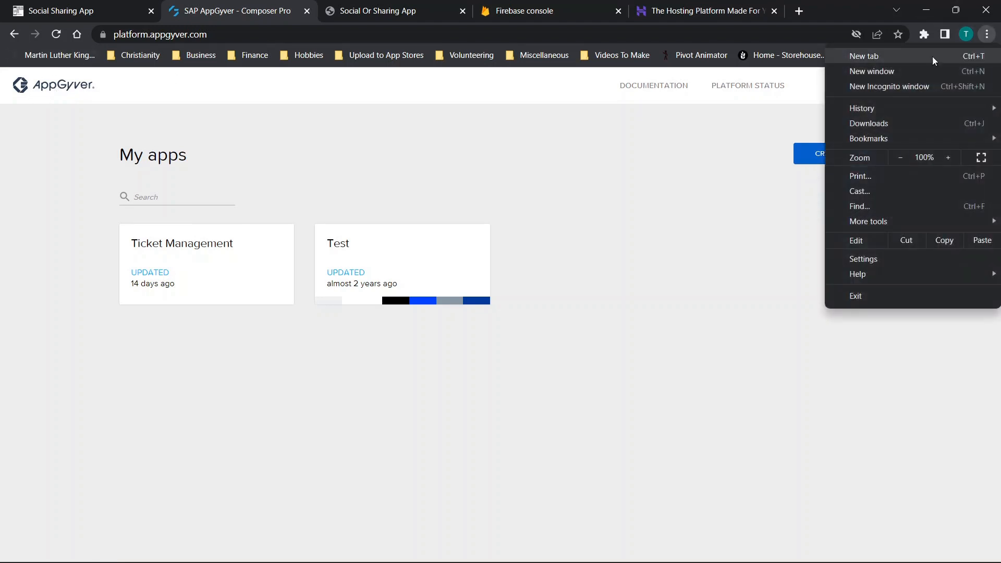
pyautogui.click(888, 87)
pyautogui.write('appgyver.com')
pyautogui.press('Return')
pyautogui.scroll(-2, 883, 339)
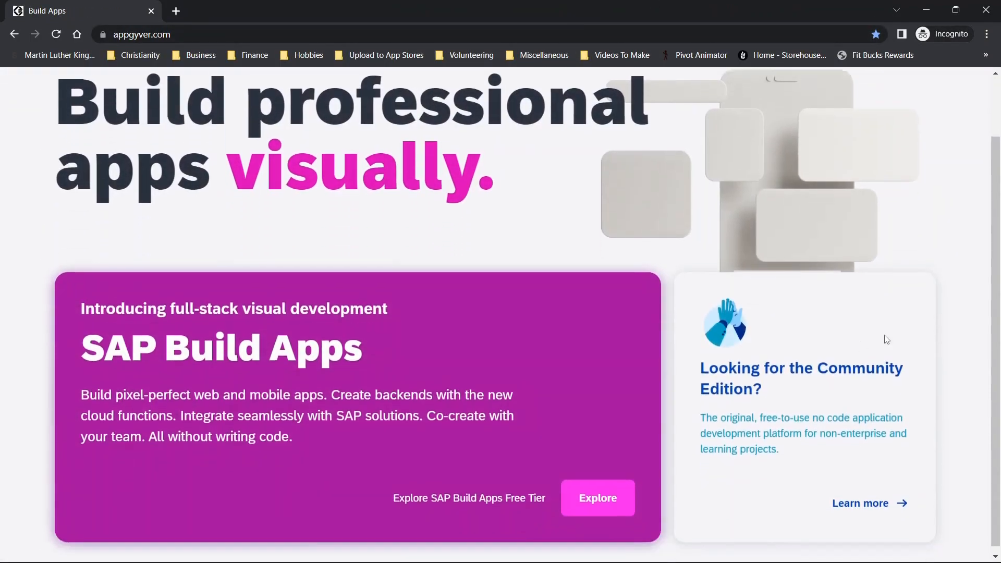
# - Open the Community Edition page of AppGyver and go to its login and sign-up page
pyautogui.click(859, 498)
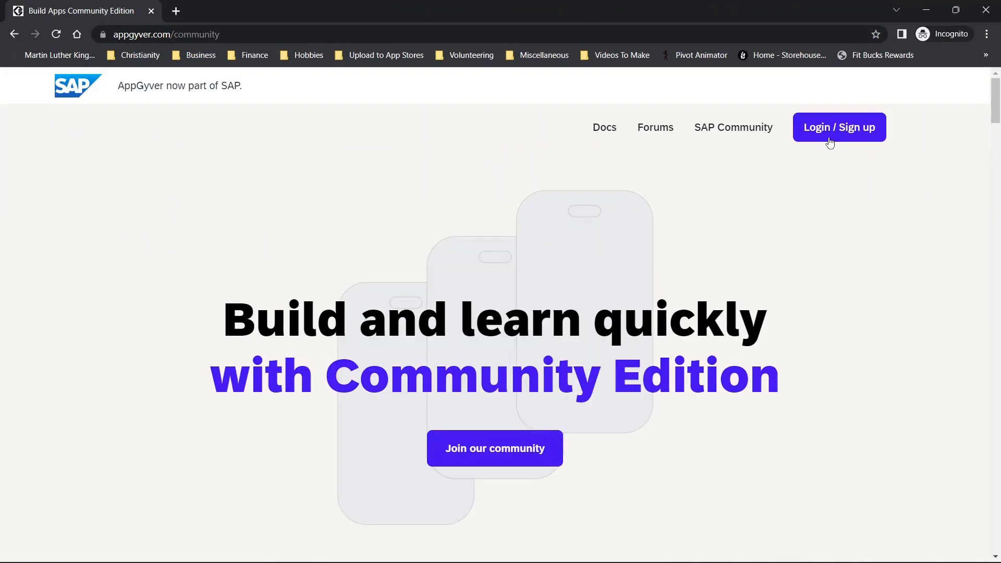
pyautogui.click(845, 134)
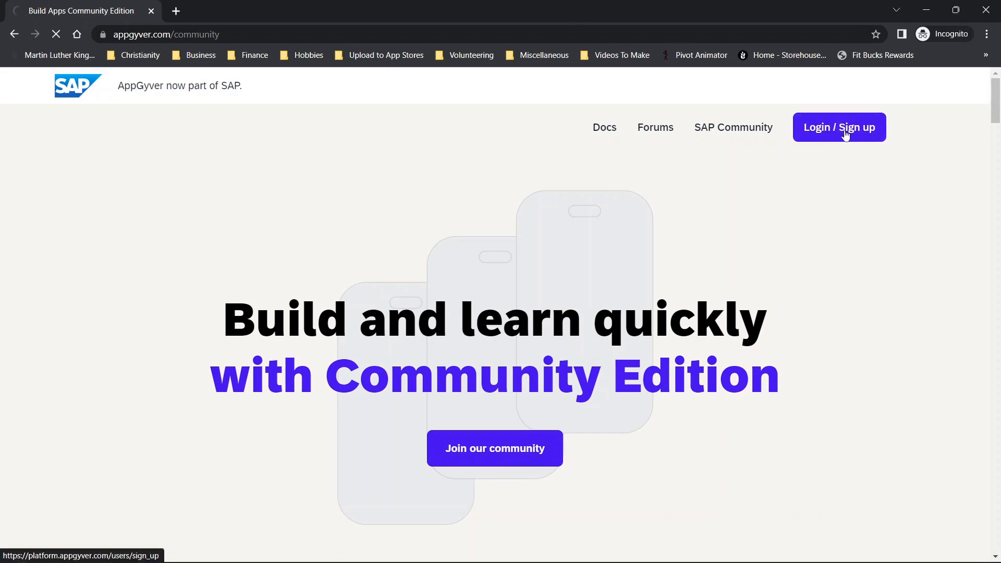
pyautogui.scroll(-5, 467, 246)
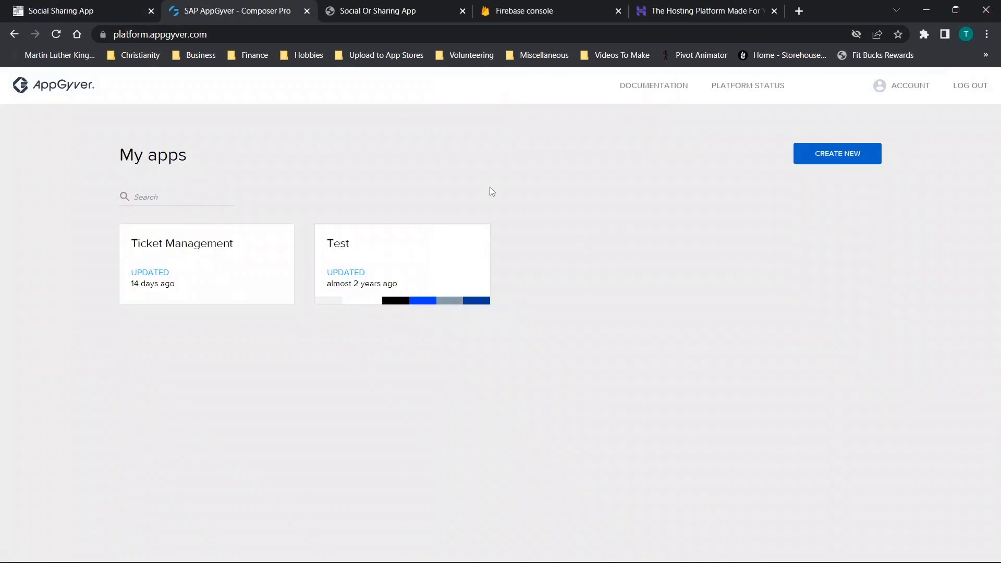
# - Review the Social App page on codelessfix.com and follow its purchase option to the store
pyautogui.click(385, 11)
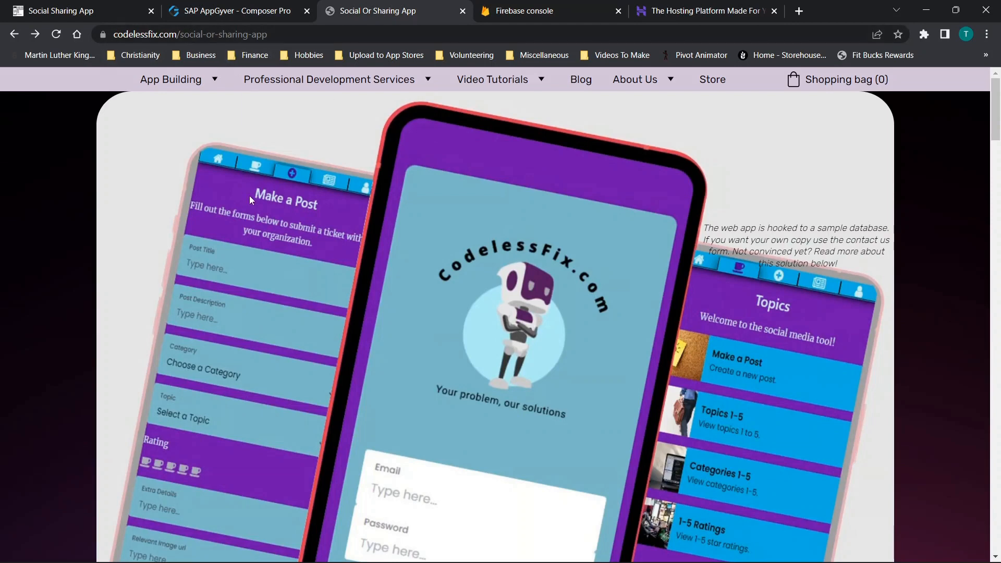
pyautogui.scroll(-2, 256, 196)
pyautogui.scroll(-6, 266, 201)
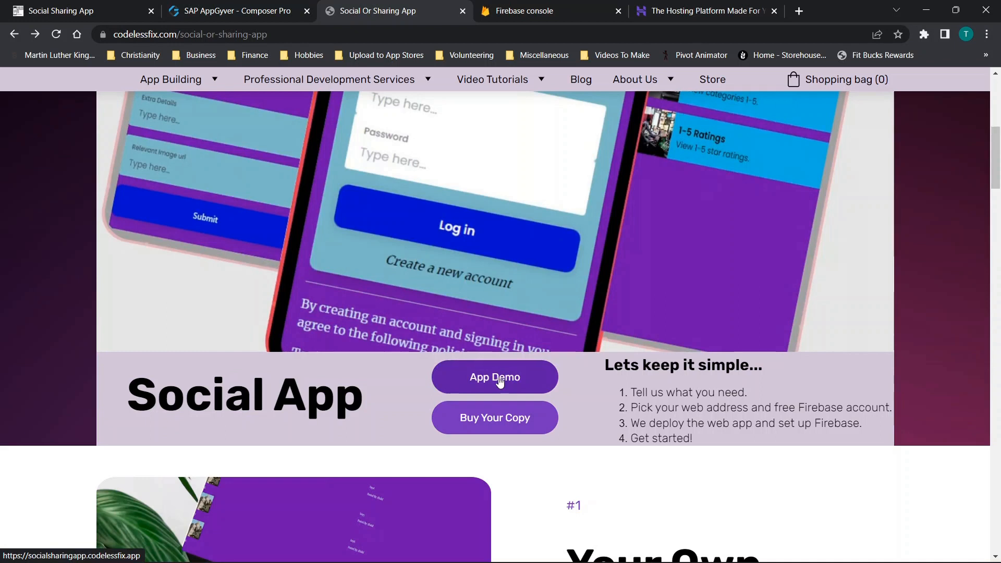
pyautogui.click(481, 429)
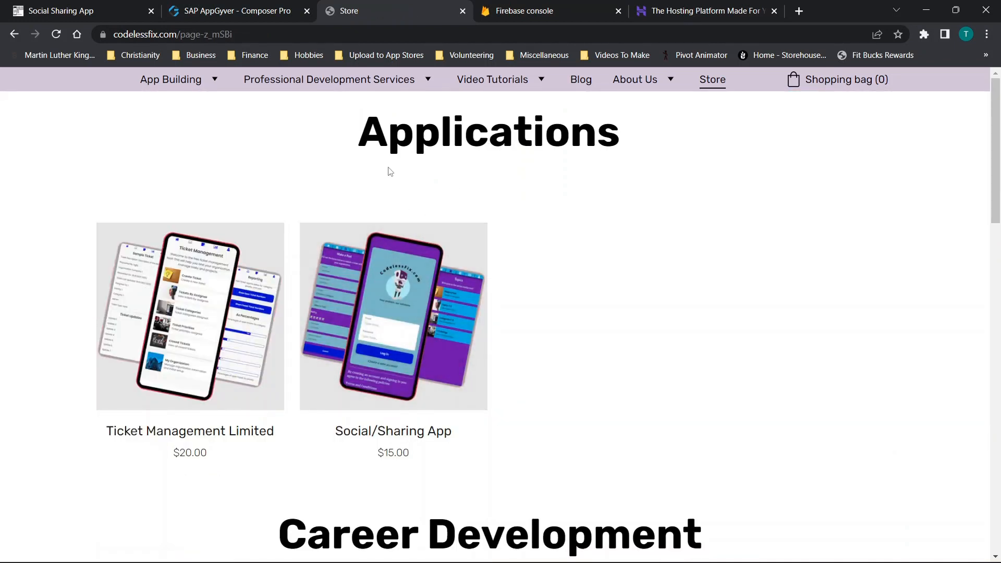
# - Review the Social/Sharing App product listing and its purchase description, and return to the store's Applications page
pyautogui.scroll(-1, 390, 171)
pyautogui.click(418, 237)
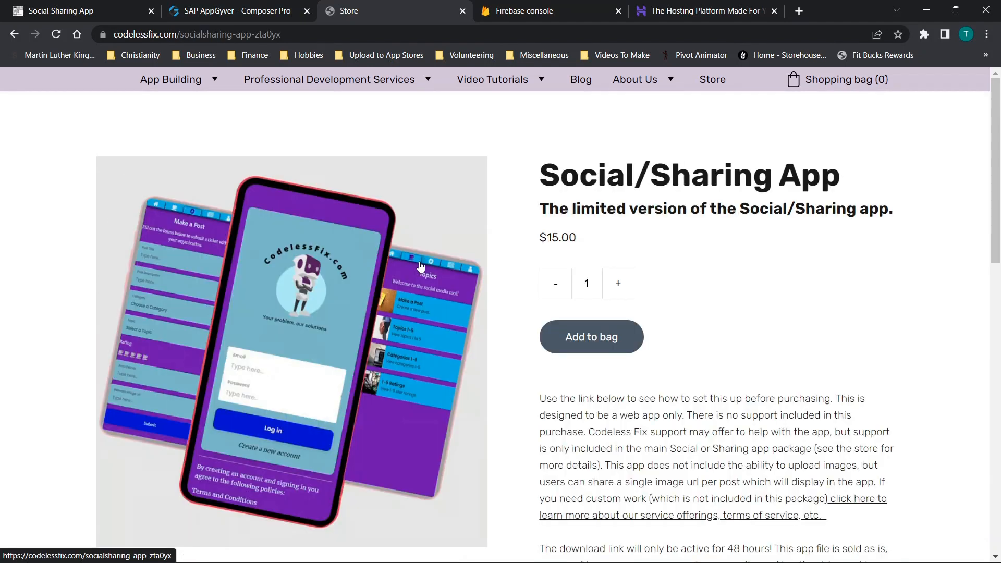
pyautogui.scroll(-2, 632, 258)
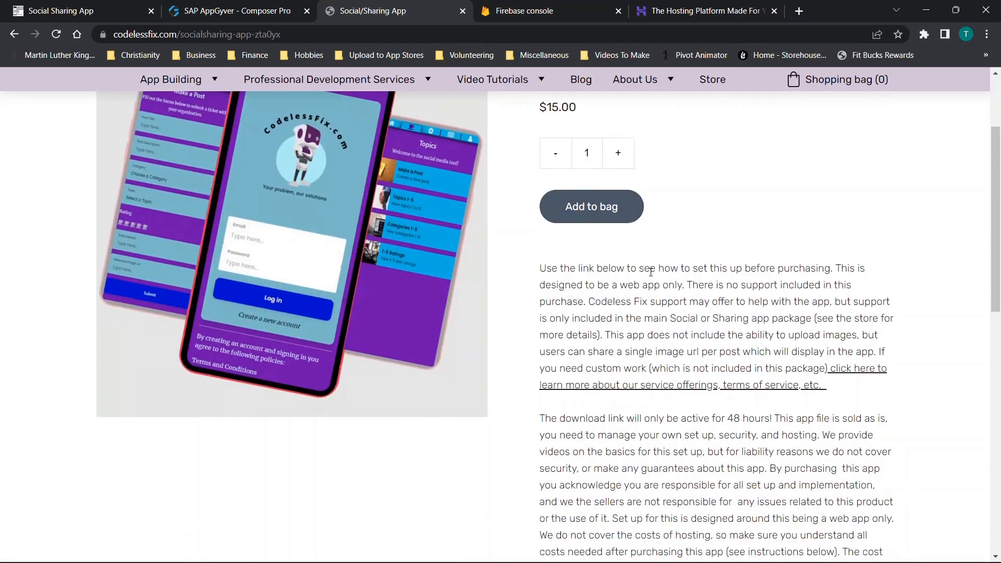
pyautogui.scroll(1, 673, 283)
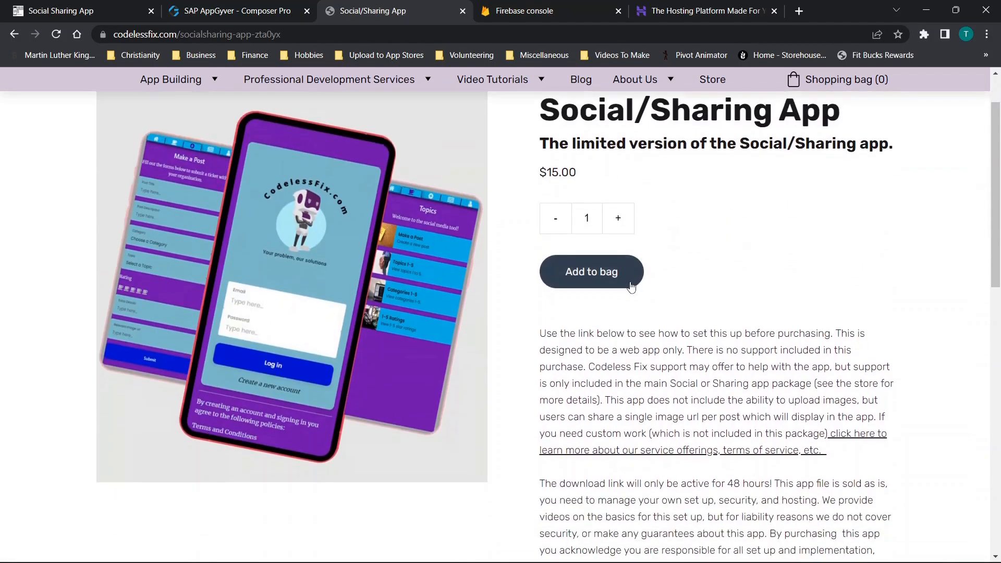
pyautogui.scroll(1, 579, 334)
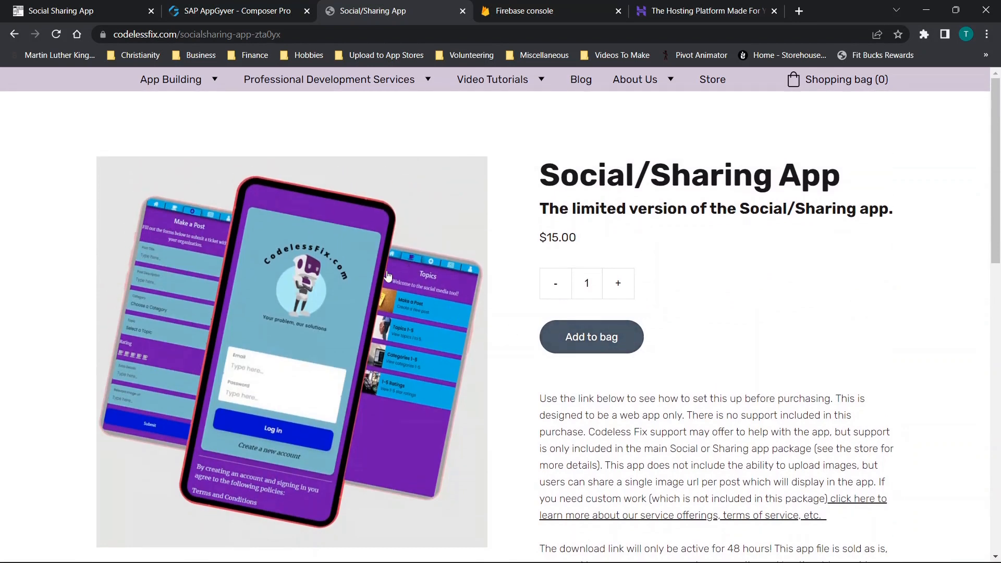
pyautogui.click(14, 36)
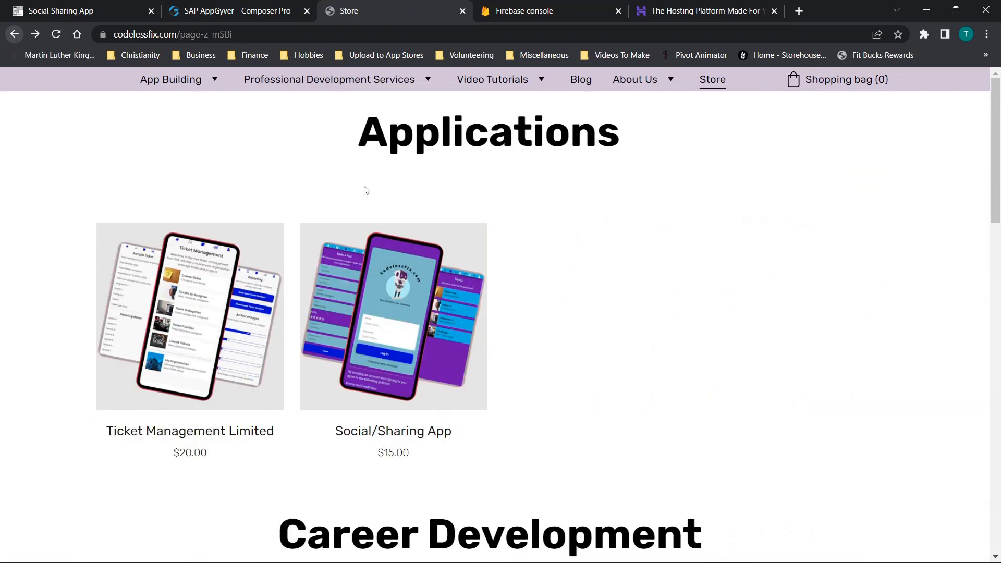
# - Look over the project list in the Firebase console and the My apps page in AppGyver
pyautogui.click(551, 16)
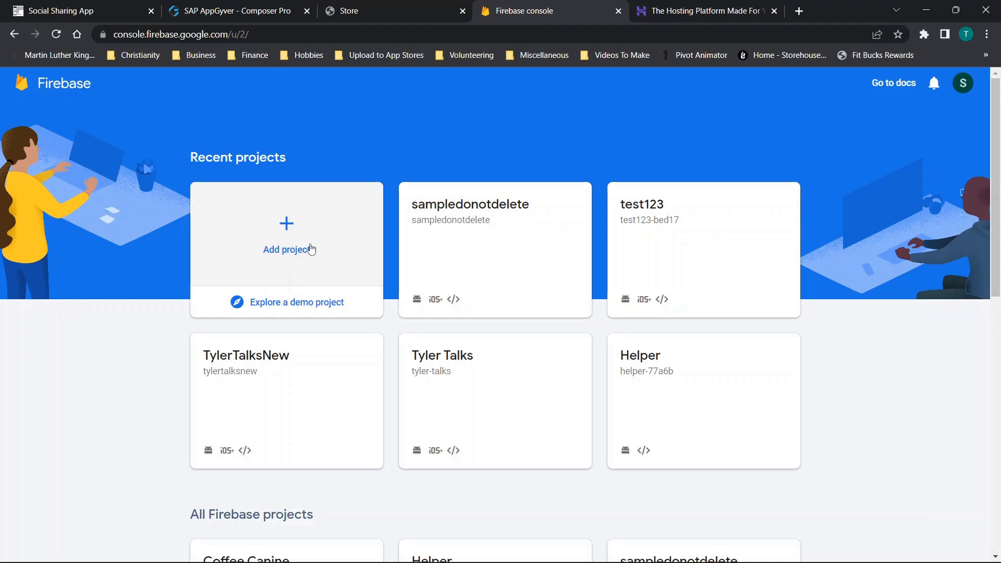
pyautogui.click(267, 8)
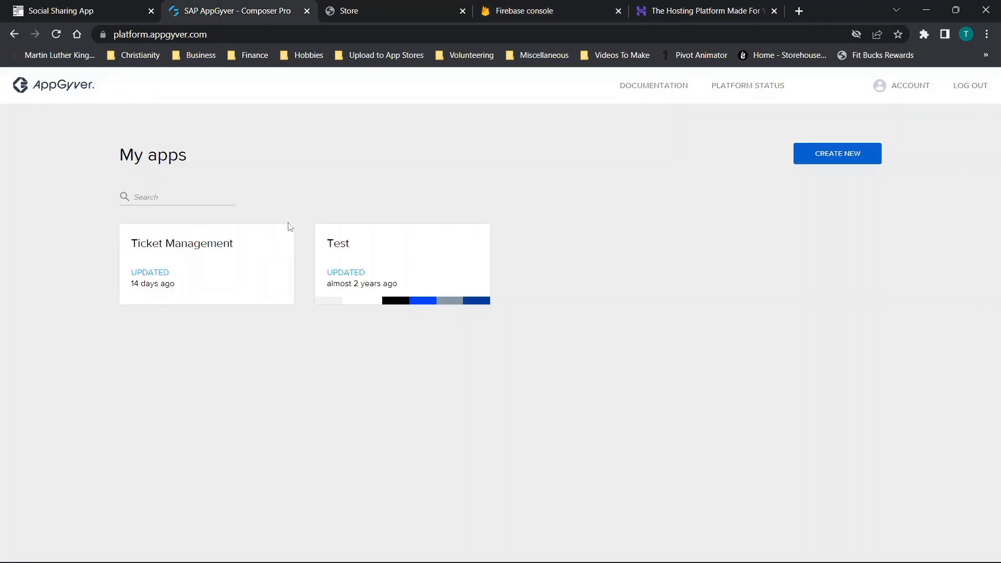
pyautogui.click(526, 6)
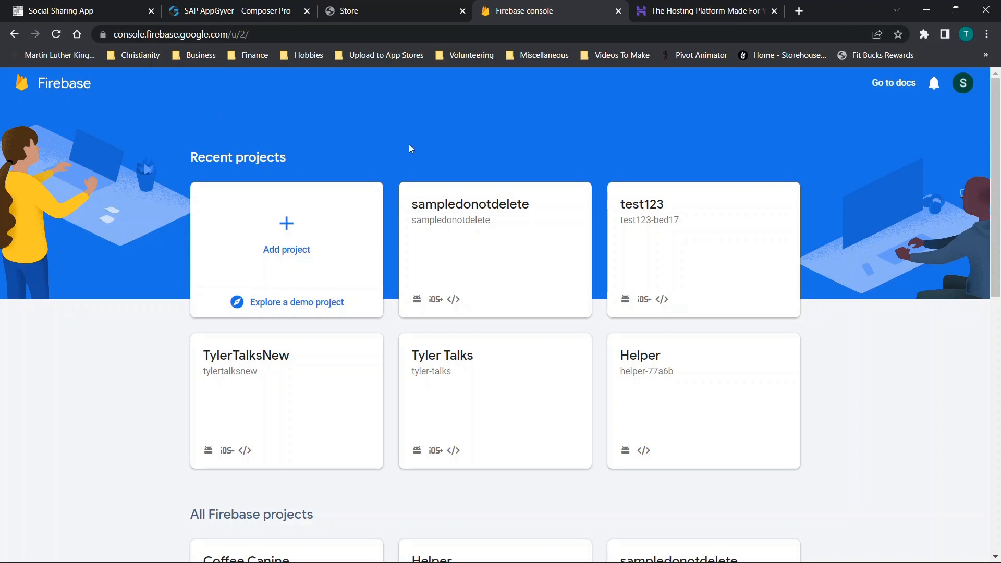
# - Switch to the Hostinger home page and look over its hosting offer
pyautogui.click(676, 8)
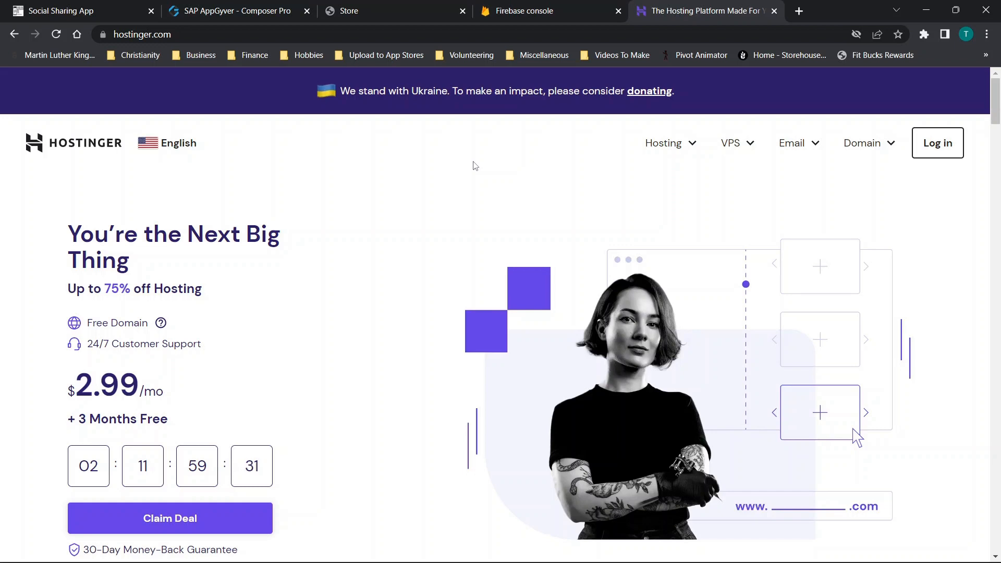
pyautogui.scroll(-4, 473, 165)
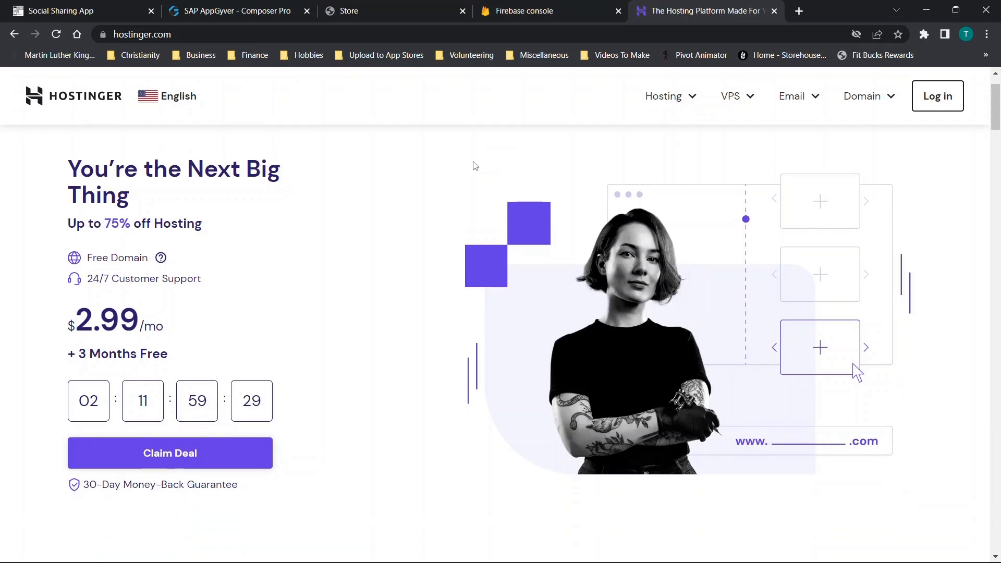
pyautogui.scroll(4, 495, 247)
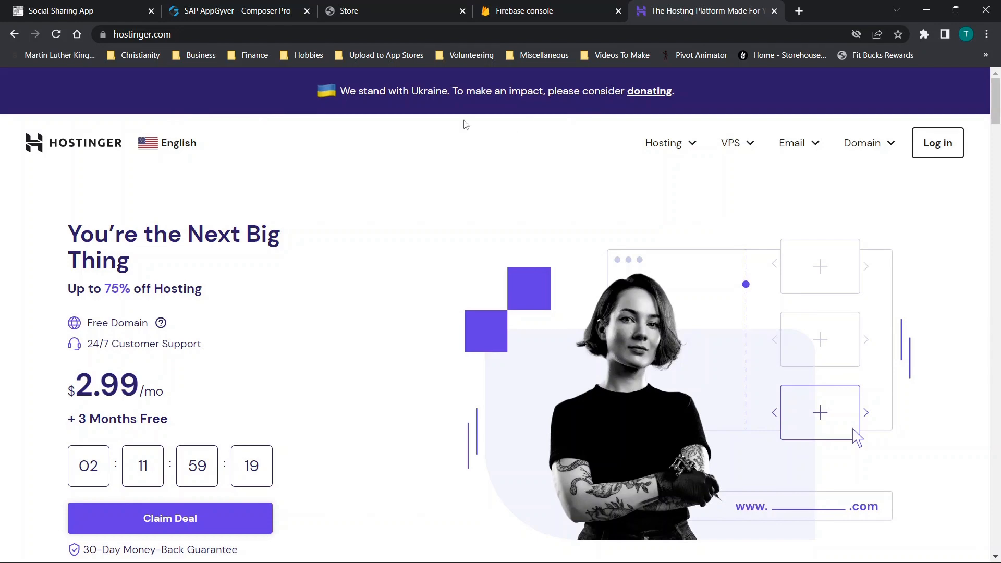
# - Inspect the Social Sharing App home page in the browser's iPhone SE mobile view and close the developer tools
pyautogui.click(94, 11)
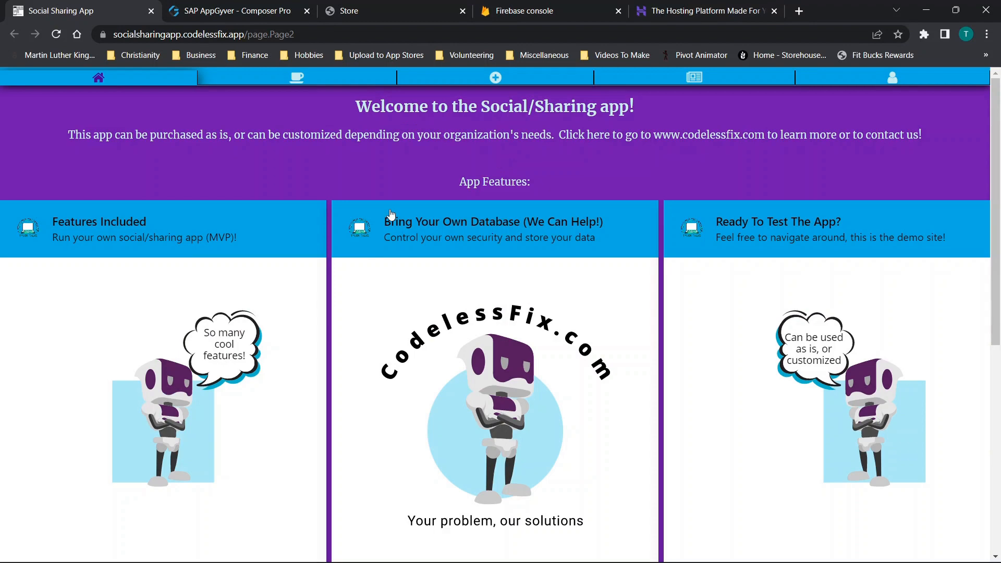
pyautogui.scroll(-10, 390, 214)
pyautogui.scroll(10, 366, 250)
pyautogui.rightClick(321, 173)
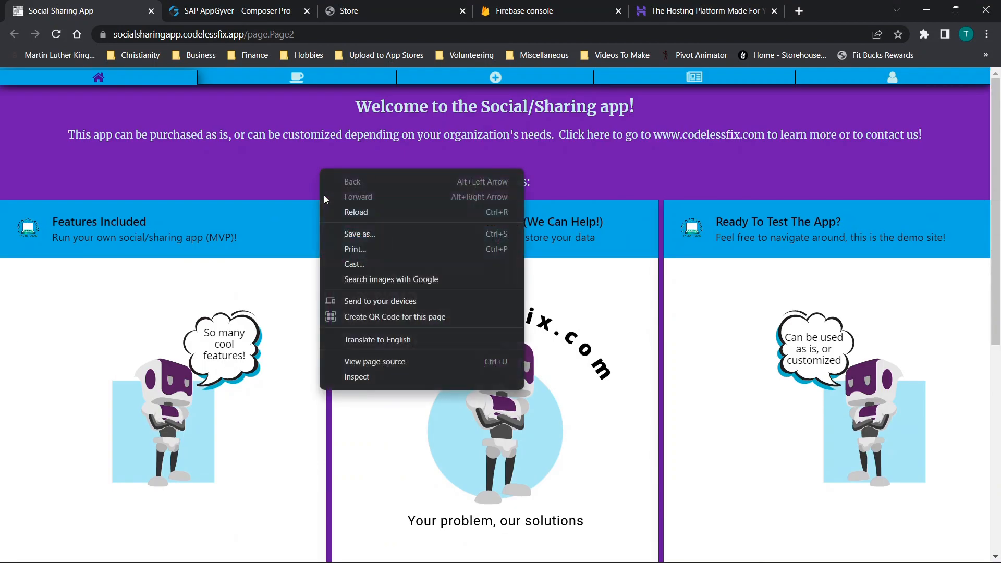
pyautogui.click(356, 378)
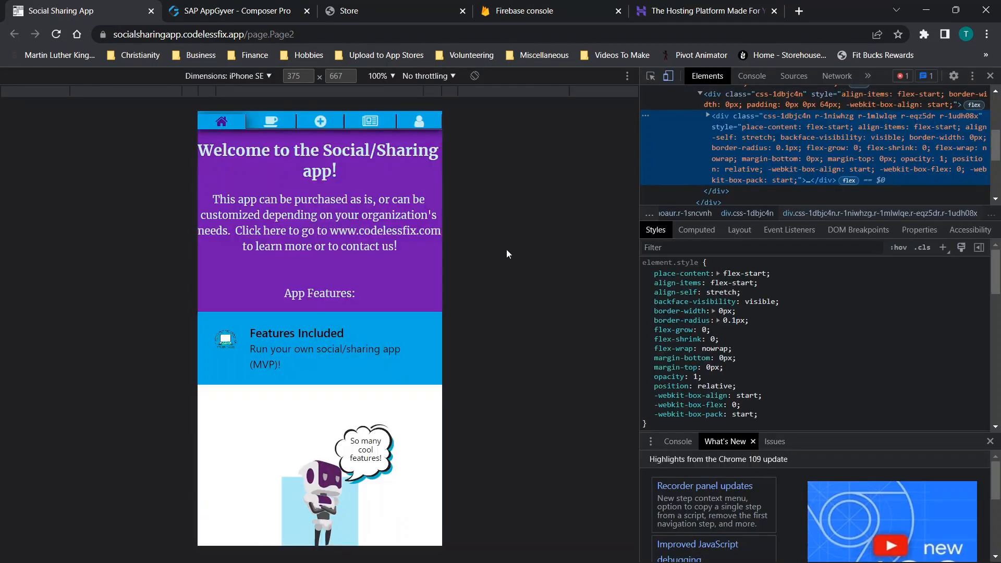
pyautogui.scroll(-10, 361, 259)
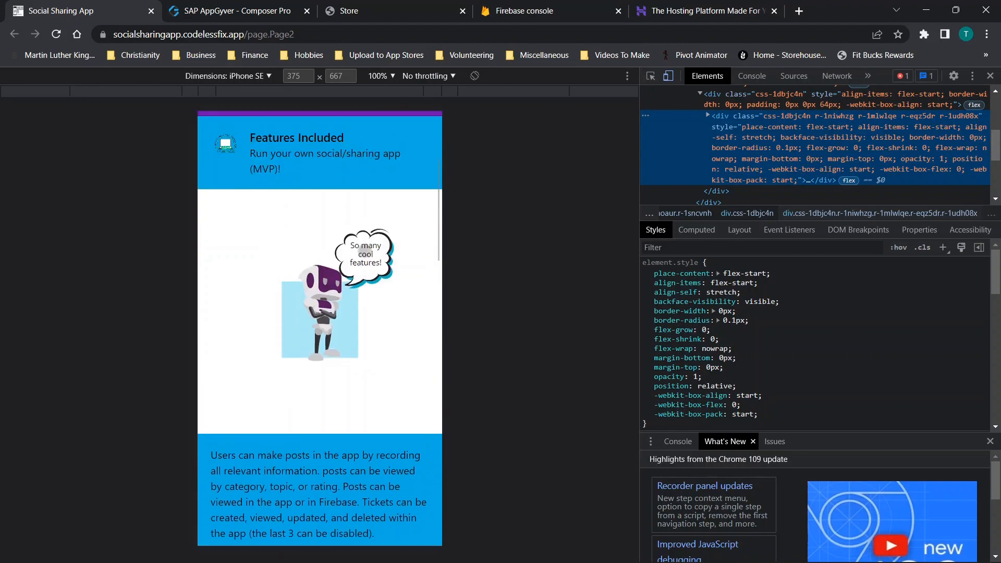
pyautogui.scroll(-15, 361, 259)
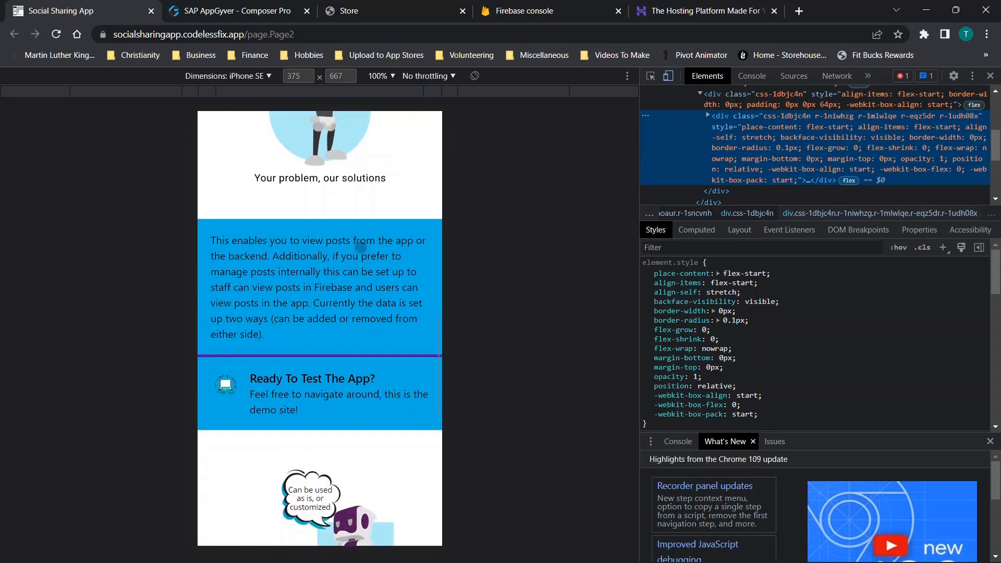
pyautogui.click(991, 75)
# - Review the feature cards and company details on the desktop home page, and open the front page item form to examine its fields
pyautogui.scroll(5, 355, 218)
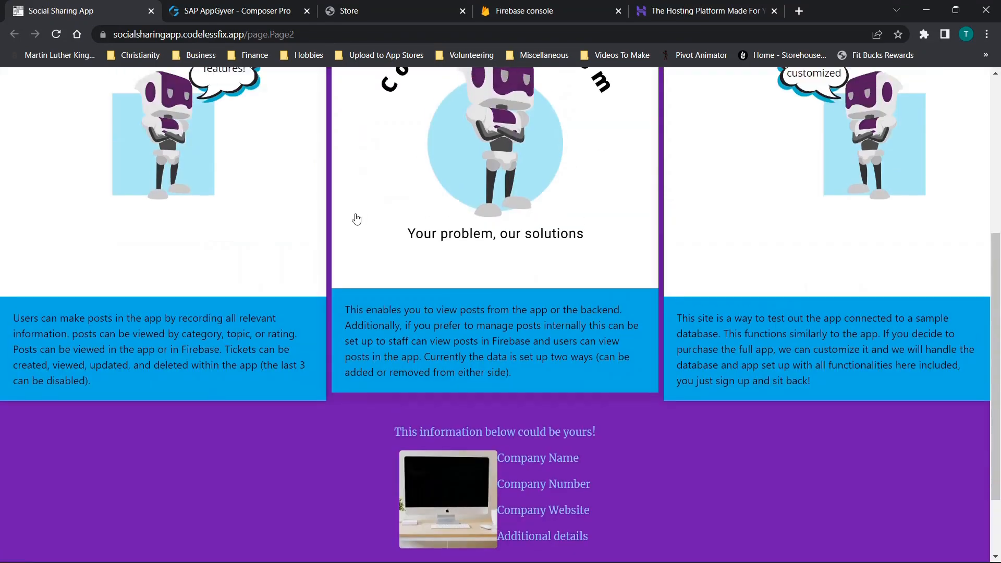
pyautogui.scroll(-7, 261, 143)
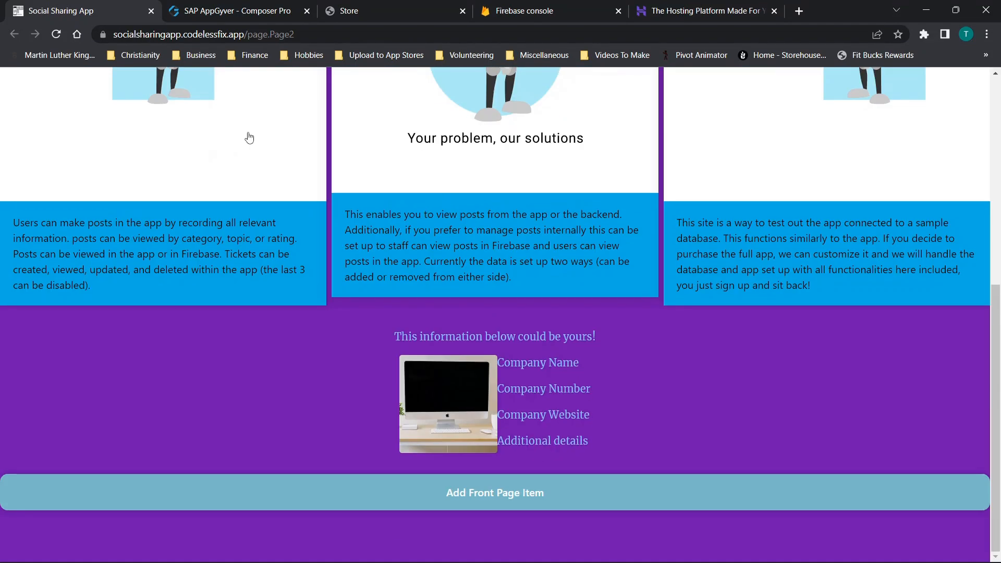
pyautogui.scroll(7, 182, 169)
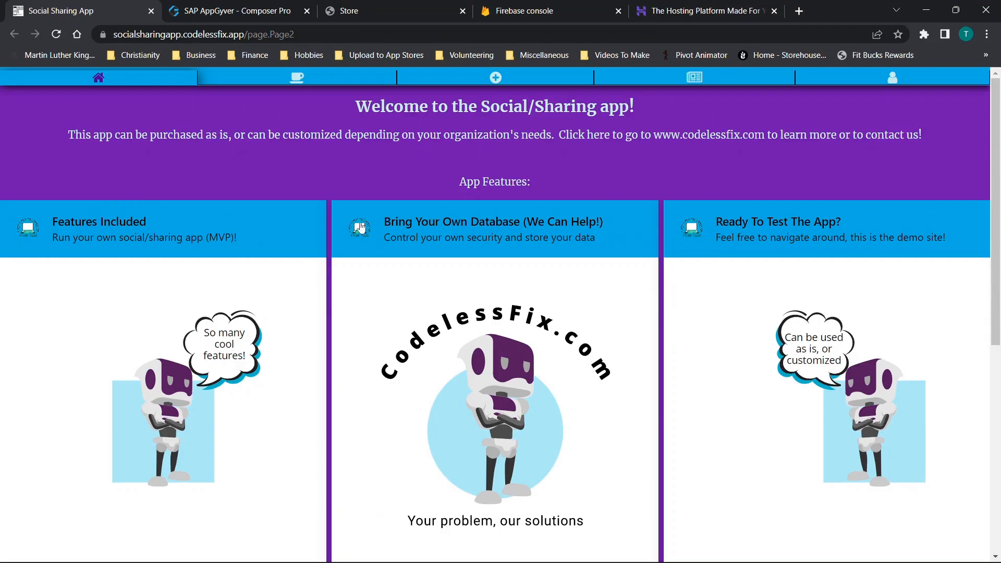
pyautogui.scroll(-7, 444, 215)
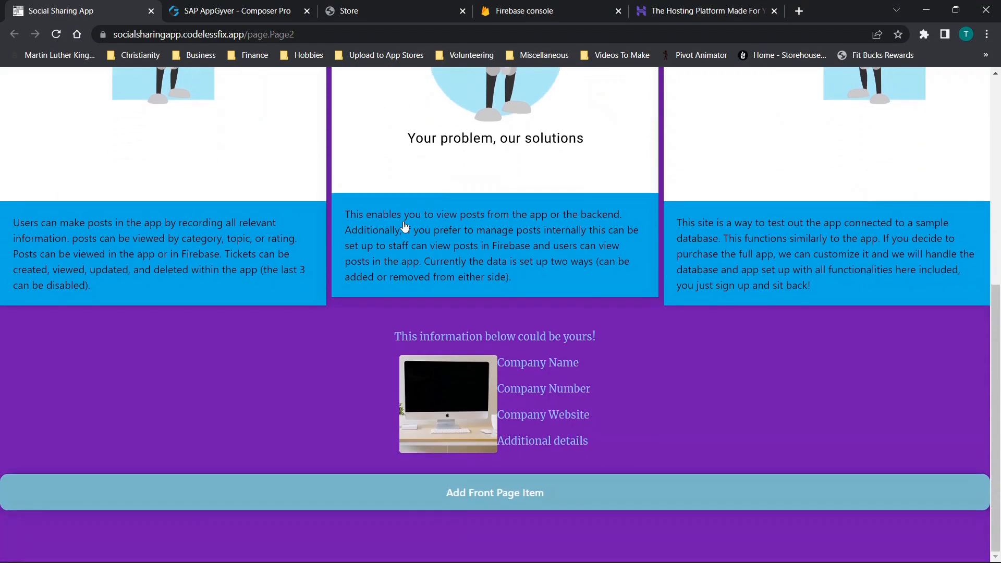
pyautogui.scroll(7, 400, 222)
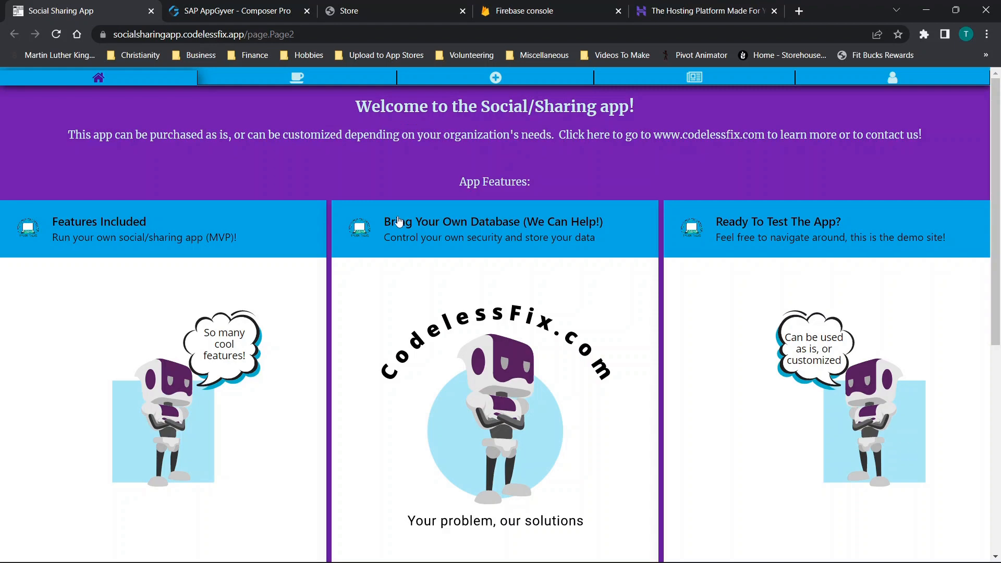
pyautogui.scroll(-7, 400, 222)
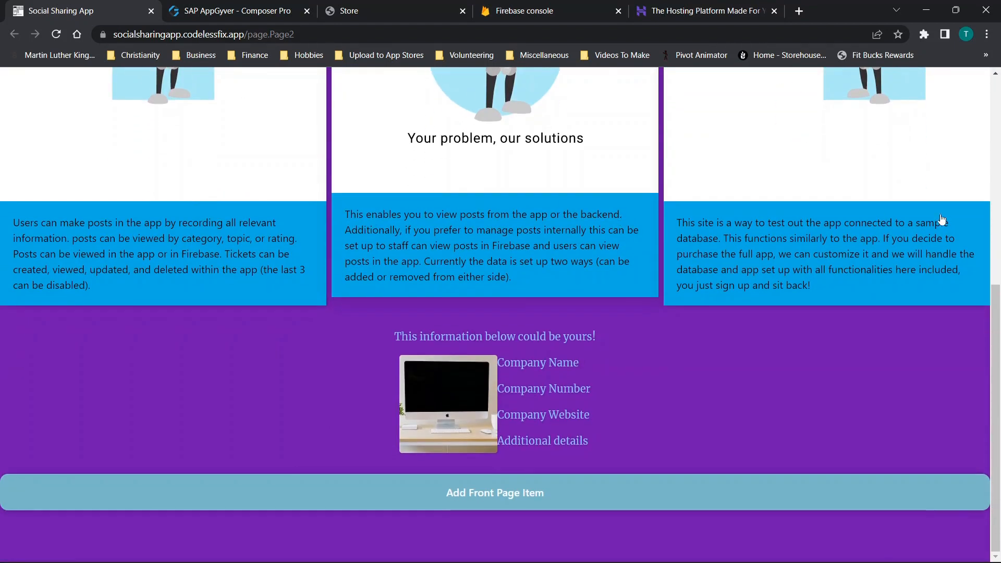
pyautogui.click(496, 488)
pyautogui.scroll(-6, 495, 365)
pyautogui.scroll(-2, 495, 355)
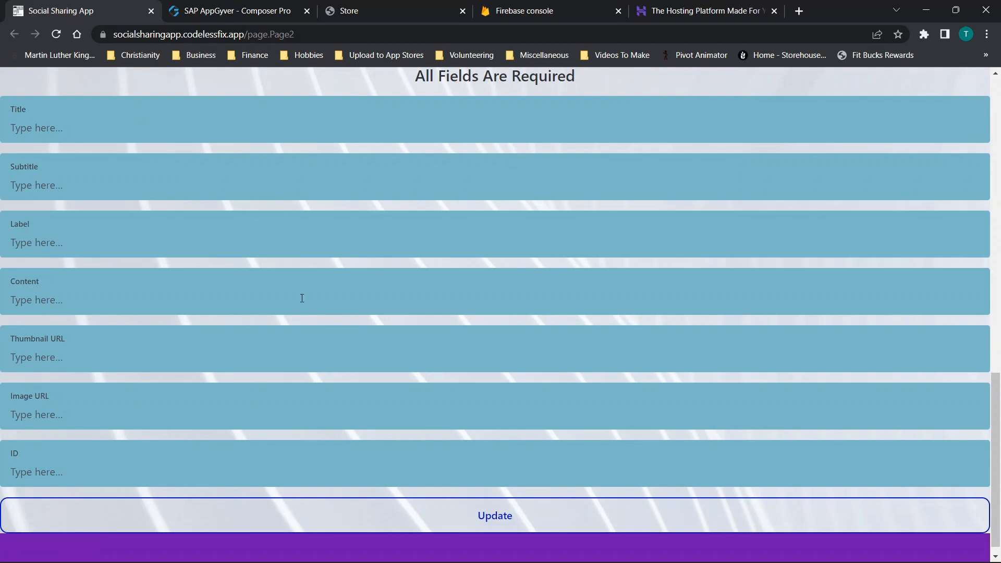
pyautogui.scroll(10, 280, 300)
pyautogui.scroll(7, 329, 286)
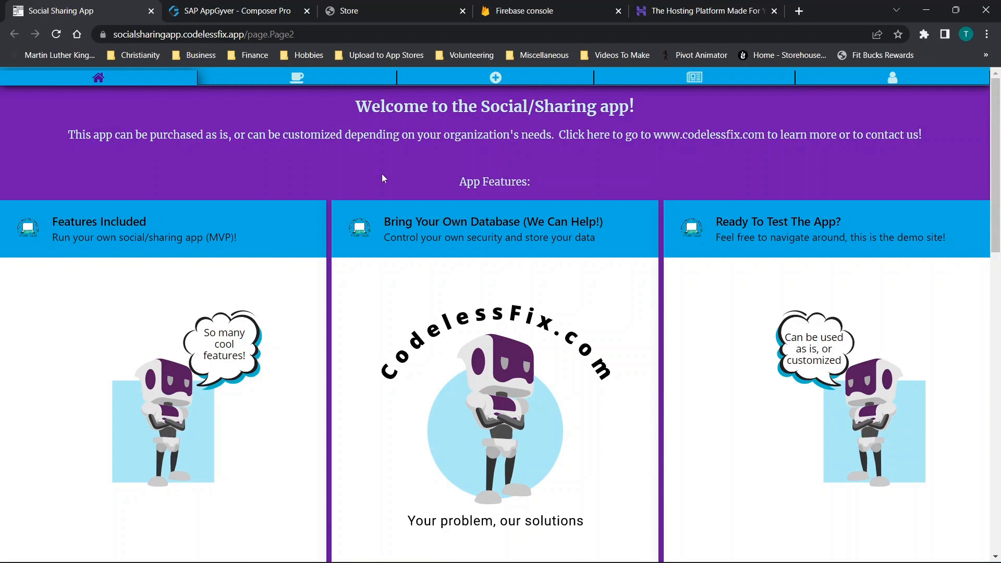
# - Go to the app's Topics page and open the Topics 1-5 list
pyautogui.click(270, 80)
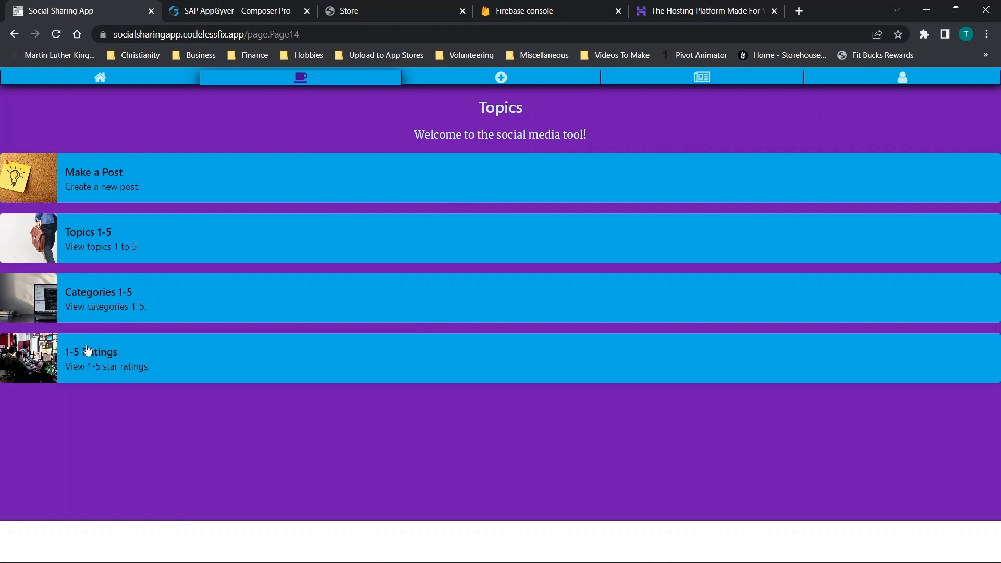
pyautogui.click(96, 241)
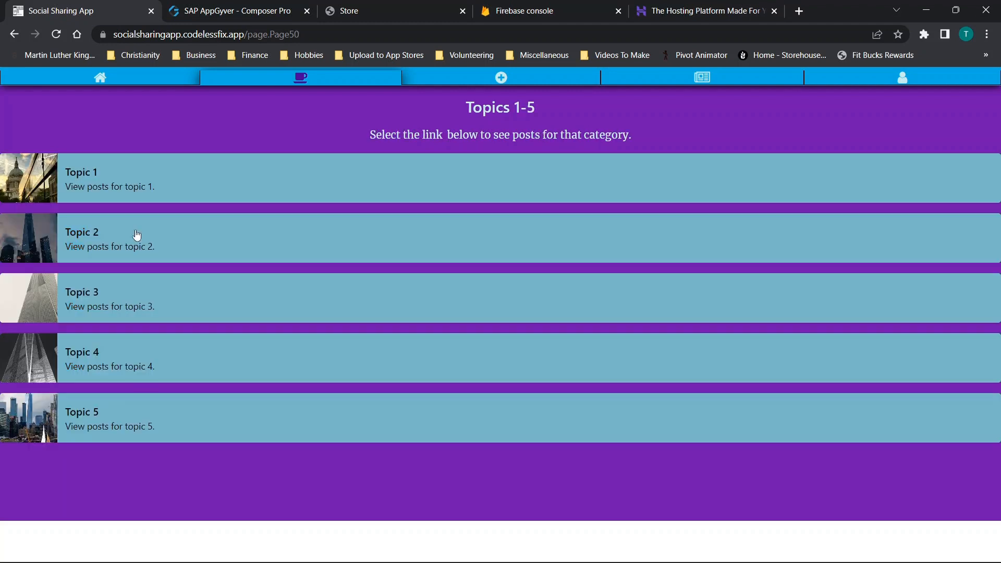
# - Look through the 1-5 Ratings and Categories 1-5 lists and return to the Topics page
pyautogui.click(14, 34)
pyautogui.click(107, 282)
pyautogui.click(14, 34)
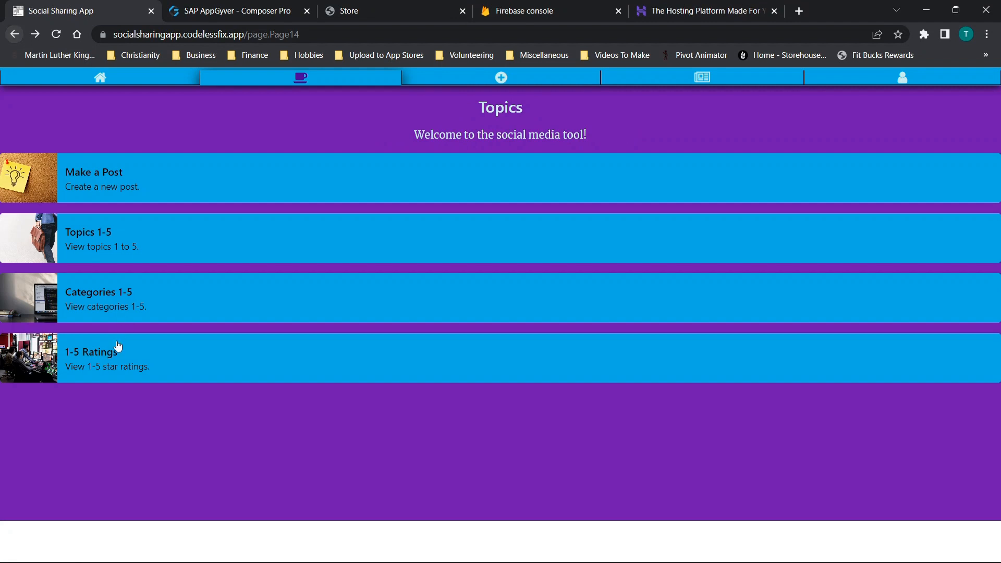
pyautogui.click(150, 336)
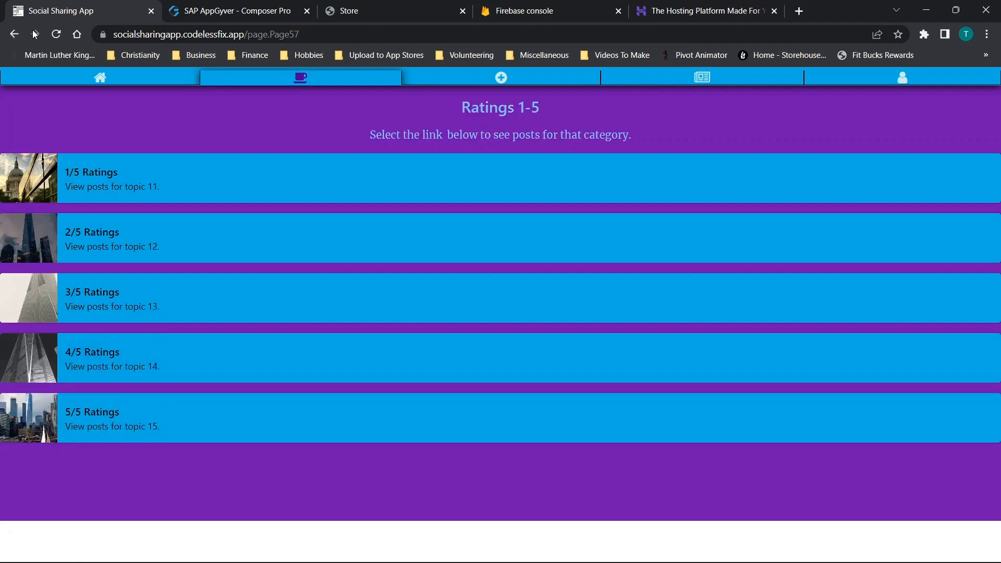
pyautogui.click(14, 35)
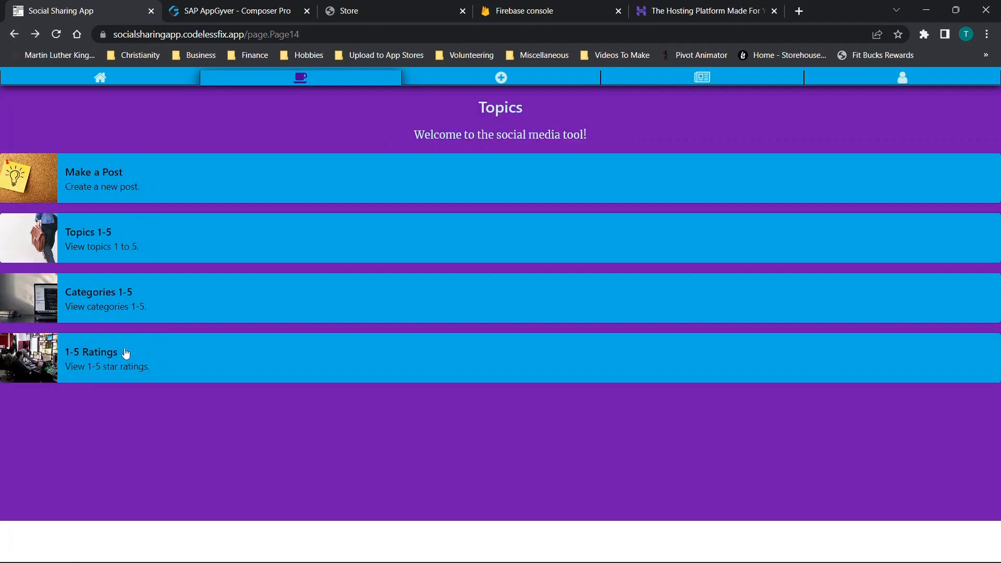
pyautogui.click(103, 313)
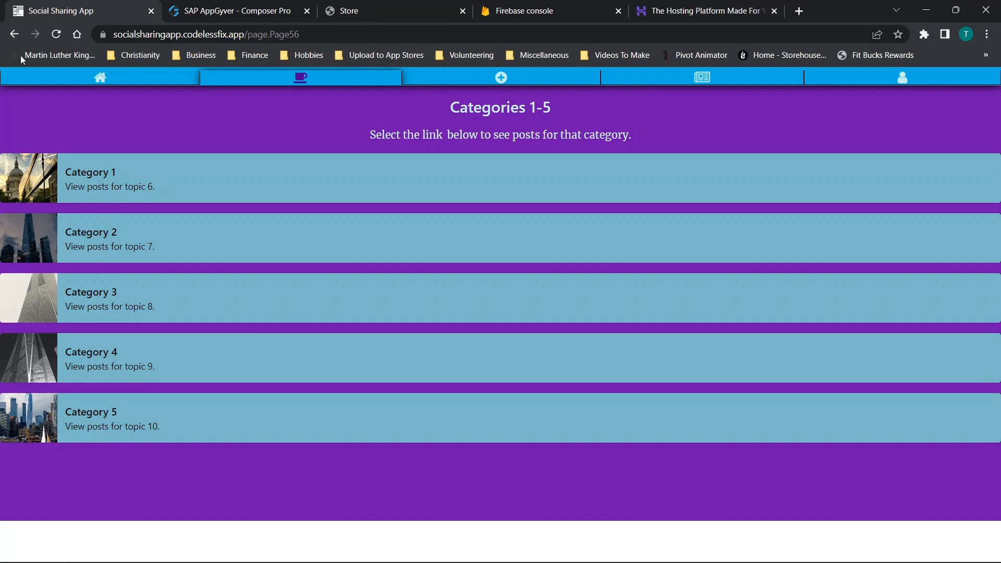
pyautogui.click(14, 34)
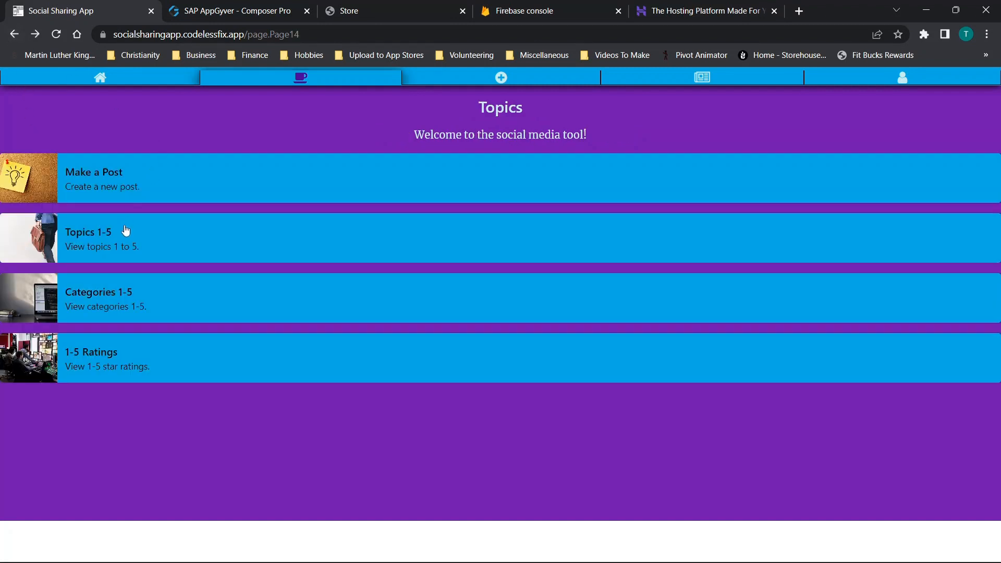
# - Open Topic 1 from the Topics 1-5 list and look through all of its posts
pyautogui.click(45, 239)
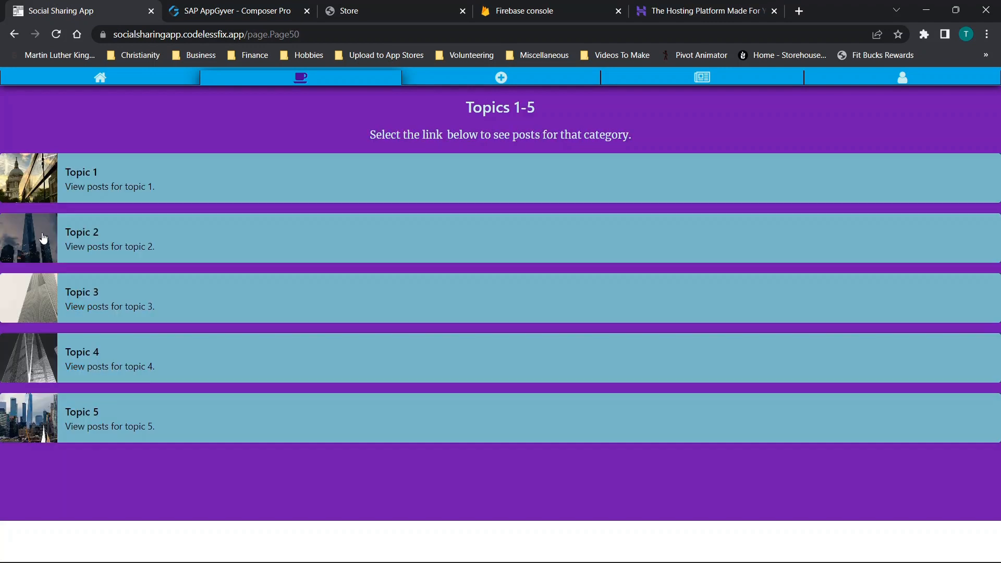
pyautogui.click(106, 183)
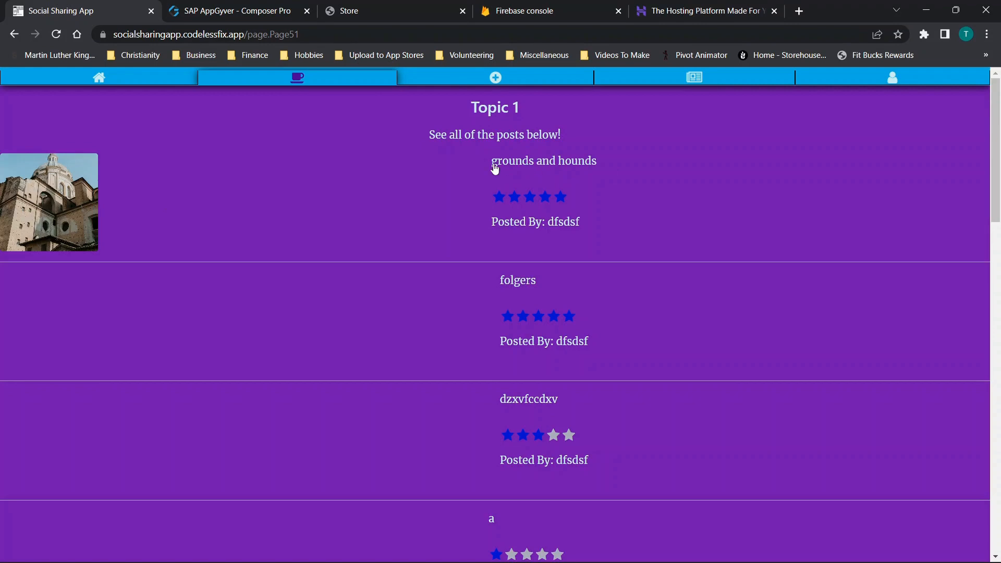
pyautogui.scroll(-15, 522, 389)
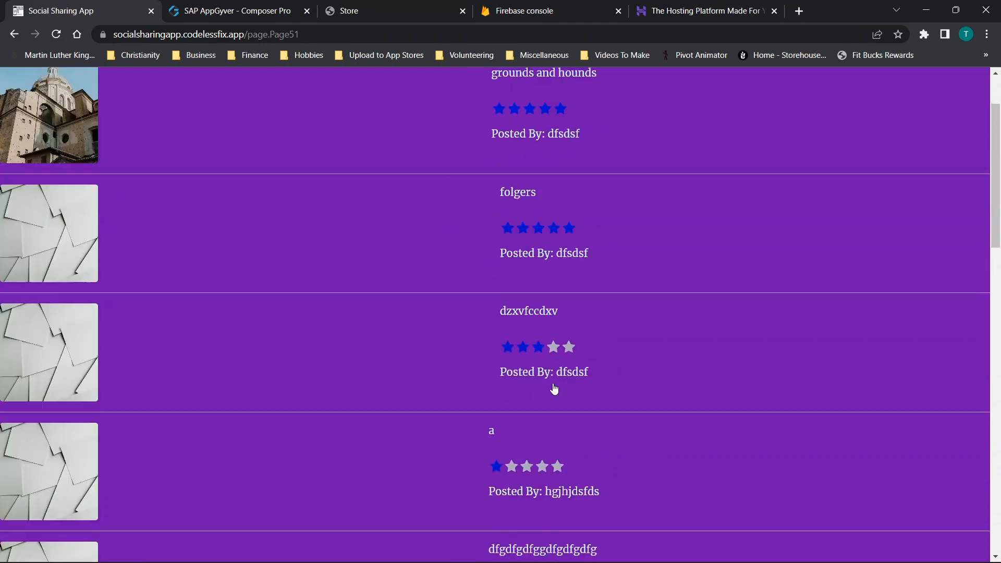
pyautogui.scroll(-7, 478, 263)
pyautogui.scroll(11, 526, 292)
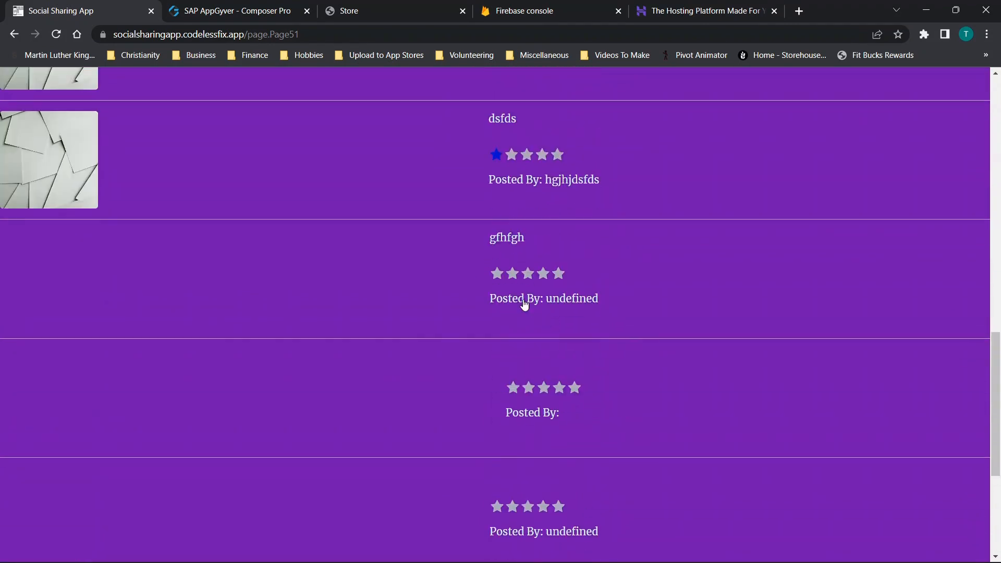
pyautogui.scroll(12, 525, 282)
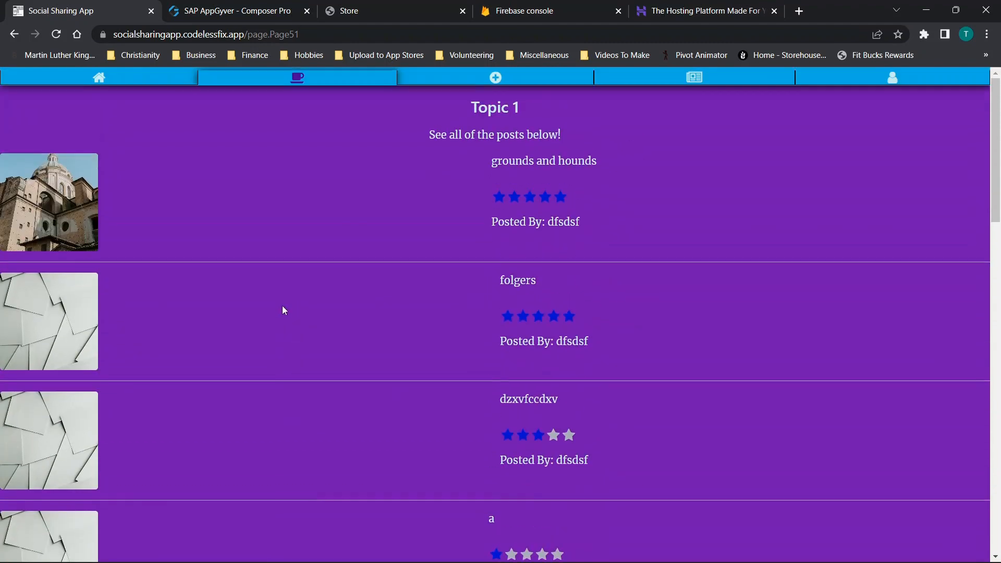
# - Open the "grounds and hounds" post, examine its update form, and return to the Topic 1 posts
pyautogui.click(266, 256)
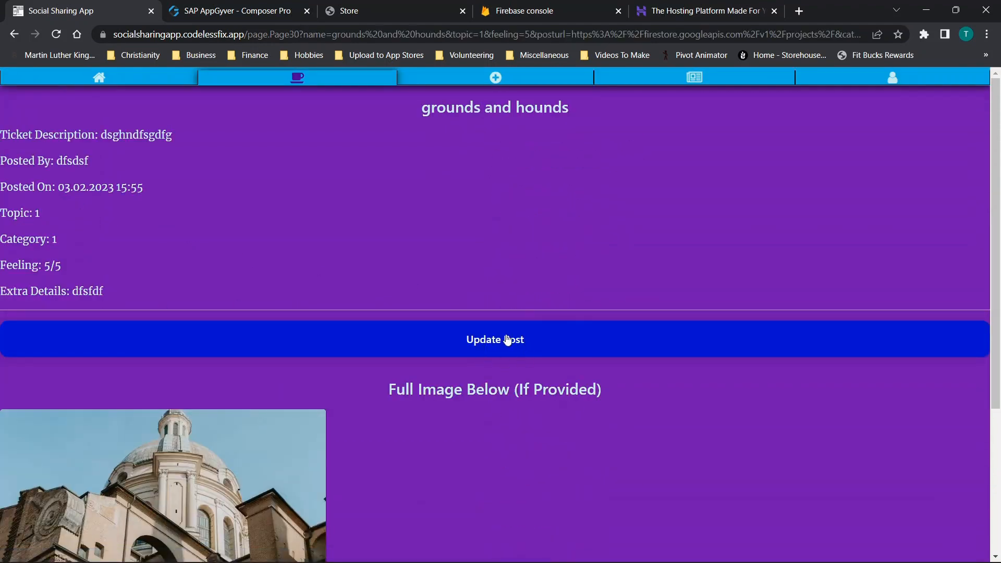
pyautogui.click(554, 352)
pyautogui.scroll(-18, 480, 349)
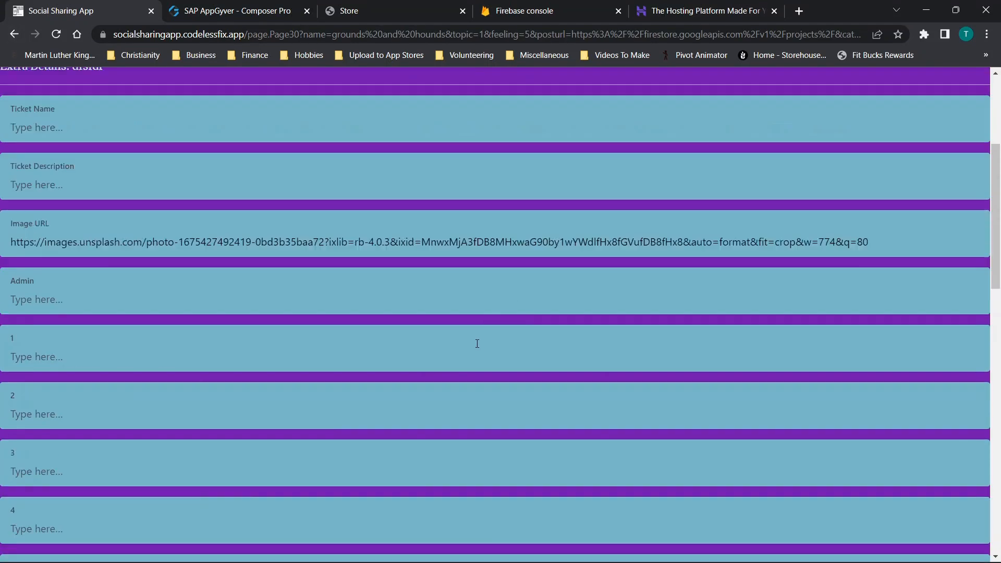
pyautogui.scroll(3, 212, 188)
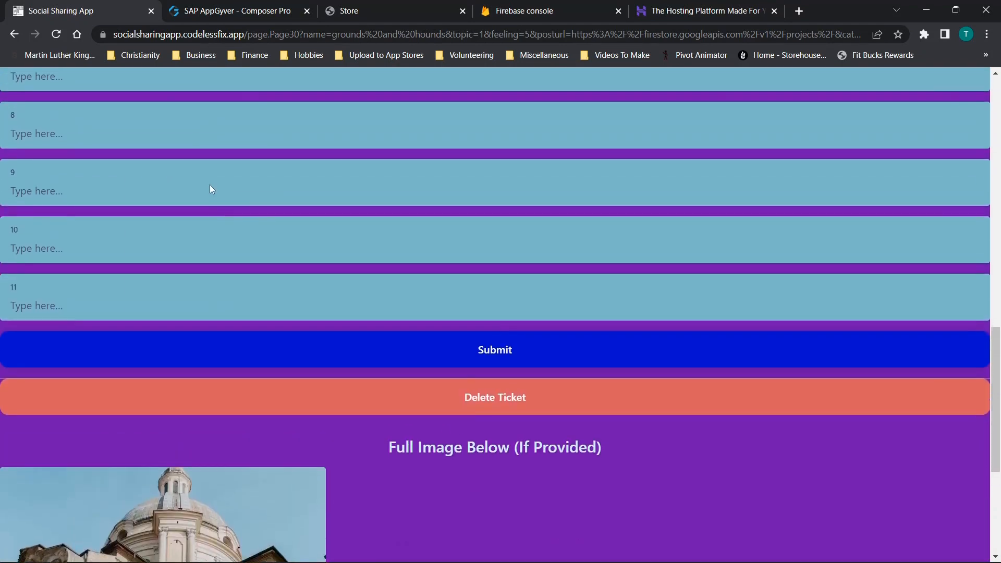
pyautogui.click(14, 35)
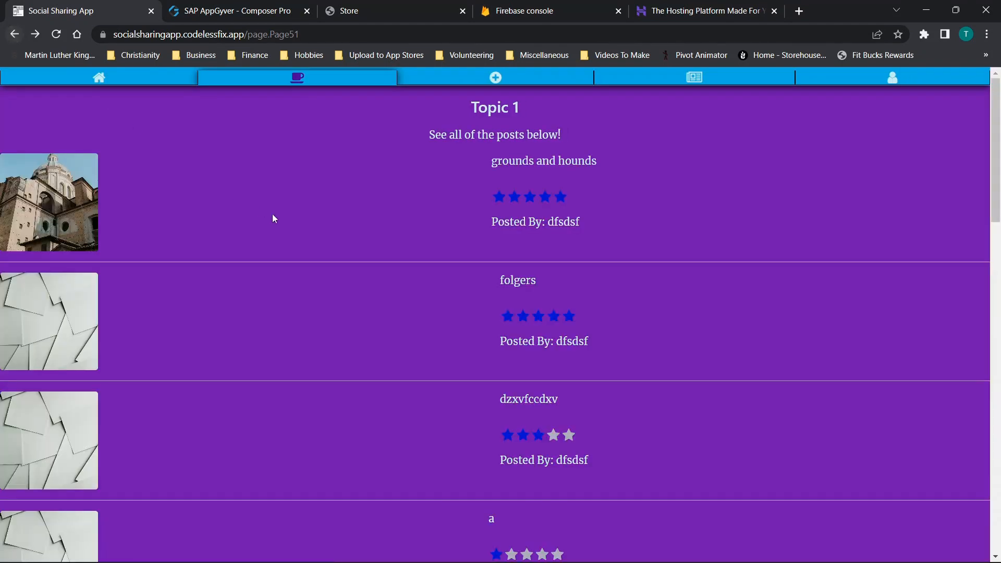
# - Open the one-star "gfhgfh" post in Topic 1 and review its details page
pyautogui.scroll(-4, 289, 224)
pyautogui.scroll(-4, 417, 229)
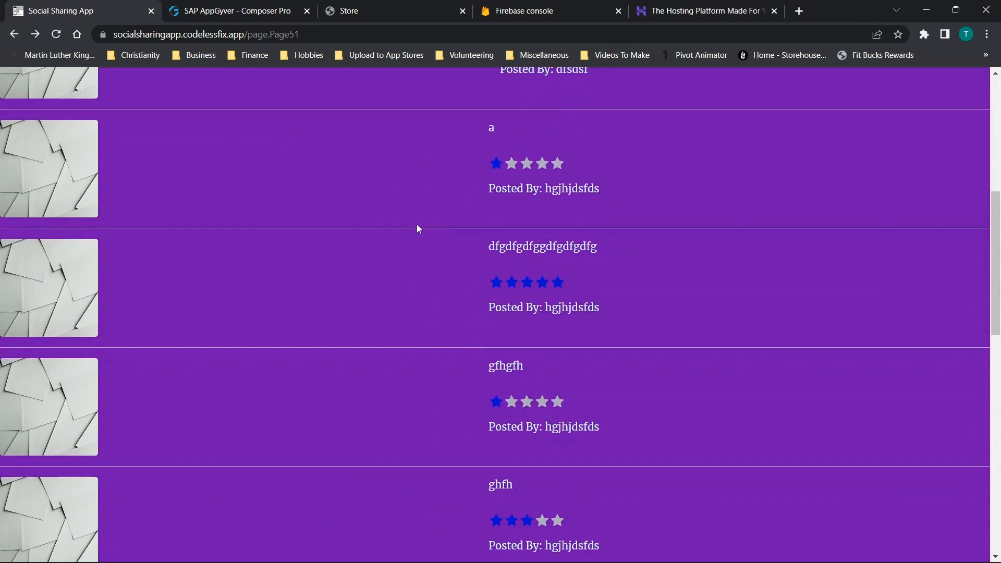
pyautogui.scroll(-1, 208, 338)
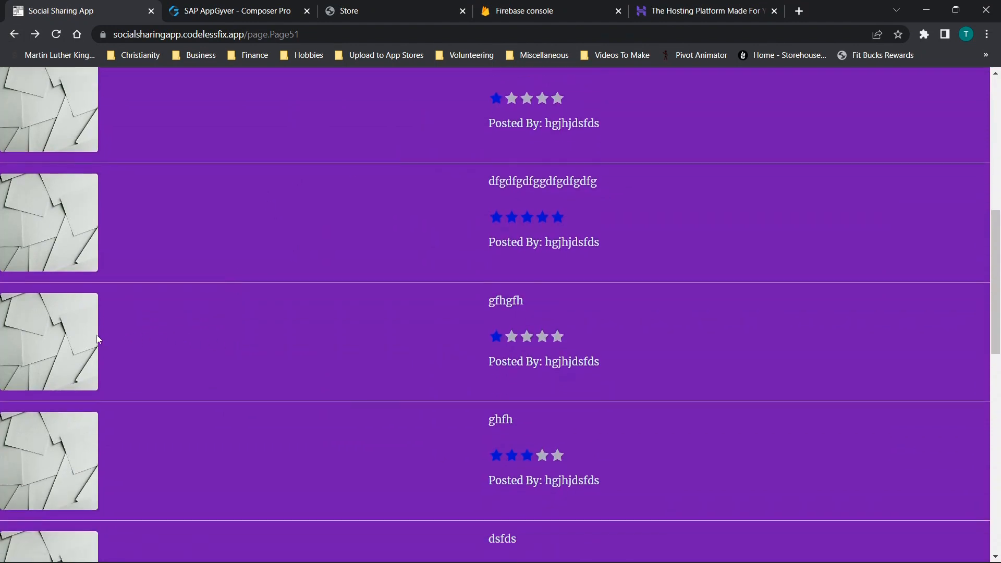
pyautogui.click(66, 338)
pyautogui.scroll(1, 307, 254)
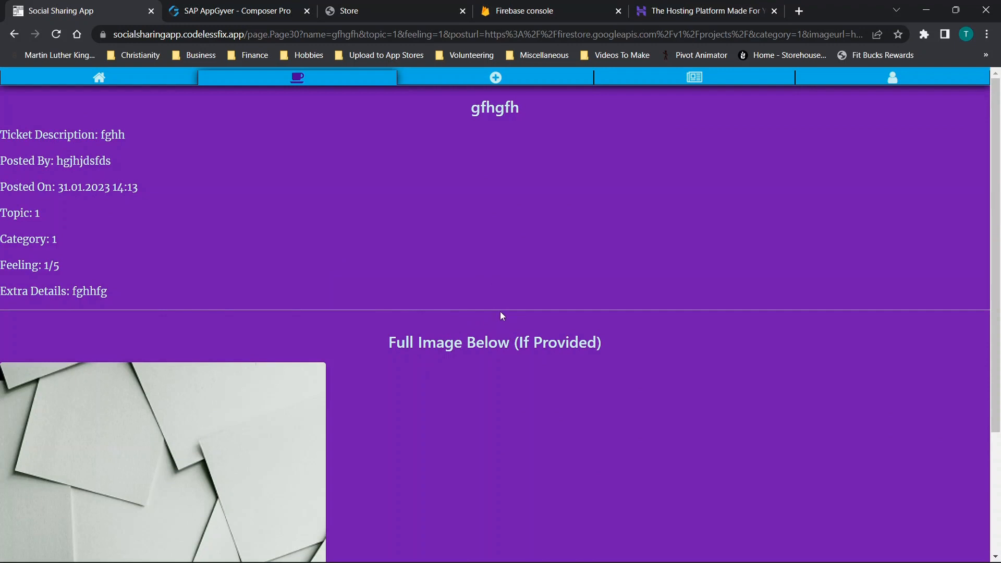
# - Start a new post with 1 as title and description, choosing Light as the category and Category 1 as the topic
pyautogui.click(322, 83)
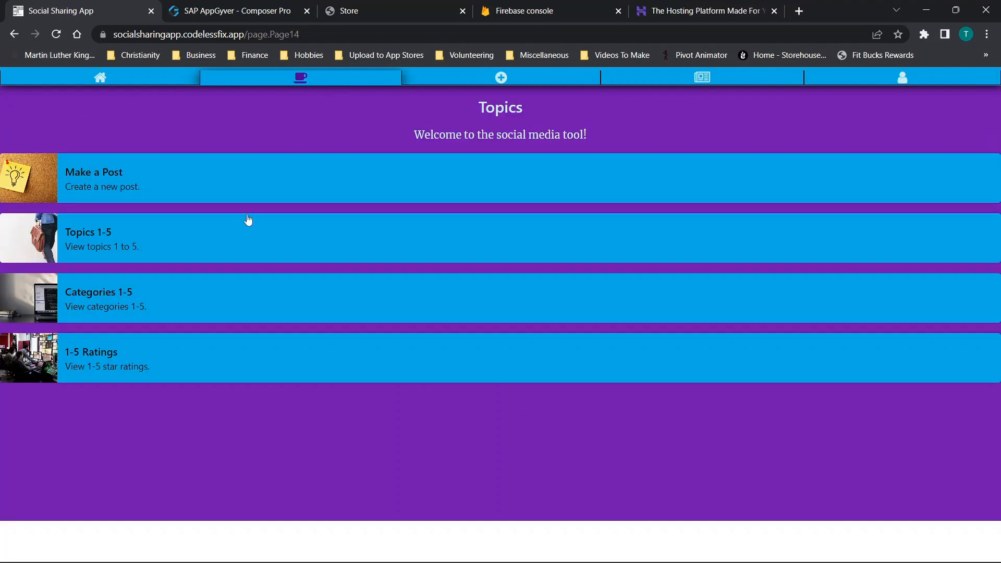
pyautogui.click(210, 186)
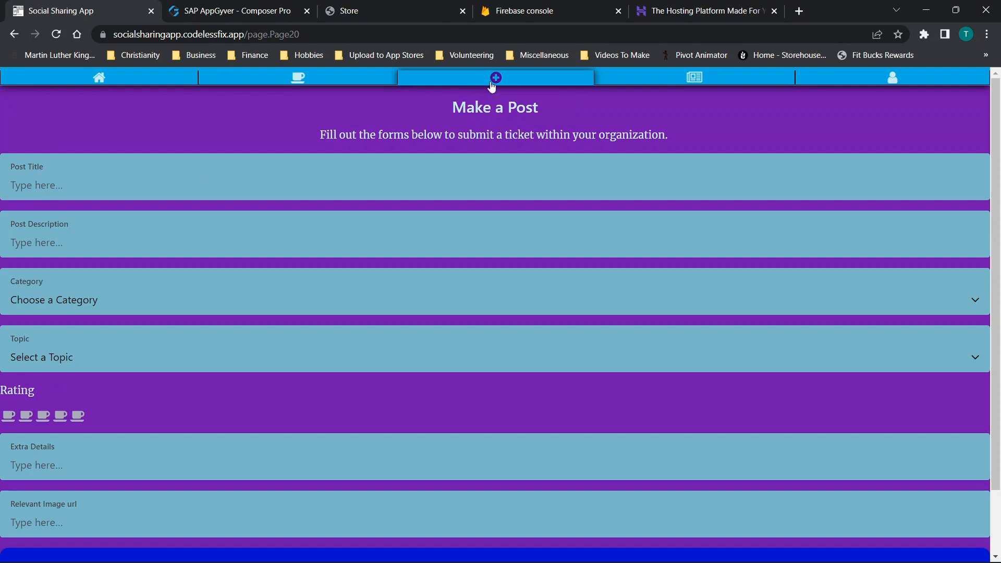
pyautogui.scroll(-2, 86, 157)
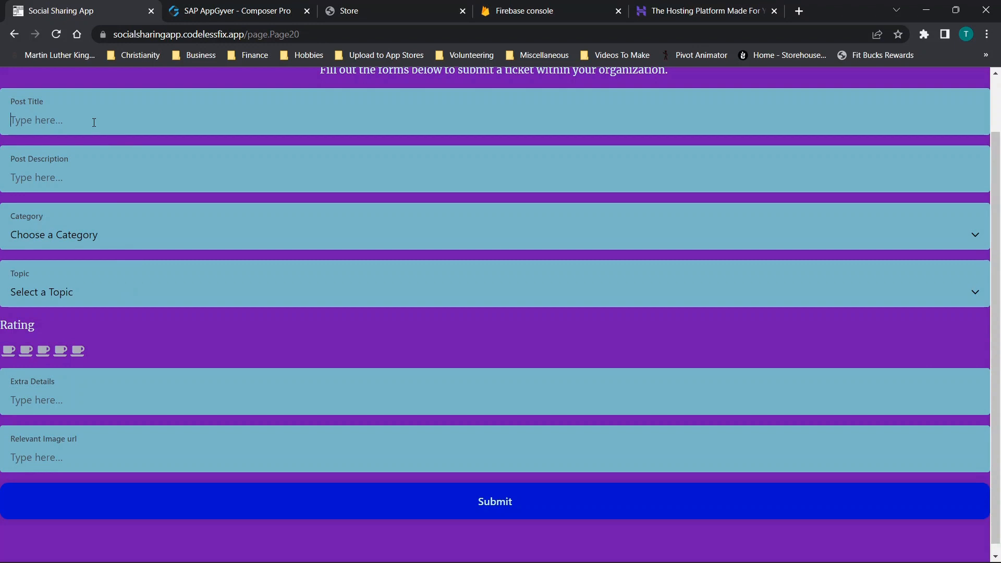
pyautogui.click(95, 126)
pyautogui.write('1')
pyautogui.press('Tab')
pyautogui.write('1')
pyautogui.click(55, 242)
pyautogui.click(55, 242)
pyautogui.click(39, 290)
pyautogui.click(32, 326)
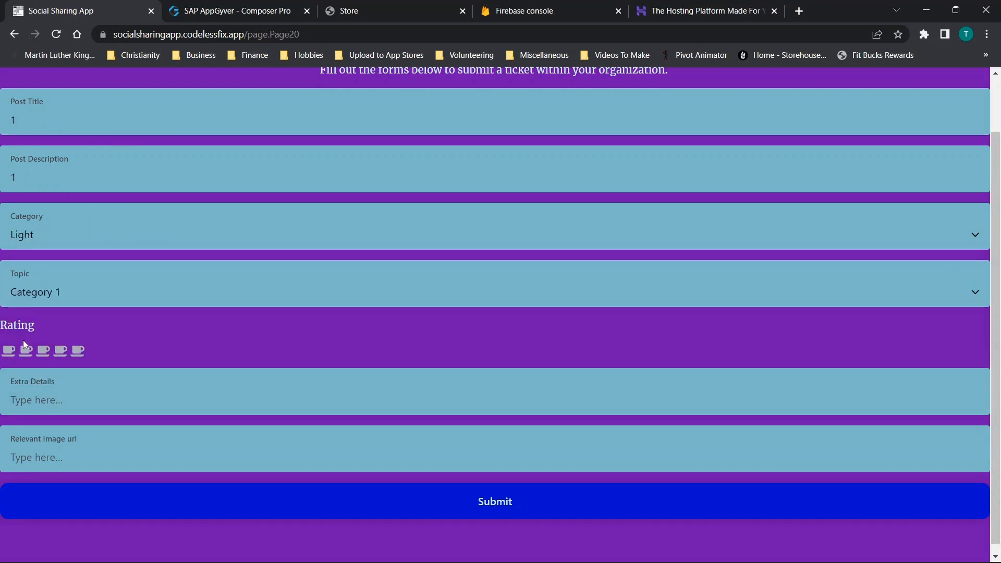
# - Give the post a one-cup rating, enter 1 as extra details, paste the relevant image URL, and submit it
pyautogui.write('1')
pyautogui.click(425, 441)
pyautogui.hotkey('ctrl', 'v')
pyautogui.click(459, 493)
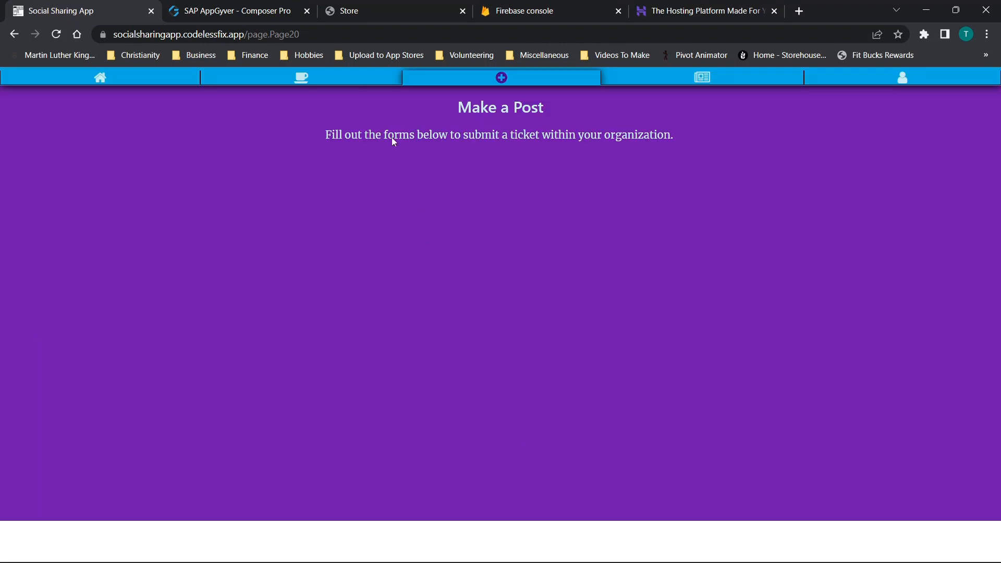
# - Open the newly submitted post titled 1 from the Topic 1 list and review its details and image
pyautogui.click(341, 82)
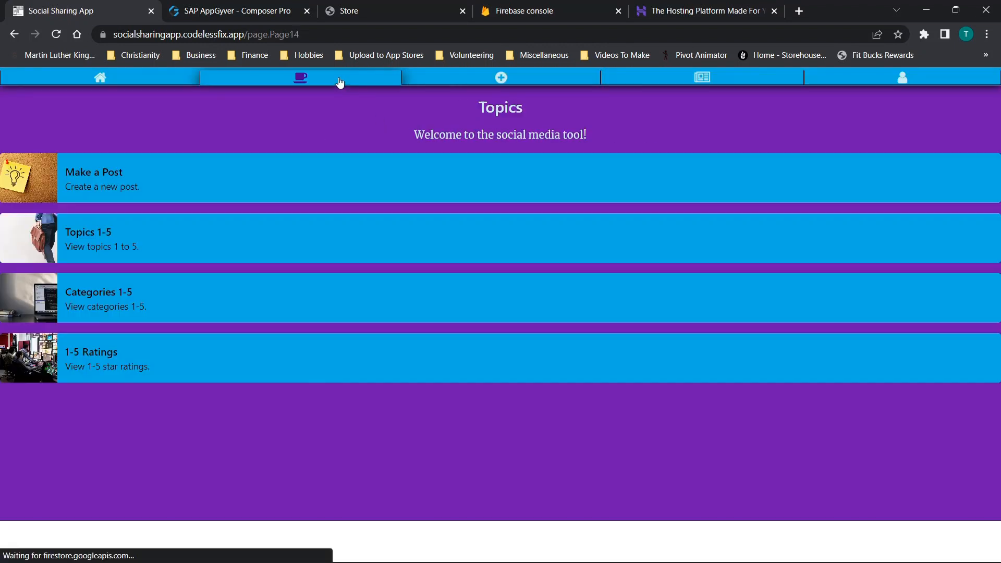
pyautogui.click(105, 244)
pyautogui.click(91, 166)
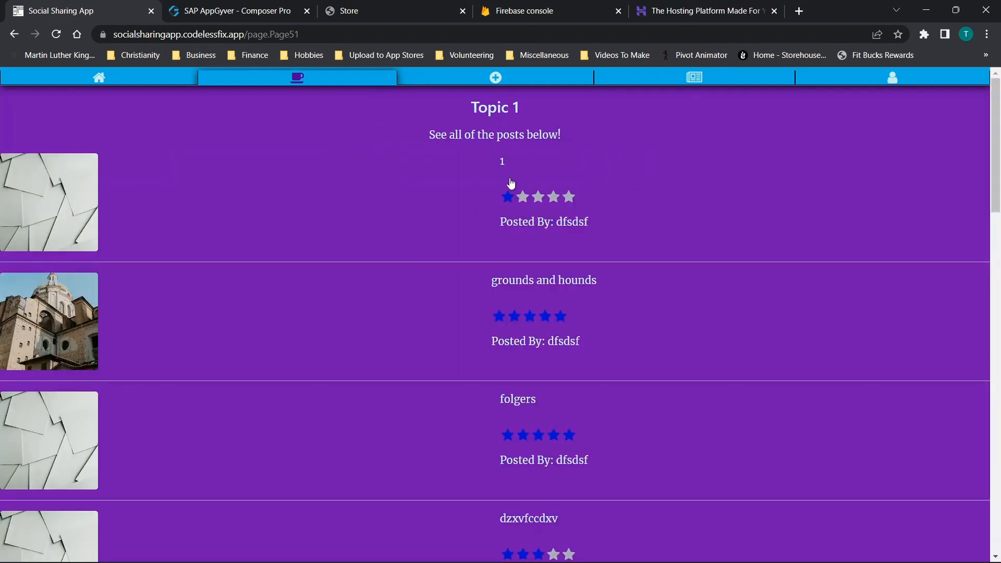
pyautogui.click(50, 212)
pyautogui.scroll(-1, 178, 177)
pyautogui.scroll(1, 283, 193)
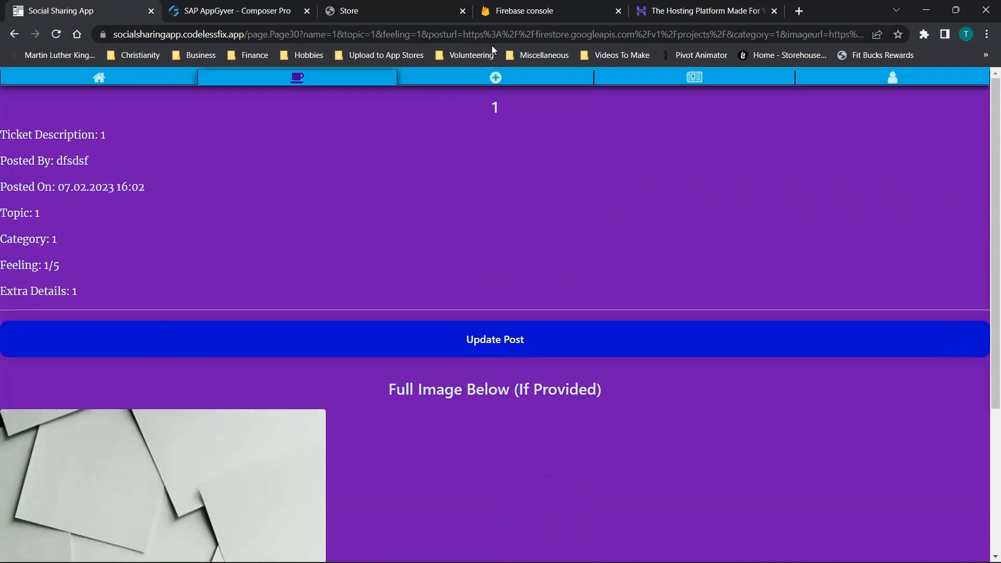
# - Go to the boards page and open Board 1, viewing its numbered comments and posting form
pyautogui.click(678, 80)
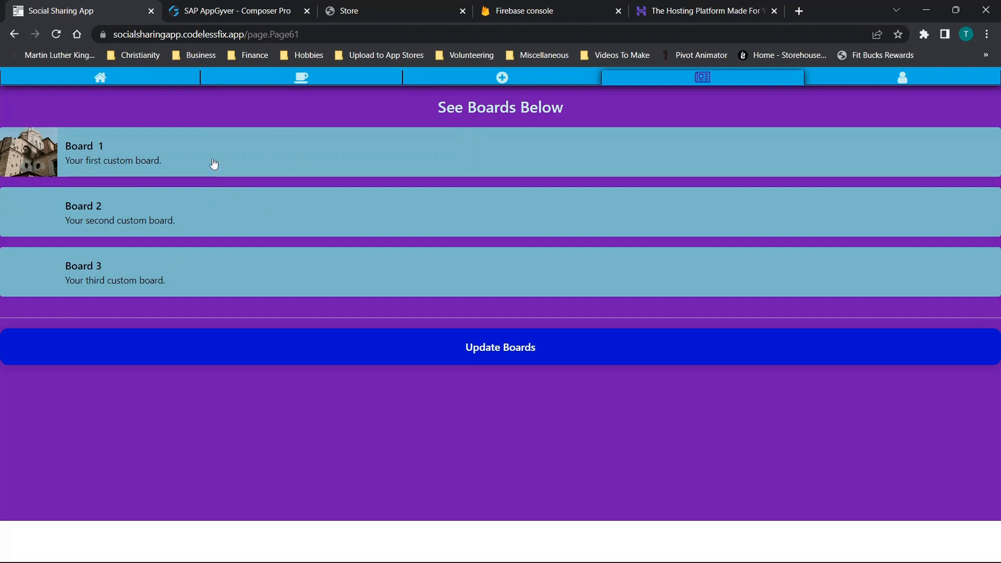
pyautogui.click(117, 156)
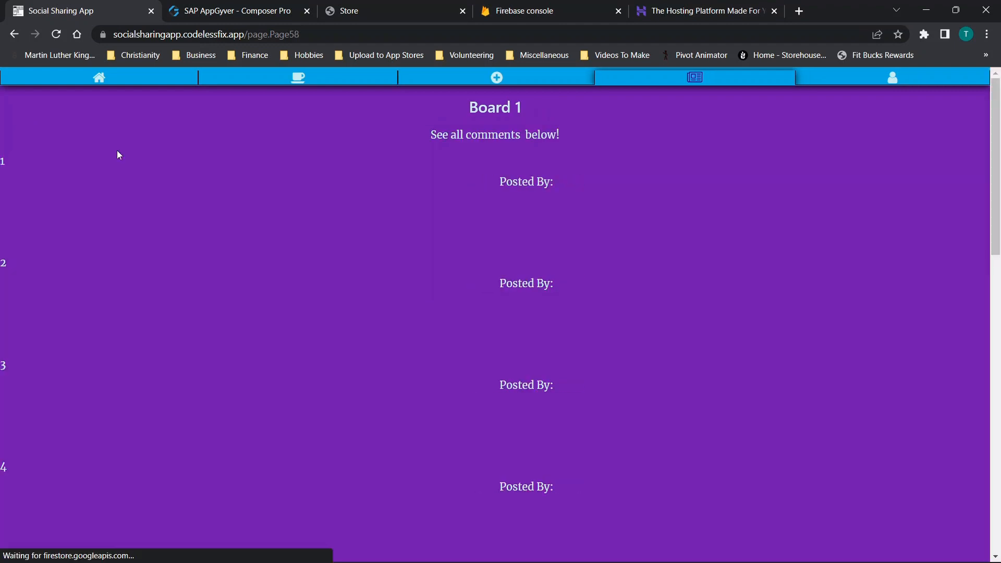
pyautogui.scroll(-15, 236, 195)
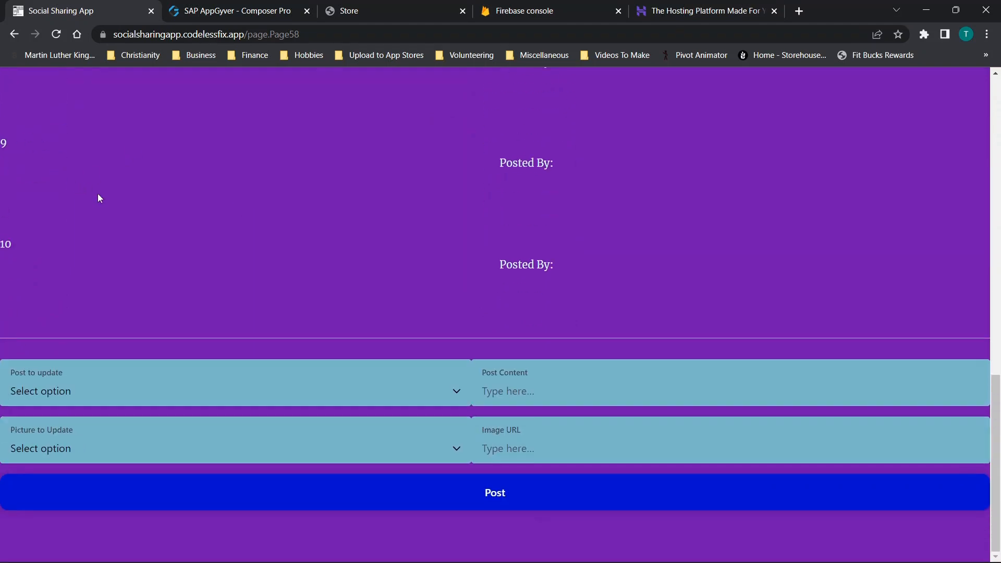
# - Examine Board 1's numbered comments and the available post and picture choices in its posting form
pyautogui.click(114, 383)
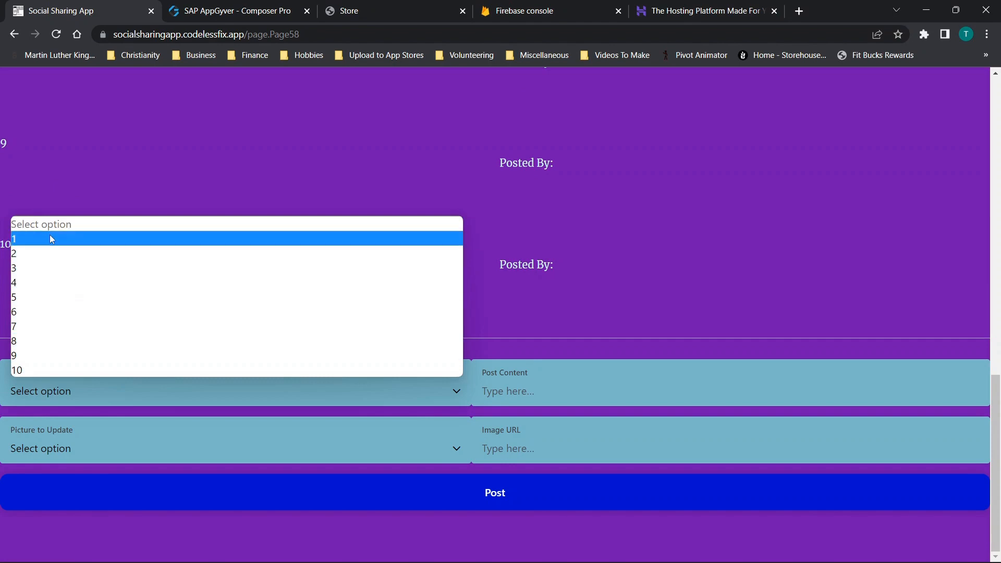
pyautogui.scroll(12, 77, 206)
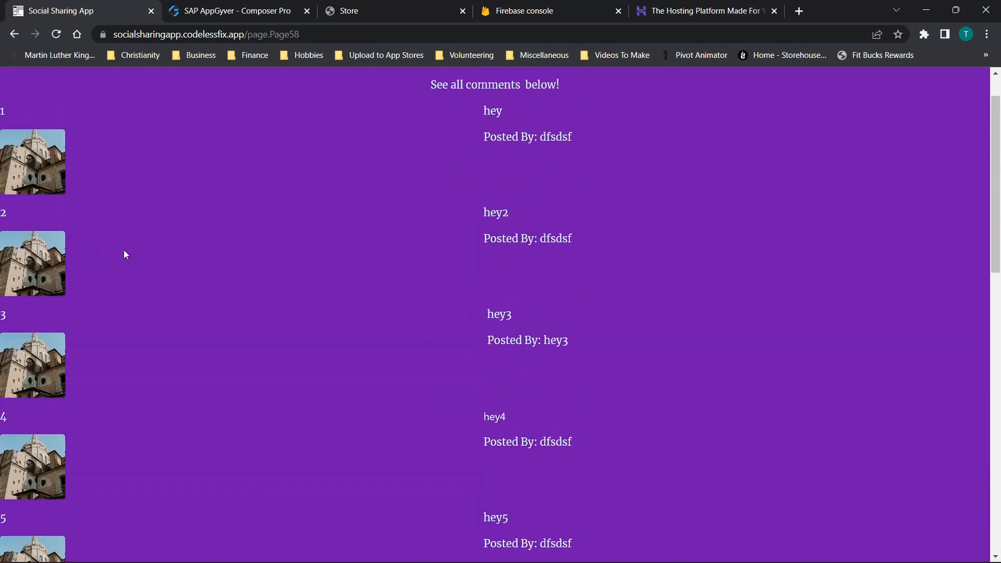
pyautogui.scroll(-12, 124, 252)
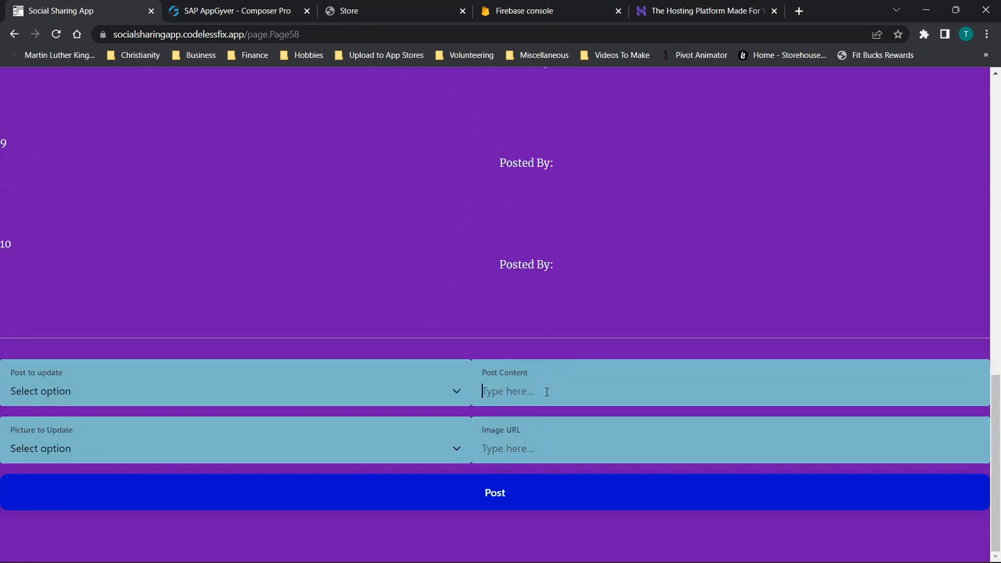
pyautogui.scroll(6, 445, 320)
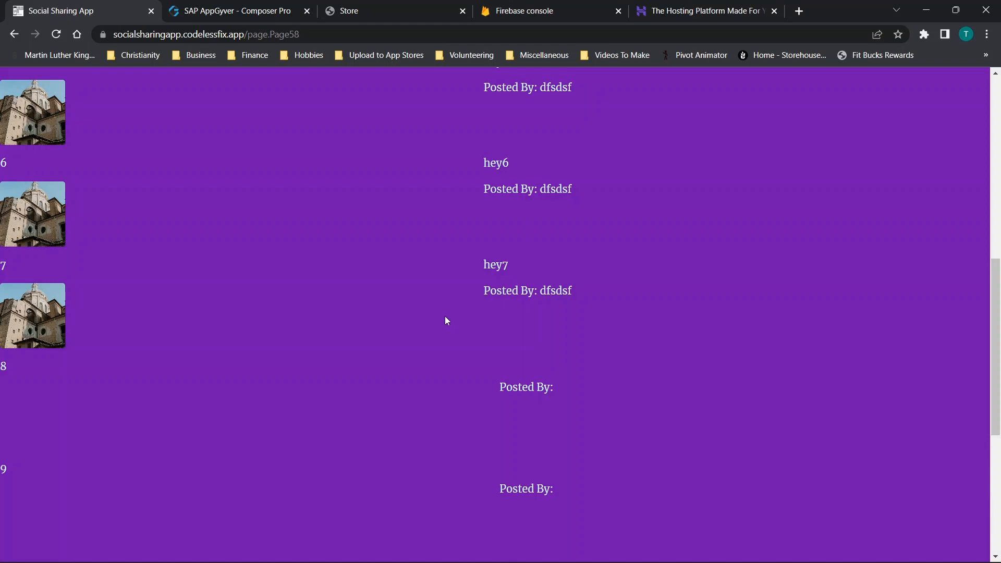
pyautogui.scroll(-6, 553, 227)
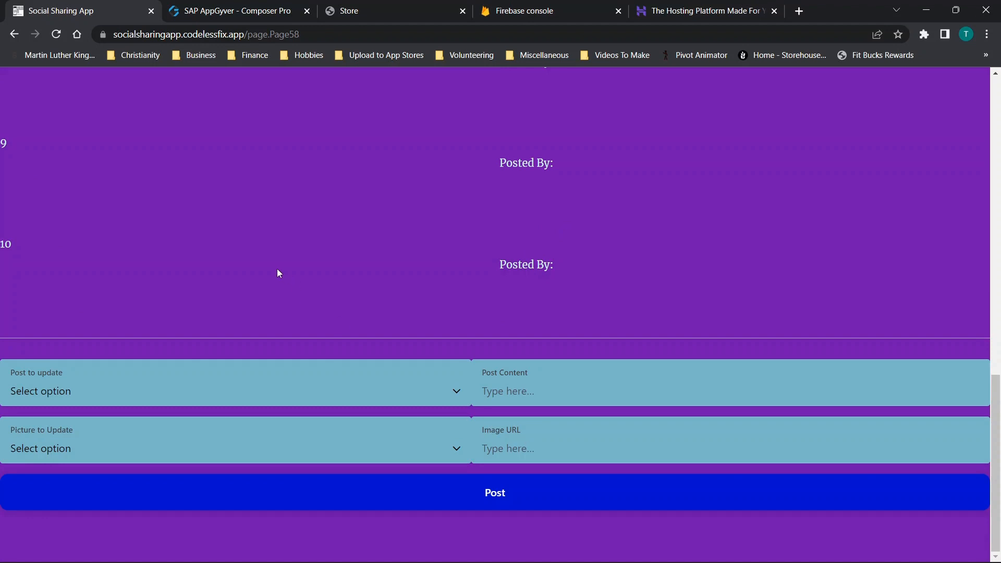
pyautogui.scroll(5, 283, 276)
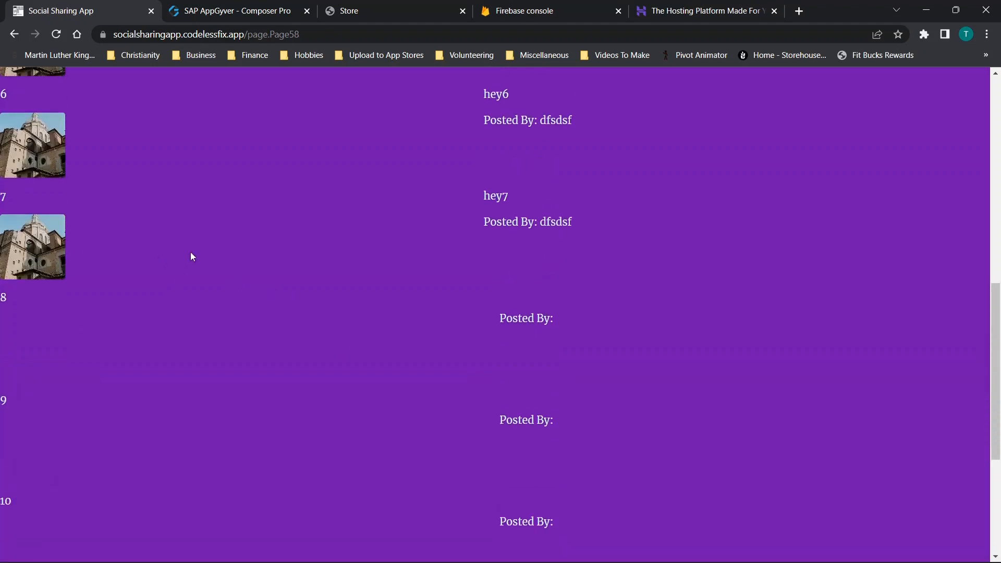
pyautogui.scroll(-5, 273, 360)
pyautogui.click(204, 387)
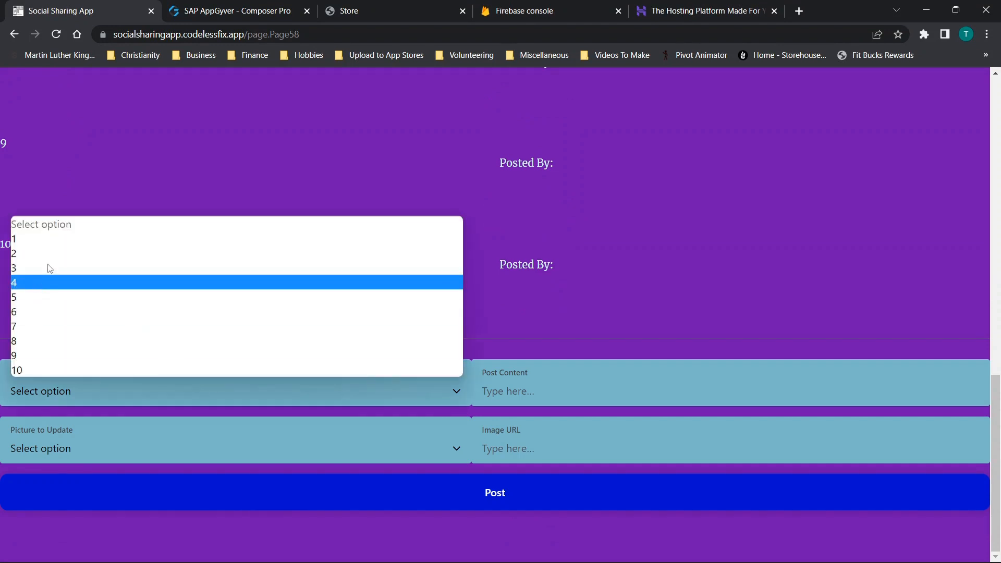
pyautogui.click(52, 449)
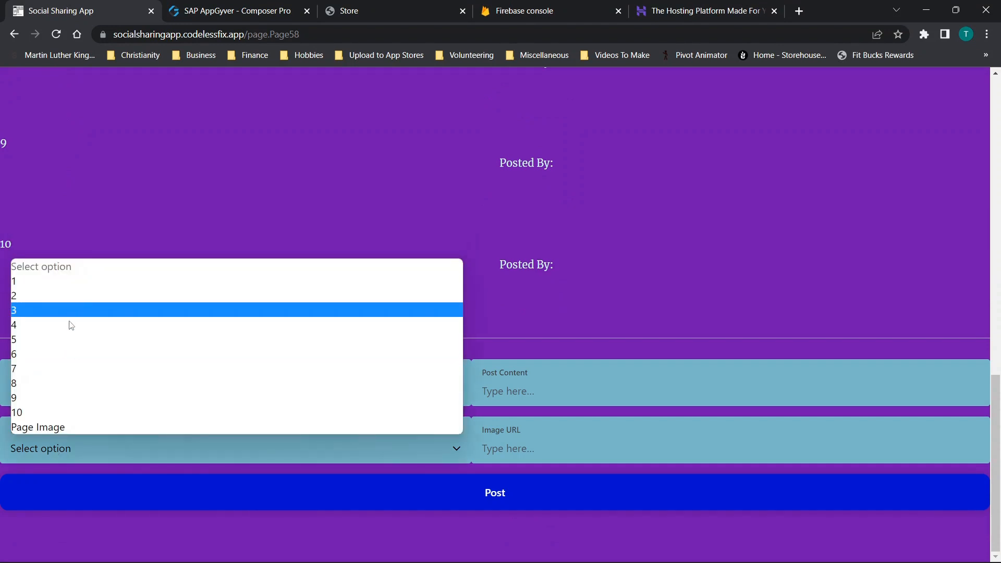
pyautogui.click(551, 366)
# - Choose 10 as both the post and picture to update, enter aa as post content and image URL, and submit the comment
pyautogui.click(75, 447)
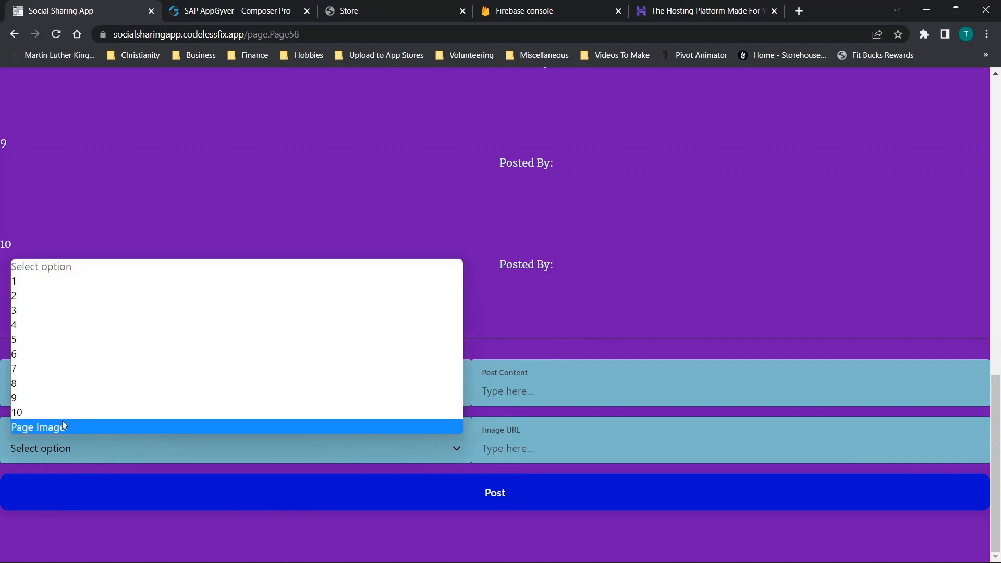
pyautogui.click(68, 412)
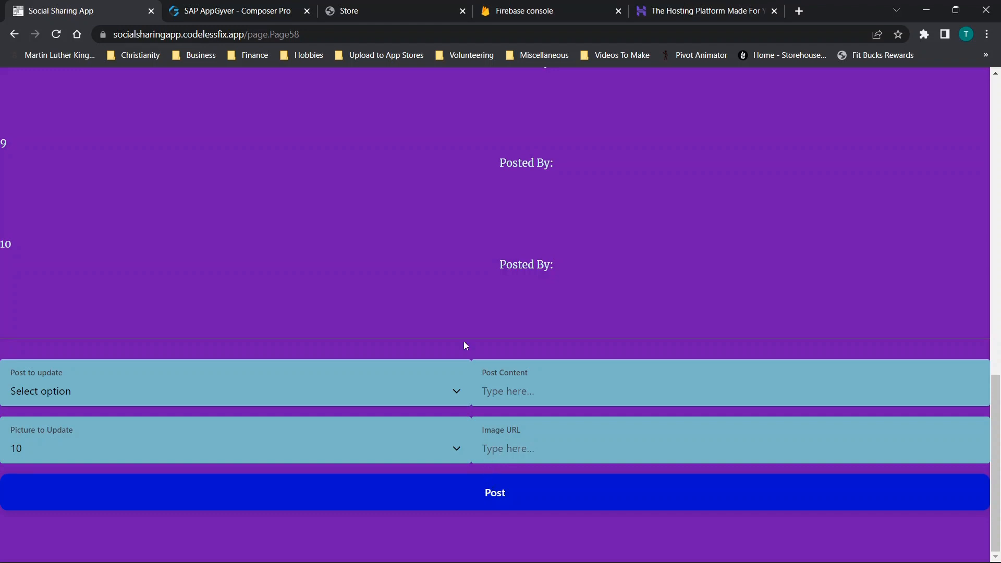
pyautogui.click(133, 399)
pyautogui.click(62, 364)
pyautogui.click(499, 395)
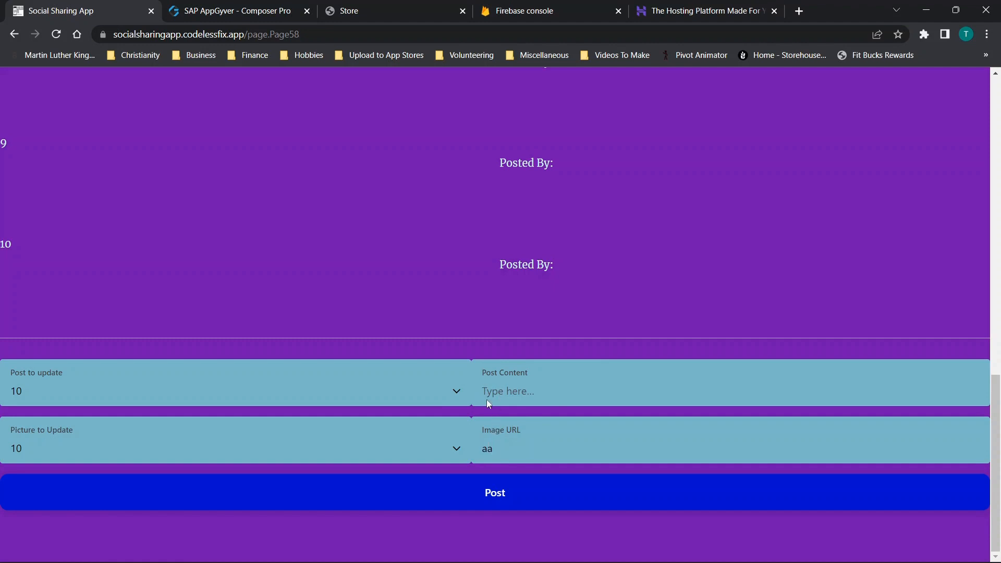
pyautogui.write('aa')
pyautogui.click(500, 491)
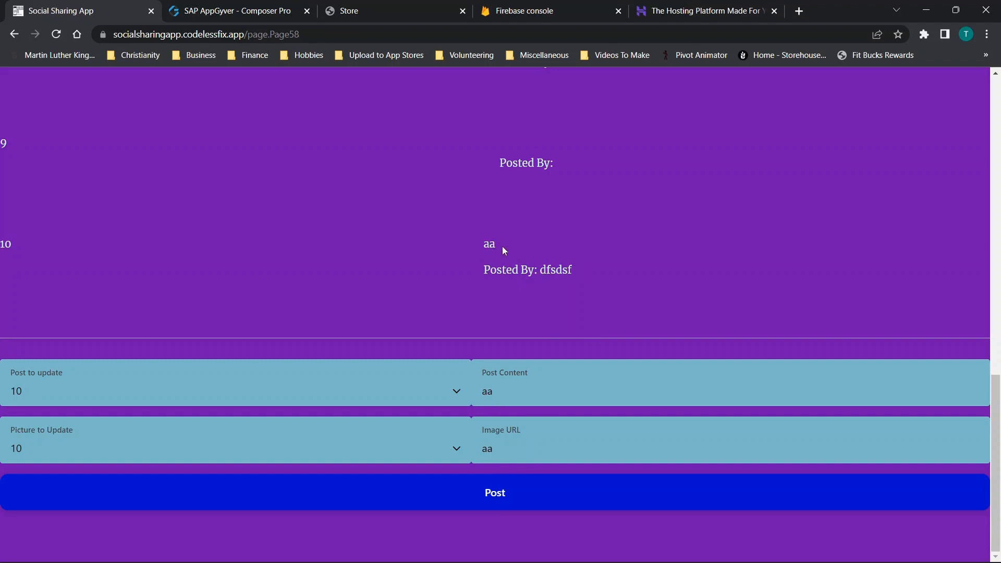
# - Return to the boards list and reopen Board 1 to check comment 10 and its author line
pyautogui.click(14, 34)
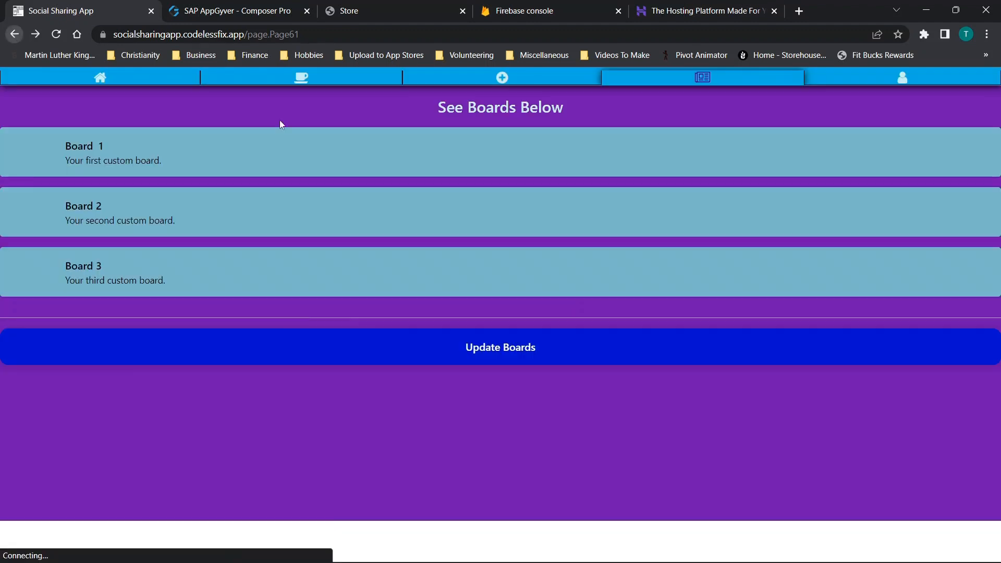
pyautogui.click(194, 159)
pyautogui.scroll(-16, 239, 187)
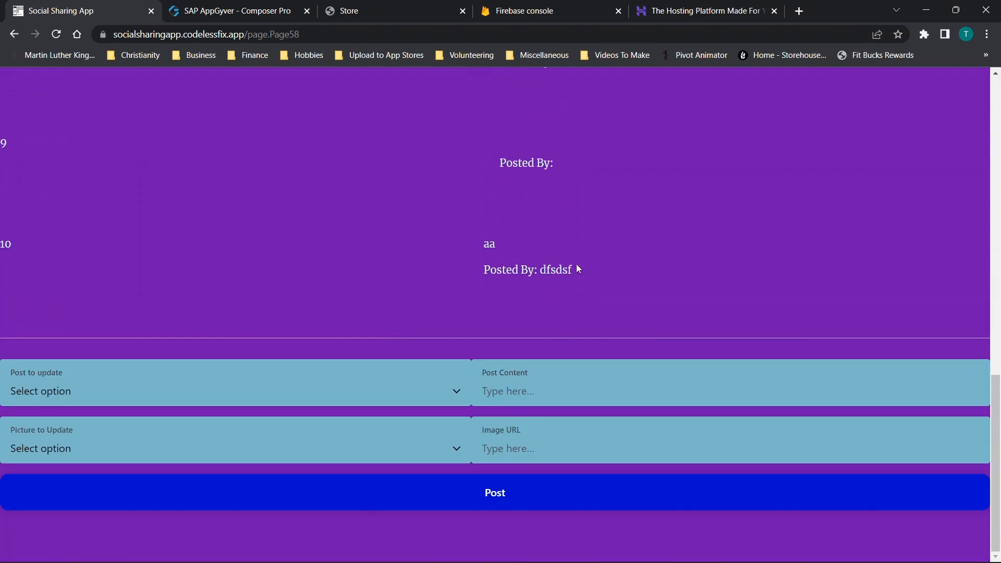
# - Open the board update settings from the boards list, replace the Board 1 value with p, and save the changes
pyautogui.click(14, 33)
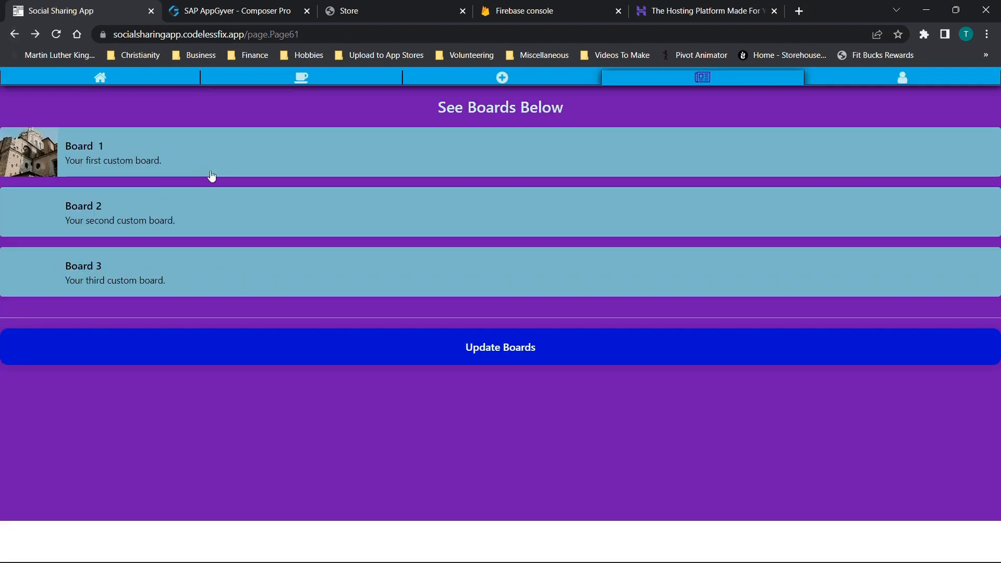
pyautogui.click(487, 354)
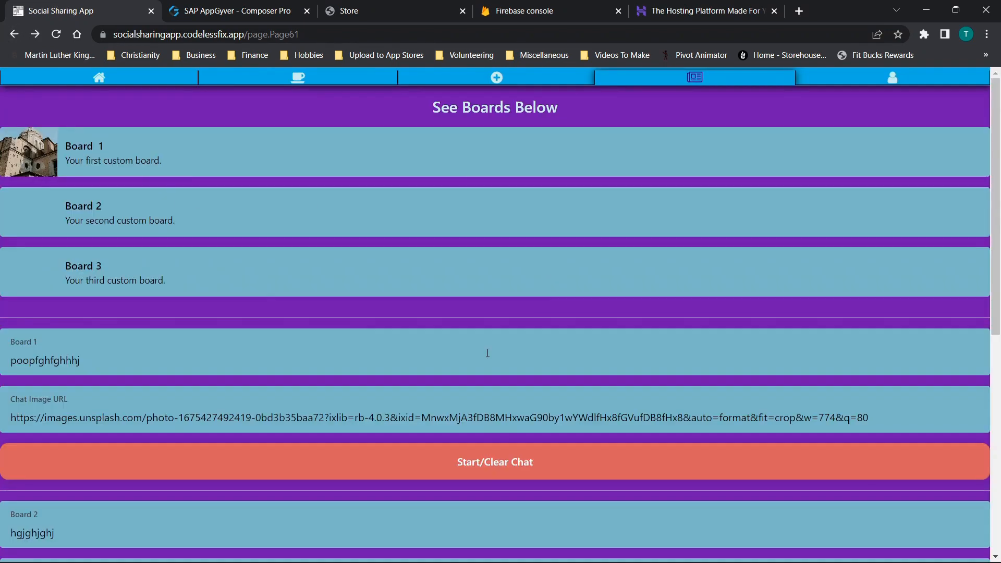
pyautogui.scroll(-3, 391, 314)
pyautogui.scroll(-4, 88, 199)
pyautogui.scroll(3, 74, 273)
pyautogui.moveTo(118, 133); pyautogui.dragTo(18, 138)
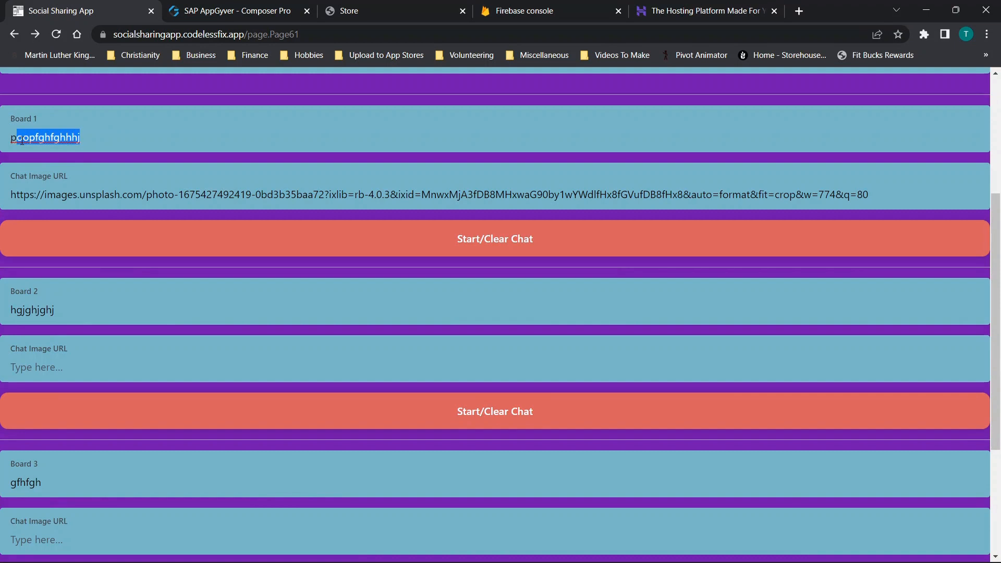
pyautogui.hotkey('ctrl', 'a')
pyautogui.write('p')
pyautogui.scroll(-4, 426, 261)
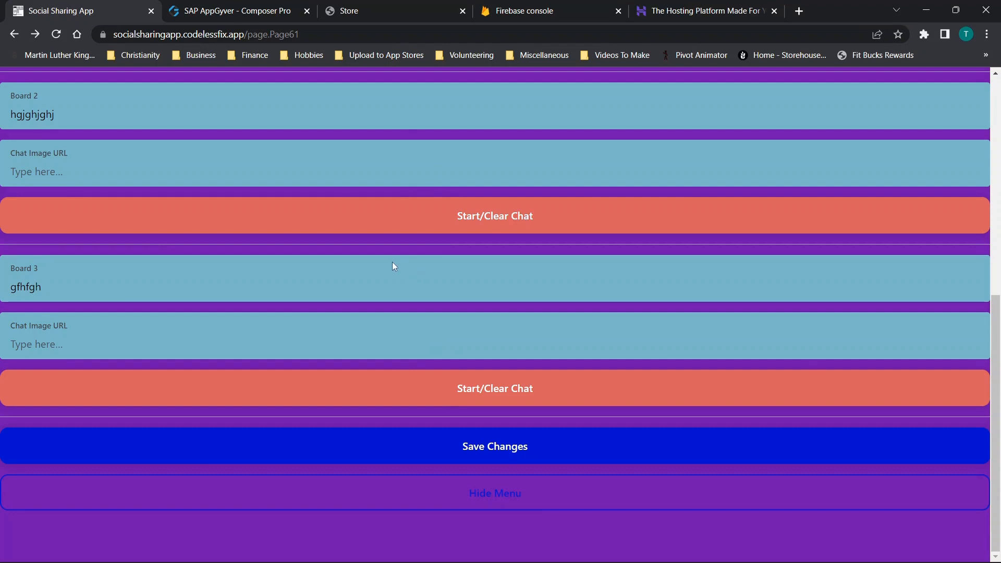
# - Open Board 1 from the boards list and inspect its numbered comment slots down to the posting form
pyautogui.scroll(5, 392, 262)
pyautogui.scroll(2, 31, 209)
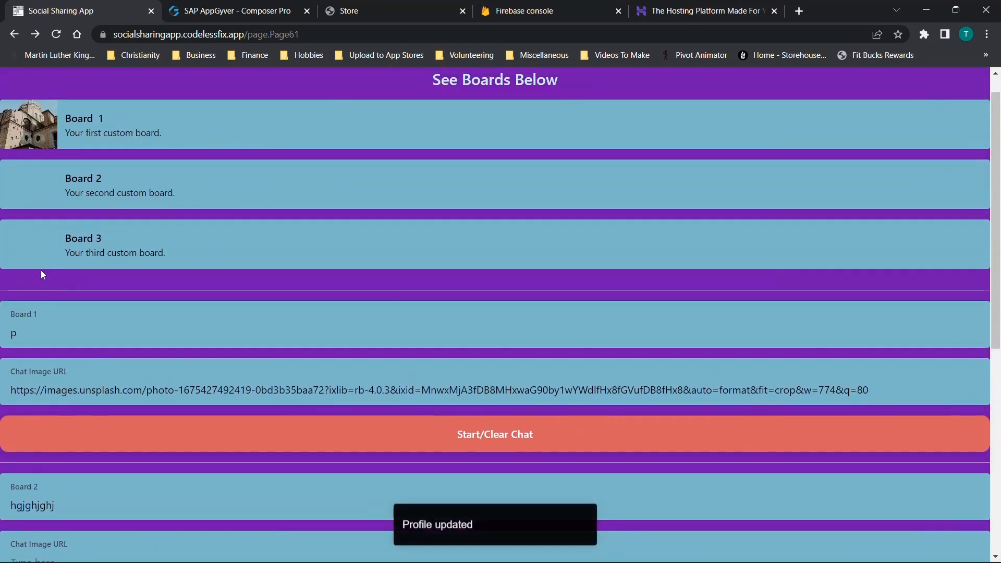
pyautogui.click(120, 118)
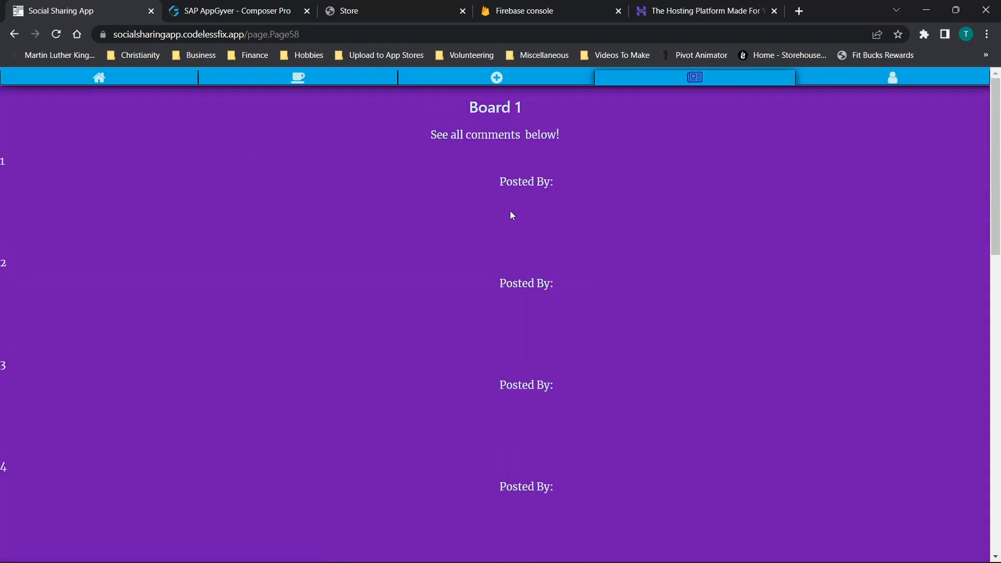
pyautogui.scroll(-15, 505, 214)
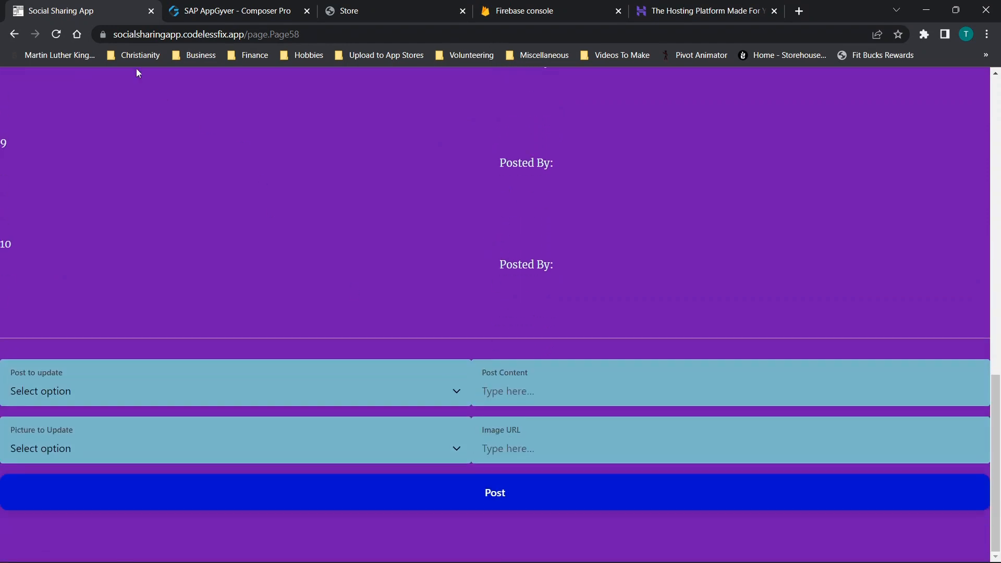
# - Reopen the board update settings and try changing the Board 1 value to poopfghfghhhj
pyautogui.click(14, 34)
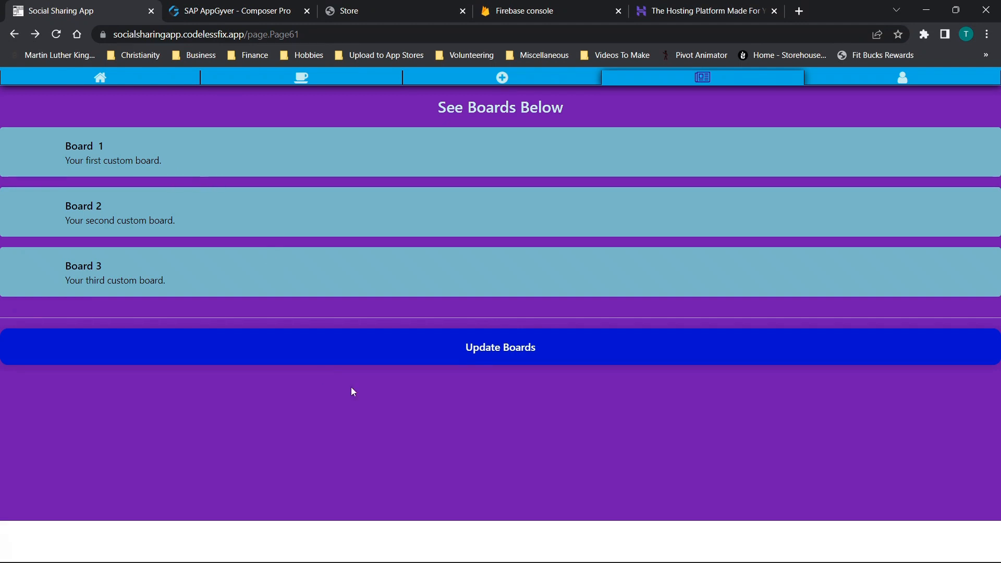
pyautogui.click(476, 347)
pyautogui.scroll(-3, 252, 357)
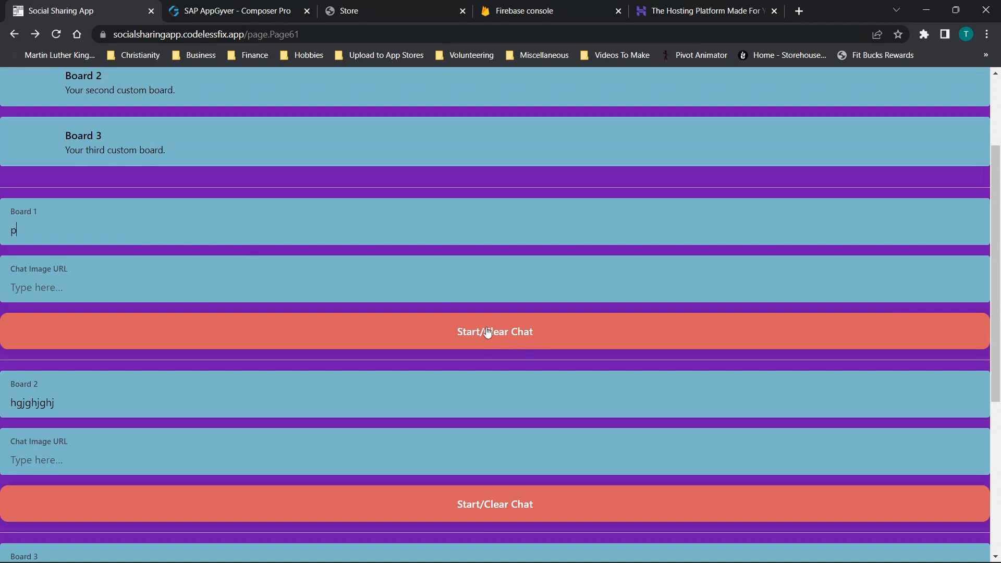
pyautogui.moveTo(137, 234); pyautogui.dragTo(1, 246)
pyautogui.click(39, 237)
pyautogui.scroll(3, 249, 217)
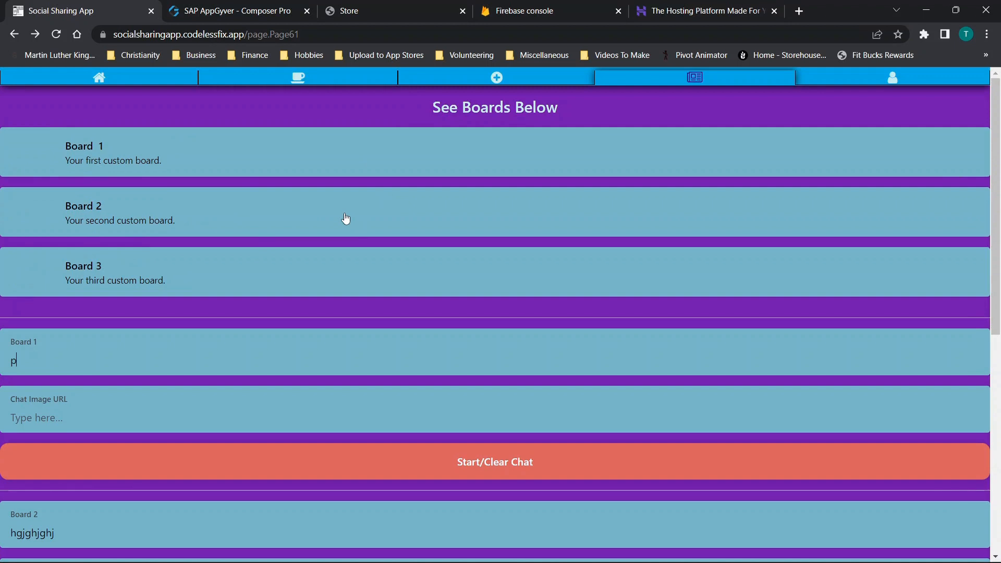
pyautogui.write('oopfghfghhhj')
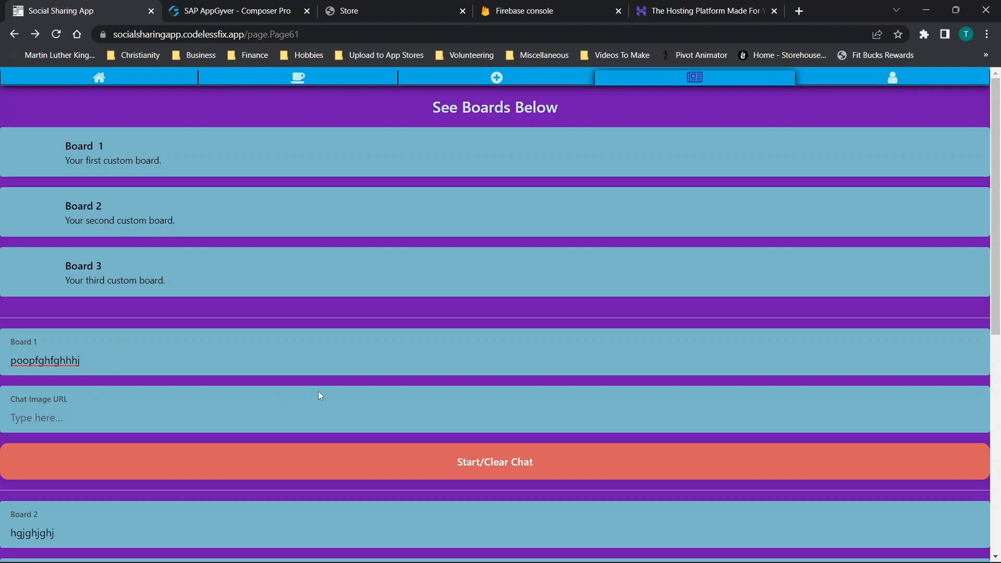
pyautogui.scroll(-6, 319, 398)
pyautogui.scroll(7, 299, 268)
pyautogui.scroll(-8, 299, 268)
pyautogui.scroll(3, 417, 250)
pyautogui.scroll(3, 513, 187)
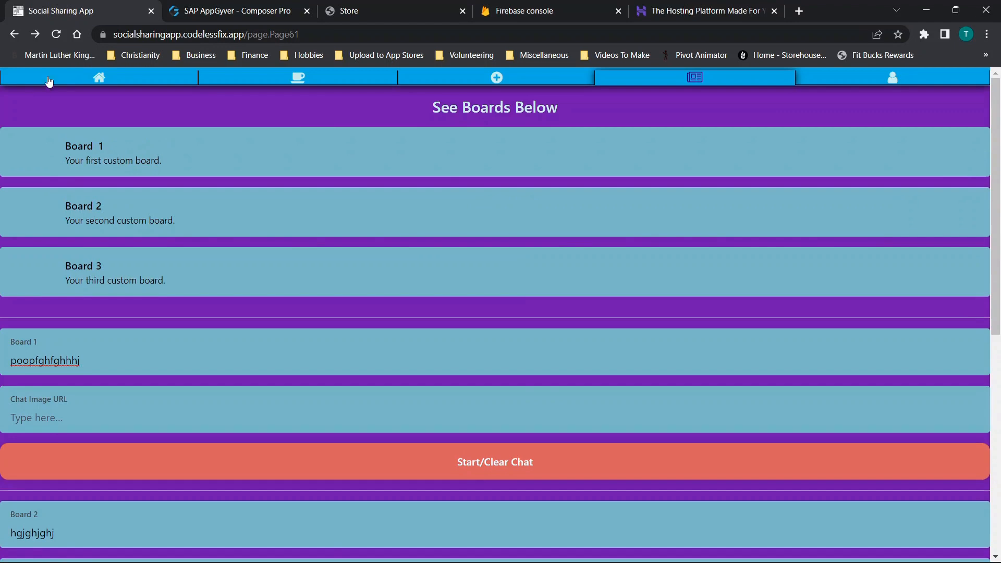
# - View the home page's app features, go back to the boards page, and check Board 1's comments
pyautogui.click(175, 80)
pyautogui.scroll(-2, 591, 203)
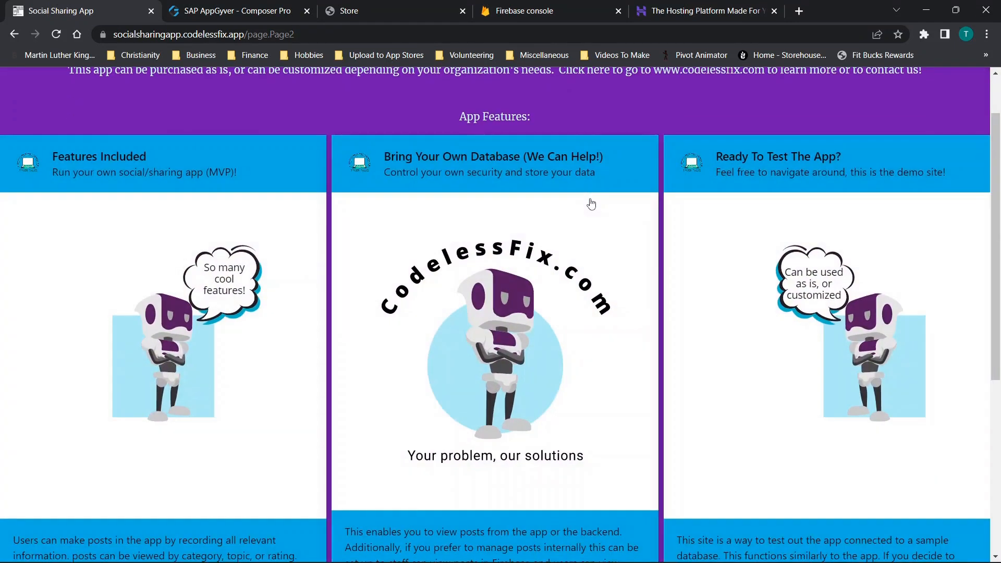
pyautogui.scroll(1, 689, 121)
pyautogui.click(693, 81)
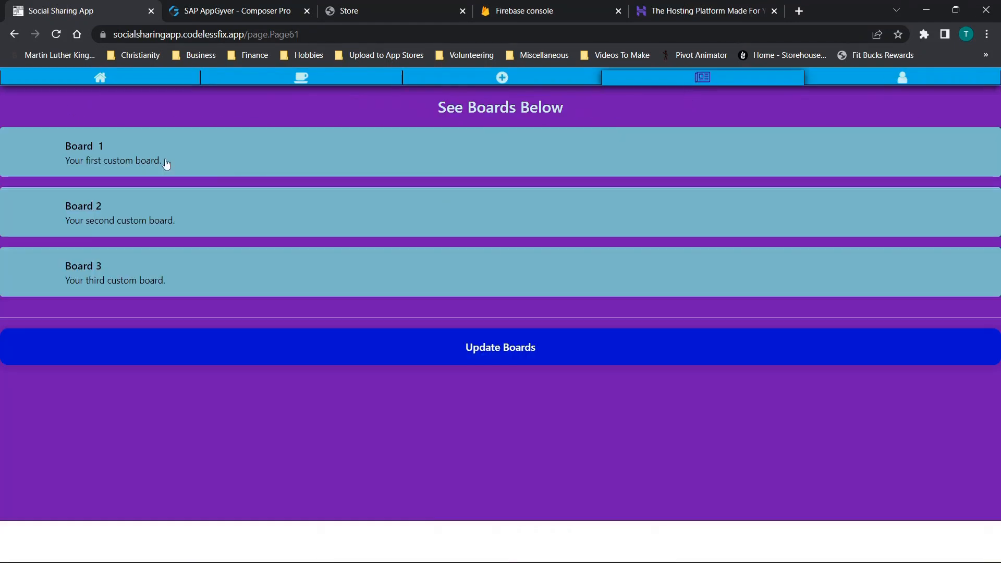
pyautogui.click(132, 158)
pyautogui.scroll(-1, 453, 205)
pyautogui.scroll(1, 454, 204)
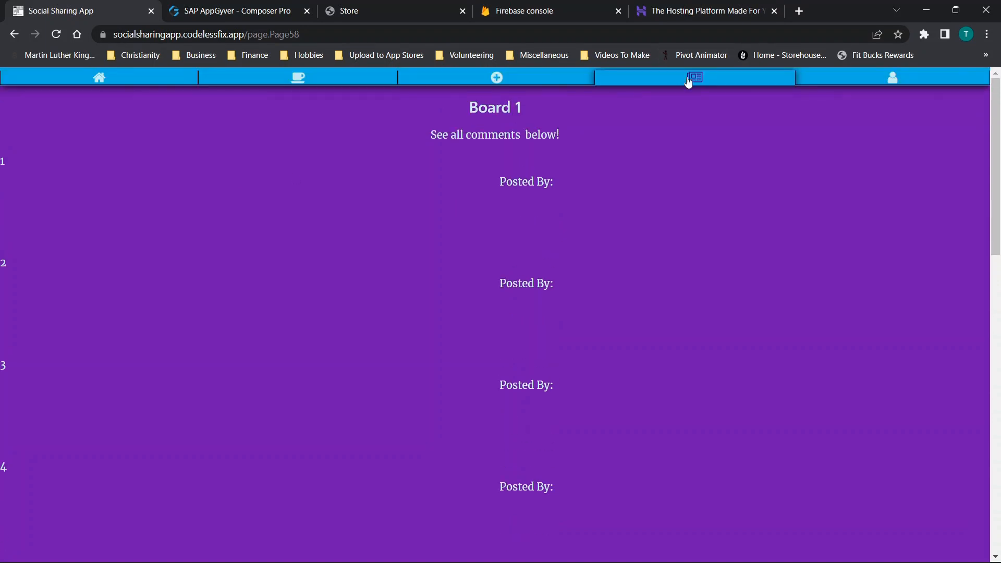
# - Reopen the board update settings, set the Board 1 value to poopfghfghhhj, and save the changes
pyautogui.click(610, 83)
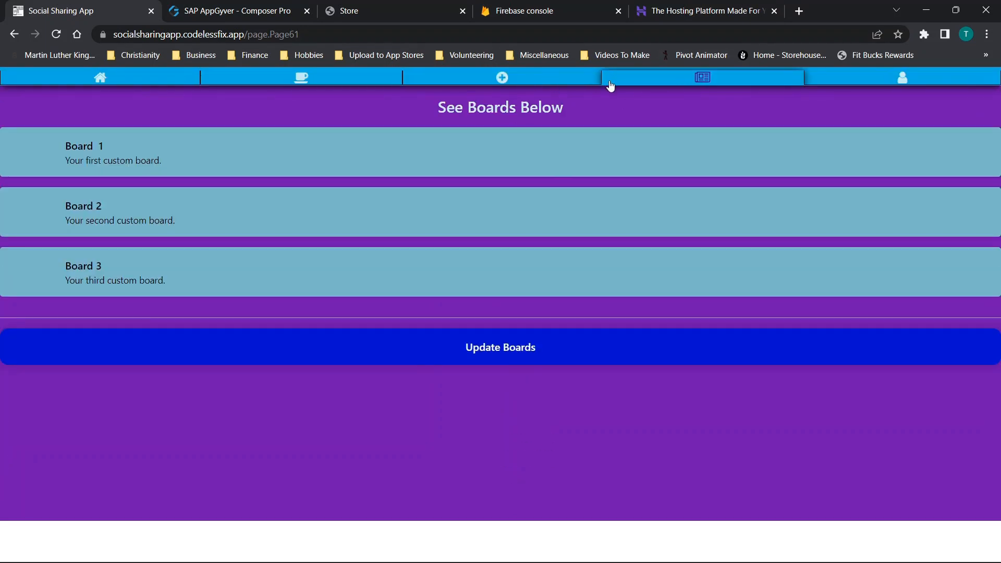
pyautogui.click(436, 358)
pyautogui.scroll(-1, 143, 314)
pyautogui.doubleClick(144, 304)
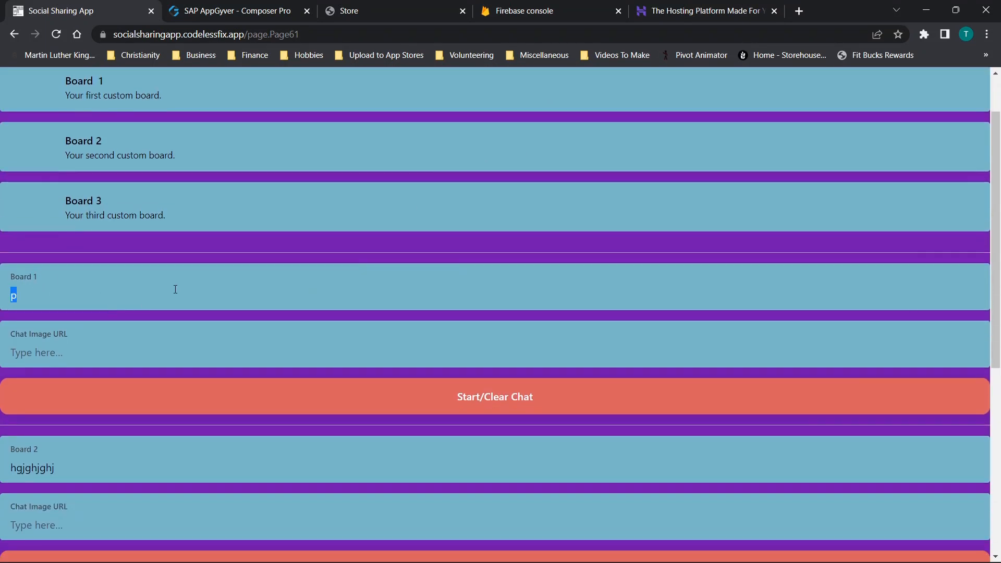
pyautogui.write('poopfghfghhhj')
pyautogui.scroll(-7, 364, 271)
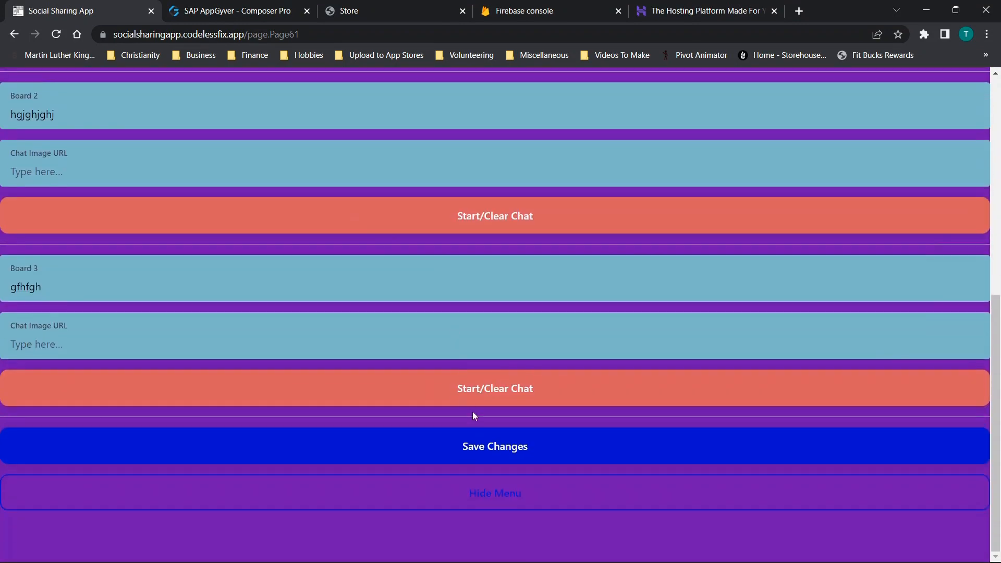
pyautogui.click(495, 447)
pyautogui.scroll(8, 482, 358)
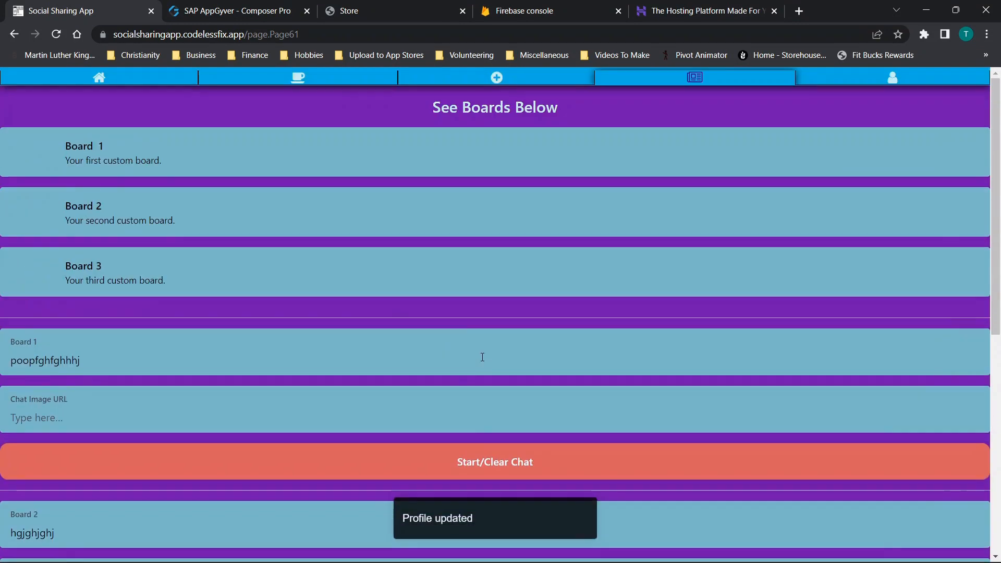
# - Go back to the boards page and open Board 1 to review its comments and images
pyautogui.click(539, 84)
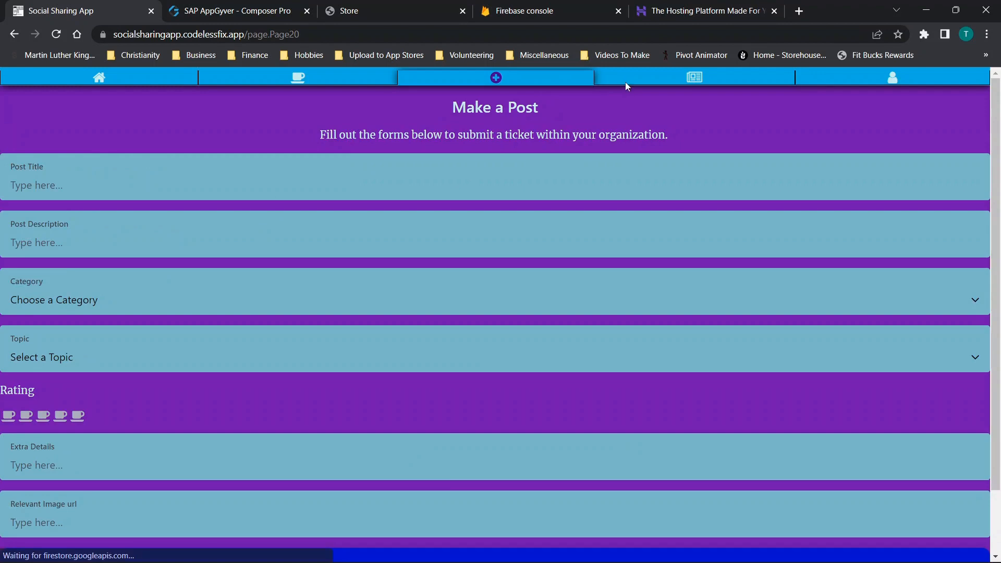
pyautogui.click(627, 82)
pyautogui.click(41, 159)
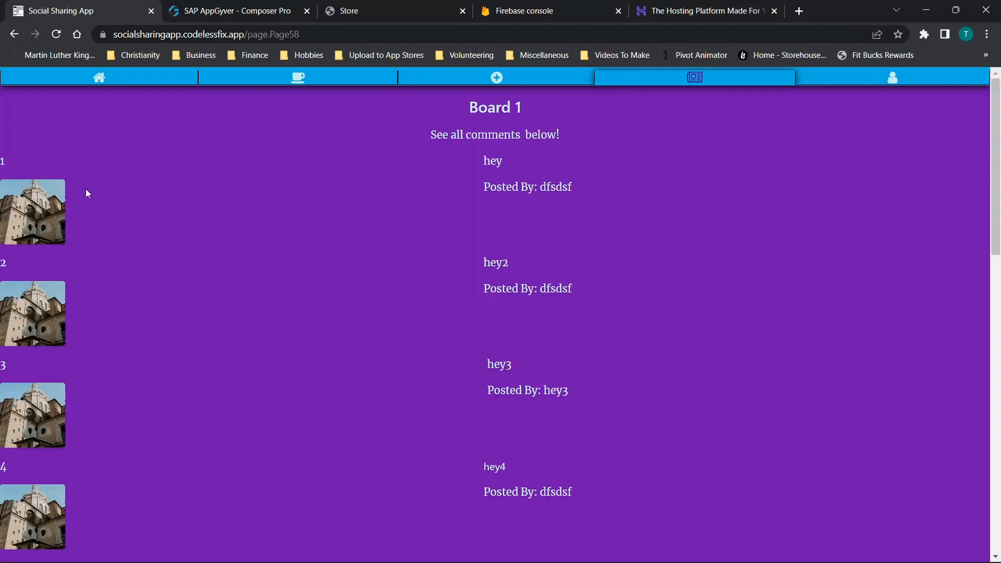
# - Look through Board 1's numbered posts and the form for updating its posts and pictures
pyautogui.scroll(-1, 46, 177)
pyautogui.scroll(-12, 286, 246)
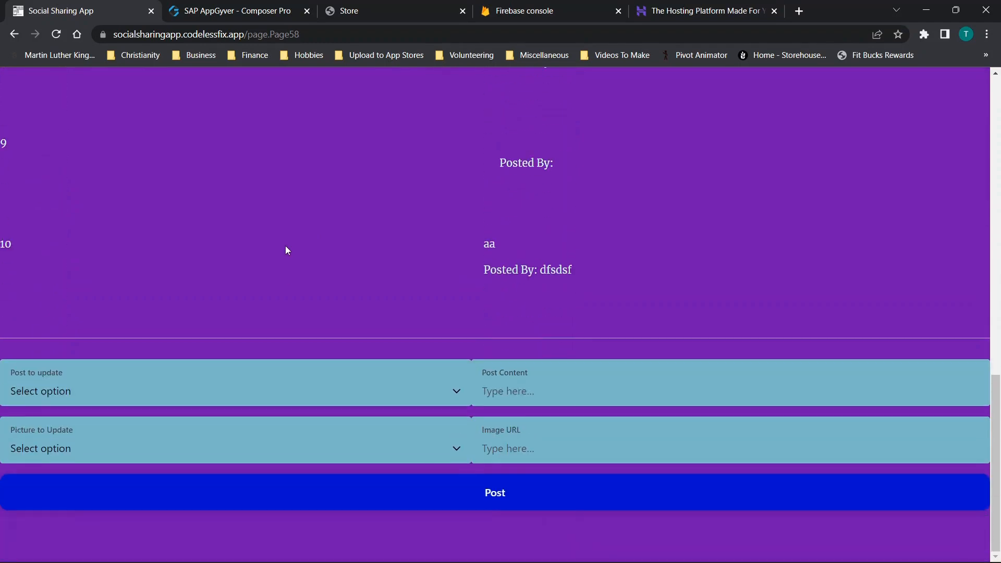
pyautogui.scroll(13, 286, 246)
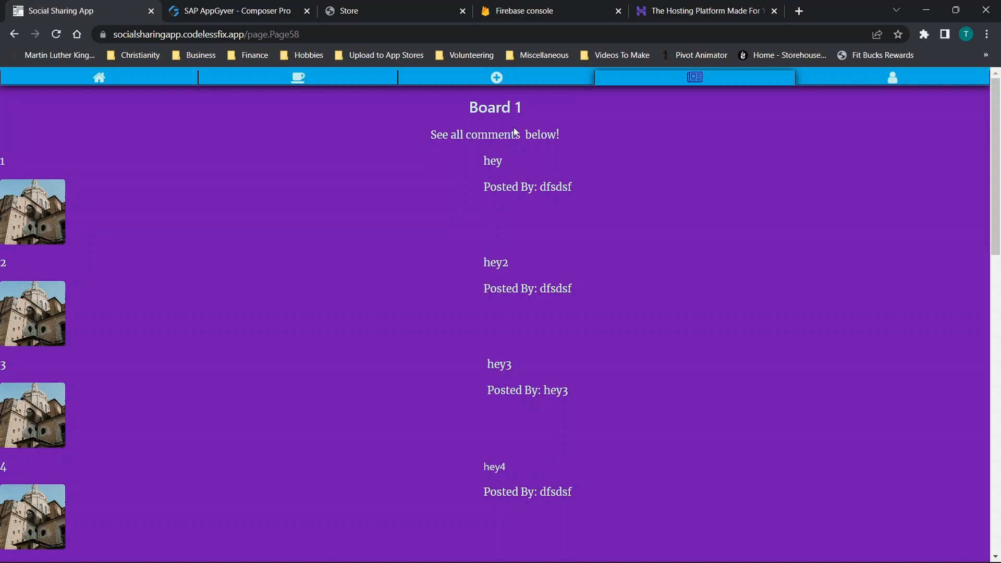
# - Open the My Profile page and examine the editable About Me, profile picture URL and user name details
pyautogui.click(864, 86)
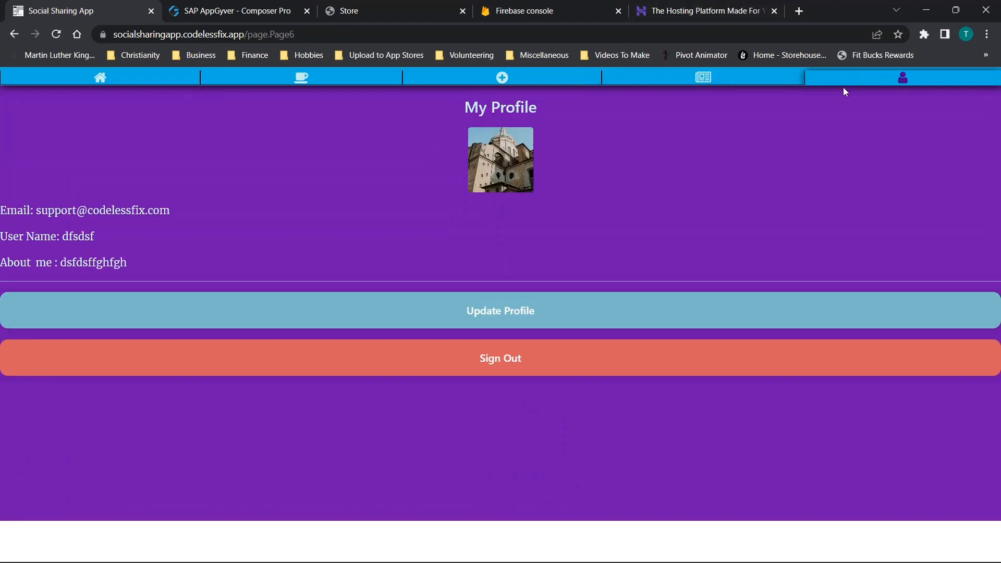
pyautogui.click(487, 315)
pyautogui.scroll(-2, 402, 266)
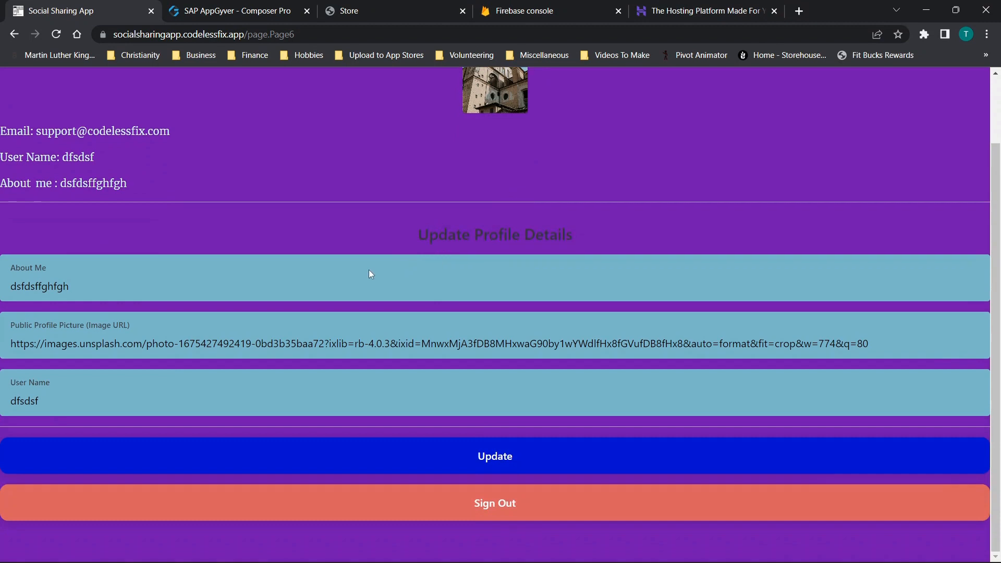
pyautogui.scroll(2, 520, 106)
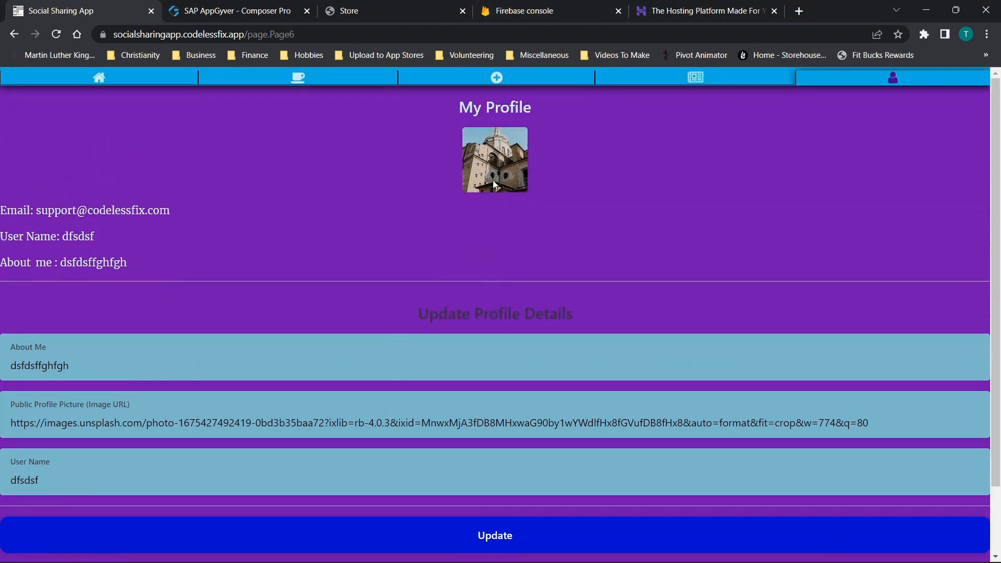
pyautogui.scroll(-1, 146, 272)
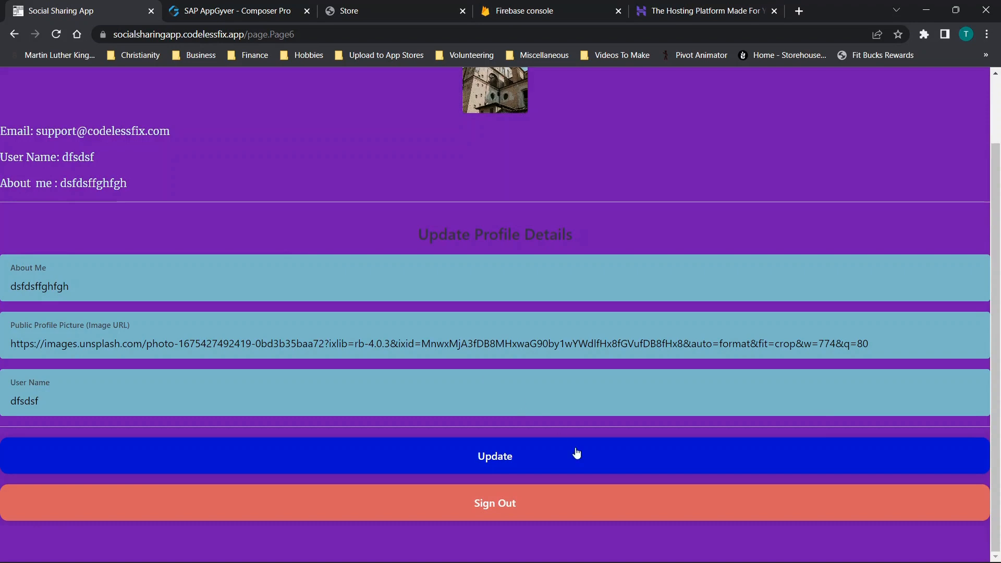
# - Sign out of the demo app, look over its login page and policies, and close the demo site
pyautogui.click(503, 504)
pyautogui.scroll(-3, 524, 302)
pyautogui.scroll(3, 578, 235)
pyautogui.scroll(-3, 158, 394)
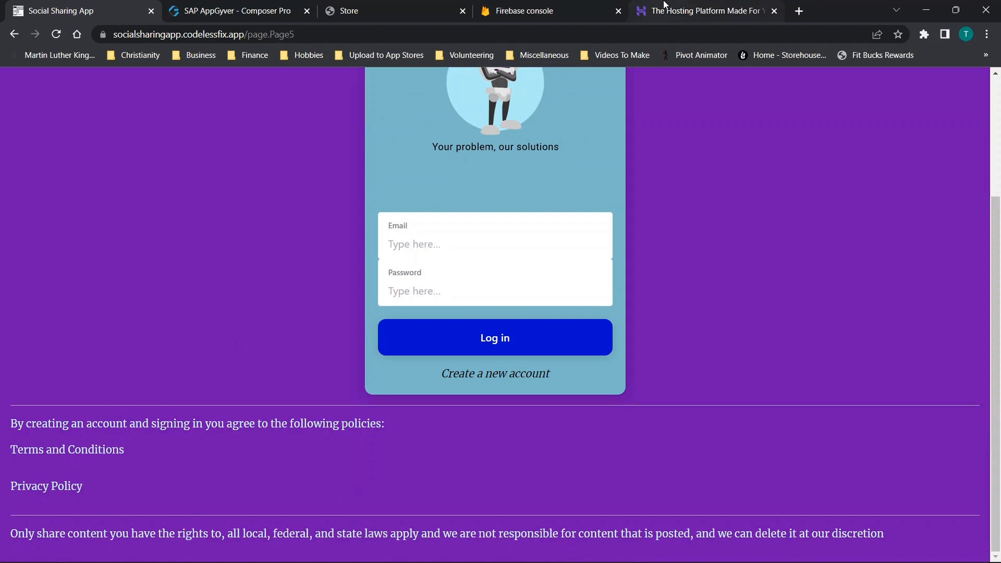
pyautogui.moveTo(661, 4)
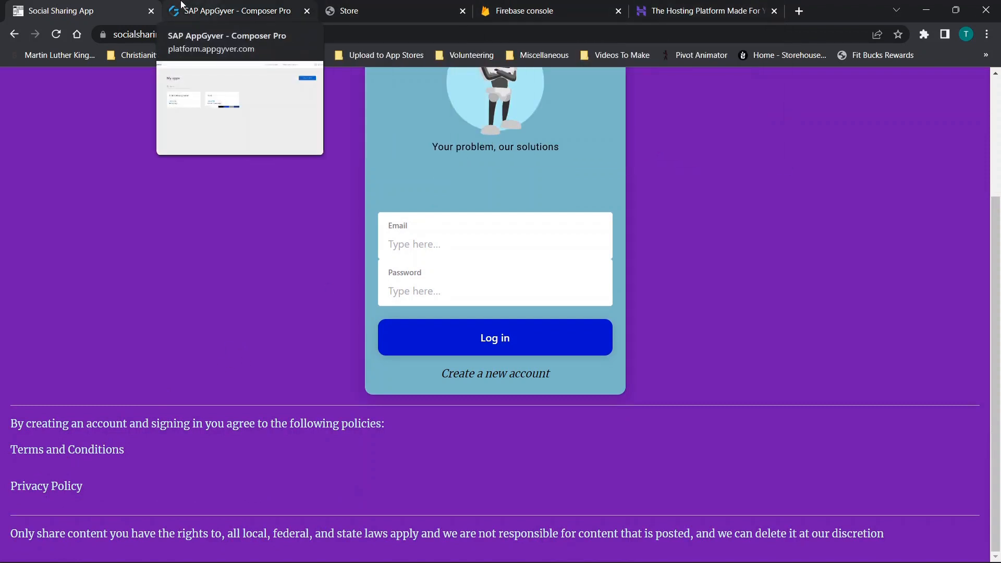
pyautogui.click(151, 14)
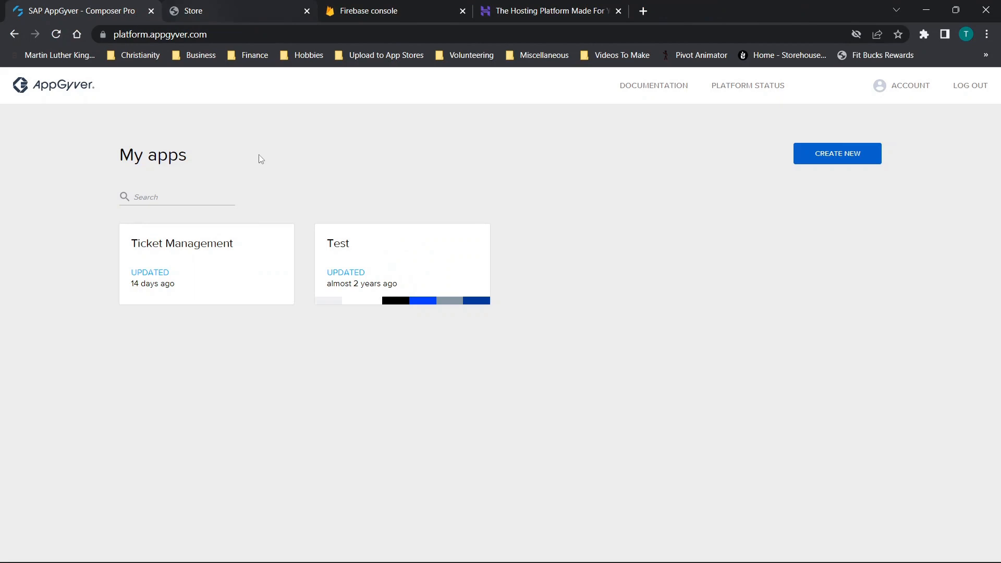
# - Open the Social/Sharing App product in the Codeless Fix store and review its purchase description
pyautogui.click(237, 4)
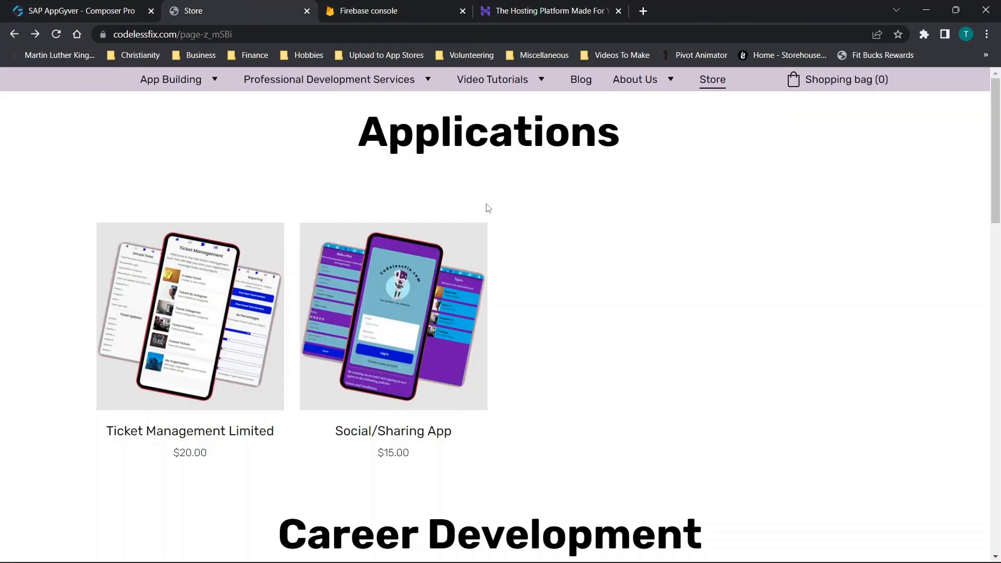
pyautogui.click(398, 309)
pyautogui.scroll(-3, 600, 271)
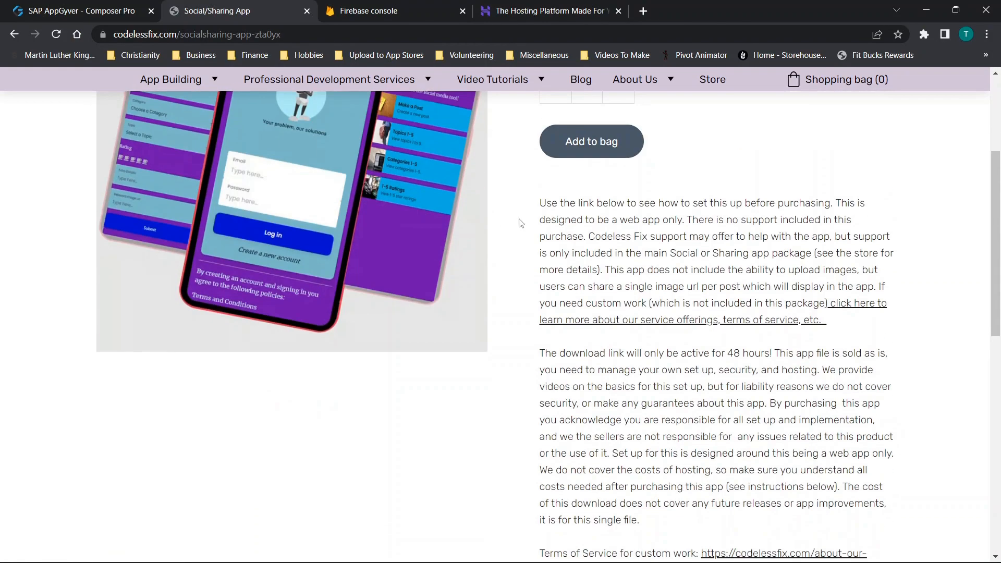
pyautogui.scroll(2, 527, 224)
pyautogui.scroll(1, 531, 225)
# - Extract the Social Sharing App Limited (Sale Copy) archive from the Sale Copy folder to the Desktop with WinRAR
pyautogui.moveTo(712, 17); pyautogui.dragTo(553, 132)
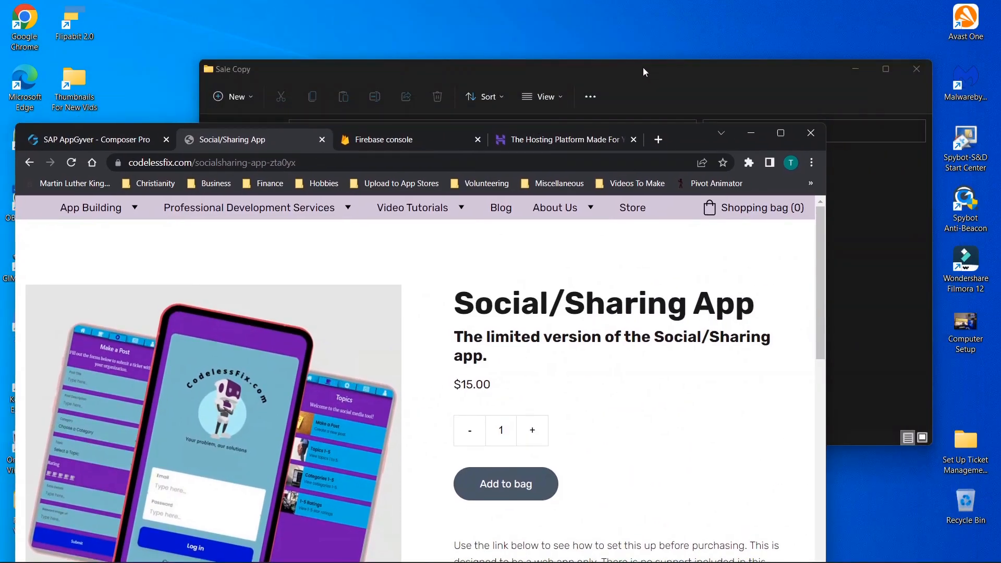
pyautogui.click(642, 67)
pyautogui.click(396, 179)
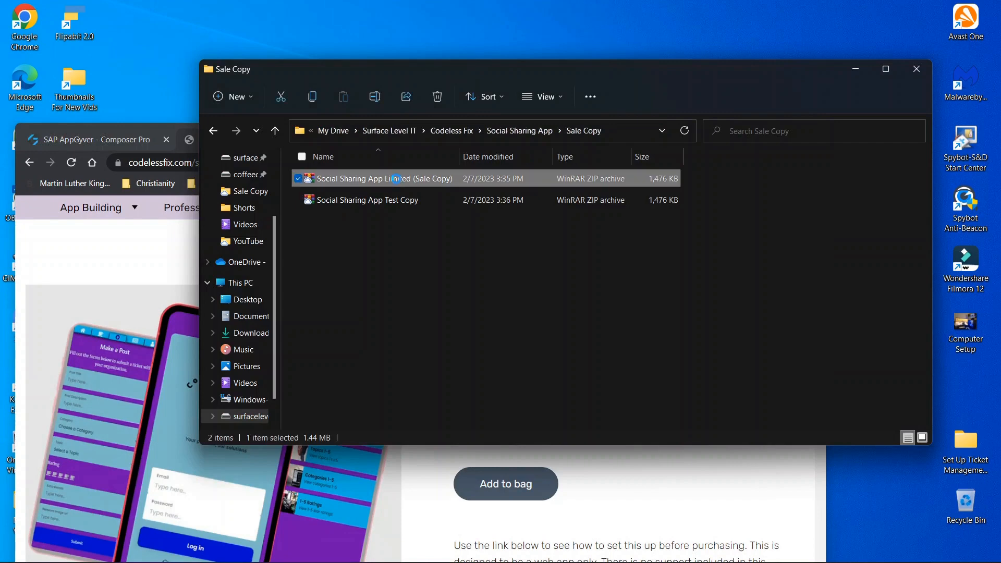
pyautogui.rightClick(353, 181)
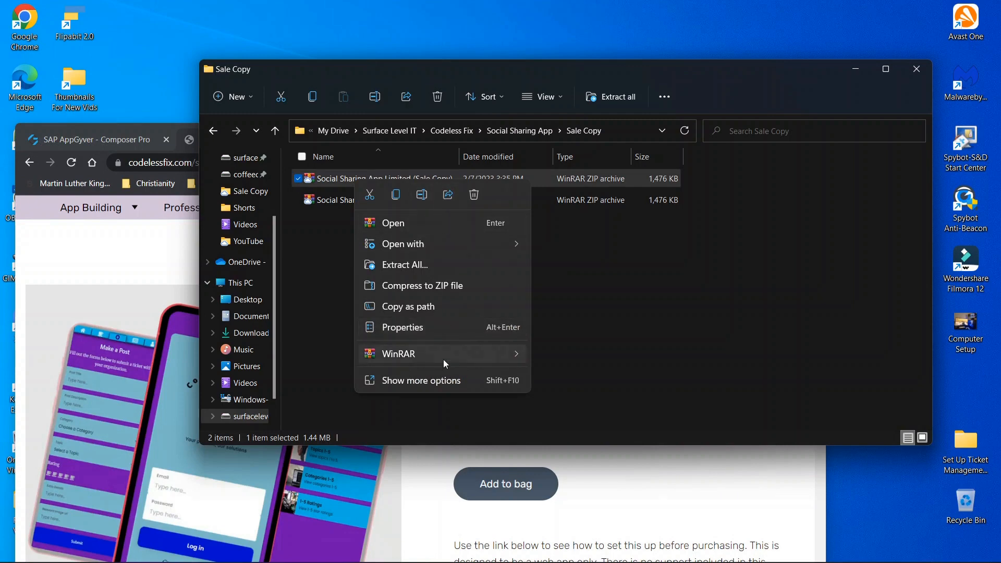
pyautogui.moveTo(445, 360)
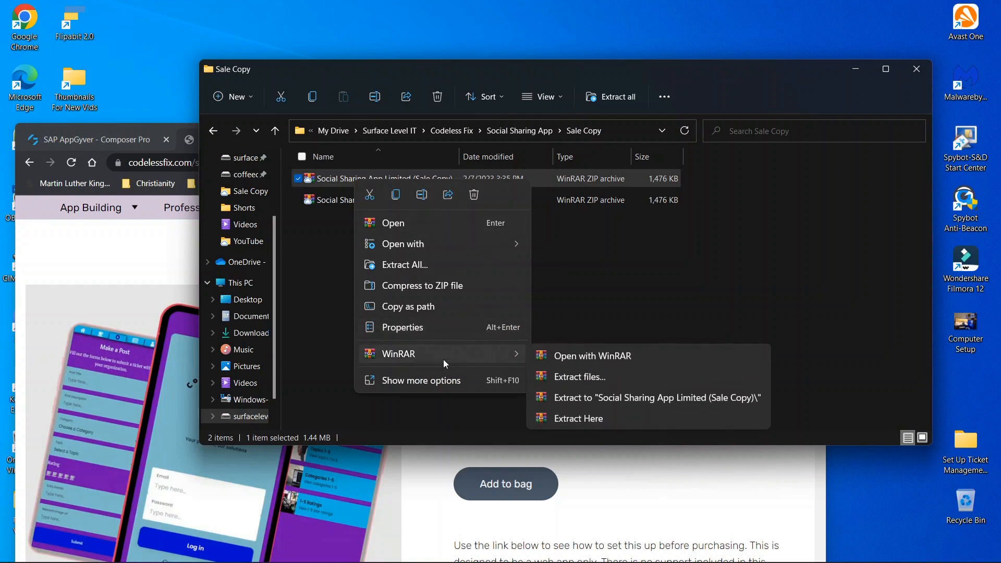
pyautogui.click(581, 378)
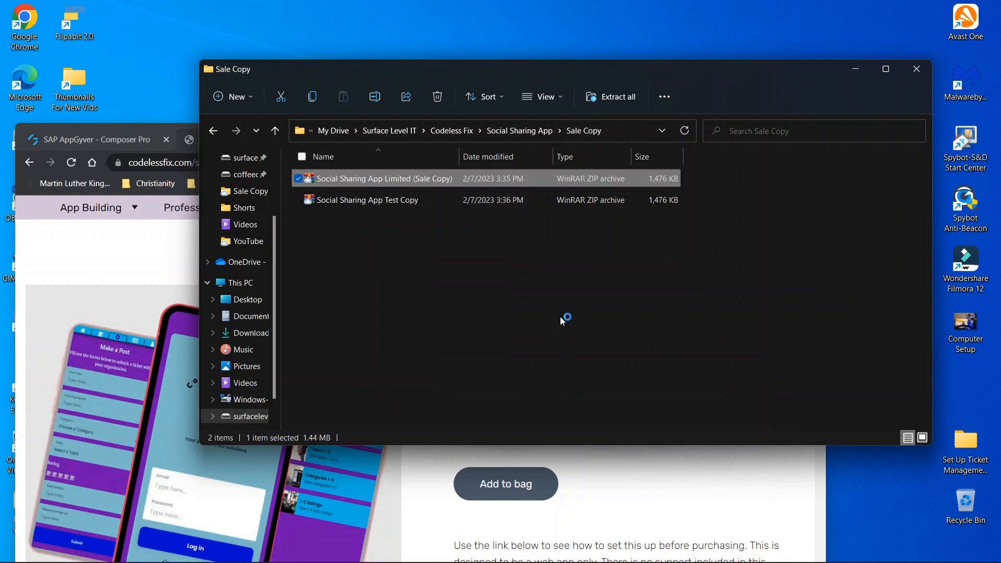
pyautogui.click(539, 213)
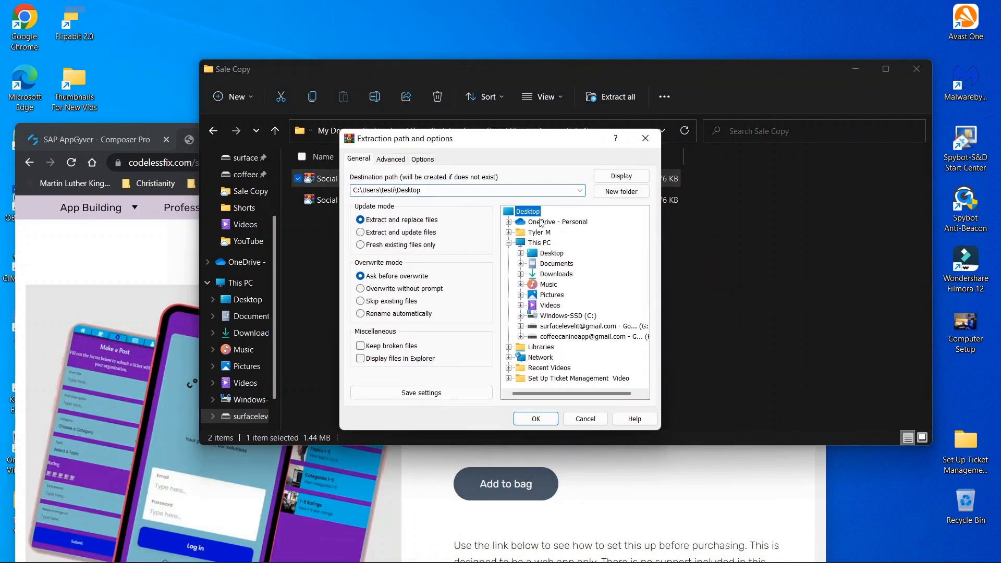
pyautogui.click(545, 420)
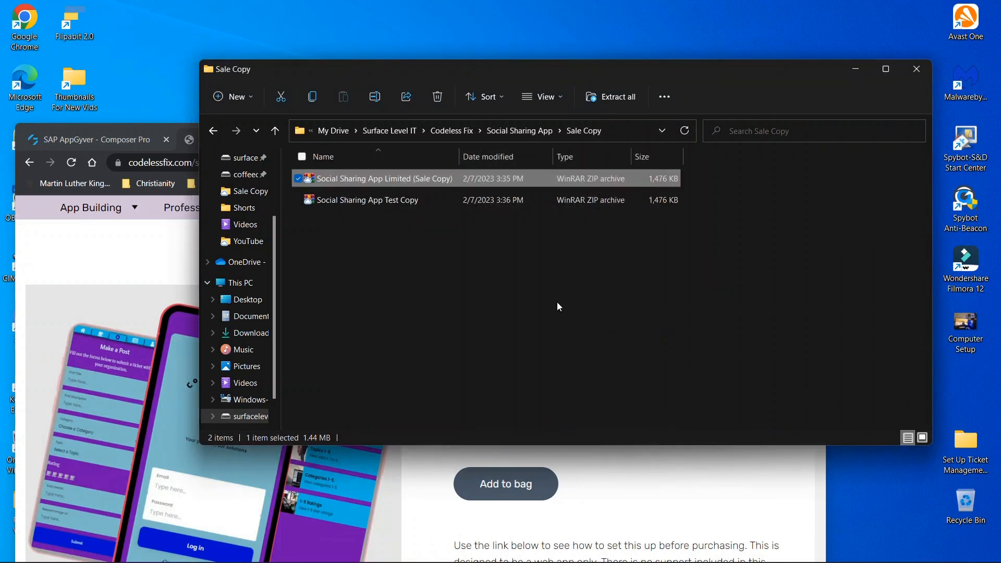
# - Minimize the Sale Copy folder and locate the extracted Social_Sharing App Limited.zip.gpg file on the desktop, then restore the browser to full size
pyautogui.click(856, 70)
pyautogui.moveTo(674, 139); pyautogui.dragTo(899, 84)
pyautogui.click(68, 387)
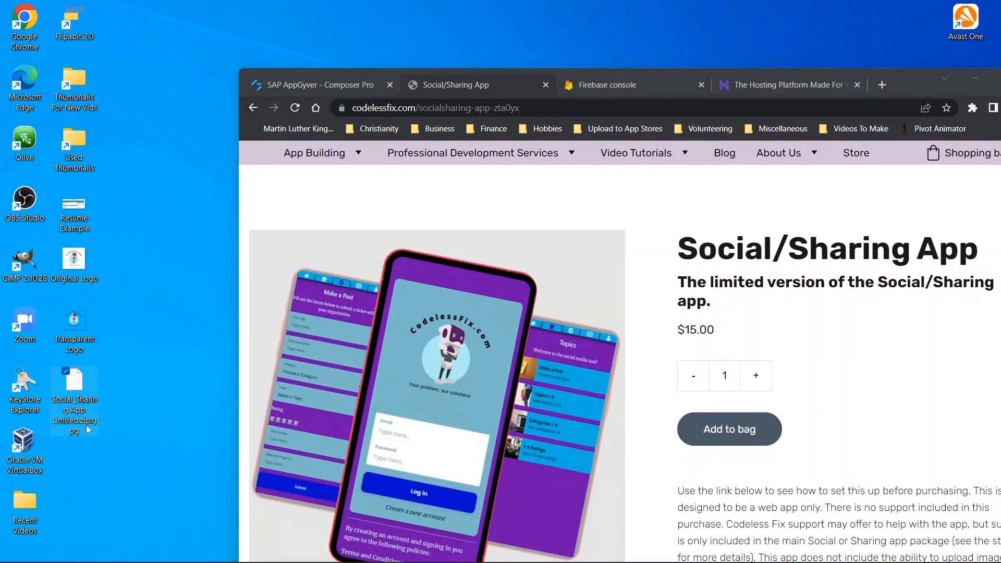
pyautogui.moveTo(905, 87); pyautogui.dragTo(770, 5)
# - Create a new AppGyver app named Social 1 by importing Social_Sharing App Limited.zip.gpg from the Desktop
pyautogui.moveTo(115, 8); pyautogui.dragTo(285, 20)
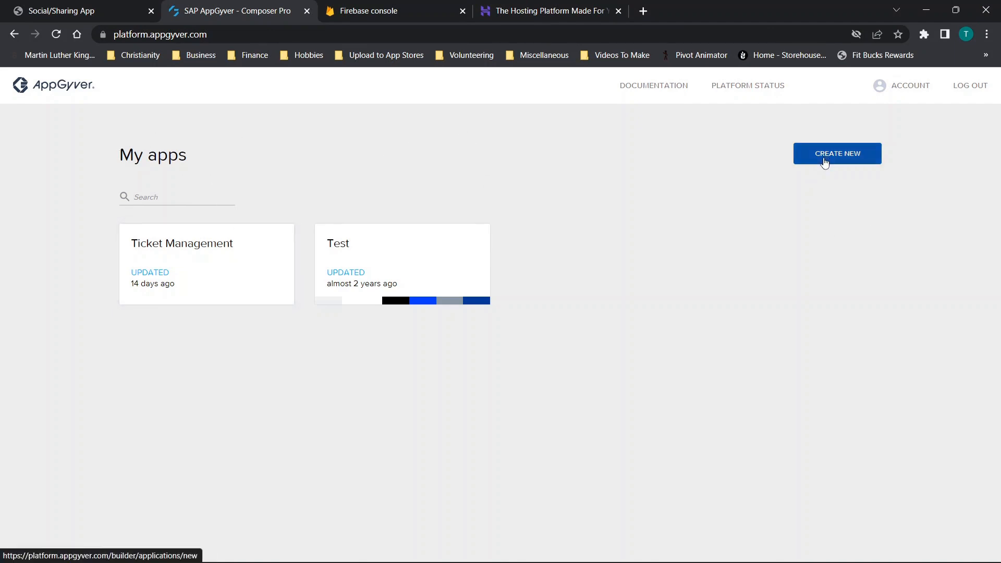
pyautogui.click(821, 162)
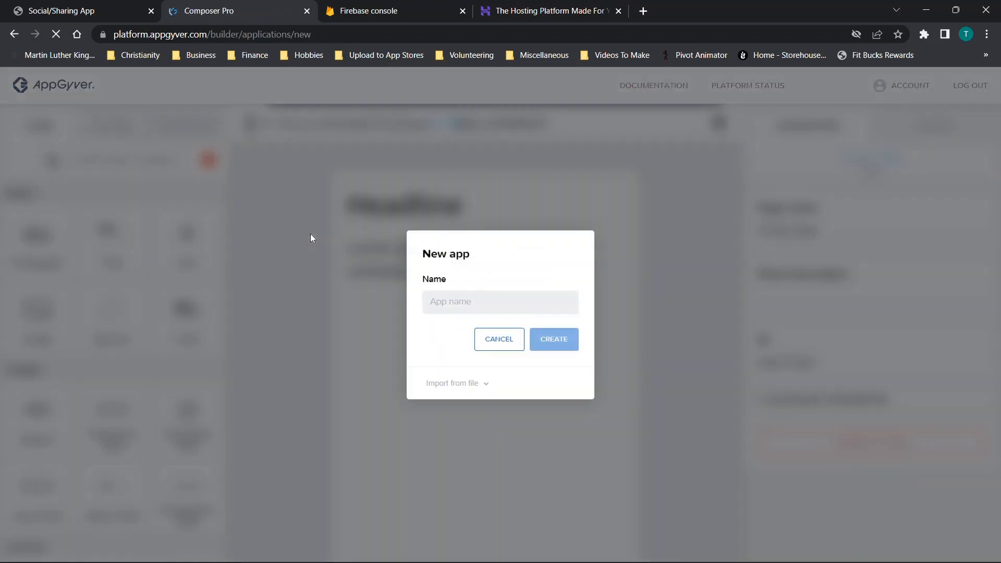
pyautogui.write('Social 1')
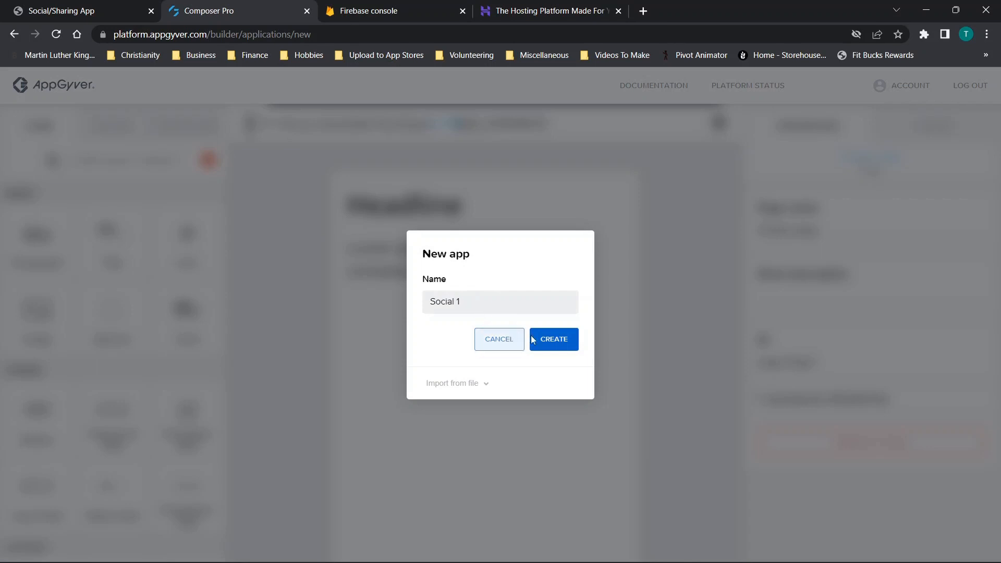
pyautogui.click(451, 389)
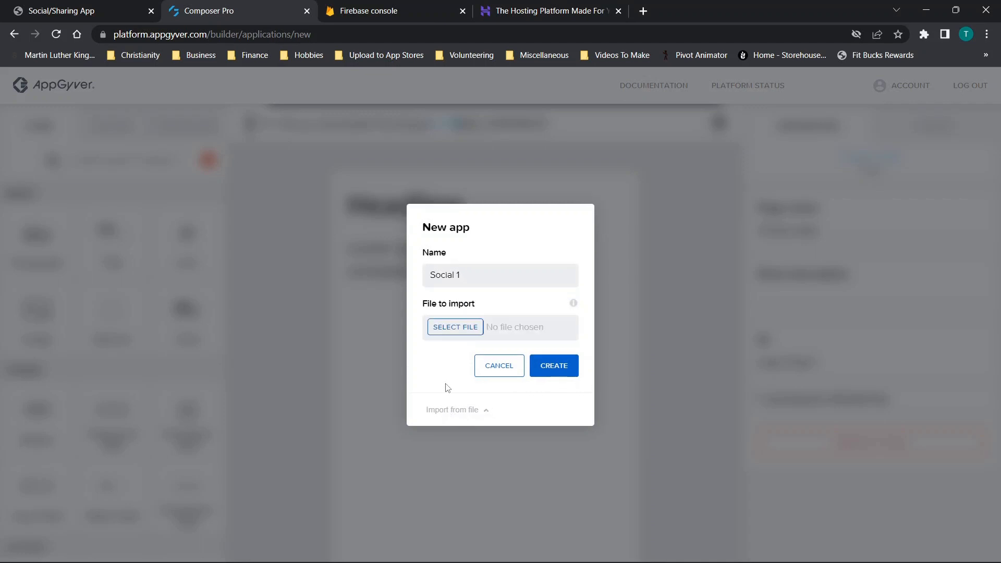
pyautogui.click(458, 328)
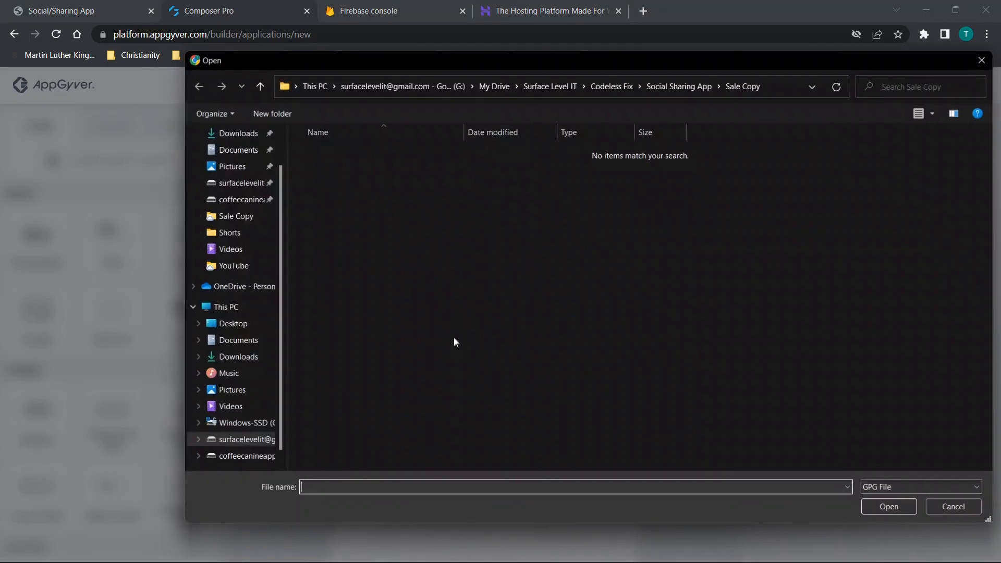
pyautogui.scroll(1, 240, 136)
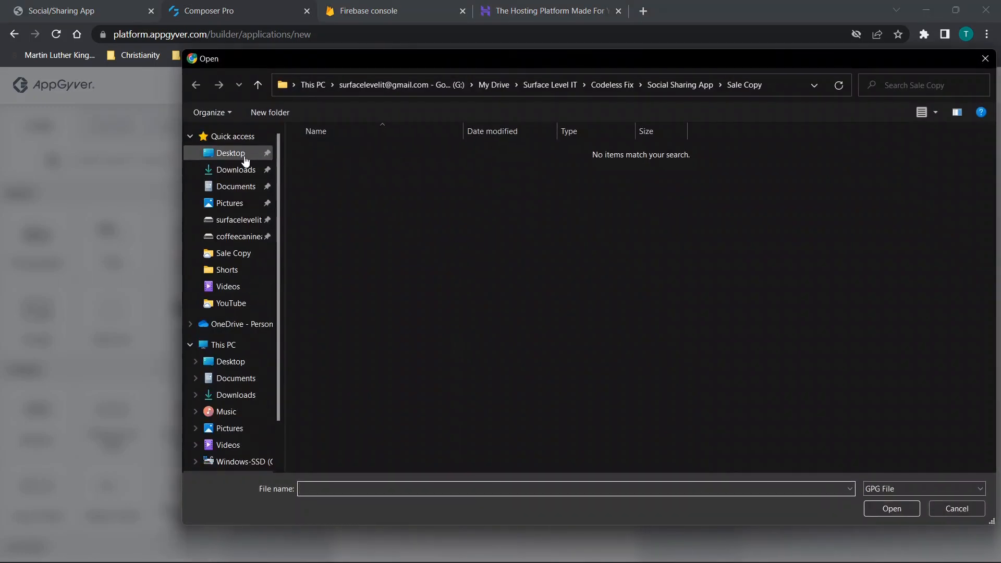
pyautogui.click(232, 153)
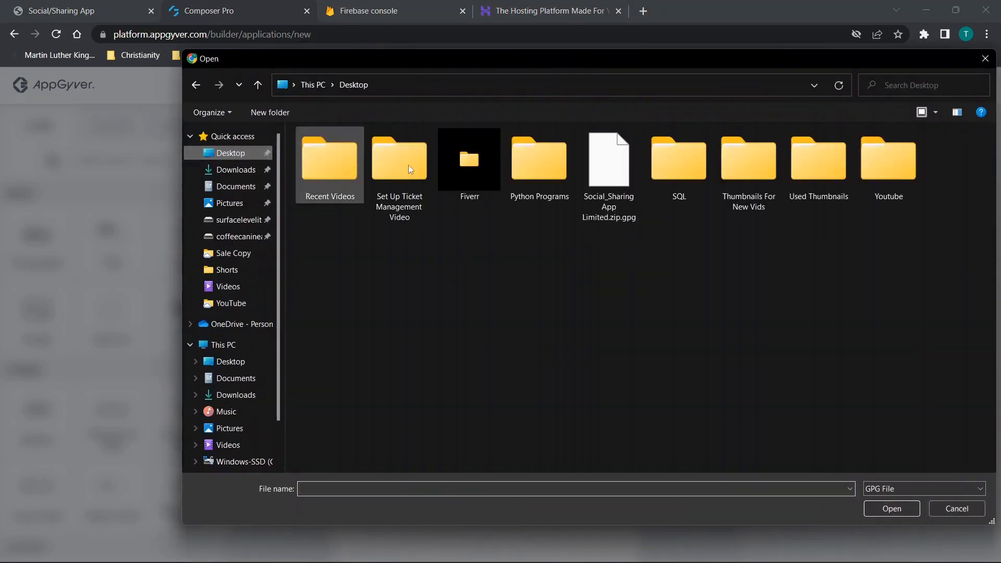
pyautogui.doubleClick(605, 183)
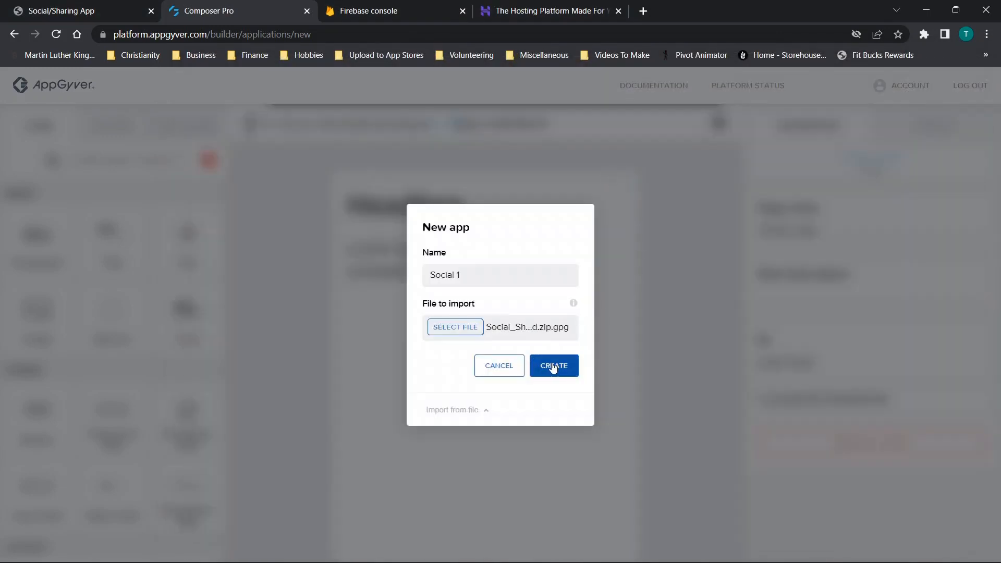
pyautogui.click(551, 372)
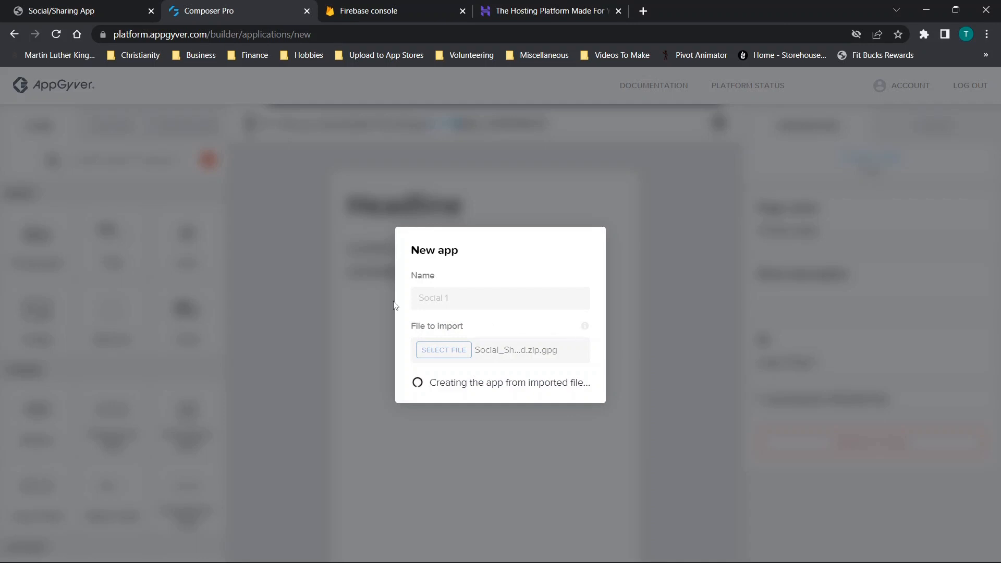
# - Switch to the Firebase console and start a new project named test
pyautogui.click(367, 14)
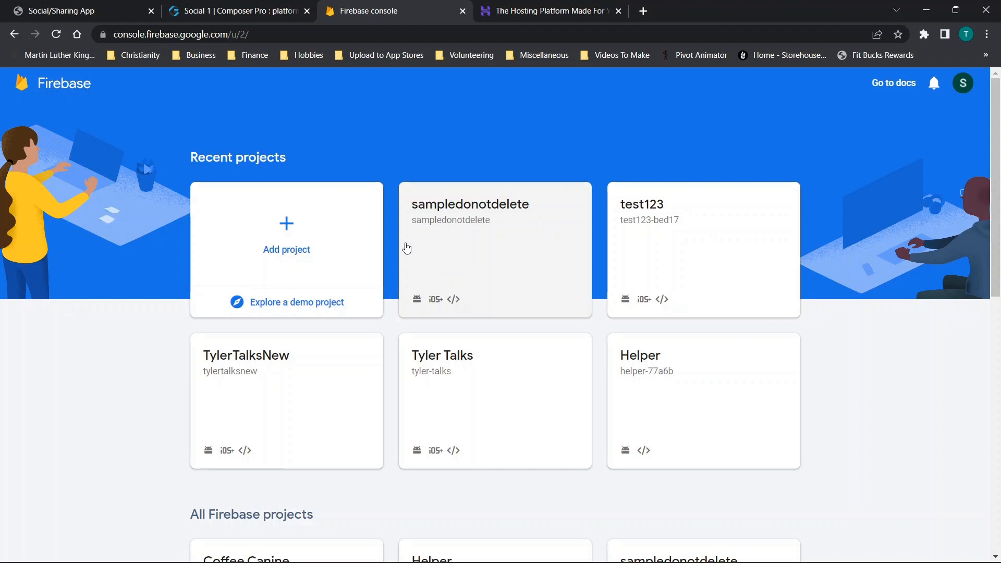
pyautogui.click(289, 229)
pyautogui.write('test')
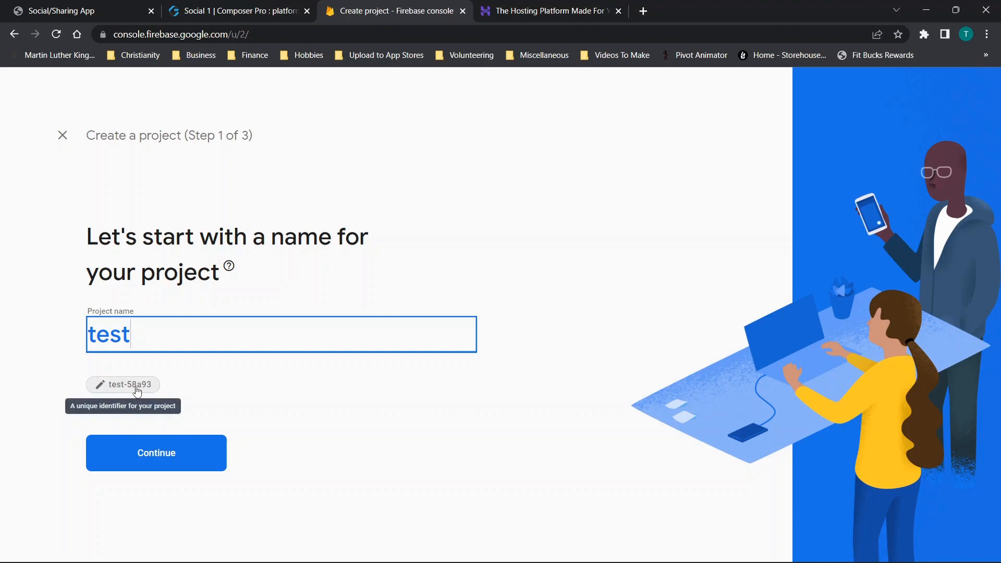
pyautogui.click(119, 389)
pyautogui.moveTo(180, 464); pyautogui.dragTo(84, 472)
pyautogui.click(291, 504)
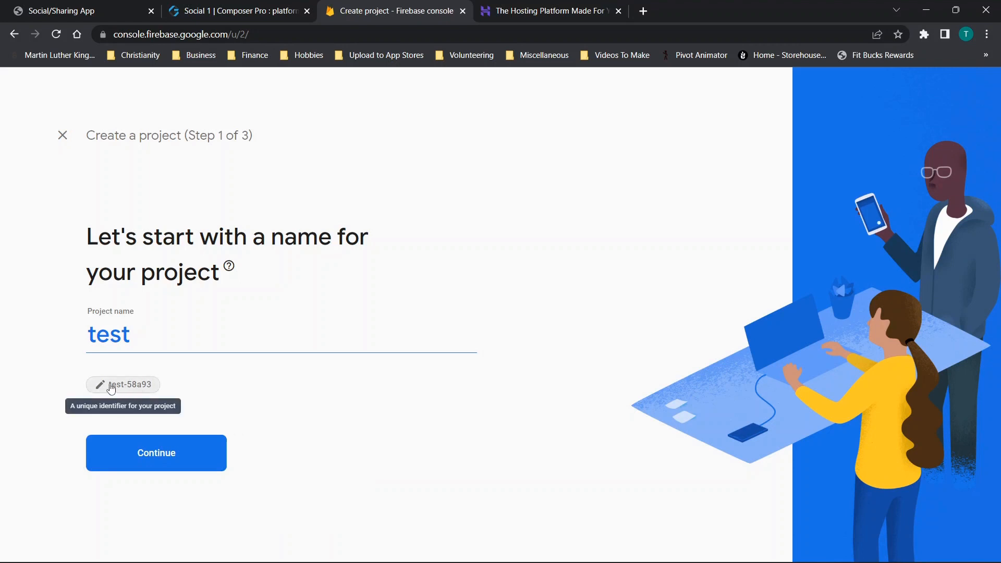
pyautogui.moveTo(147, 343); pyautogui.dragTo(88, 356)
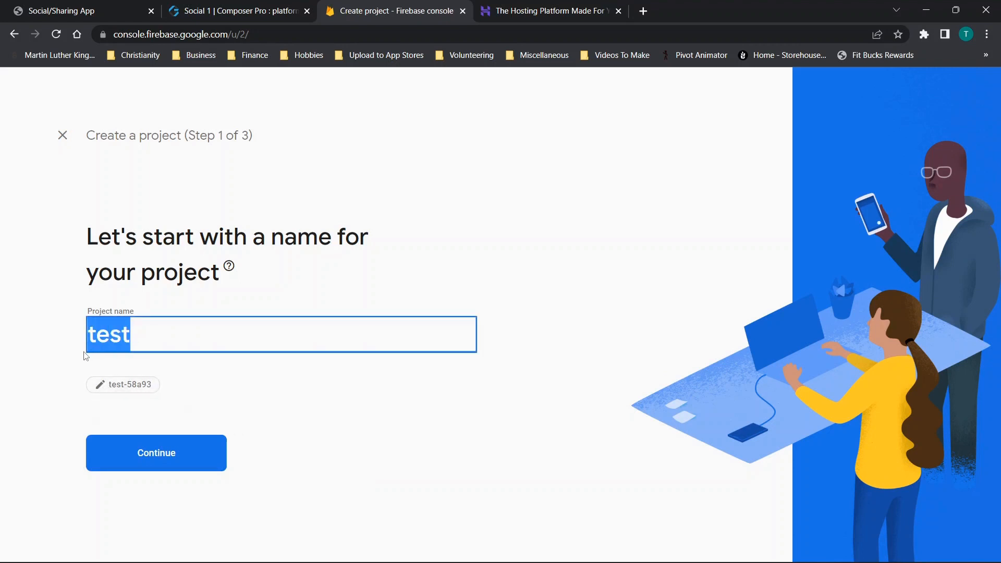
pyautogui.click(139, 336)
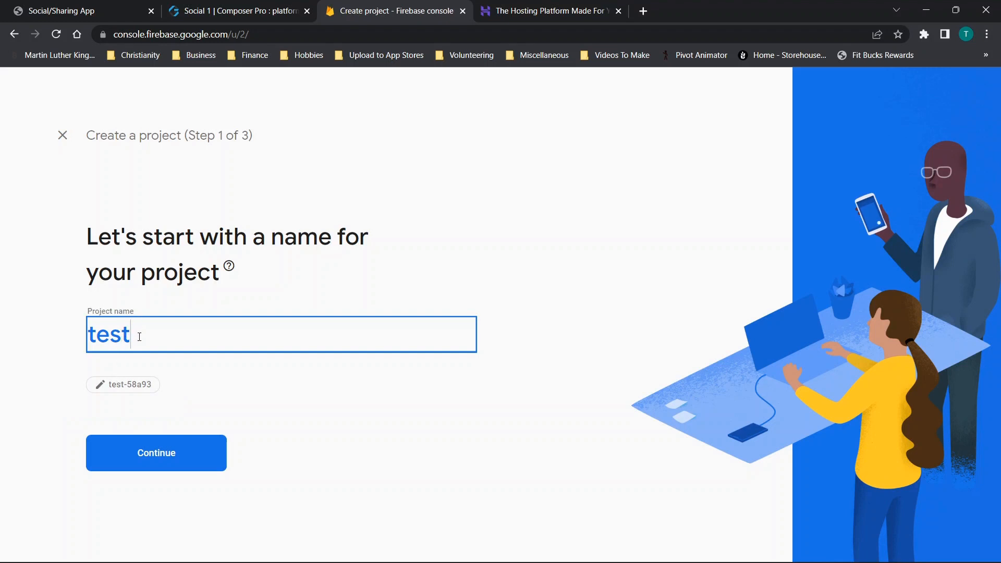
pyautogui.click(124, 385)
pyautogui.hotkey('ctrl', 'c')
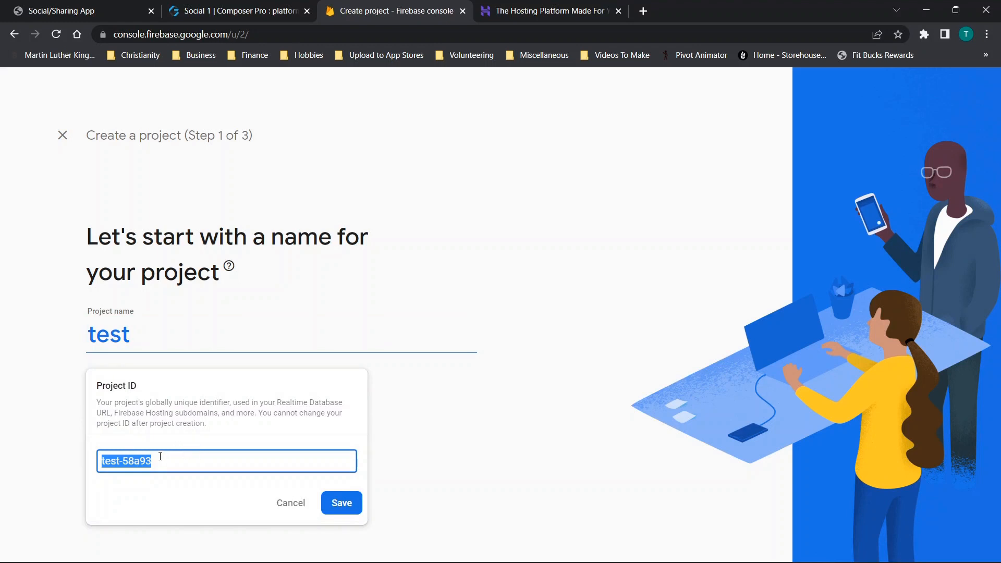
pyautogui.click(289, 503)
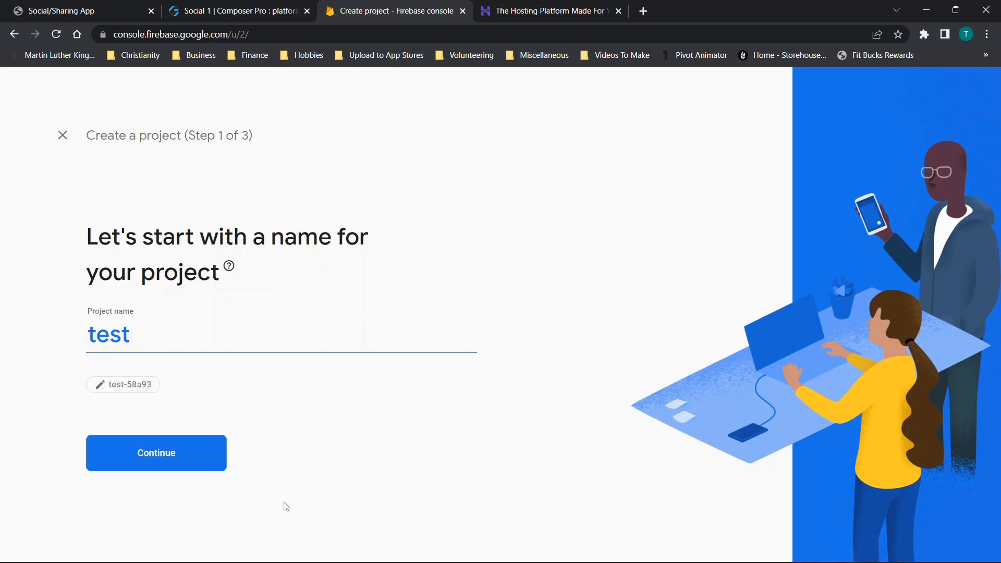
# - Finish creating the test project with Google Analytics, using Default Account for Firebase as the analytics account
pyautogui.click(178, 455)
pyautogui.scroll(-2, 340, 267)
pyautogui.click(470, 499)
pyautogui.click(248, 319)
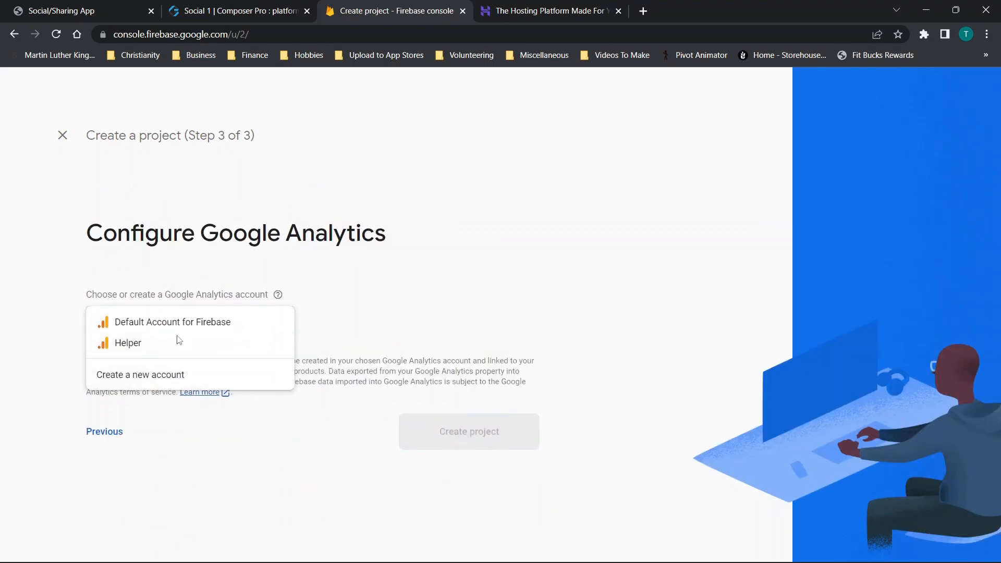
pyautogui.click(151, 324)
pyautogui.click(496, 463)
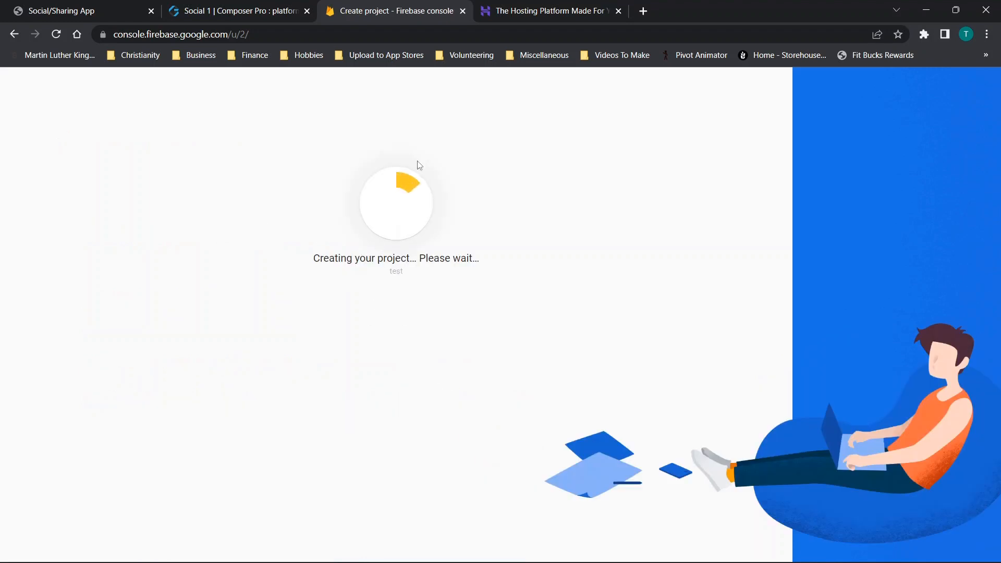
# - View the Hostinger site and close it, then switch to AppGyver and look over the Boards page of Social 1
pyautogui.click(576, 8)
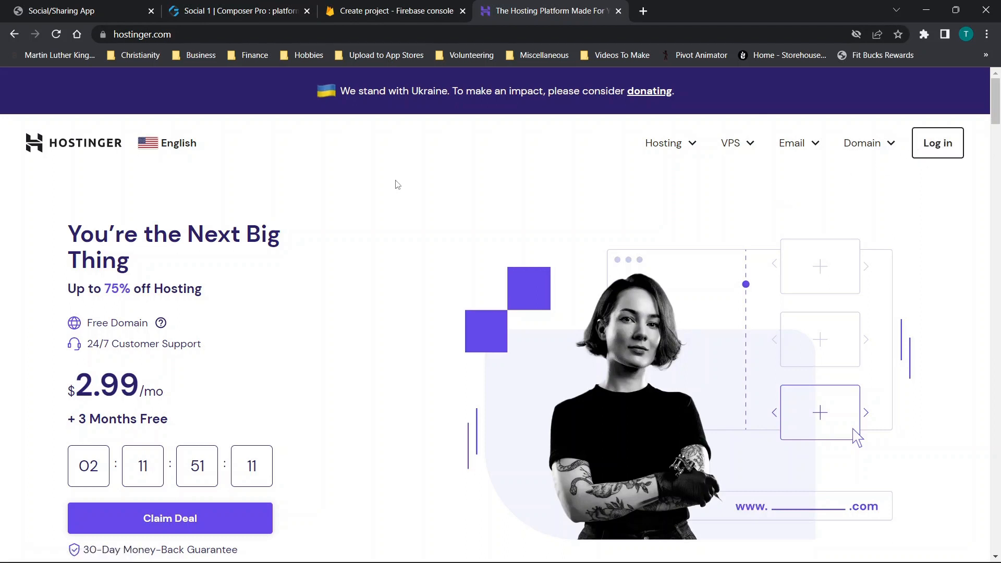
pyautogui.click(618, 11)
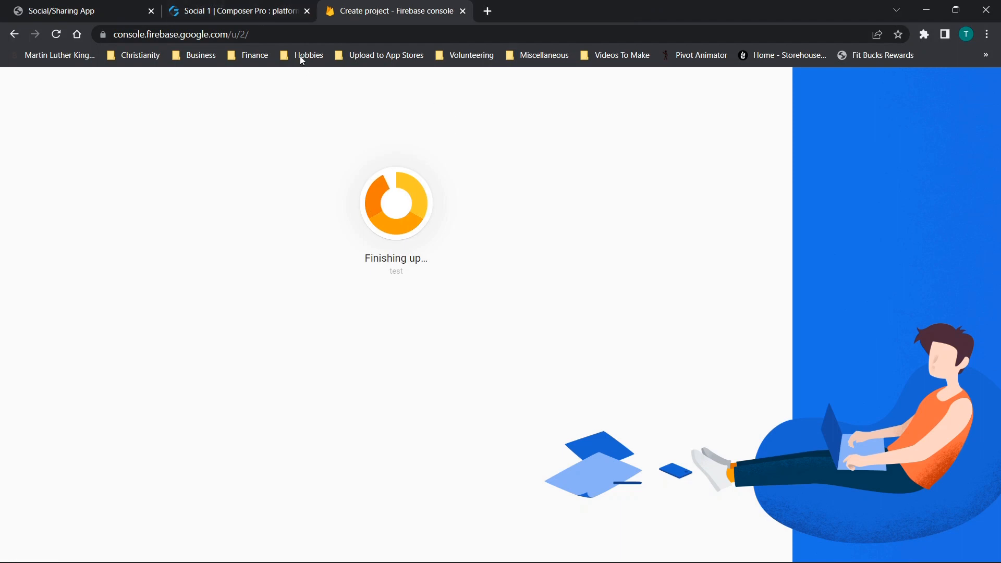
pyautogui.click(269, 9)
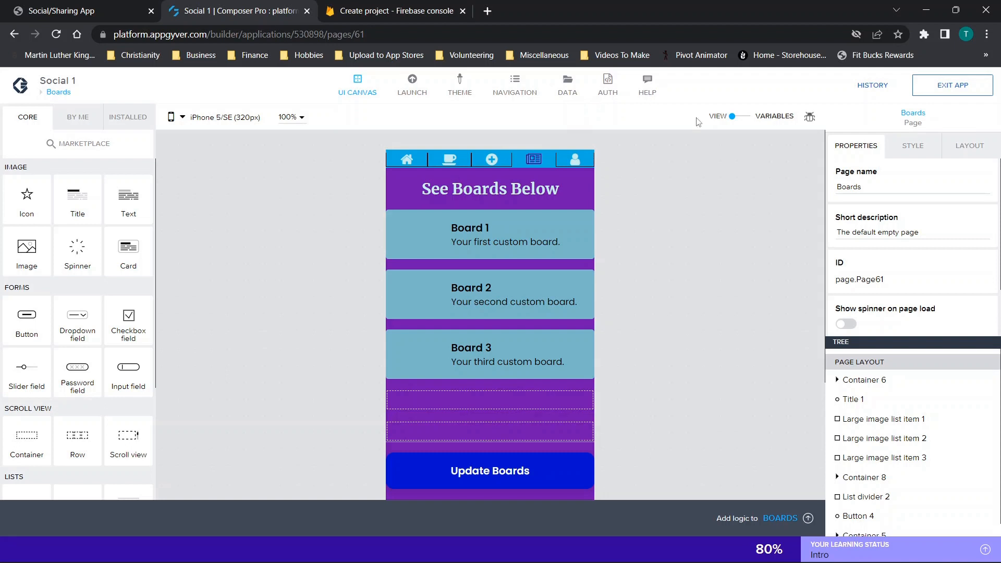
pyautogui.scroll(-3, 297, 198)
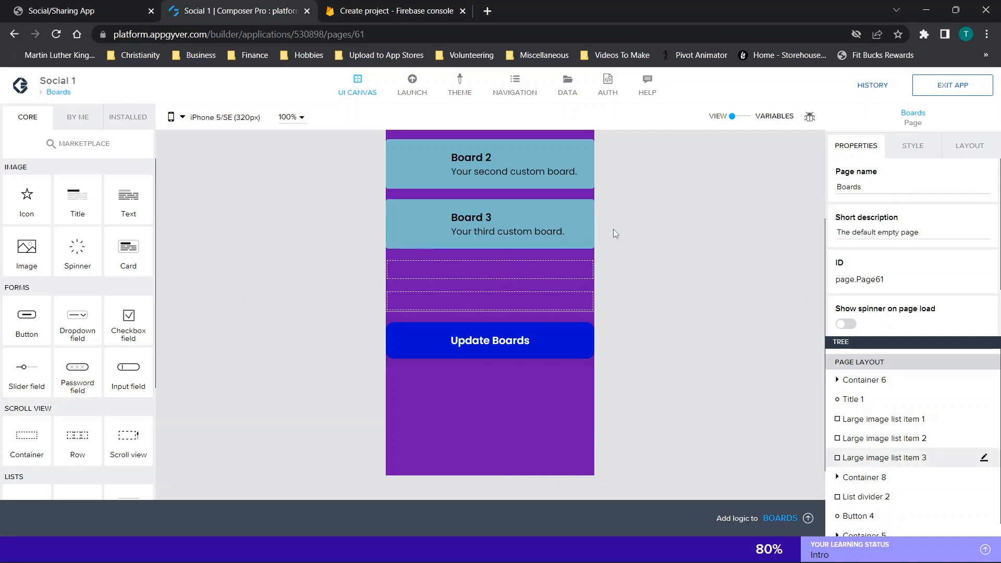
pyautogui.scroll(3, 613, 230)
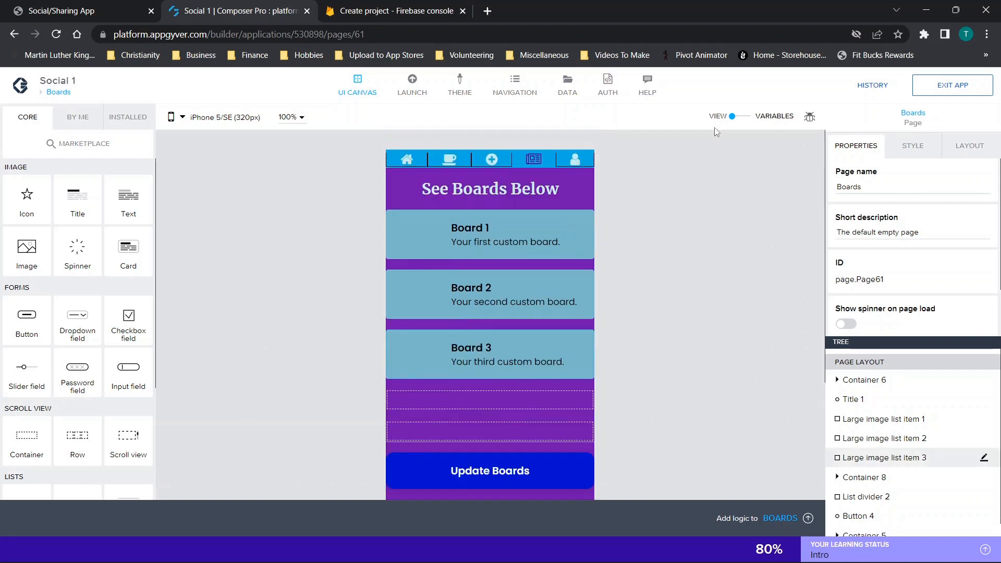
# - Set the initial value of the projectname app variable in Social 1 to test-58a93
pyautogui.click(740, 123)
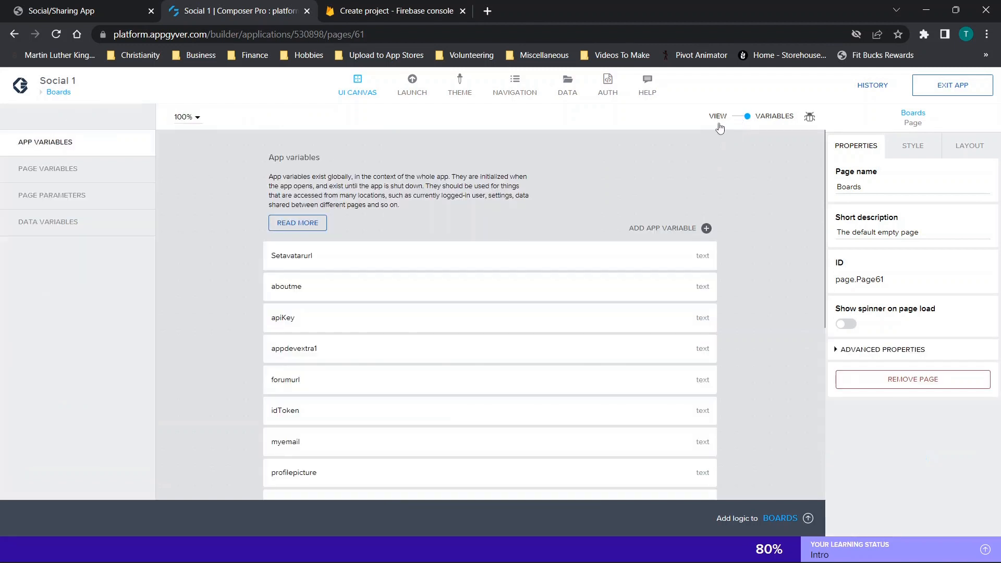
pyautogui.scroll(-2, 526, 177)
pyautogui.scroll(-3, 516, 187)
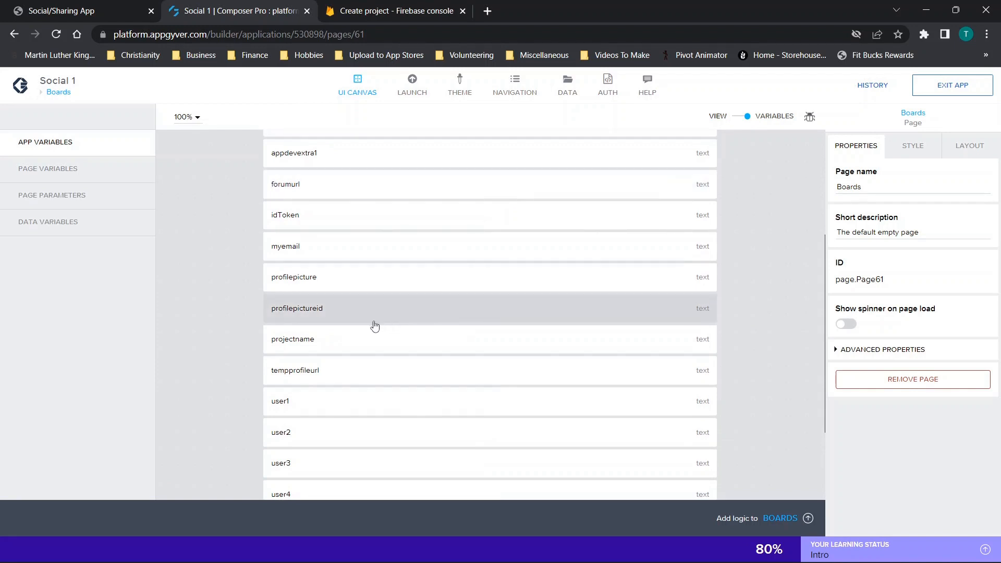
pyautogui.click(328, 349)
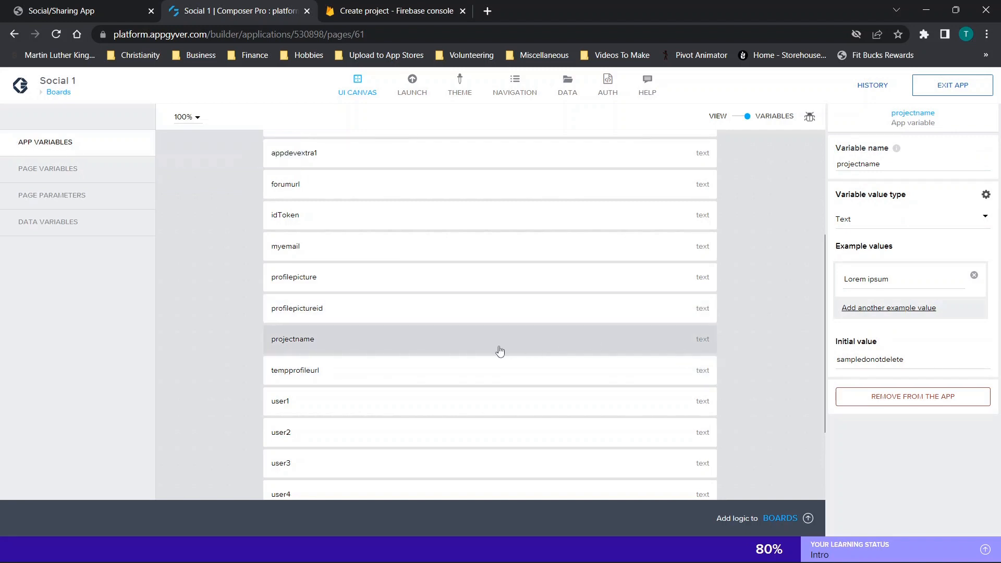
pyautogui.click(866, 361)
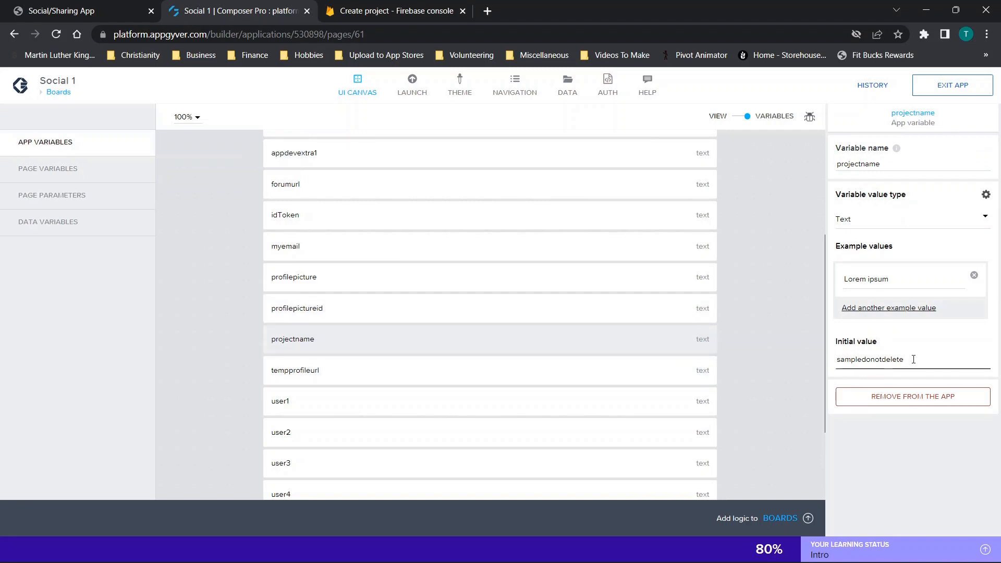
pyautogui.moveTo(914, 359); pyautogui.dragTo(812, 384)
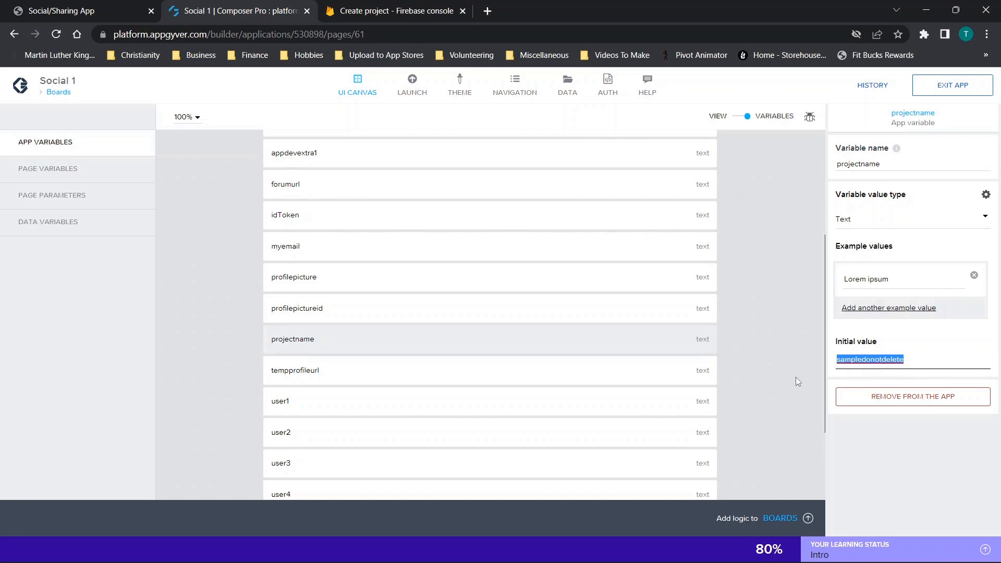
pyautogui.press('BackSpace')
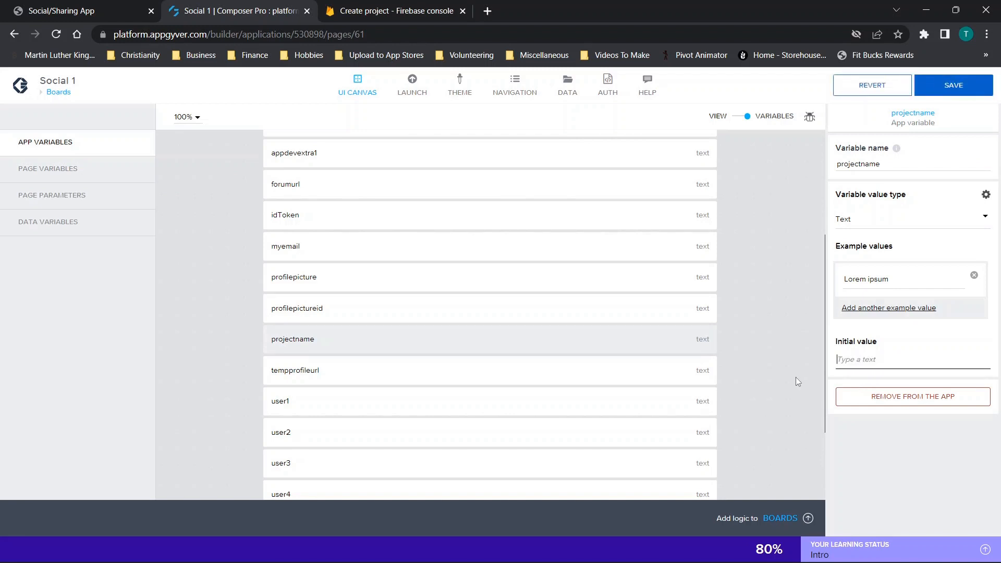
pyautogui.hotkey('ctrl', 'v')
# - Return to the Firebase console, open the new test project's overview and highlight its project ID in the page address
pyautogui.click(389, 7)
pyautogui.click(420, 348)
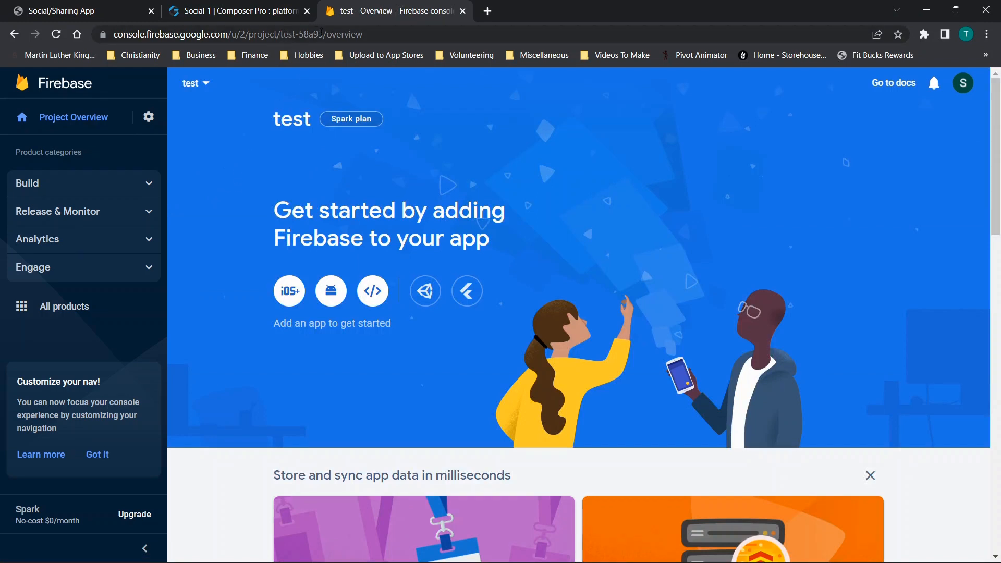
pyautogui.click(339, 34)
pyautogui.click(339, 35)
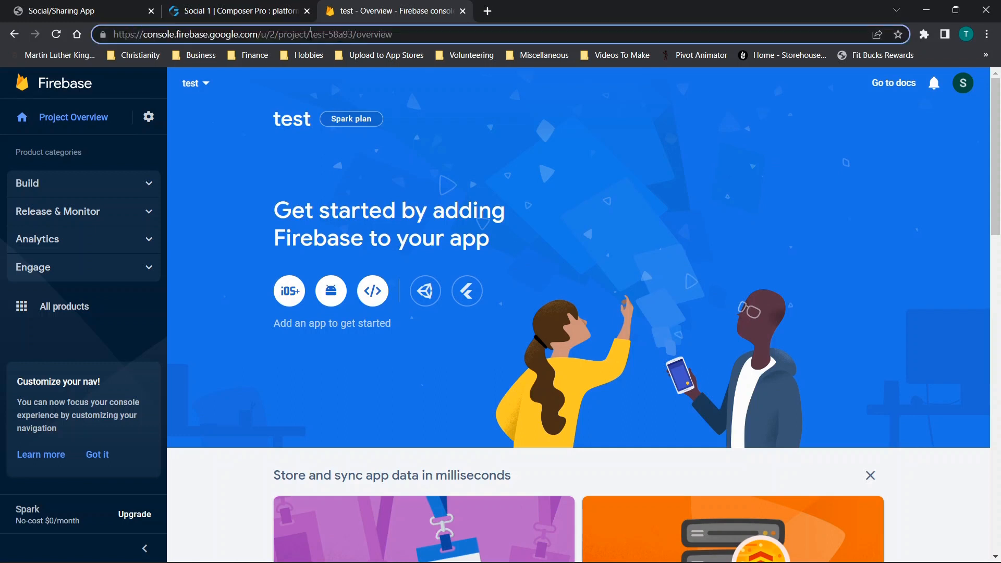
pyautogui.moveTo(311, 35); pyautogui.dragTo(353, 34)
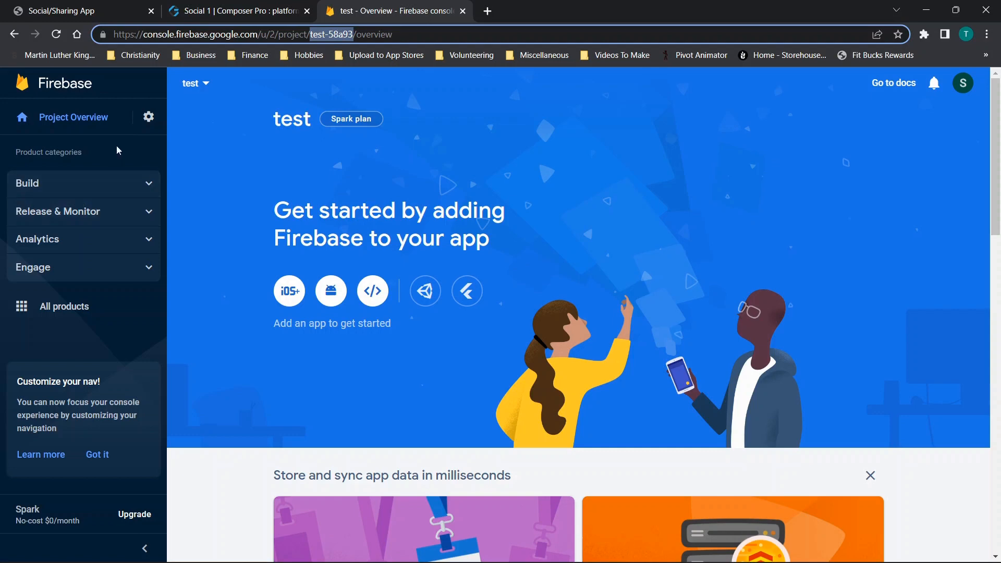
# - Create a Cloud Firestore database for the test project in production mode with location nam5 (United States)
pyautogui.click(98, 189)
pyautogui.click(78, 209)
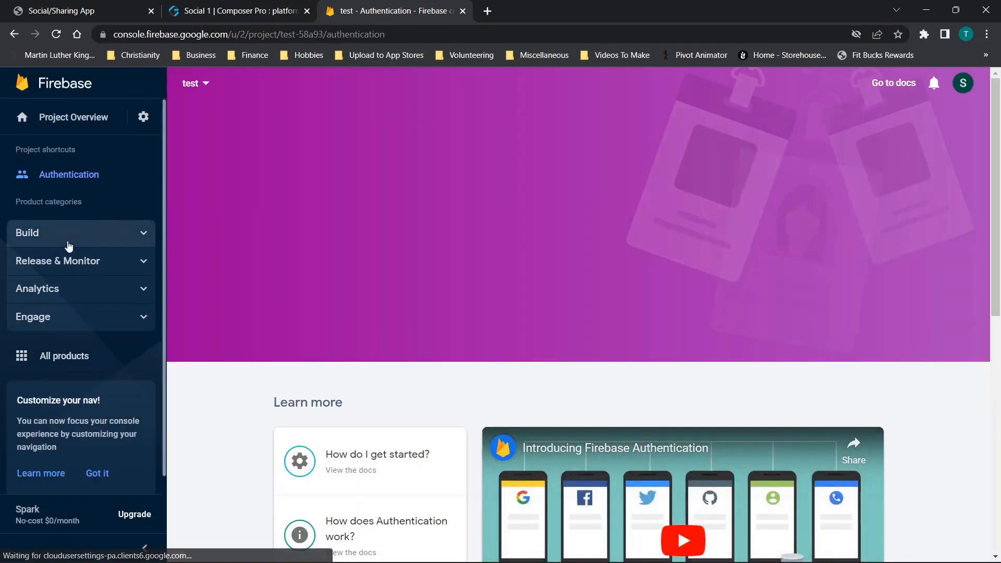
pyautogui.click(80, 300)
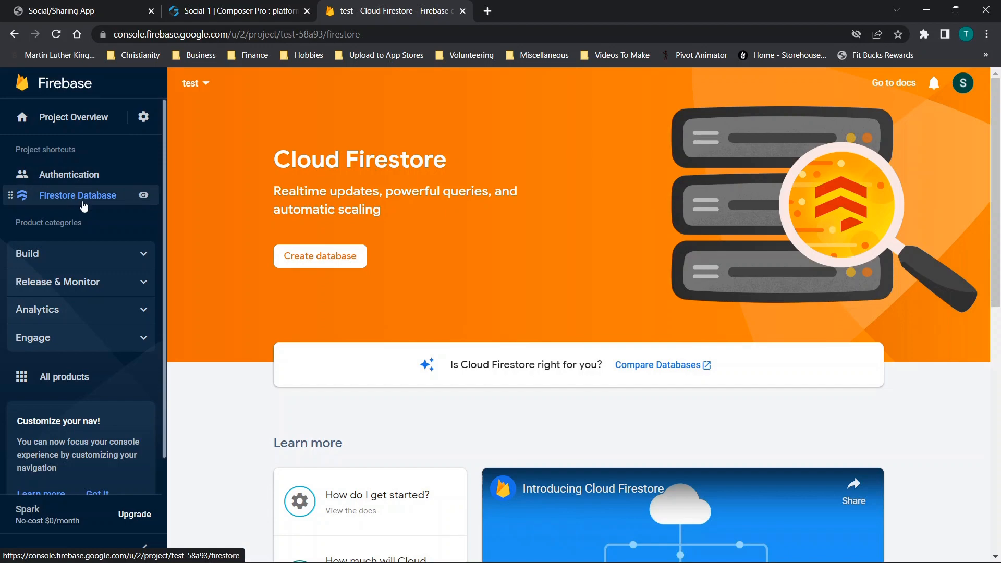
pyautogui.click(310, 260)
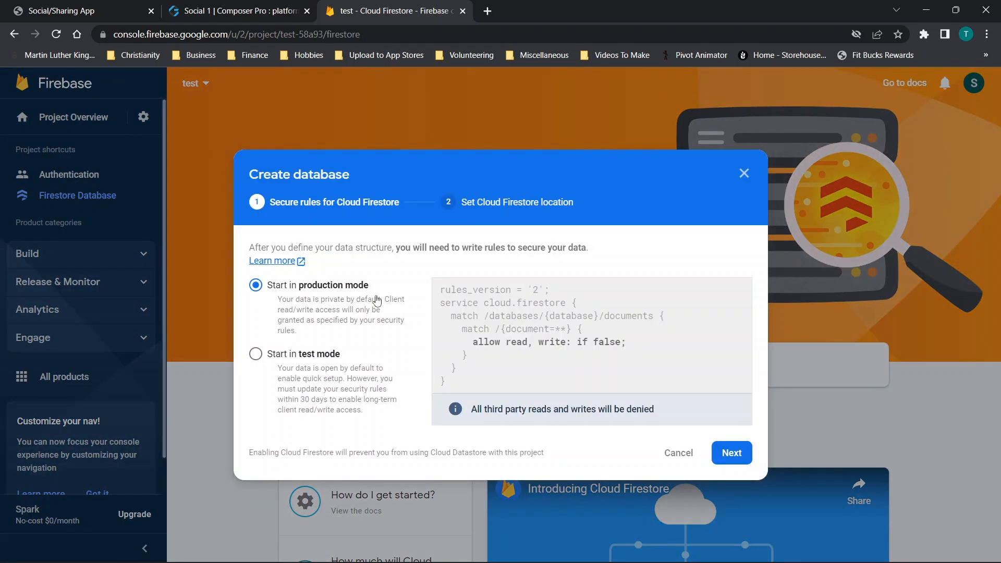
pyautogui.click(722, 453)
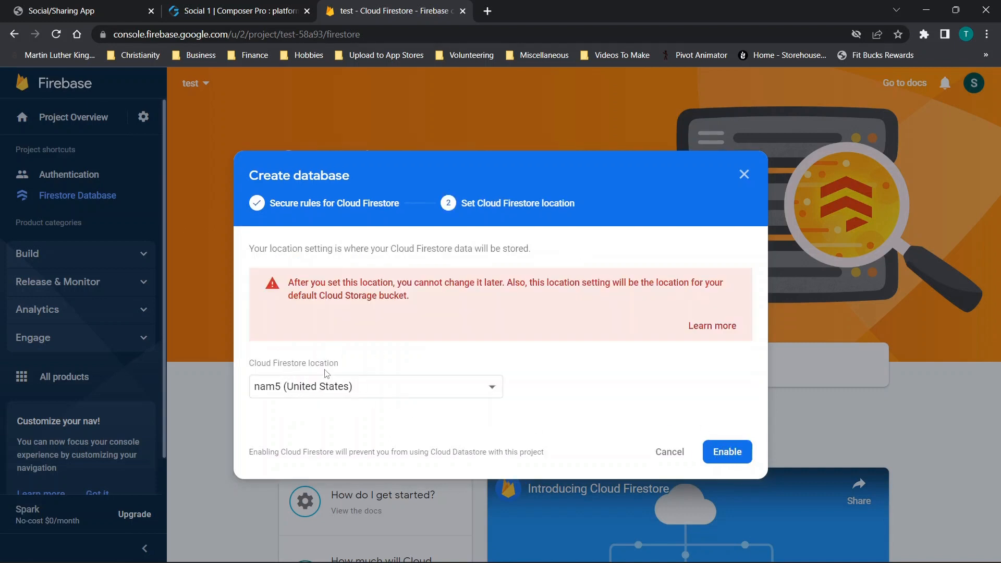
pyautogui.moveTo(424, 298); pyautogui.dragTo(254, 290)
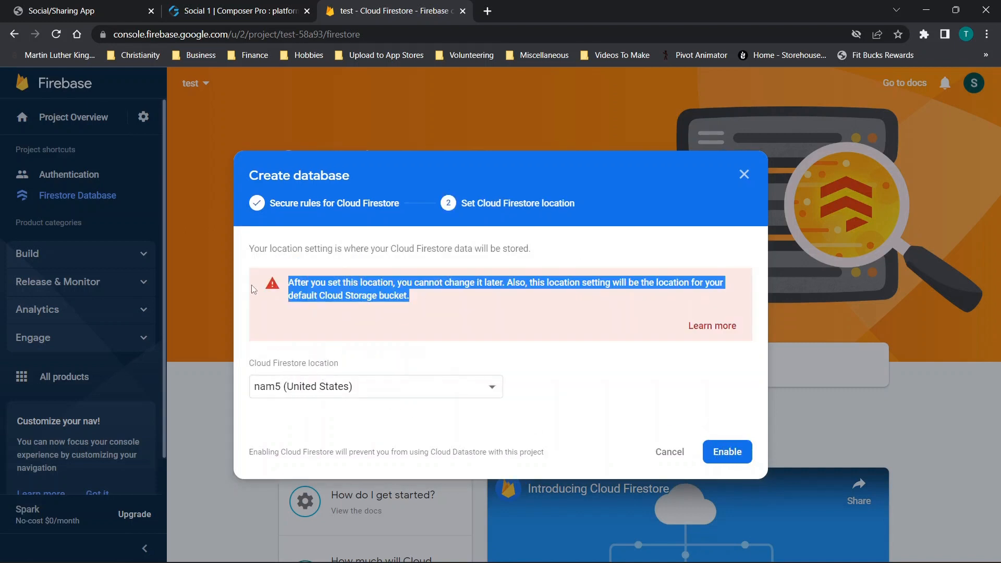
pyautogui.click(476, 342)
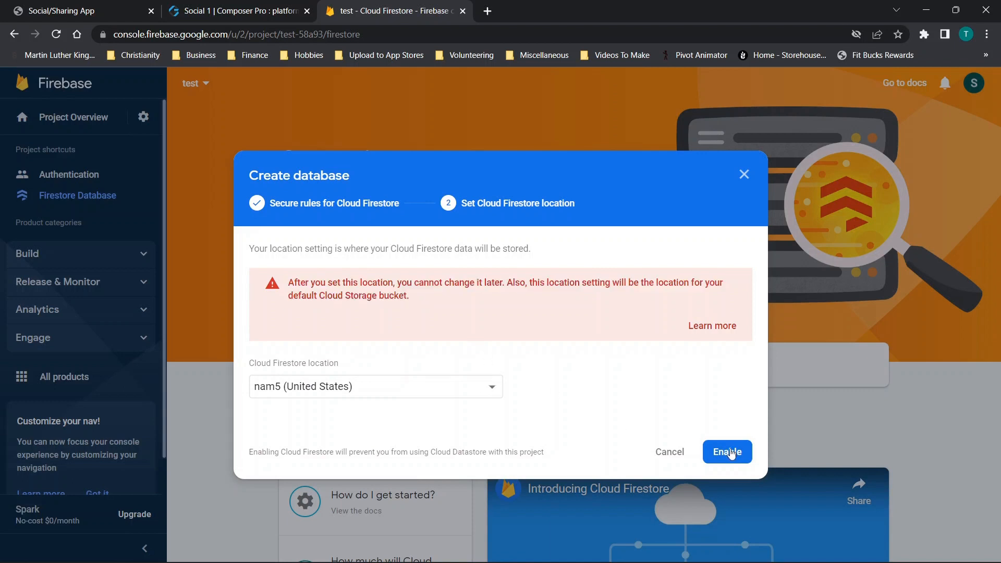
pyautogui.click(748, 455)
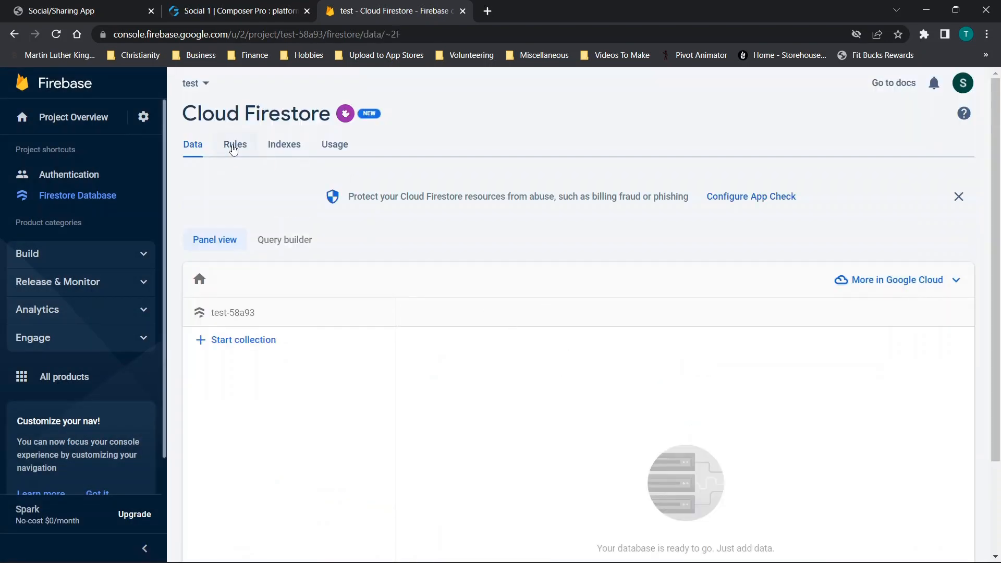
# - Change the Cloud Firestore rule to "allow read, write: if true;" and publish the rules
pyautogui.click(234, 150)
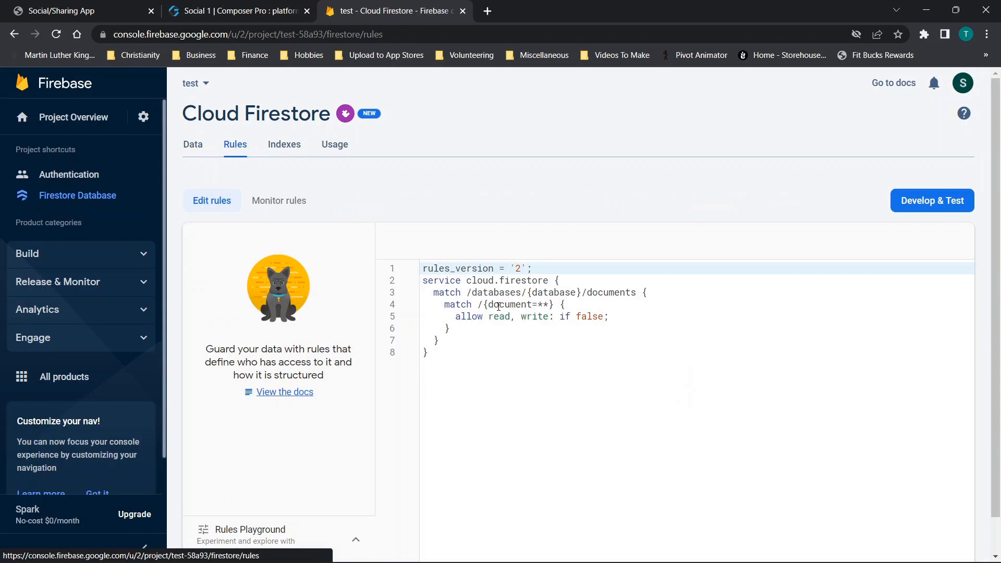
pyautogui.moveTo(600, 317); pyautogui.dragTo(577, 319)
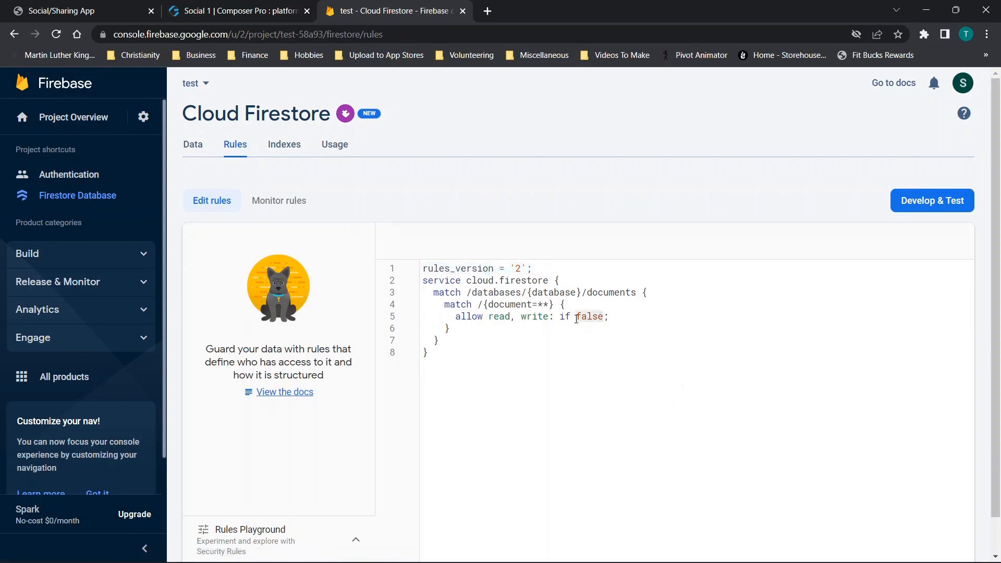
pyautogui.write('true')
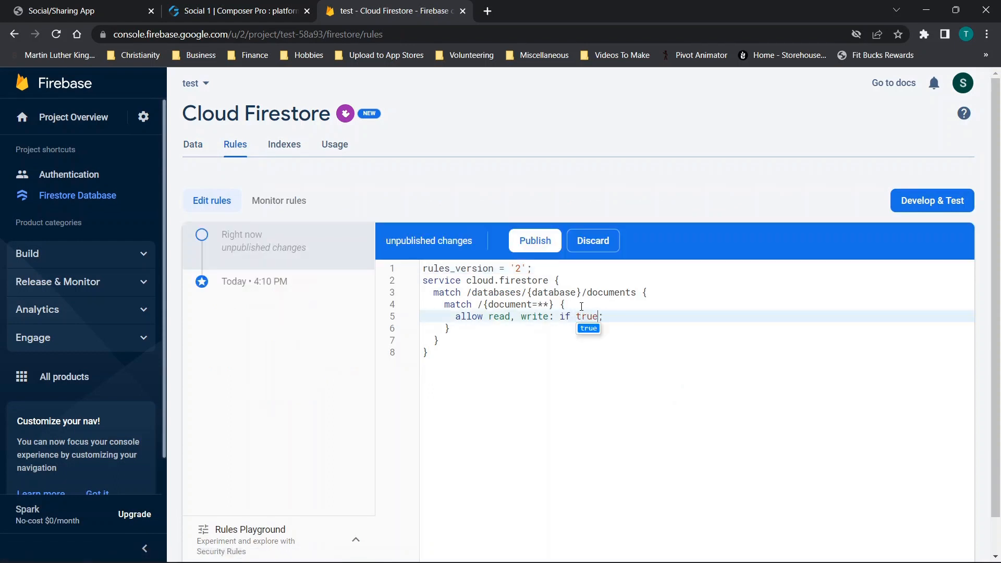
pyautogui.click(521, 239)
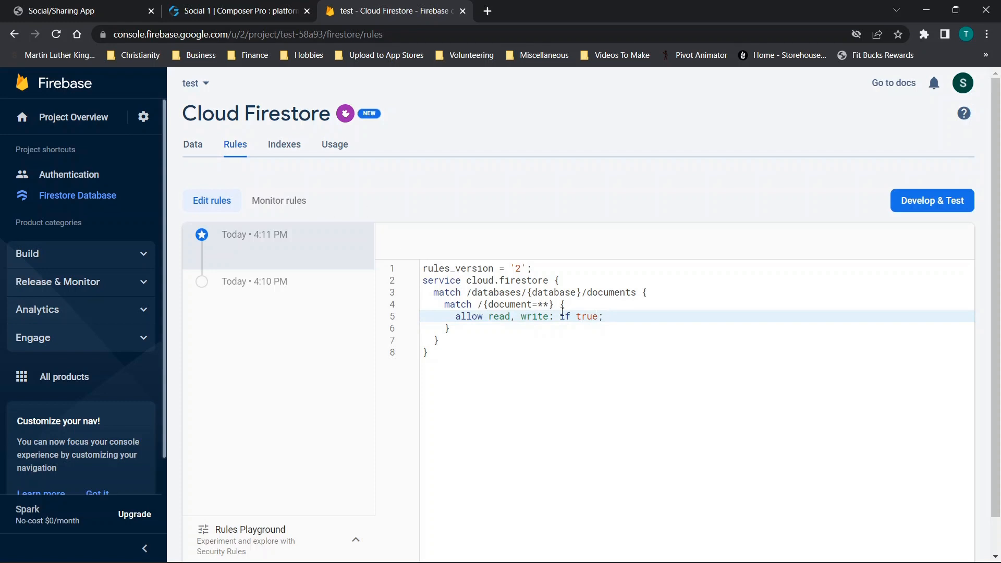
pyautogui.moveTo(457, 317); pyautogui.dragTo(659, 313)
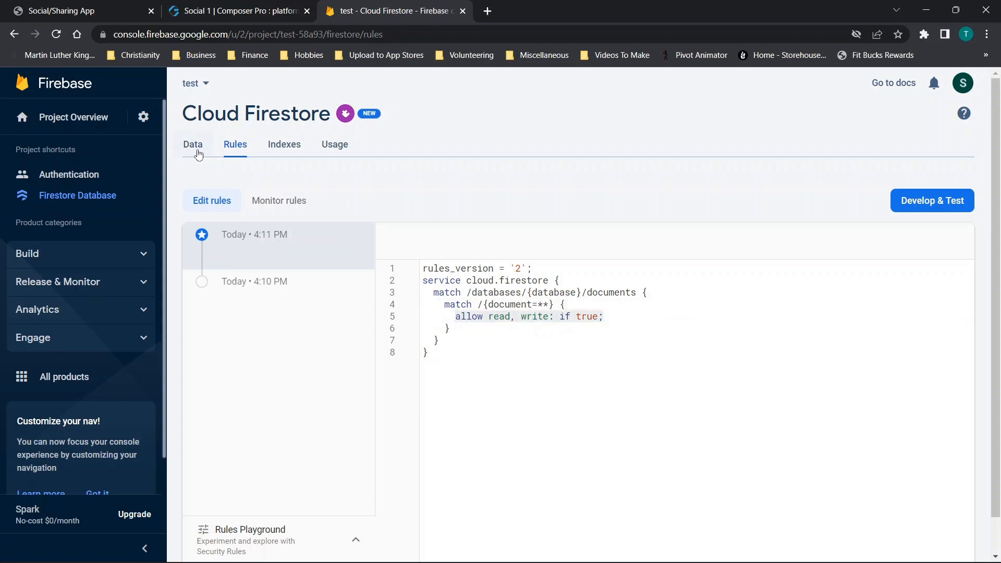
# - Set up Authentication for the project and enable the Email/Password sign-in provider
pyautogui.click(196, 154)
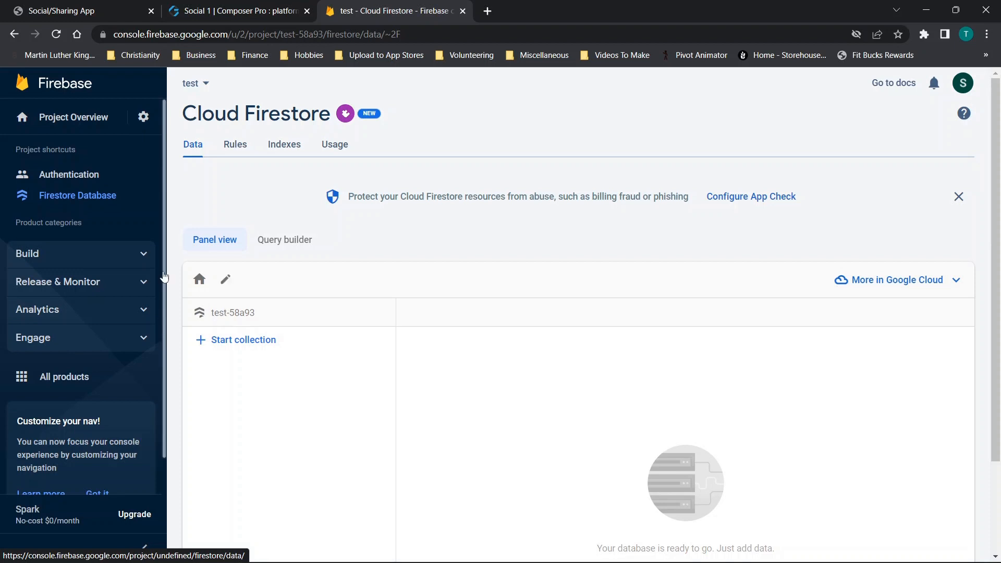
pyautogui.click(91, 180)
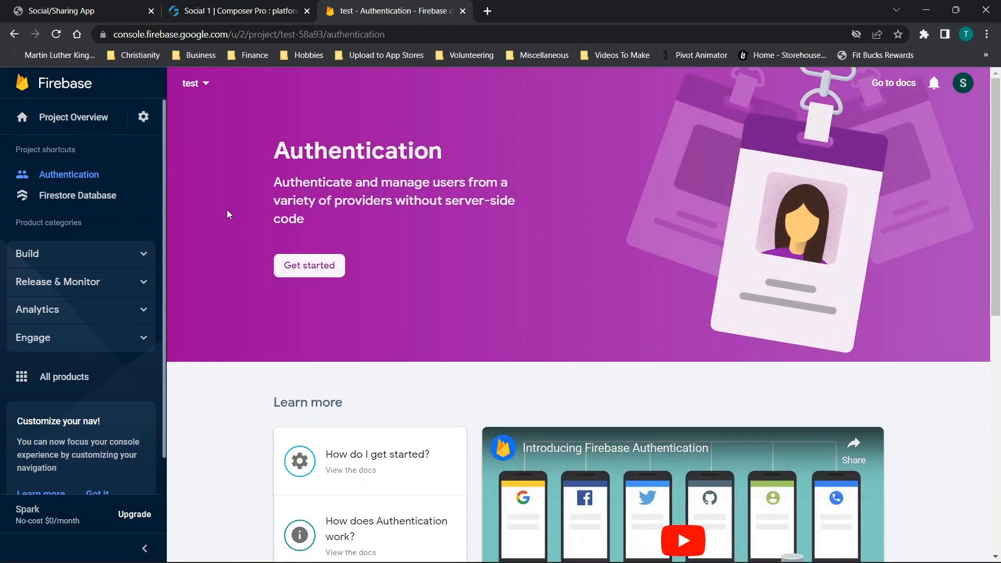
pyautogui.click(307, 266)
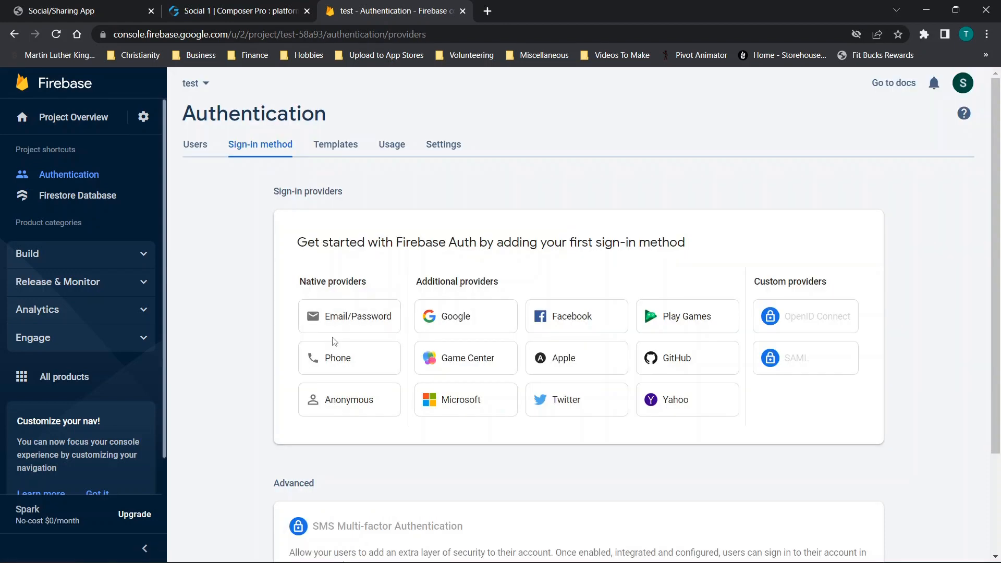
pyautogui.click(333, 322)
pyautogui.click(705, 275)
pyautogui.scroll(-3, 710, 282)
pyautogui.click(823, 277)
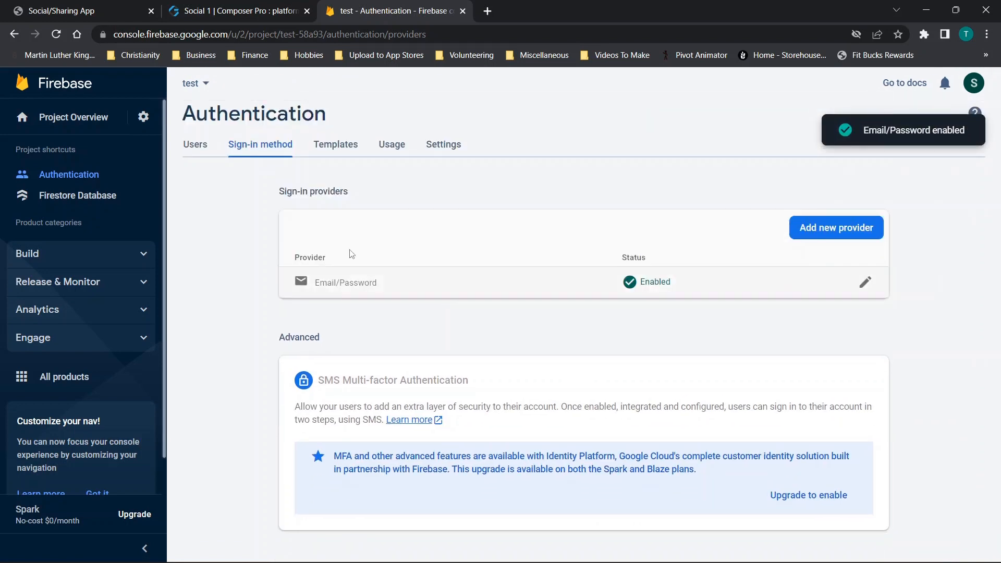
# - Examine the Authentication users list and the editable fields of the email address verification template, and return to the Firestore Database page
pyautogui.click(189, 151)
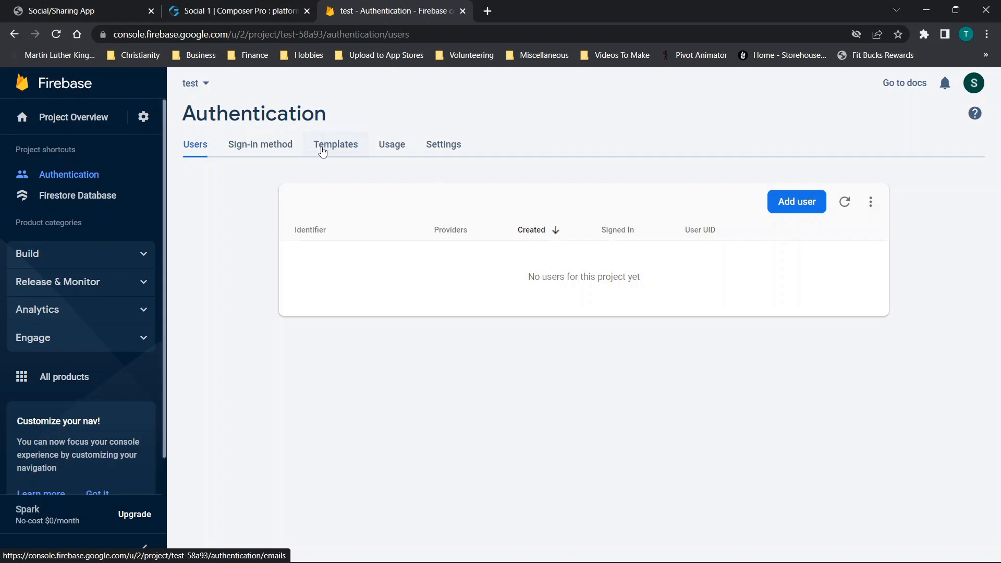
pyautogui.click(323, 151)
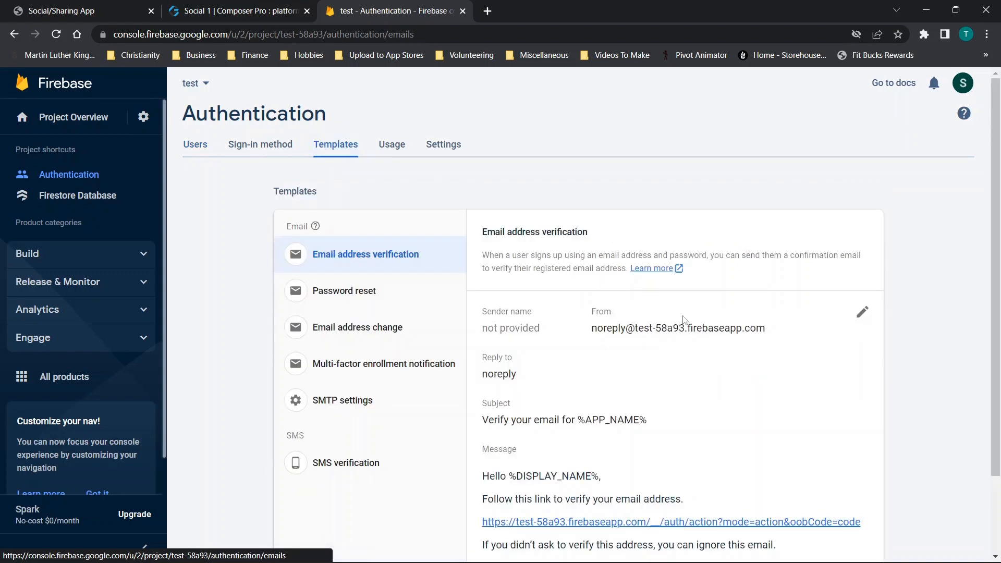
pyautogui.click(862, 312)
pyautogui.scroll(-1, 720, 277)
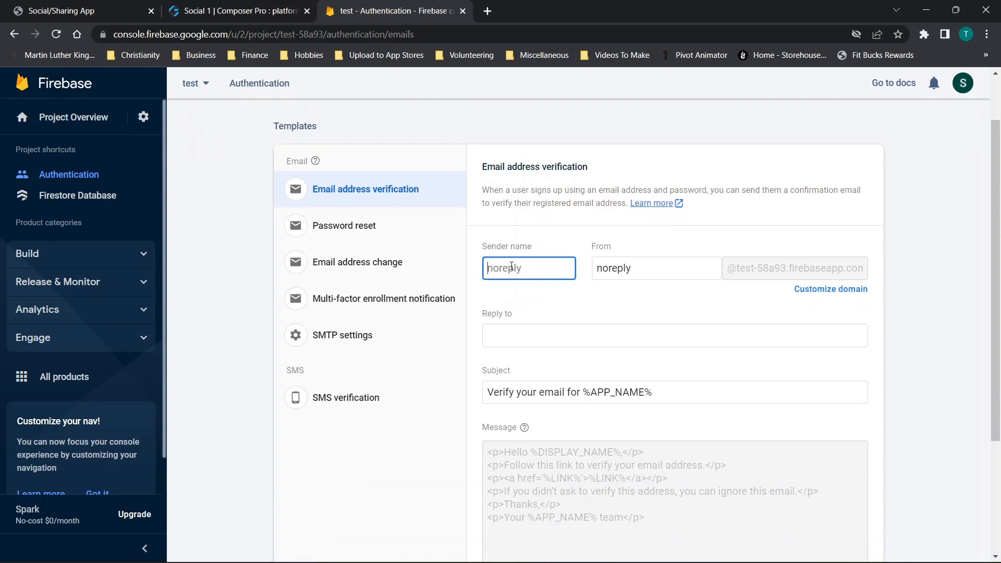
pyautogui.scroll(-2, 557, 234)
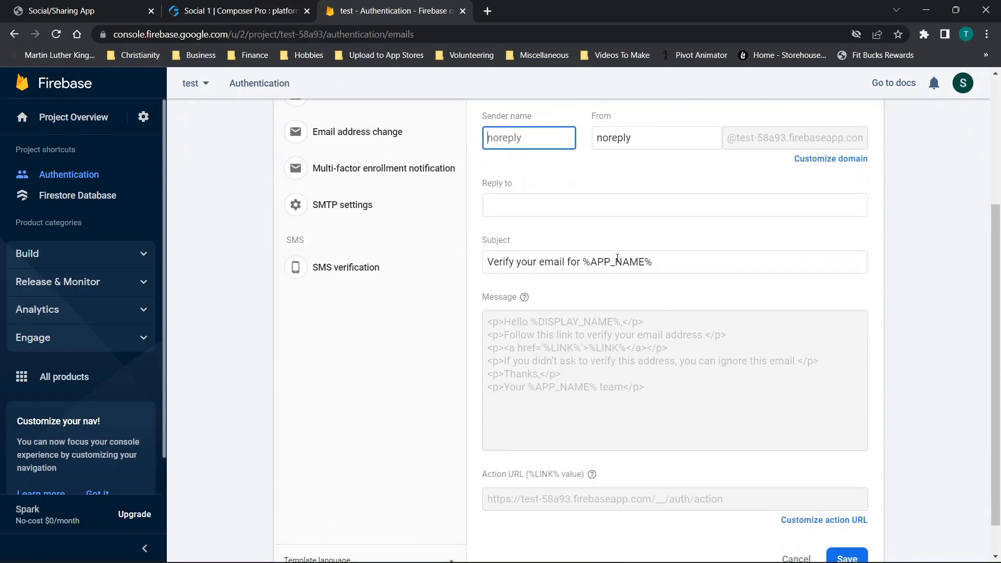
pyautogui.click(529, 204)
pyautogui.click(608, 136)
pyautogui.hotkey('shift', 'Tab')
pyautogui.scroll(-1, 640, 270)
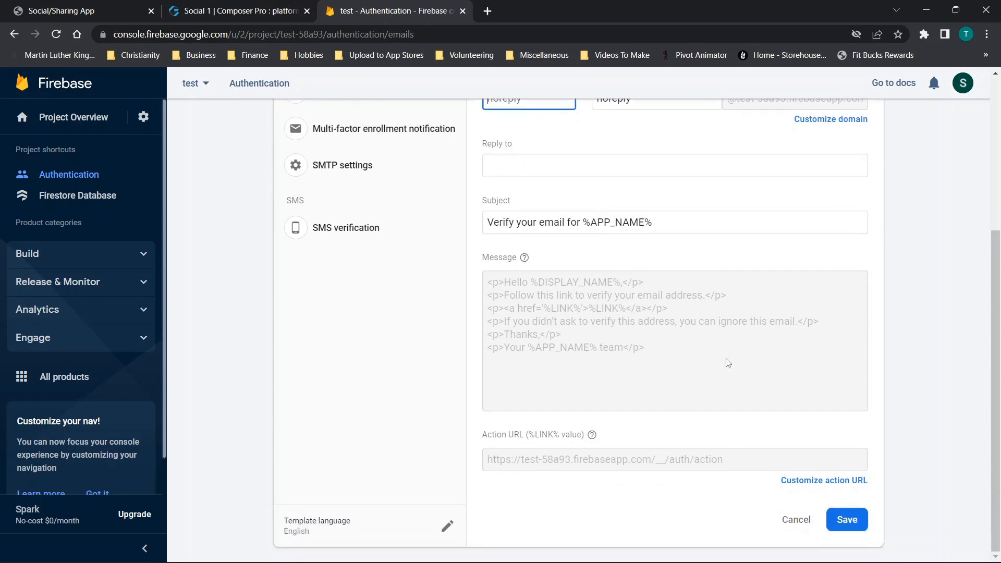
pyautogui.scroll(2, 619, 259)
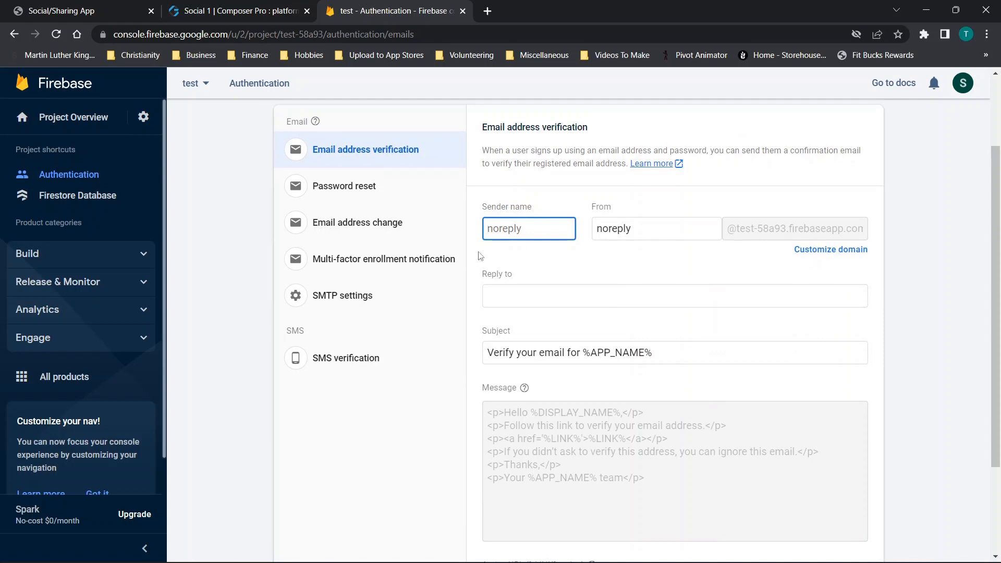
pyautogui.scroll(1, 481, 256)
pyautogui.click(73, 174)
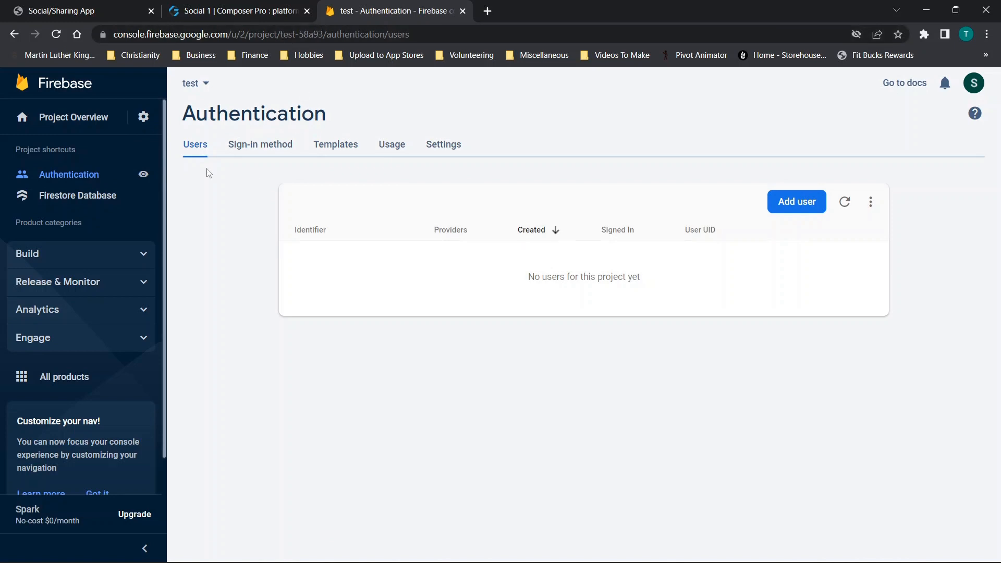
pyautogui.click(41, 196)
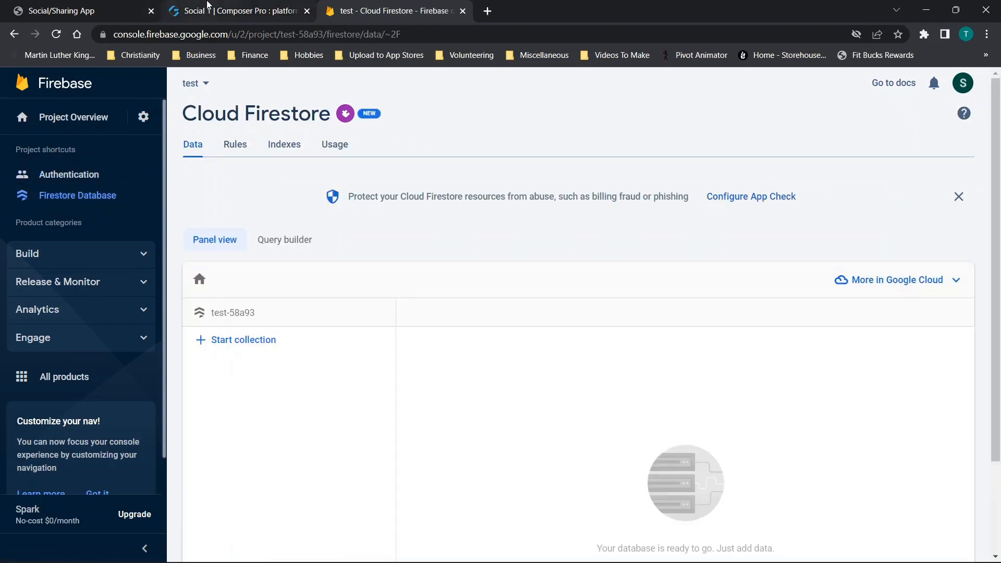
# - Switch to AppGyver, check the projectname variable's initial value, open the apiKey app variable and save the app
pyautogui.click(208, 6)
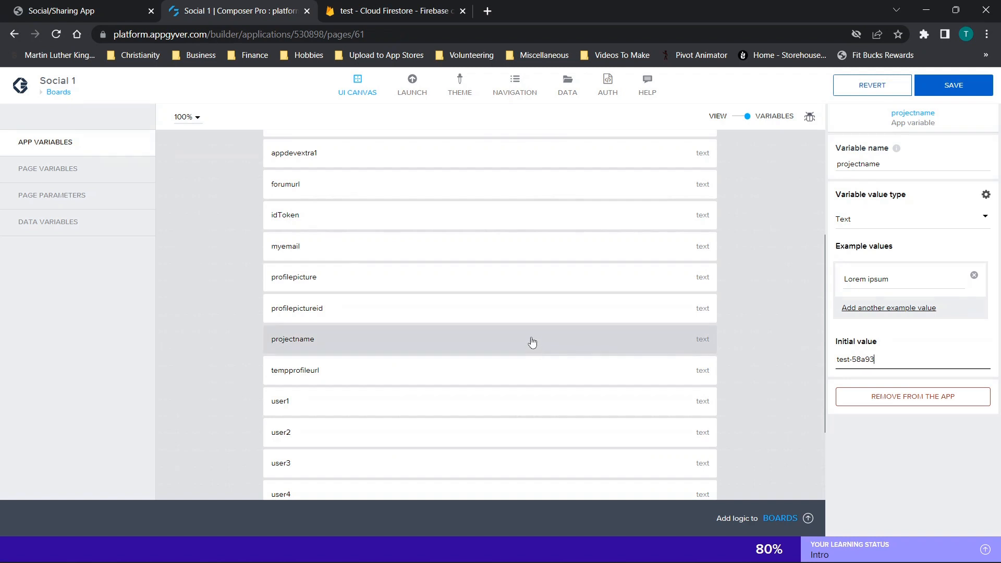
pyautogui.moveTo(887, 360); pyautogui.dragTo(832, 367)
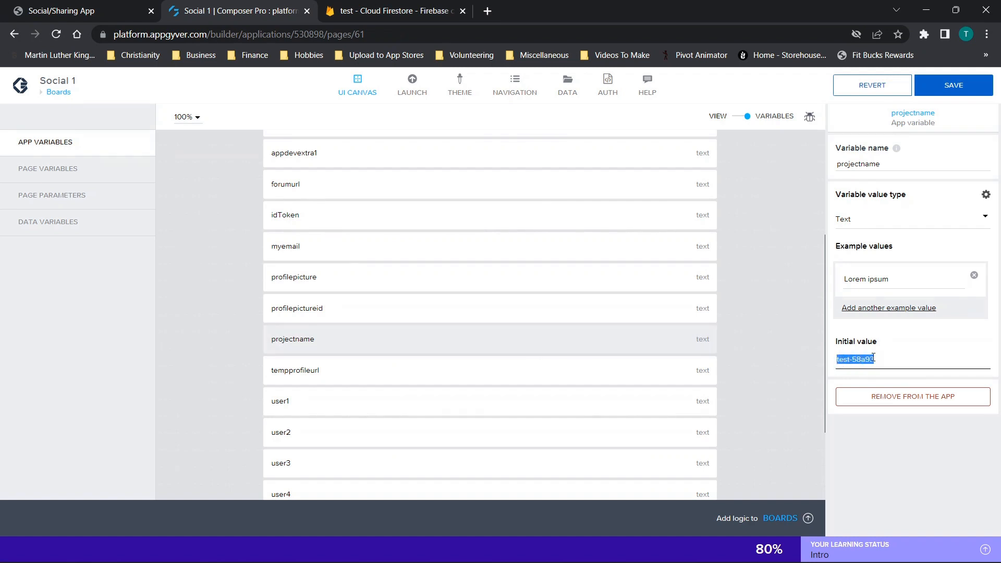
pyautogui.scroll(3, 431, 270)
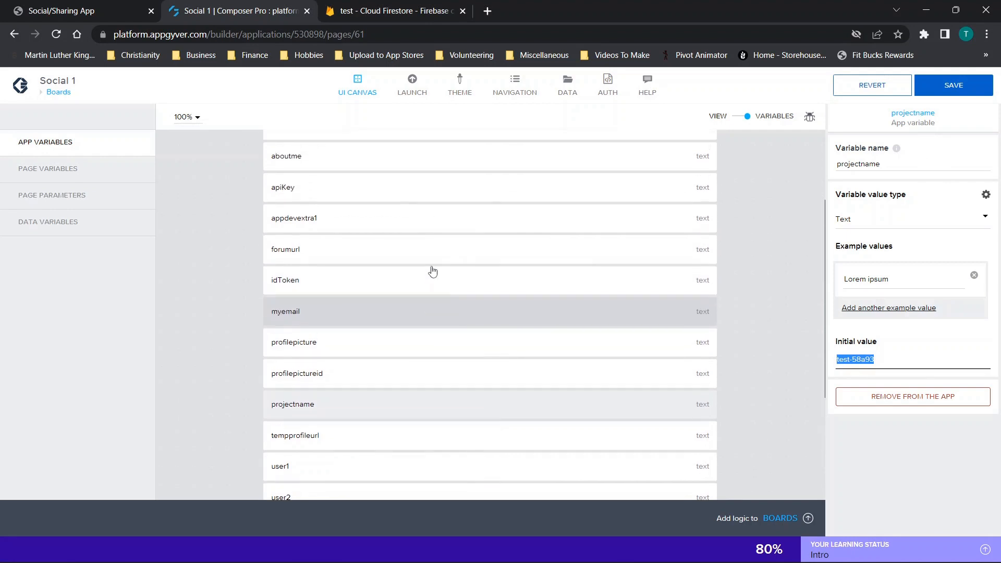
pyautogui.click(318, 261)
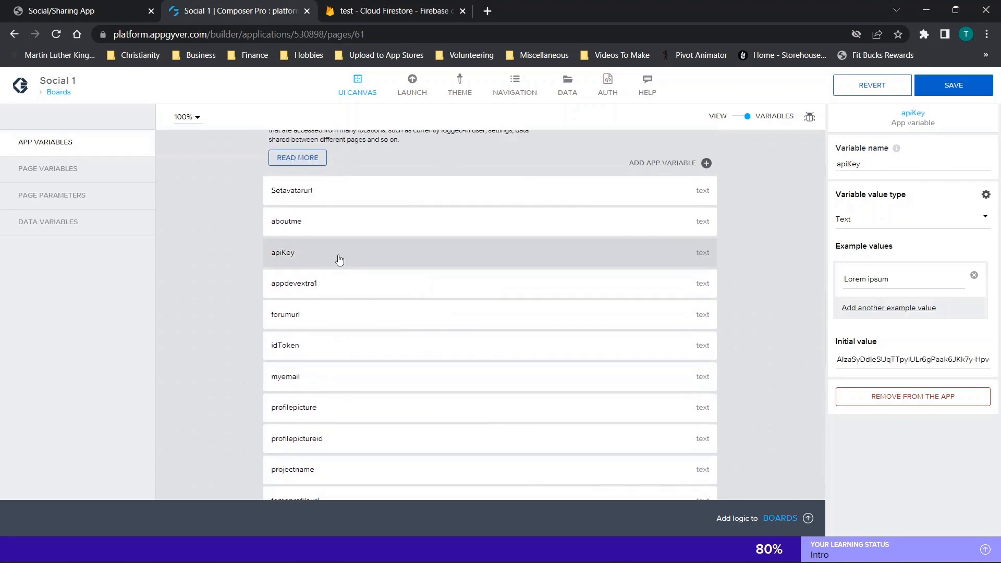
pyautogui.click(382, 10)
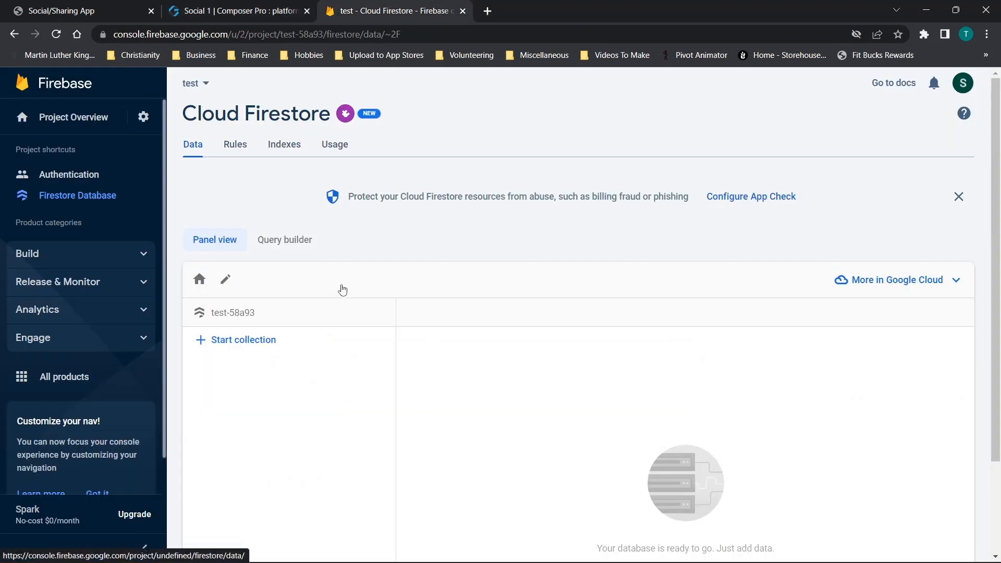
pyautogui.hotkey('ctrl', 'shift', 'Tab')
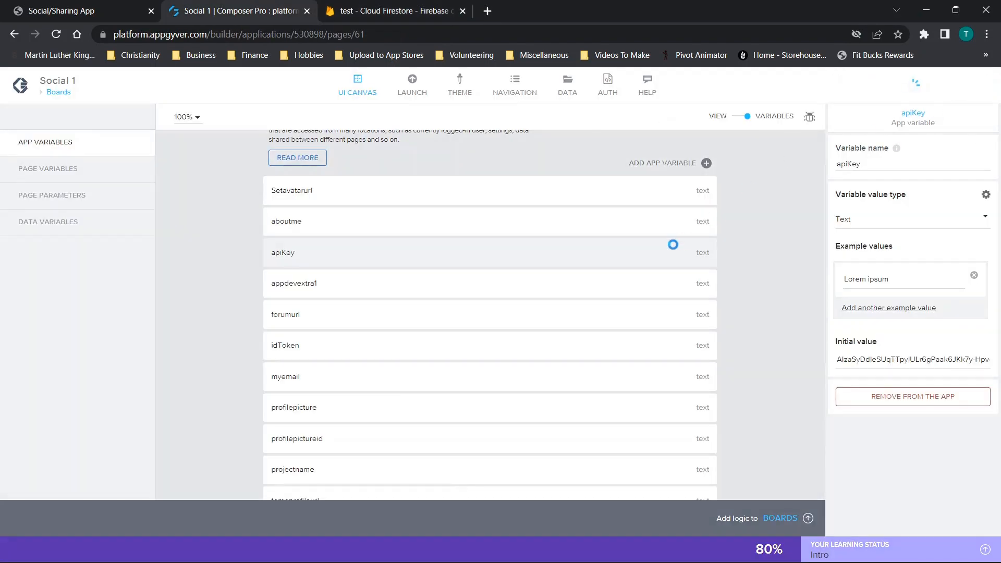
pyautogui.click(393, 14)
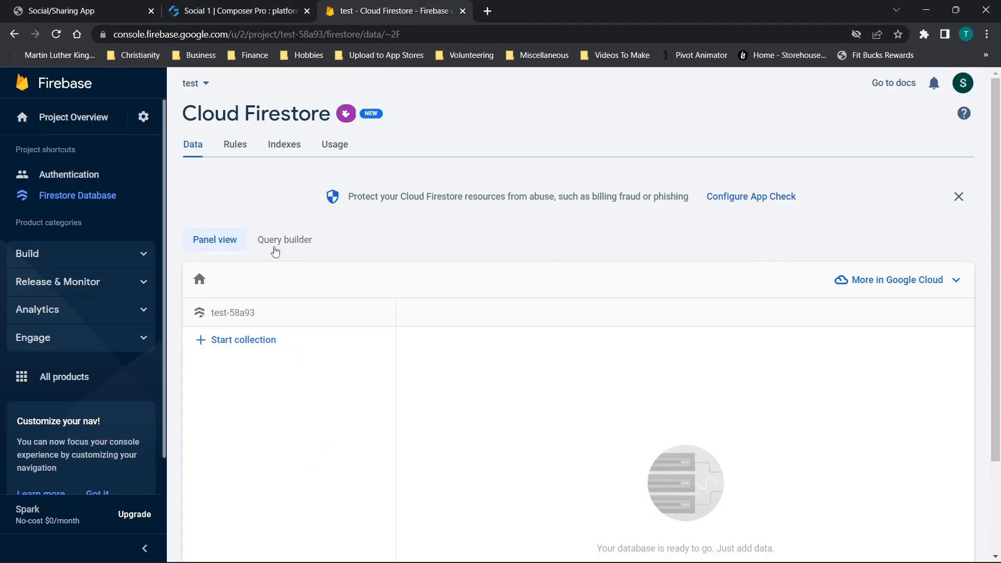
# - Open the Firebase project's general settings and highlight its Web API Key
pyautogui.scroll(-2, 299, 311)
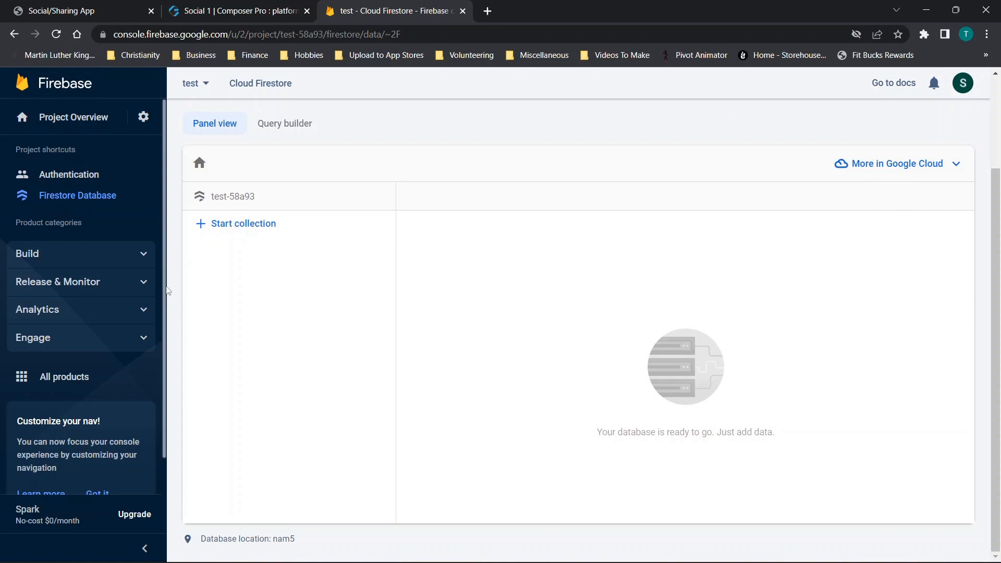
pyautogui.click(139, 119)
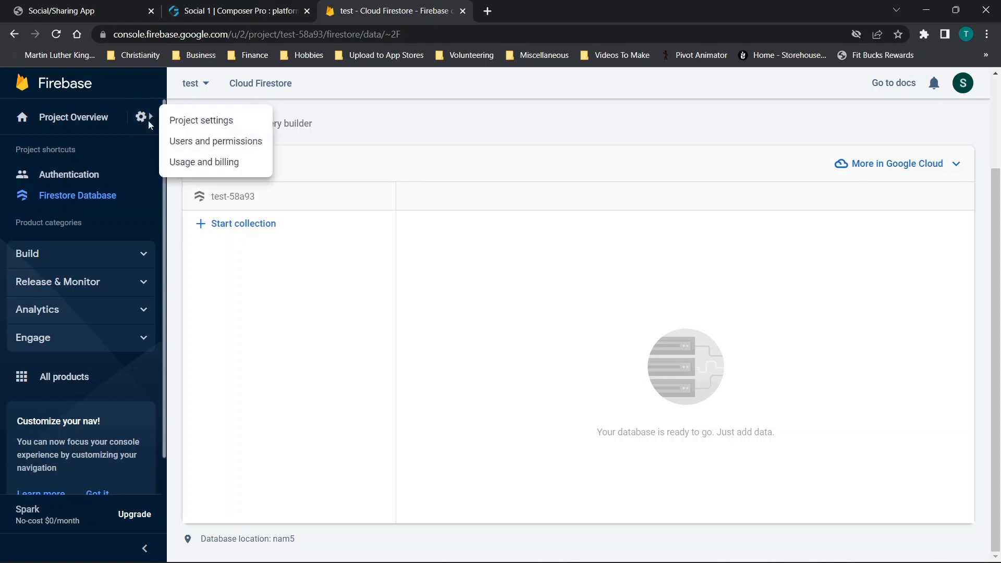
pyautogui.click(178, 122)
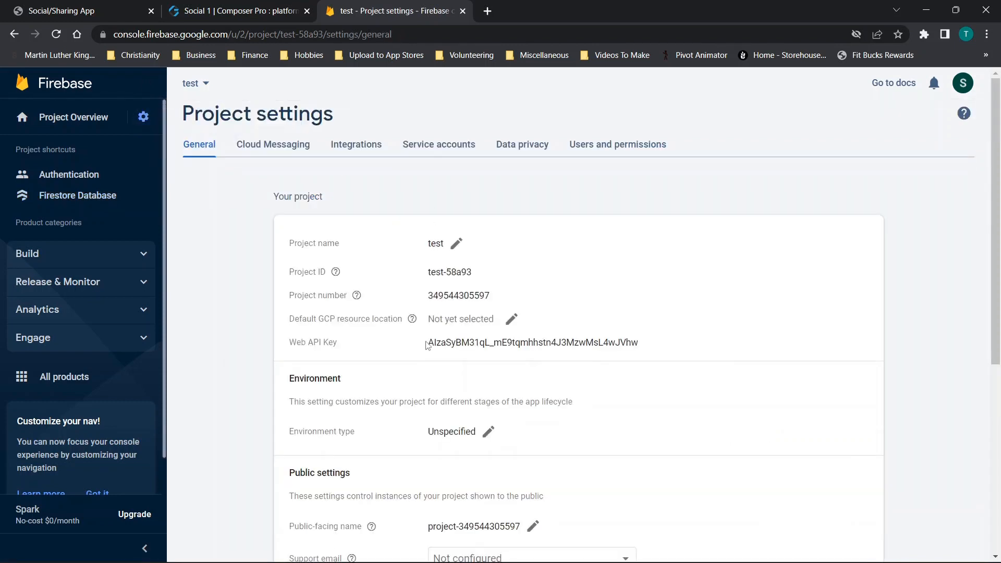
pyautogui.moveTo(426, 345); pyautogui.dragTo(745, 349)
# - Register a web app nicknamed test123 in the Firebase project without setting up Firebase Hosting
pyautogui.scroll(-5, 624, 342)
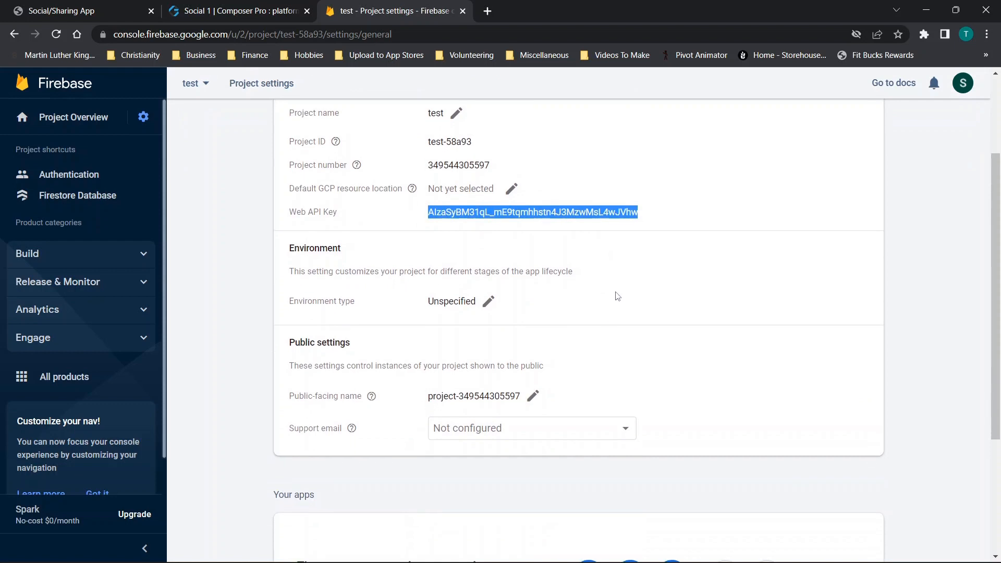
pyautogui.scroll(-1, 458, 351)
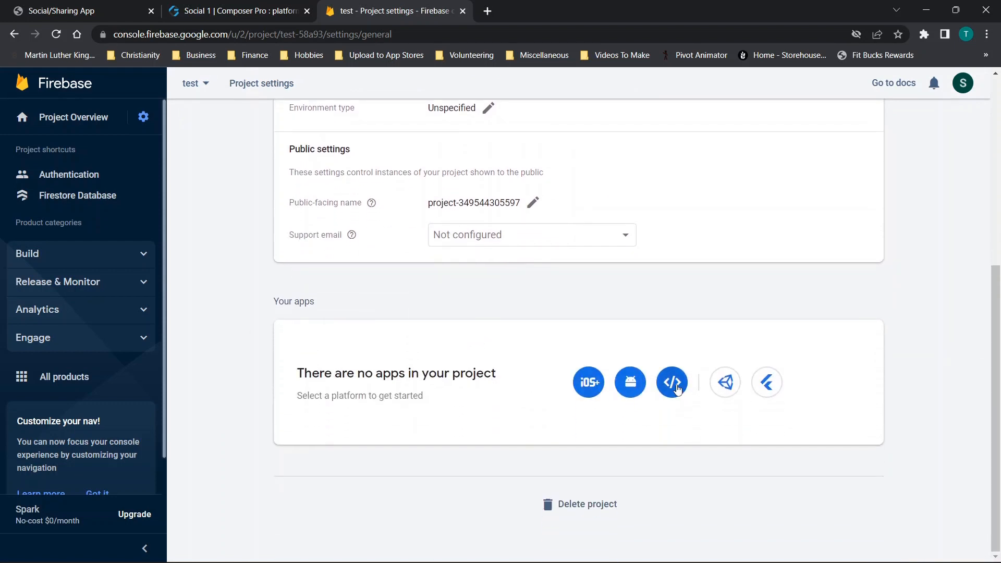
pyautogui.click(672, 382)
pyautogui.click(233, 238)
pyautogui.write('test123')
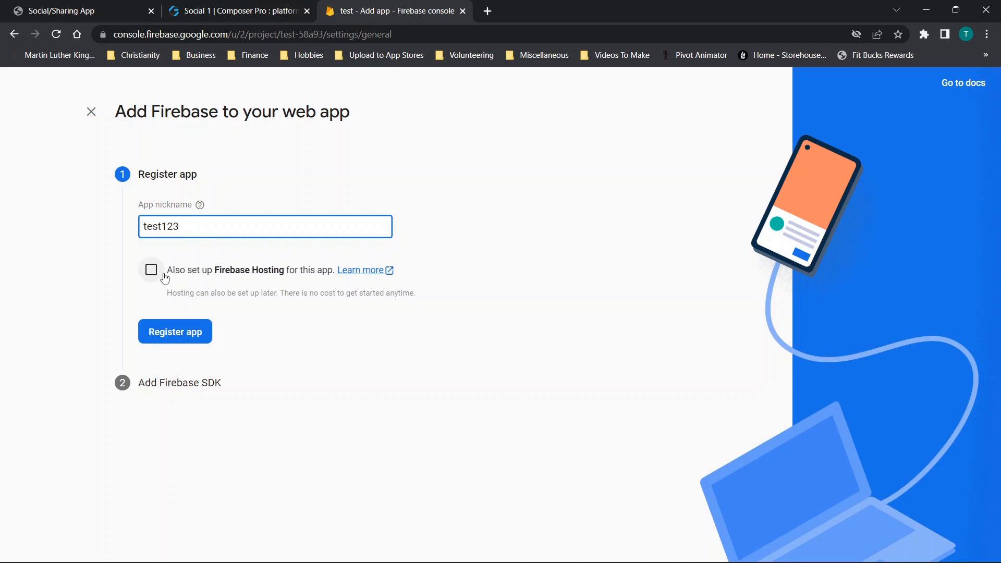
pyautogui.click(180, 336)
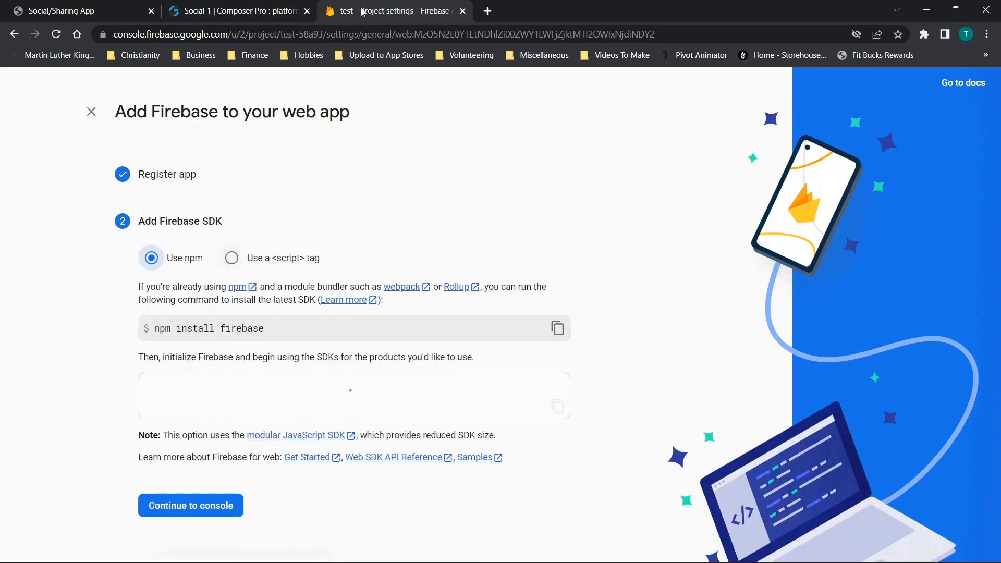
# - Move the Firebase page into its own window and arrange it side by side with the AppGyver window
pyautogui.scroll(-1, 365, 134)
pyautogui.moveTo(383, 11); pyautogui.dragTo(404, 73)
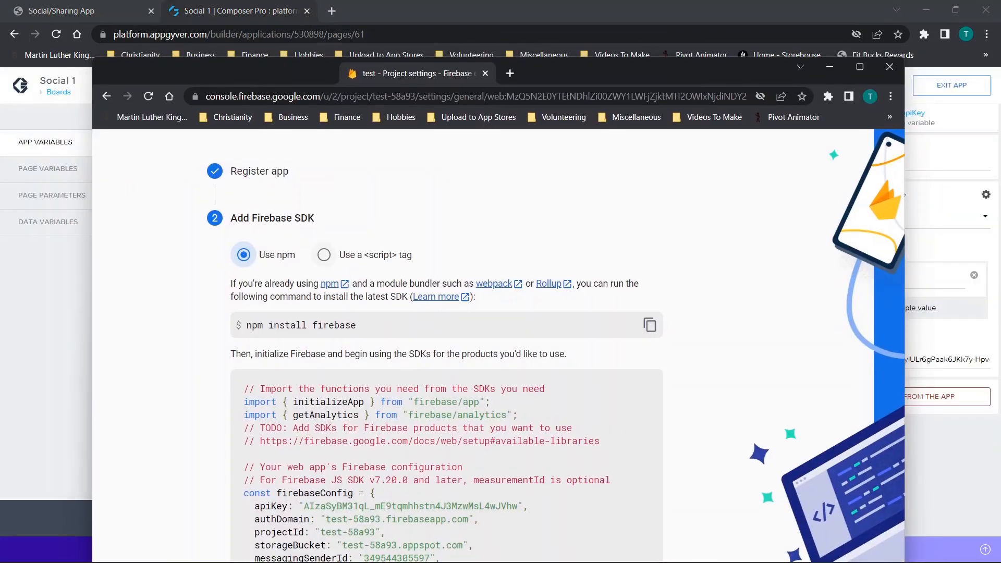
pyautogui.moveTo(511, 70); pyautogui.dragTo(998, 105)
pyautogui.click(276, 154)
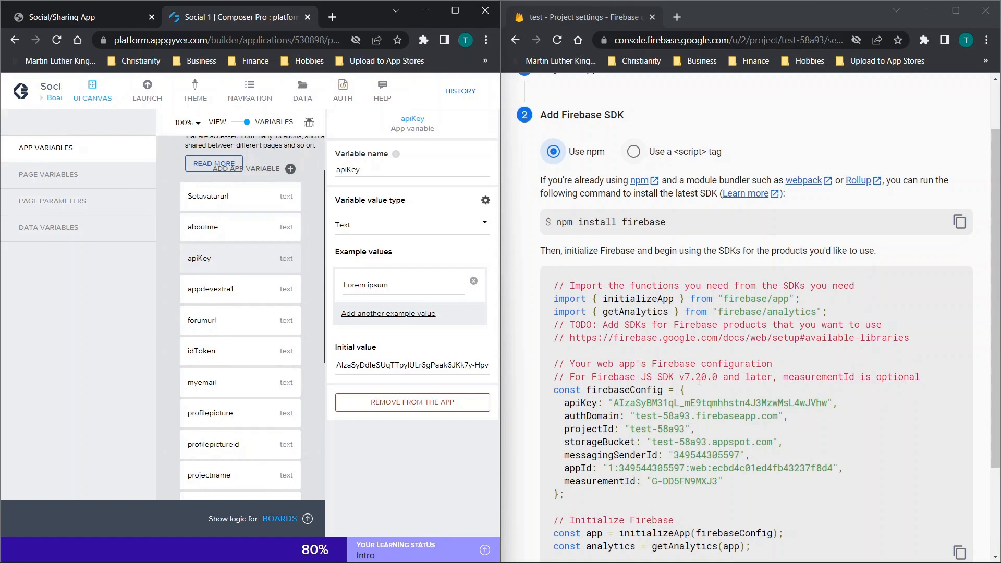
# - Copy the API key from the firebaseConfig code, paste it as the apiKey variable's initial value in AppGyver and save the app
pyautogui.scroll(-1, 699, 367)
pyautogui.moveTo(617, 338); pyautogui.dragTo(829, 338)
pyautogui.hotkey('ctrl', 'c')
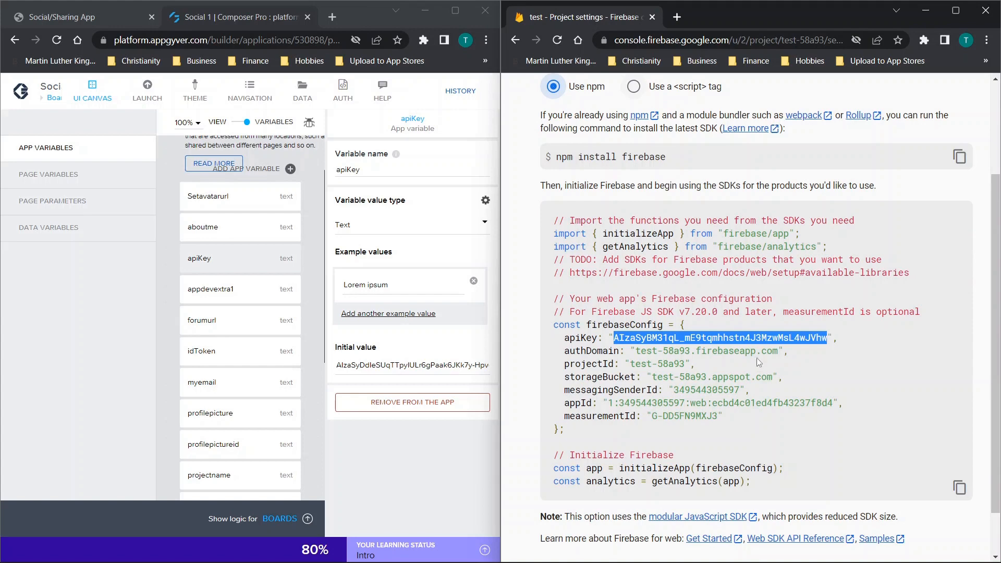
pyautogui.click(375, 366)
pyautogui.hotkey('ctrl', 'a')
pyautogui.hotkey('ctrl', 'v')
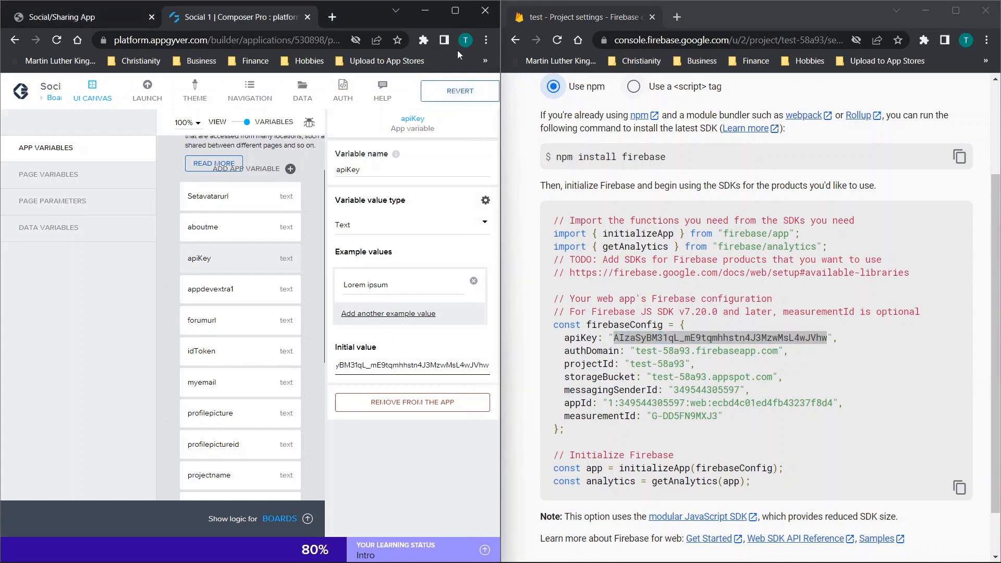
pyautogui.click(456, 11)
pyautogui.click(925, 88)
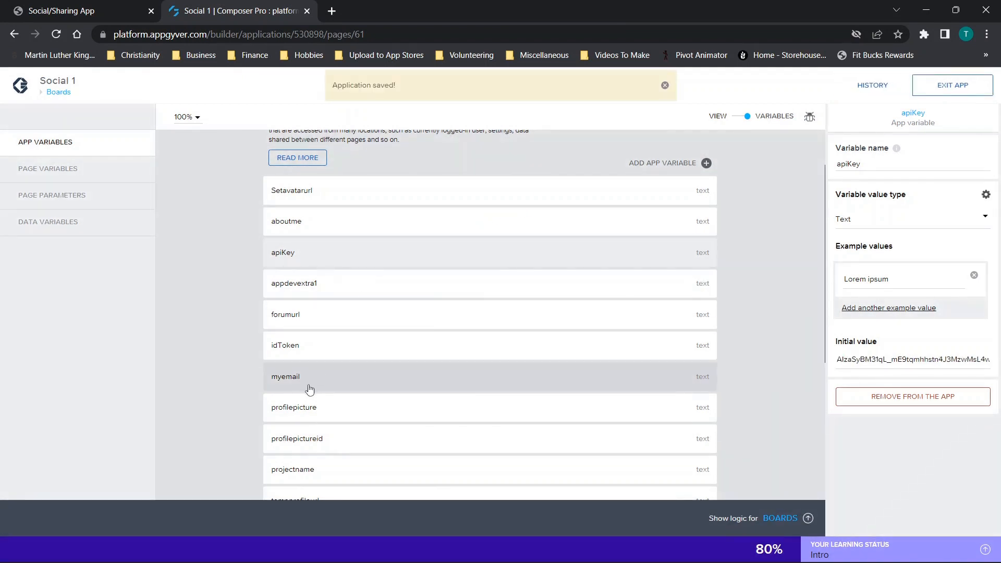
# - Return to the page view and open the Google Firebase connector's app configurations among the data connectors
pyautogui.scroll(-1, 326, 460)
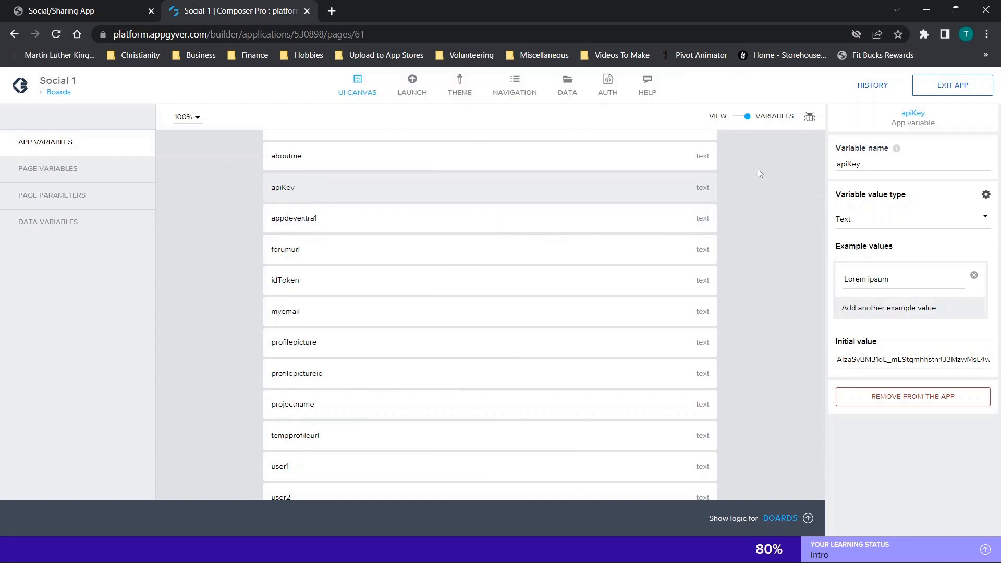
pyautogui.click(740, 123)
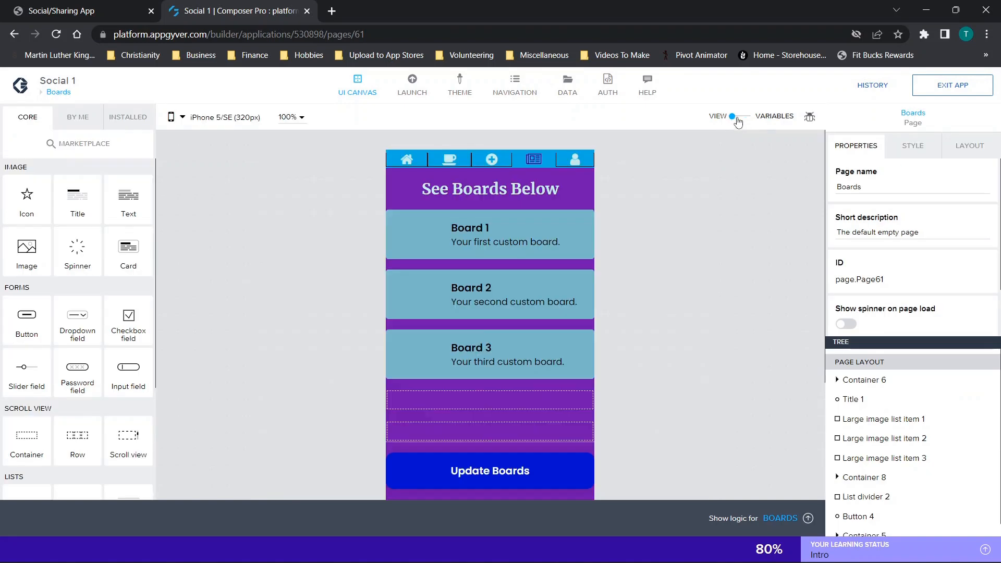
pyautogui.click(573, 89)
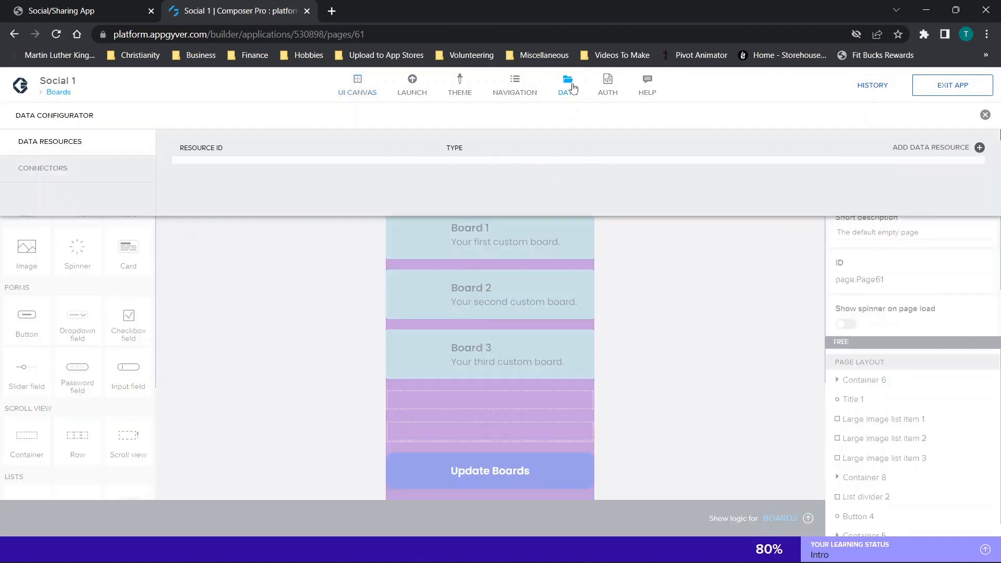
pyautogui.click(30, 175)
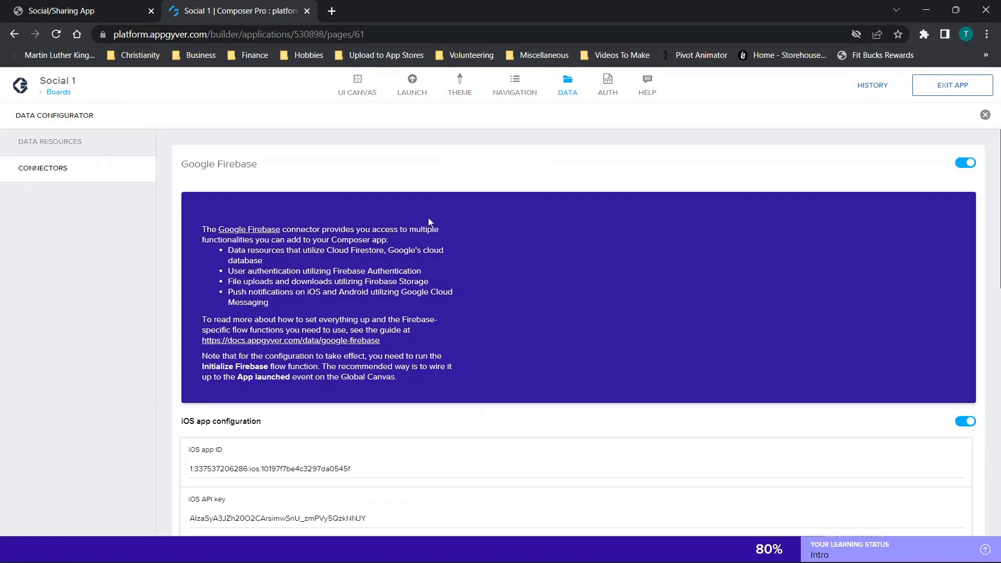
pyautogui.scroll(-5, 429, 222)
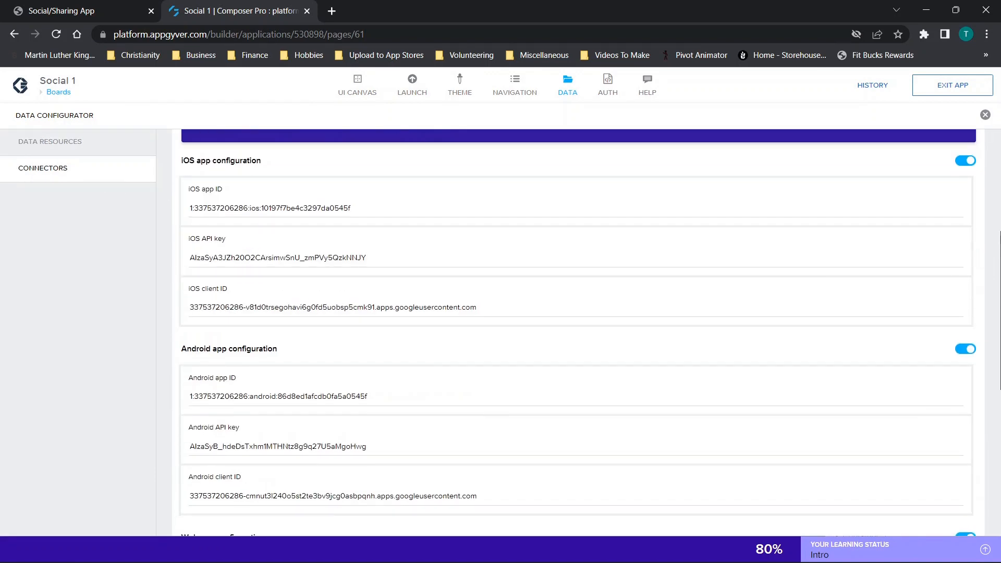
# - Clear the iOS and Android app configuration values by switching each configuration off and on again
pyautogui.click(964, 162)
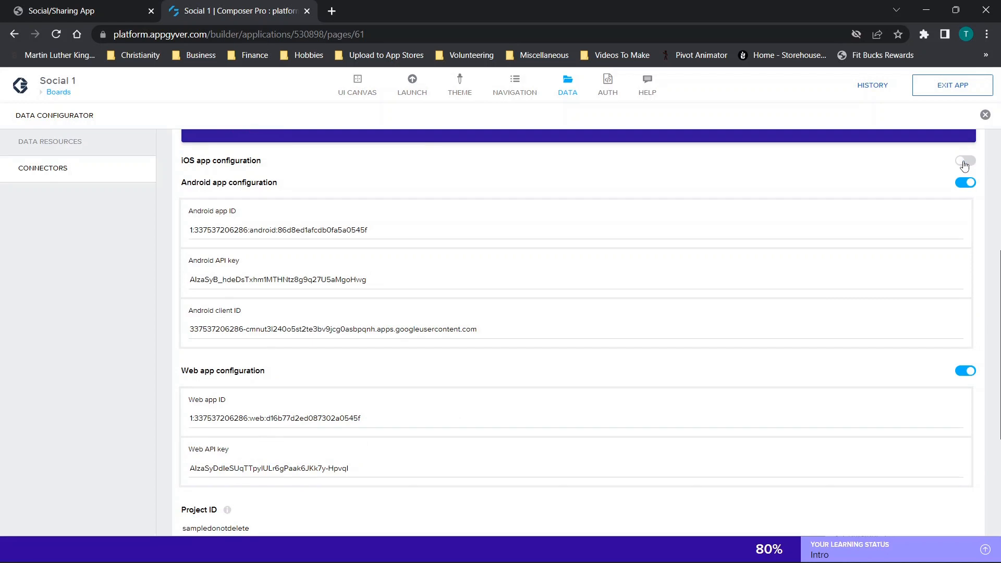
pyautogui.click(964, 162)
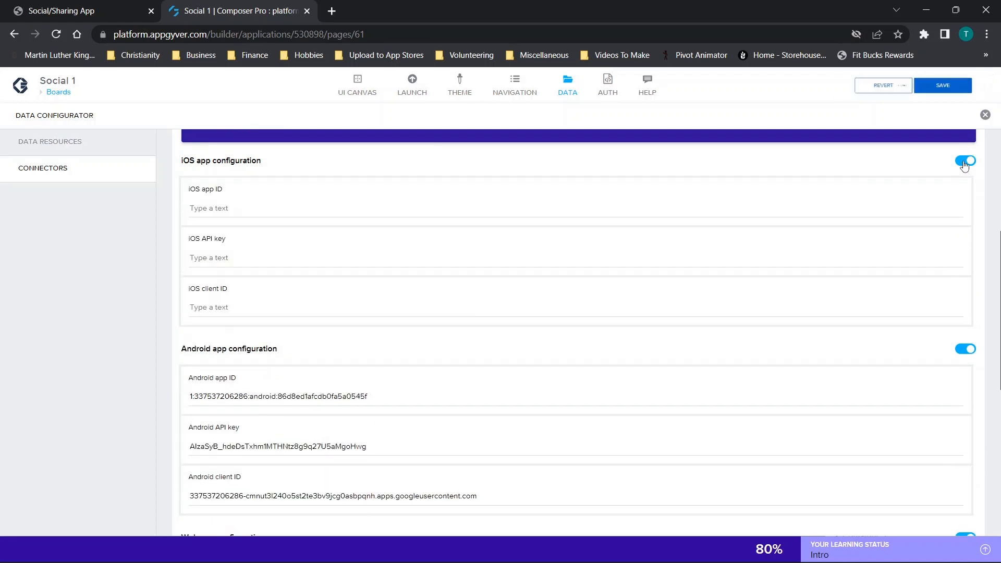
pyautogui.doubleClick(960, 351)
pyautogui.scroll(-3, 246, 395)
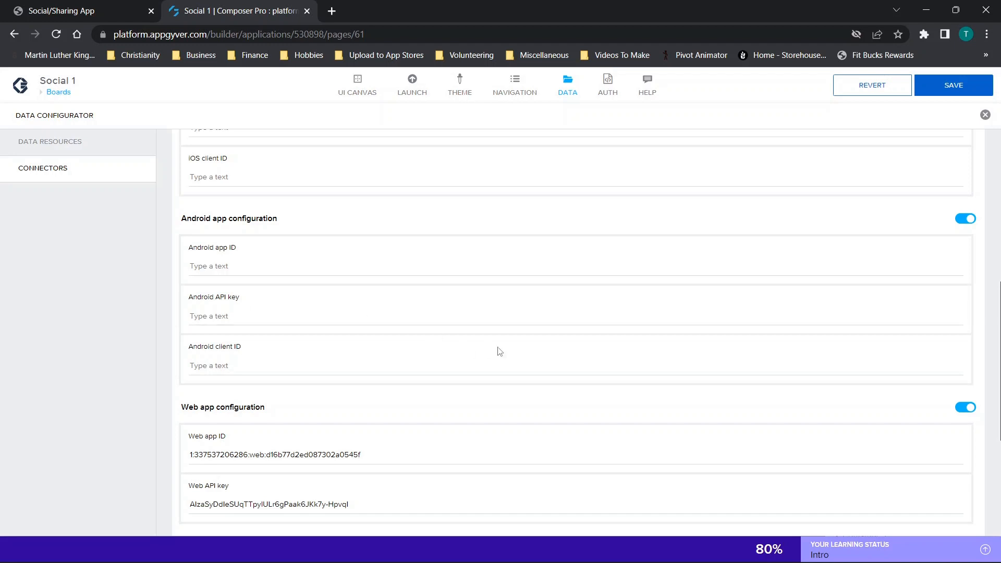
# - Clear the Web app configuration values by switching that configuration off and on again
pyautogui.scroll(-3, 483, 351)
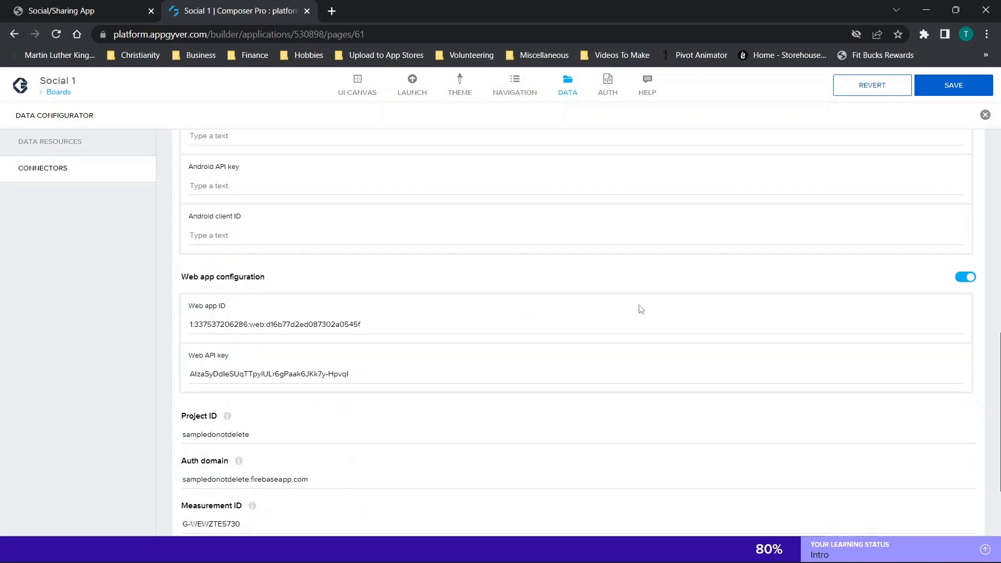
pyautogui.click(960, 280)
pyautogui.click(960, 281)
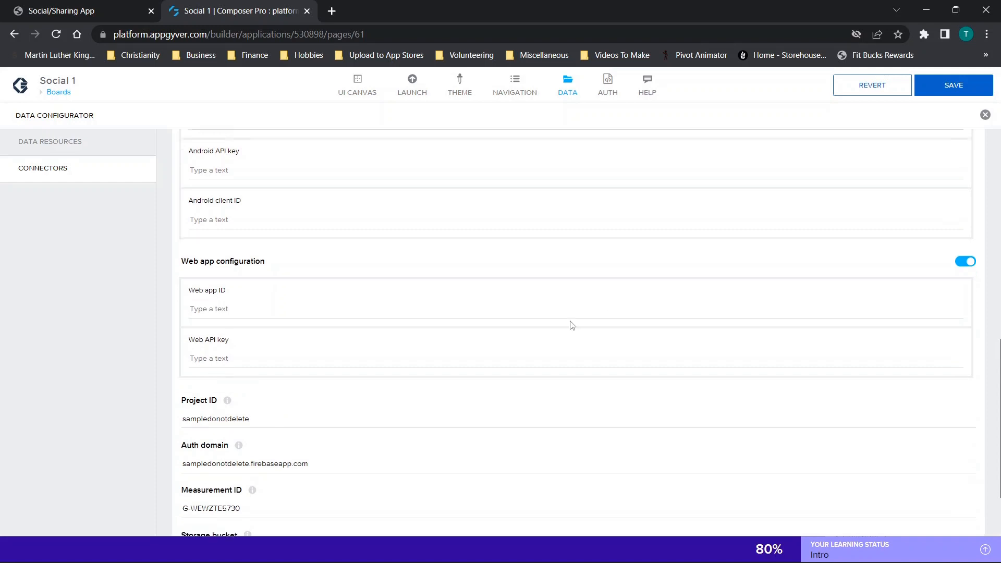
# - Delete the existing Project ID, Auth domain, Measurement ID, Storage bucket and Messaging sender ID values from the Firebase connector
pyautogui.scroll(-2, 579, 317)
pyautogui.moveTo(330, 319); pyautogui.dragTo(17, 313)
pyautogui.press('BackSpace')
pyautogui.moveTo(335, 367); pyautogui.dragTo(180, 366)
pyautogui.press('BackSpace')
pyautogui.moveTo(260, 412); pyautogui.dragTo(70, 406)
pyautogui.press('BackSpace')
pyautogui.moveTo(306, 458); pyautogui.dragTo(156, 459)
pyautogui.press('BackSpace')
pyautogui.moveTo(265, 502); pyautogui.dragTo(54, 496)
pyautogui.press('BackSpace')
pyautogui.scroll(5, 351, 337)
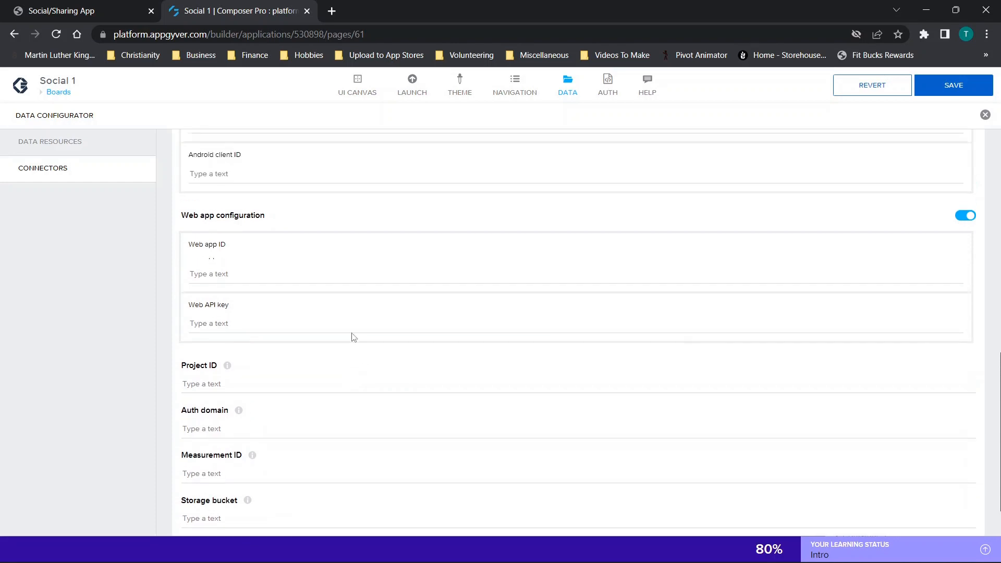
pyautogui.scroll(-5, 225, 210)
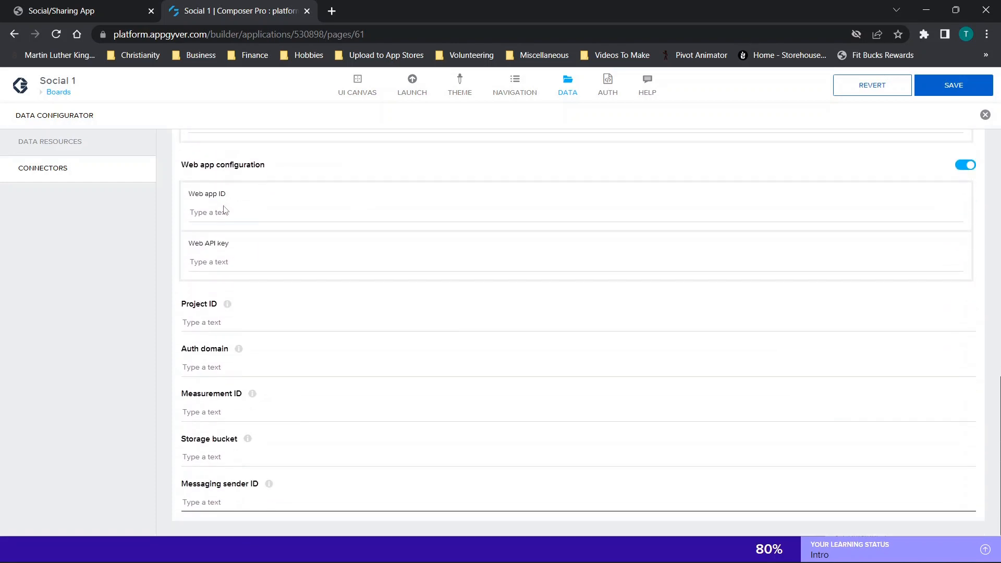
pyautogui.scroll(2, 293, 331)
pyautogui.scroll(9, 294, 329)
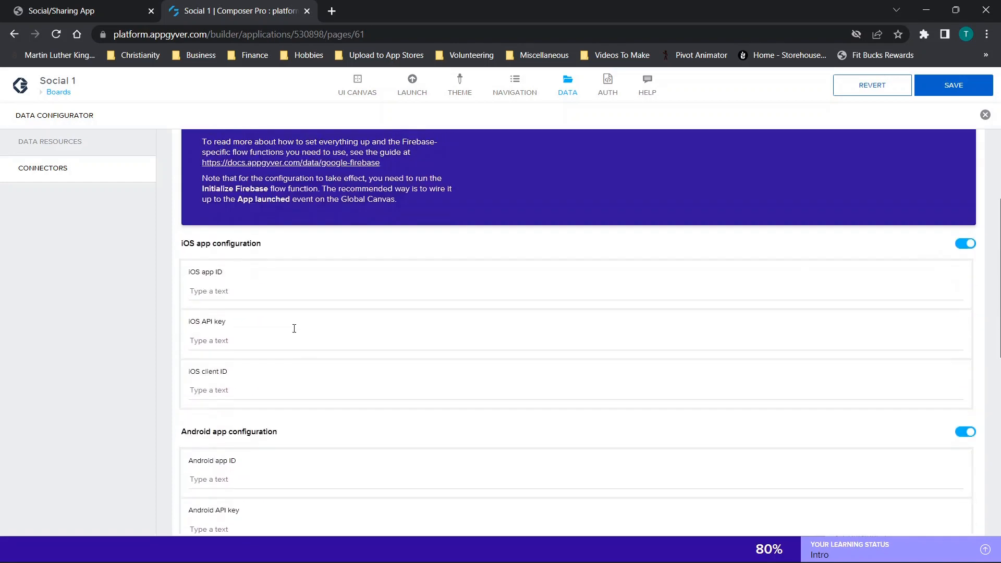
pyautogui.scroll(-3, 299, 277)
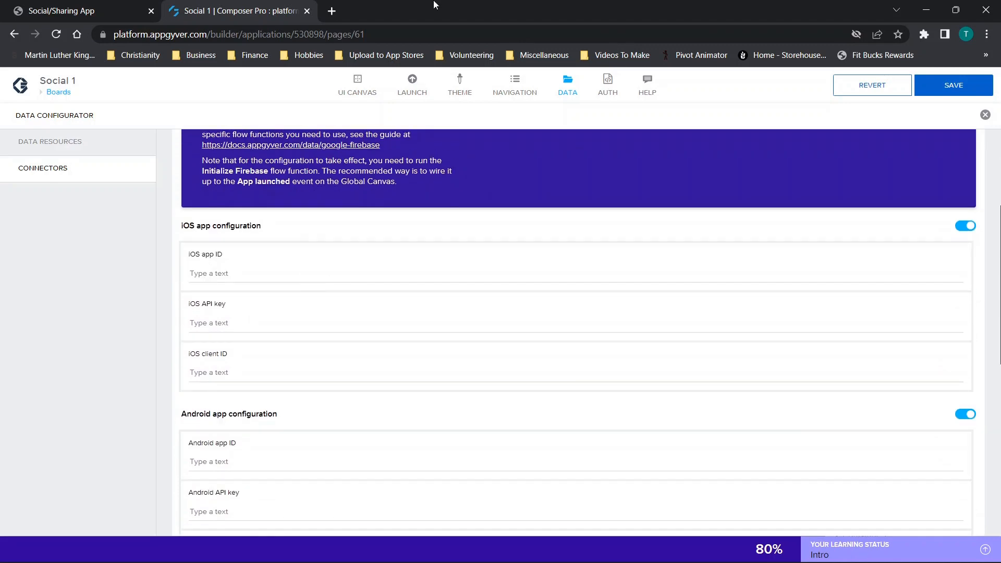
pyautogui.scroll(-7, 358, 241)
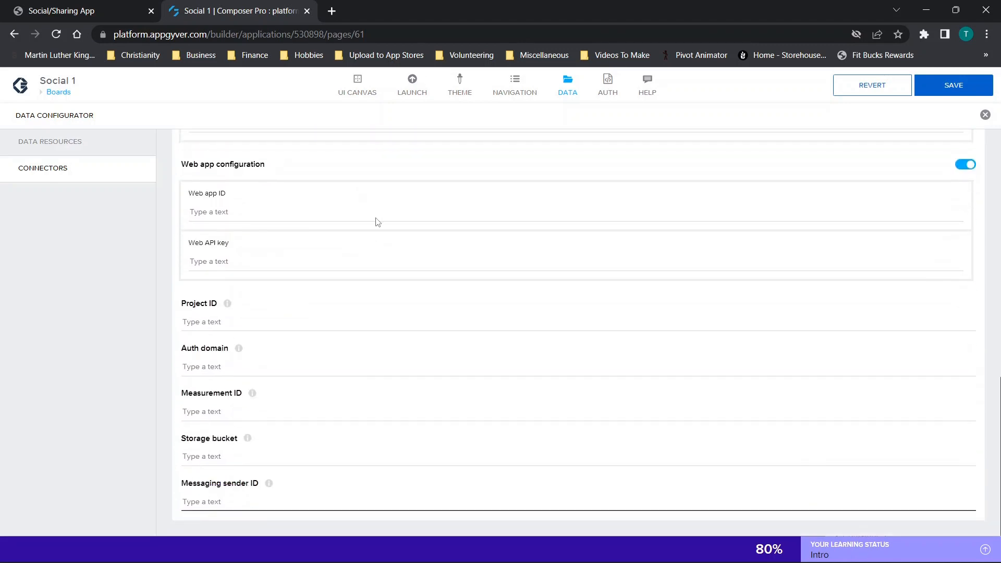
# - Place the AppGyver window beside the Firebase page and copy the firebaseConfig API key into the Web API key field
pyautogui.moveTo(495, 5); pyautogui.dragTo(1, 157)
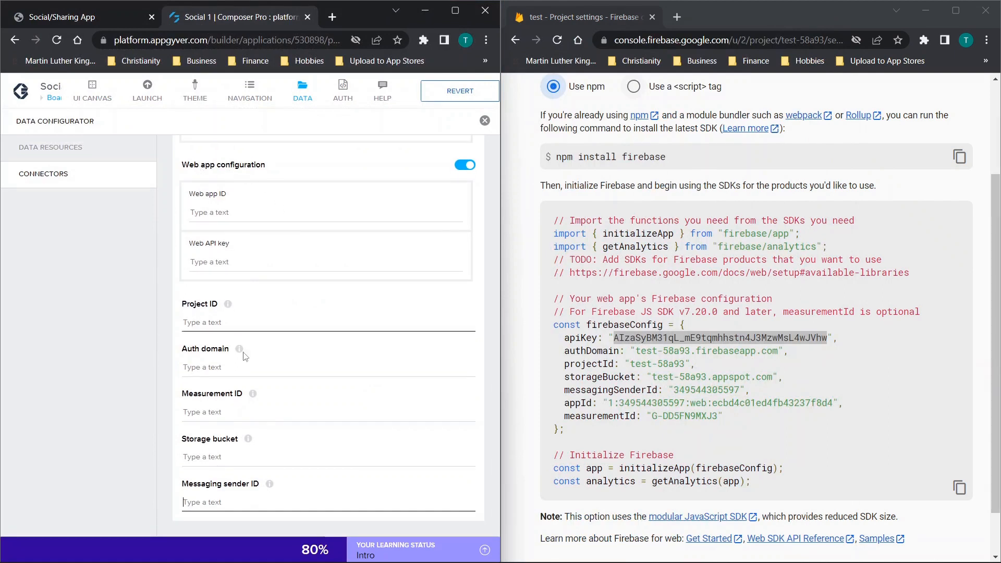
pyautogui.click(694, 311)
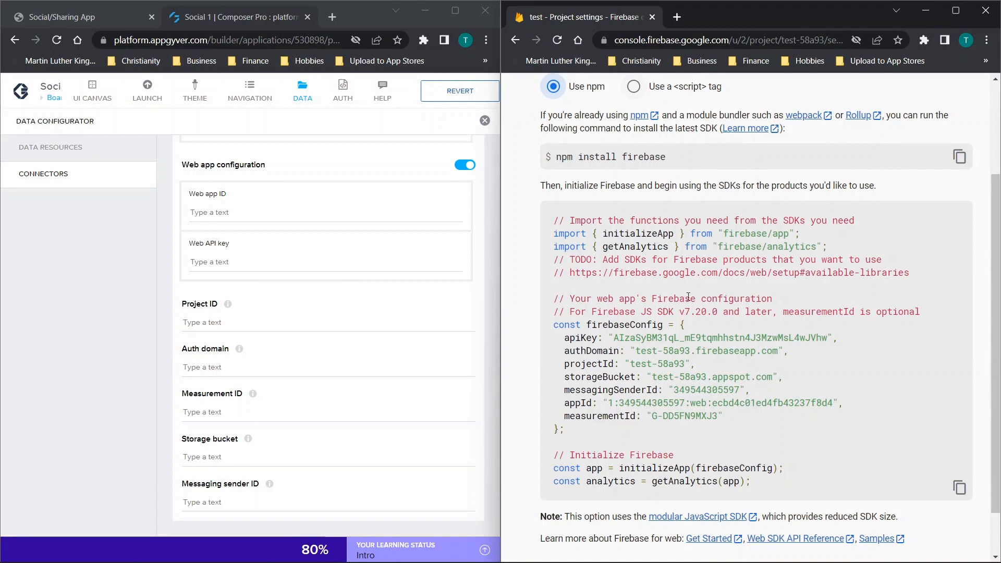
pyautogui.moveTo(618, 337); pyautogui.dragTo(828, 343)
pyautogui.hotkey('ctrl', 'c')
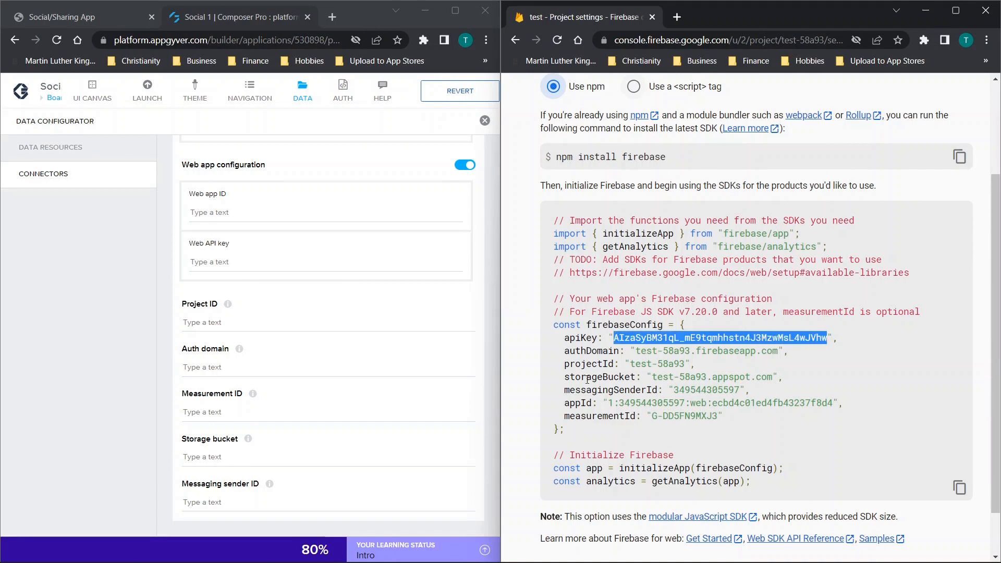
pyautogui.click(263, 213)
pyautogui.click(214, 263)
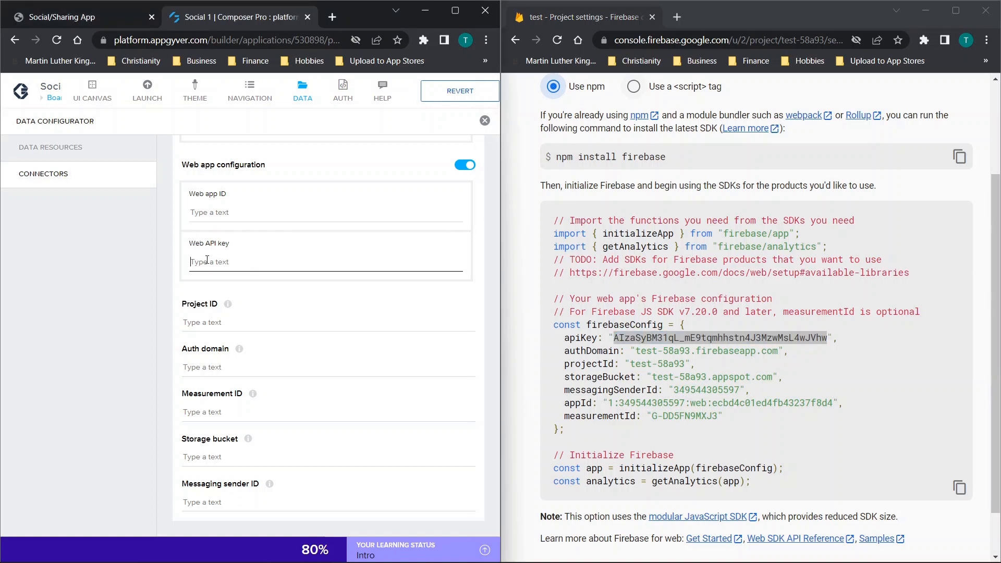
pyautogui.hotkey('ctrl', 'v')
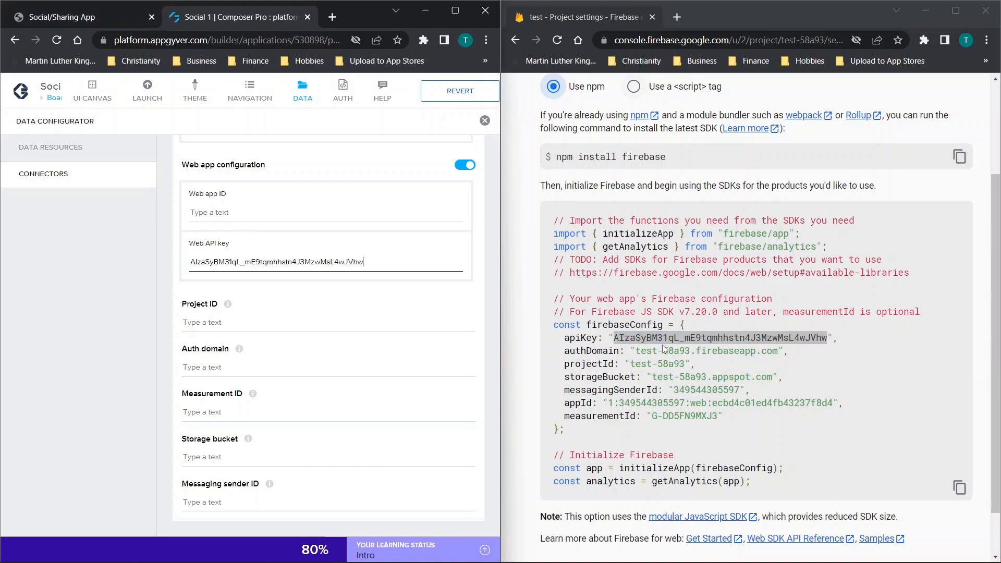
# - Copy the appId value from the firebaseConfig code into the connector's Web app ID field
pyautogui.click(640, 336)
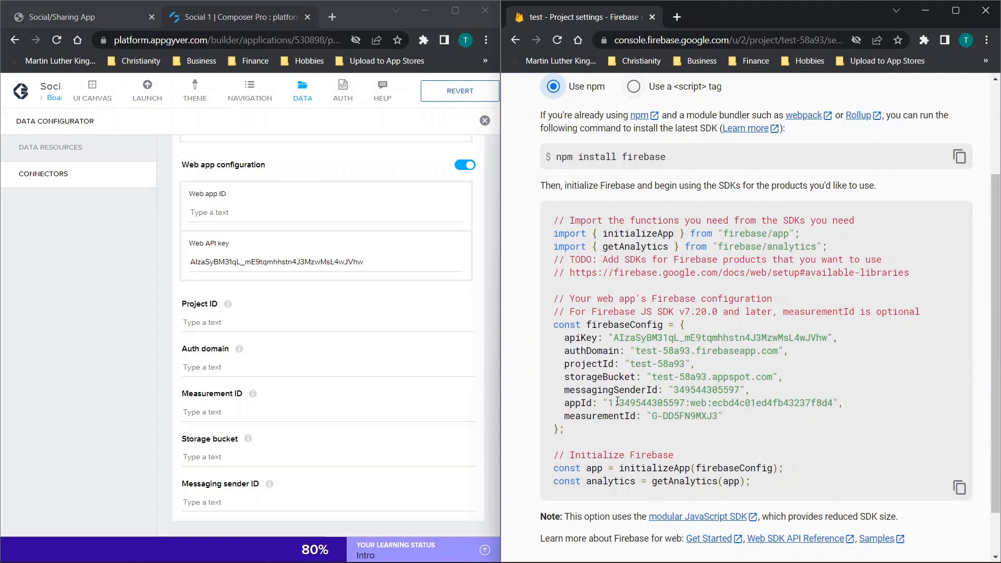
pyautogui.moveTo(609, 403); pyautogui.dragTo(833, 403)
pyautogui.hotkey('ctrl', 'c')
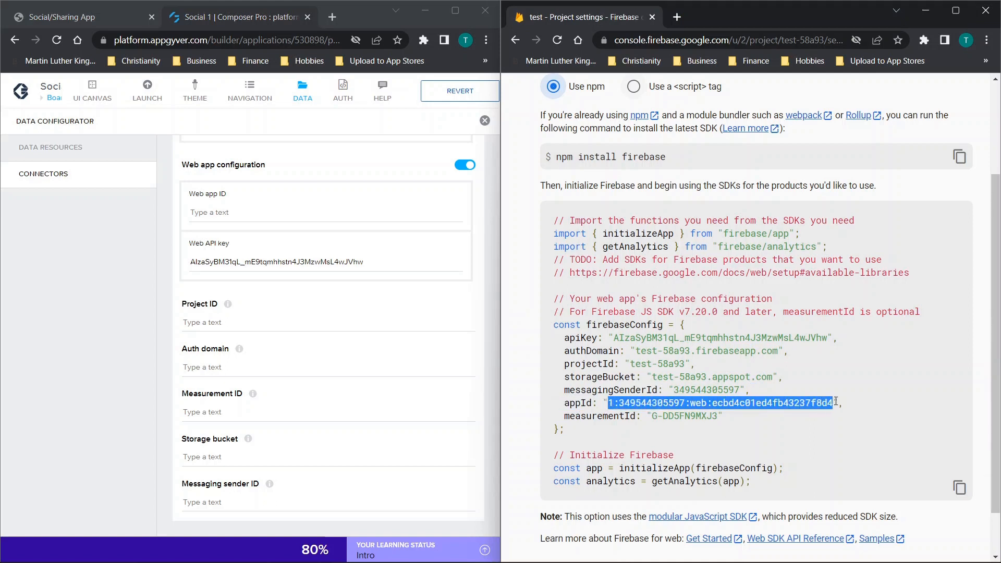
pyautogui.click(267, 214)
pyautogui.hotkey('ctrl', 'v')
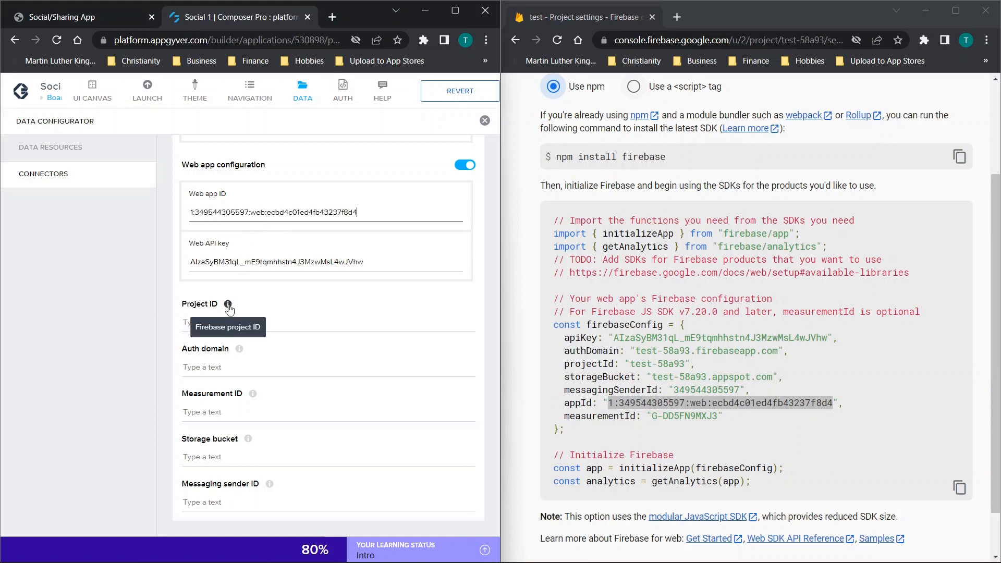
# - Copy the projectId test-58a93 from the firebaseConfig code into the connector's Project ID field
pyautogui.click(198, 322)
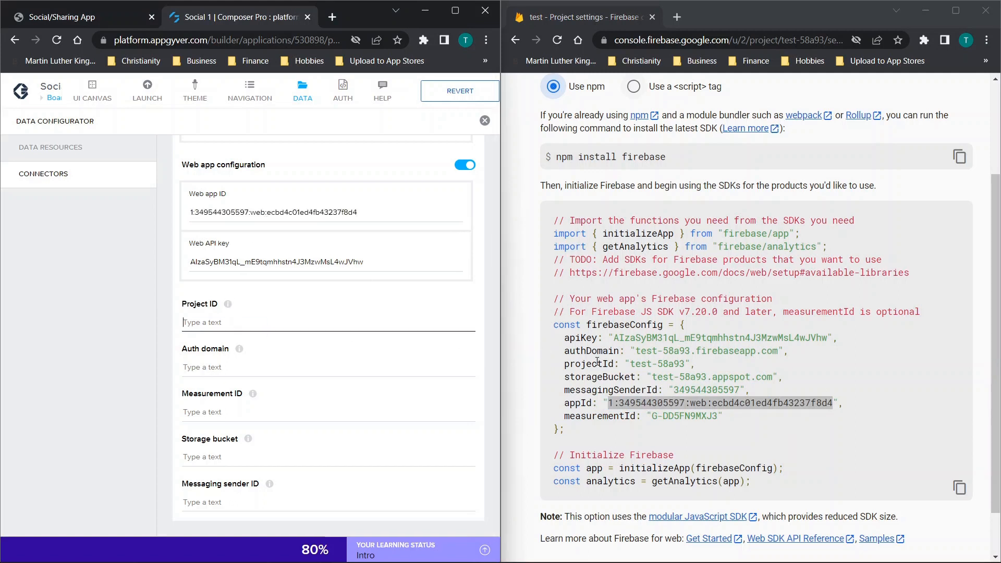
pyautogui.click(641, 386)
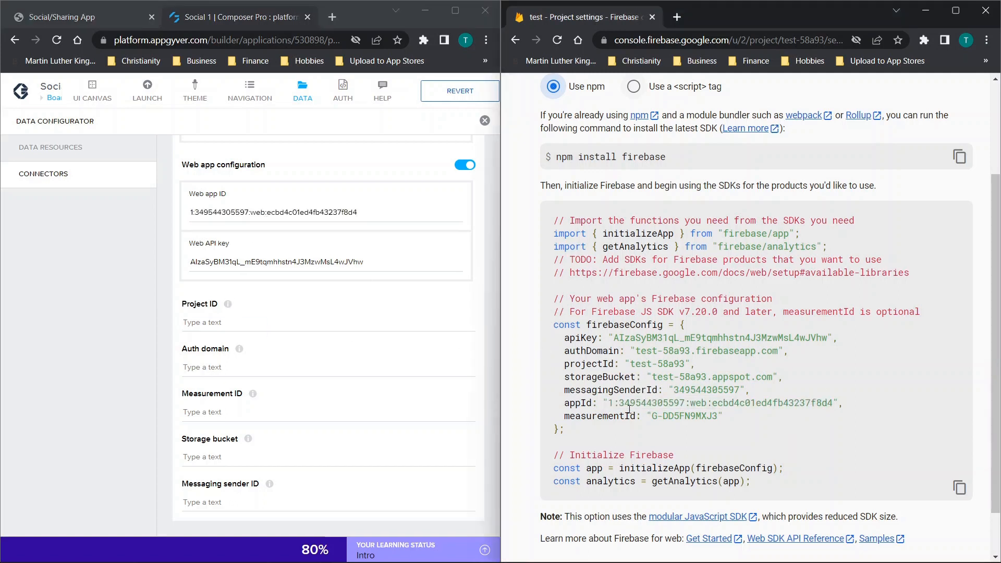
pyautogui.scroll(-2, 639, 379)
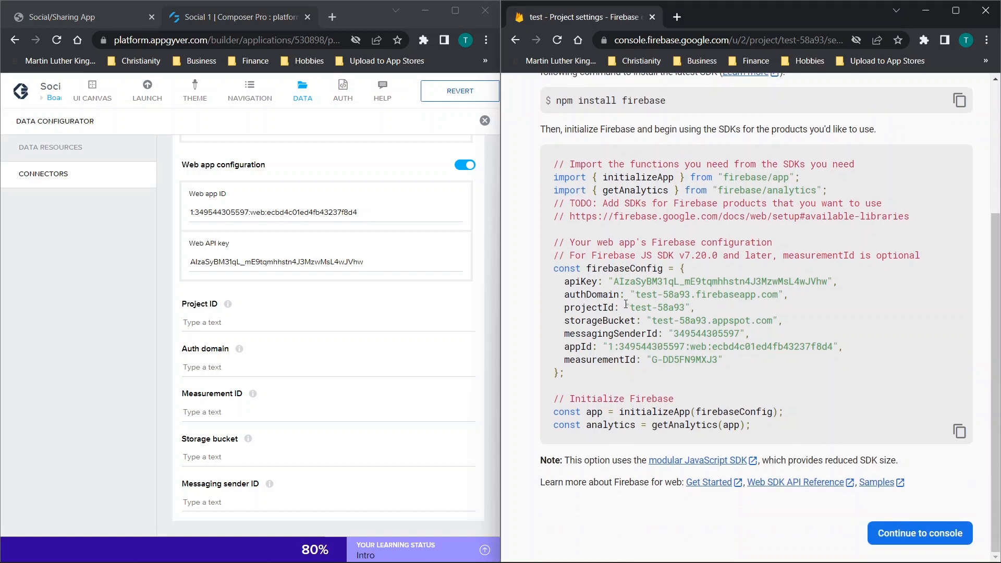
pyautogui.moveTo(632, 306); pyautogui.dragTo(687, 308)
pyautogui.hotkey('ctrl', 'c')
pyautogui.click(262, 321)
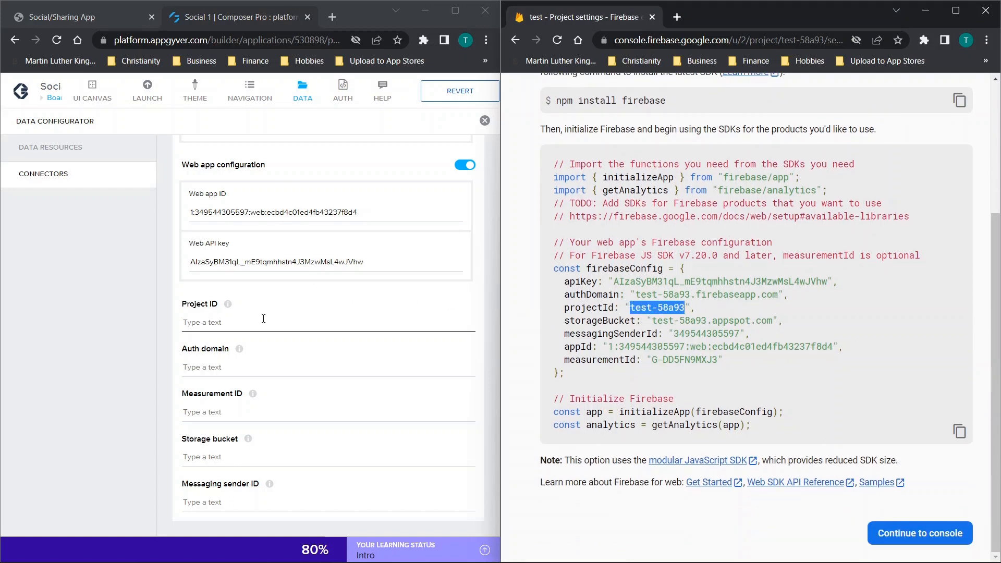
pyautogui.hotkey('ctrl', 'v')
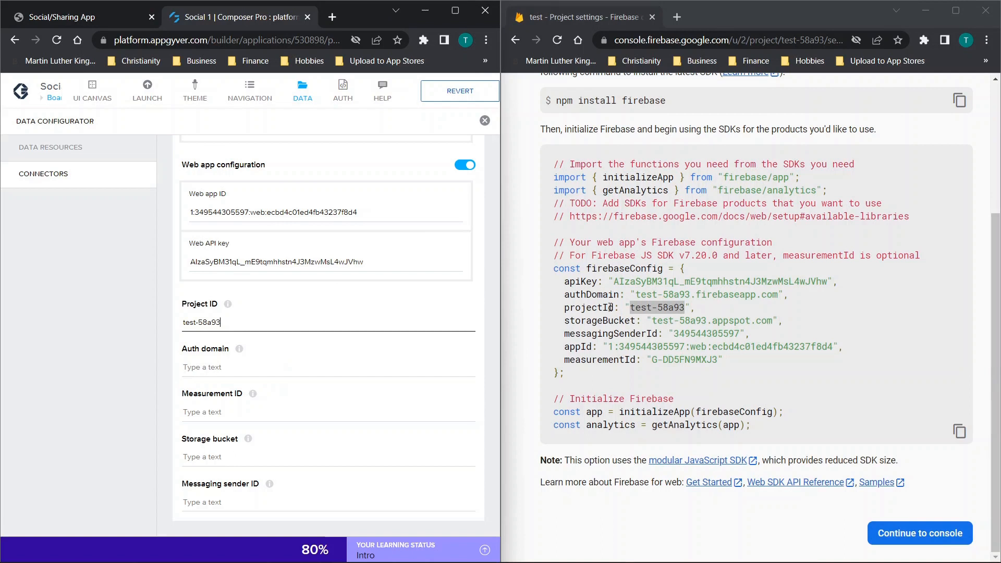
# - Copy the authDomain test-58a93.firebaseapp.com from the firebaseConfig code into the connector's Auth domain field
pyautogui.click(630, 295)
pyautogui.moveTo(655, 295); pyautogui.dragTo(785, 295)
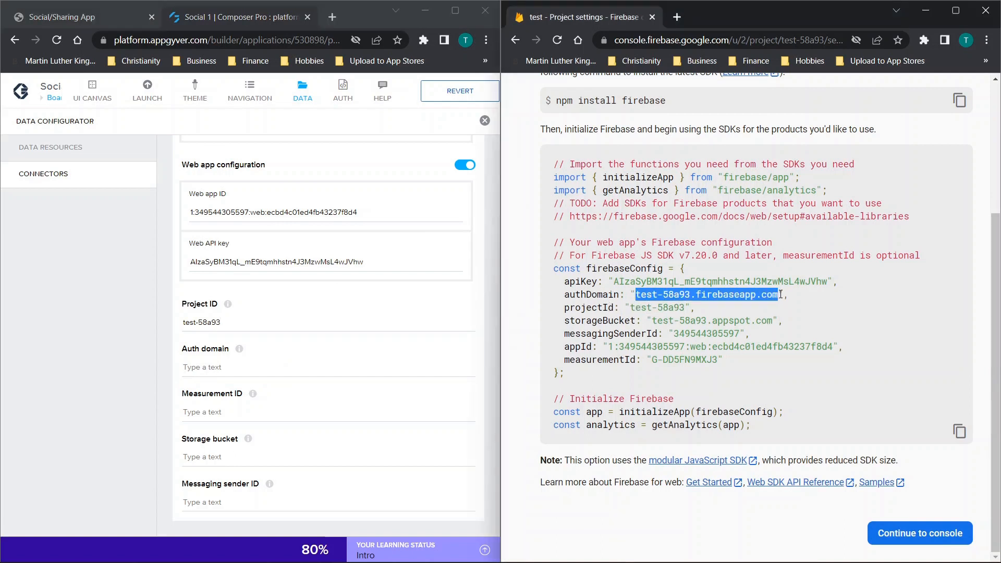
pyautogui.hotkey('ctrl', 'c')
pyautogui.click(278, 367)
pyautogui.hotkey('ctrl', 'v')
# - Copy the measurementId value from the firebaseConfig code into the connector's Measurement ID field
pyautogui.click(269, 409)
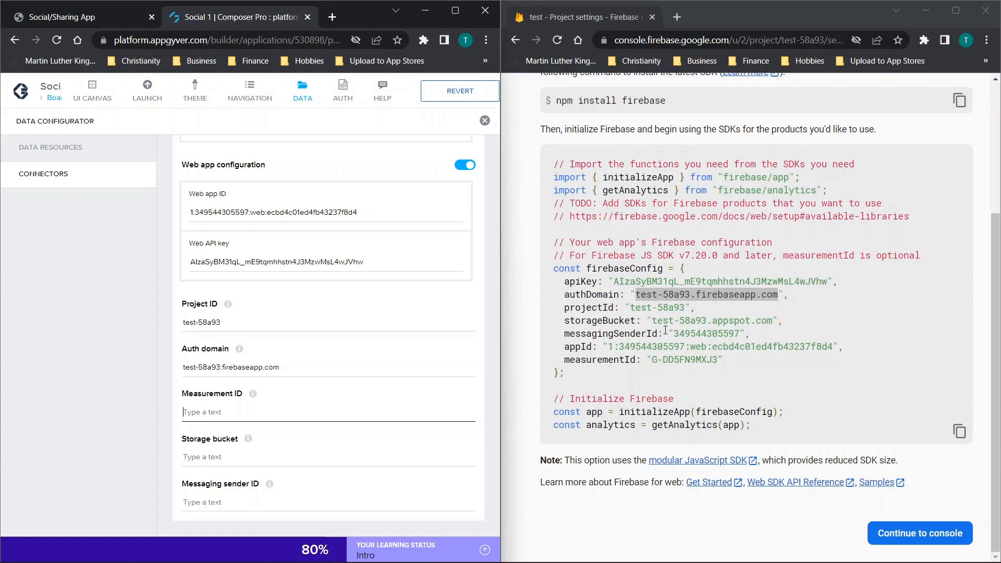
pyautogui.moveTo(649, 359); pyautogui.dragTo(715, 360)
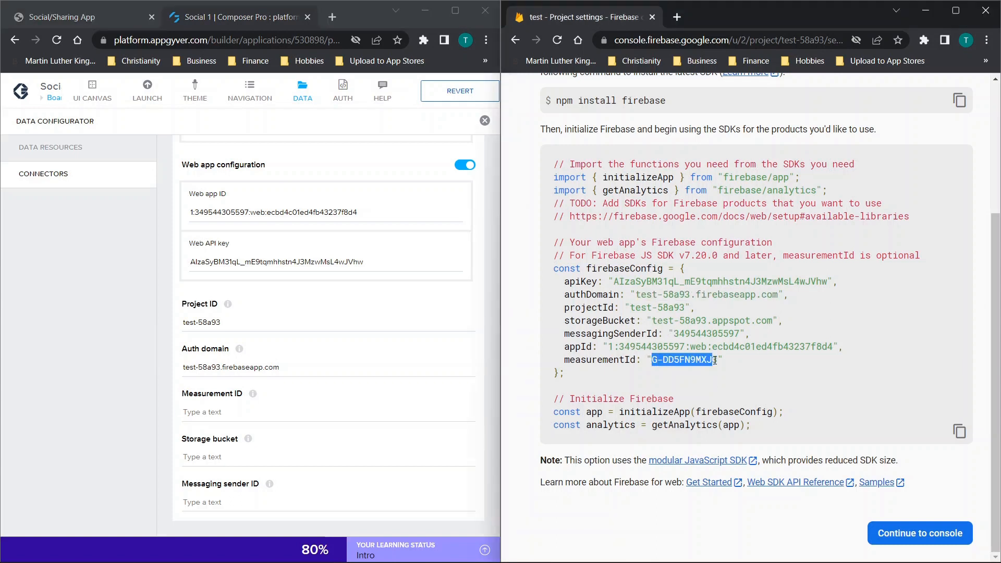
pyautogui.hotkey('ctrl', 'c')
pyautogui.hotkey('alt', 'Tab')
pyautogui.hotkey('ctrl', 'v')
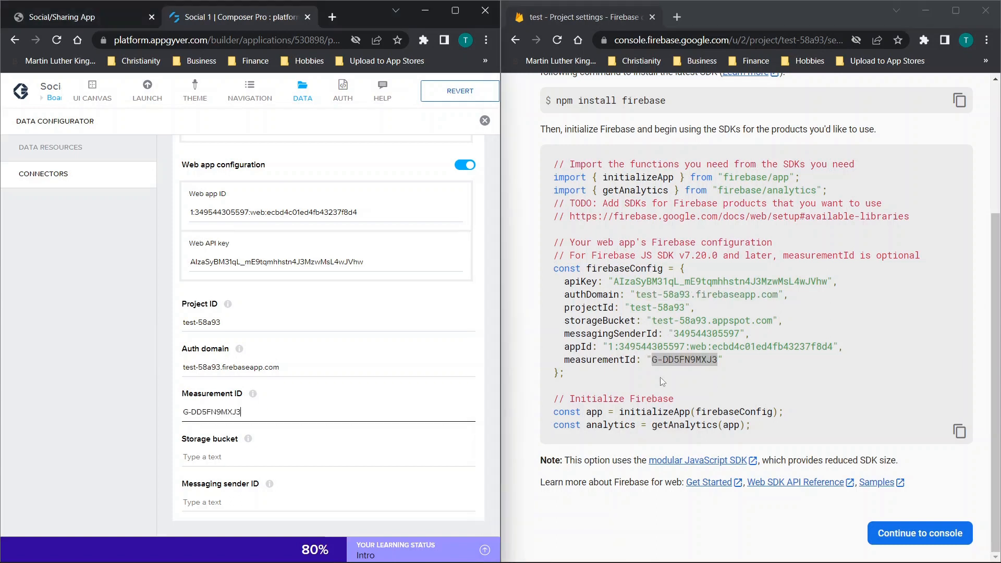
# - Copy the storageBucket value test-58a93.appspot.com from the firebaseConfig code into the connector's Storage bucket field
pyautogui.click(660, 320)
pyautogui.moveTo(654, 320); pyautogui.dragTo(772, 319)
pyautogui.hotkey('ctrl', 'c')
pyautogui.click(247, 464)
pyautogui.hotkey('ctrl', 'v')
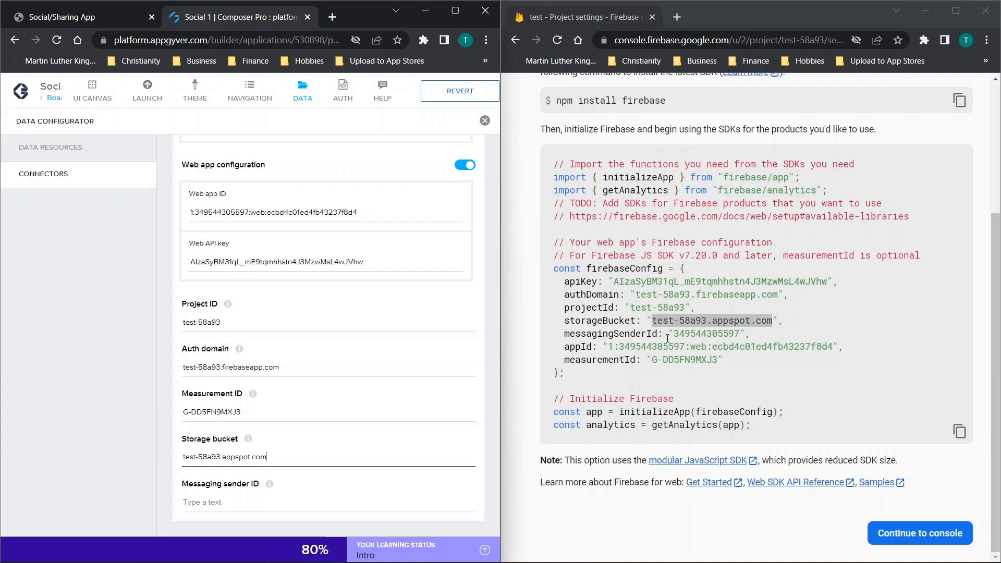
# - Copy the messagingSenderId value from the firebaseConfig code into the connector's Messaging sender ID field
pyautogui.moveTo(673, 335); pyautogui.dragTo(729, 336)
pyautogui.hotkey('ctrl', 'c')
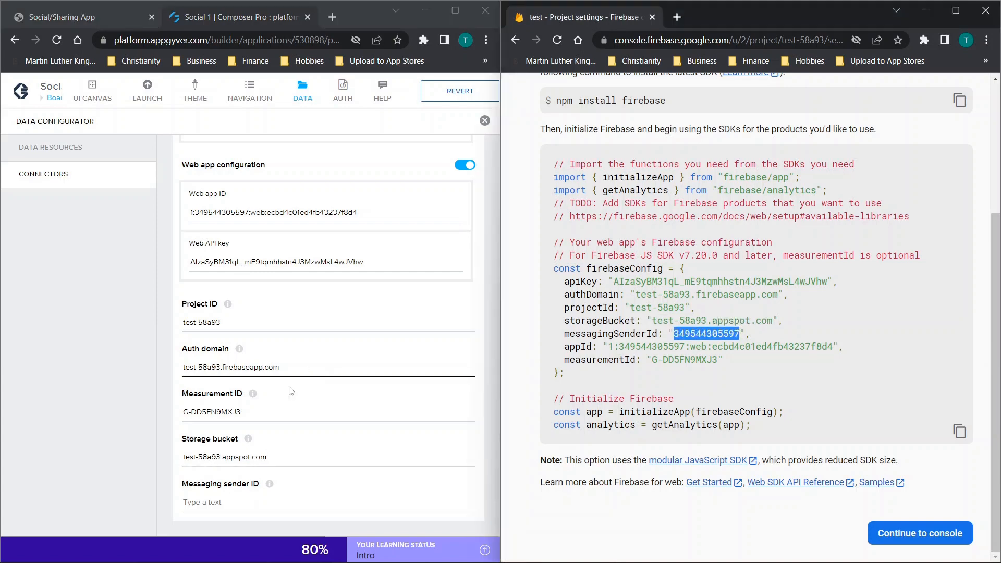
pyautogui.click(267, 500)
pyautogui.hotkey('ctrl', 'v')
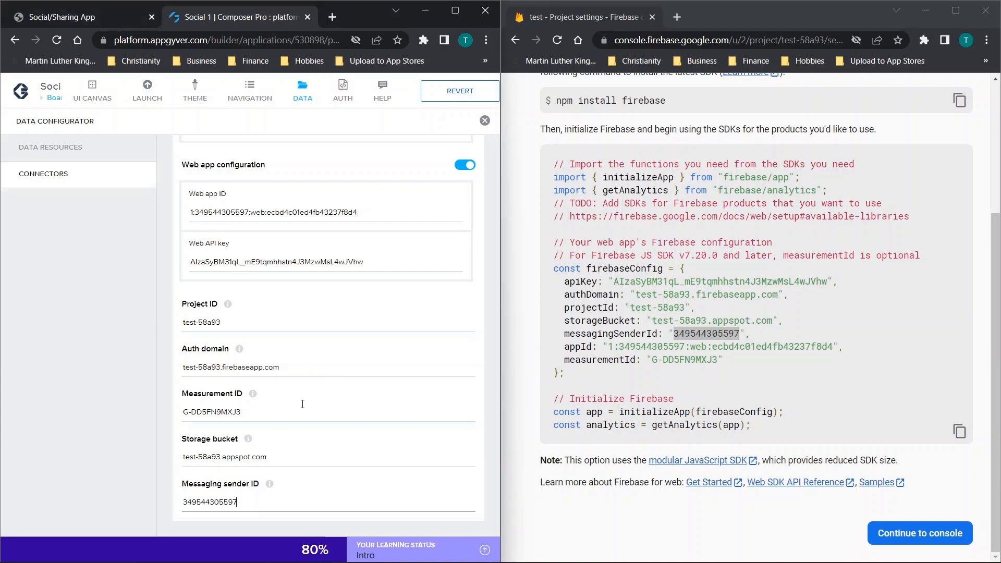
# - Maximize the Firebase window and leave the web app setup for the project's console
pyautogui.scroll(6, 381, 337)
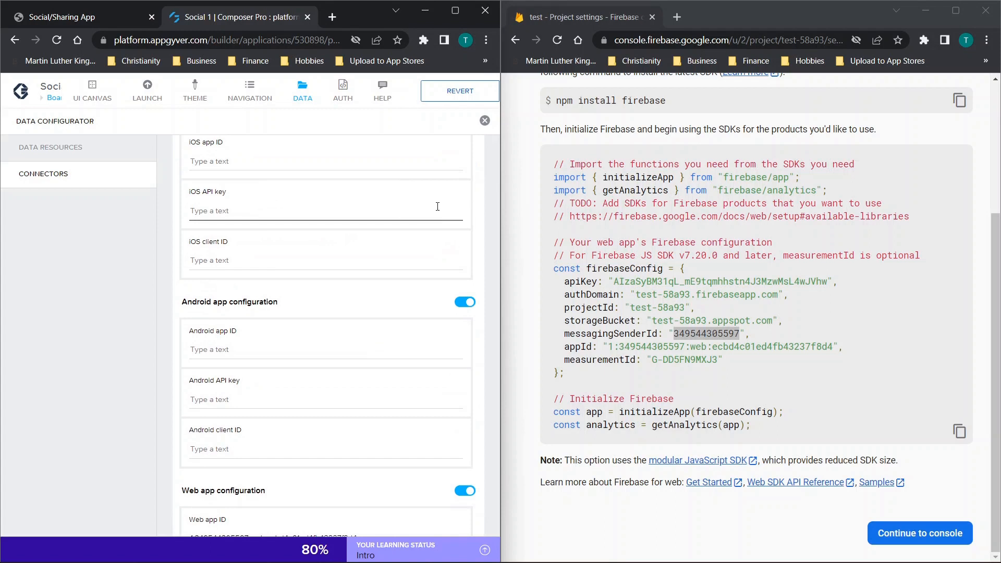
pyautogui.scroll(1, 370, 250)
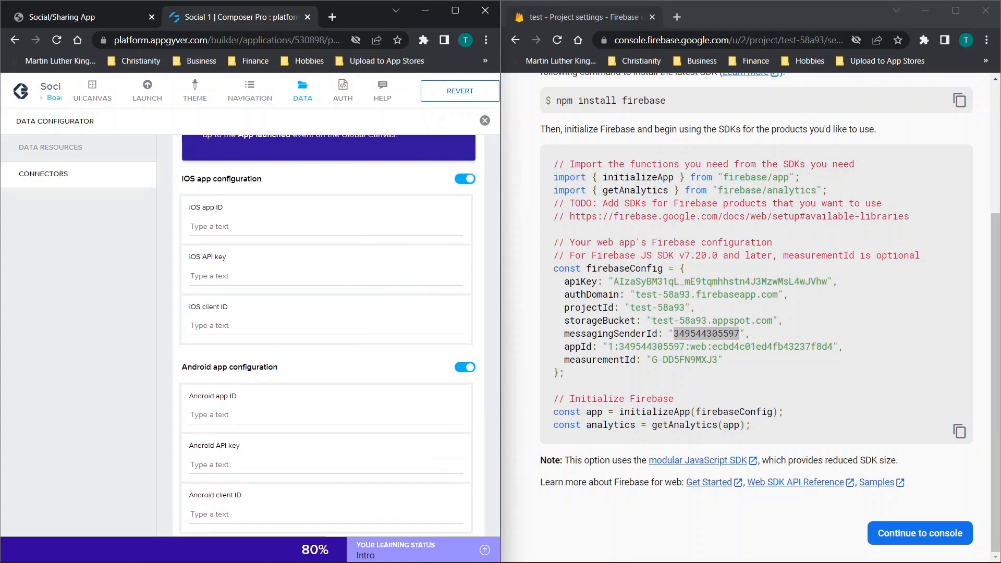
pyautogui.click(818, 273)
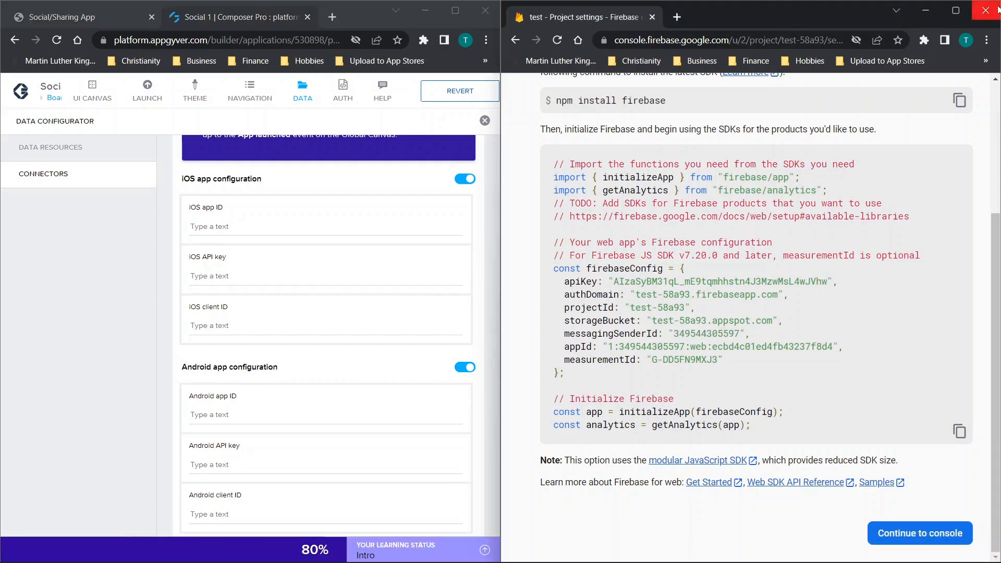
pyautogui.click(955, 10)
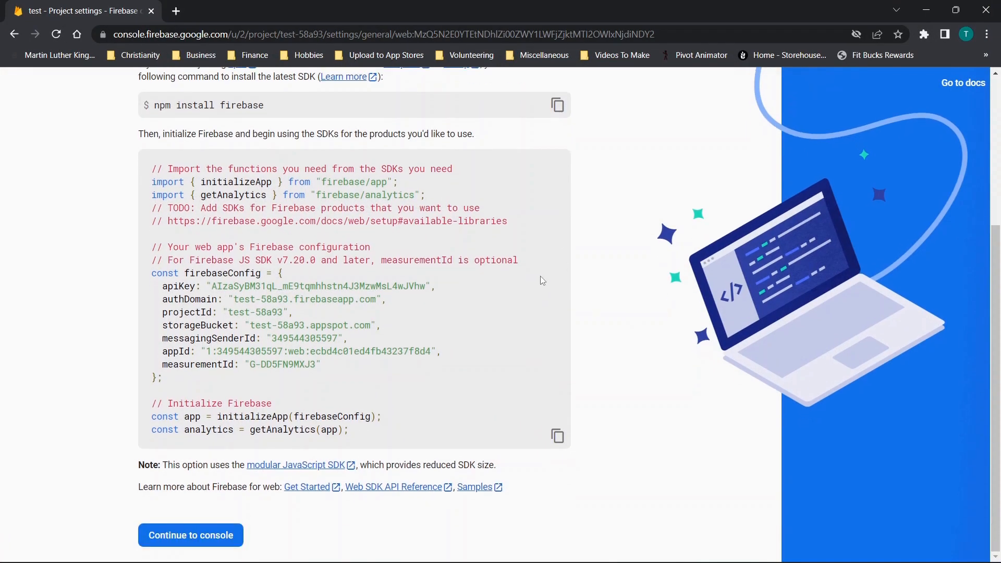
pyautogui.click(179, 536)
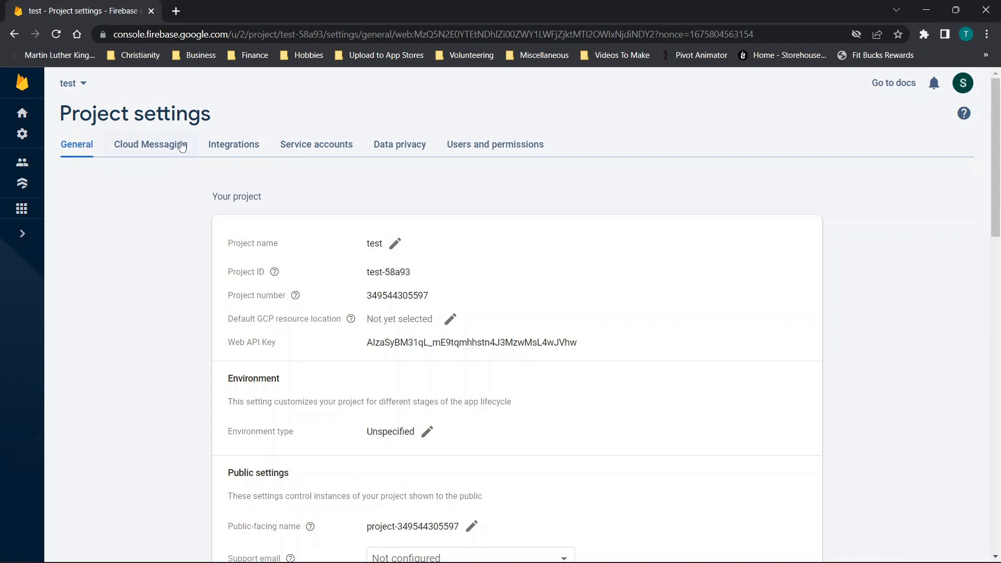
# - Register a new Android app in the Firebase project with package name com.company.test and nickname sfdsf
pyautogui.scroll(-6, 427, 307)
pyautogui.scroll(-4, 428, 308)
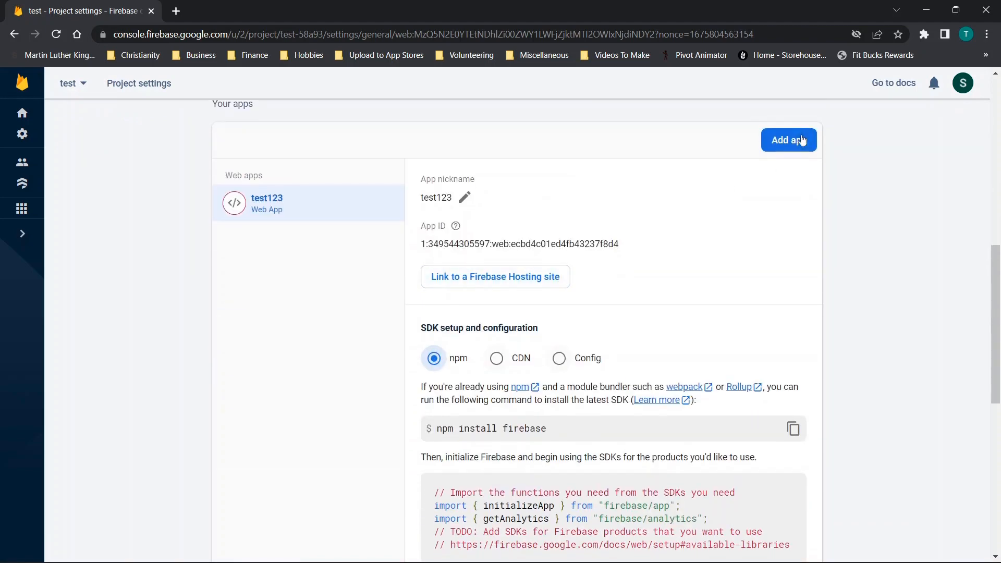
pyautogui.click(784, 150)
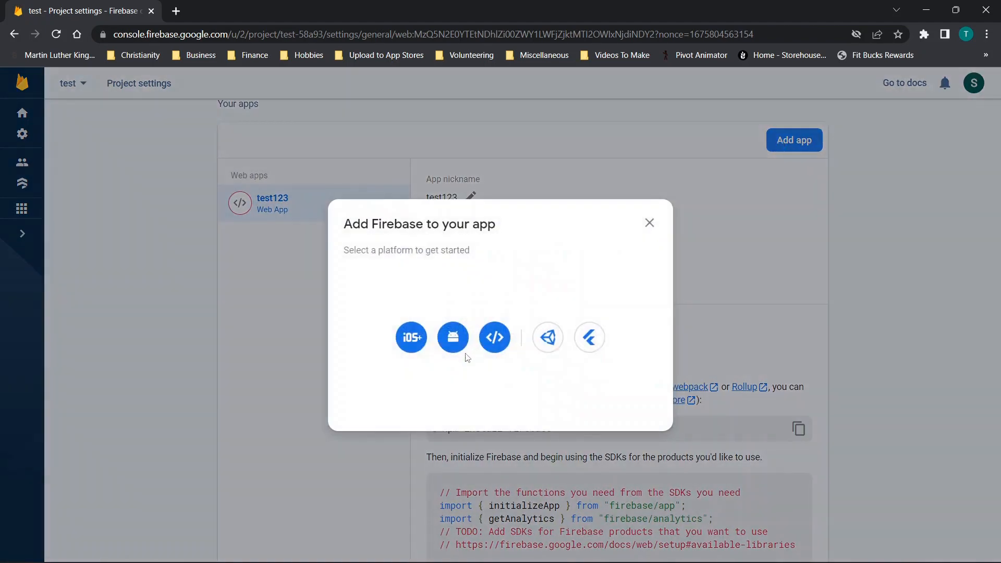
pyautogui.click(453, 339)
pyautogui.click(225, 219)
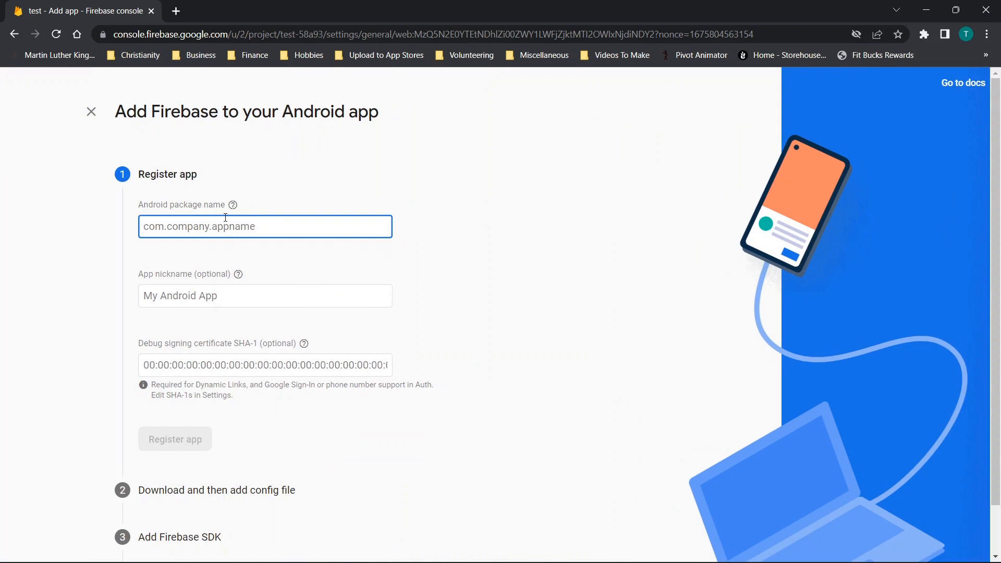
pyautogui.write('com.company.test')
pyautogui.click(225, 294)
pyautogui.write('sfdsf')
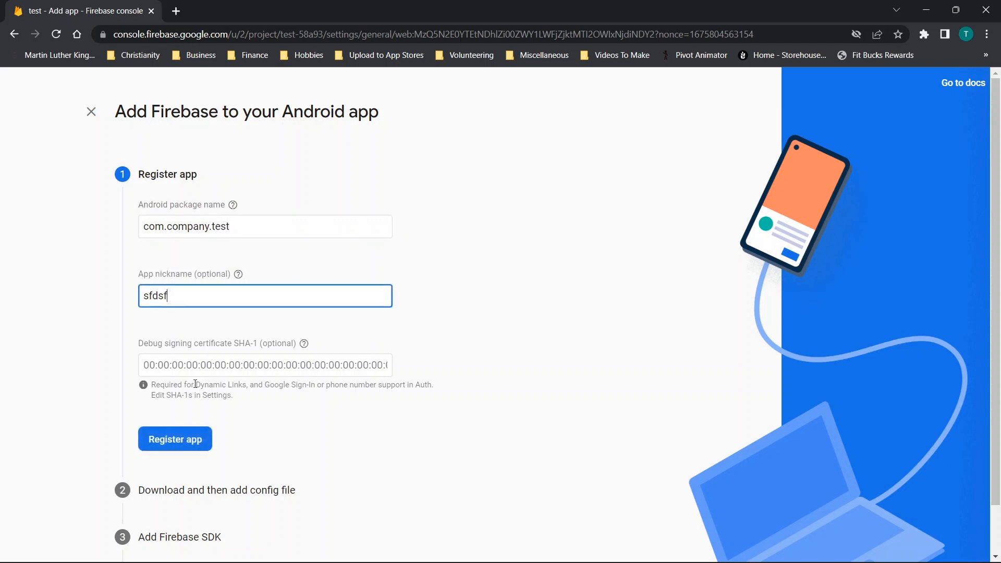
pyautogui.click(198, 439)
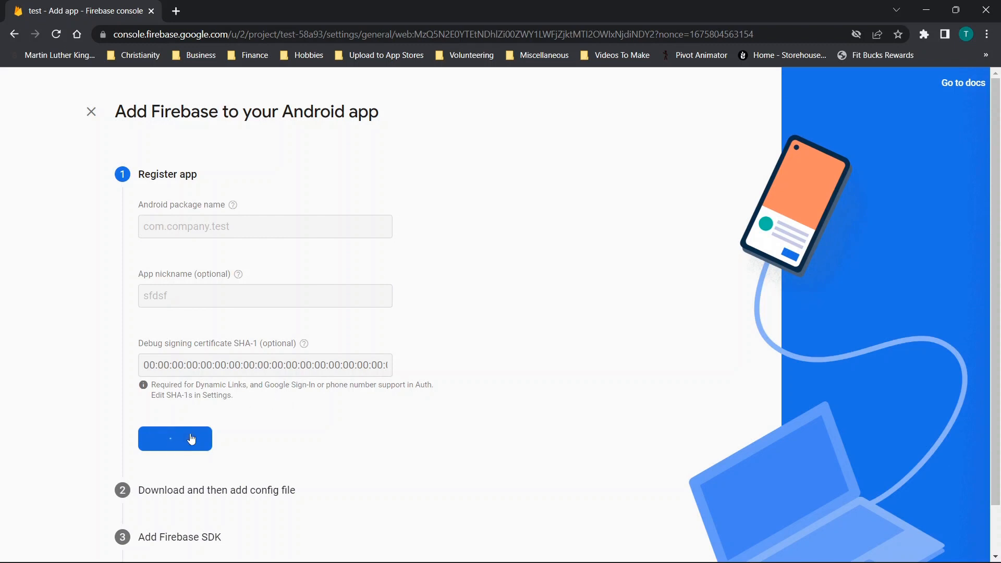
# - Download the Android app's google-services.json config file and finish the remaining setup stages, returning to the project console
pyautogui.click(249, 218)
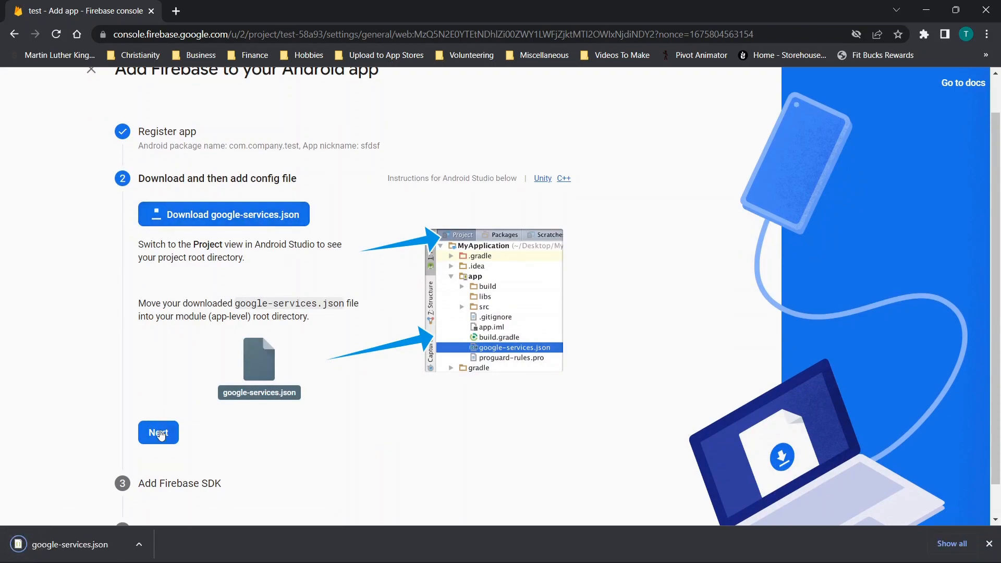
pyautogui.click(158, 432)
pyautogui.scroll(-9, 219, 243)
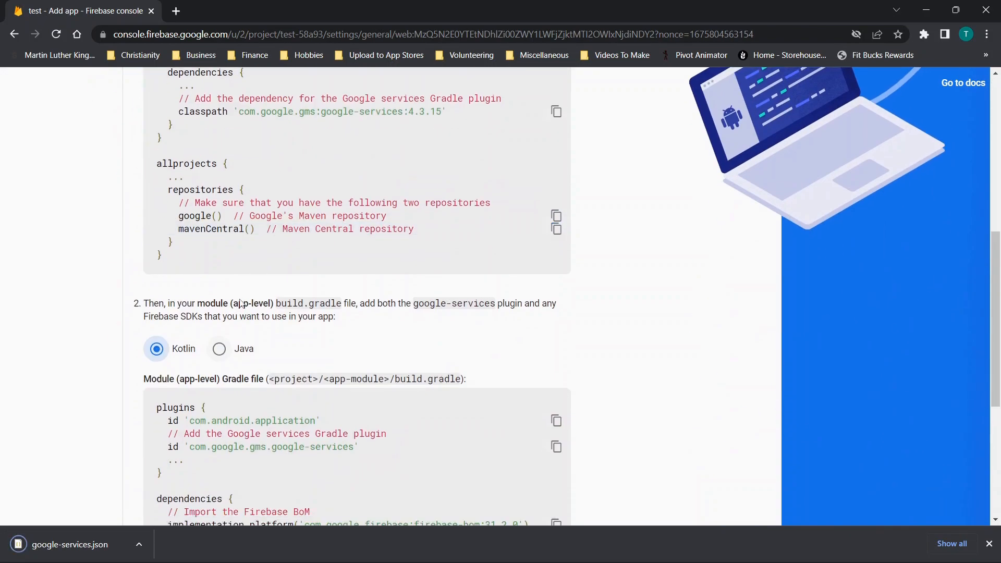
pyautogui.click(225, 436)
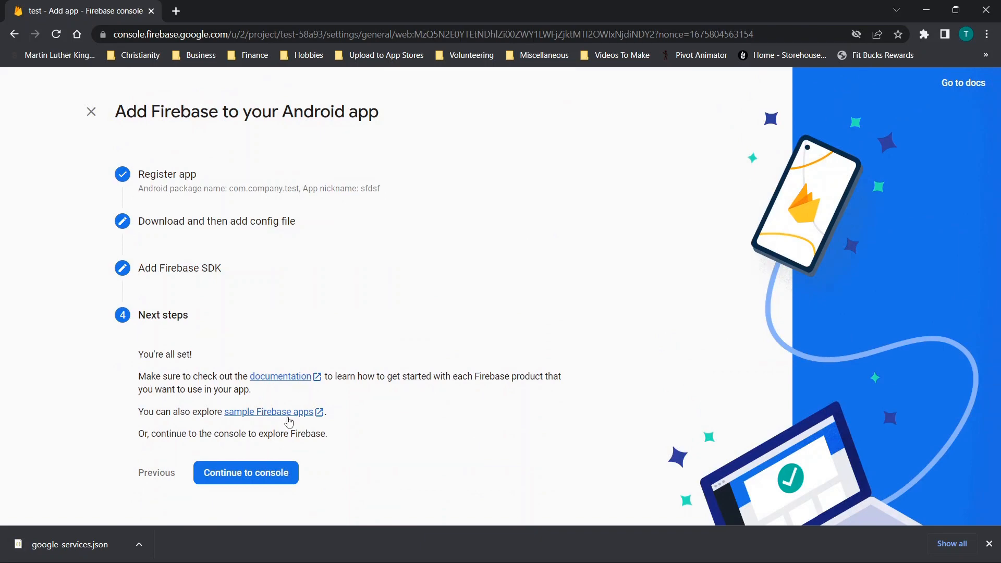
pyautogui.click(245, 475)
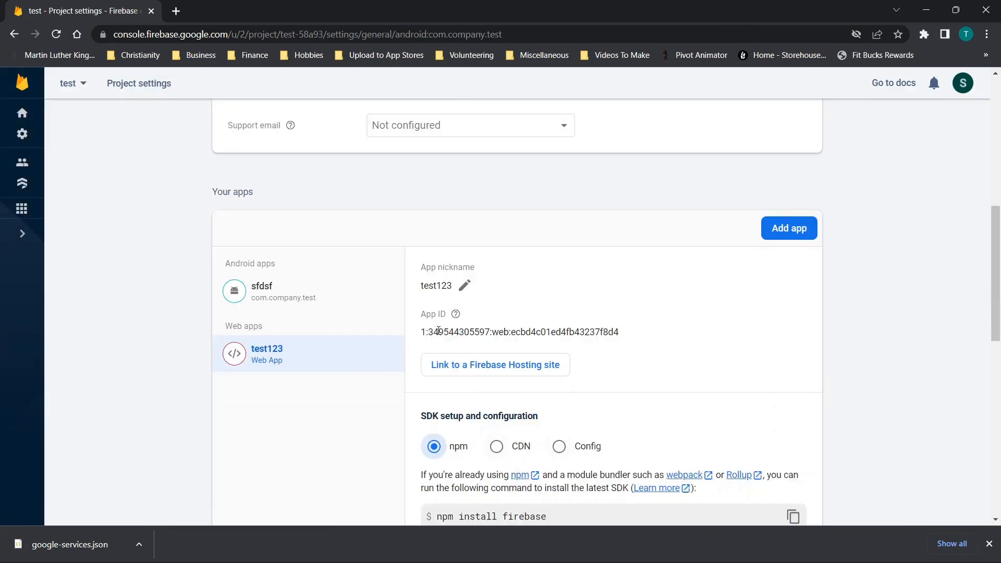
# - Select the sfdsf Android app, switch to google-services.json in Visual Studio Code and place its window beside the AppGyver connector
pyautogui.scroll(-3, 365, 234)
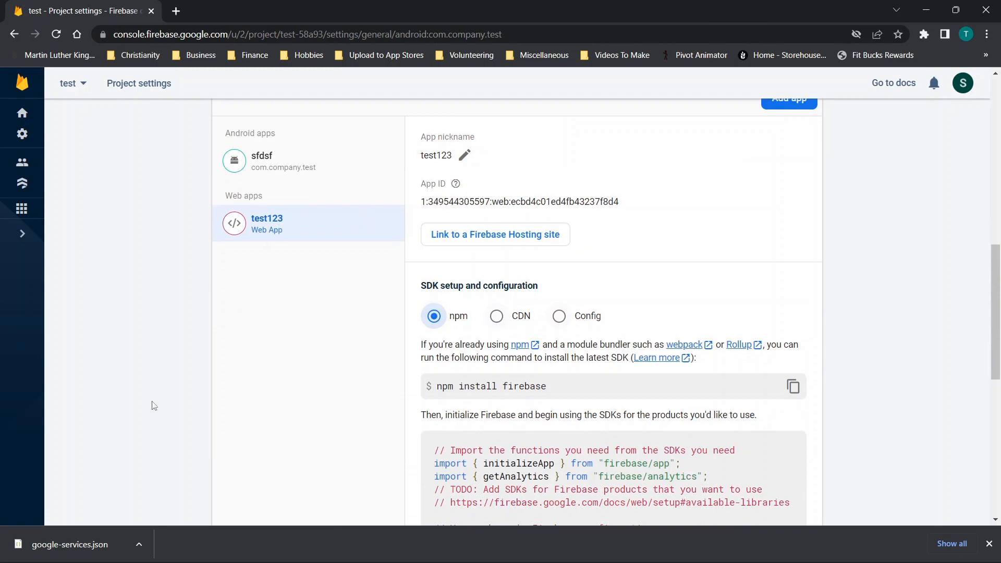
pyautogui.click(263, 161)
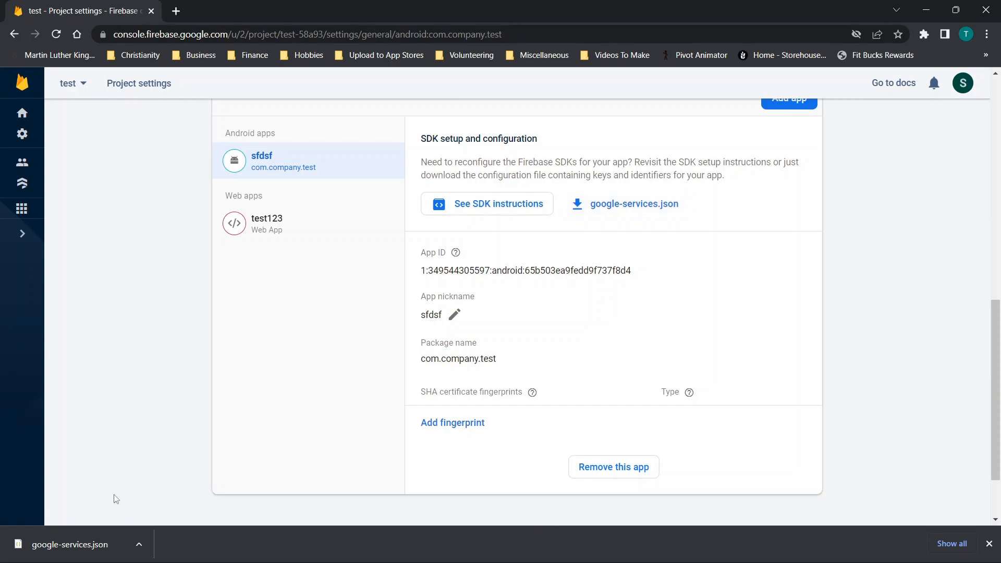
pyautogui.moveTo(371, 7); pyautogui.dragTo(1000, 99)
pyautogui.click(594, 543)
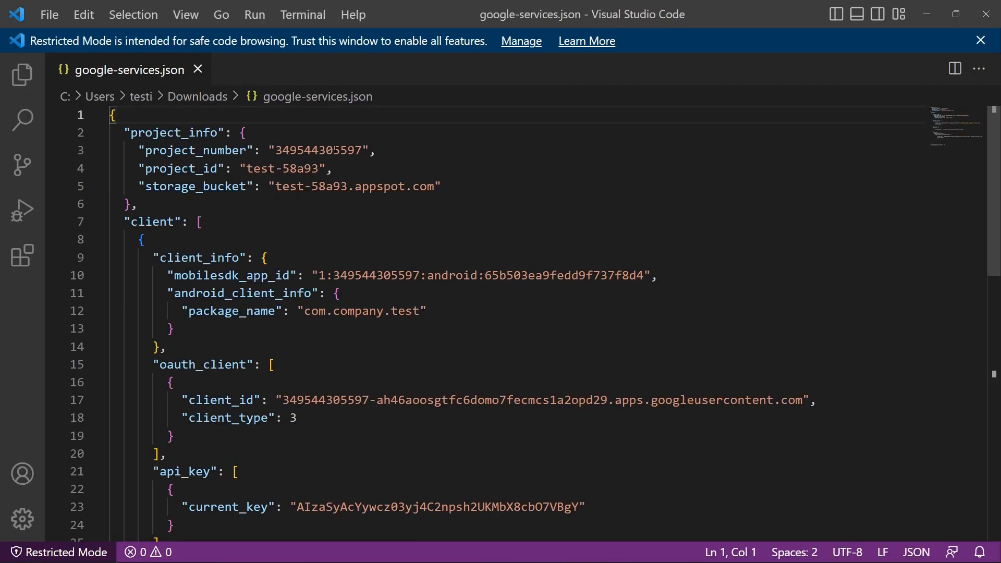
pyautogui.moveTo(412, 6); pyautogui.dragTo(709, 36)
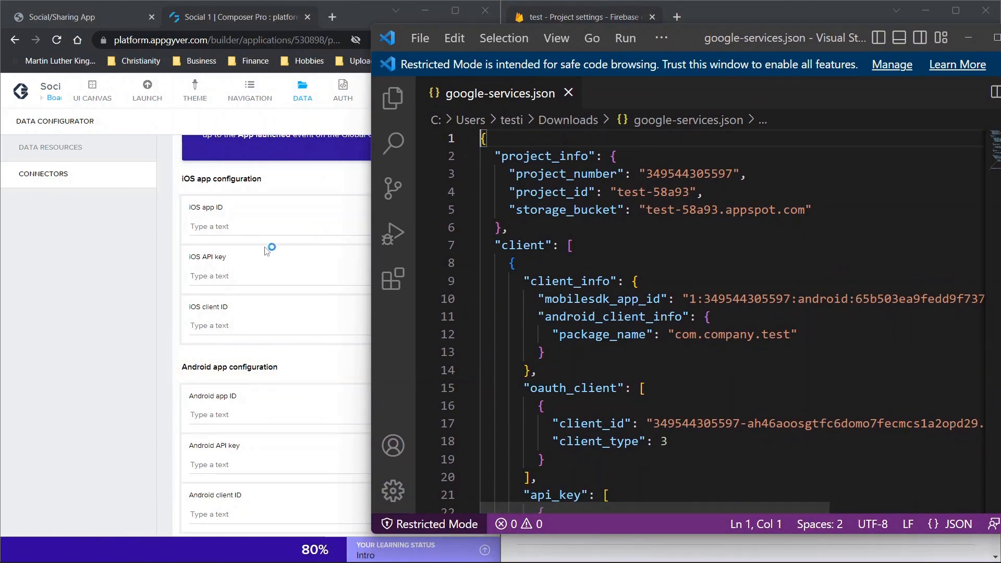
# - Check the connector's Android configuration fields and search google-services.json for "app" and "api"
pyautogui.scroll(2, 219, 231)
pyautogui.scroll(3, 219, 231)
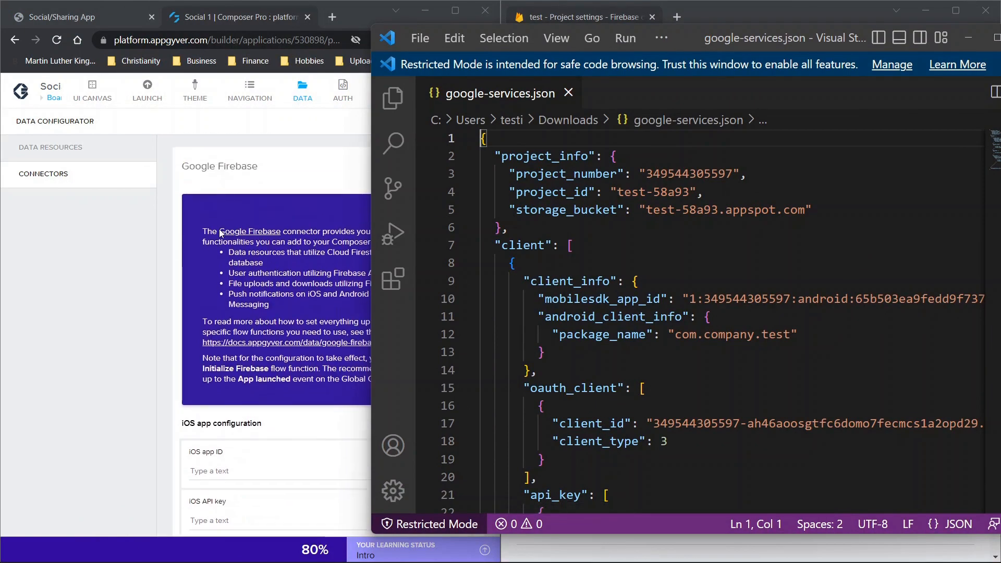
pyautogui.scroll(-9, 224, 208)
pyautogui.click(588, 210)
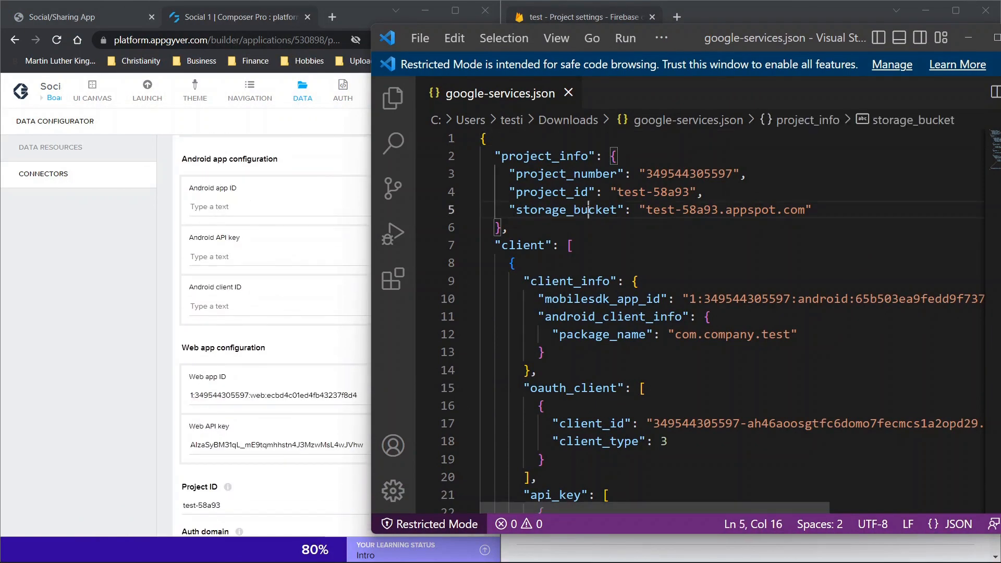
pyautogui.hotkey('ctrl', 'f')
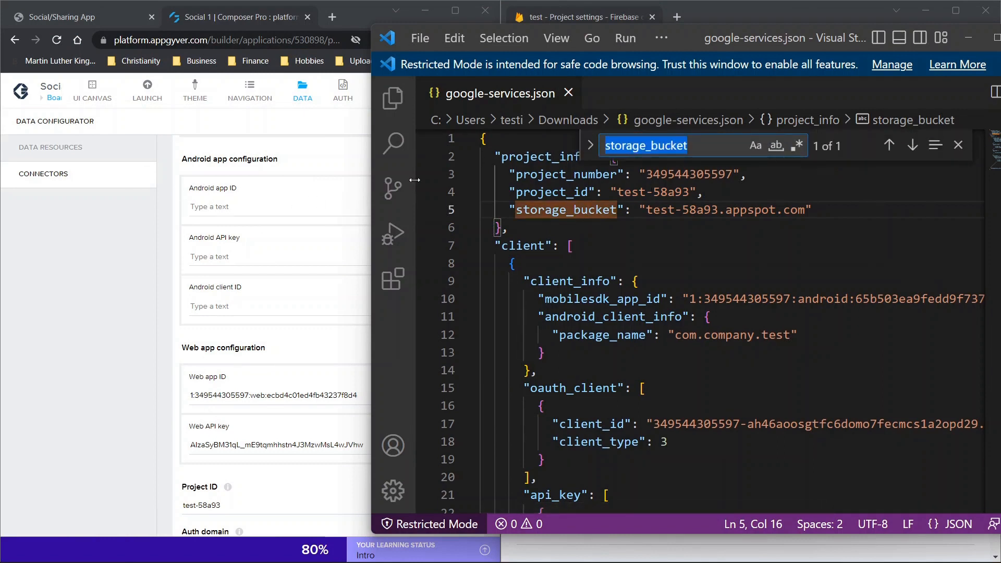
pyautogui.write('app')
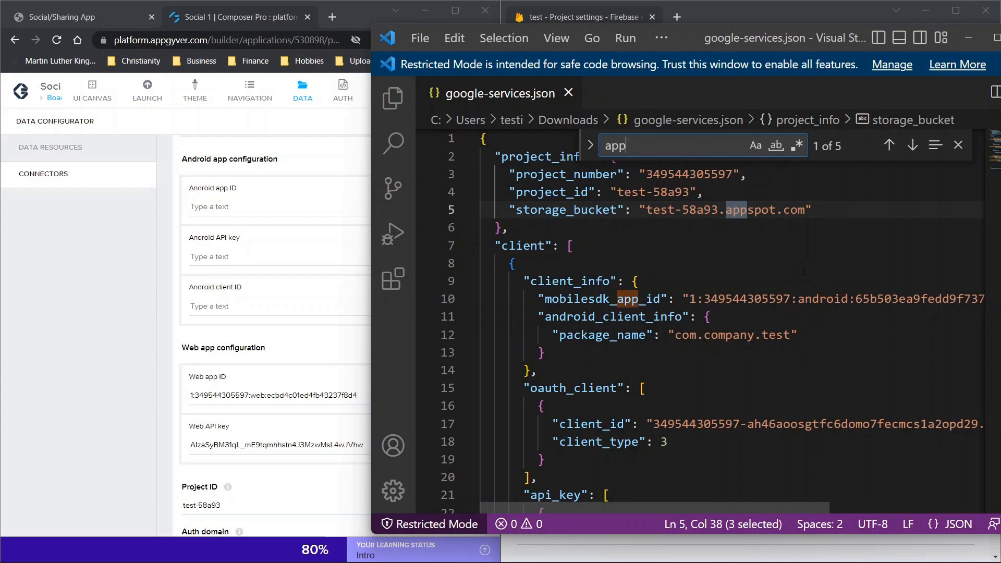
pyautogui.press('BackSpace')
pyautogui.write('i')
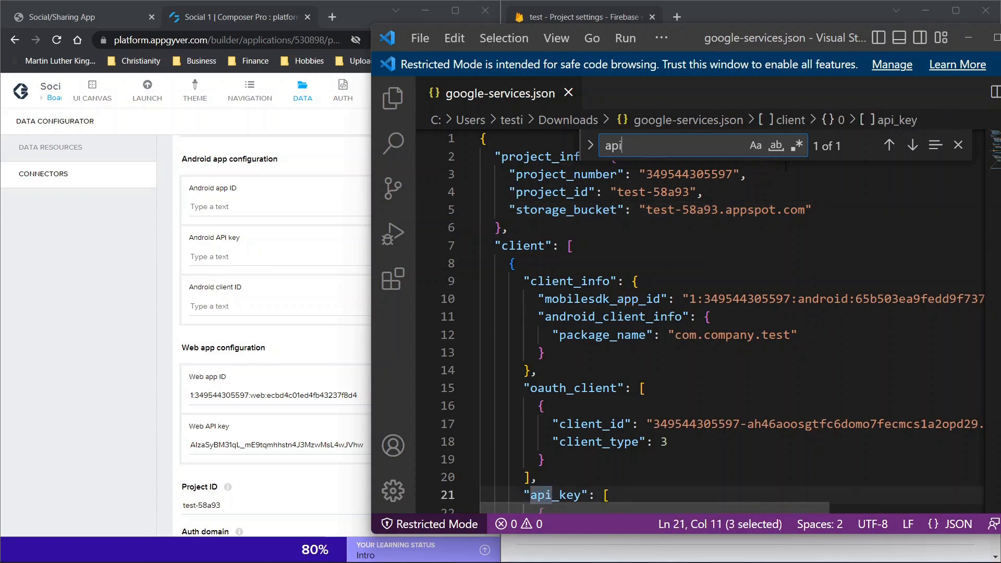
# - Highlight the current_key value under api_key and the client_id under oauth_client in google-services.json
pyautogui.scroll(-3, 686, 278)
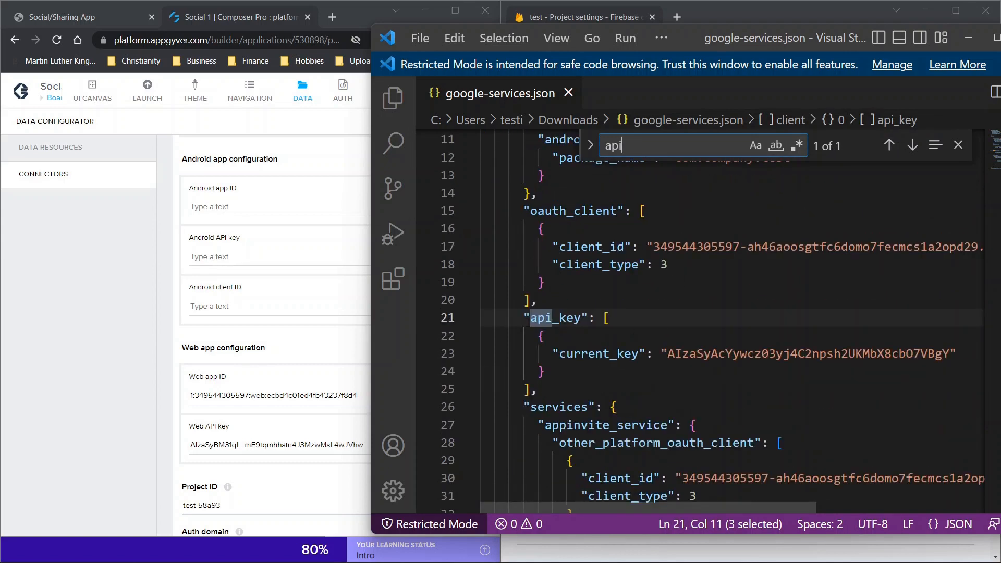
pyautogui.moveTo(668, 354); pyautogui.dragTo(951, 353)
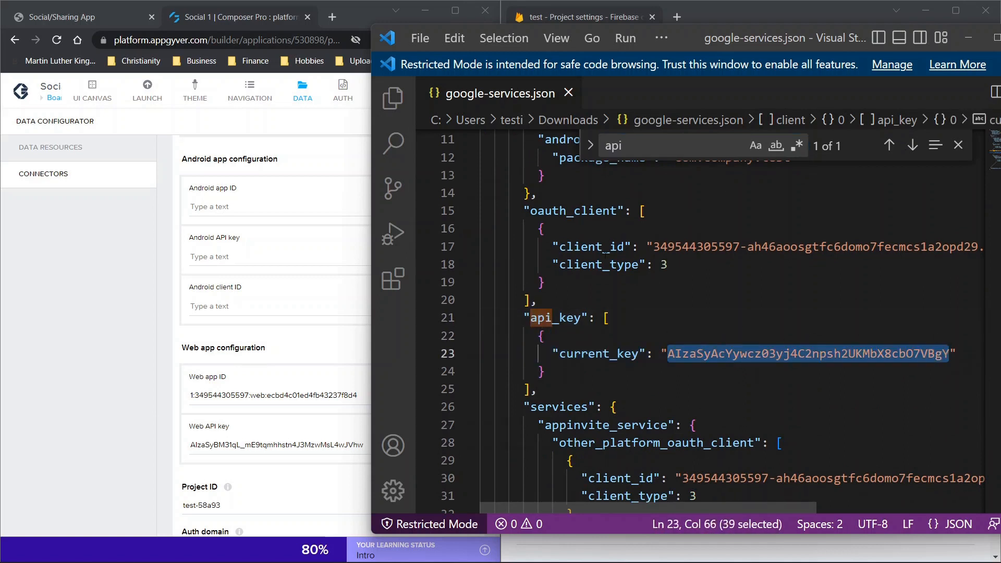
pyautogui.moveTo(661, 246); pyautogui.dragTo(894, 231)
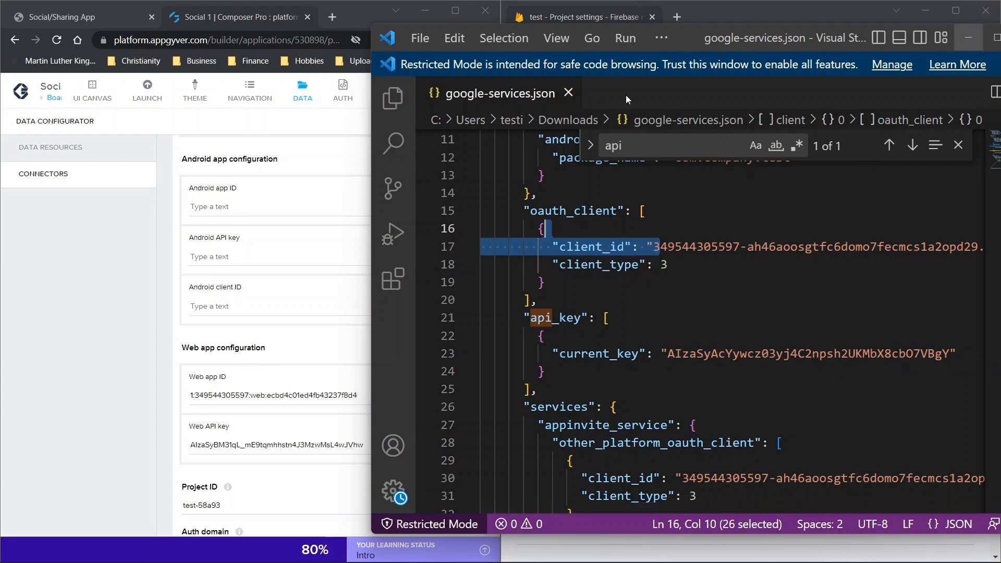
# - Put away the google-services.json editor window and turn off Android app configuration in the AppGyver Firebase connector
pyautogui.click(997, 38)
pyautogui.click(973, 15)
pyautogui.click(465, 159)
pyautogui.scroll(4, 465, 198)
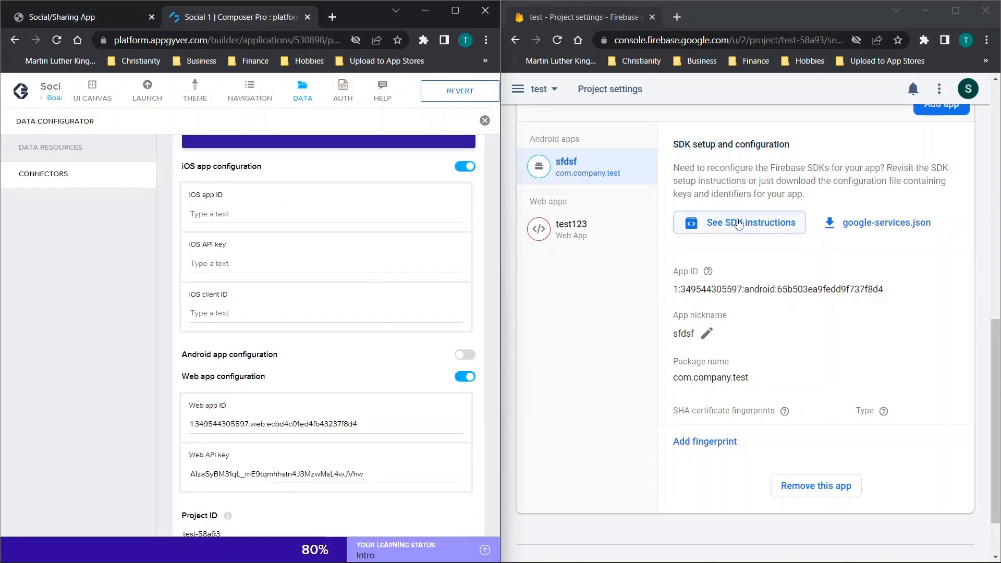
# - Start adding an Apple app to the Firebase project with bundle ID com.company.testing
pyautogui.scroll(1, 749, 226)
pyautogui.click(942, 169)
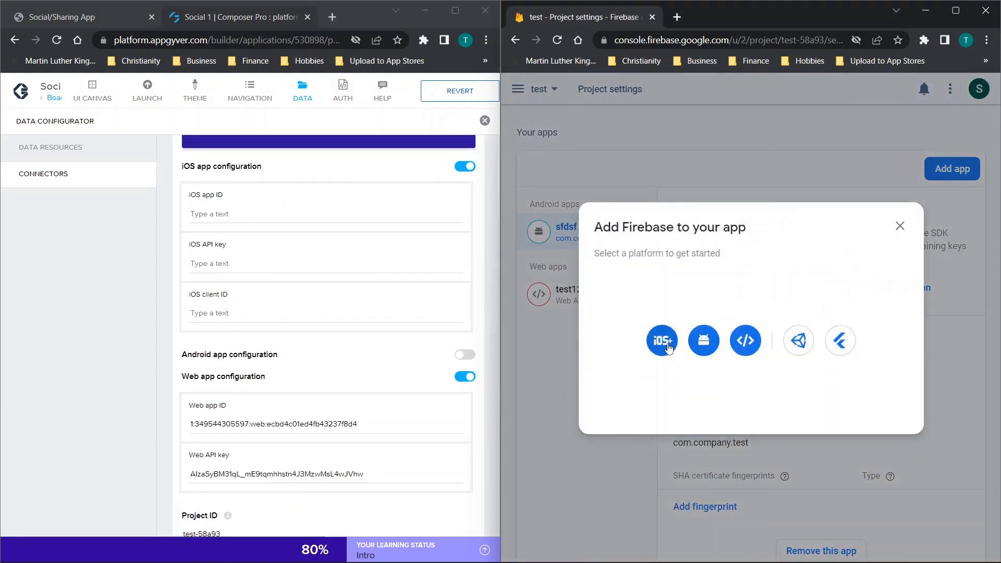
pyautogui.click(662, 340)
pyautogui.click(618, 188)
pyautogui.write('com.company')
pyautogui.write('.tes')
pyautogui.write('ng')
pyautogui.press('BackSpace')
pyautogui.press('BackSpace')
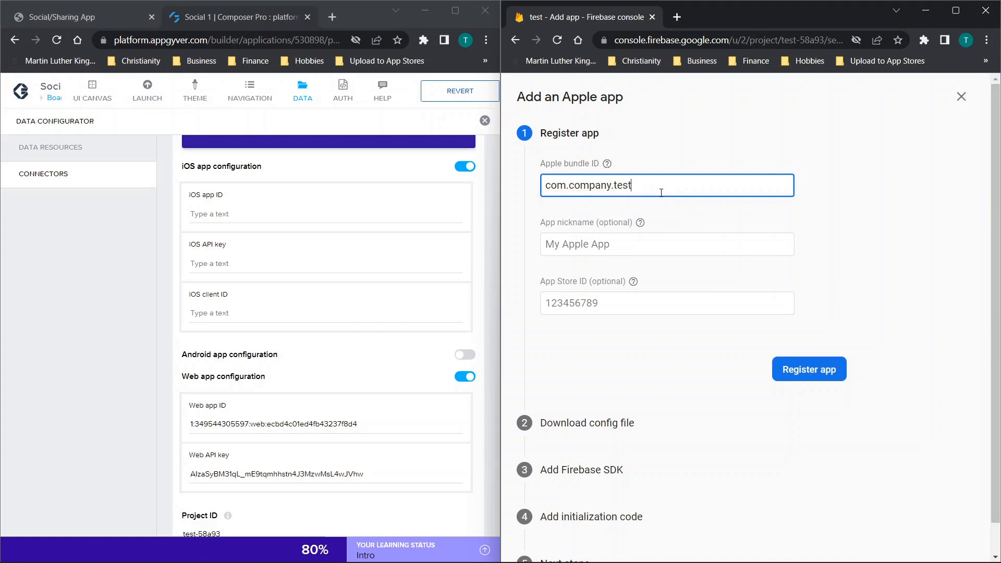
# - Set the Apple app's nickname to dfdsf and register the app
pyautogui.click(622, 236)
pyautogui.write('dfdsf')
pyautogui.press('Tab')
pyautogui.click(807, 365)
pyautogui.scroll(-1, 689, 354)
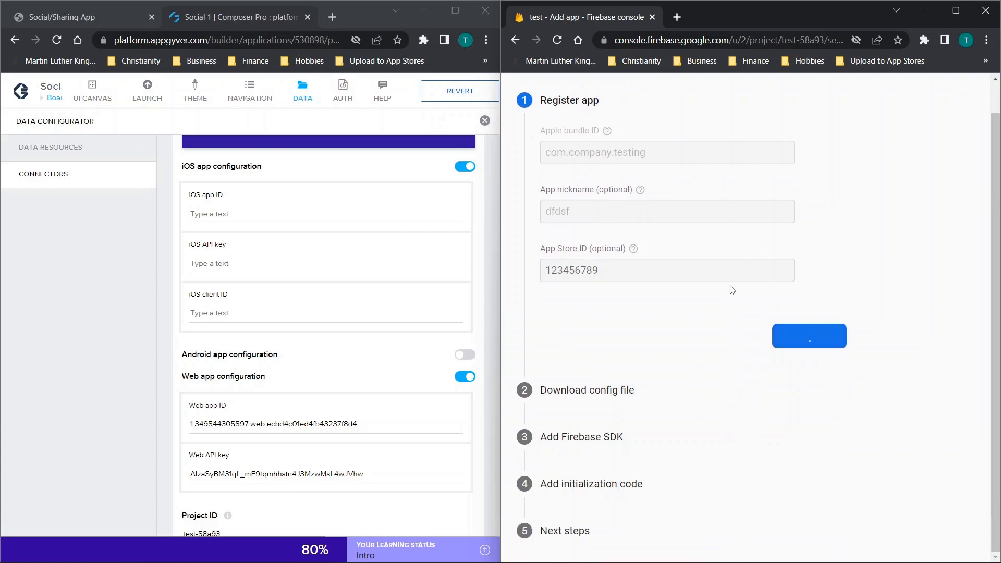
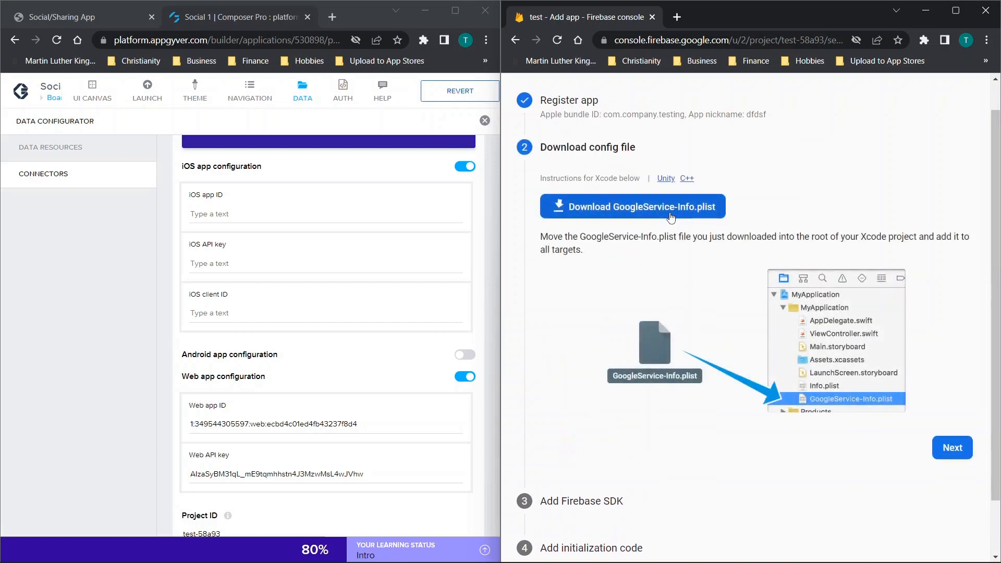
# - Download GoogleService-Info.plist and complete the remaining Apple app setup stages, continuing to the Firebase console
pyautogui.click(671, 207)
pyautogui.scroll(-2, 936, 380)
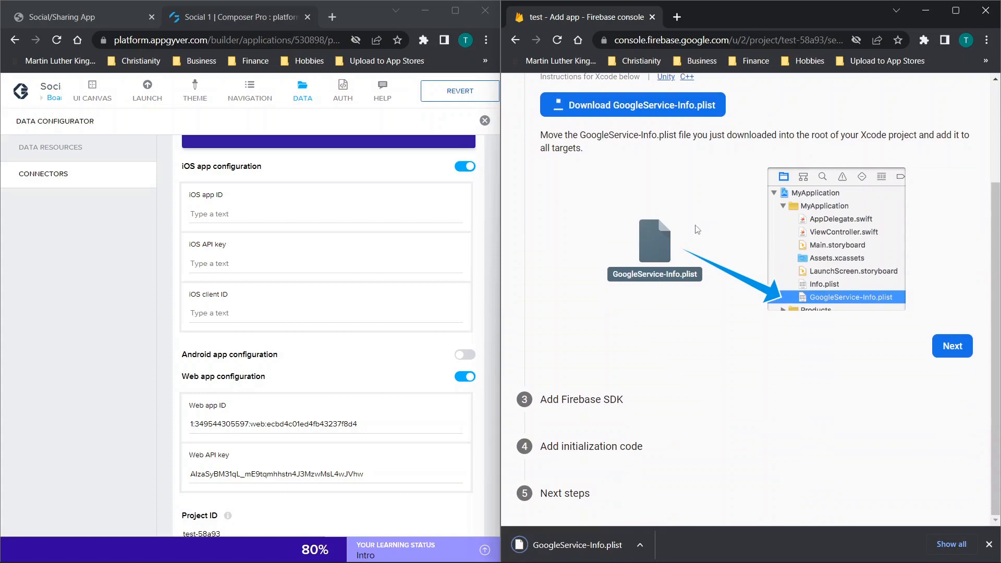
pyautogui.click(949, 349)
pyautogui.scroll(-3, 728, 287)
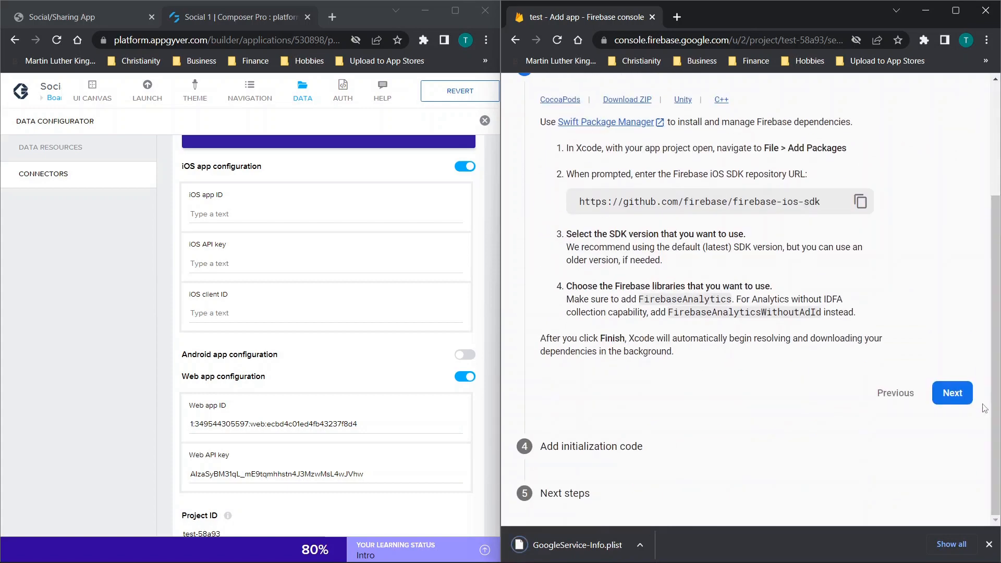
pyautogui.scroll(3, 729, 287)
pyautogui.scroll(-3, 729, 287)
pyautogui.click(950, 391)
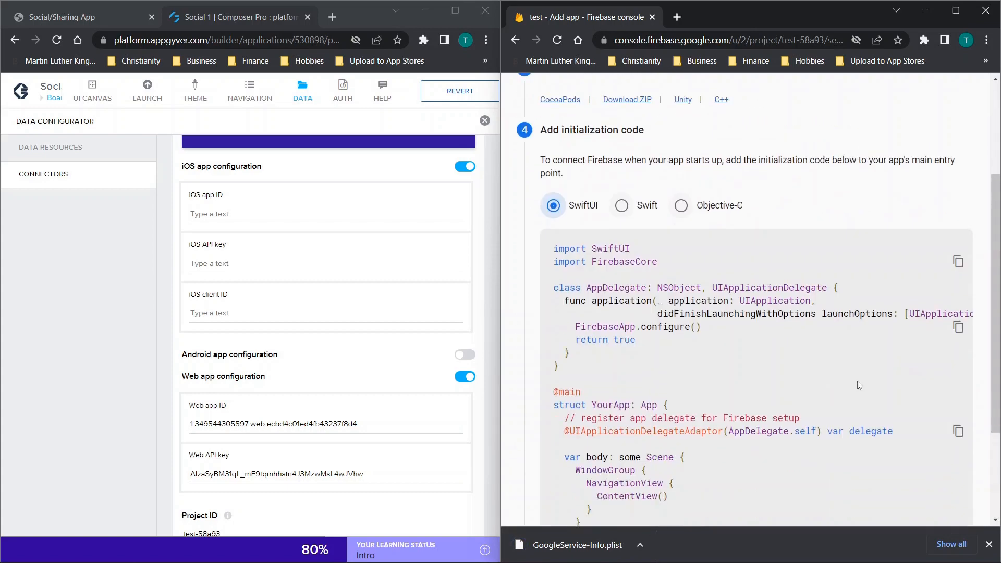
pyautogui.scroll(-4, 883, 335)
pyautogui.click(950, 439)
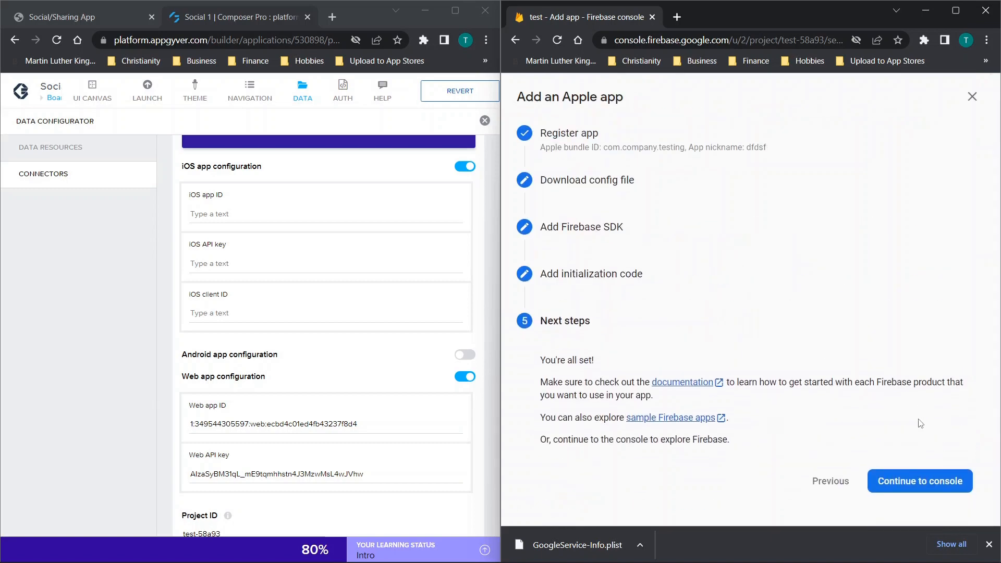
pyautogui.click(909, 480)
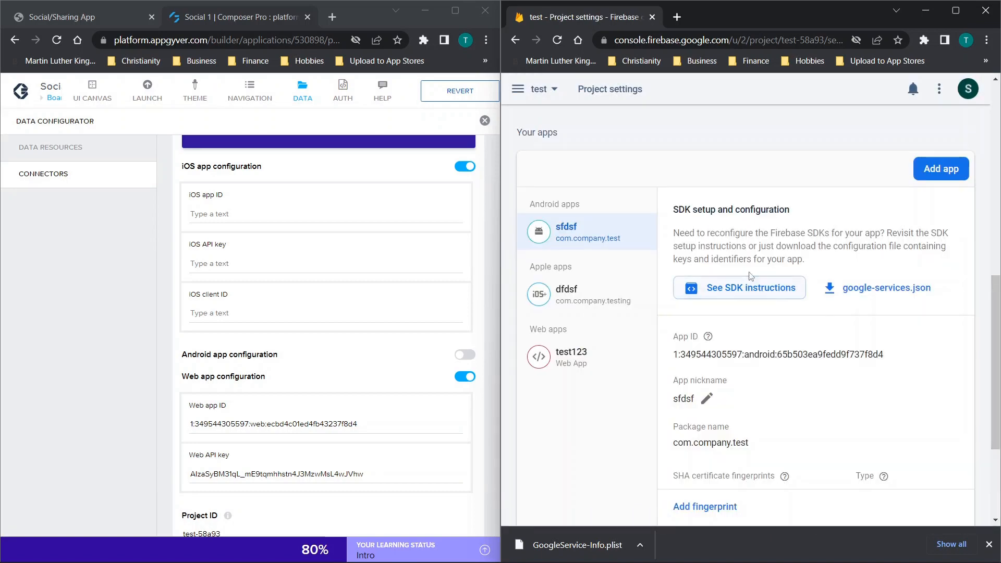
# - Select the Apple app dfdsf and open the downloaded GoogleService-Info.plist in Visual Studio Code, closing the release notes
pyautogui.click(559, 308)
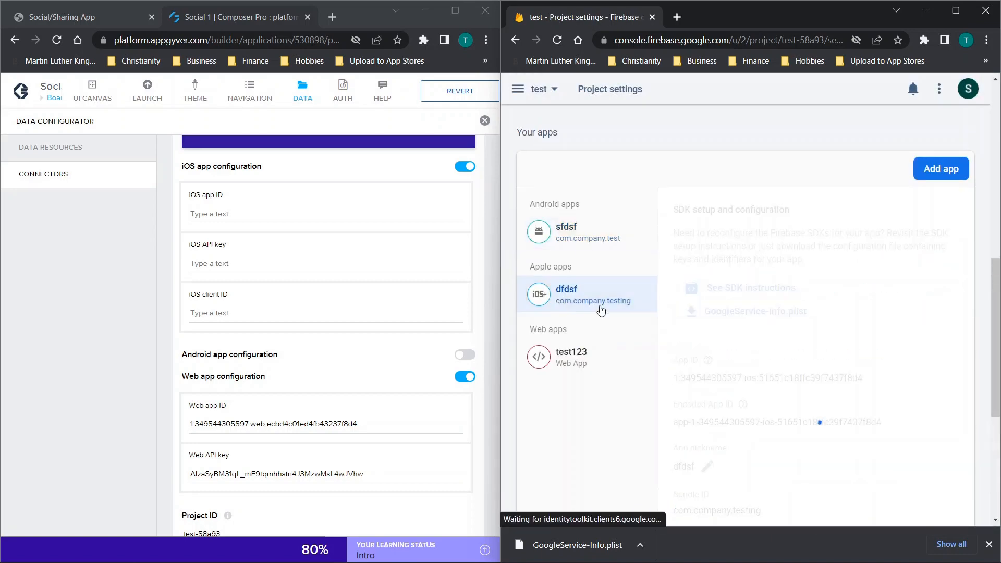
pyautogui.click(617, 536)
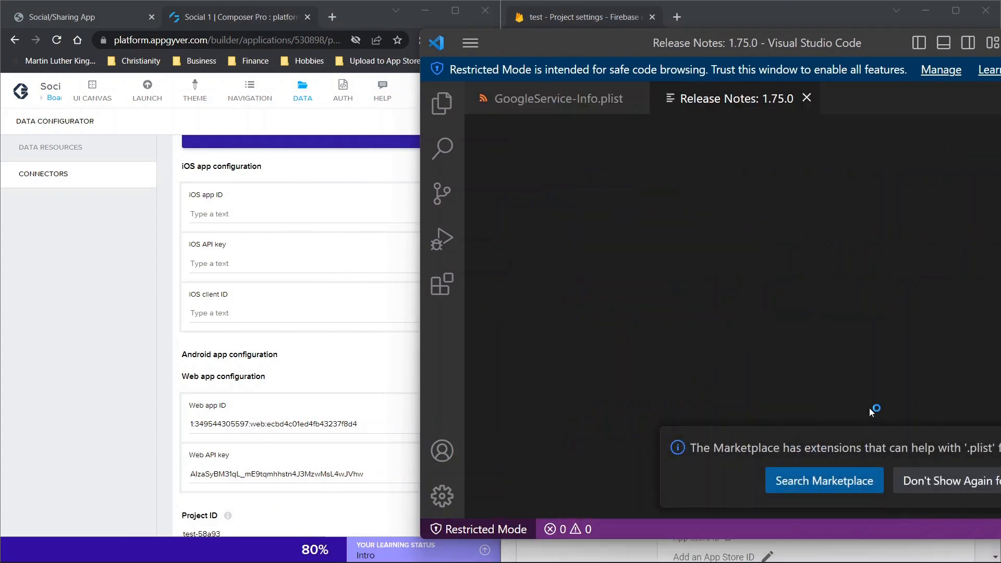
pyautogui.click(807, 98)
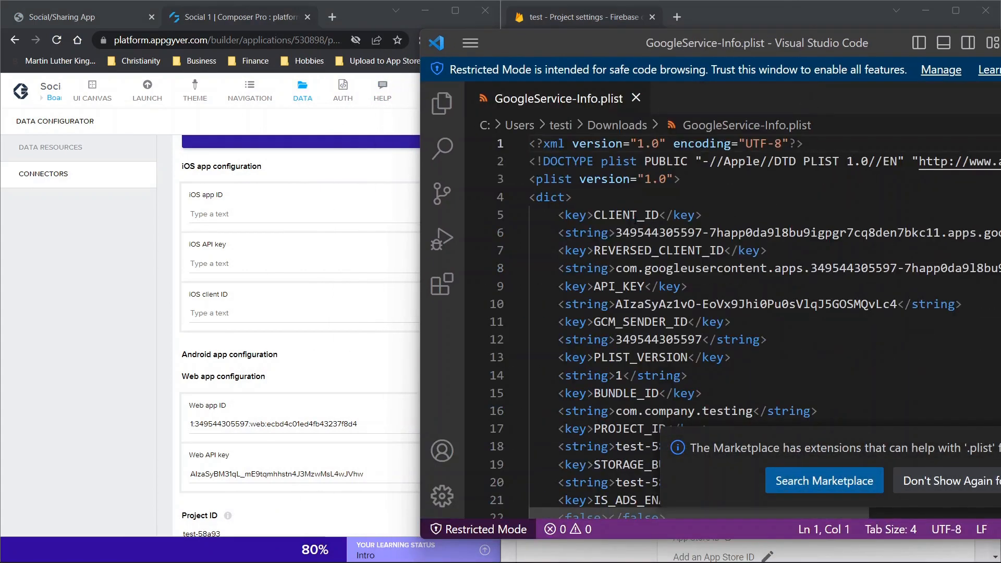
# - Locate the CLIENT_ID key and its string value in GoogleService-Info.plist
pyautogui.click(631, 215)
pyautogui.click(609, 215)
pyautogui.doubleClick(608, 215)
pyautogui.moveTo(637, 232); pyautogui.dragTo(703, 232)
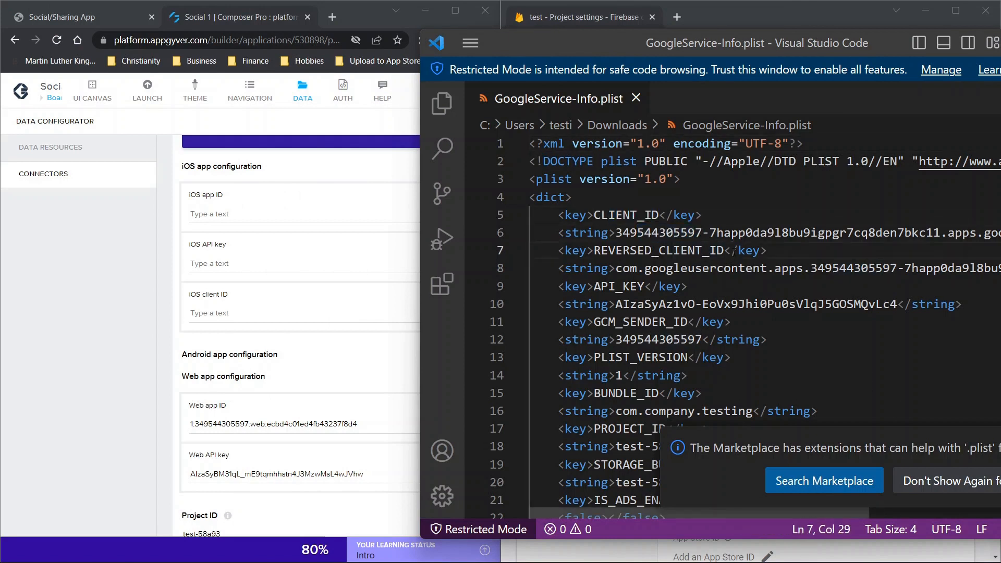
# - Search GoogleService-Info.plist for "id" and "api", and highlight the value under API_KEY
pyautogui.hotkey('ctrl', 'f')
pyautogui.write('id')
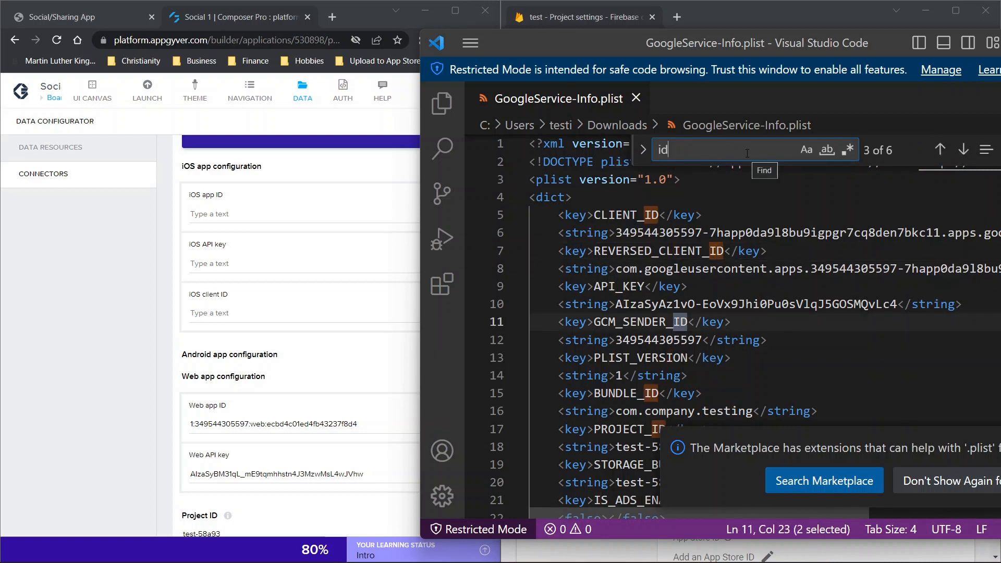
pyautogui.press('BackSpace')
pyautogui.press('BackSpace')
pyautogui.write('api')
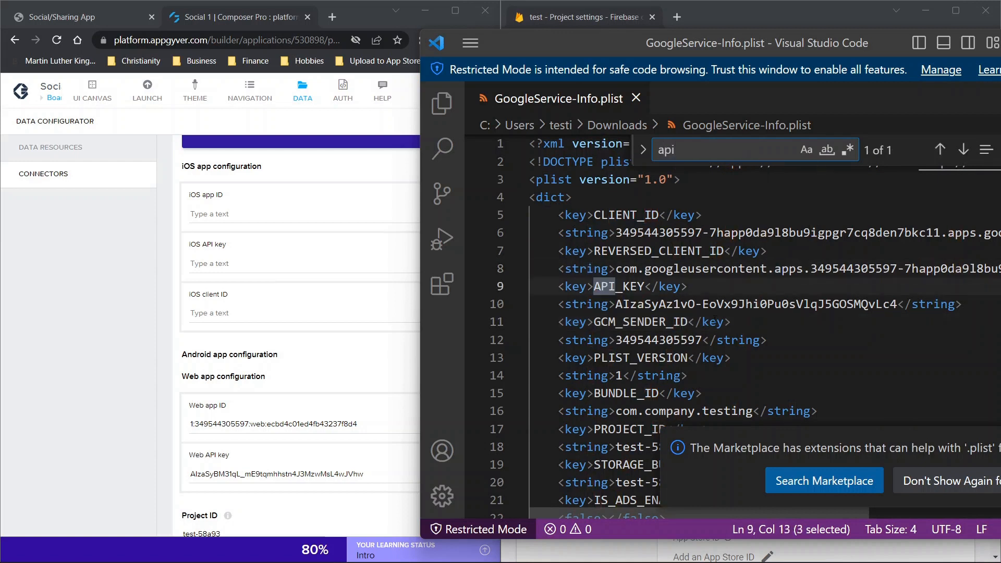
pyautogui.moveTo(623, 304); pyautogui.dragTo(897, 304)
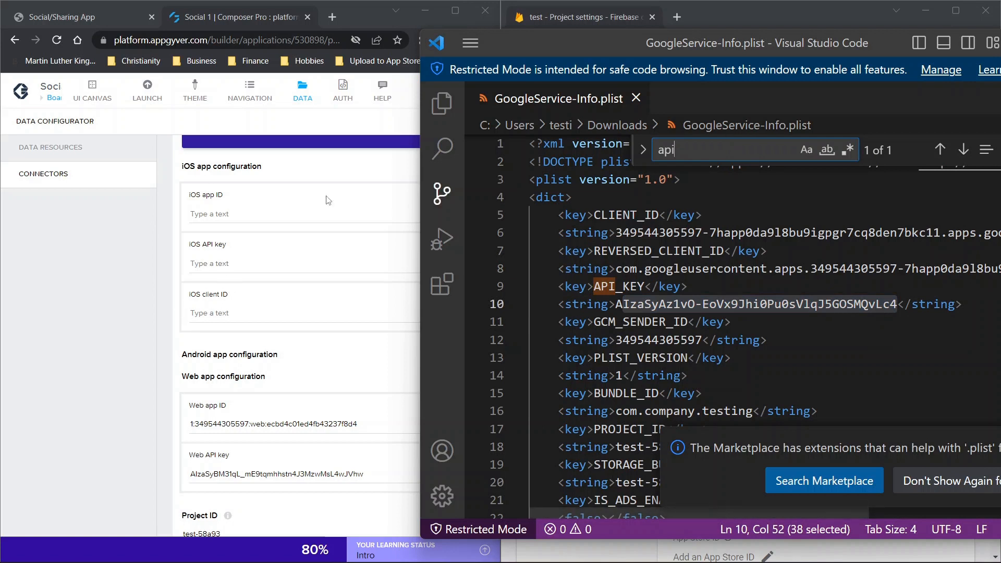
# - Match the connector's iOS fields against the plist by highlighting the CLIENT_ID key name
pyautogui.click(197, 214)
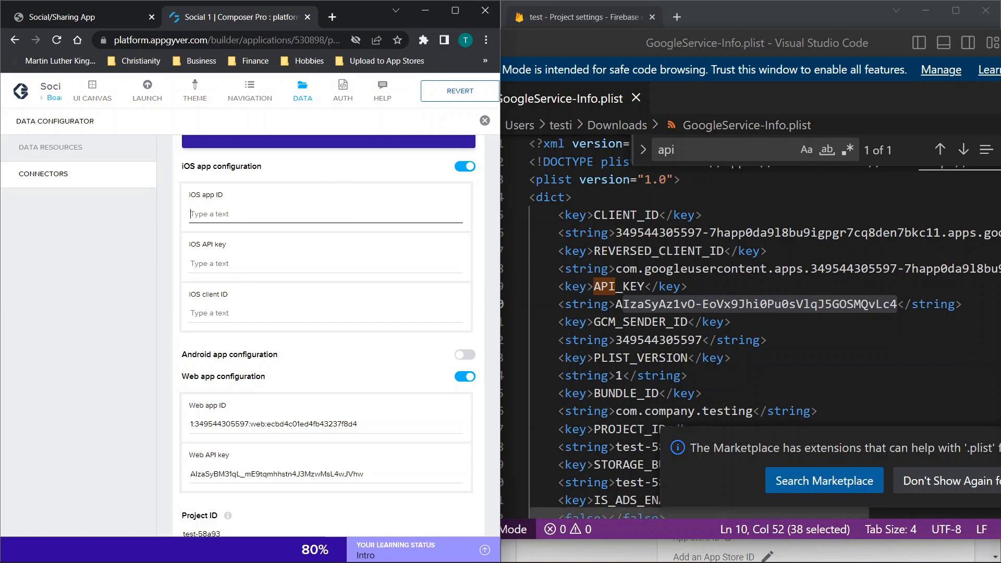
pyautogui.click(599, 215)
pyautogui.moveTo(600, 215); pyautogui.dragTo(659, 215)
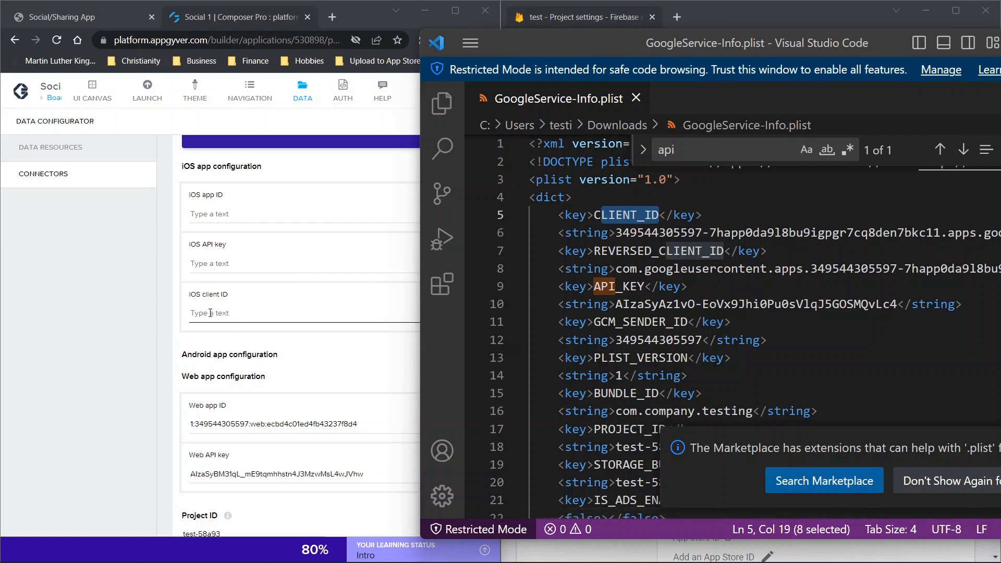
# - Search GoogleService-Info.plist for "app" and look through the file for the Google app ID entry
pyautogui.doubleClick(662, 150)
pyautogui.write('app')
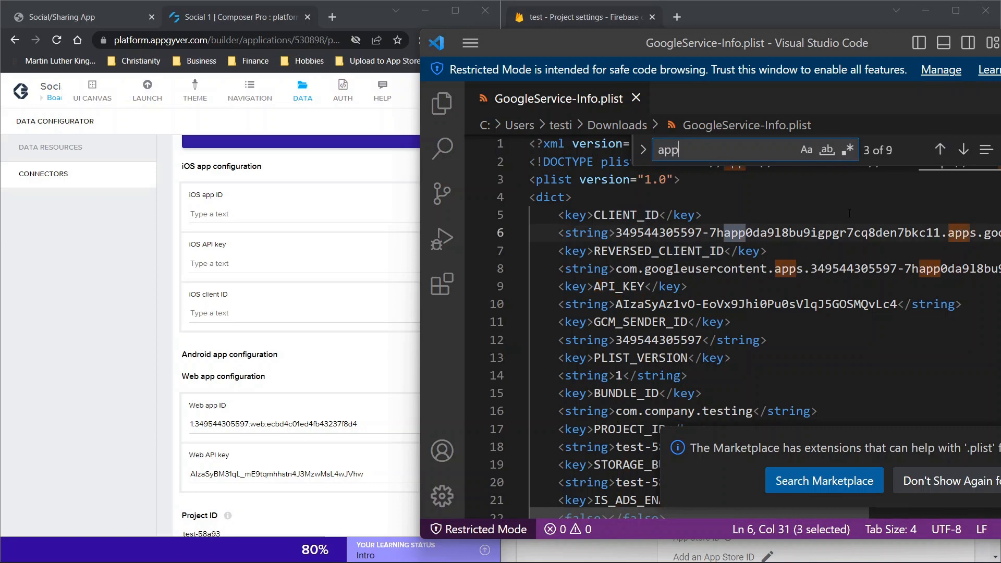
pyautogui.scroll(-4, 754, 282)
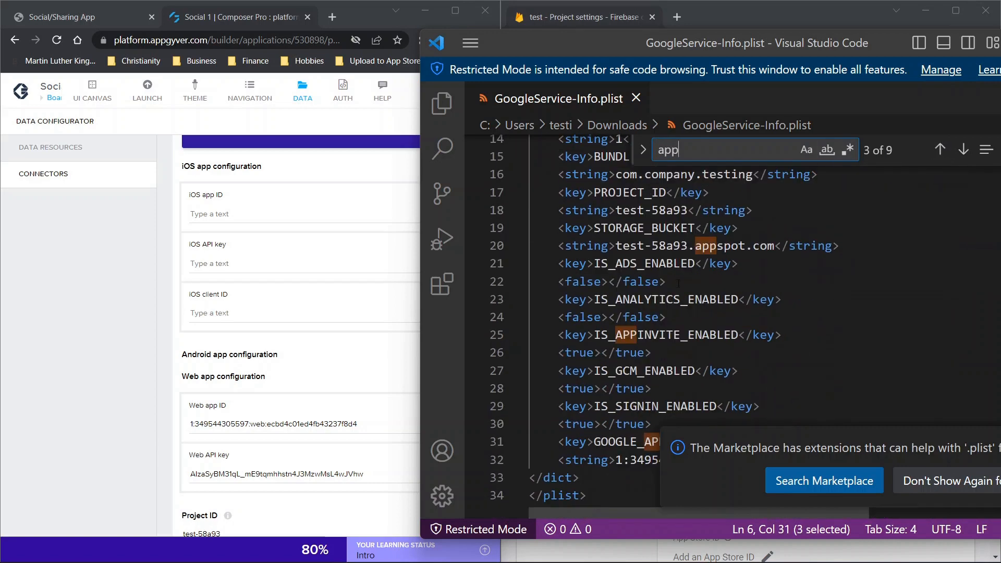
pyautogui.scroll(-3, 674, 277)
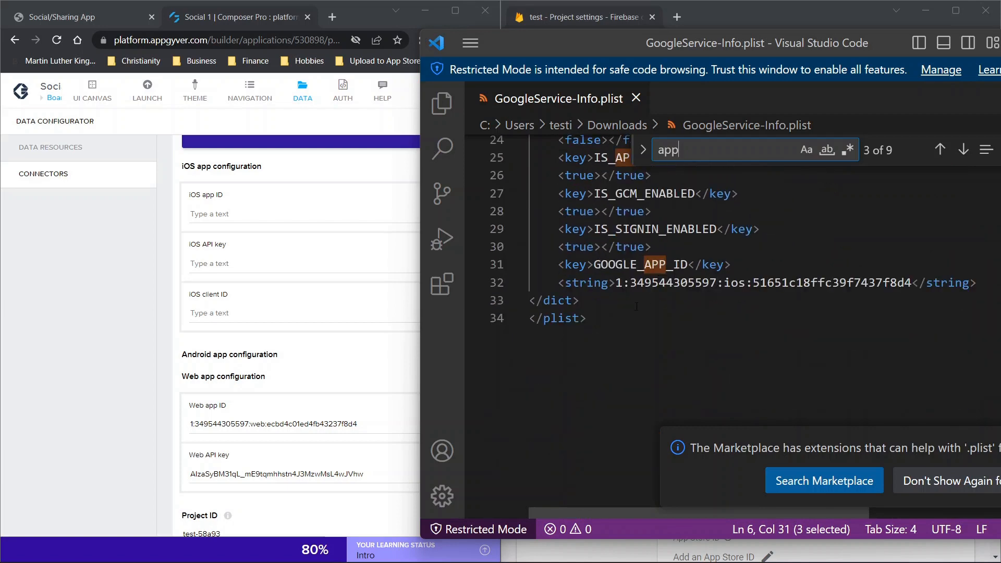
pyautogui.scroll(7, 697, 272)
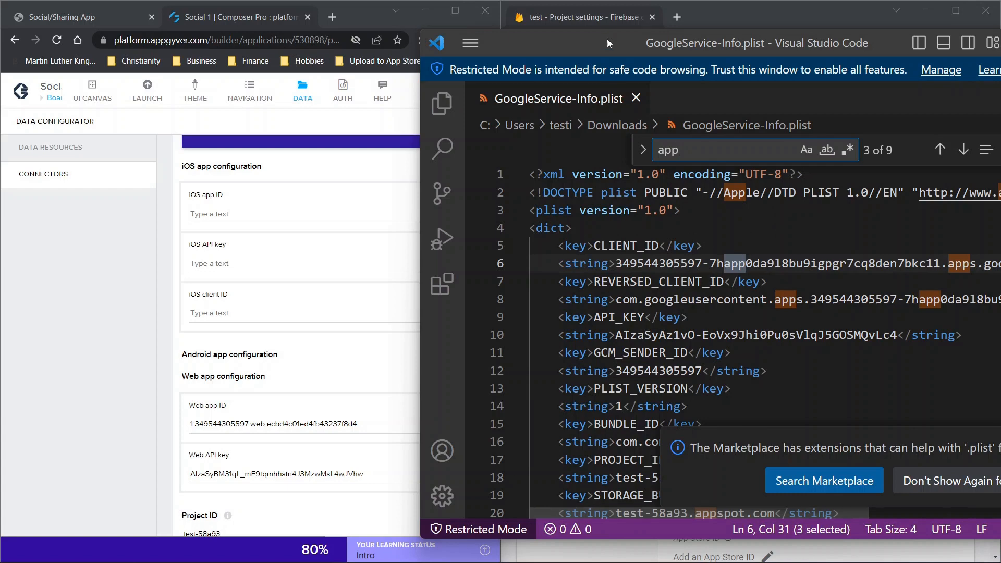
# - Put away the GoogleService-Info.plist editor window and turn off iOS app configuration in the AppGyver Firebase connector
pyautogui.moveTo(596, 43); pyautogui.dragTo(370, 60)
pyautogui.click(854, 58)
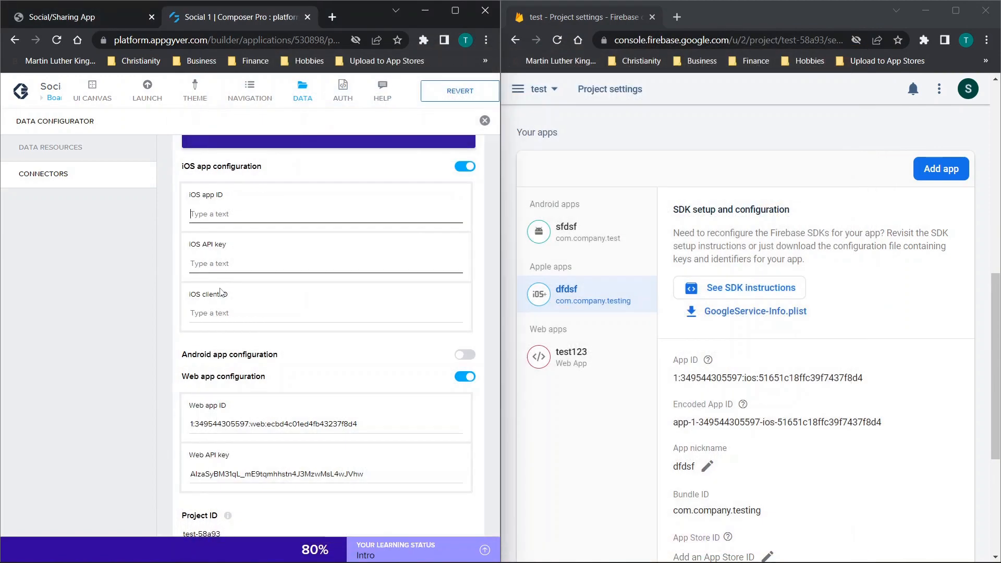
pyautogui.moveTo(190, 195); pyautogui.dragTo(224, 196)
pyautogui.moveTo(188, 246); pyautogui.dragTo(225, 245)
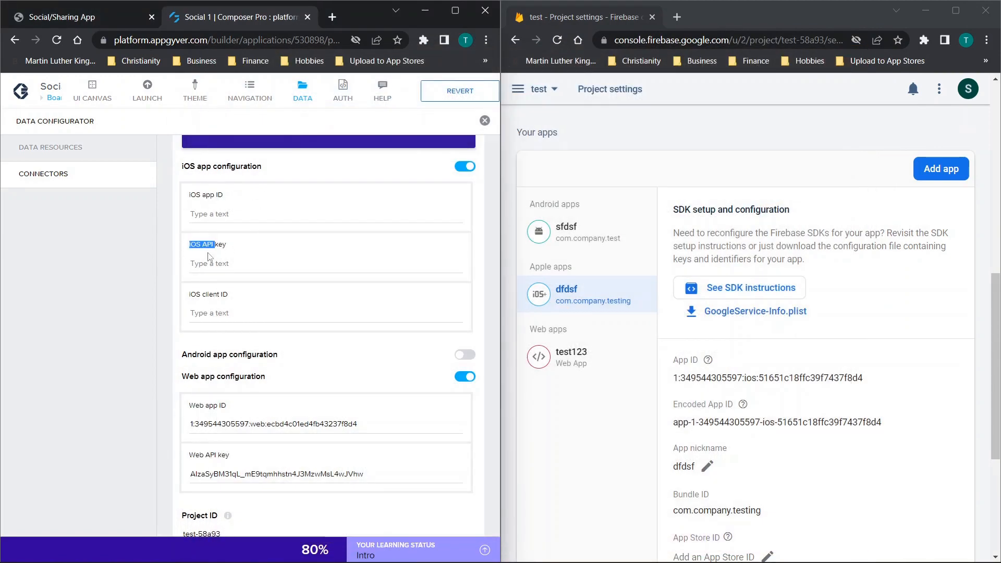
pyautogui.moveTo(188, 295); pyautogui.dragTo(230, 297)
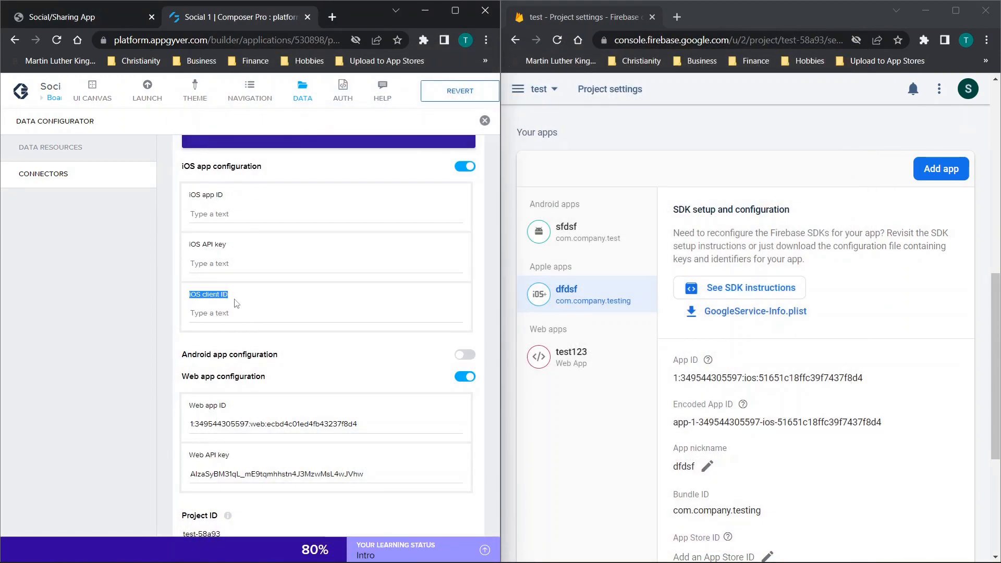
pyautogui.click(462, 168)
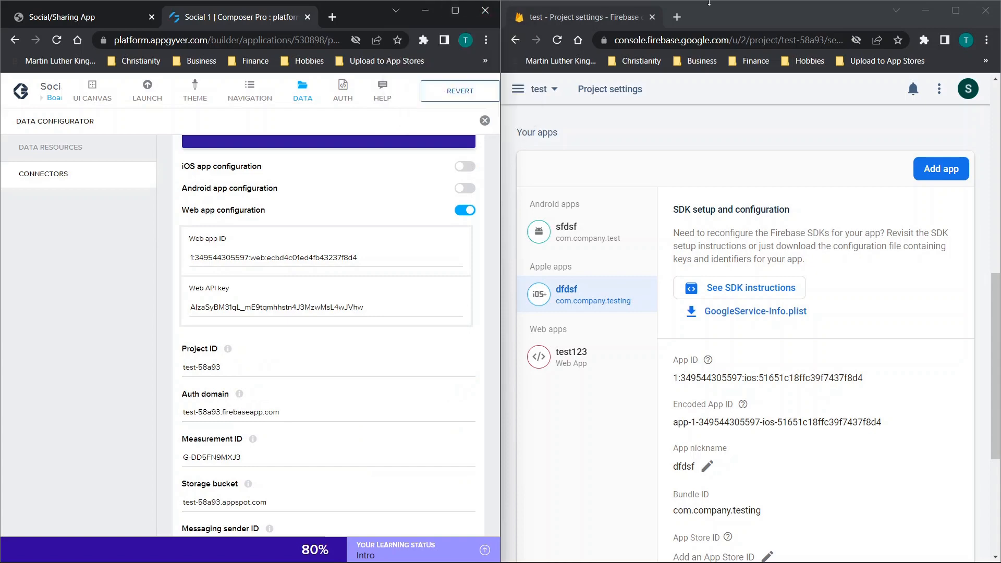
# - Merge the Firebase console tab into the AppGyver browser window, maximize the window and return to the Social 1 project
pyautogui.moveTo(615, 17); pyautogui.dragTo(272, 20)
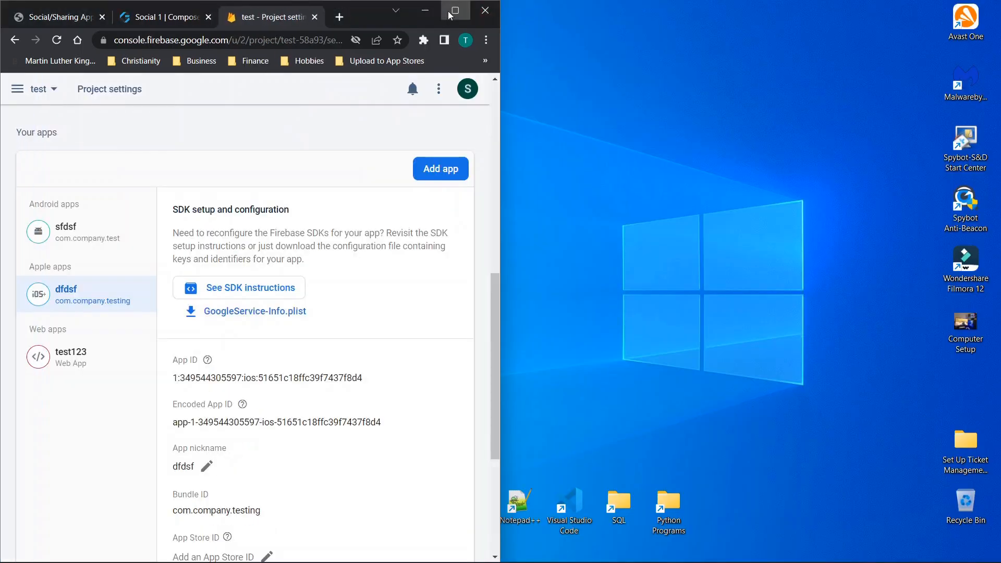
pyautogui.click(450, 15)
pyautogui.click(216, 15)
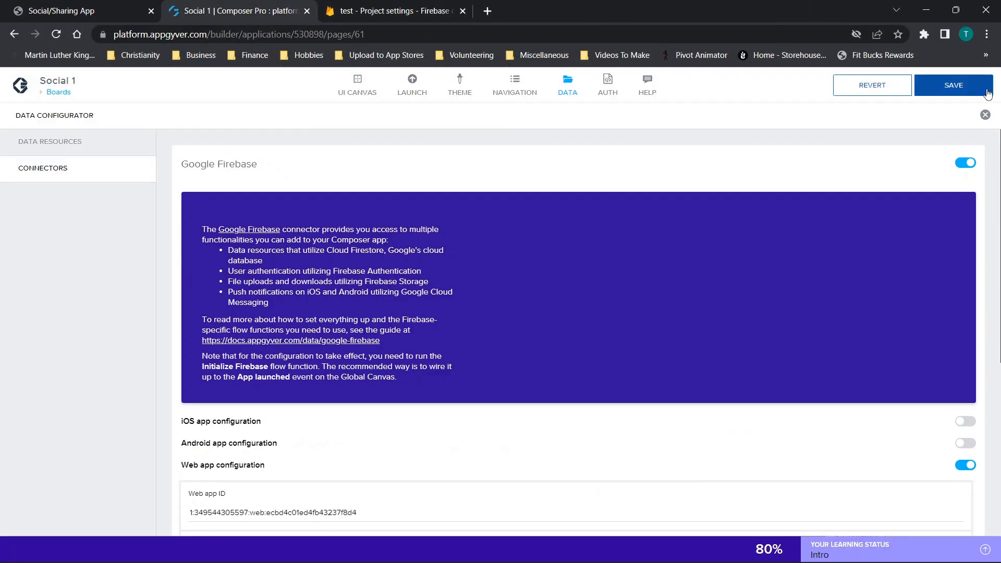
# - Save the Social 1 application, dismiss the save notice and close the data configurator
pyautogui.click(988, 93)
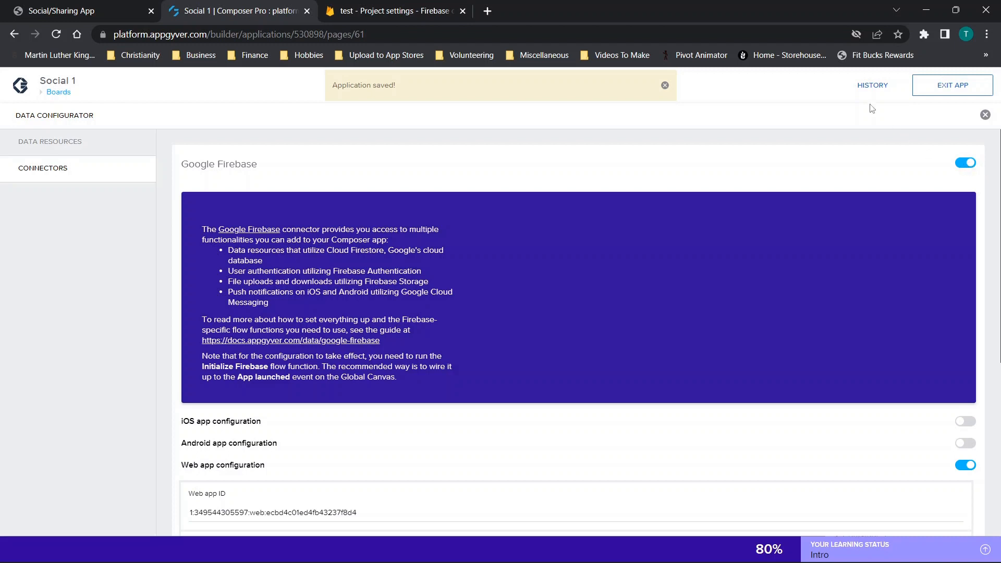
pyautogui.click(665, 85)
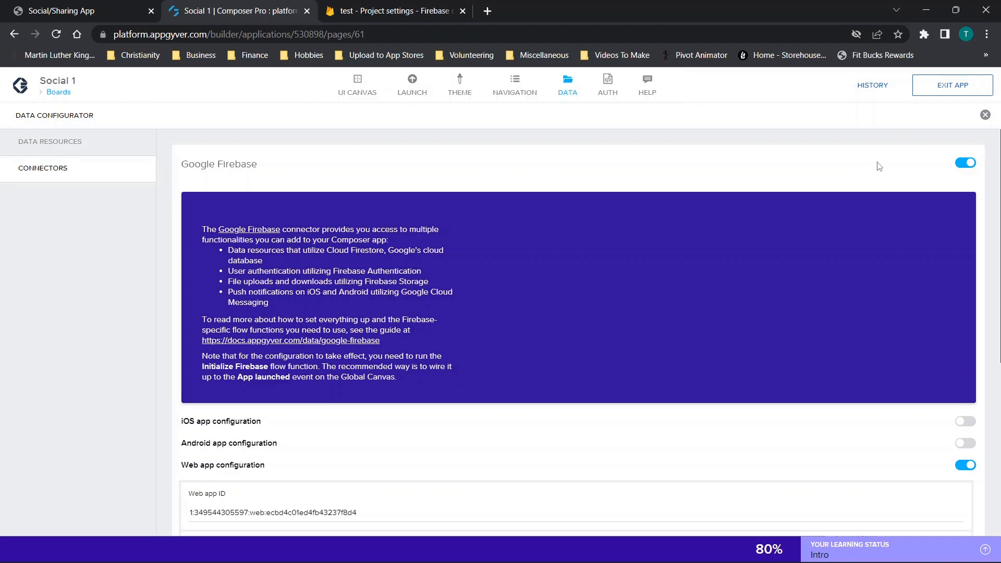
pyautogui.click(985, 114)
# - Review the Social 1 authentication settings and the pages available as initial view, leaving Firebase Authentication selected
pyautogui.click(608, 89)
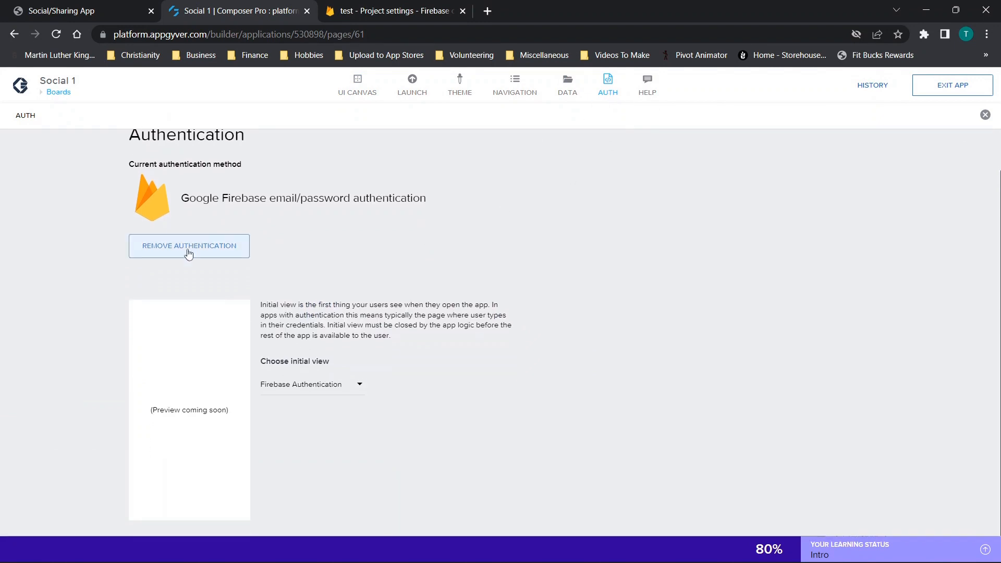
pyautogui.click(304, 390)
pyautogui.scroll(-1, 324, 195)
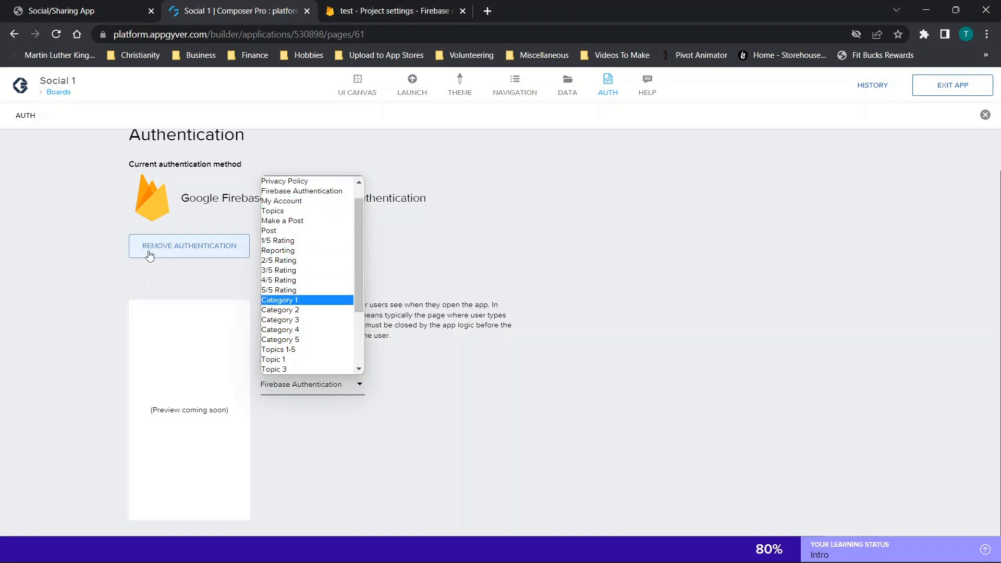
pyautogui.click(983, 116)
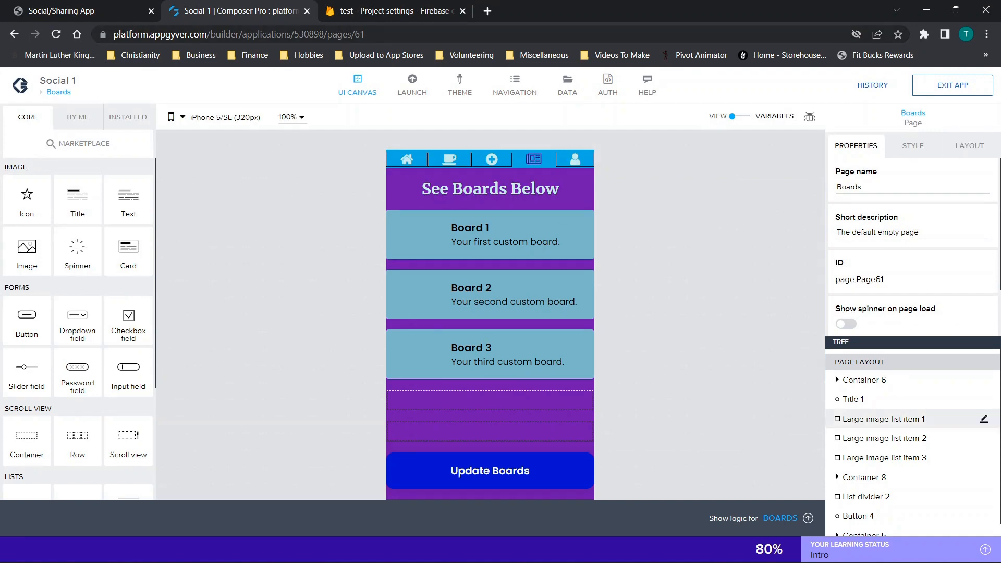
# - Check the built-in navigation settings of Social 1, including the navigation menu's enabled state and initial page
pyautogui.click(60, 6)
pyautogui.click(242, 12)
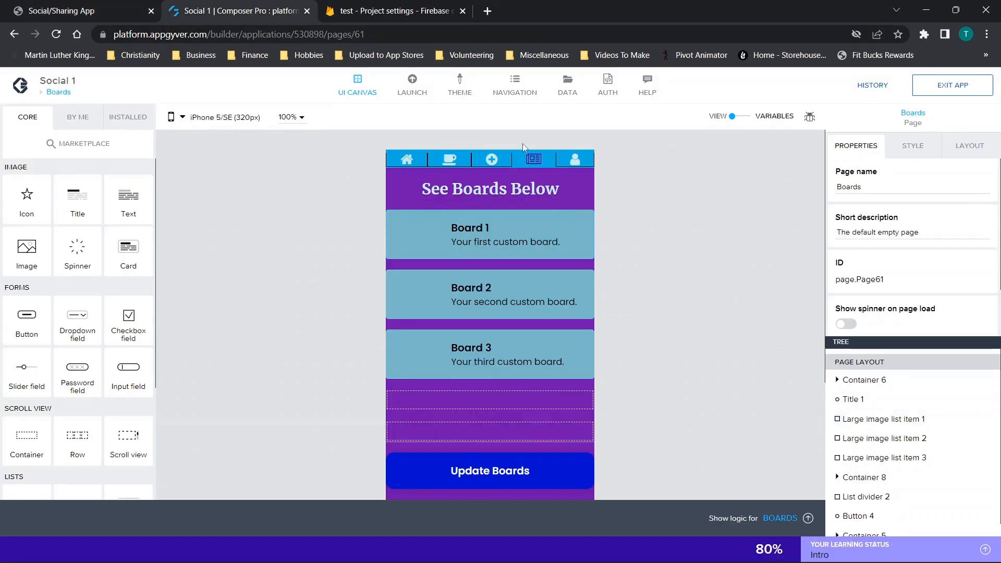
pyautogui.click(514, 89)
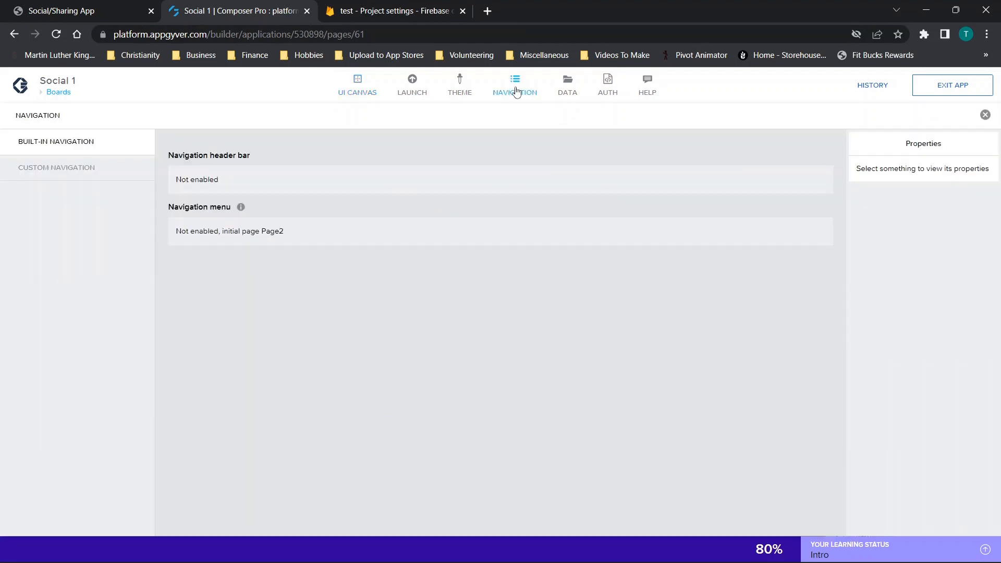
pyautogui.click(250, 233)
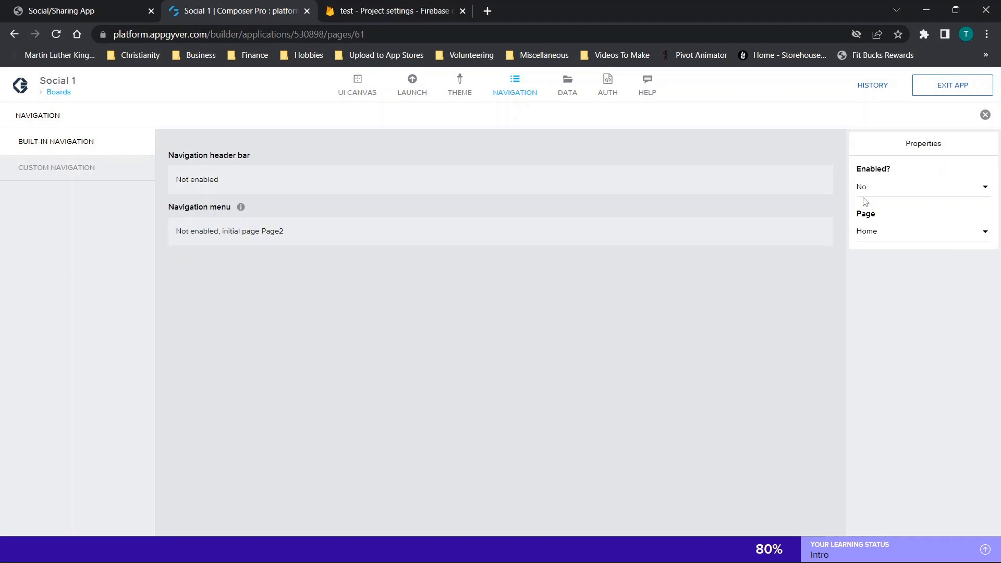
pyautogui.click(985, 114)
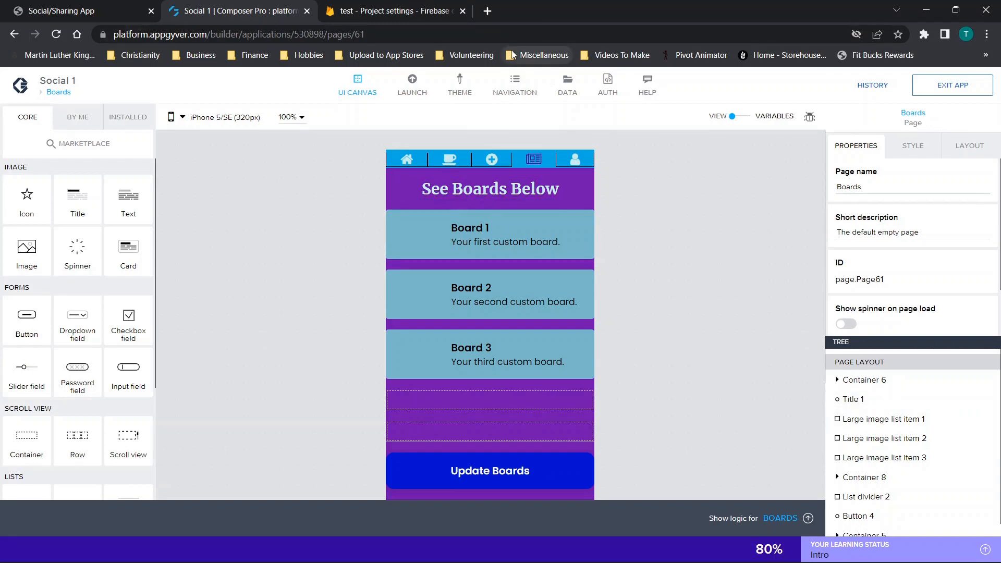
# - Open the web app preview portal from the launch options of Social 1
pyautogui.click(412, 86)
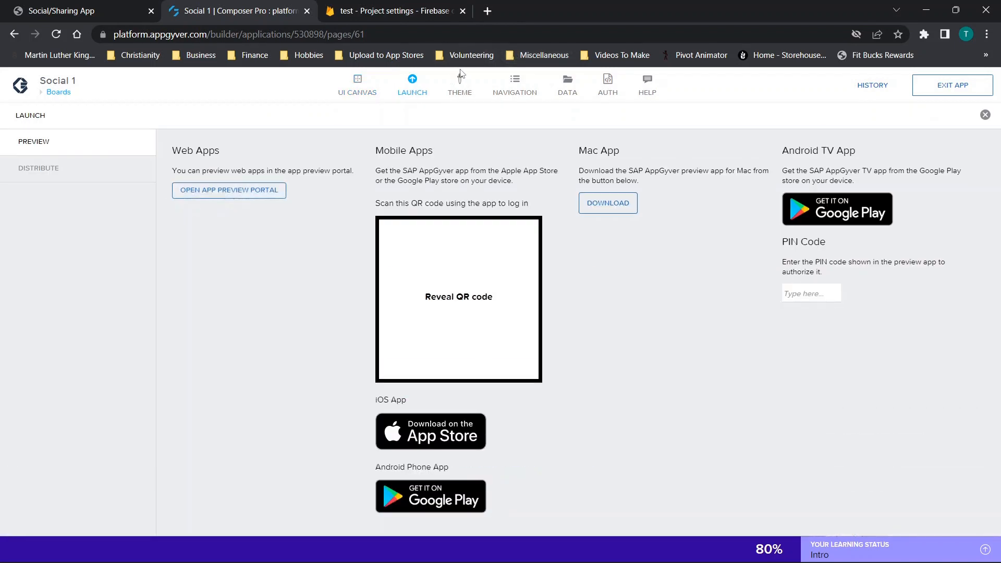
pyautogui.click(229, 198)
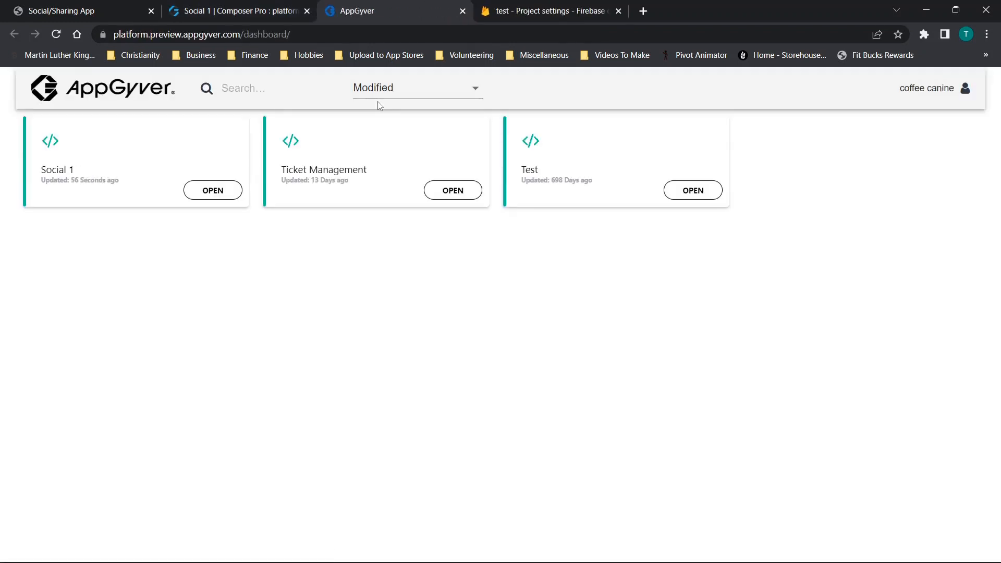
# - Open the Social 1 preview, try to log in with the support e-mail and account password, and dismiss the login notice
pyautogui.click(191, 198)
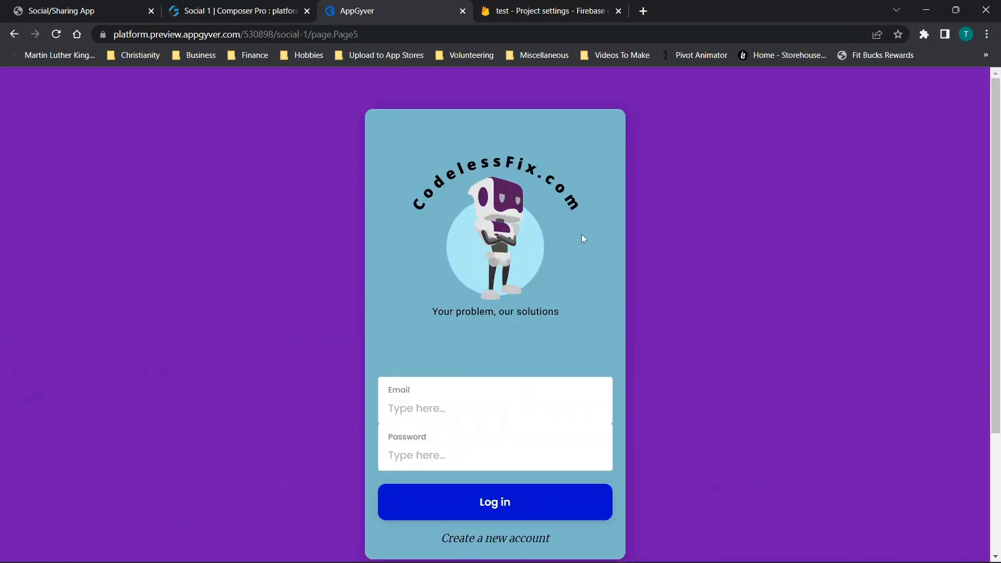
pyautogui.scroll(-3, 581, 237)
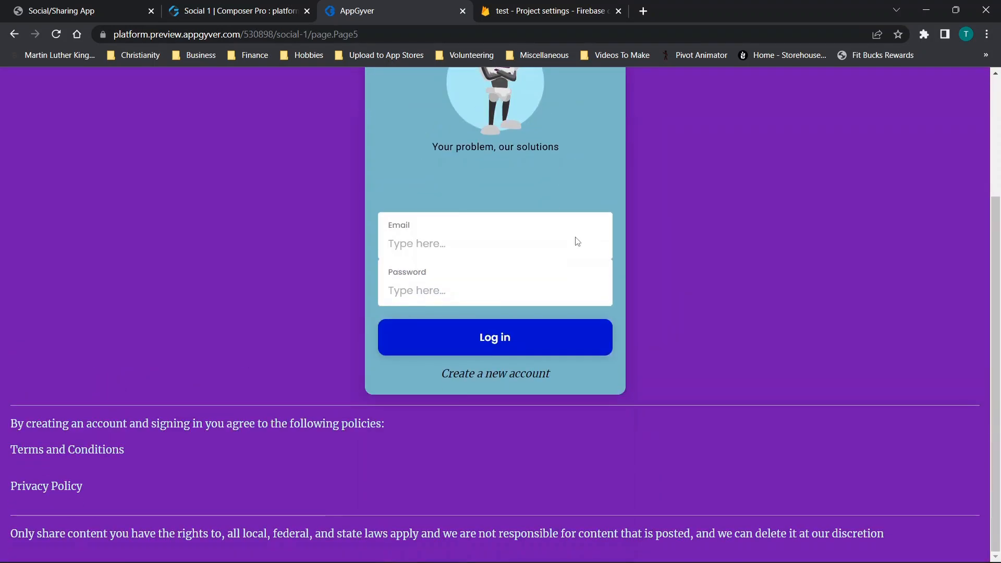
pyautogui.click(528, 259)
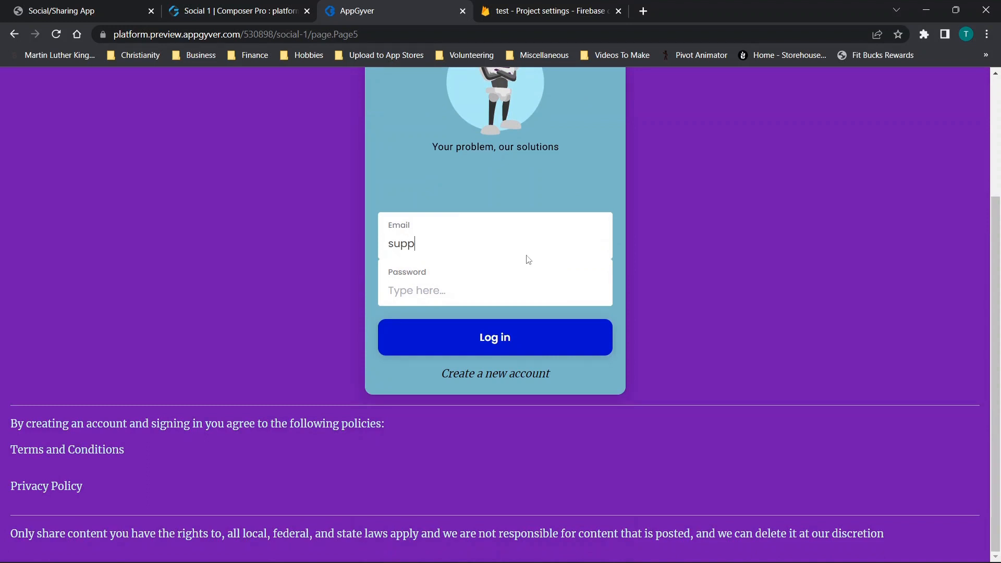
pyautogui.press('Tab')
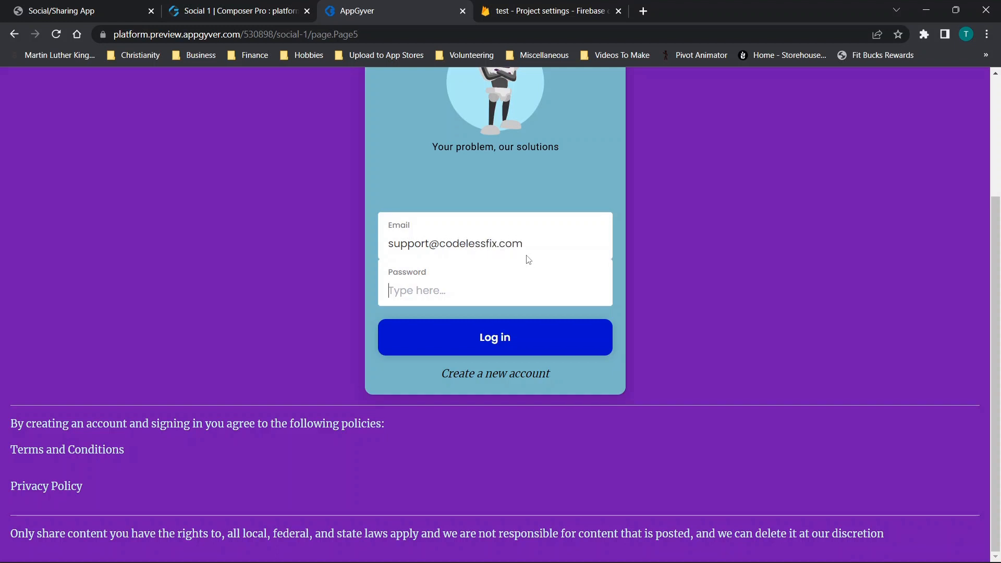
pyautogui.write('•••••••')
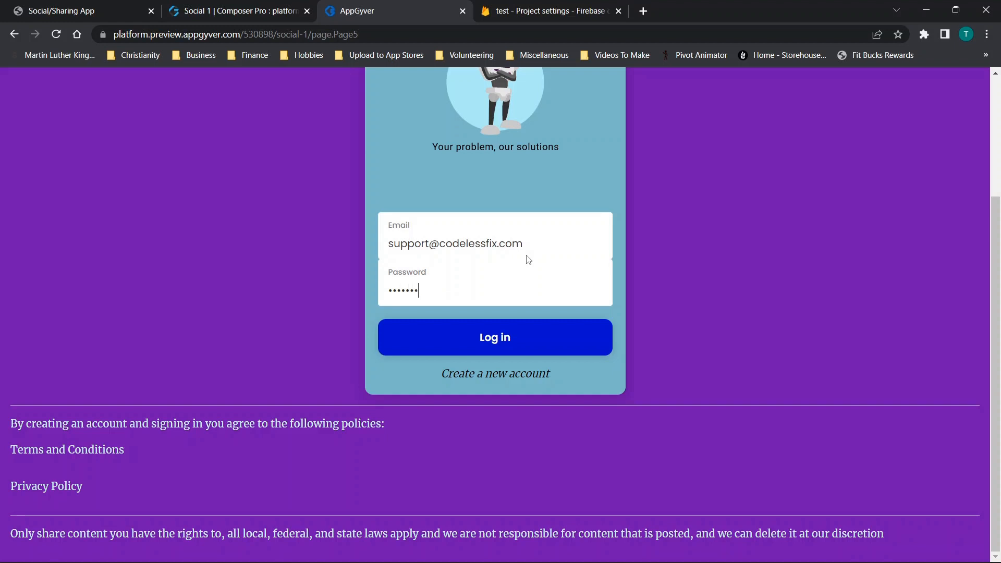
pyautogui.click(452, 343)
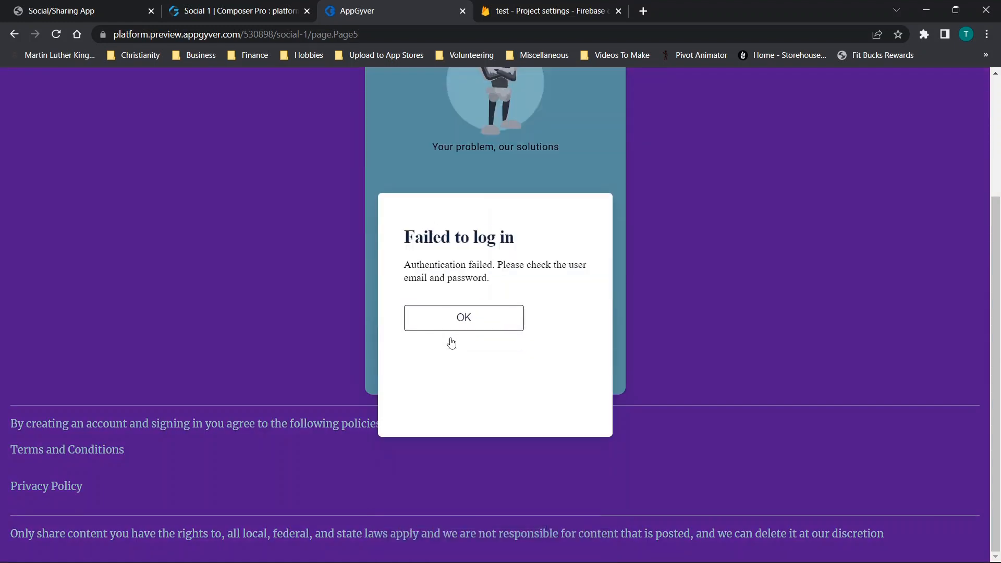
pyautogui.click(462, 317)
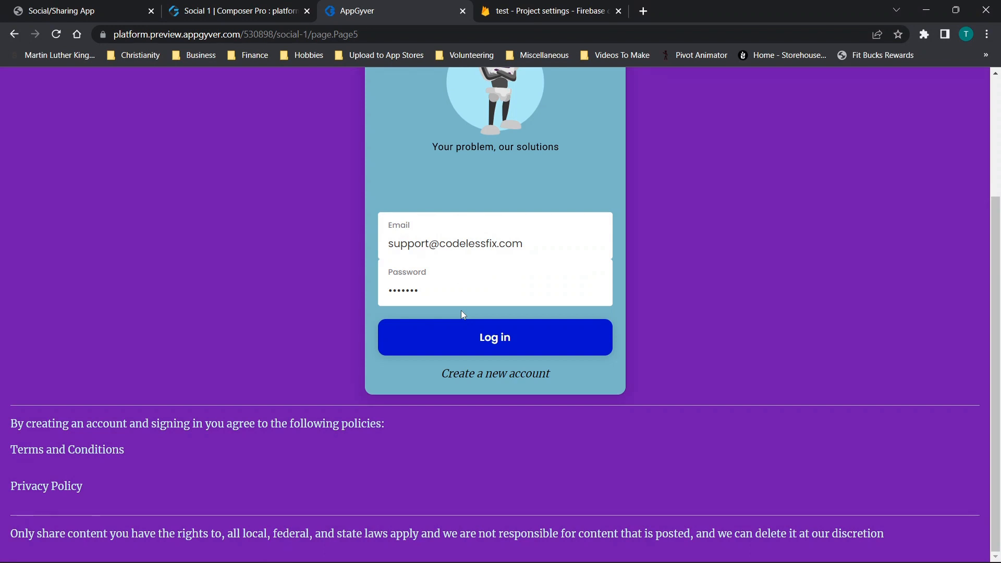
# - Create a new account with the entered e-mail and password, and log in to the previewed app
pyautogui.click(488, 383)
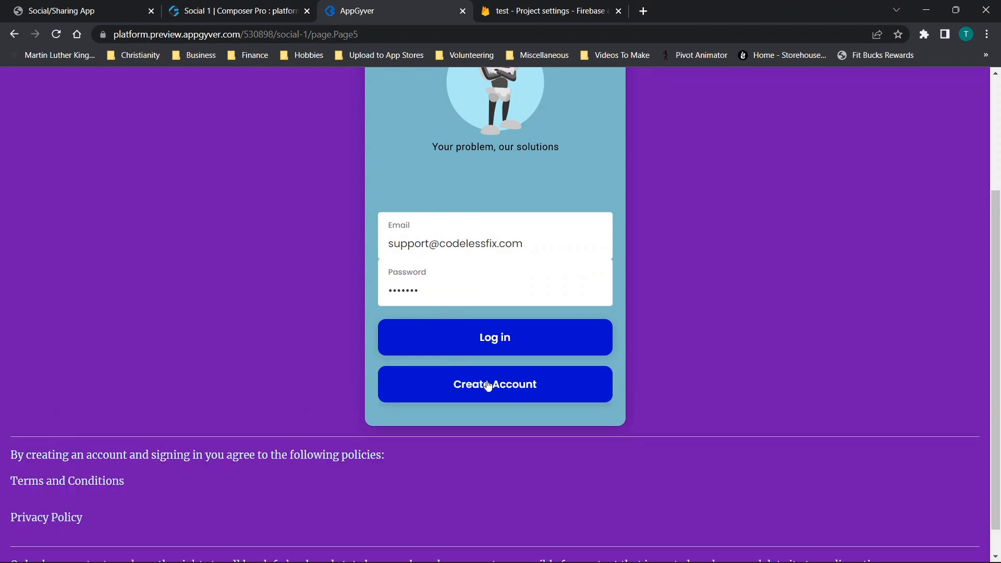
pyautogui.click(487, 385)
pyautogui.click(513, 348)
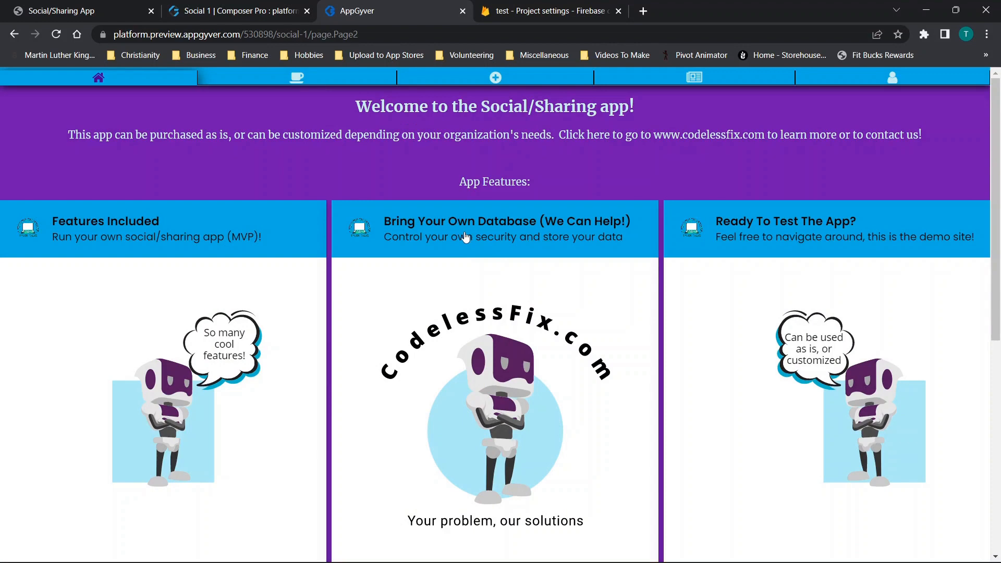
# - Look over the previewed app's home page and open its Topics page
pyautogui.scroll(-3, 441, 237)
pyautogui.scroll(-5, 434, 236)
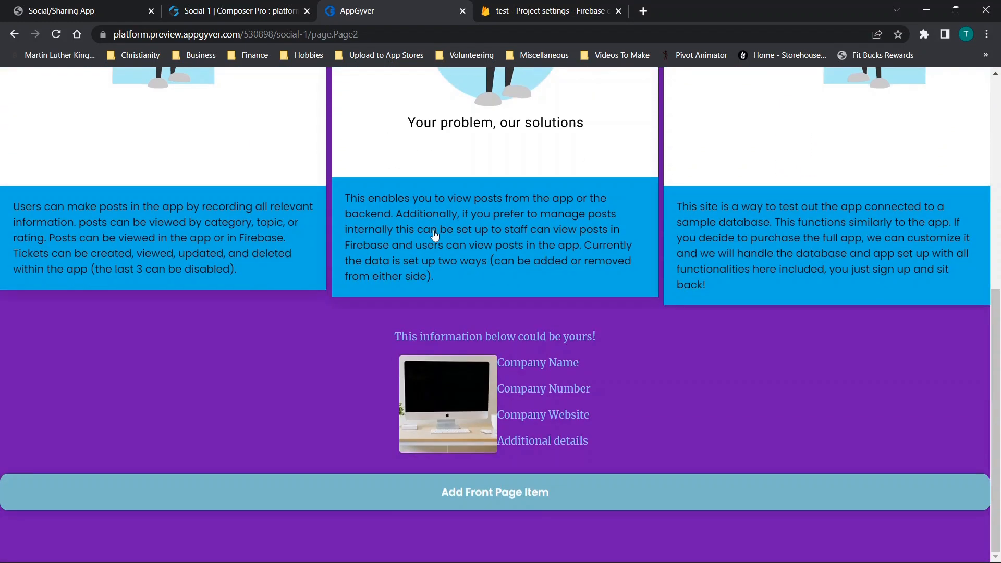
pyautogui.scroll(8, 357, 109)
pyautogui.click(297, 79)
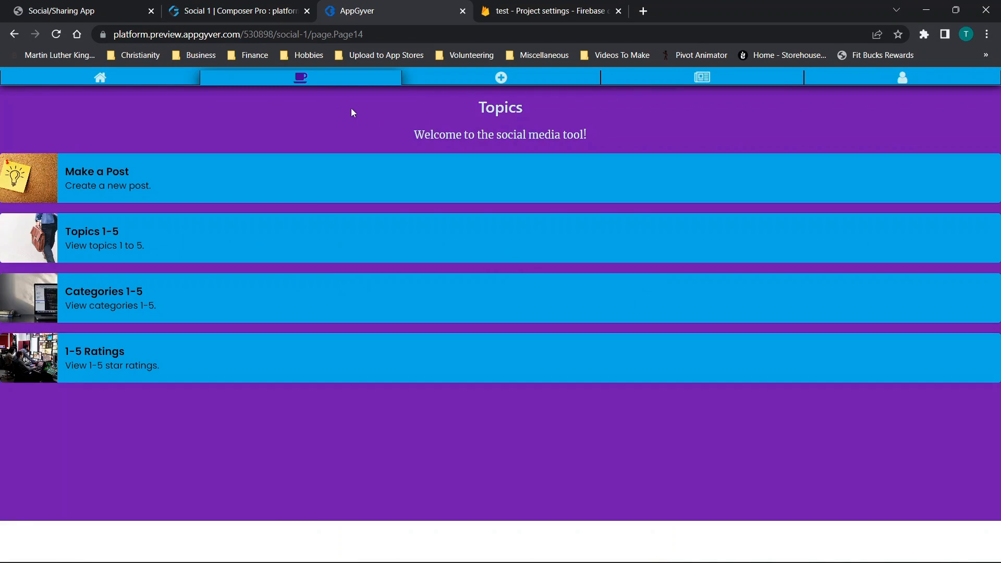
# - Close the Social 1 launch options in the composer and open Cloud Firestore for the test project in the Firebase console
pyautogui.click(246, 7)
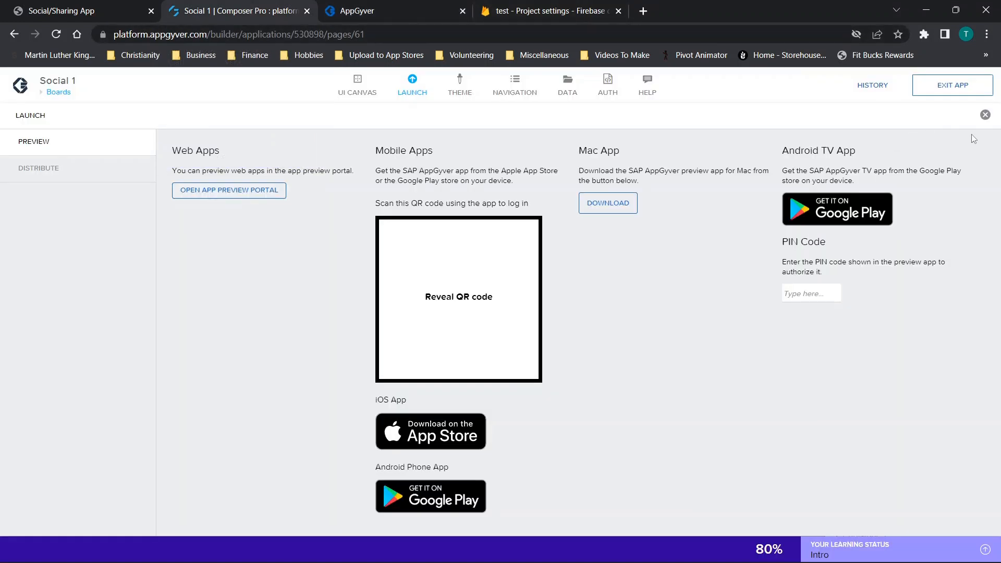
pyautogui.click(985, 115)
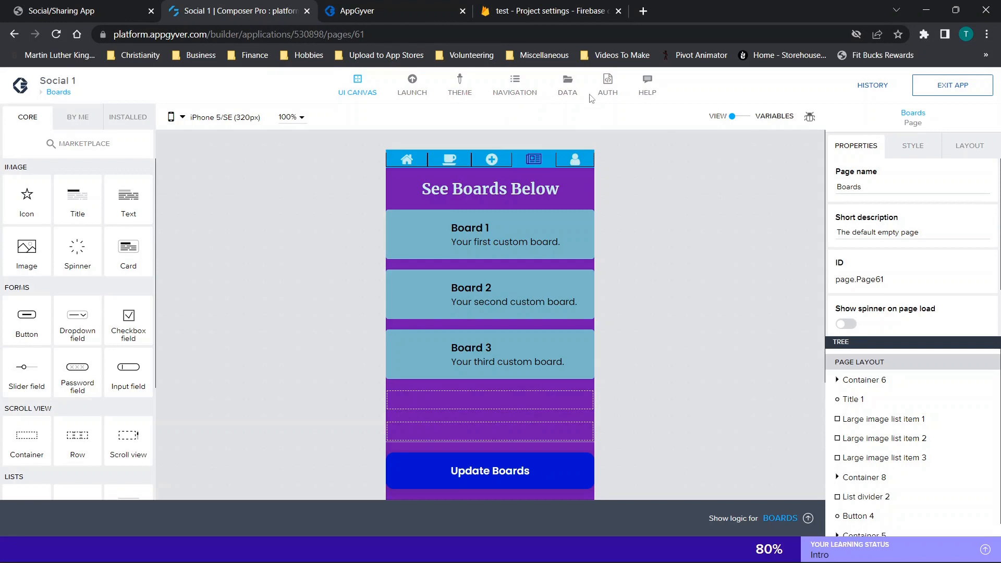
pyautogui.click(546, 14)
pyautogui.scroll(7, 274, 195)
pyautogui.scroll(2, 266, 193)
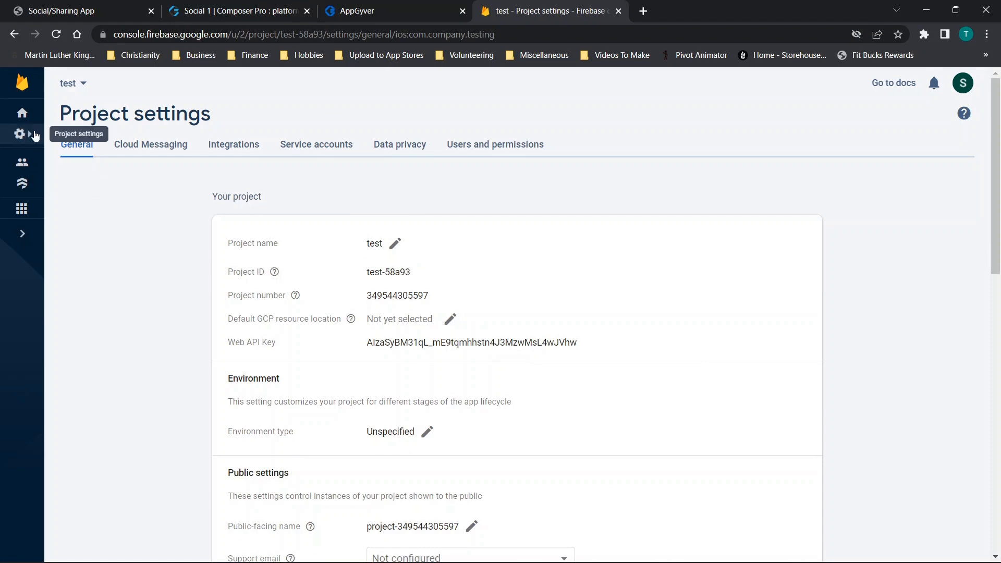
pyautogui.click(22, 113)
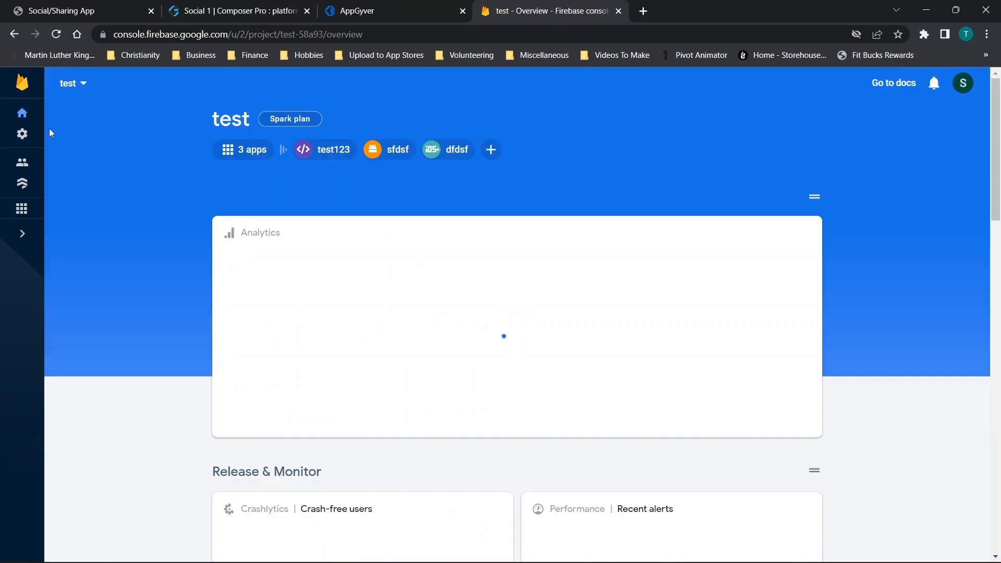
pyautogui.click(22, 134)
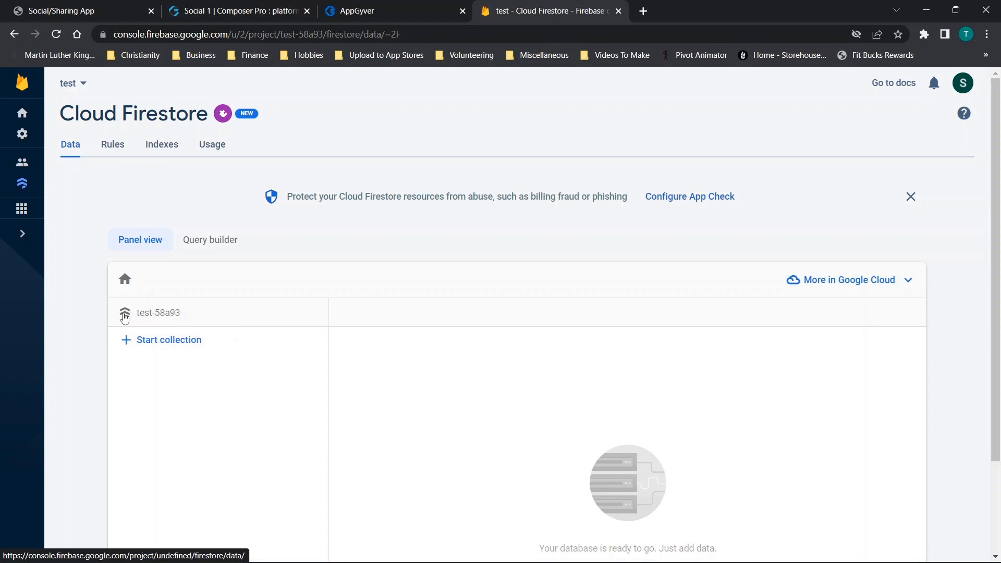
# - Copy the project ID test-58a93 from the Cloud Firestore page address
pyautogui.click(329, 34)
pyautogui.click(329, 35)
pyautogui.moveTo(311, 35); pyautogui.dragTo(353, 35)
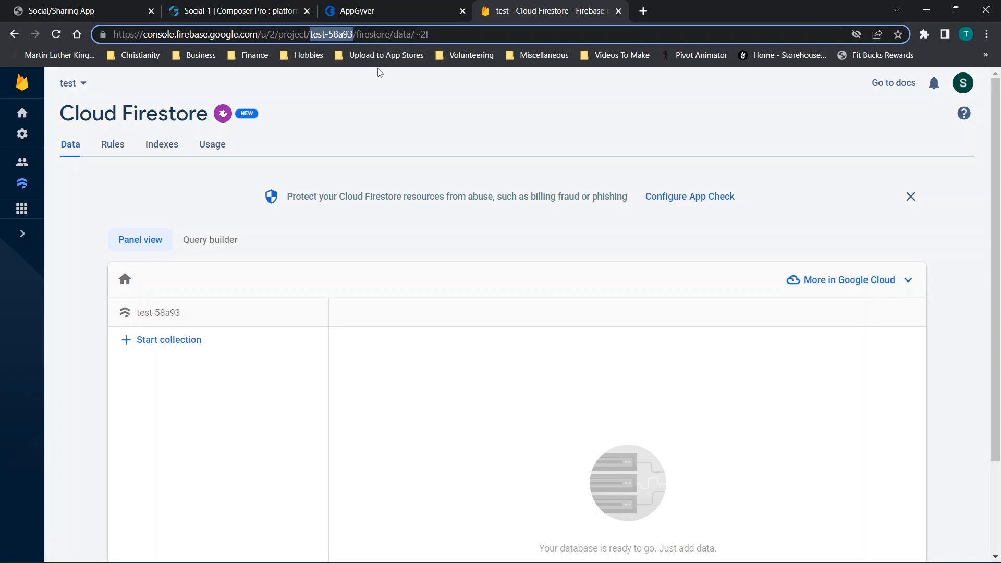
# - Switch back to Social 1 in the composer, check its app variables, and return to the page view
pyautogui.click(388, 7)
pyautogui.click(242, 11)
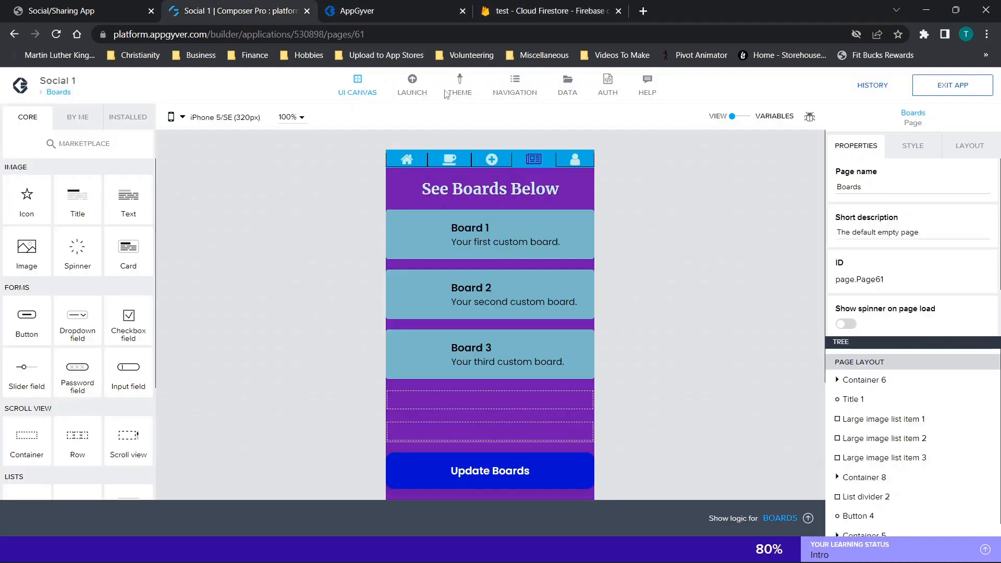
pyautogui.click(739, 117)
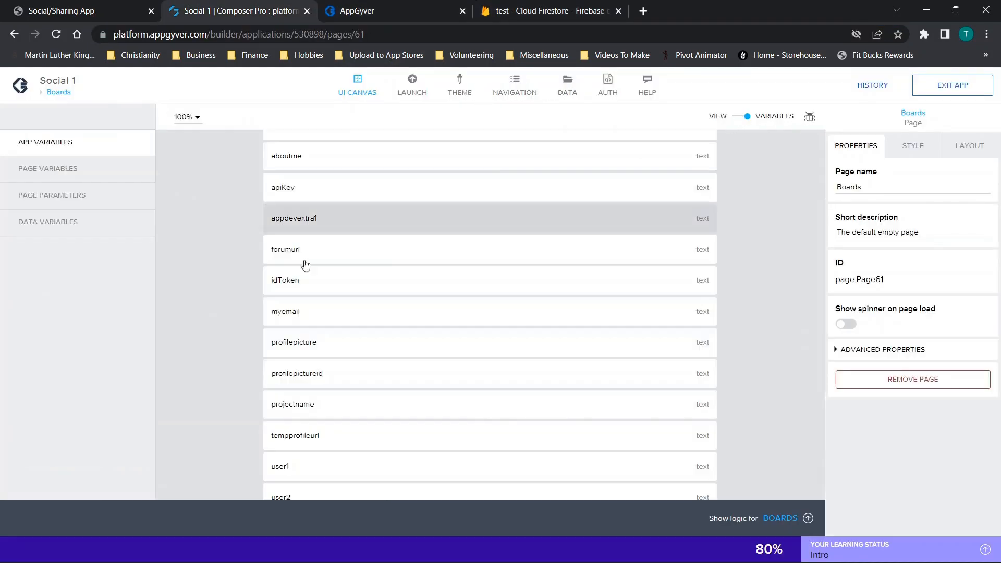
pyautogui.scroll(-3, 386, 288)
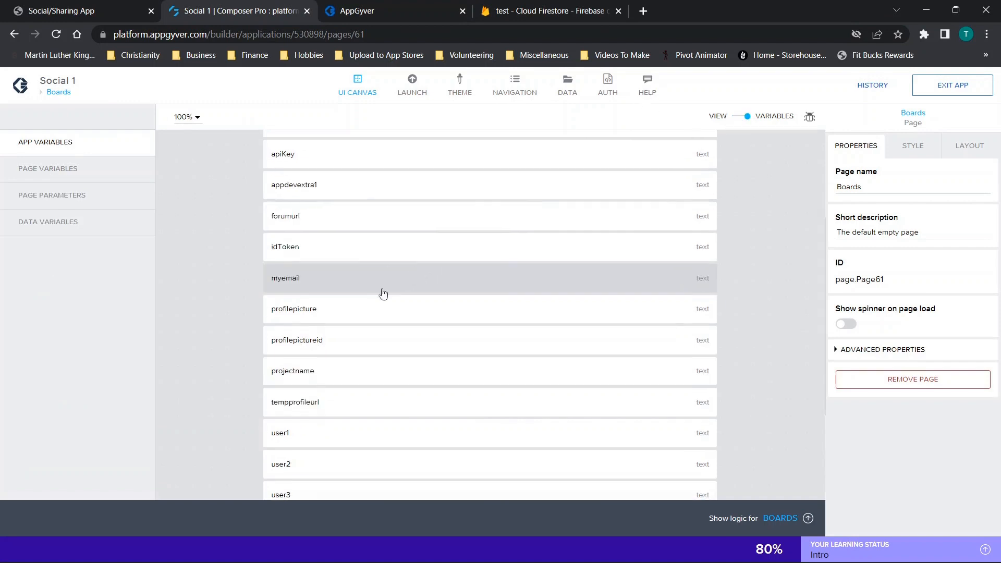
pyautogui.click(311, 281)
pyautogui.click(893, 361)
pyautogui.moveTo(892, 362); pyautogui.dragTo(830, 381)
pyautogui.hotkey('ctrl', 'c')
pyautogui.click(736, 118)
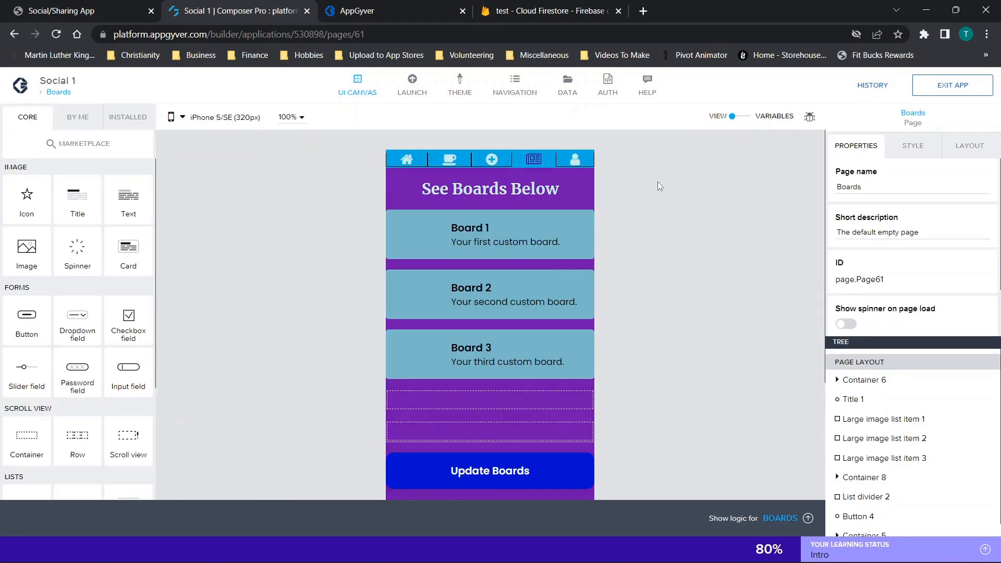
# - Look through the data resources of Social 1 and open the board1 resource
pyautogui.click(568, 84)
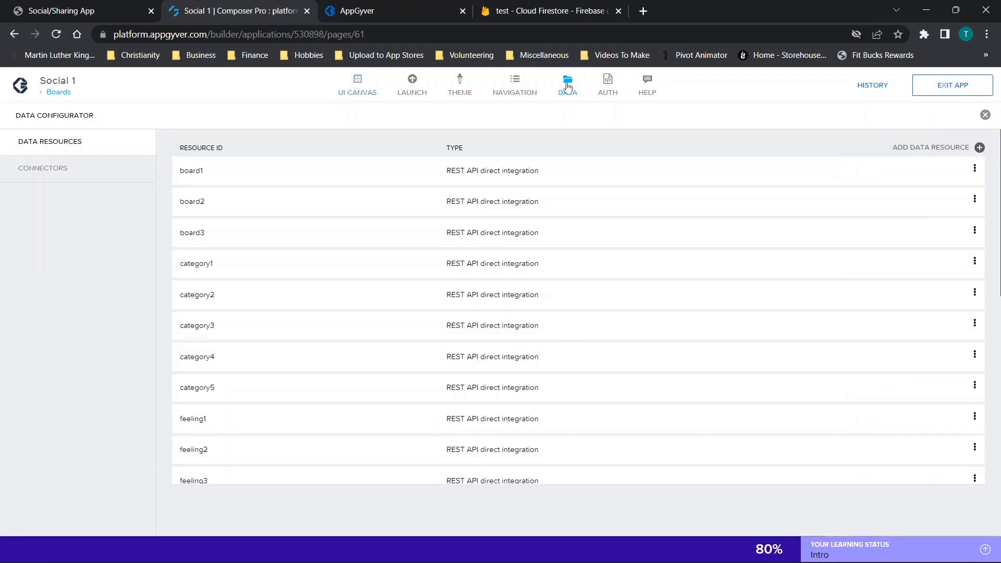
pyautogui.scroll(-5, 282, 230)
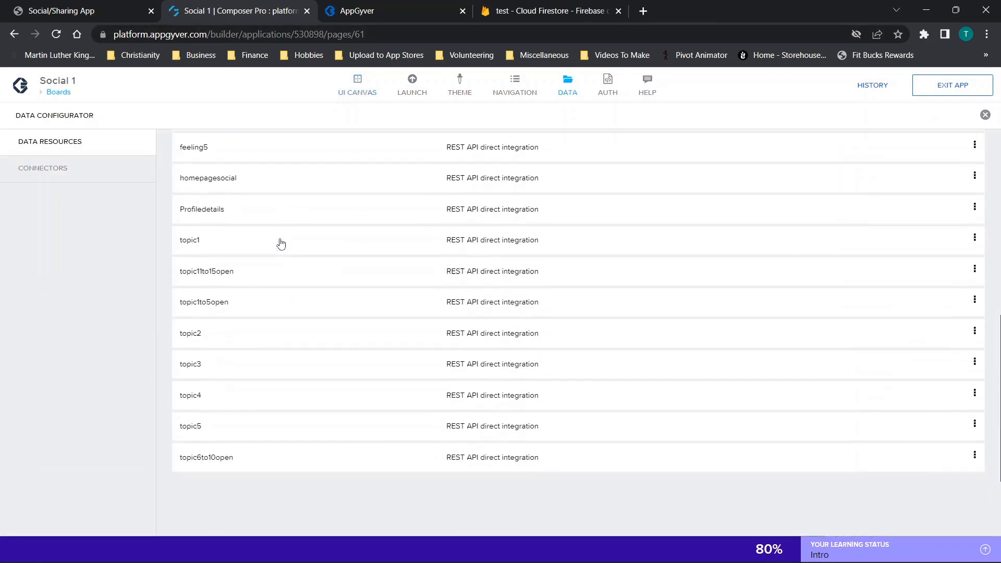
pyautogui.scroll(5, 301, 282)
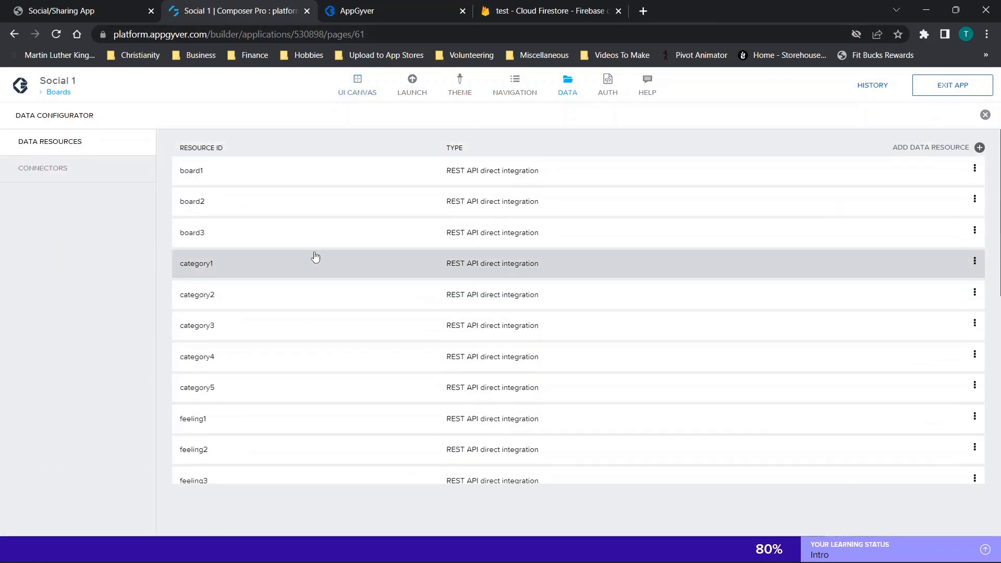
pyautogui.click(260, 180)
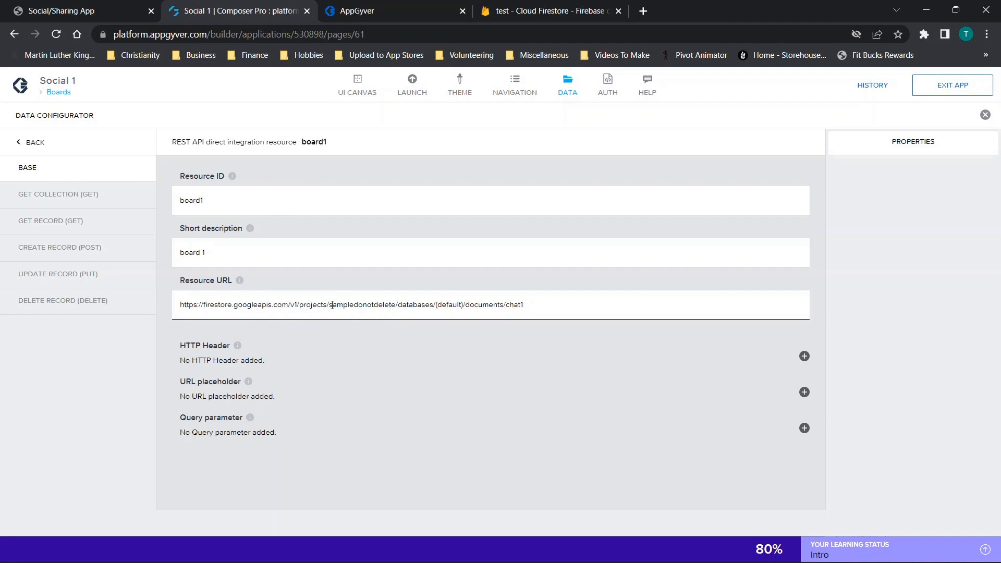
# - Replace the project ID in the board1 resource URL with test-58a93 and save the application
pyautogui.moveTo(329, 304); pyautogui.dragTo(394, 305)
pyautogui.keyDown('ctrl'); pyautogui.scroll(4, 395, 311); pyautogui.keyUp('ctrl')
pyautogui.scroll(-3, 517, 336)
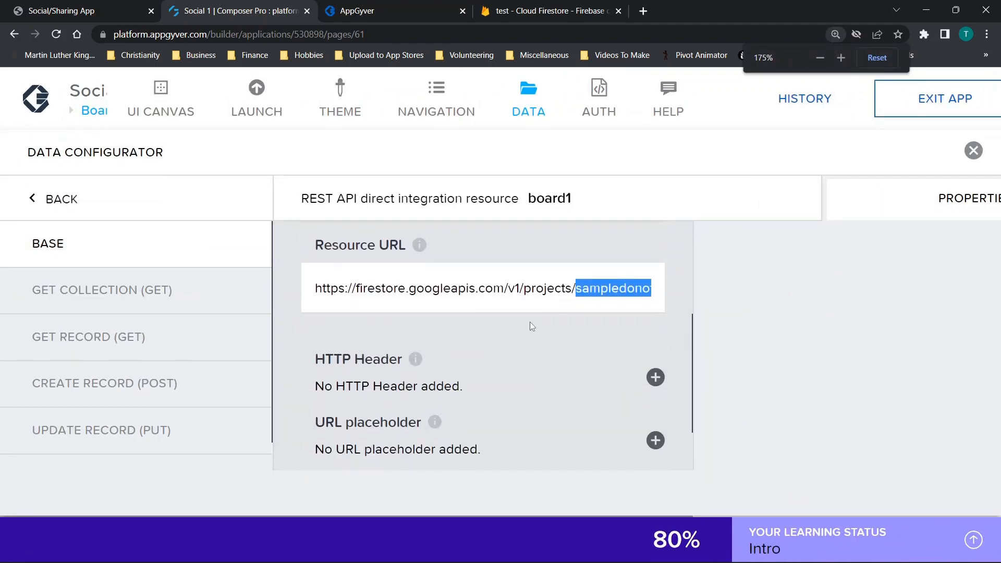
pyautogui.keyDown('ctrl'); pyautogui.scroll(-1, 528, 324); pyautogui.keyUp('ctrl')
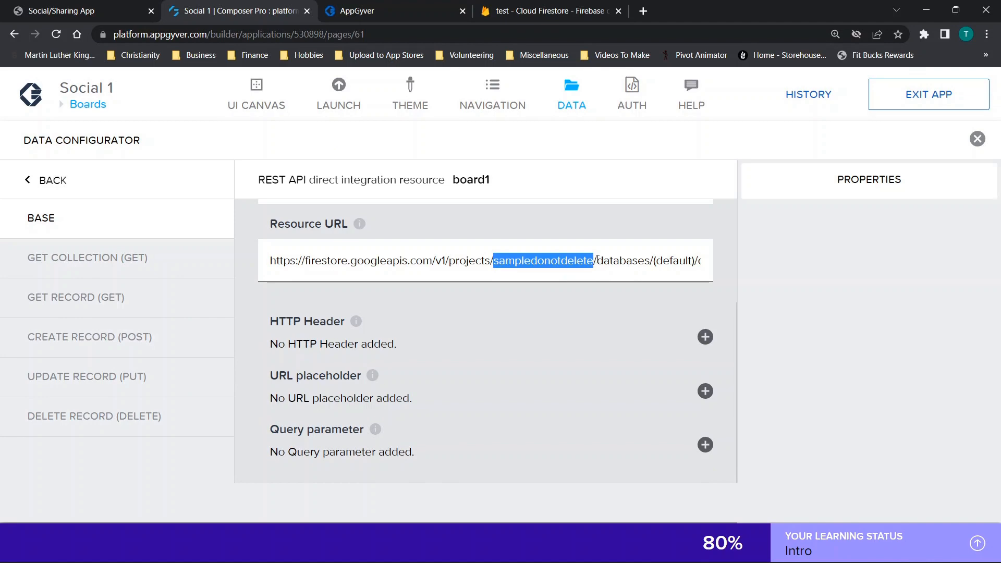
pyautogui.keyDown('ctrl'); pyautogui.scroll(-2, 527, 276); pyautogui.keyUp('ctrl')
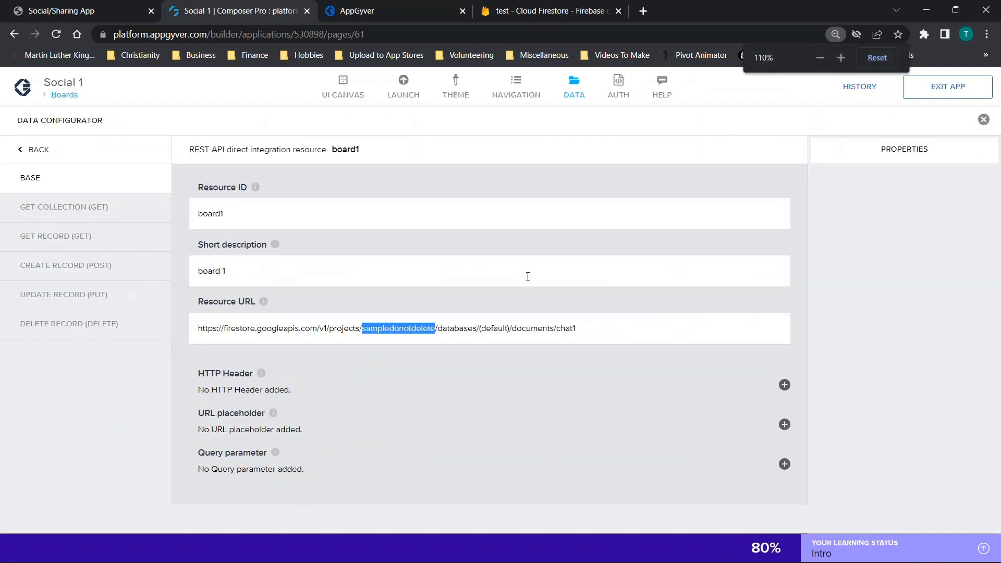
pyautogui.moveTo(331, 306); pyautogui.dragTo(385, 305)
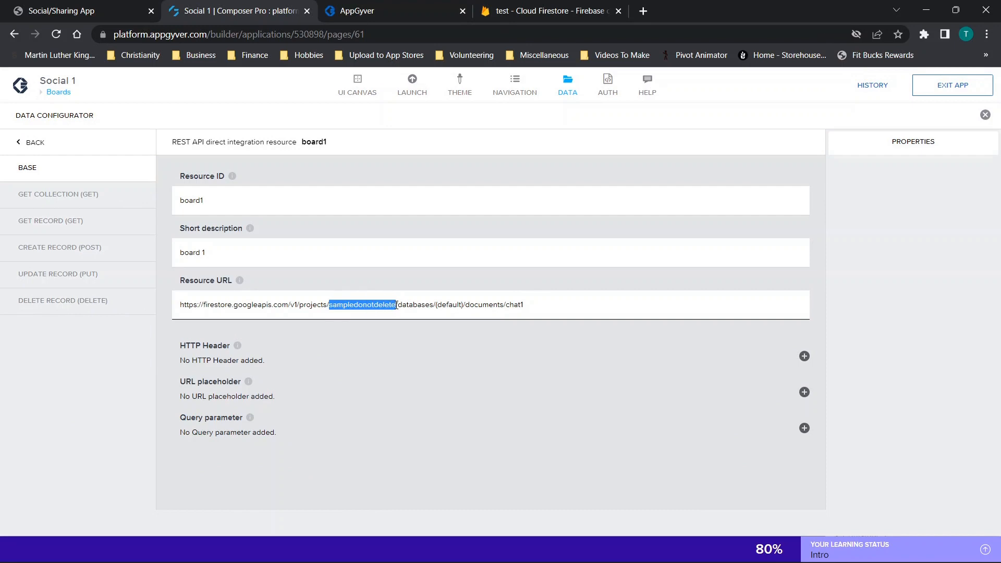
pyautogui.hotkey('ctrl', 'v')
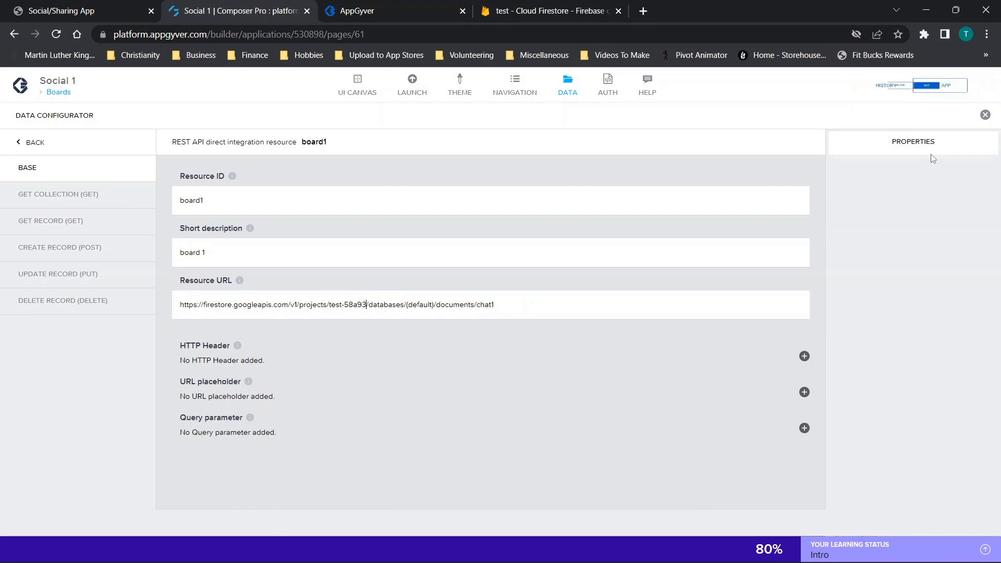
pyautogui.click(952, 85)
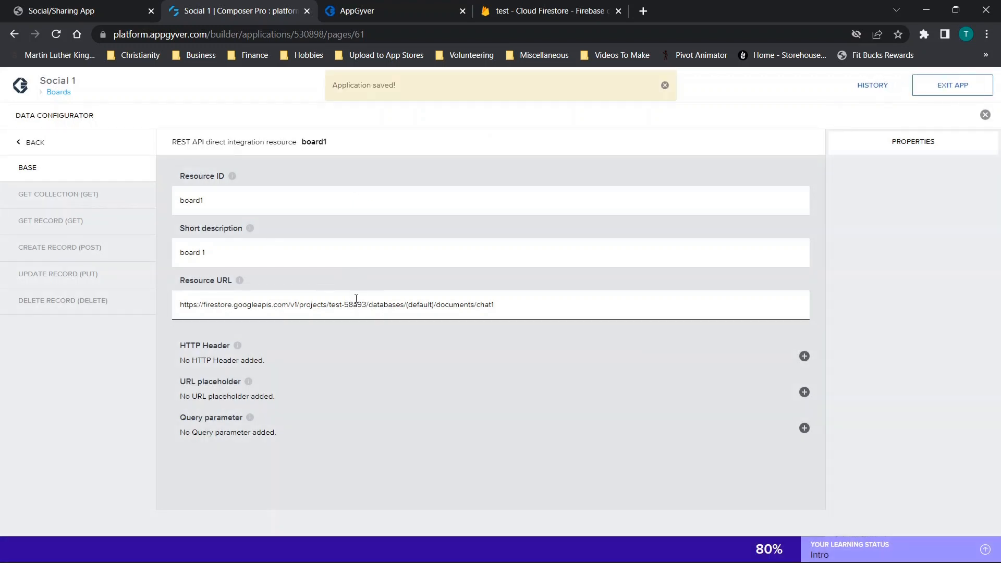
# - Replace the project ID in the category1 resource URL with test-58a93, save the application and return to the resource list
pyautogui.click(29, 146)
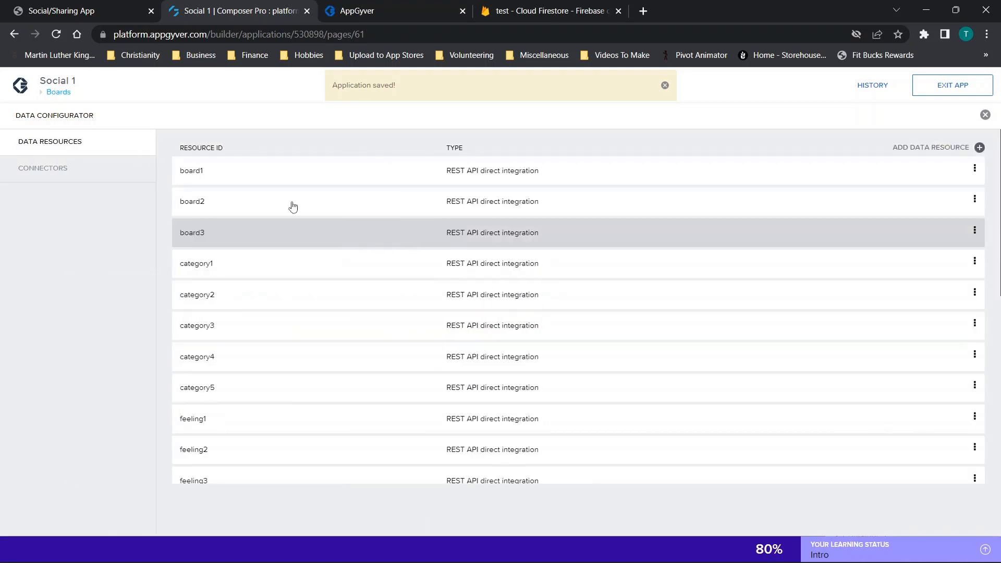
pyautogui.scroll(-8, 237, 208)
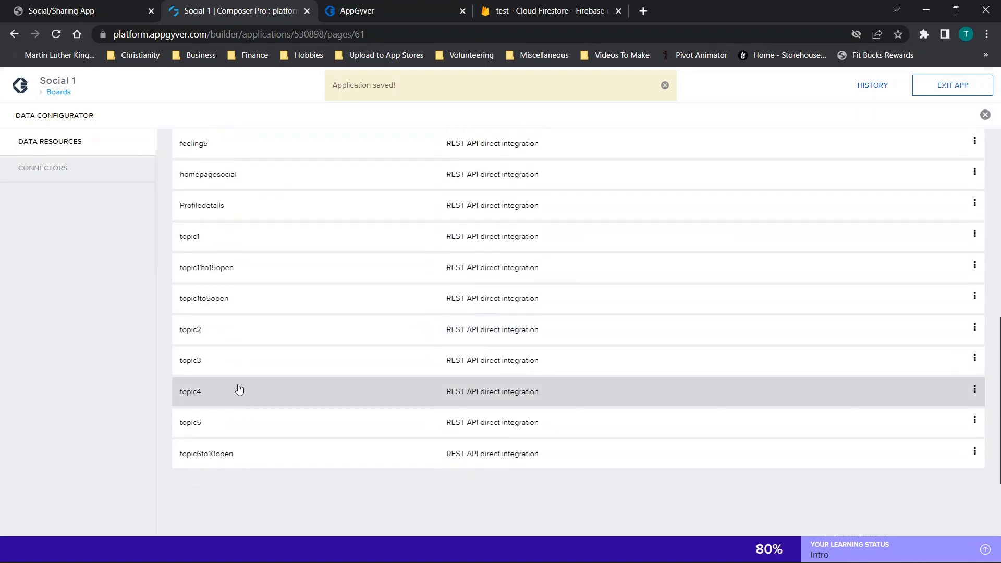
pyautogui.scroll(8, 233, 213)
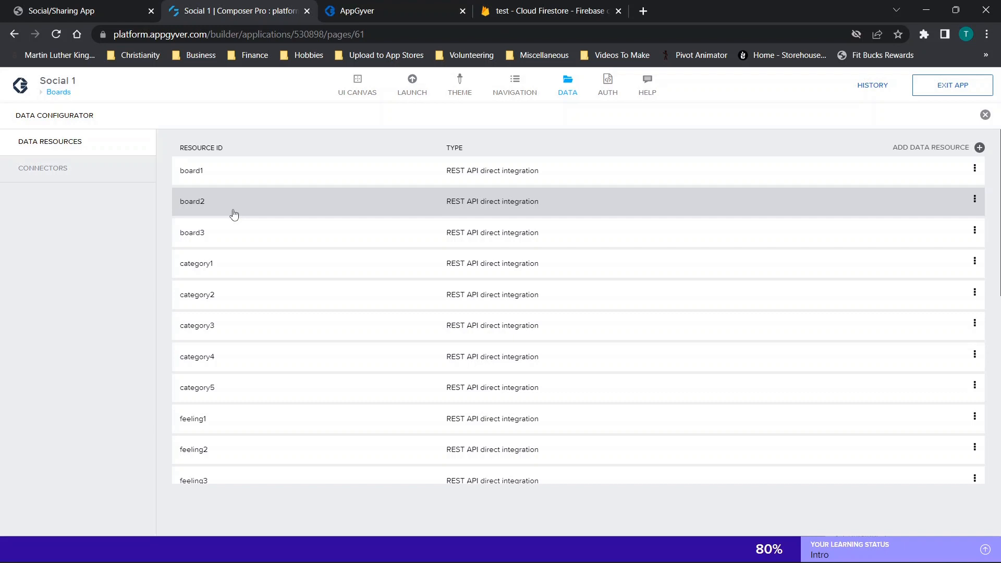
pyautogui.click(212, 264)
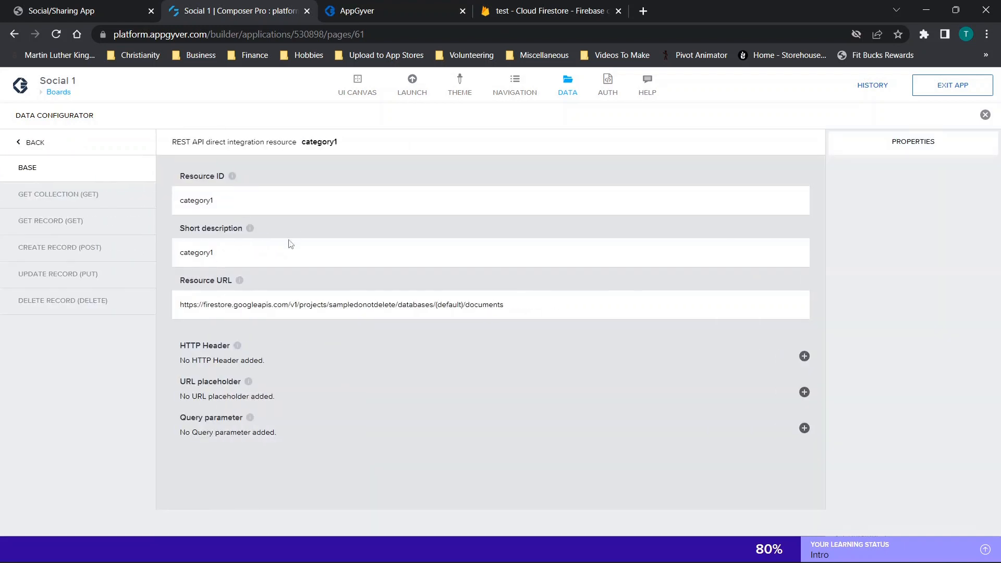
pyautogui.moveTo(331, 307); pyautogui.dragTo(401, 315)
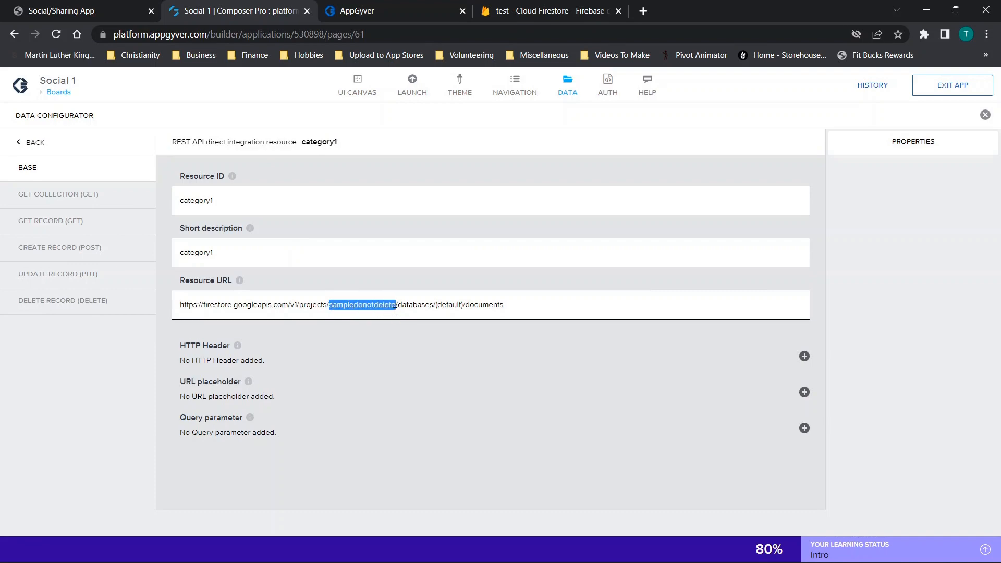
pyautogui.click(408, 12)
pyautogui.click(516, 10)
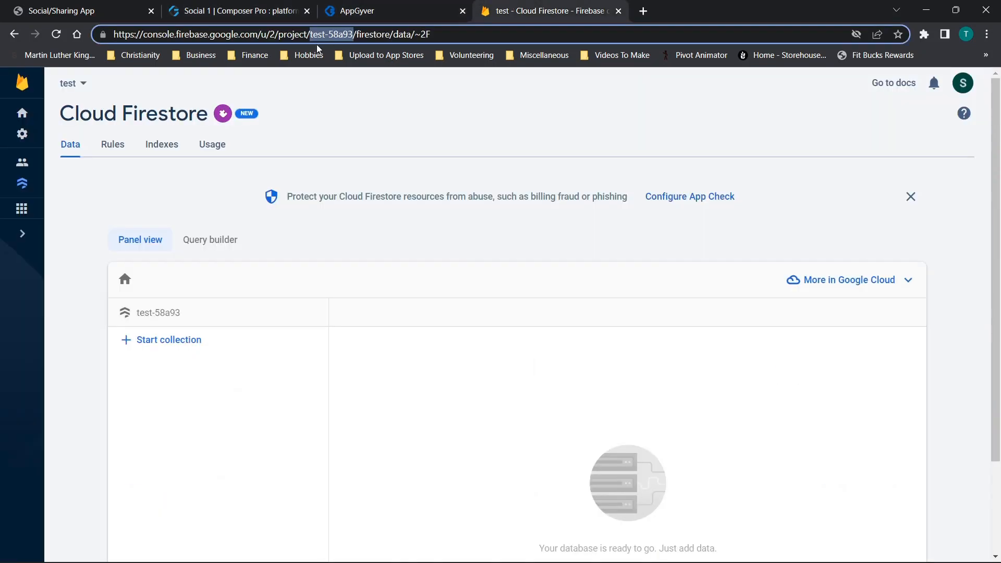
pyautogui.click(275, 6)
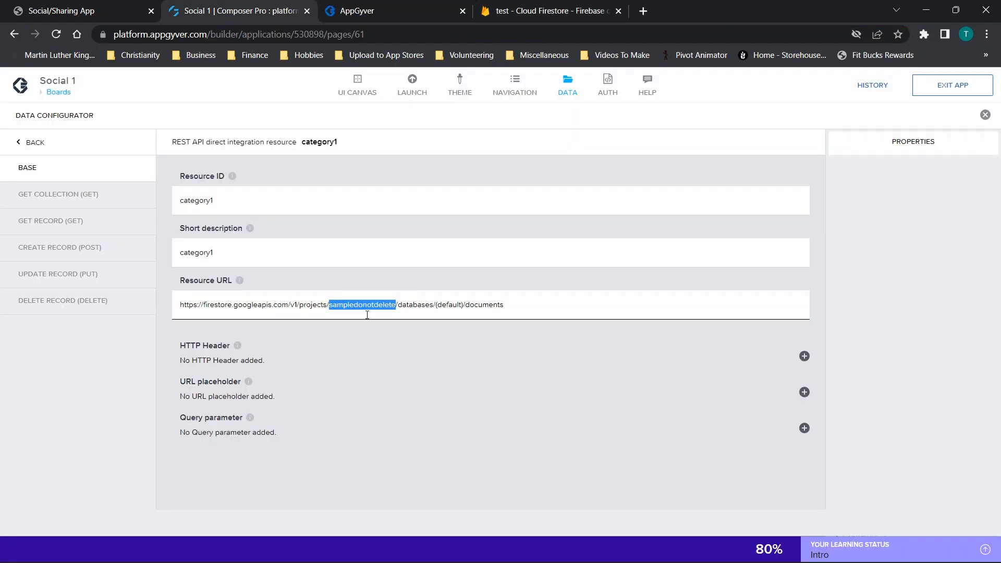
pyautogui.write('test-58a93')
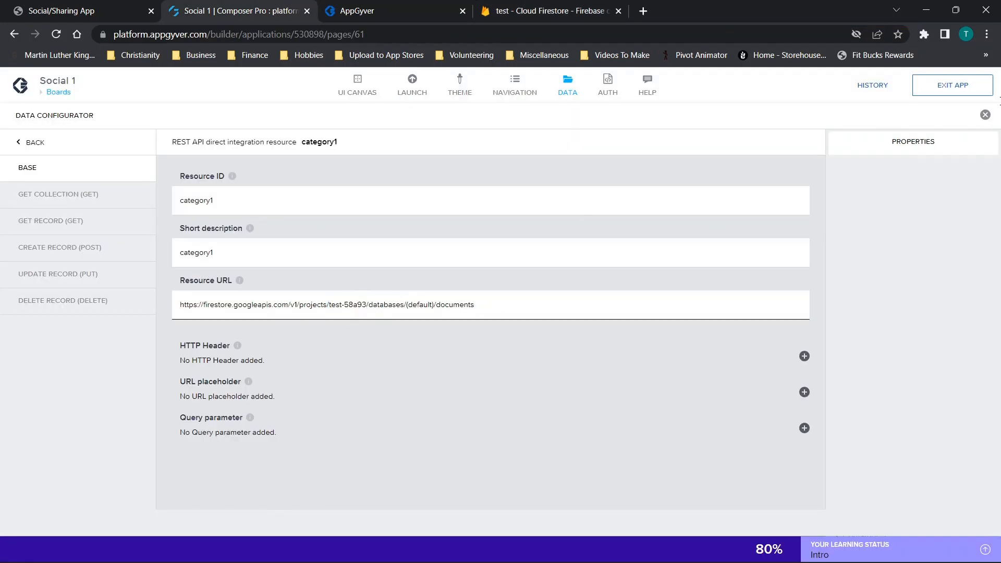
pyautogui.click(952, 85)
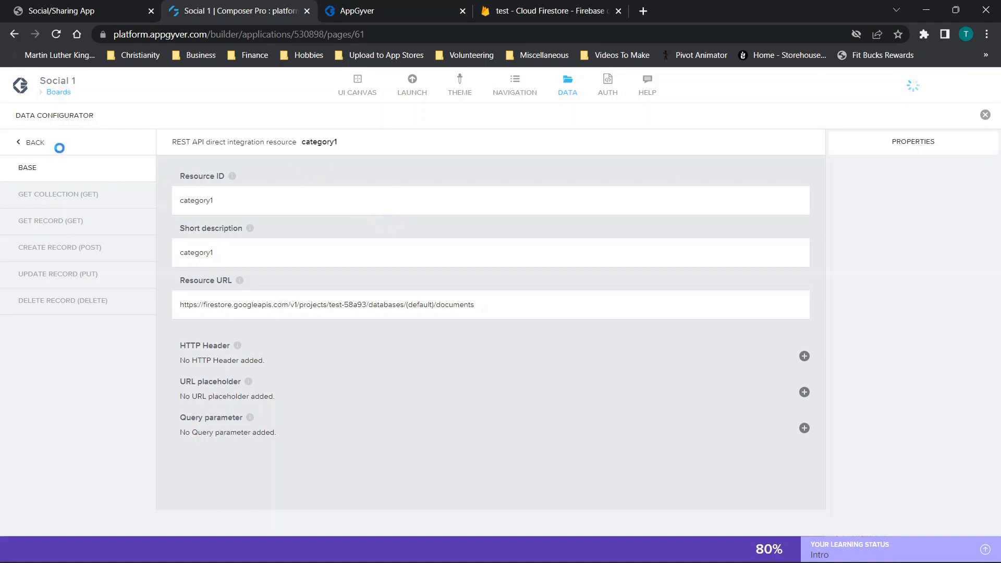
pyautogui.click(35, 144)
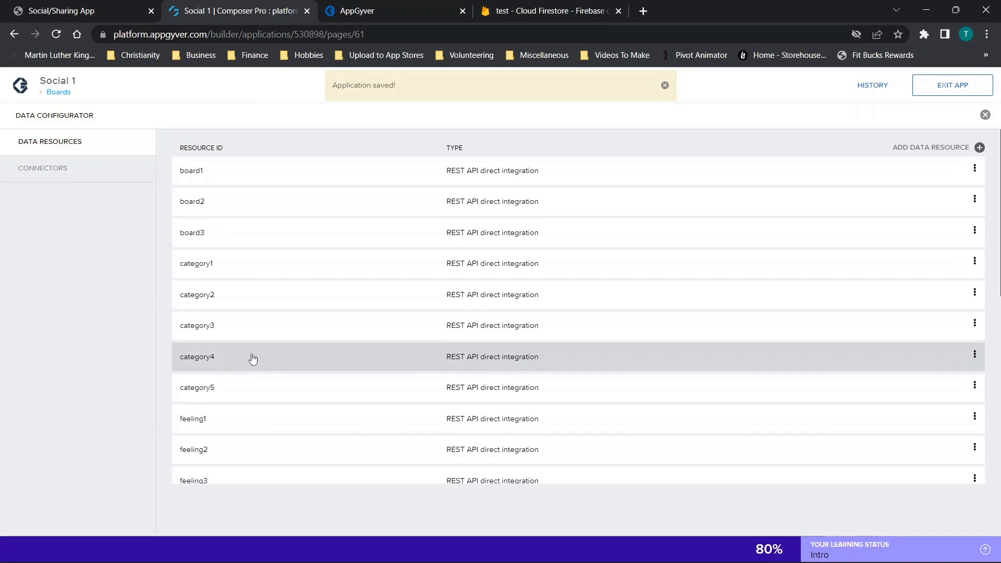
# - Replace the project ID in the homepagesocial resource URL with test-58a93, save the application and return to the Boards page
pyautogui.scroll(-1, 253, 358)
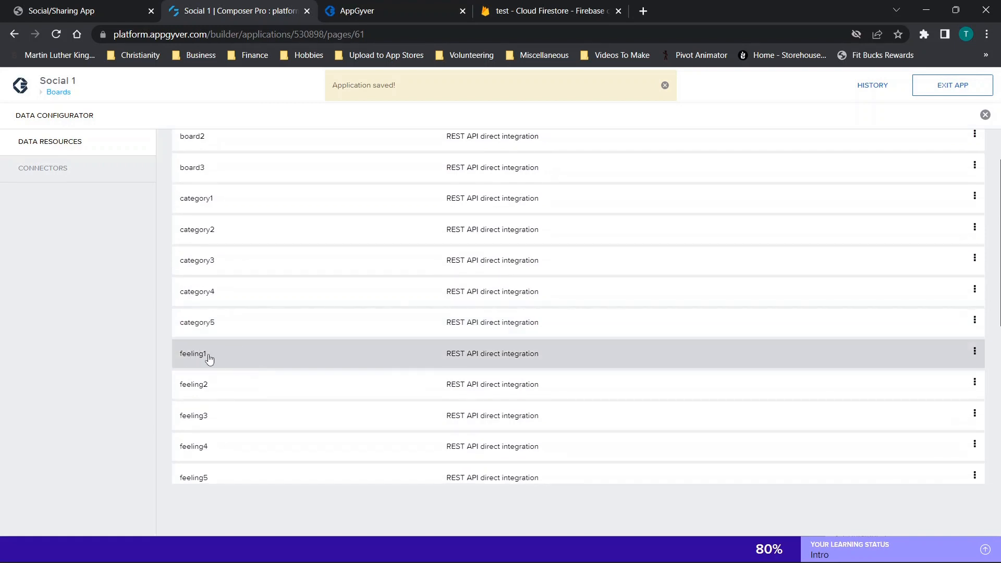
pyautogui.scroll(-3, 211, 359)
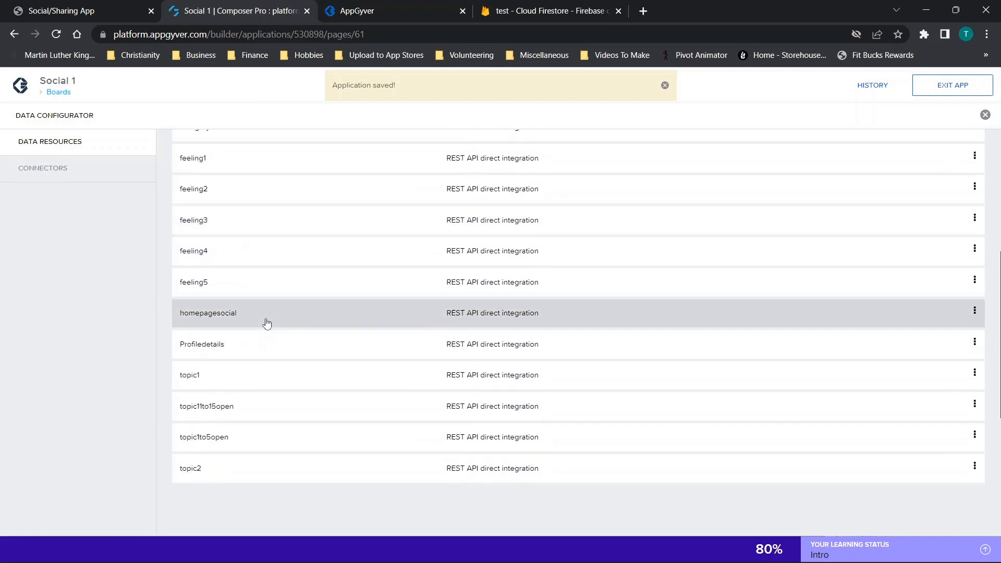
pyautogui.click(238, 314)
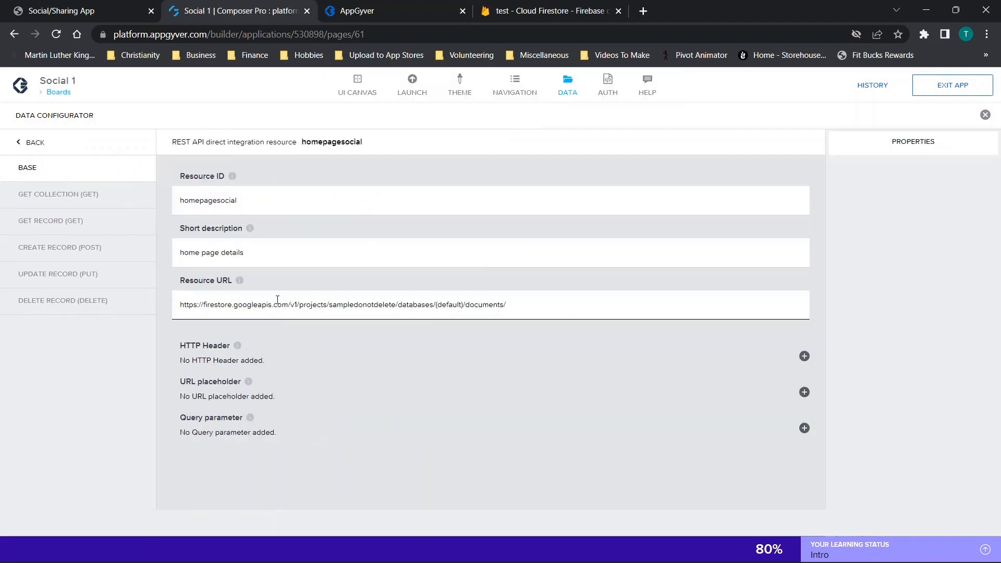
pyautogui.moveTo(331, 305); pyautogui.dragTo(399, 305)
pyautogui.write('test-58a93')
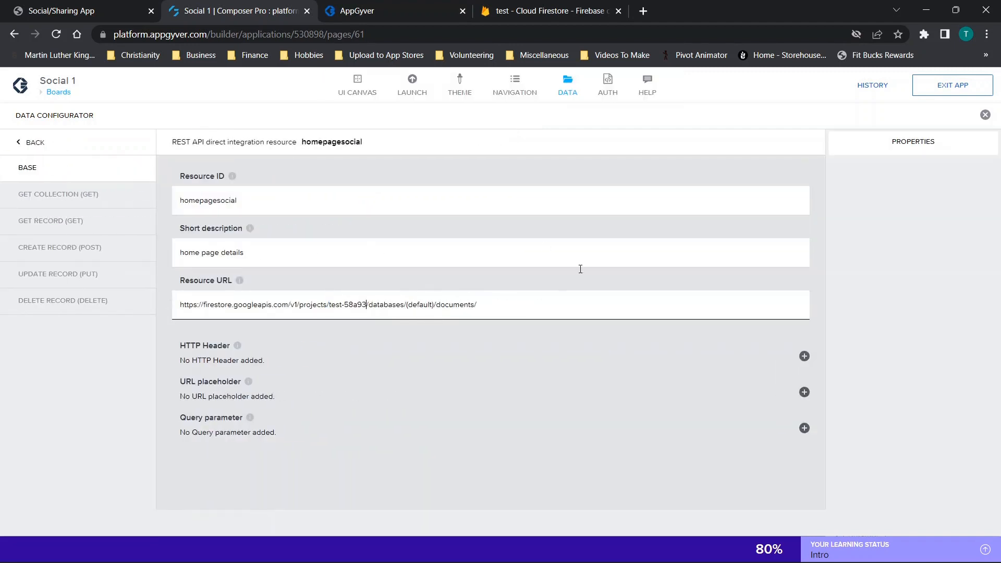
pyautogui.click(950, 86)
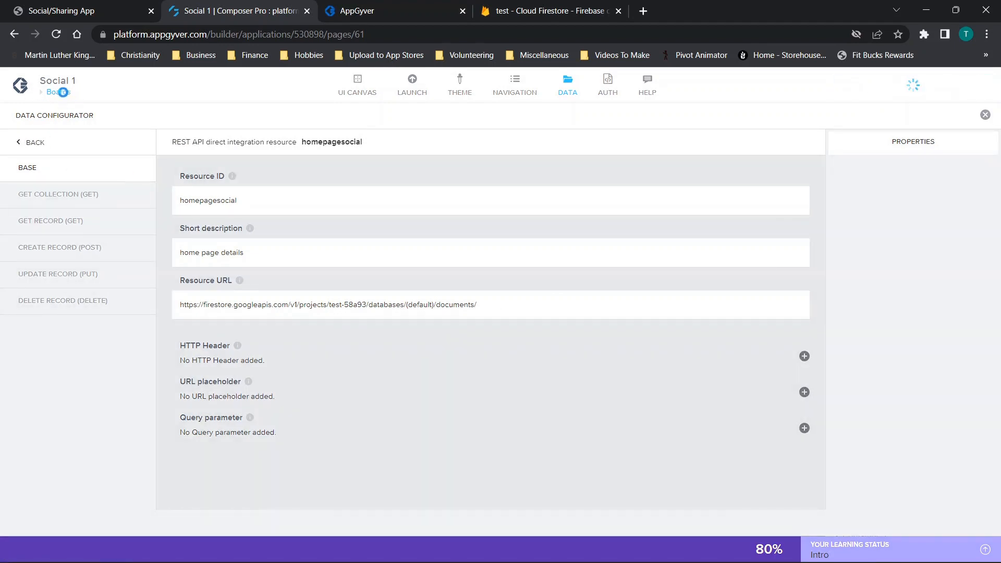
pyautogui.click(62, 93)
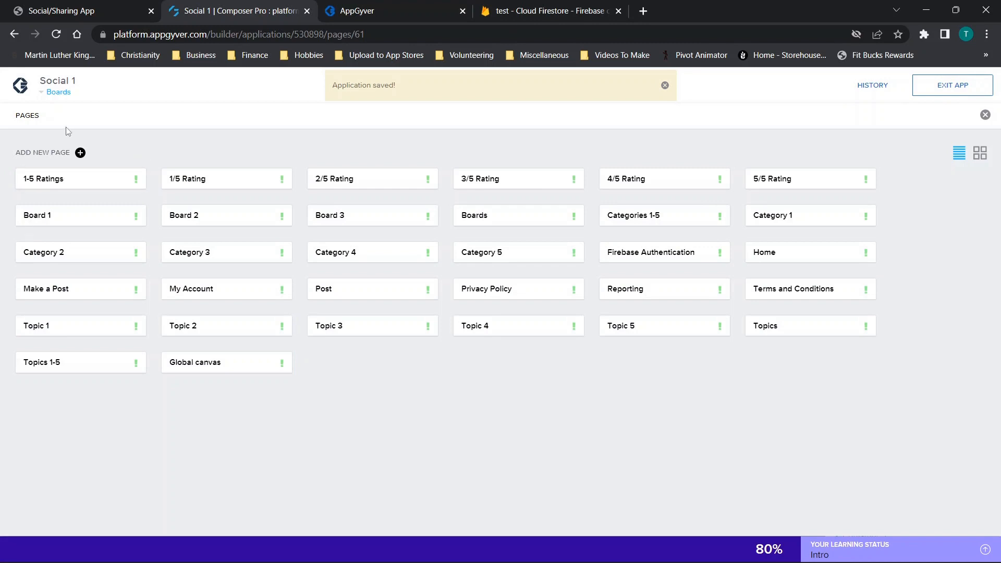
pyautogui.click(61, 95)
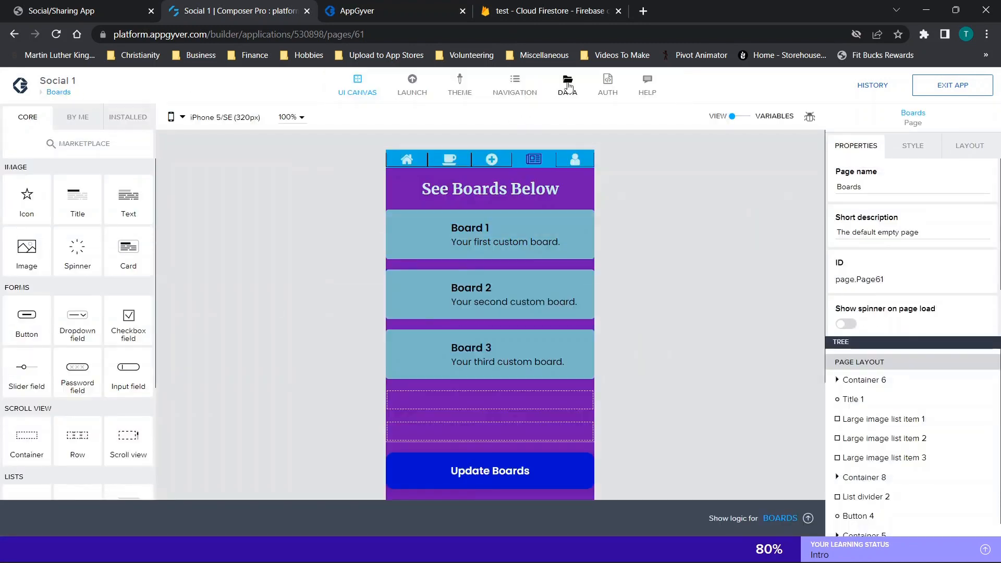
# - Replace the project ID in the Profiledetails resource URL with test-58a93, save the application and close the data configurator
pyautogui.click(567, 86)
pyautogui.scroll(-5, 268, 345)
pyautogui.scroll(-3, 267, 346)
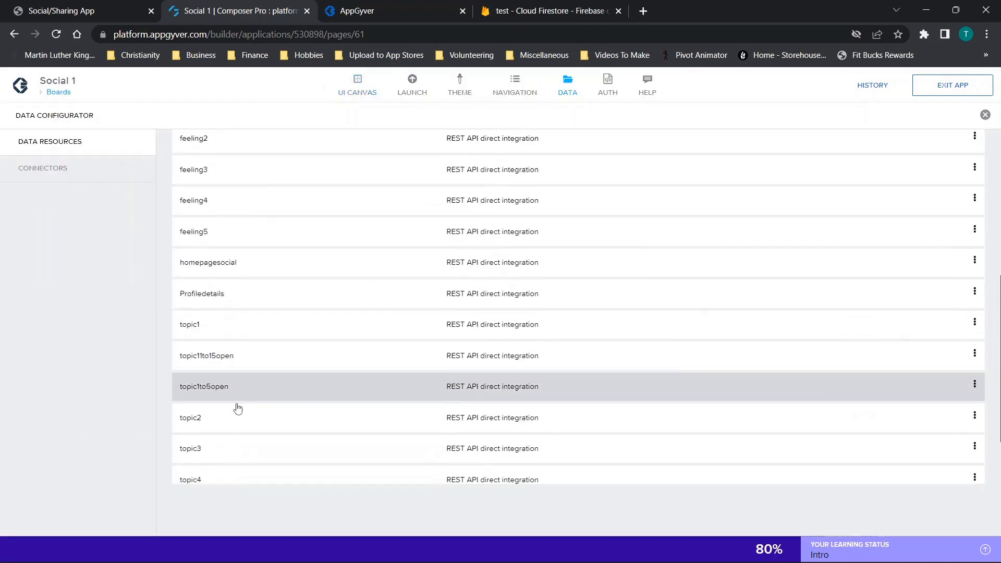
pyautogui.click(250, 208)
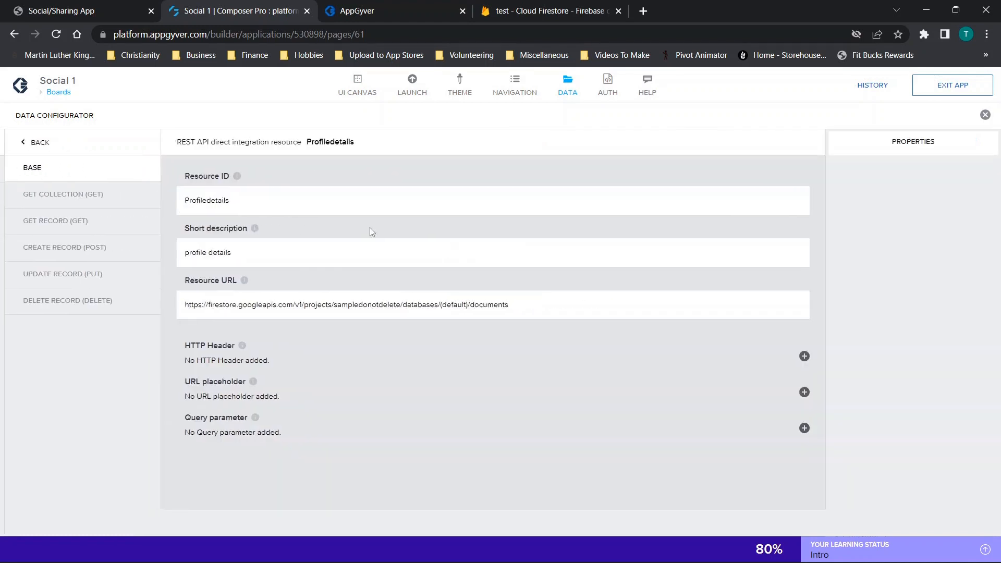
pyautogui.moveTo(396, 302); pyautogui.dragTo(340, 304)
pyautogui.write('test-58a93')
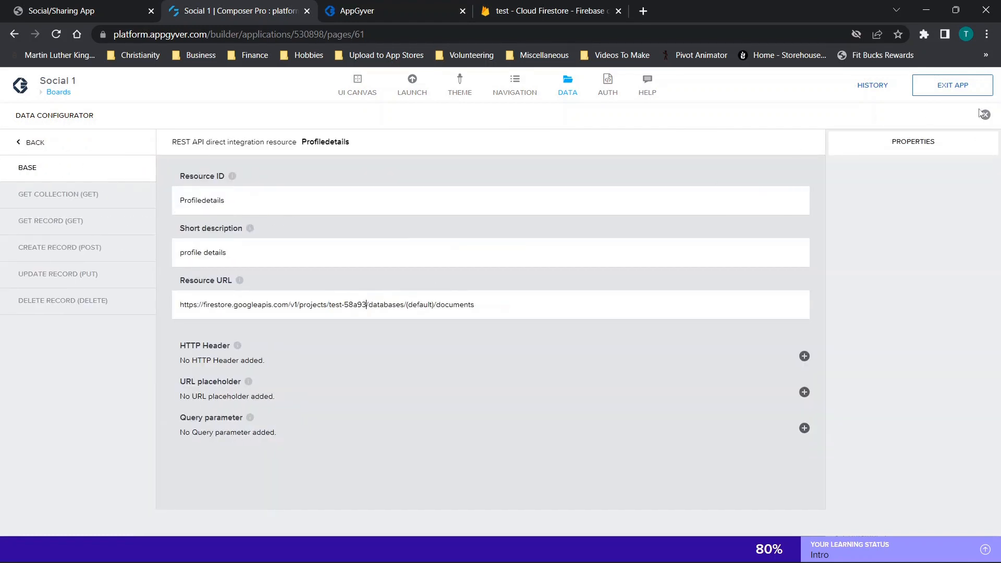
pyautogui.click(965, 88)
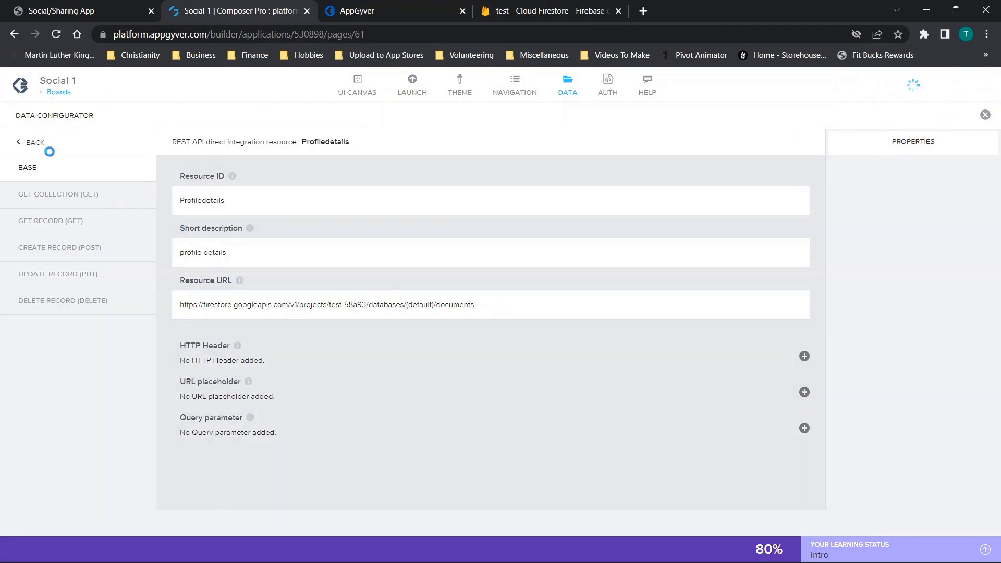
pyautogui.click(38, 148)
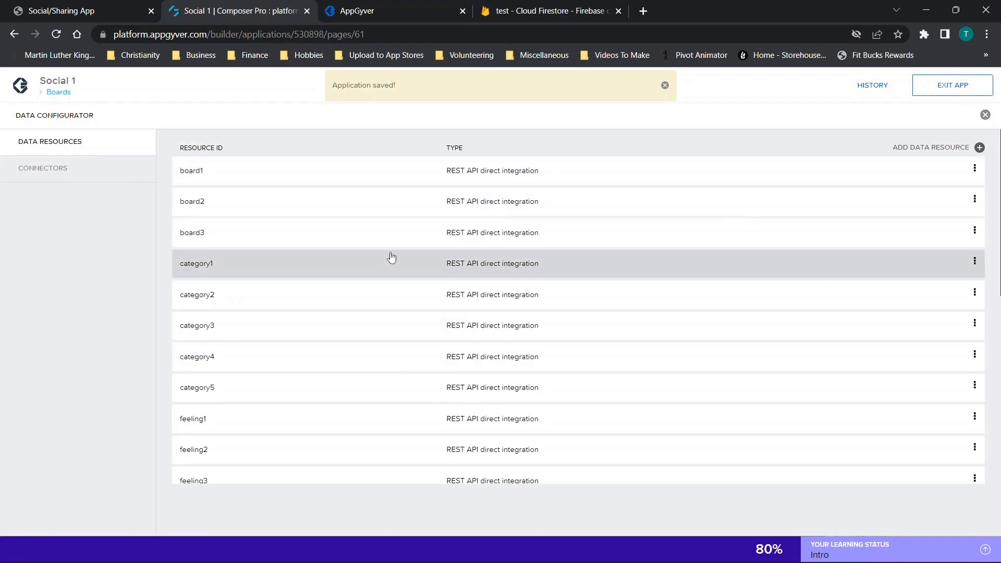
pyautogui.click(985, 115)
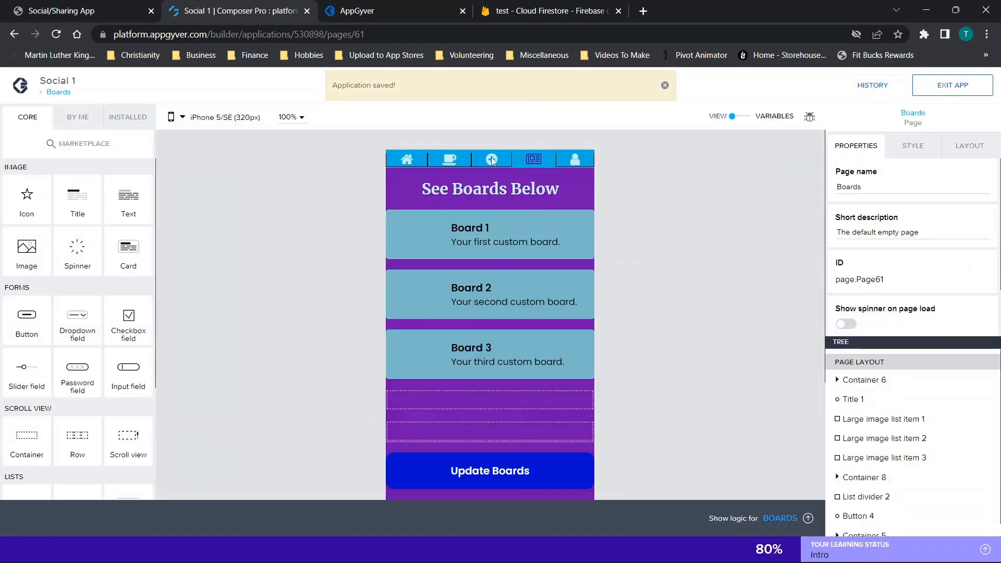
# - Check the Cloud Firestore database of the test project against the home page of the app preview
pyautogui.click(528, 10)
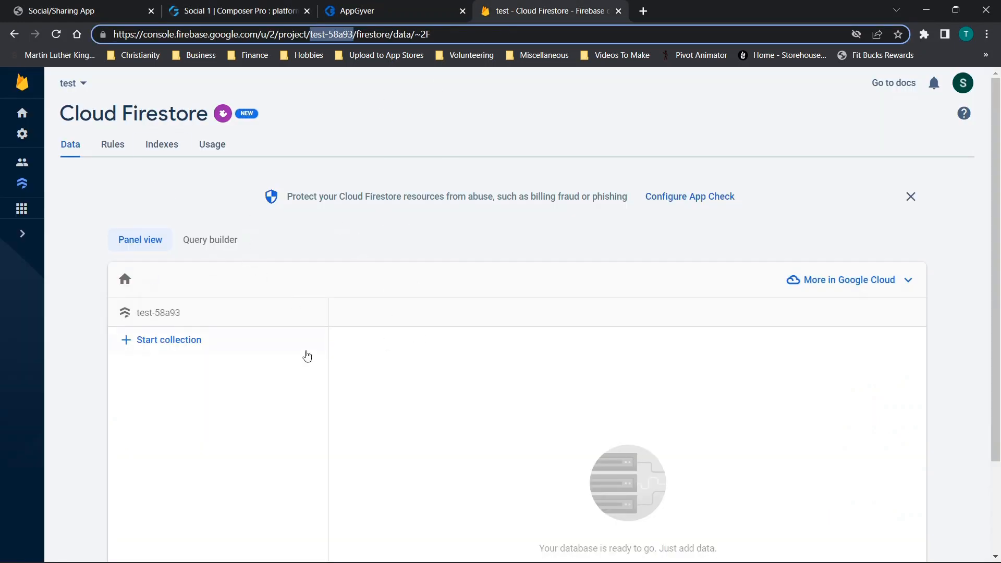
pyautogui.click(359, 10)
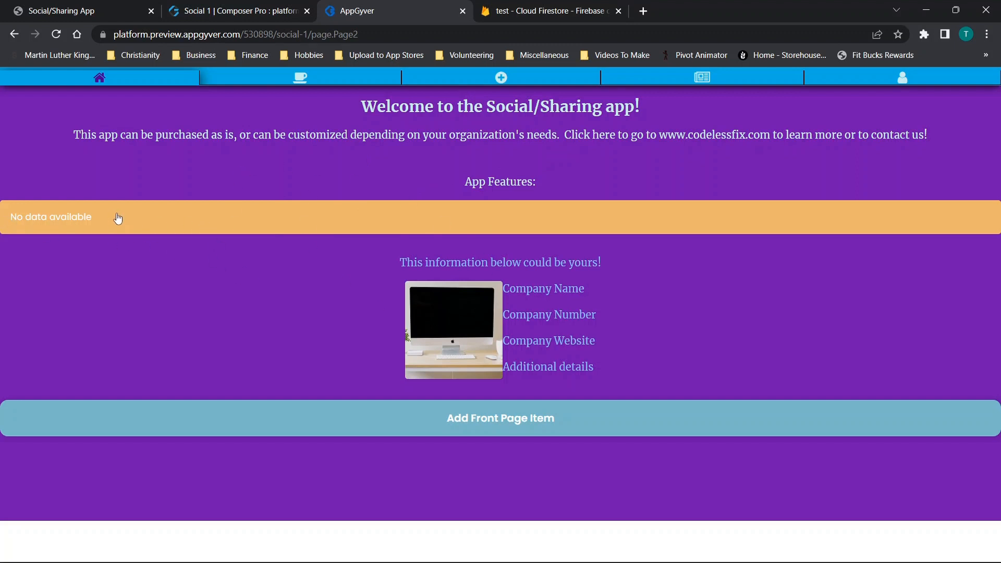
pyautogui.click(550, 10)
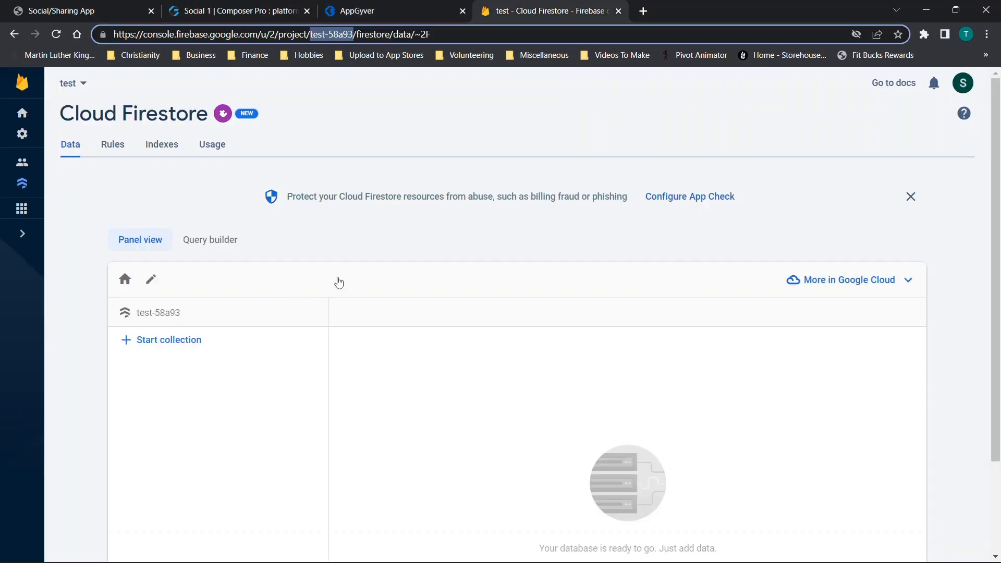
pyautogui.scroll(-2, 251, 302)
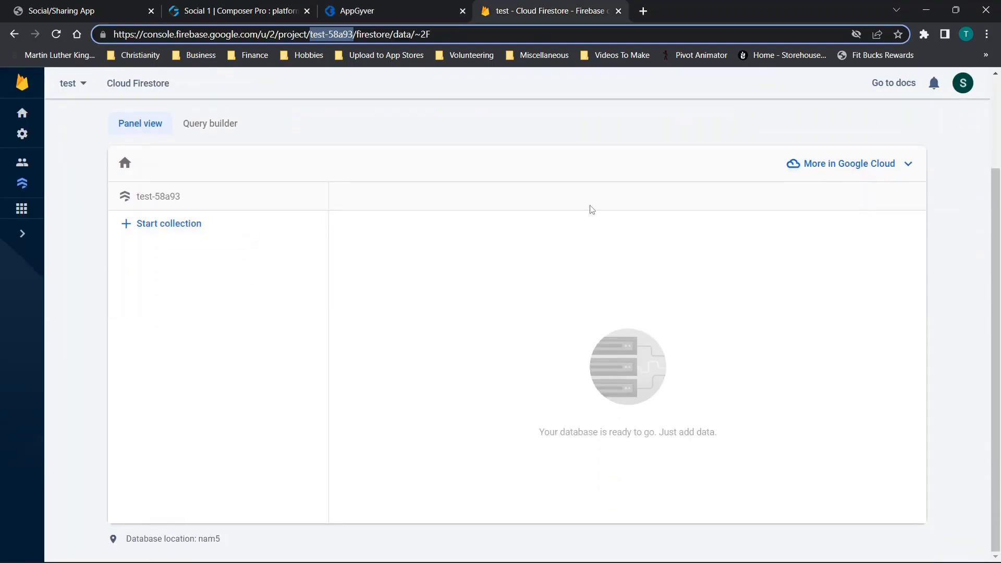
# - Switch back to Social 1 in the composer and review the project ID in the board1 resource URL and the board2 resource
pyautogui.click(215, 11)
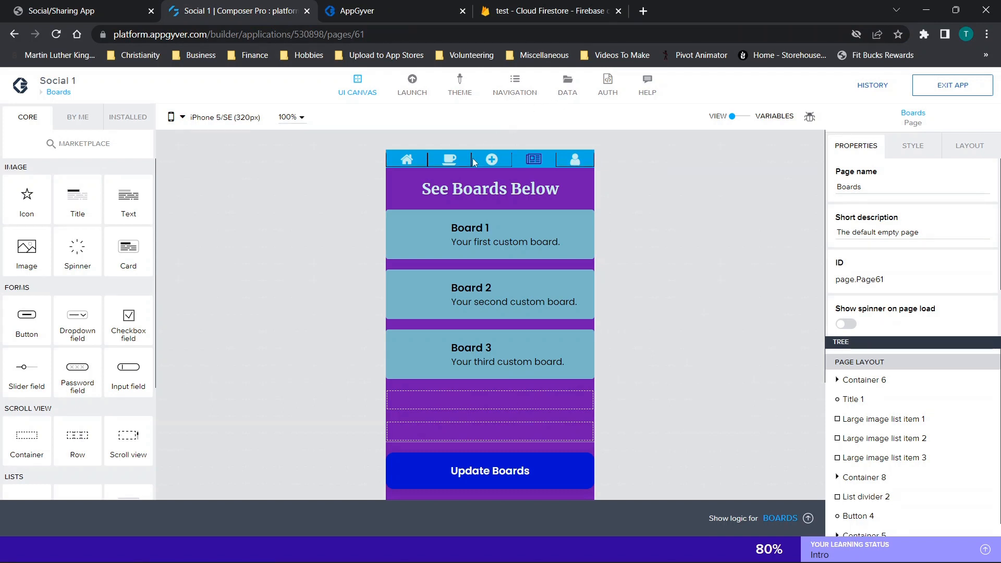
pyautogui.click(567, 83)
pyautogui.click(223, 178)
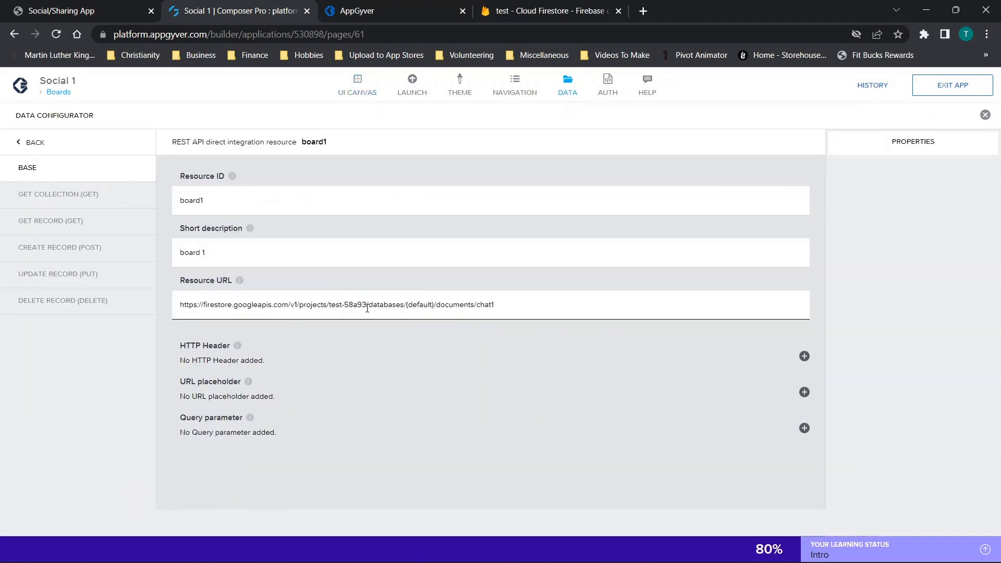
pyautogui.moveTo(329, 305); pyautogui.dragTo(365, 304)
pyautogui.moveTo(301, 305); pyautogui.dragTo(324, 304)
pyautogui.click(332, 304)
pyautogui.click(32, 147)
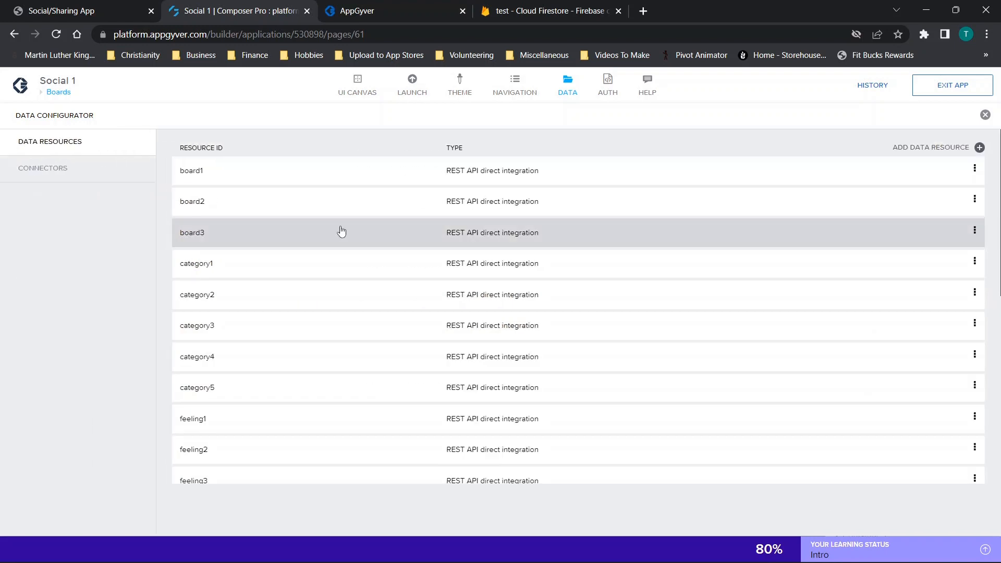
pyautogui.click(275, 213)
pyautogui.click(31, 140)
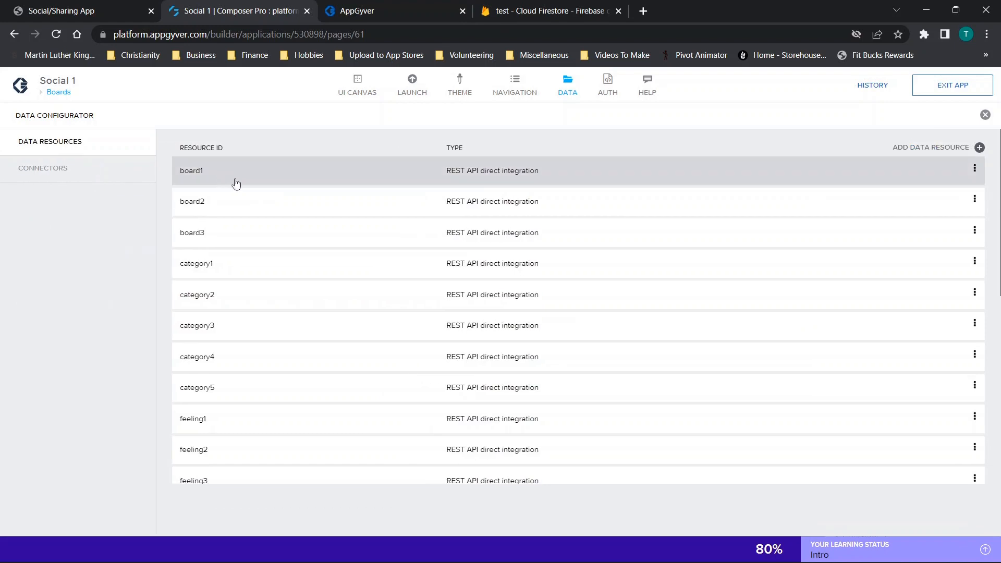
# - Look through the remaining data resources, check the project ID in the category1 resource URL and close the data configurator
pyautogui.scroll(-5, 219, 177)
pyautogui.scroll(-3, 209, 208)
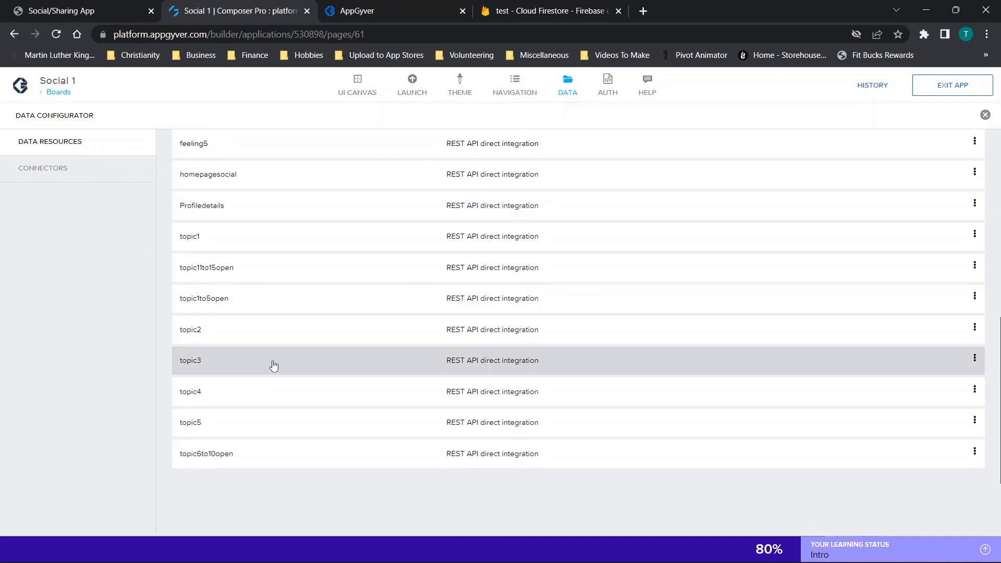
pyautogui.scroll(8, 287, 376)
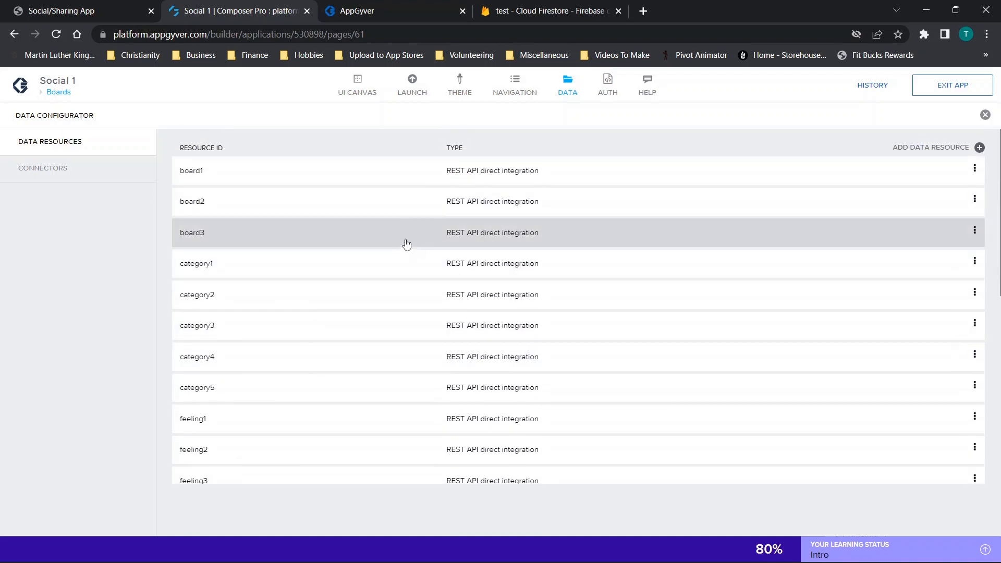
pyautogui.click(185, 270)
pyautogui.moveTo(331, 305); pyautogui.dragTo(367, 306)
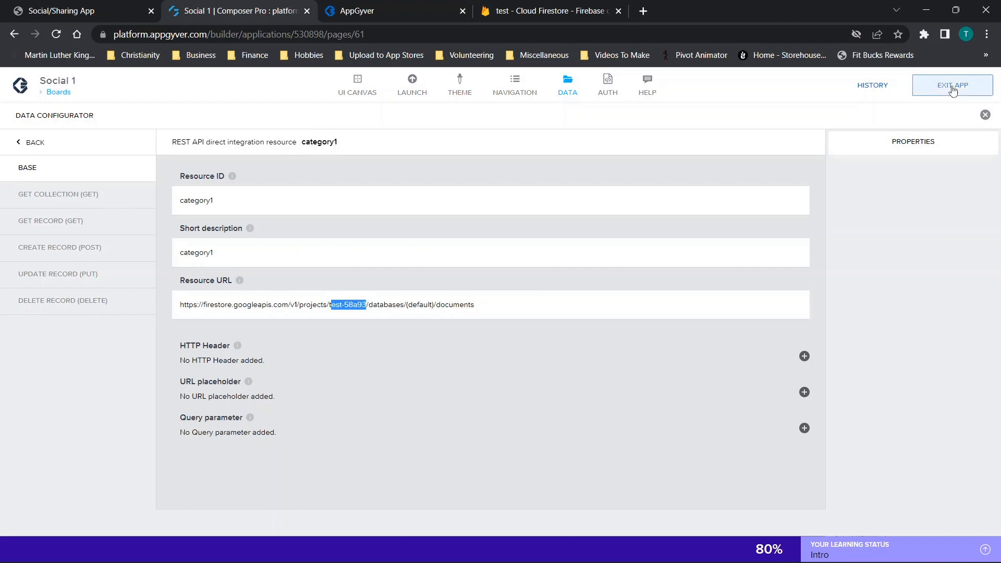
pyautogui.click(985, 116)
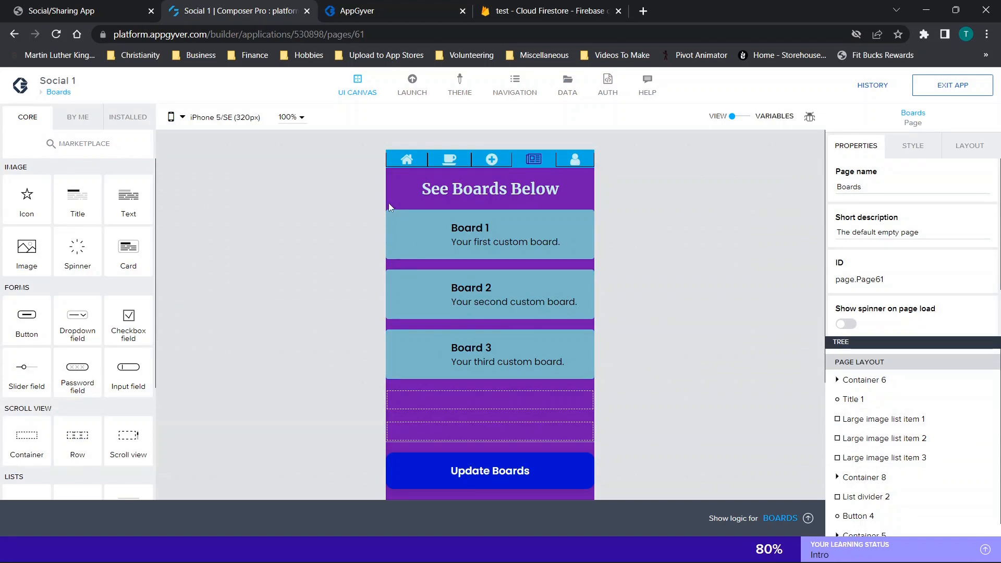
# - Switch to the app preview, open the profile page, accept creating the missing profile and bring up the update profile details form
pyautogui.click(406, 6)
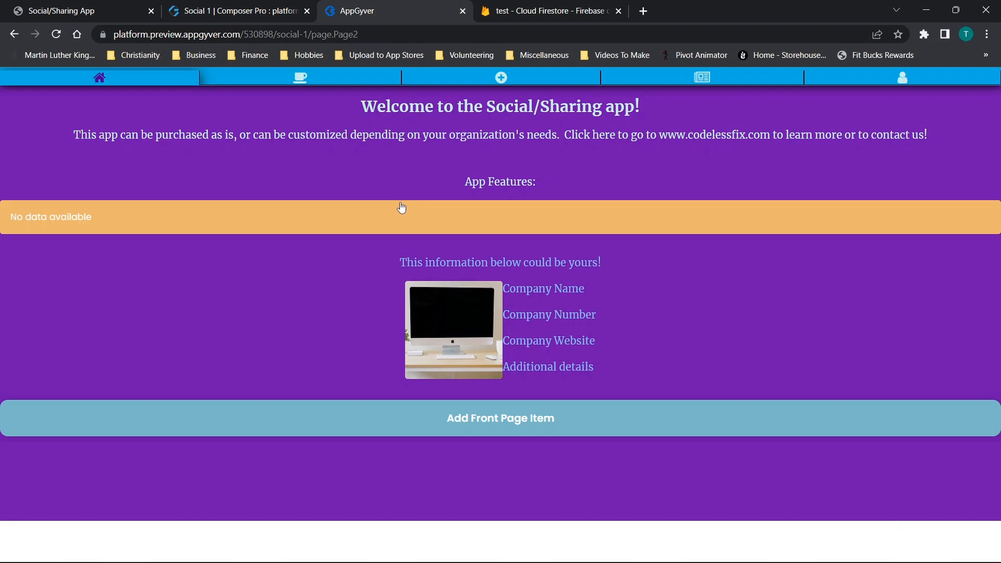
pyautogui.click(902, 85)
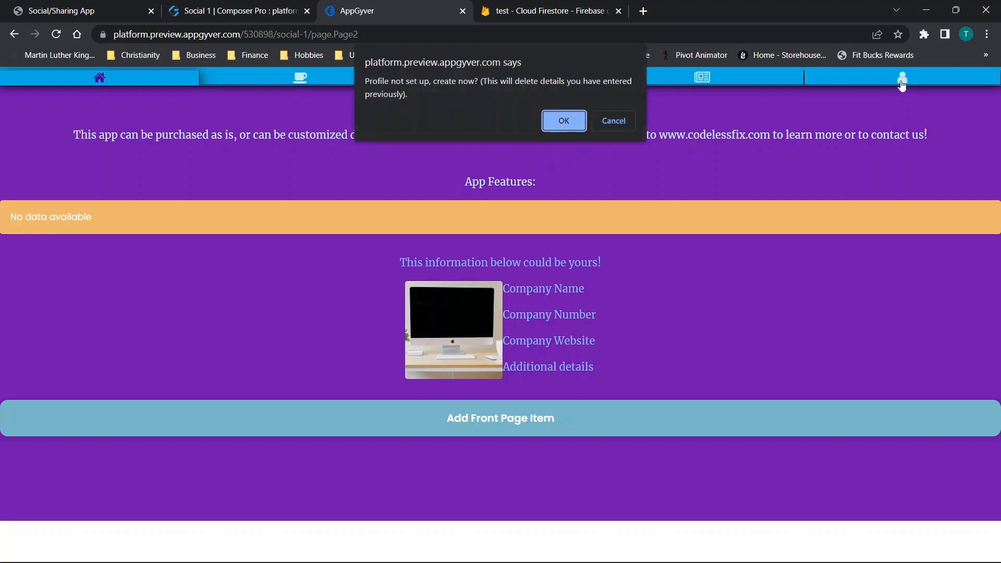
pyautogui.tripleClick(426, 75)
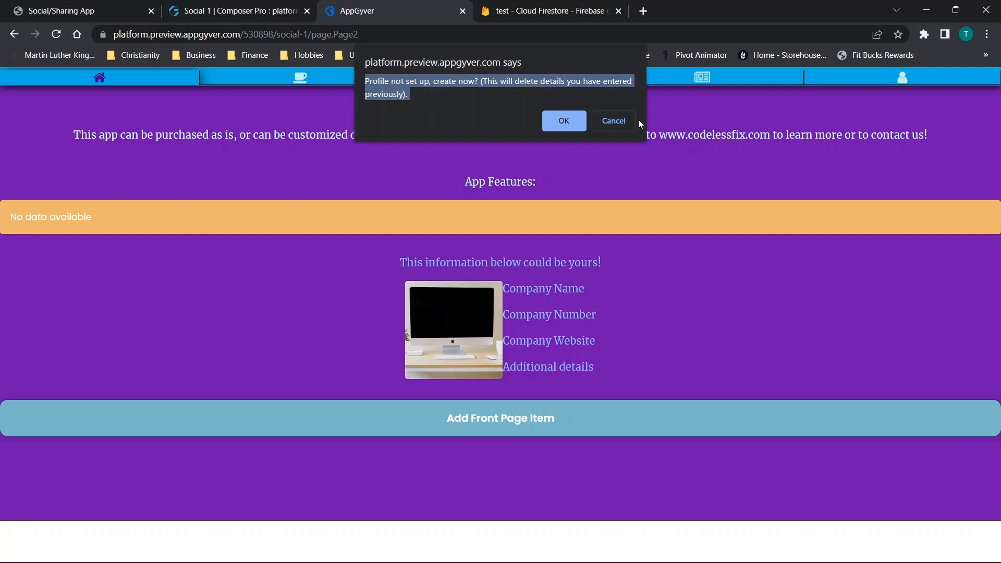
pyautogui.click(563, 121)
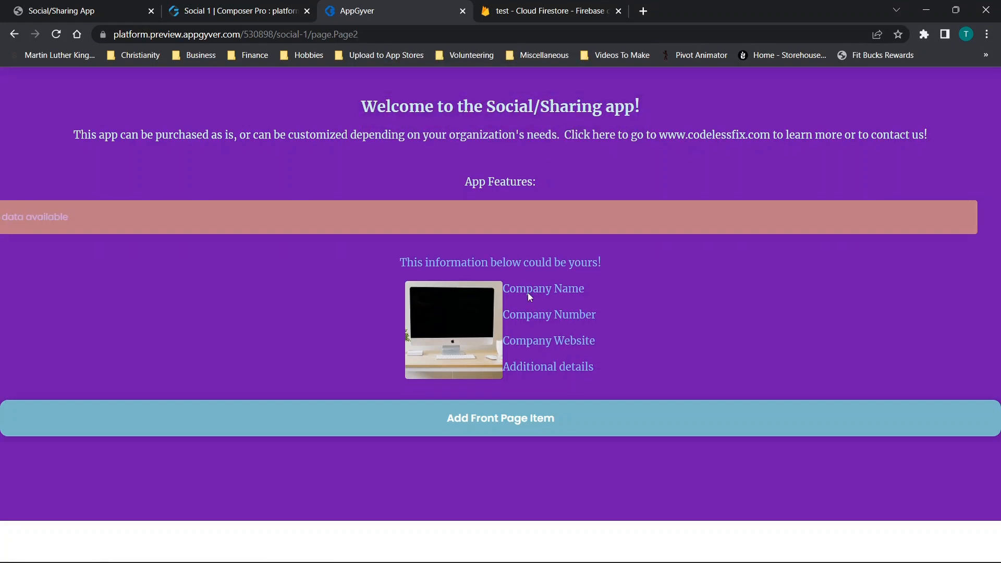
pyautogui.click(902, 78)
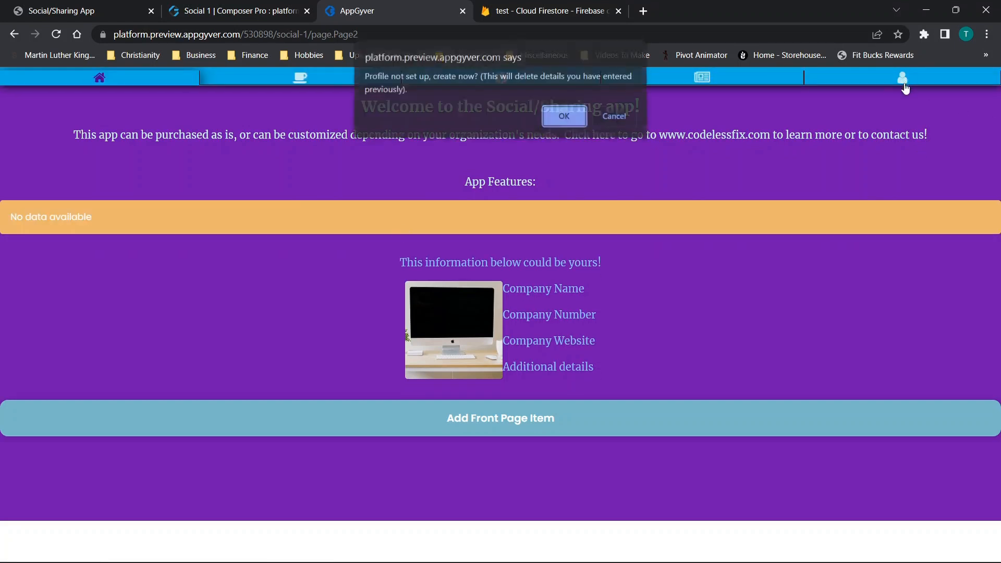
pyautogui.click(565, 127)
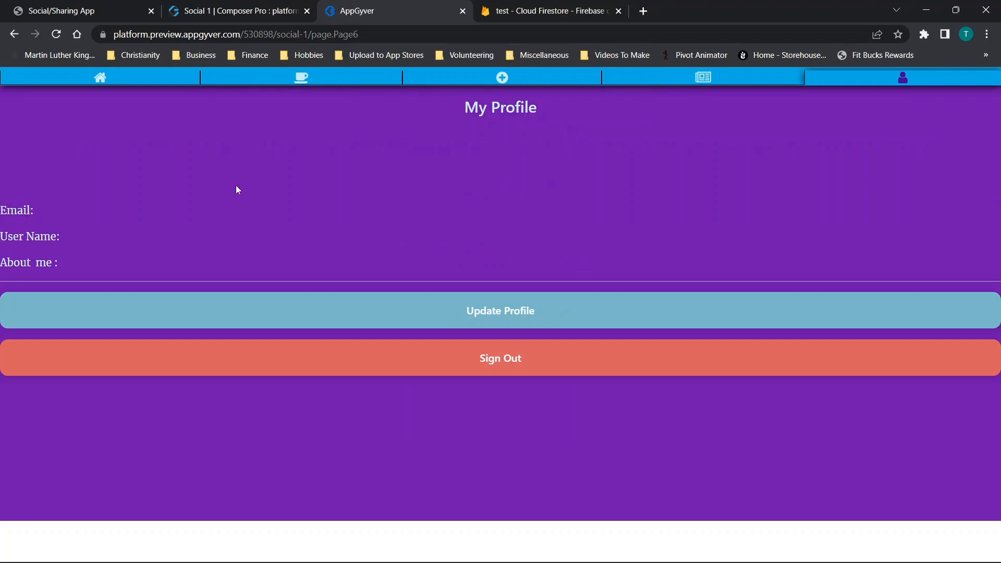
pyautogui.click(498, 310)
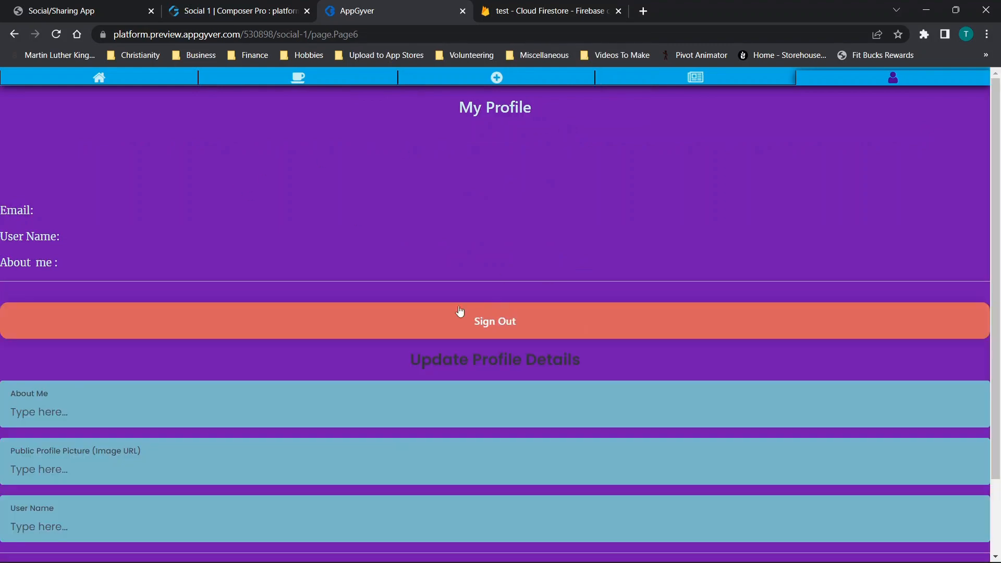
pyautogui.scroll(-2, 409, 268)
# - Place the app preview in the left half of the desktop and Cloud Firestore in its own window in the right half
pyautogui.moveTo(729, 6); pyautogui.dragTo(1, 172)
pyautogui.click(596, 56)
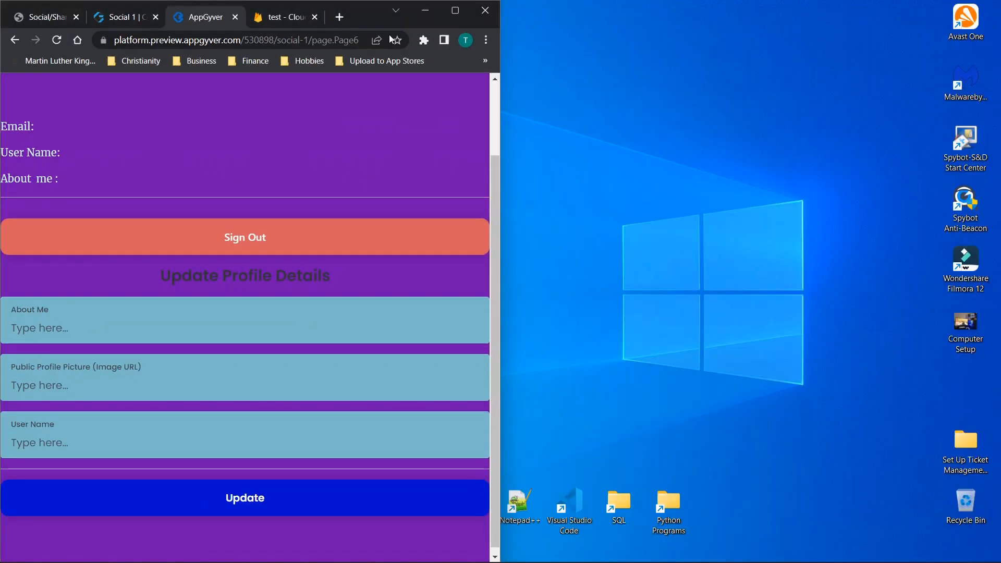
pyautogui.click(286, 16)
pyautogui.moveTo(286, 16); pyautogui.dragTo(999, 89)
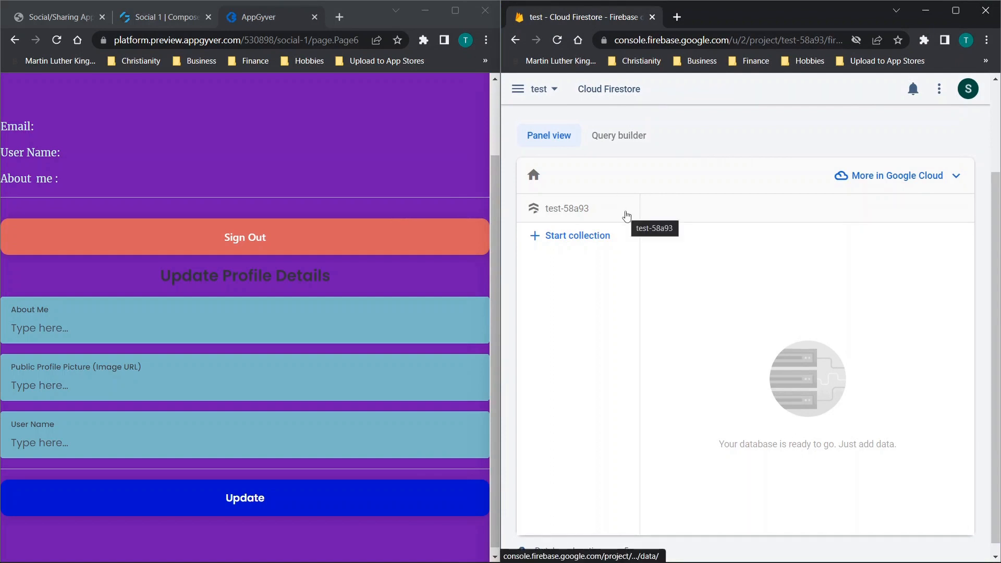
# - Fill in About Me, Public Profile Picture and User Name with "a" and submit the profile update
pyautogui.click(82, 339)
pyautogui.write('a')
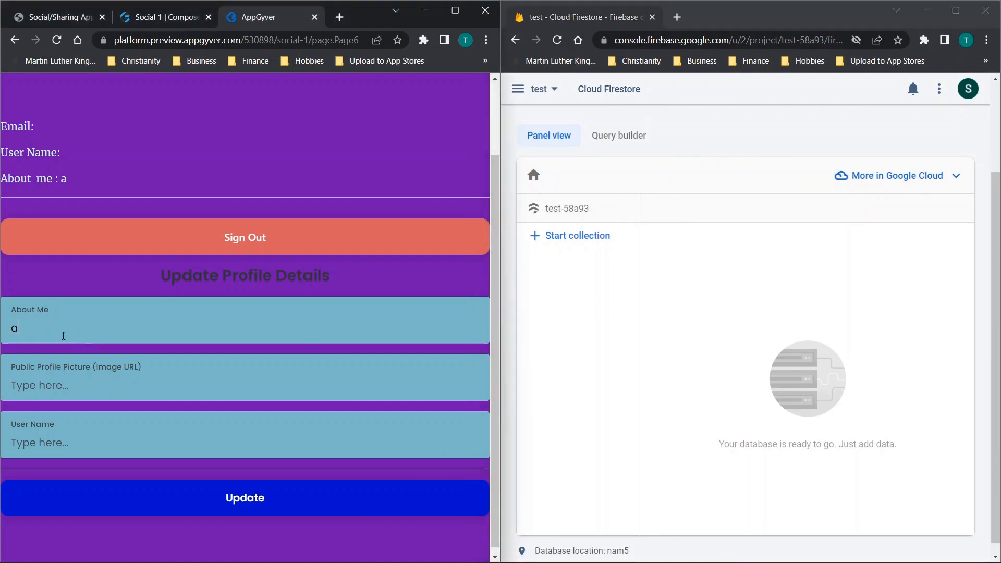
pyautogui.click(41, 386)
pyautogui.write('aa')
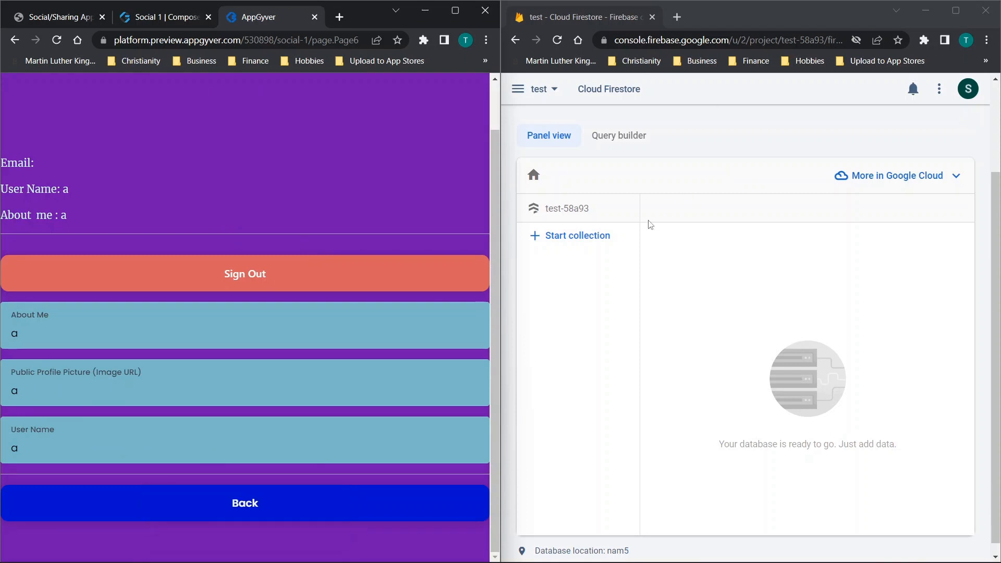
# - Refresh Cloud Firestore to examine the profiledetails document, and maximize the app preview window
pyautogui.click(559, 42)
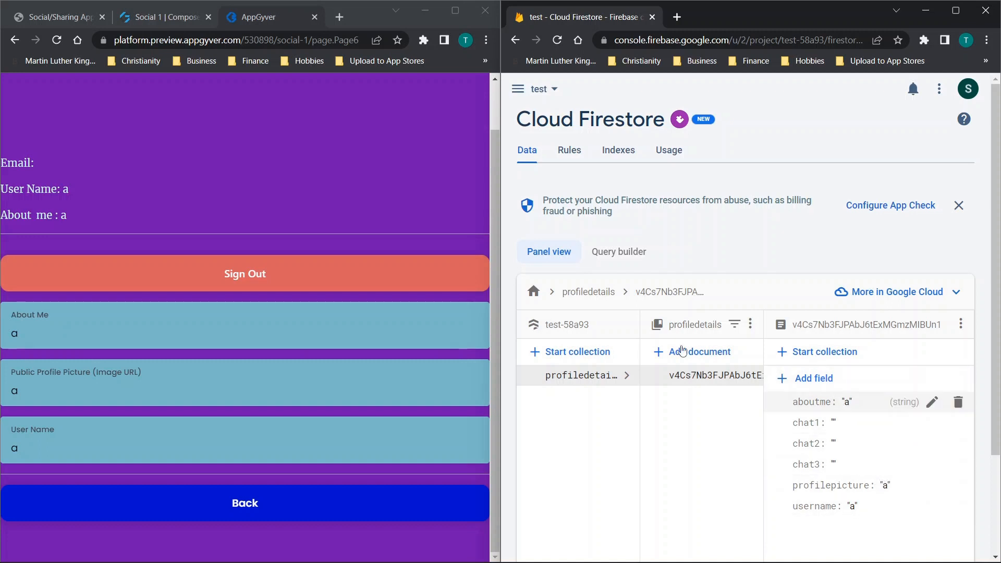
pyautogui.scroll(1, 203, 215)
pyautogui.scroll(1, 203, 216)
pyautogui.moveTo(459, 11)
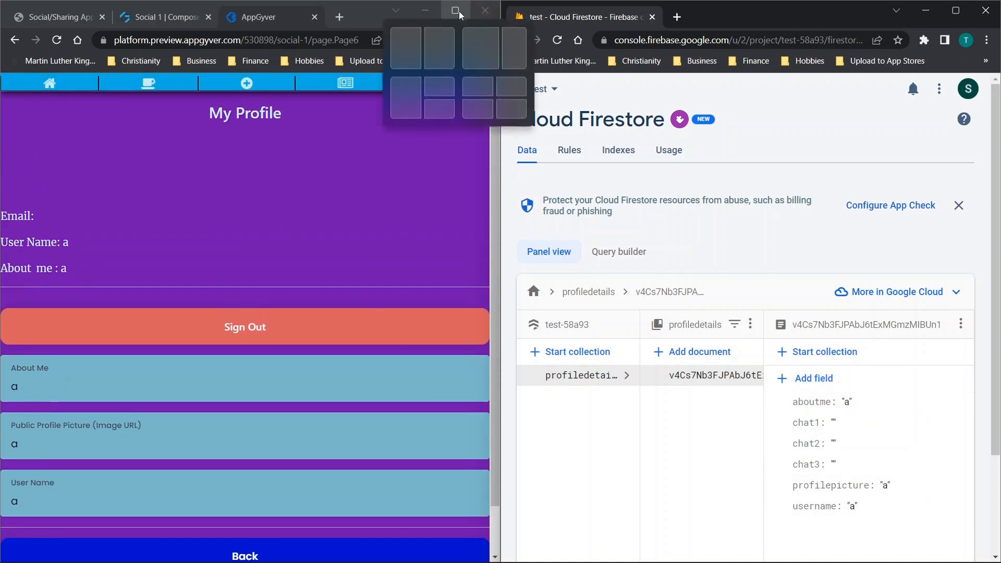
pyautogui.click(458, 11)
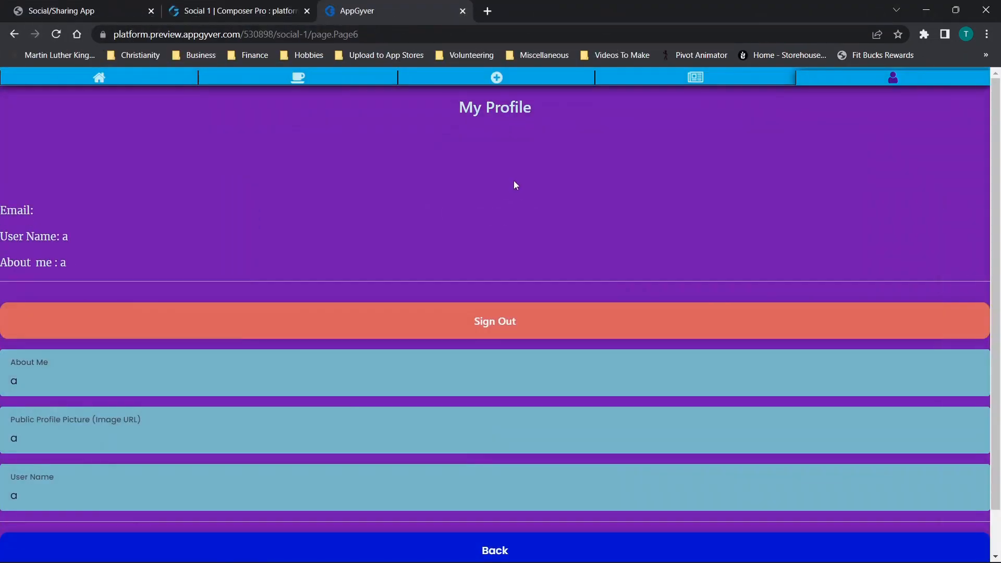
# - Start a new front page item on the home page with title, subtitle, label and content set to "a"
pyautogui.click(103, 78)
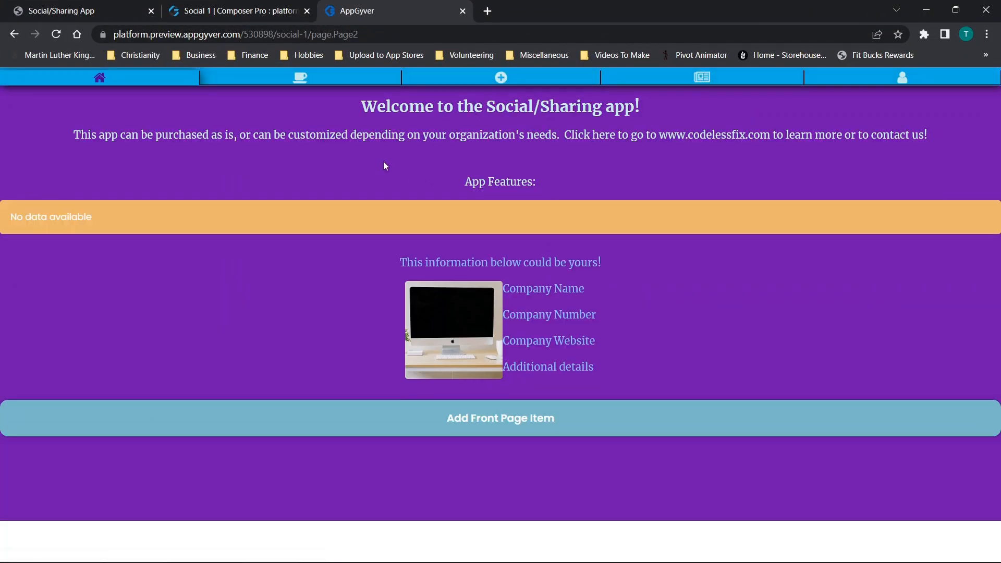
pyautogui.click(523, 429)
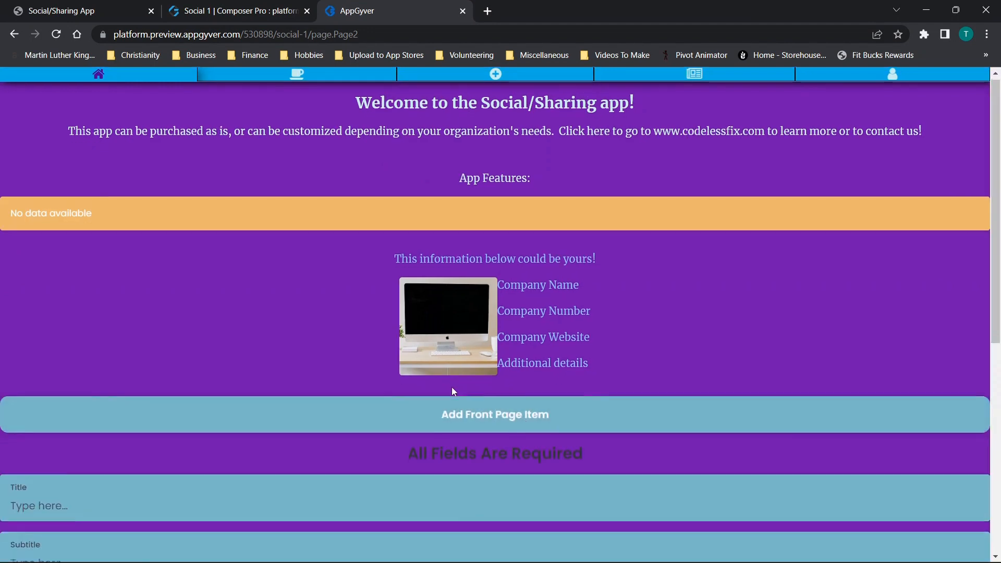
pyautogui.scroll(-5, 128, 201)
pyautogui.write('a')
pyautogui.click(74, 302)
pyautogui.write('a')
pyautogui.click(49, 419)
pyautogui.write('a')
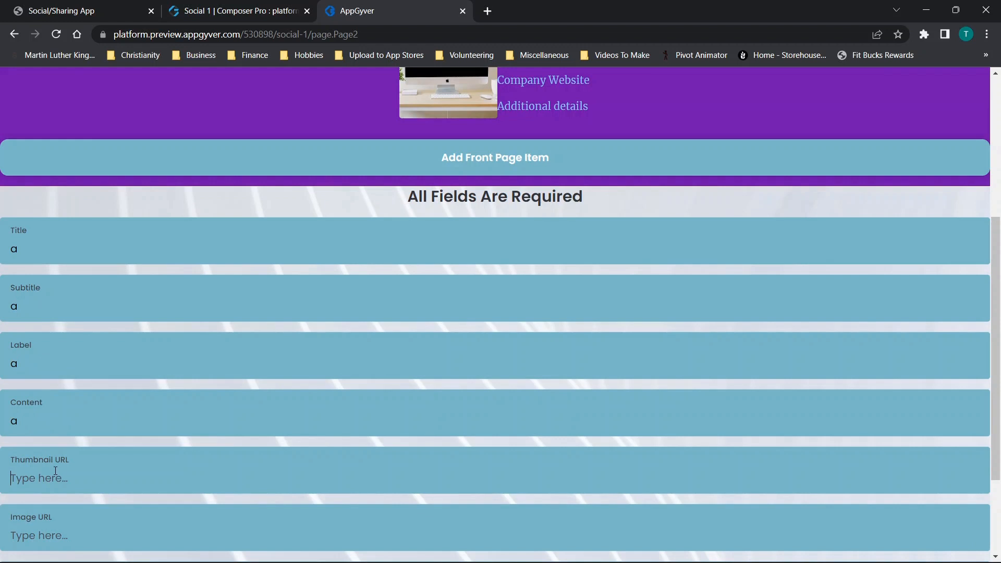
# - Set the front page item's thumbnail URL and image URL to "a" and its ID to 1, and submit it
pyautogui.scroll(-1, 55, 471)
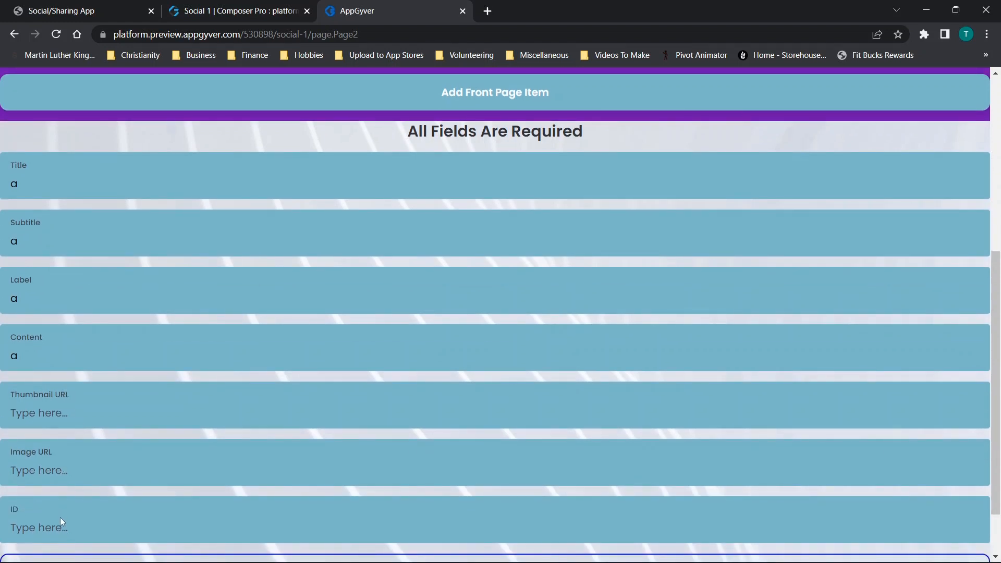
pyautogui.click(50, 415)
pyautogui.write('a')
pyautogui.write('1')
pyautogui.scroll(-1, 239, 318)
pyautogui.press('BackSpace')
pyautogui.write('1')
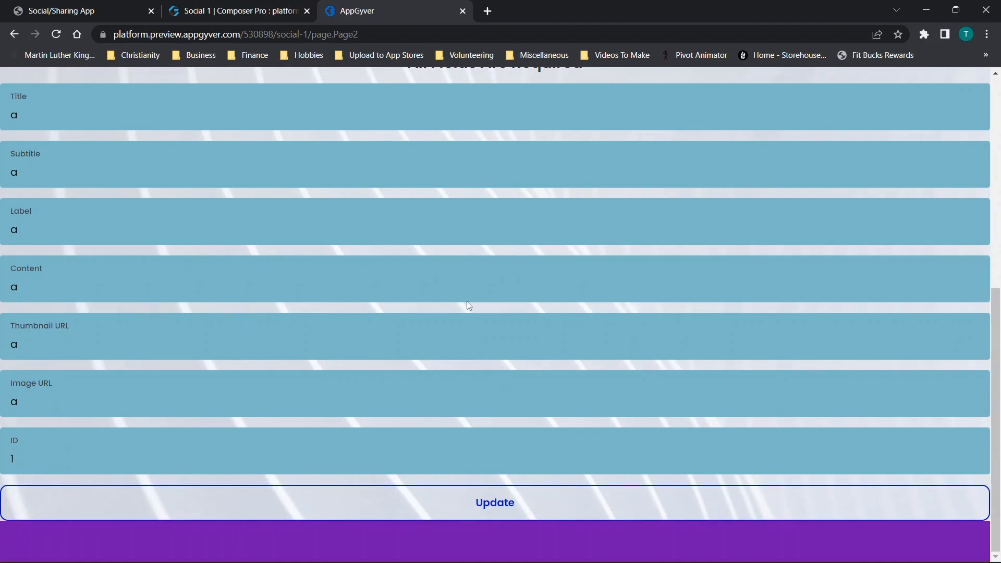
# - Visit the Topics page and return to the home page to check the App Features list for the first item
pyautogui.scroll(8, 474, 337)
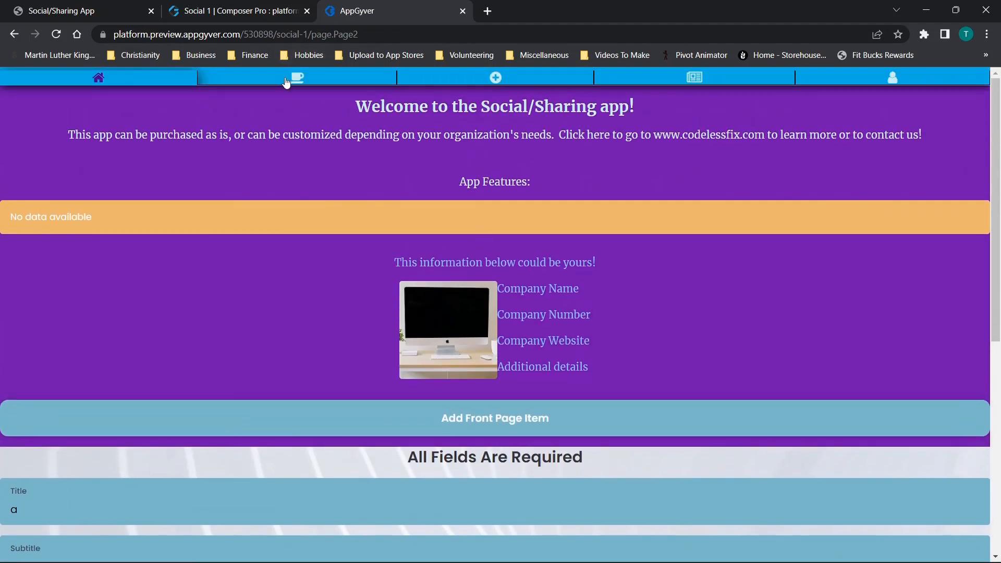
pyautogui.click(287, 81)
pyautogui.click(103, 81)
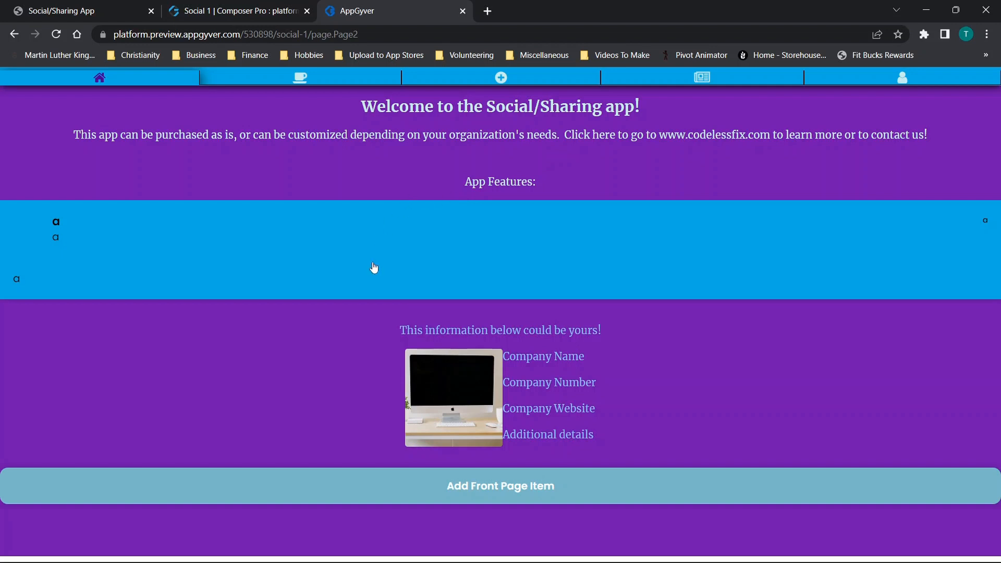
# - Start a second front page item with title, subtitle, label, content and thumbnail URL set to "b"
pyautogui.click(486, 504)
pyautogui.scroll(-5, 248, 255)
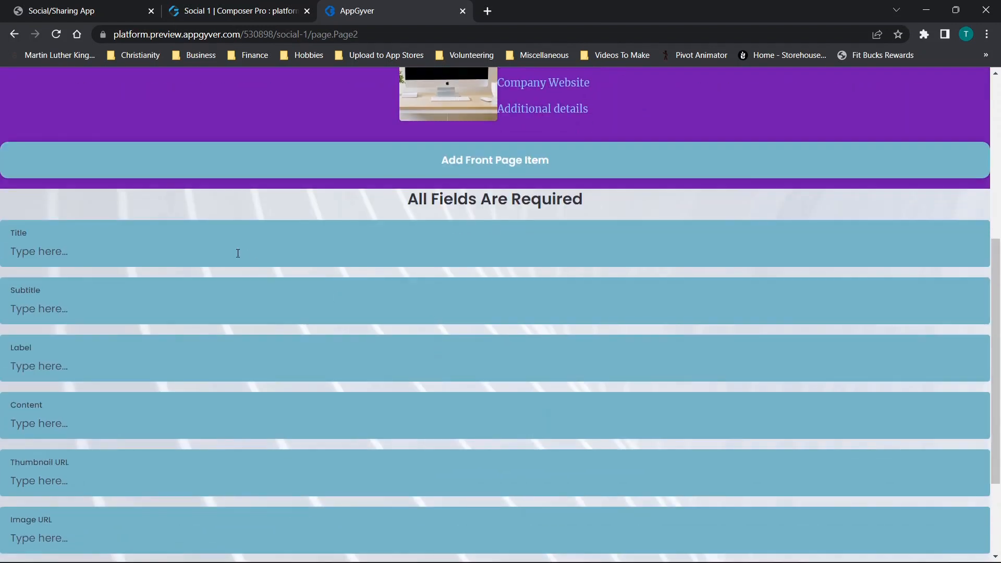
pyautogui.click(110, 250)
pyautogui.write('bb')
pyautogui.press('Tab')
pyautogui.write('b')
pyautogui.press('Tab')
pyautogui.write('b')
pyautogui.press('Tab')
pyautogui.write('b')
# - Set the second item's image URL to "b" and its ID to 2, and submit it
pyautogui.scroll(-3, 82, 479)
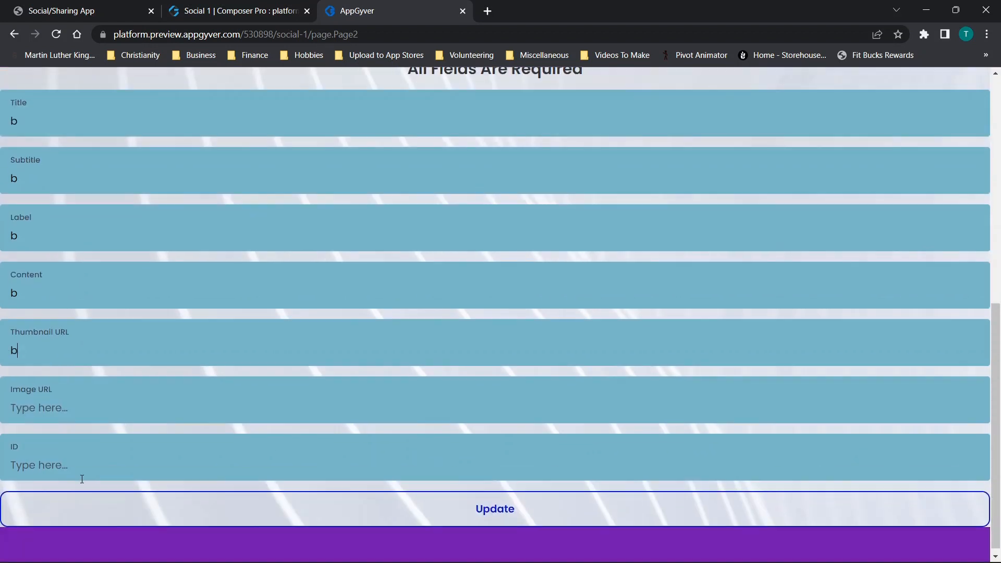
pyautogui.click(73, 410)
pyautogui.write('b')
pyautogui.write('2')
pyautogui.click(478, 516)
# - Reload the home page by way of the Topics page to check the App Features list for the second item
pyautogui.scroll(9, 422, 240)
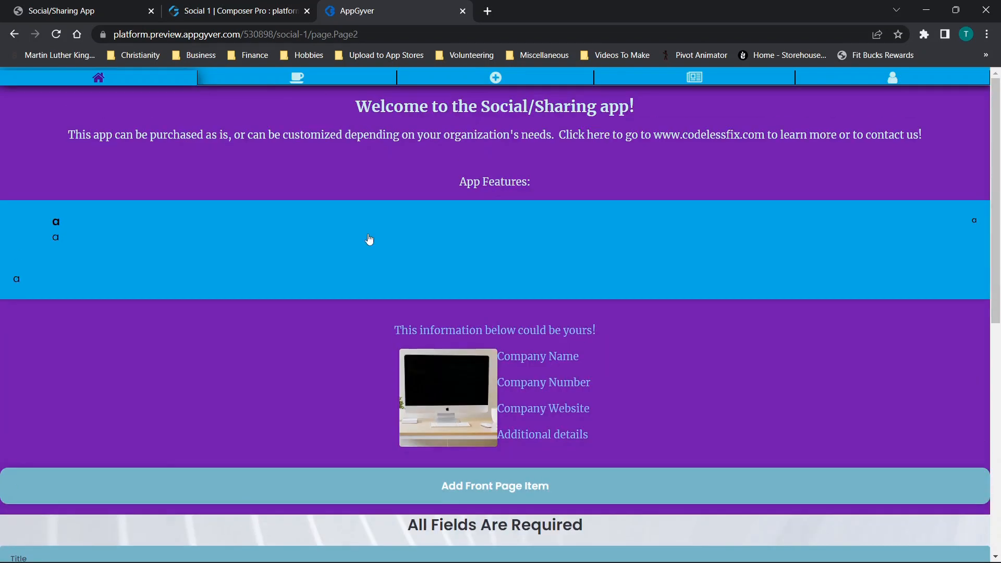
pyautogui.click(230, 81)
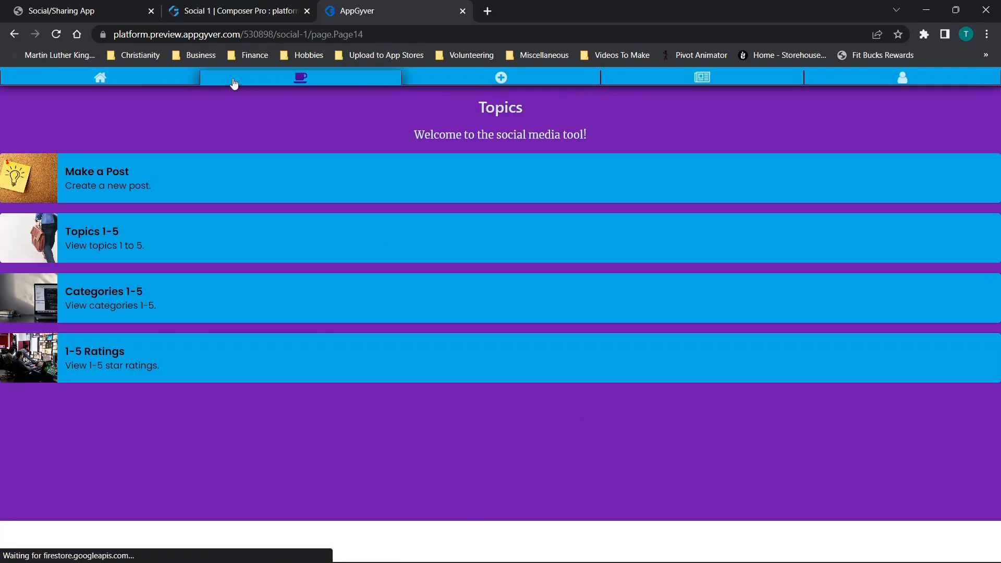
pyautogui.click(102, 82)
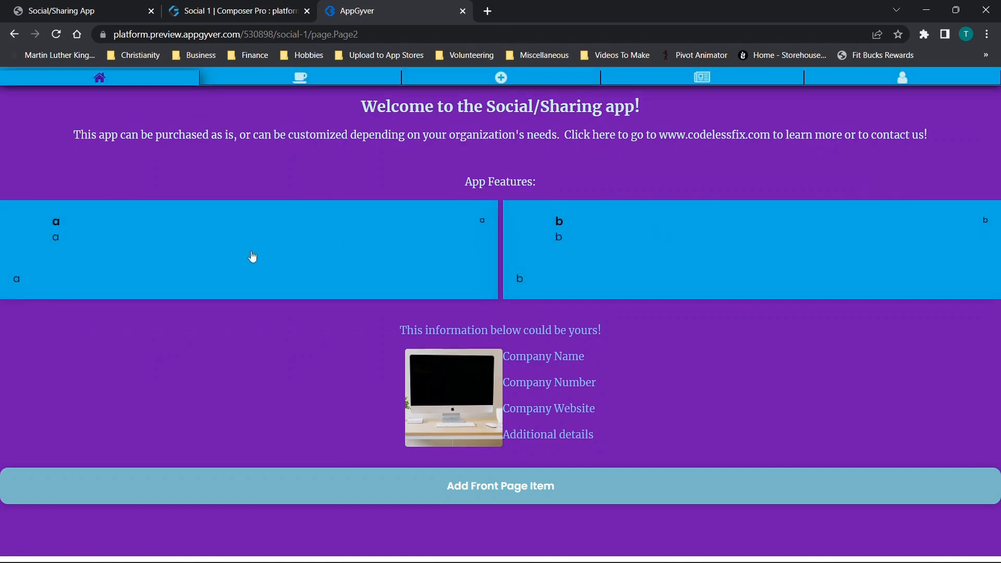
# - Put the app preview beside Cloud Firestore and refresh the database to check its collections against the home page items
pyautogui.moveTo(637, 5); pyautogui.dragTo(1, 7)
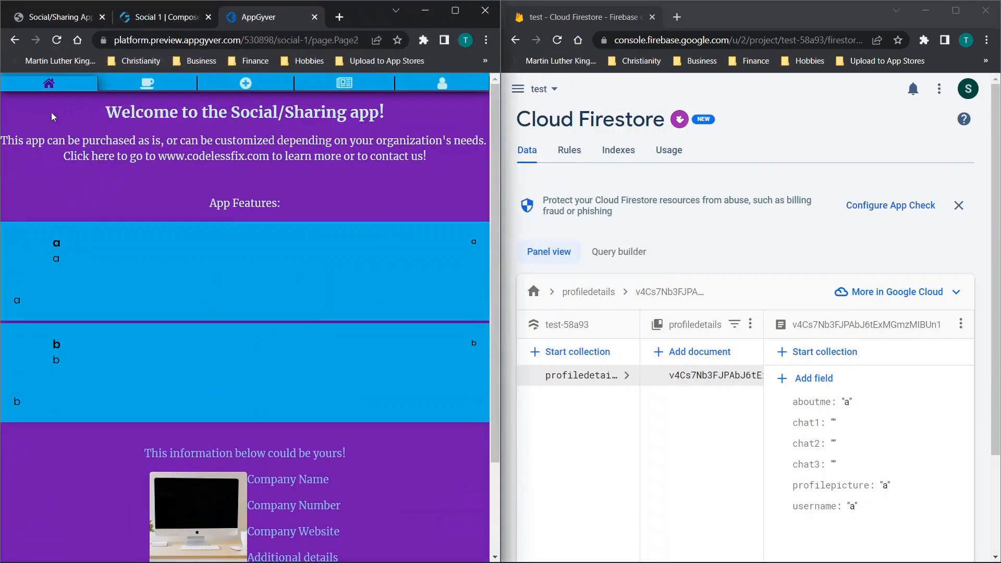
pyautogui.scroll(2, 290, 232)
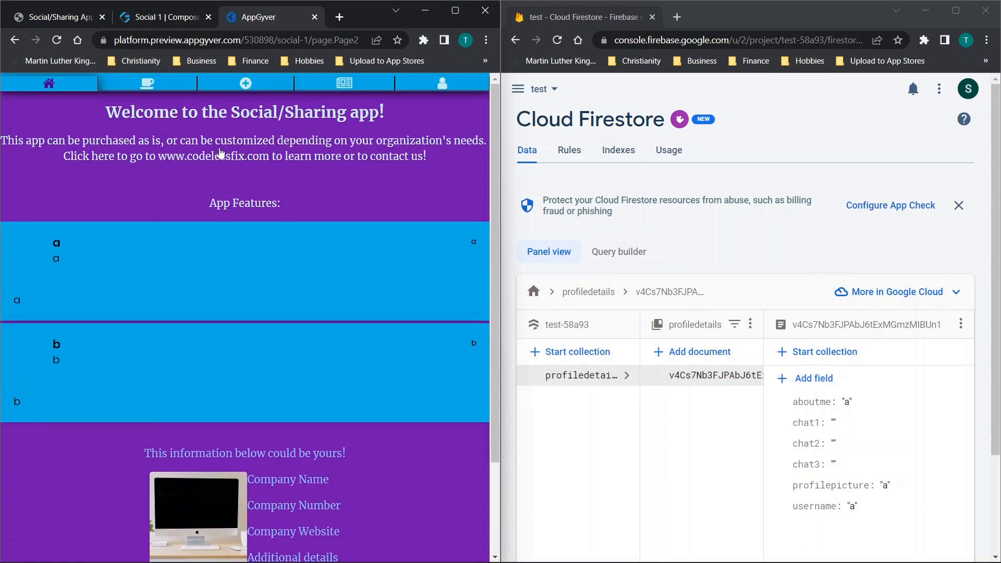
pyautogui.scroll(-3, 220, 152)
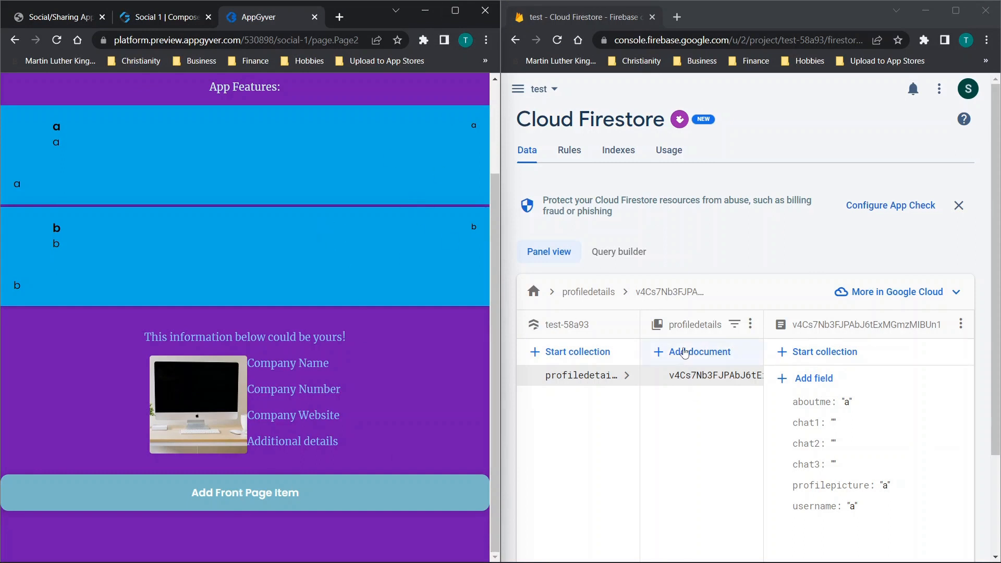
pyautogui.click(558, 41)
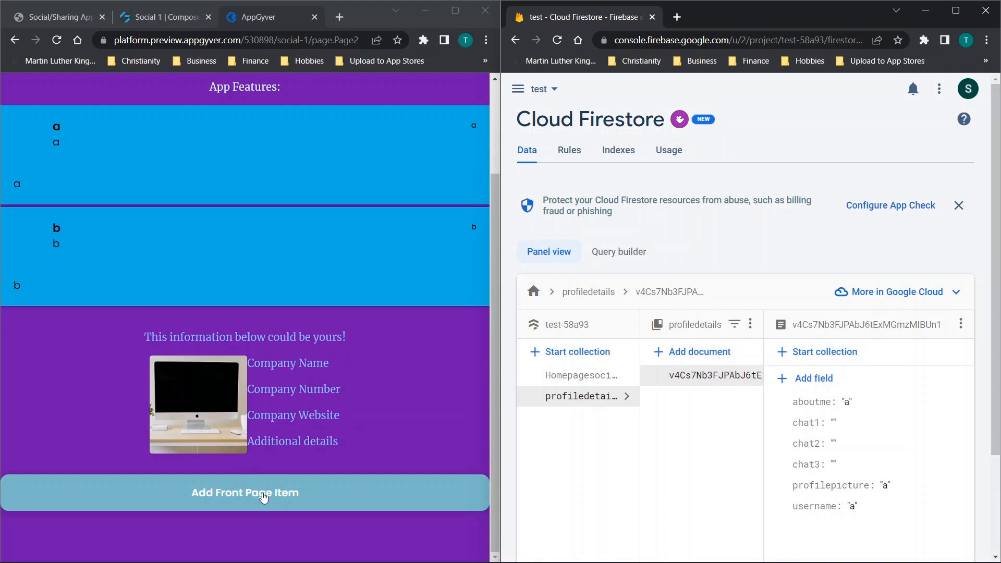
# - Switch to the Social 1 composer in a maximized window and open the Home page
pyautogui.click(147, 19)
pyautogui.click(455, 10)
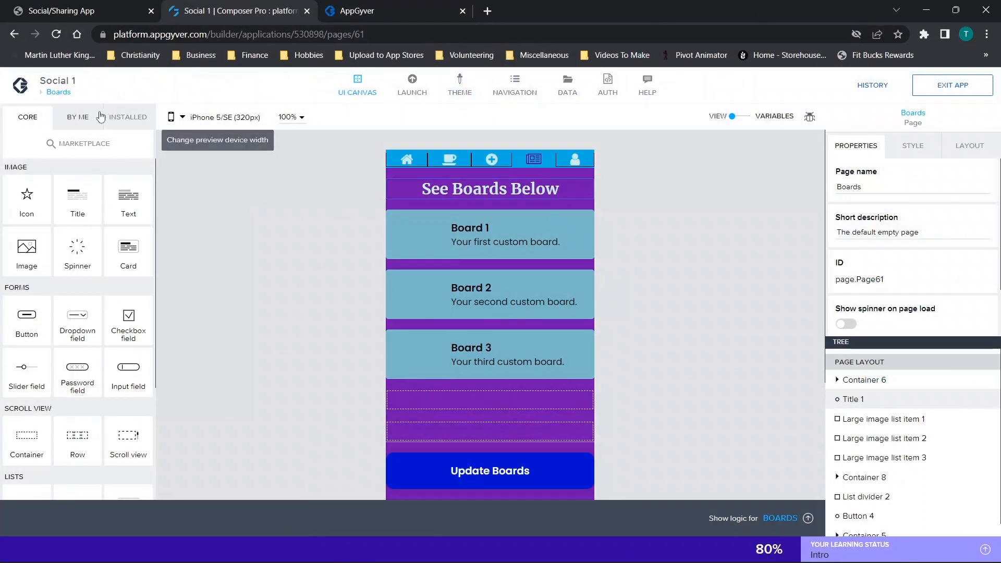
pyautogui.click(57, 92)
pyautogui.click(783, 255)
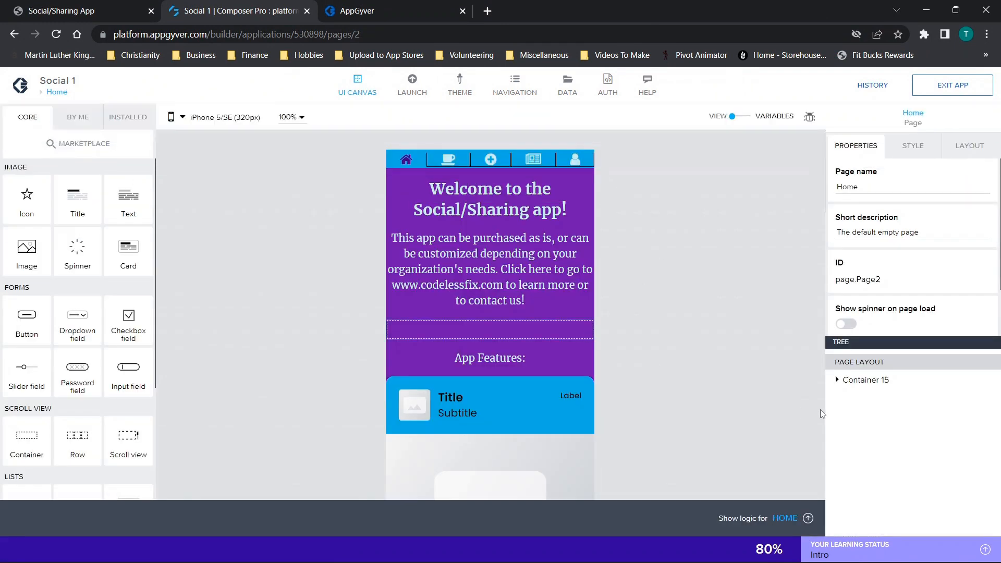
# - Examine the Home page's component tree, covering My Account Button Hidden and the contents of Container 14 and Container 13
pyautogui.click(838, 380)
pyautogui.scroll(-2, 885, 431)
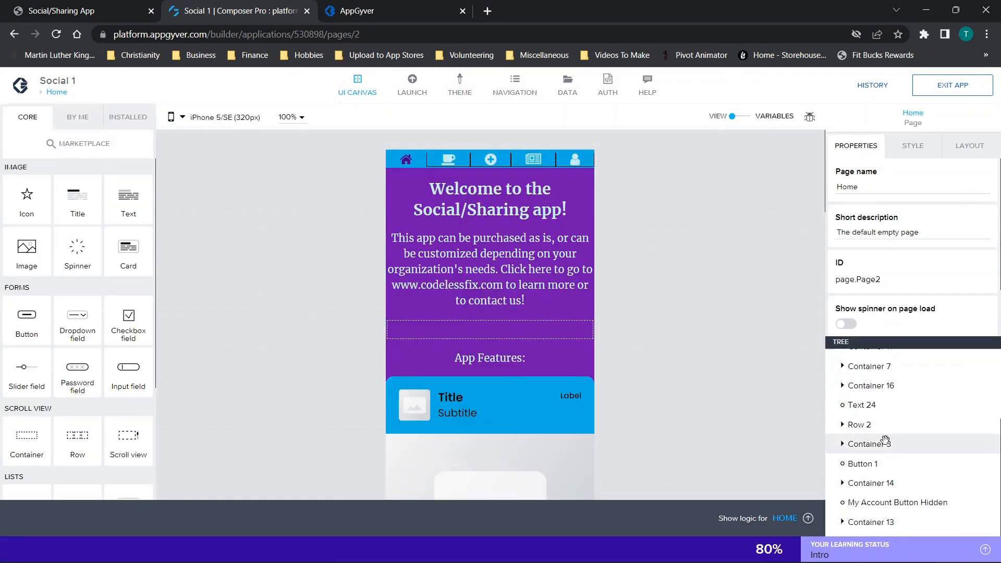
pyautogui.click(879, 502)
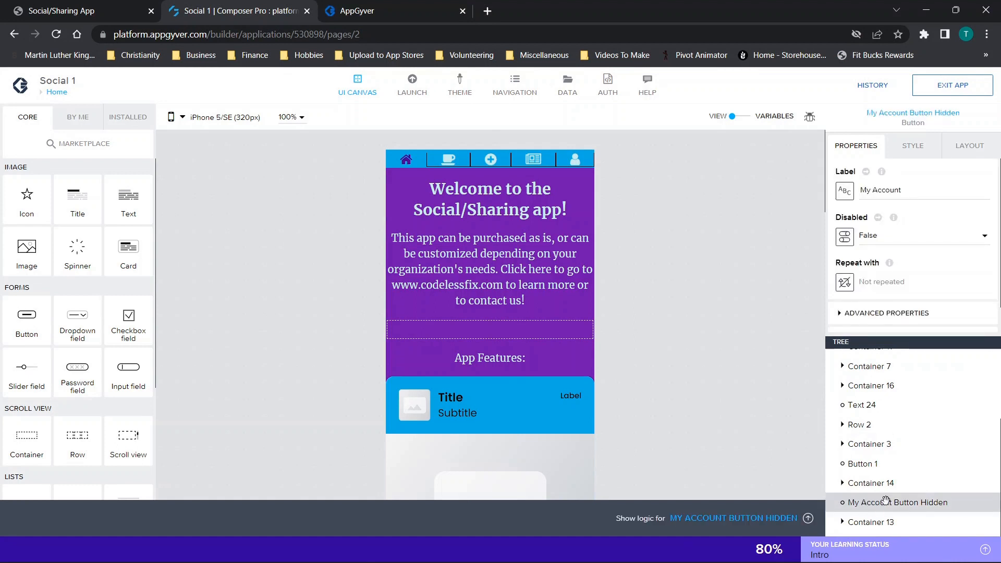
pyautogui.click(843, 485)
pyautogui.click(842, 524)
pyautogui.scroll(-1, 861, 498)
pyautogui.scroll(-2, 858, 440)
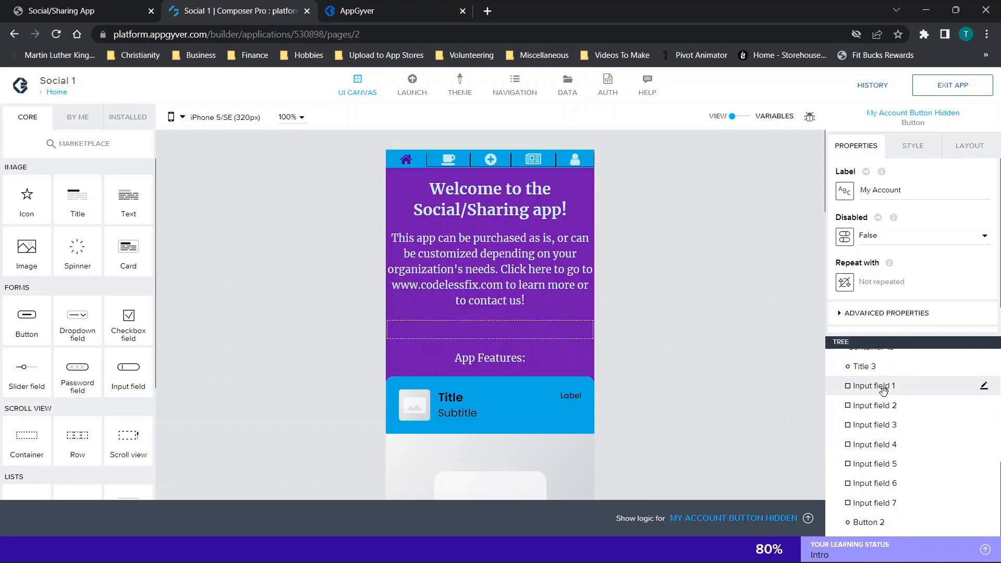
pyautogui.scroll(2, 883, 449)
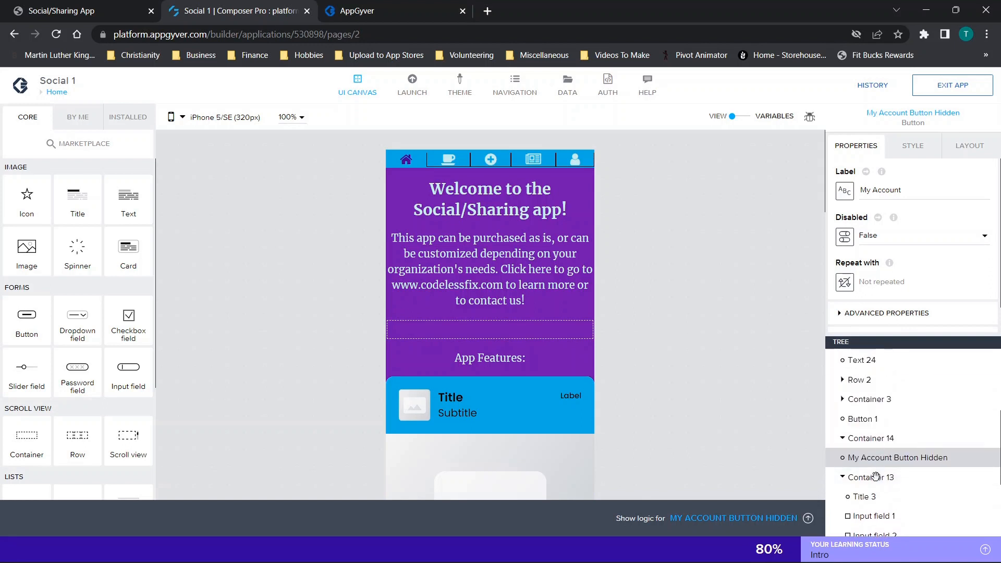
# - Select Container 13 and inspect its visibility setting and the input fields it contains
pyautogui.click(861, 477)
pyautogui.click(858, 267)
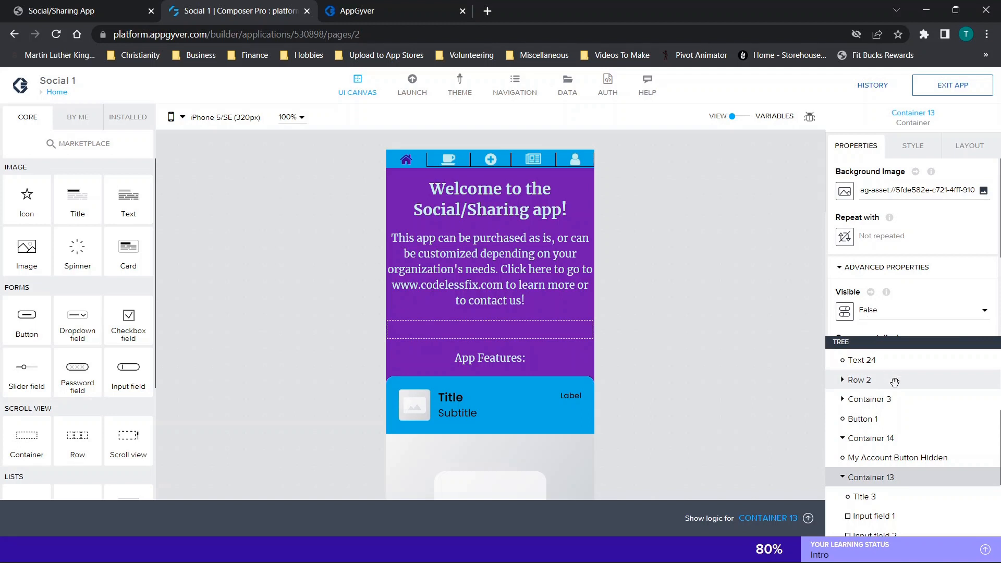
pyautogui.scroll(-3, 895, 382)
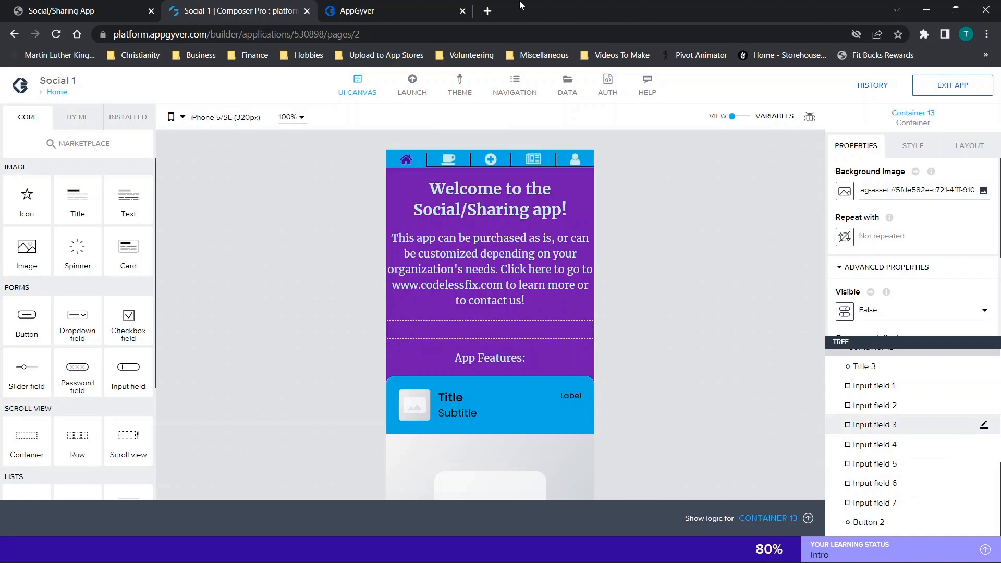
# - Put the app preview beside Cloud Firestore and open the Homepagesocial collection to compare it with the App Features items
pyautogui.moveTo(569, 10); pyautogui.dragTo(1, 126)
pyautogui.click(269, 15)
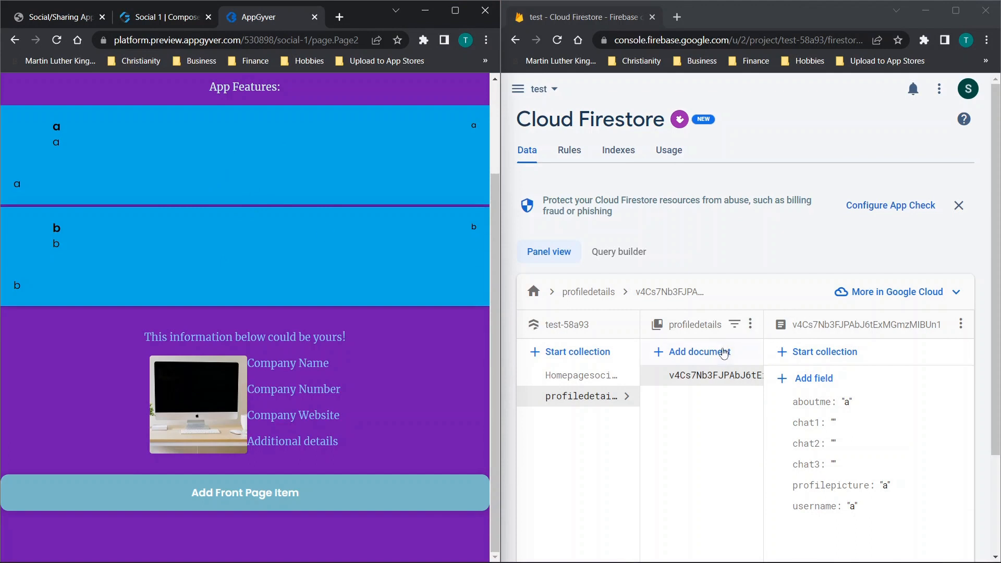
pyautogui.click(580, 376)
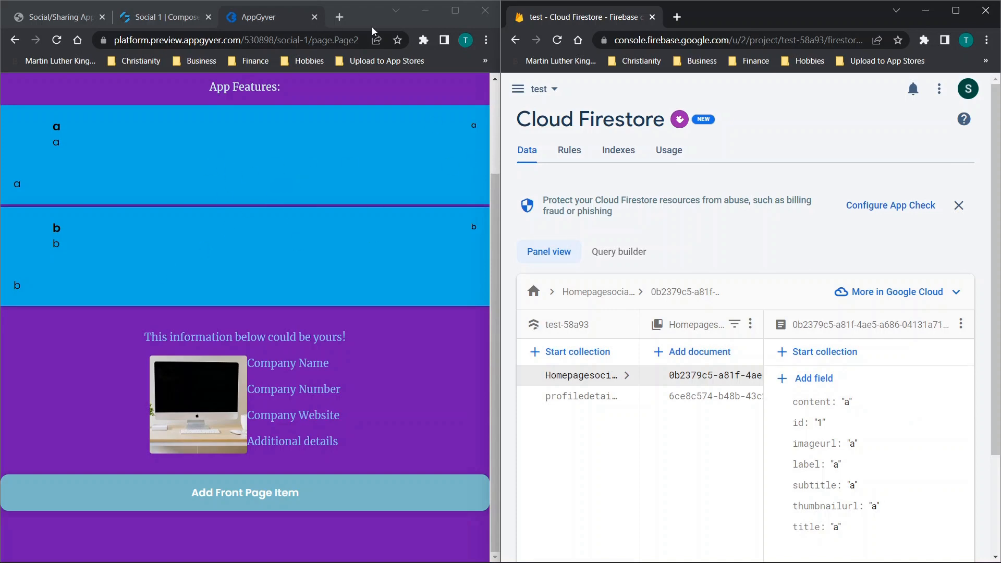
# - Maximize the app preview and review the posts of Topic 1 by way of the Topics 1-5 list
pyautogui.doubleClick(365, 14)
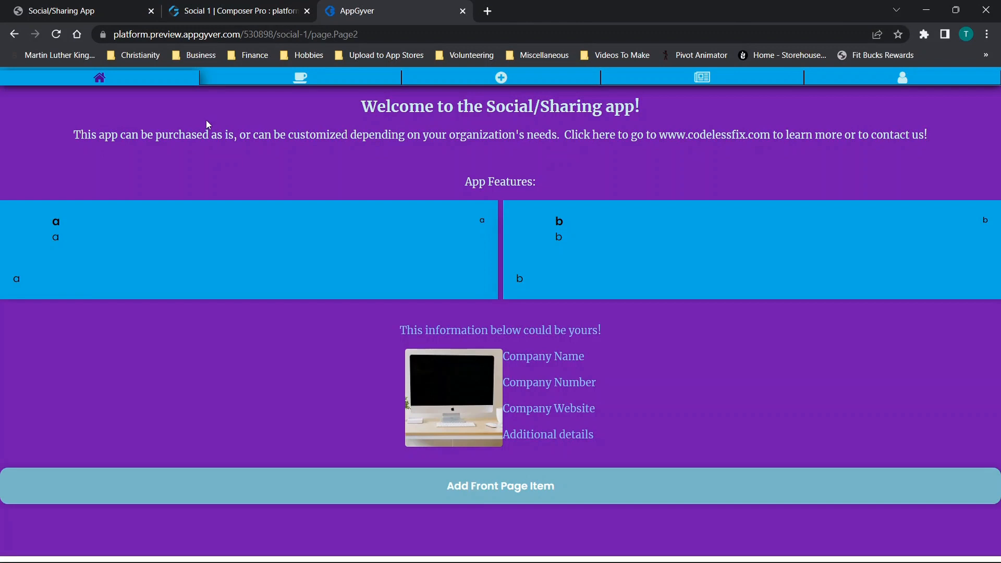
pyautogui.click(302, 81)
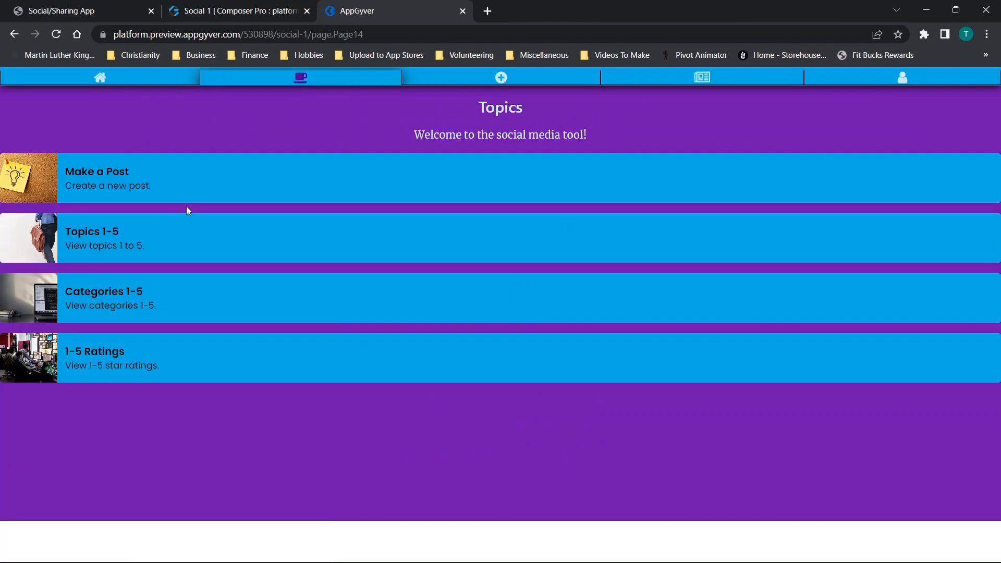
pyautogui.click(112, 232)
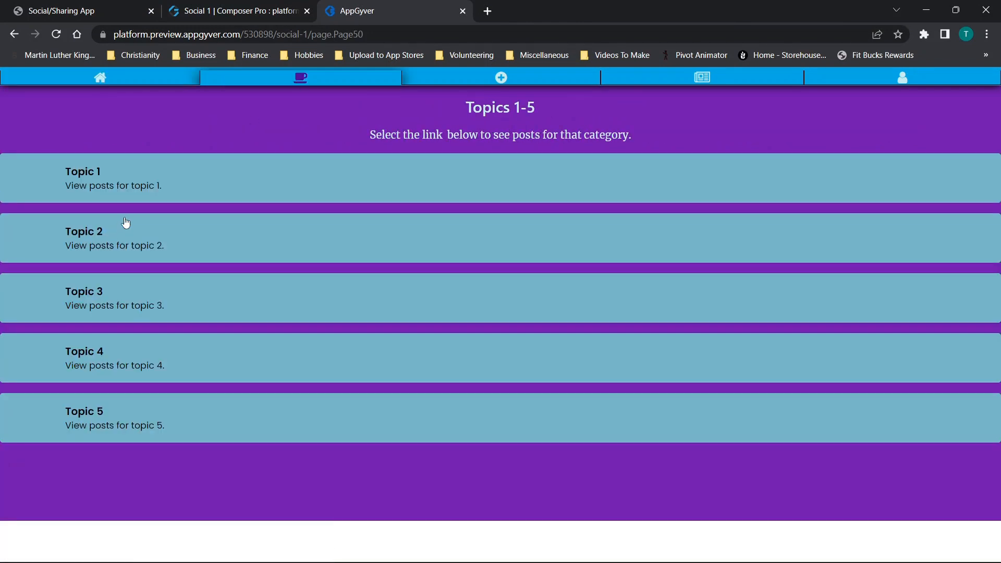
pyautogui.click(90, 181)
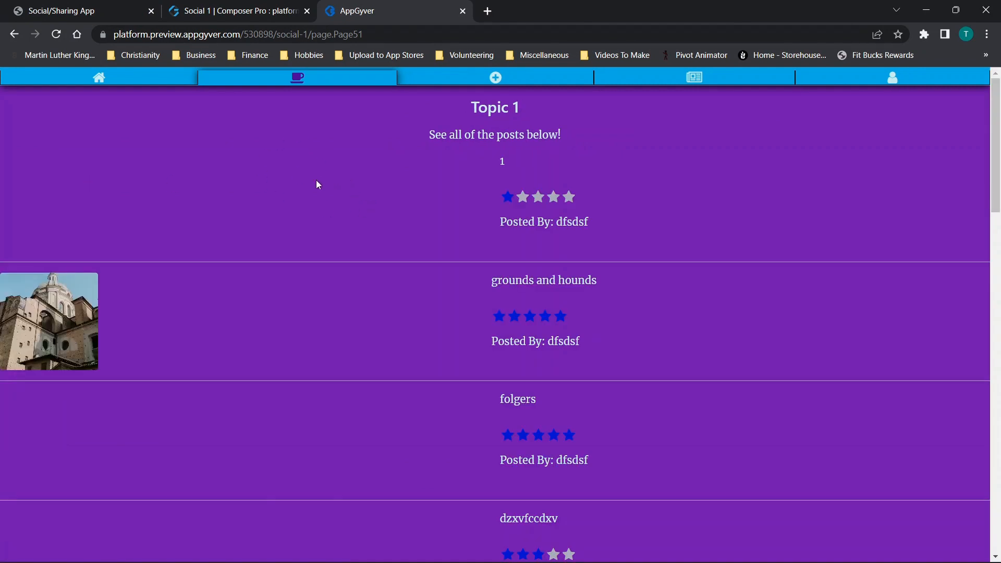
pyautogui.scroll(-5, 316, 184)
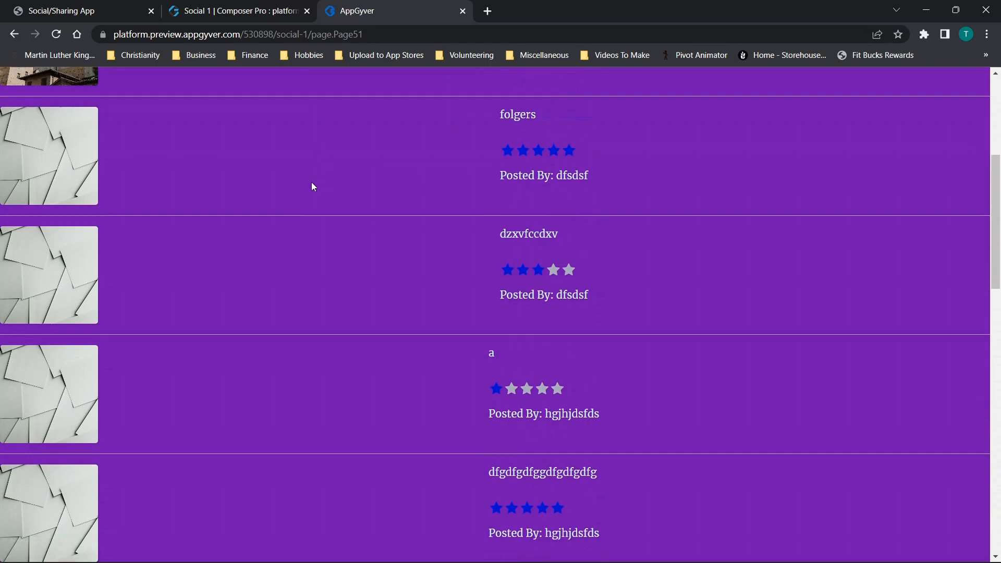
pyautogui.scroll(-8, 342, 168)
pyautogui.scroll(13, 340, 162)
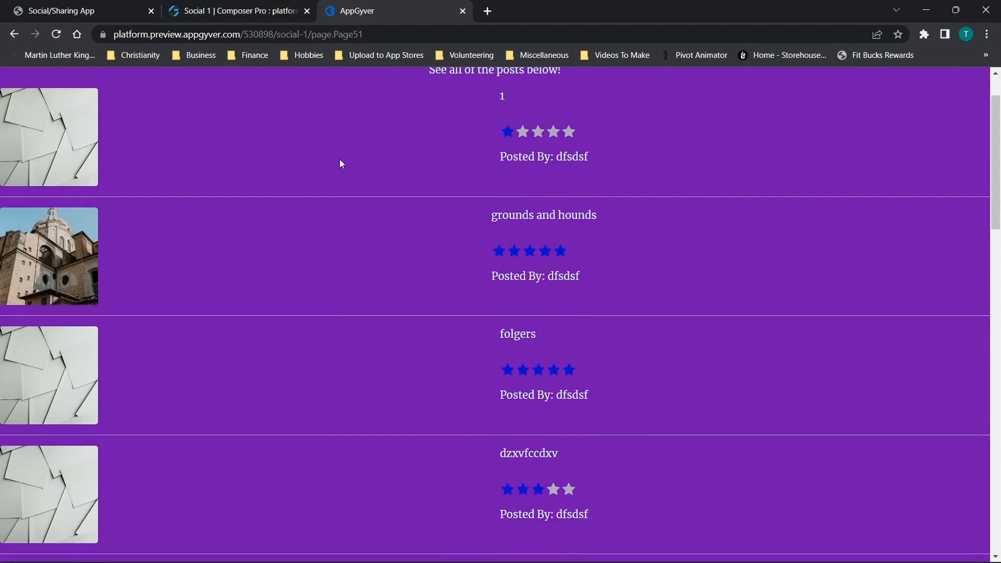
pyautogui.scroll(1, 341, 164)
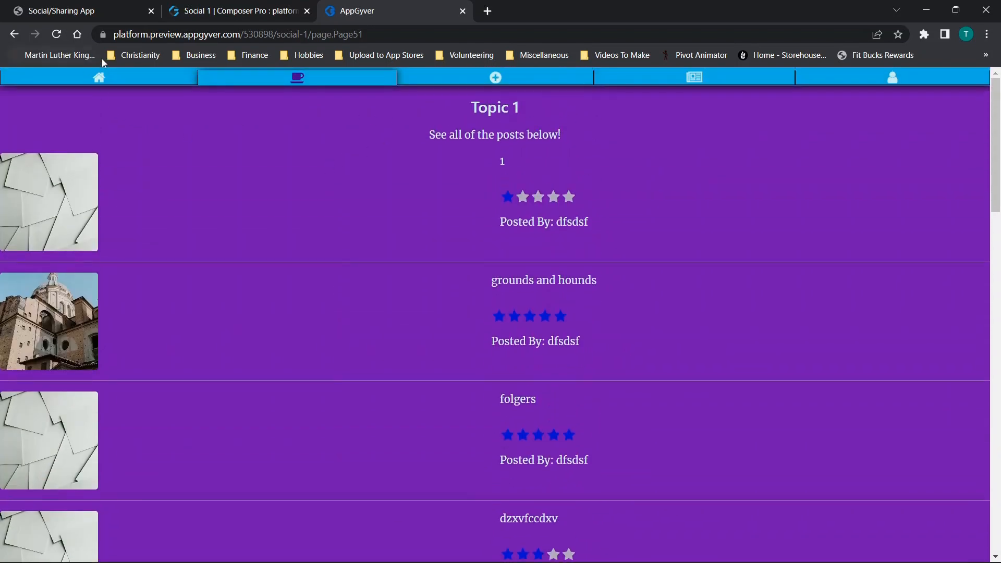
# - Return to the Topics page, check Category 1 for posts, and go back to Topics
pyautogui.click(14, 34)
pyautogui.click(285, 80)
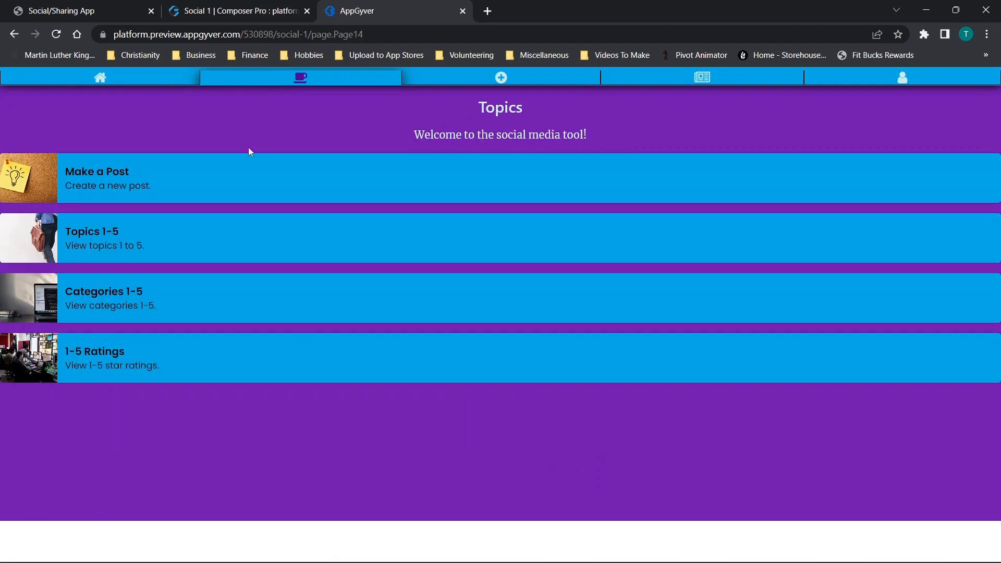
pyautogui.click(100, 306)
pyautogui.click(119, 185)
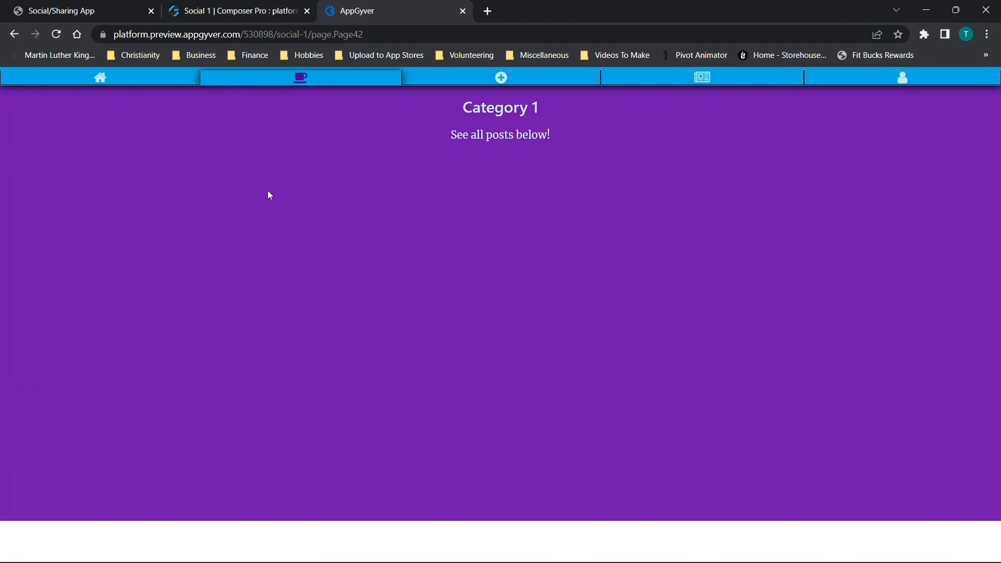
pyautogui.click(13, 34)
pyautogui.click(13, 35)
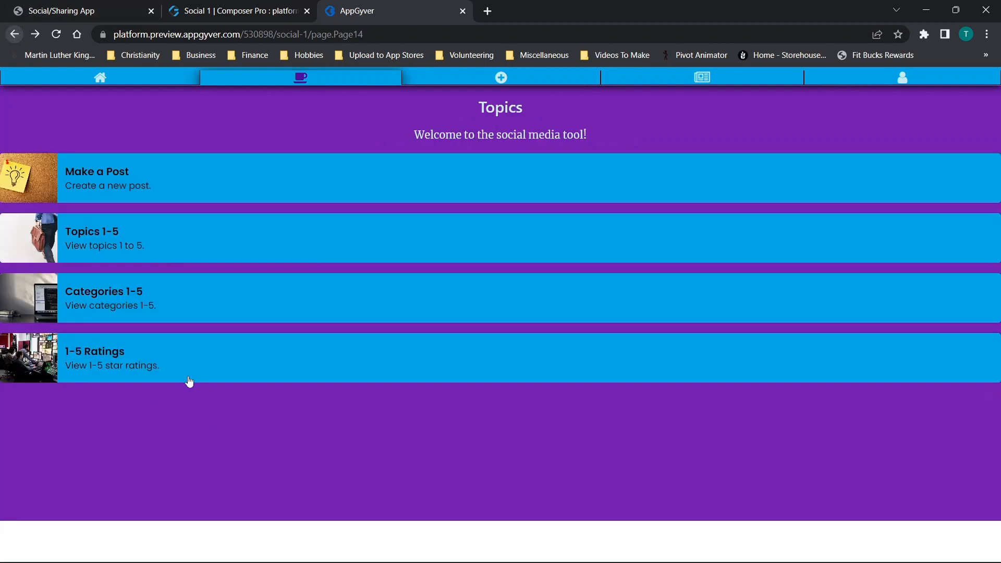
# - Check the posts with a 1/5 rating and go back to the Topics page
pyautogui.click(123, 352)
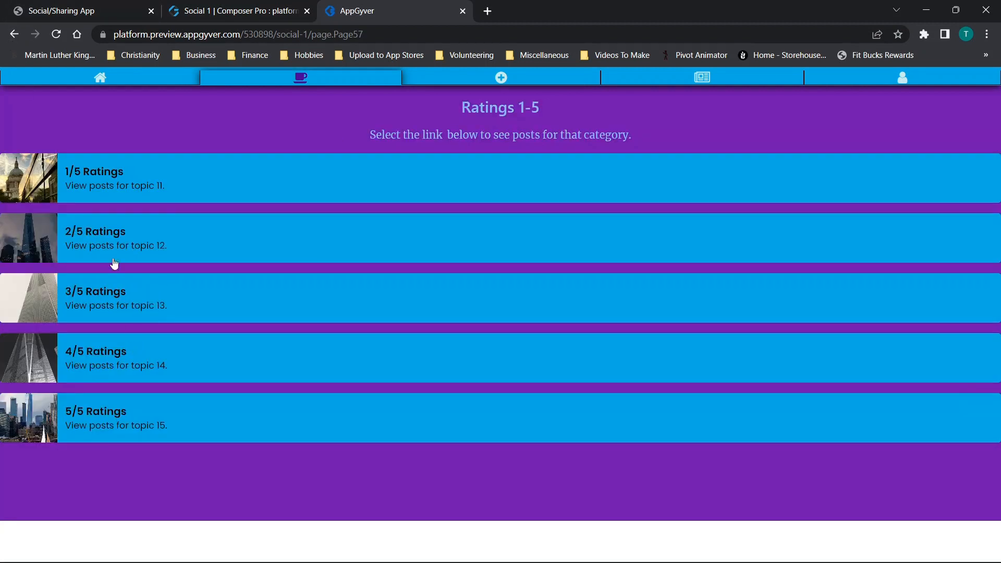
pyautogui.click(115, 167)
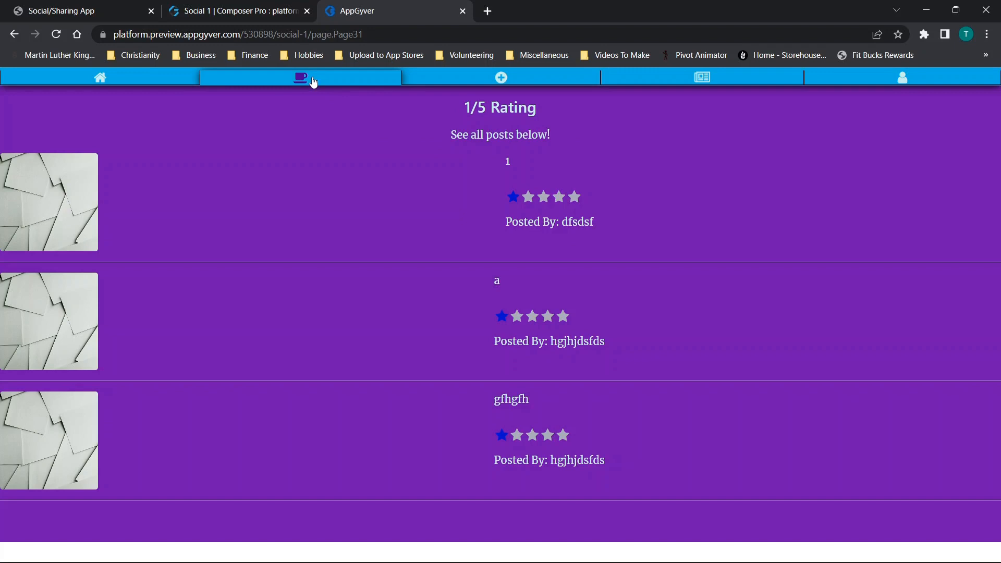
pyautogui.click(13, 35)
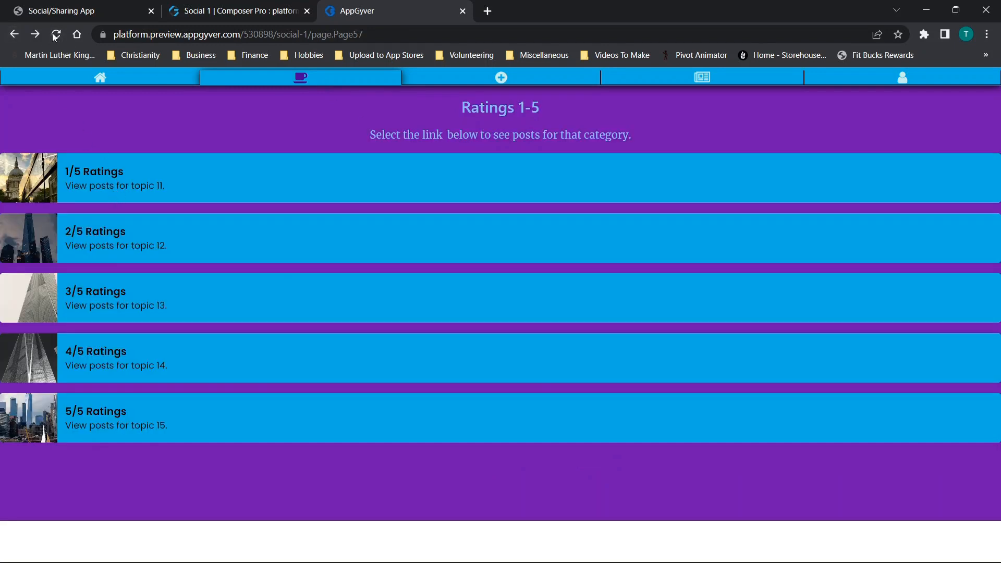
pyautogui.click(13, 34)
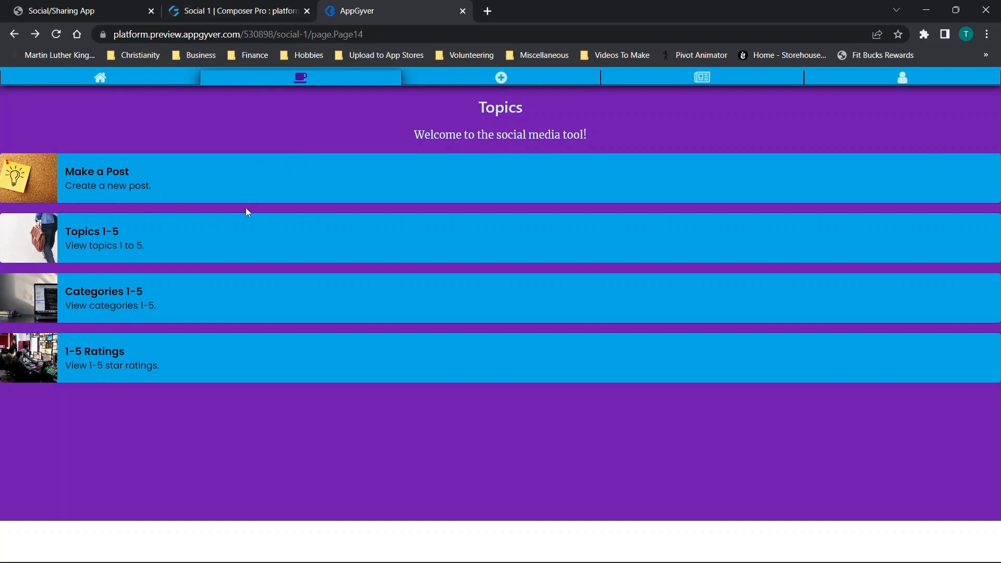
# - Switch to the Social 1 composer in a maximized window and open its data resources
pyautogui.click(61, 11)
pyautogui.click(234, 10)
pyautogui.moveTo(611, 9); pyautogui.dragTo(420, 57)
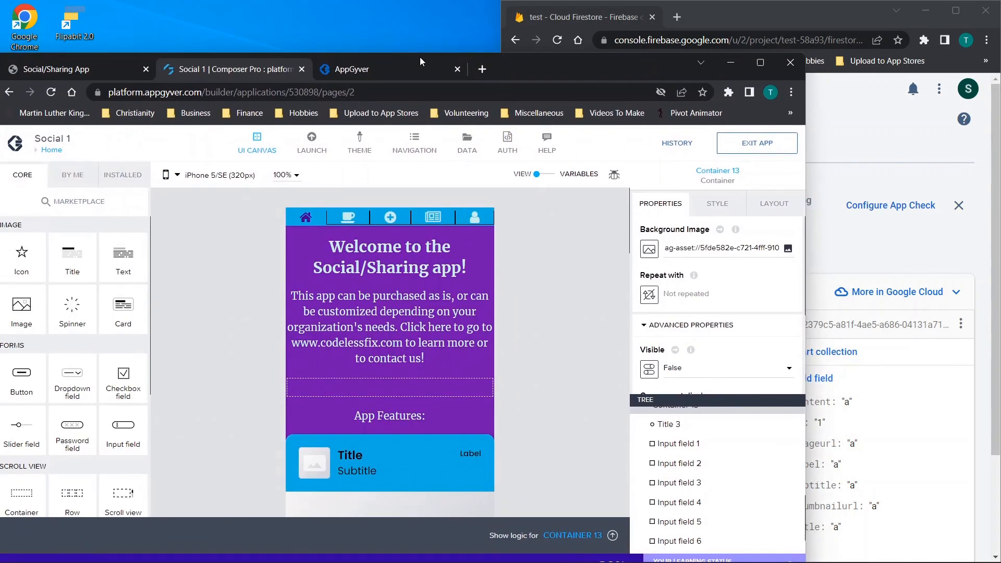
pyautogui.doubleClick(420, 57)
pyautogui.click(565, 84)
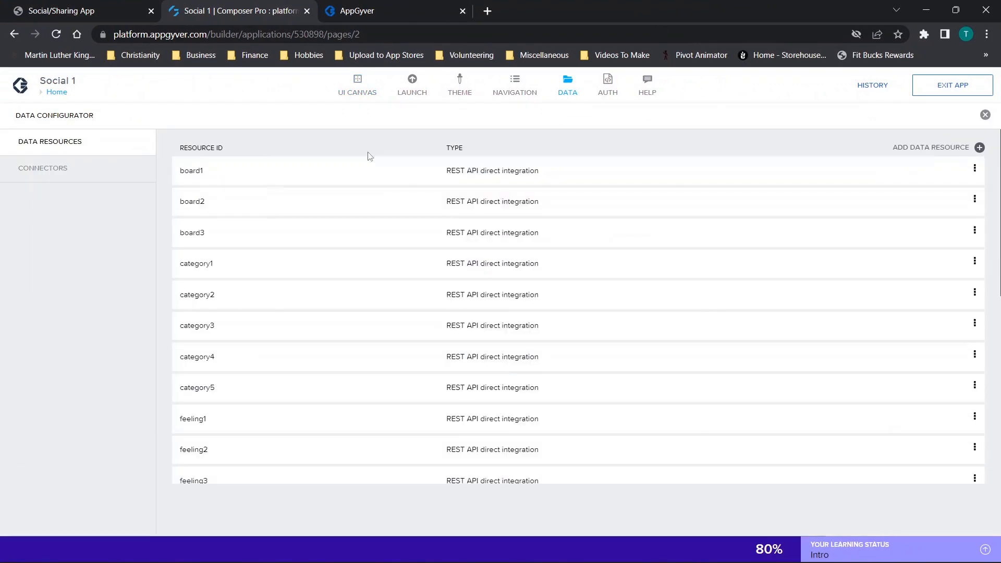
# - Switch to the app preview, look through Topic 1's posts again, and leave that page
pyautogui.click(389, 11)
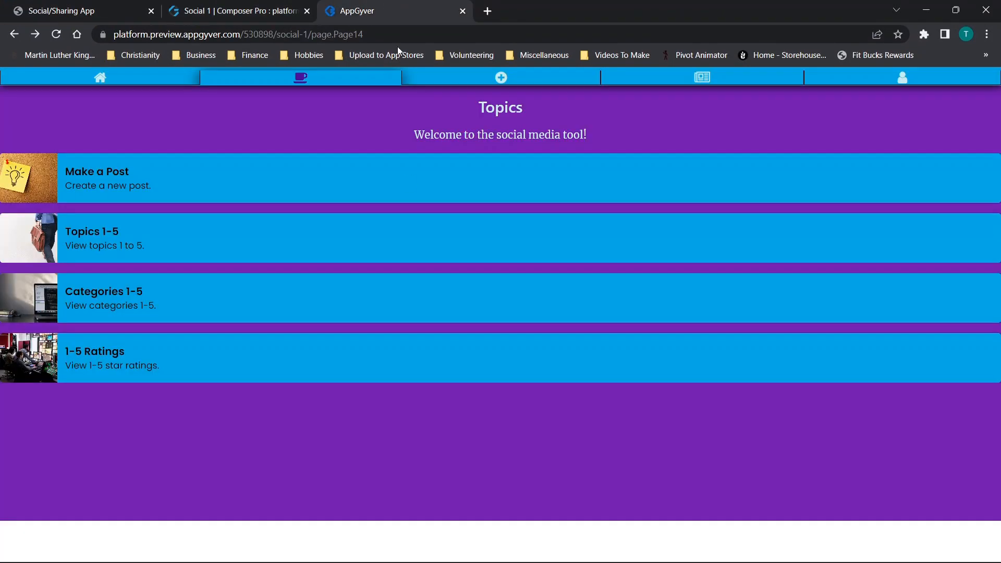
pyautogui.click(168, 249)
pyautogui.click(110, 184)
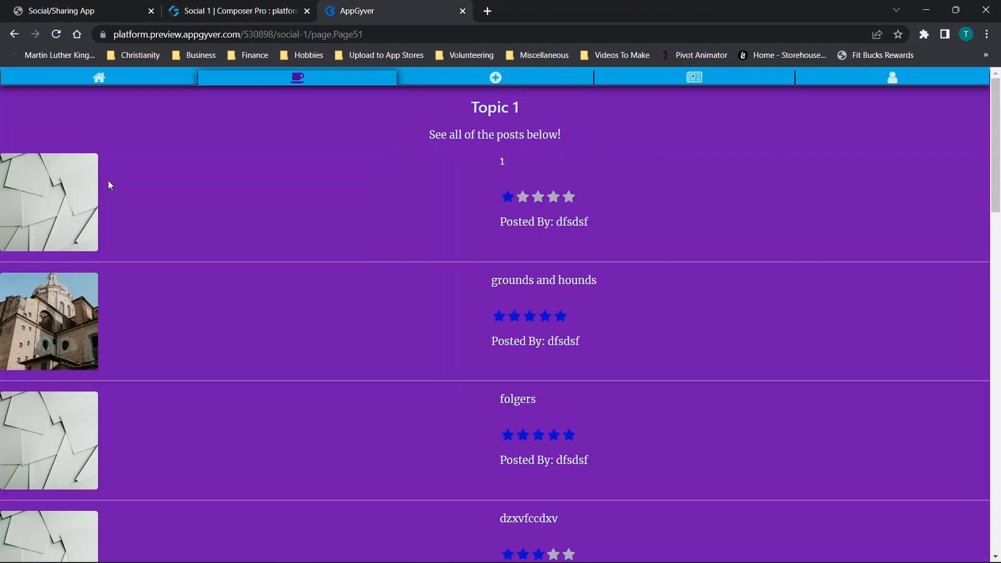
pyautogui.scroll(-7, 266, 284)
pyautogui.scroll(8, 265, 283)
pyautogui.click(12, 34)
# - Look through the composer's data resources, open topic1, and highlight the project name in its resource URL
pyautogui.click(229, 6)
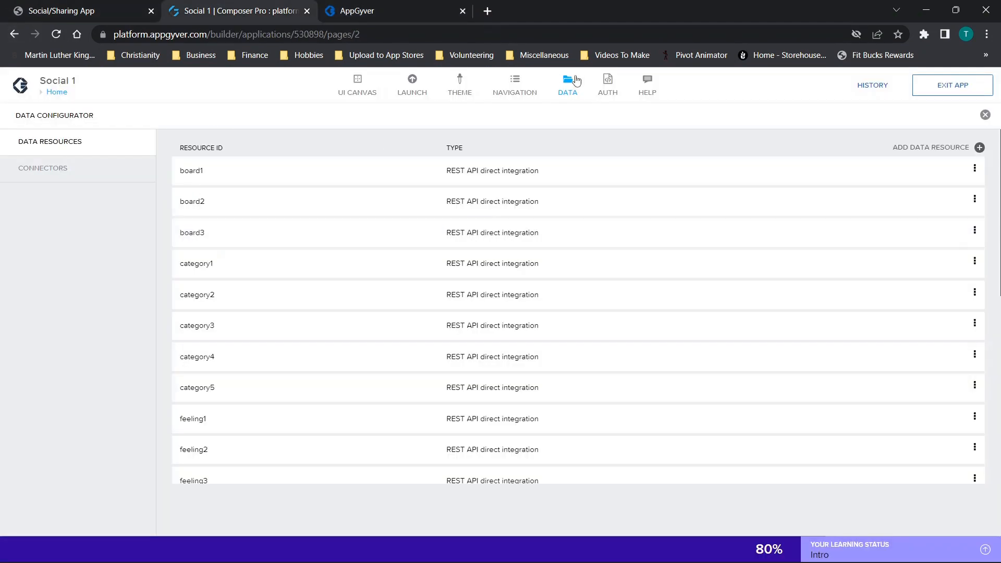
pyautogui.scroll(-3, 213, 414)
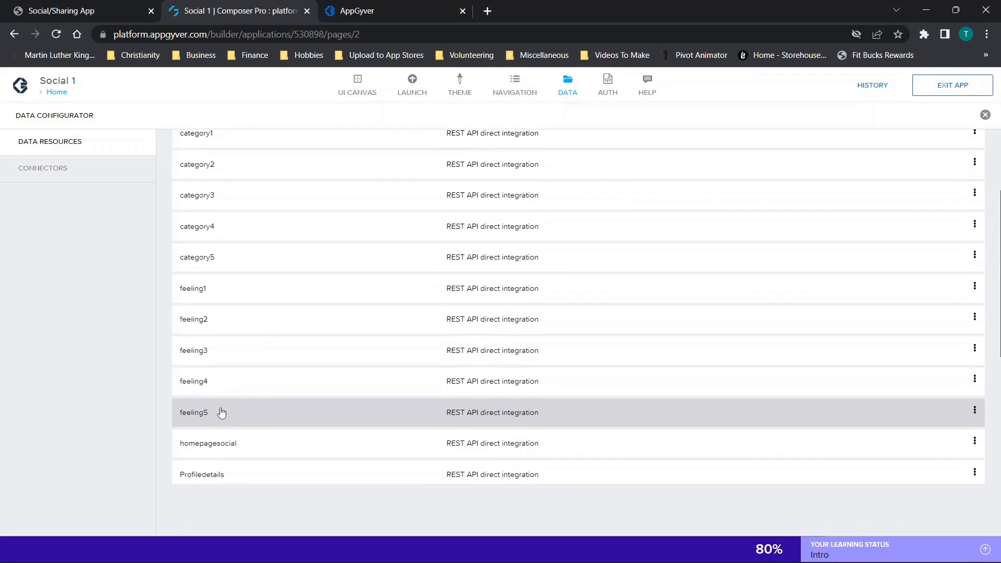
pyautogui.scroll(3, 246, 255)
pyautogui.scroll(-3, 229, 293)
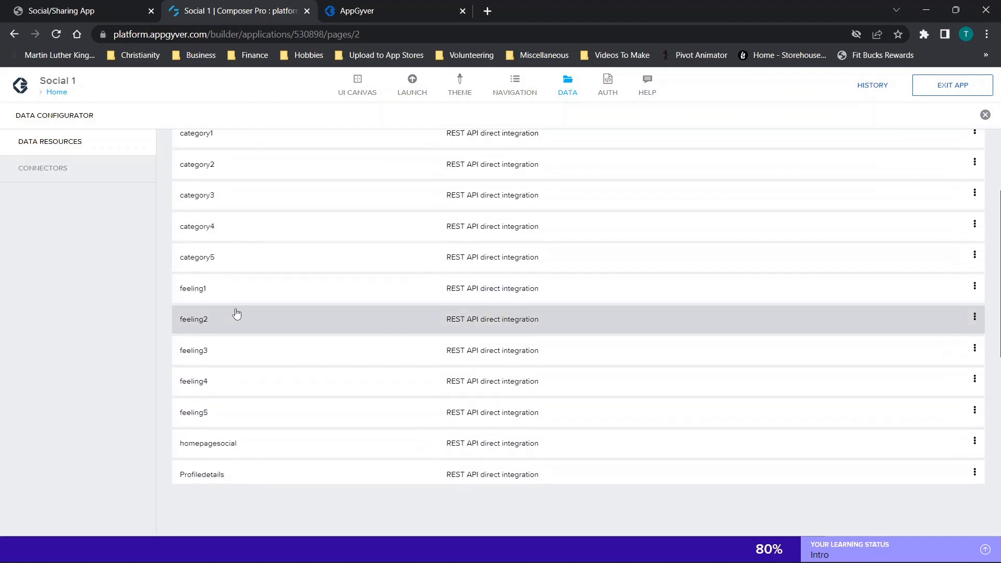
pyautogui.scroll(-5, 224, 324)
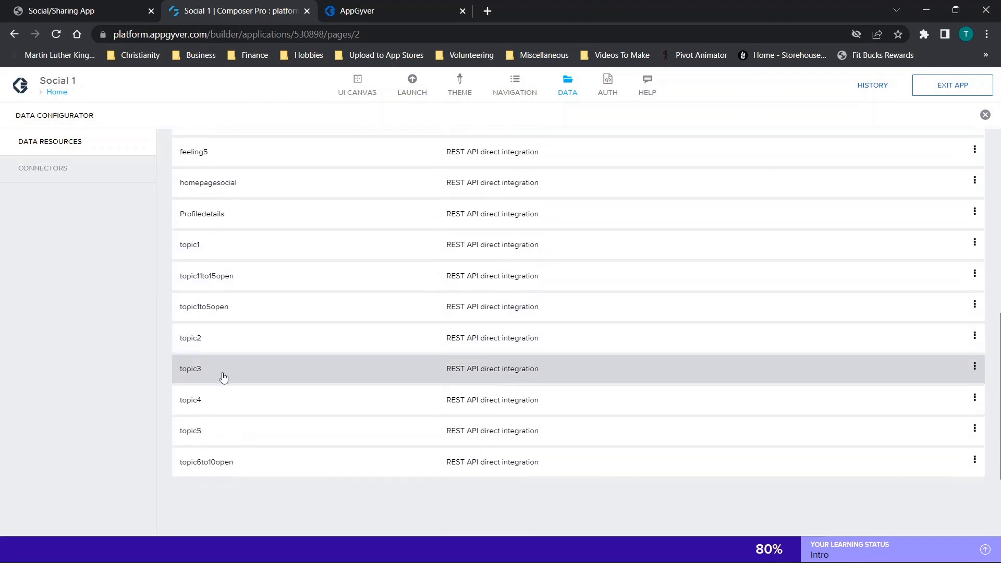
pyautogui.click(211, 245)
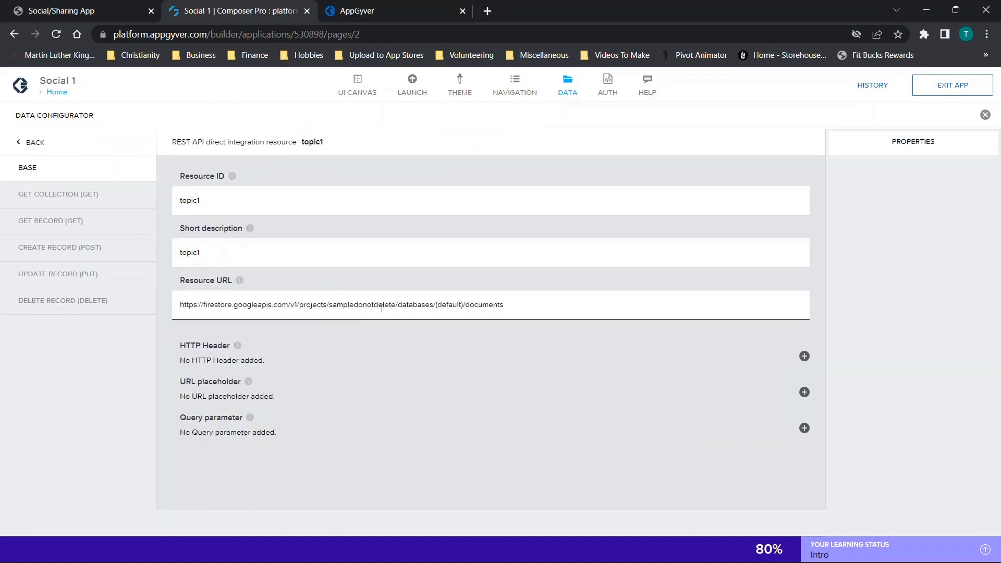
pyautogui.moveTo(334, 306); pyautogui.dragTo(396, 306)
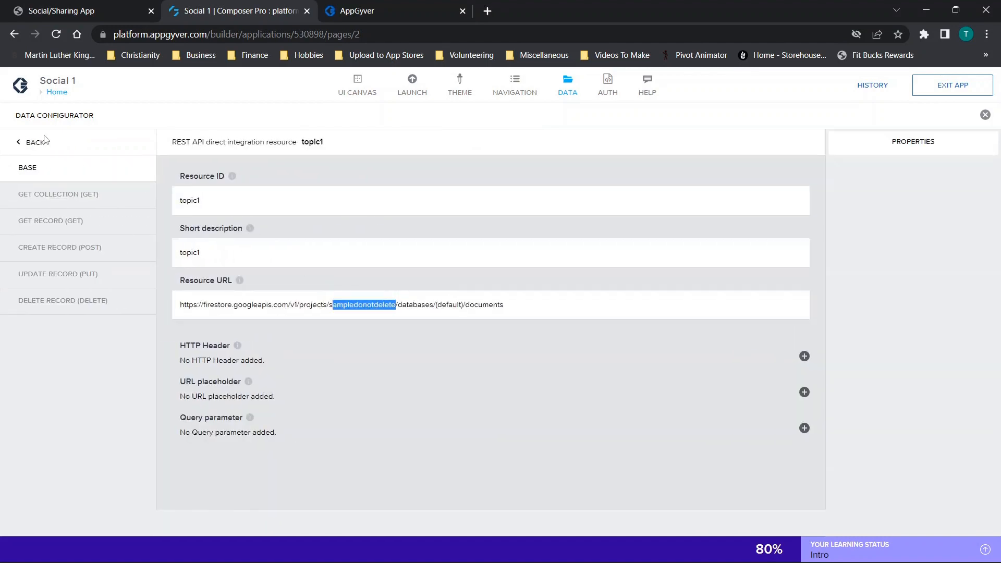
# - Put the composer beside Cloud Firestore, highlight project ID test-58a93 in the console address, and maximize the composer again
pyautogui.press('super+Left')
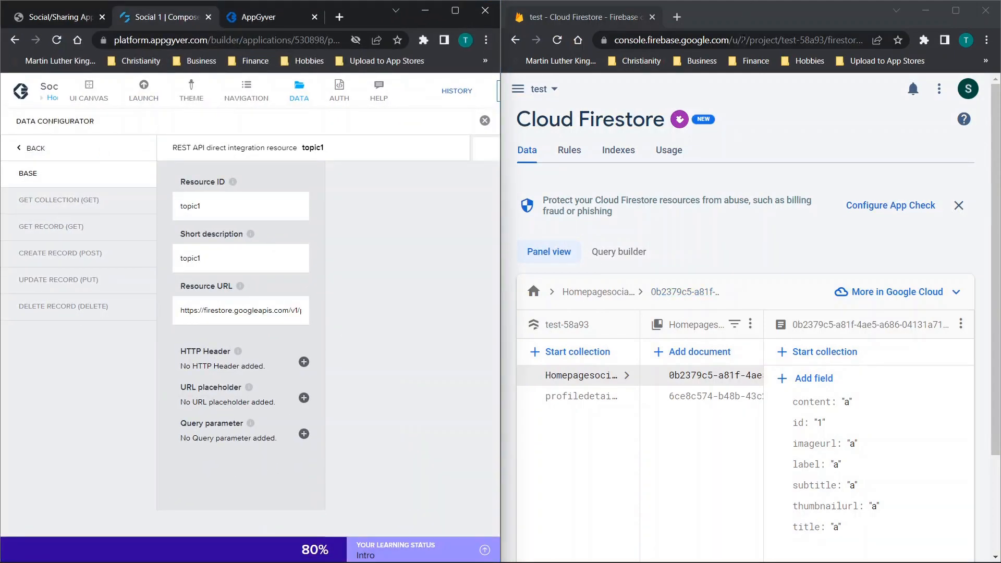
pyautogui.click(809, 40)
pyautogui.moveTo(811, 40); pyautogui.dragTo(845, 40)
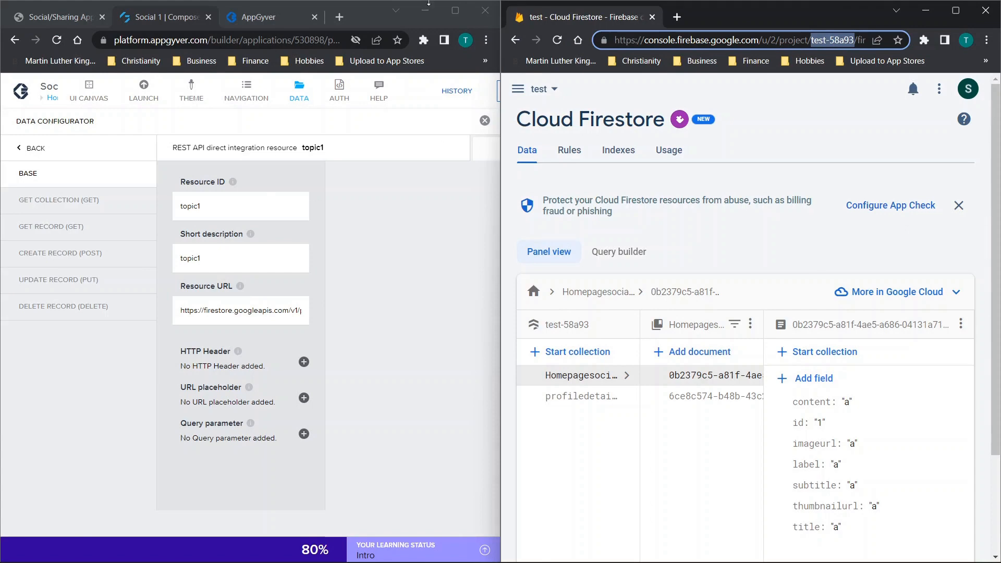
pyautogui.click(456, 10)
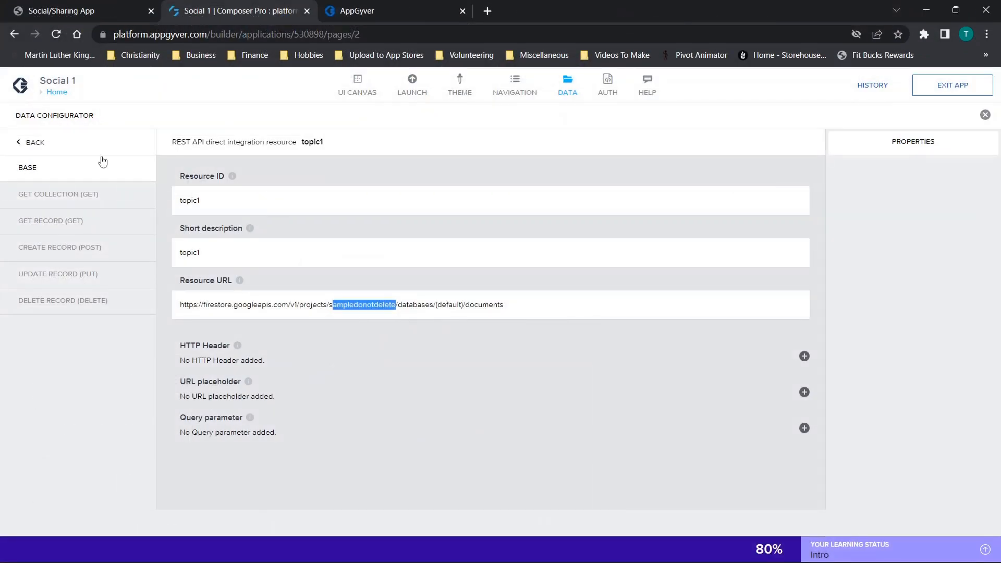
# - Replace the project name in topic1's resource URL with test-58a93 and save the application
pyautogui.click(358, 304)
pyautogui.moveTo(330, 305); pyautogui.dragTo(390, 308)
pyautogui.write('test-58a93')
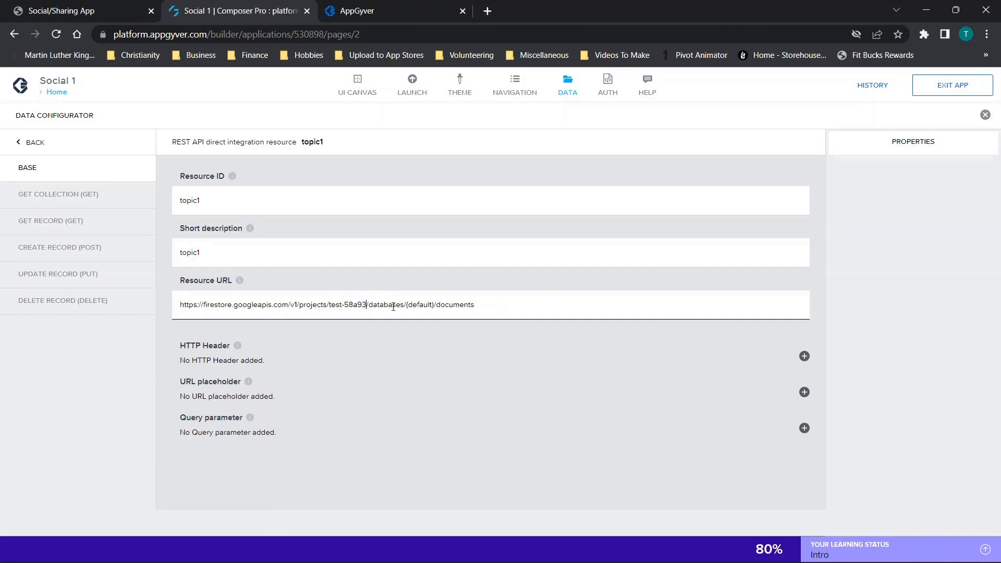
pyautogui.click(949, 89)
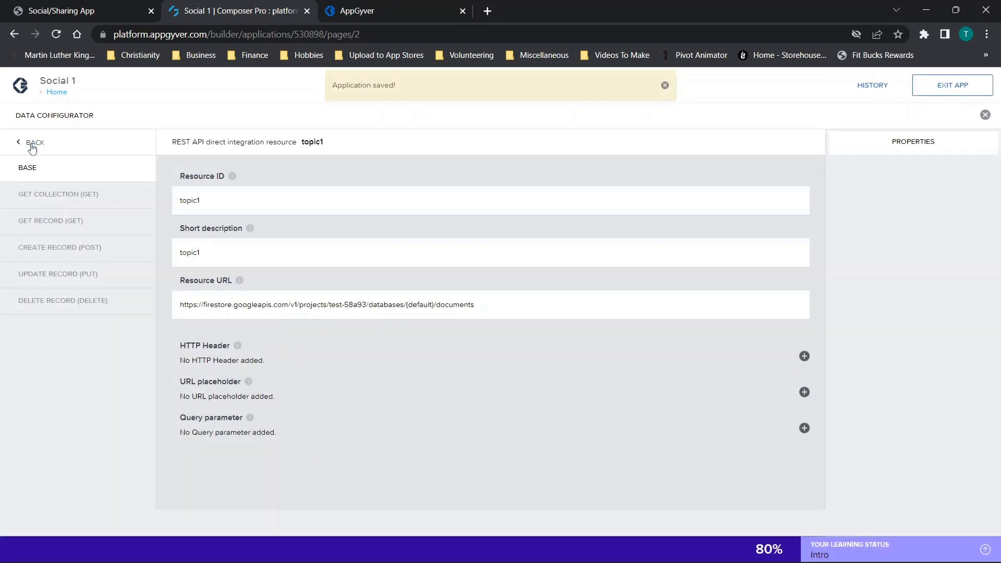
# - Set the project name in feeling1's resource URL to test-58a93 and save the application
pyautogui.click(31, 143)
pyautogui.scroll(-3, 264, 413)
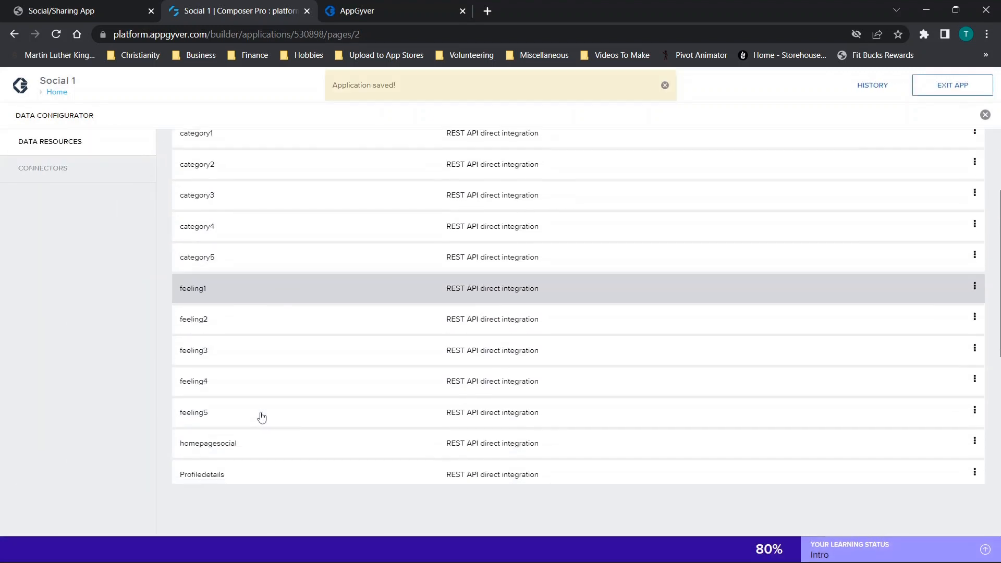
pyautogui.click(219, 295)
pyautogui.moveTo(331, 312); pyautogui.dragTo(398, 309)
pyautogui.write('test-58a93')
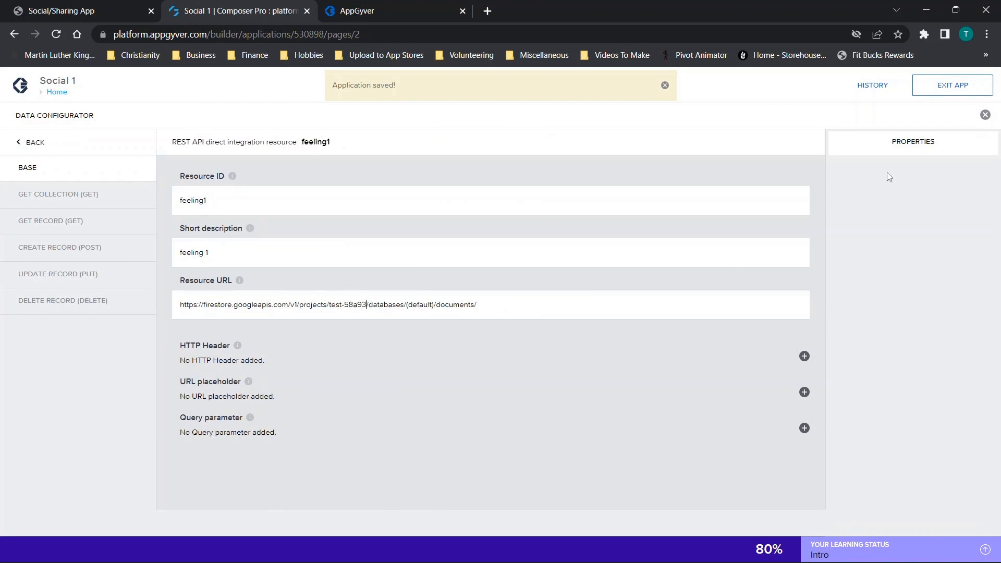
pyautogui.click(961, 92)
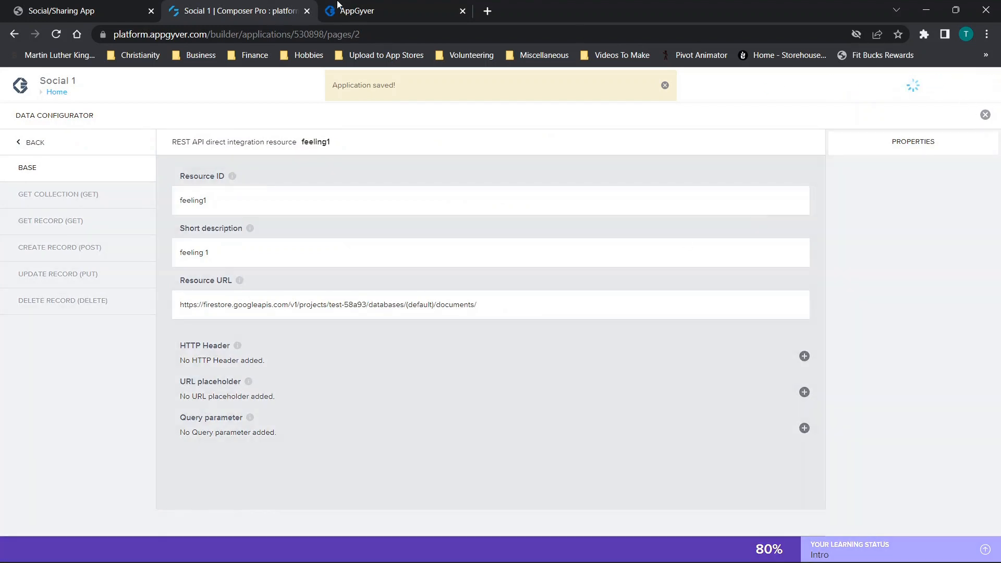
# - Switch to the app preview and look through the posts under Topic 1 and 1/5 Ratings
pyautogui.click(341, 7)
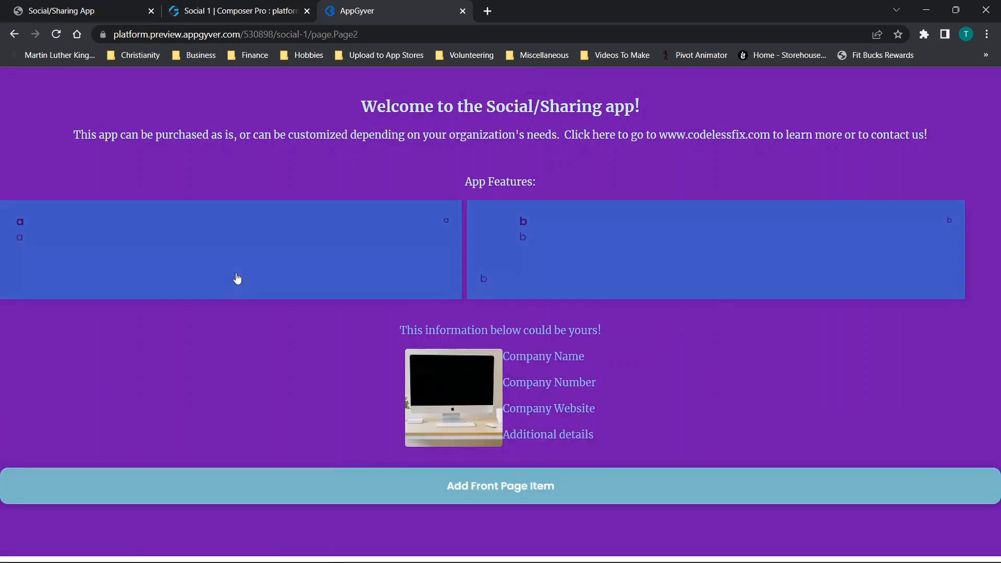
pyautogui.click(301, 81)
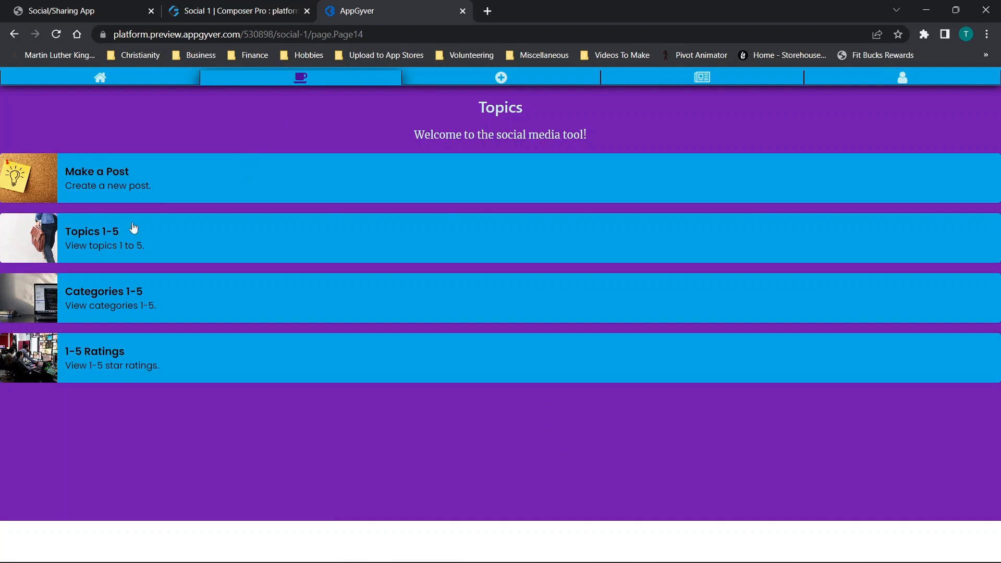
pyautogui.click(116, 247)
pyautogui.click(109, 185)
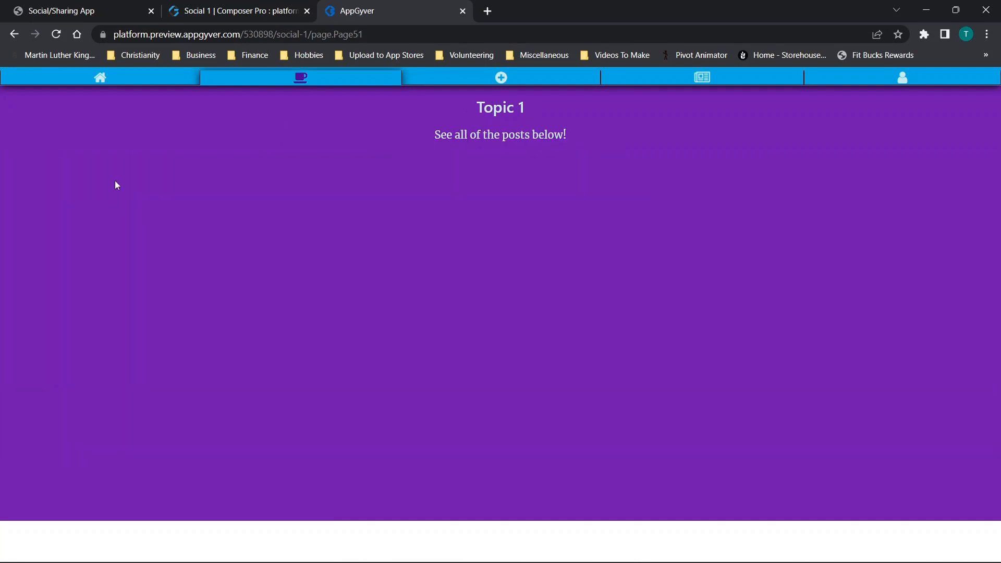
pyautogui.click(14, 34)
pyautogui.click(14, 34)
pyautogui.click(93, 354)
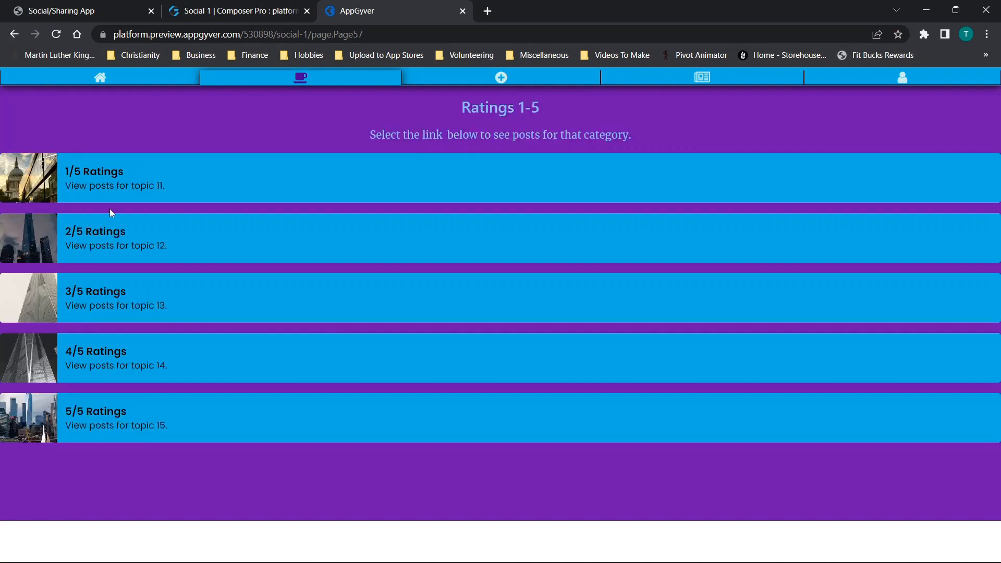
pyautogui.click(95, 176)
pyautogui.click(23, 36)
# - Start a new post with title "a", description "a", category Light and topic Category 1
pyautogui.click(492, 84)
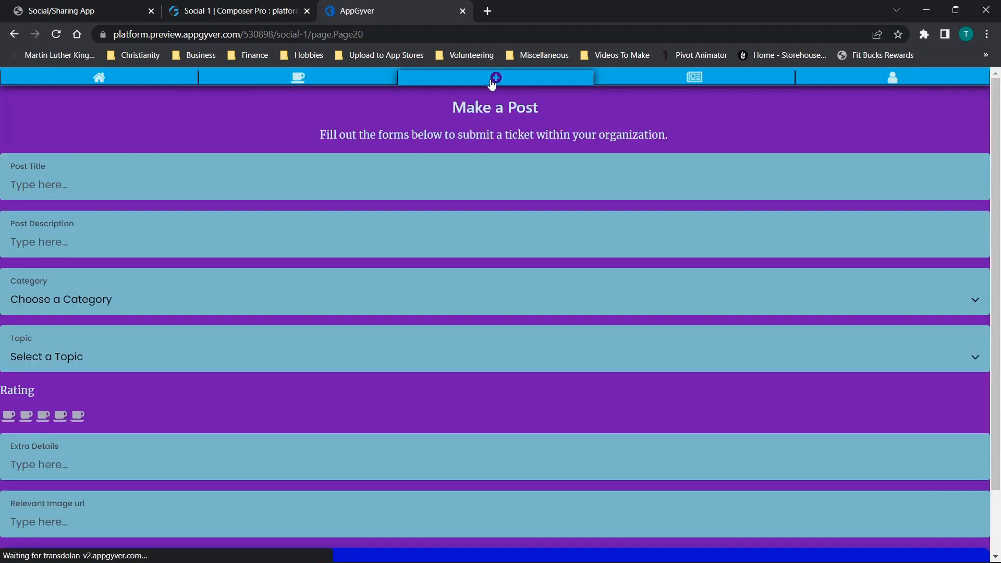
pyautogui.click(343, 177)
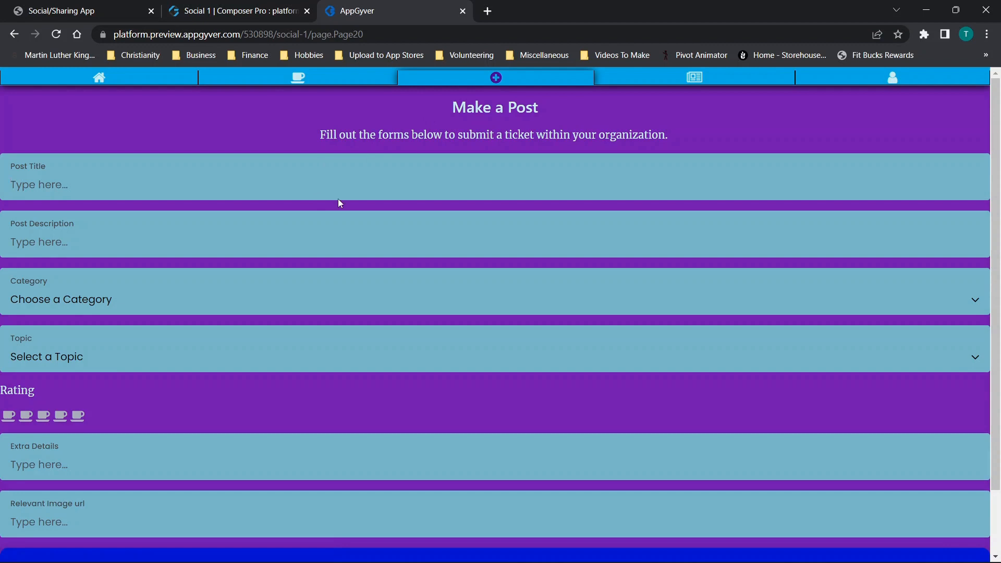
pyautogui.write('a')
pyautogui.press('Tab')
pyautogui.write('a')
pyautogui.click(80, 302)
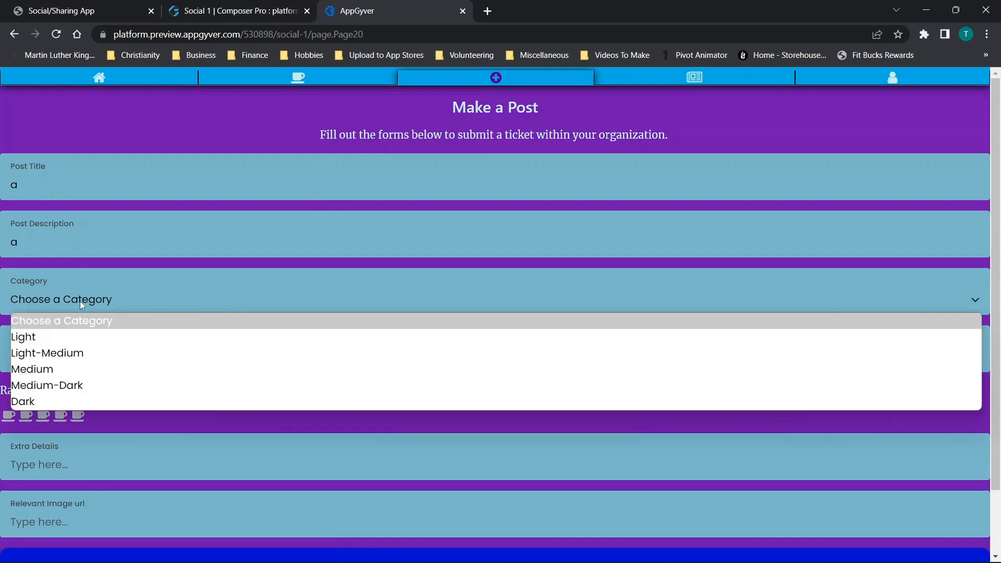
pyautogui.click(34, 338)
pyautogui.click(36, 352)
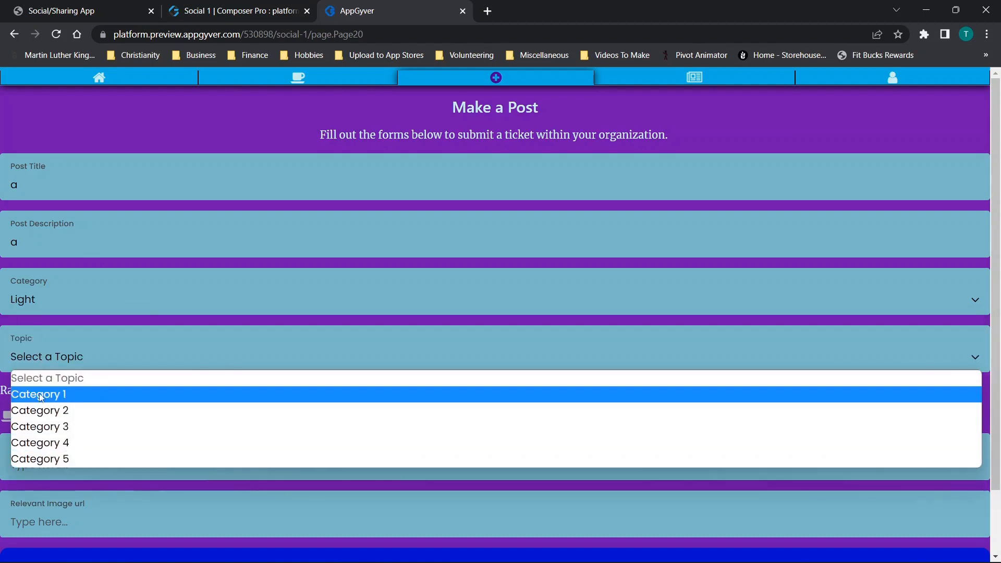
pyautogui.click(41, 395)
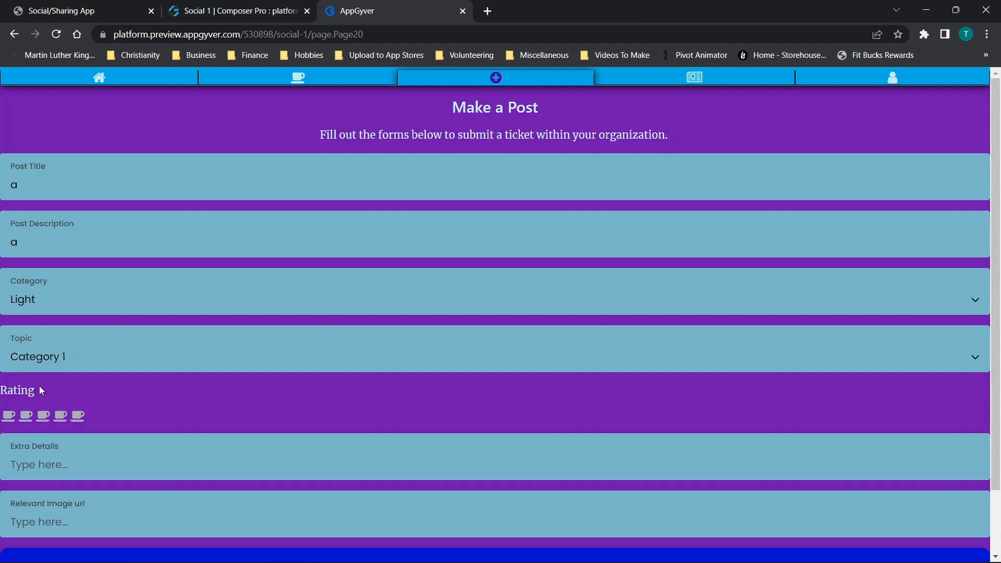
# - Give the post a one-cup rating and extra details "a", leave the image URL empty, and submit it
pyautogui.click(10, 417)
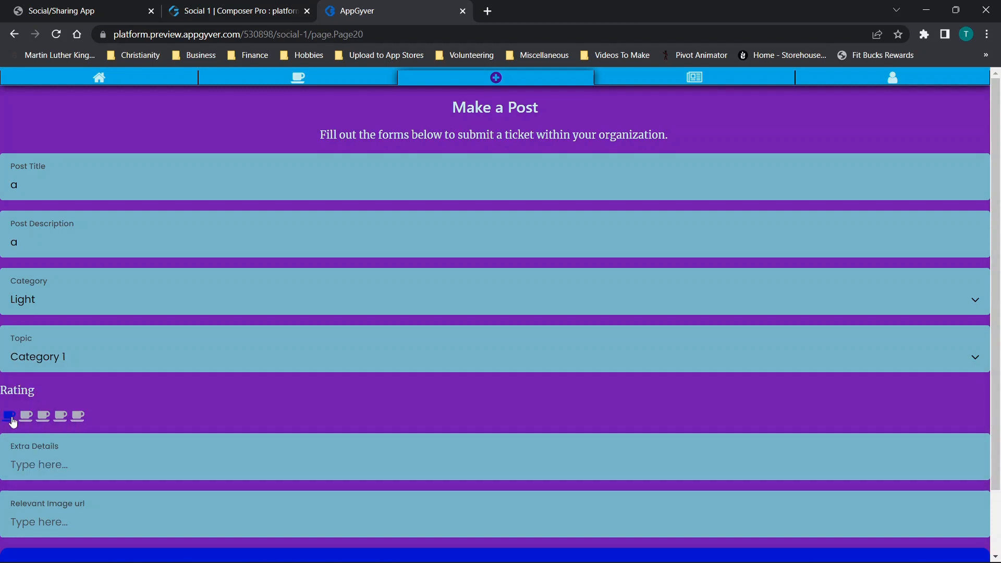
pyautogui.scroll(-2, 80, 417)
pyautogui.click(197, 385)
pyautogui.write('a')
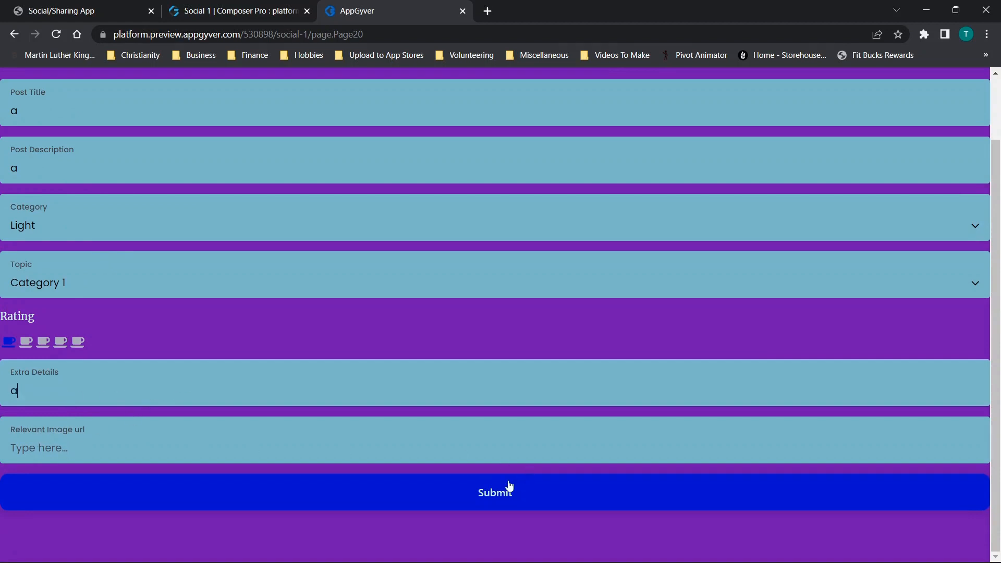
pyautogui.hotkey('ctrl', 'v')
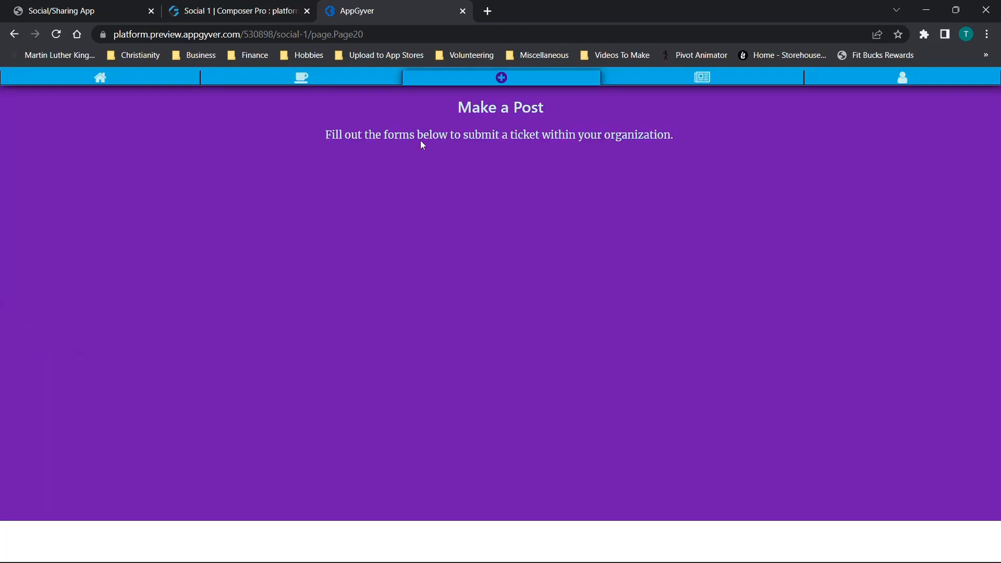
# - Put the app preview beside the Cloud Firestore window and reload the Firestore console
pyautogui.press('super+Left')
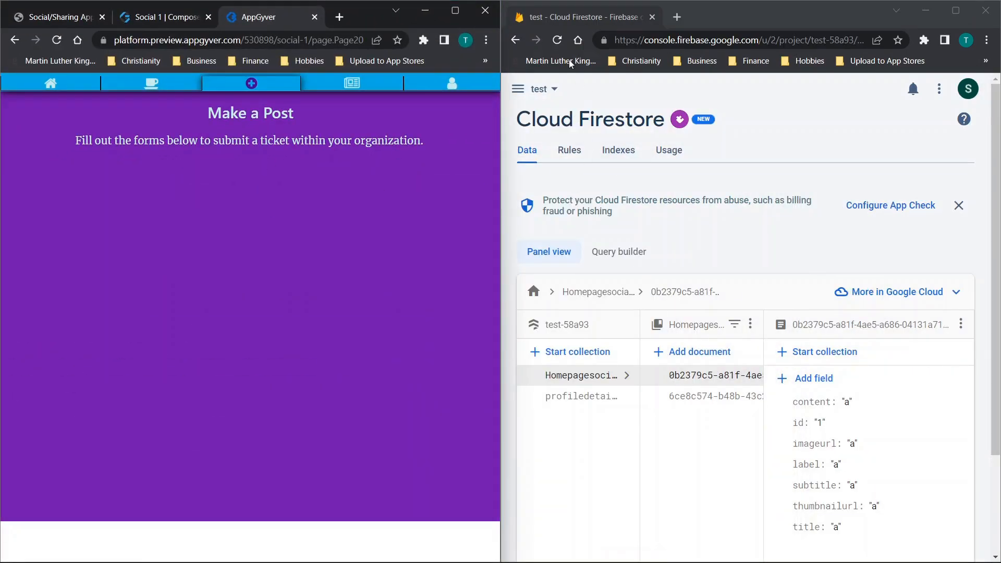
pyautogui.click(796, 75)
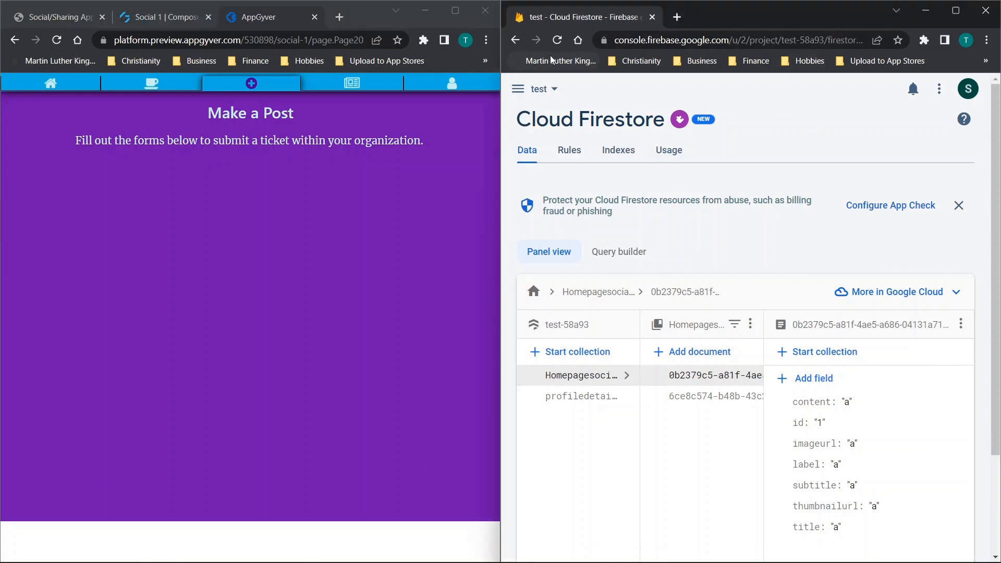
pyautogui.click(558, 40)
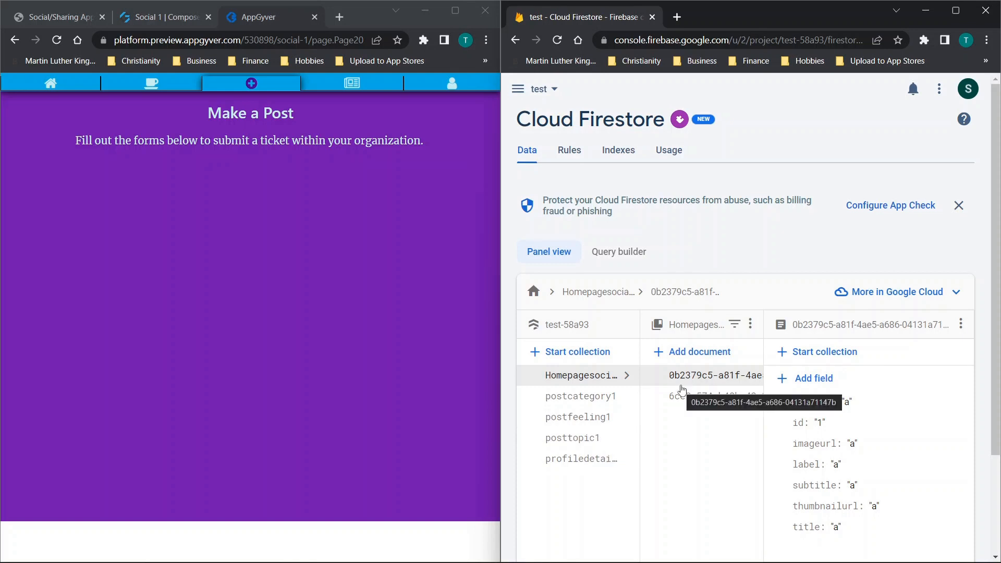
# - Go to the preview's Topics page and examine the fields of the post document in Firestore's postcategory1 collection
pyautogui.click(132, 84)
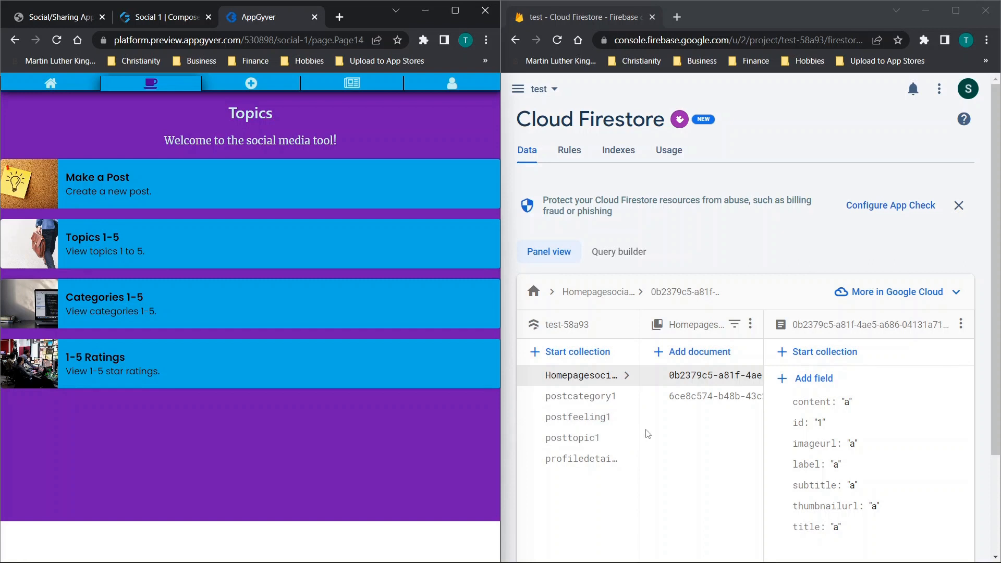
pyautogui.click(589, 406)
pyautogui.click(589, 406)
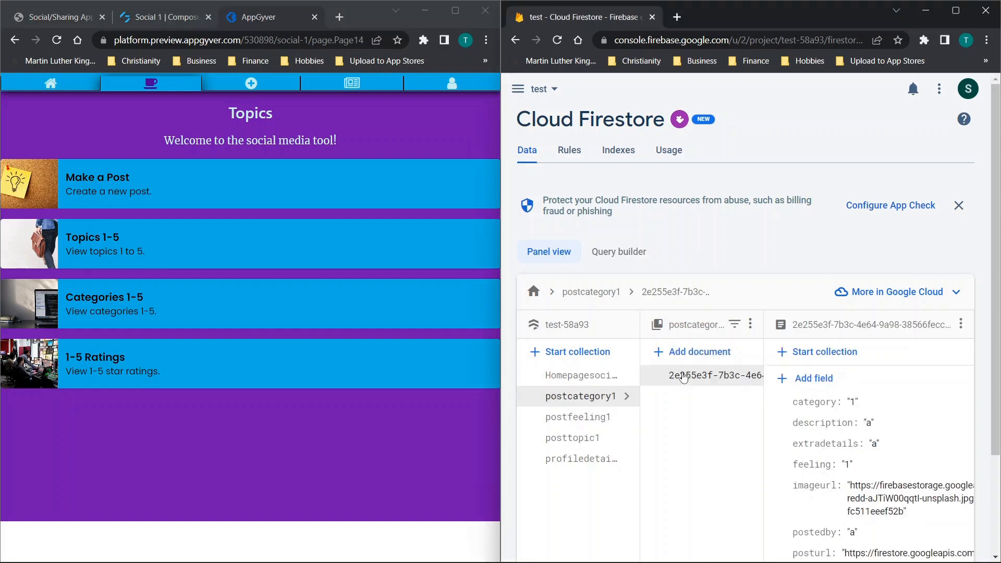
pyautogui.scroll(-1, 860, 421)
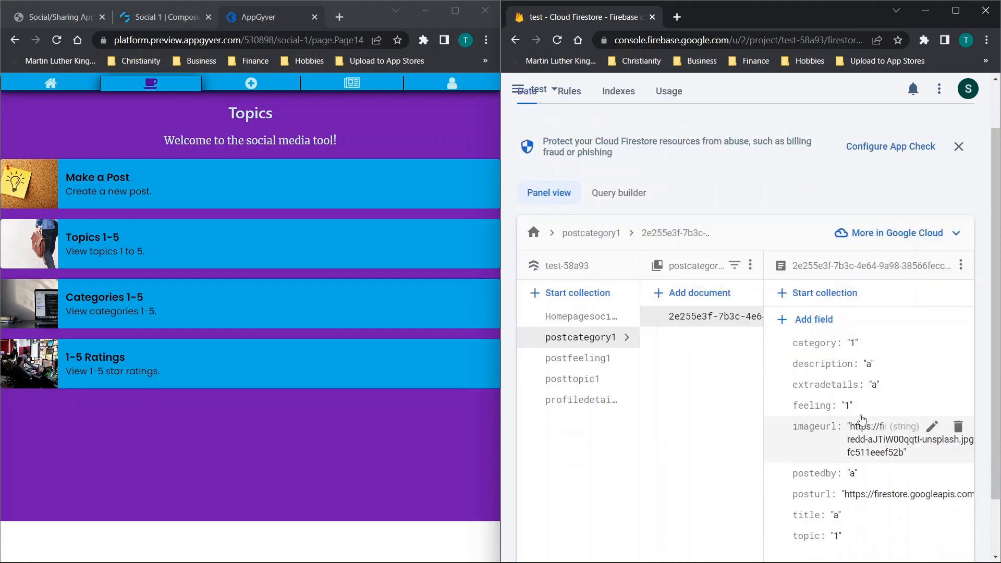
pyautogui.scroll(-2, 859, 421)
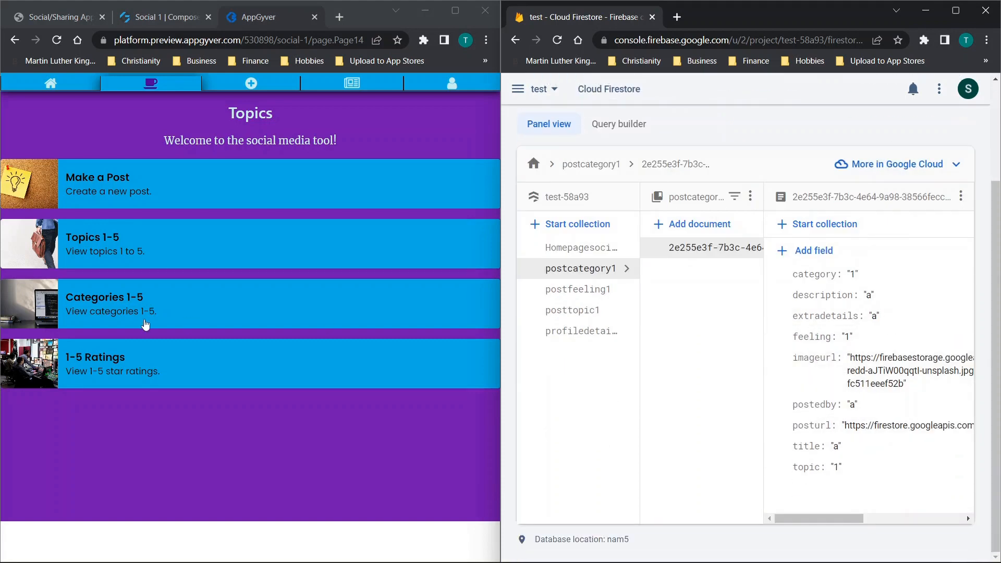
# - Open the post under Topic 1 in the preview and review its details and full image
pyautogui.click(84, 249)
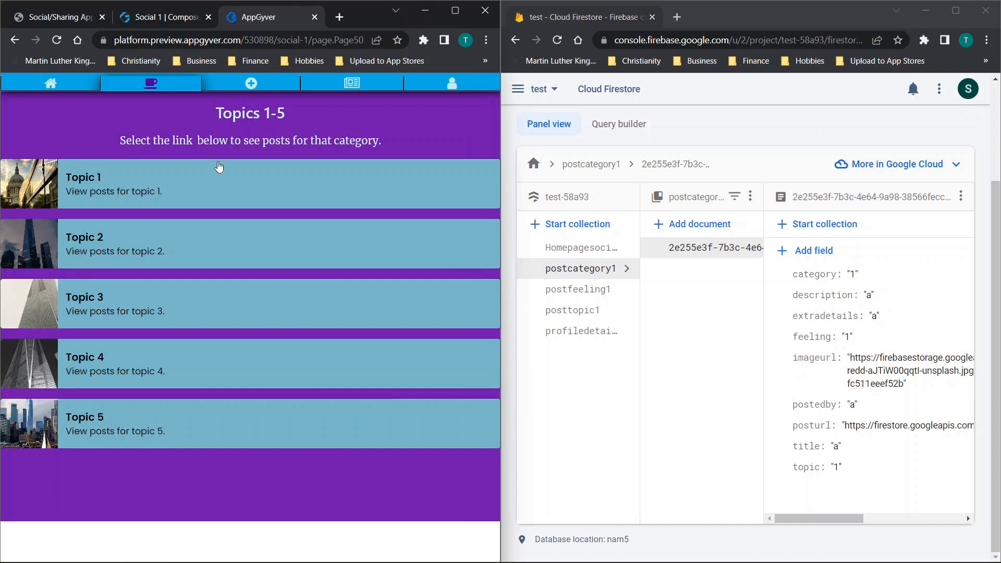
pyautogui.click(137, 189)
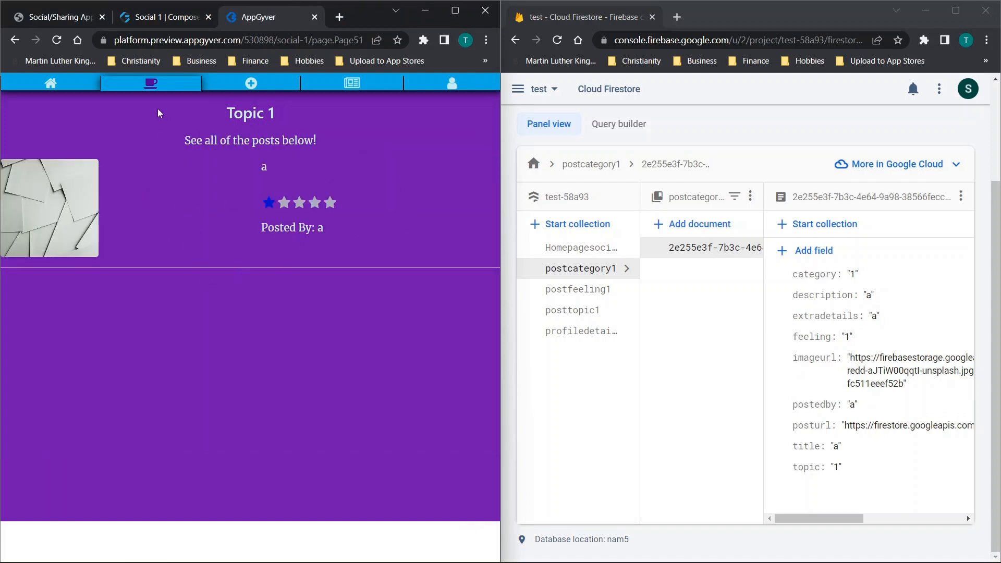
pyautogui.click(51, 220)
pyautogui.scroll(-6, 274, 226)
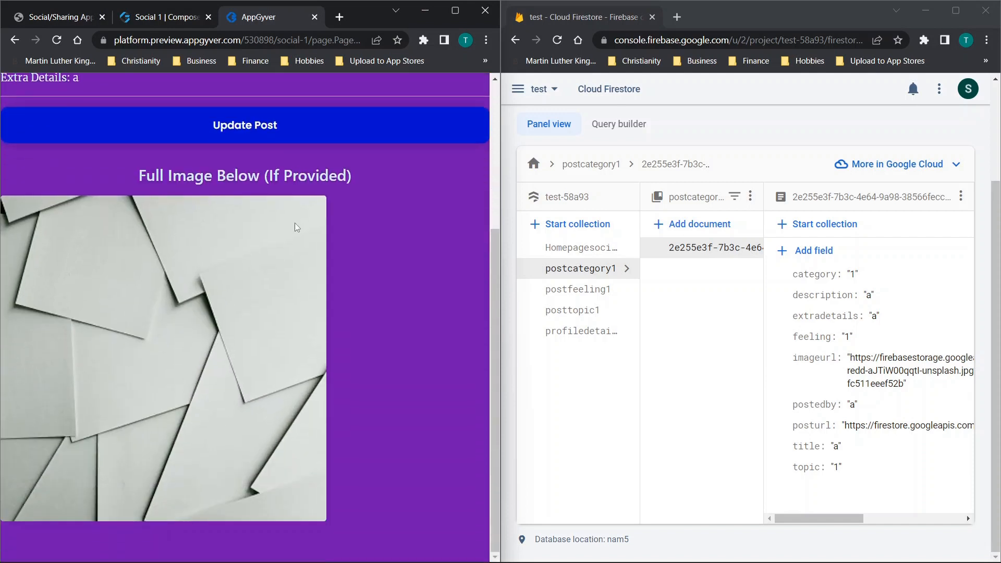
pyautogui.scroll(4, 236, 254)
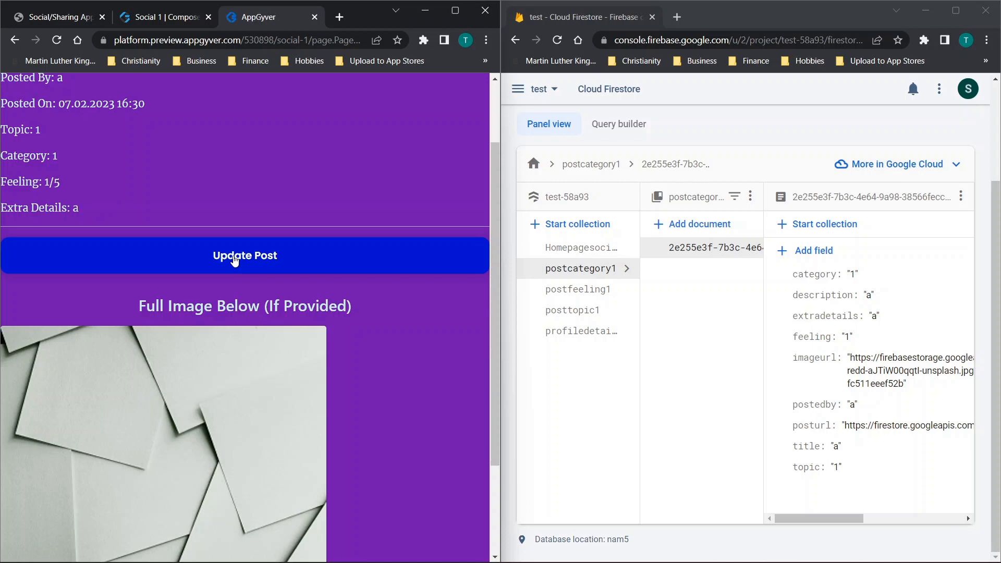
pyautogui.scroll(-3, 235, 260)
pyautogui.scroll(5, 228, 270)
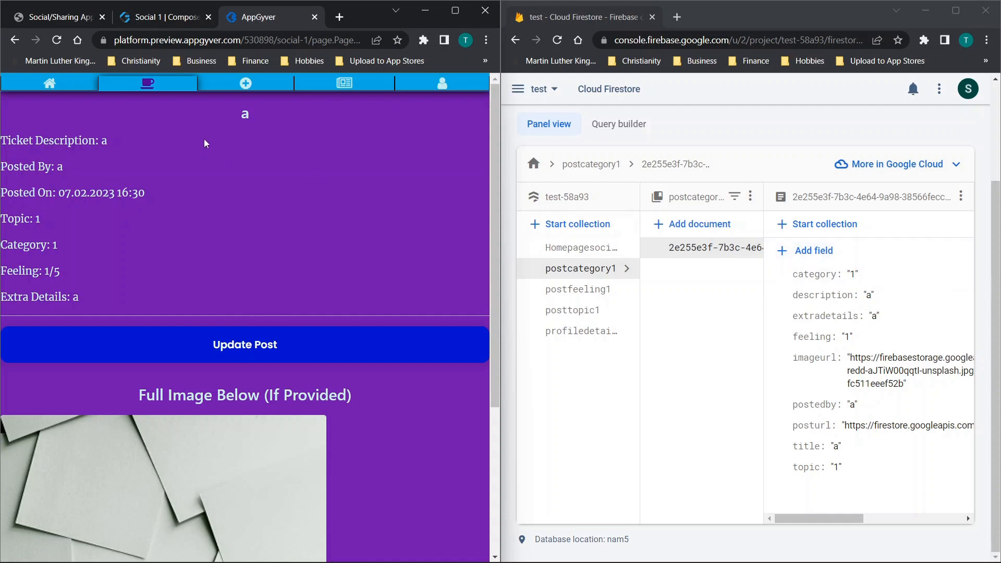
# - Start a second post with title 12, description 12, category Light and topic Category 1
pyautogui.click(163, 90)
pyautogui.click(94, 185)
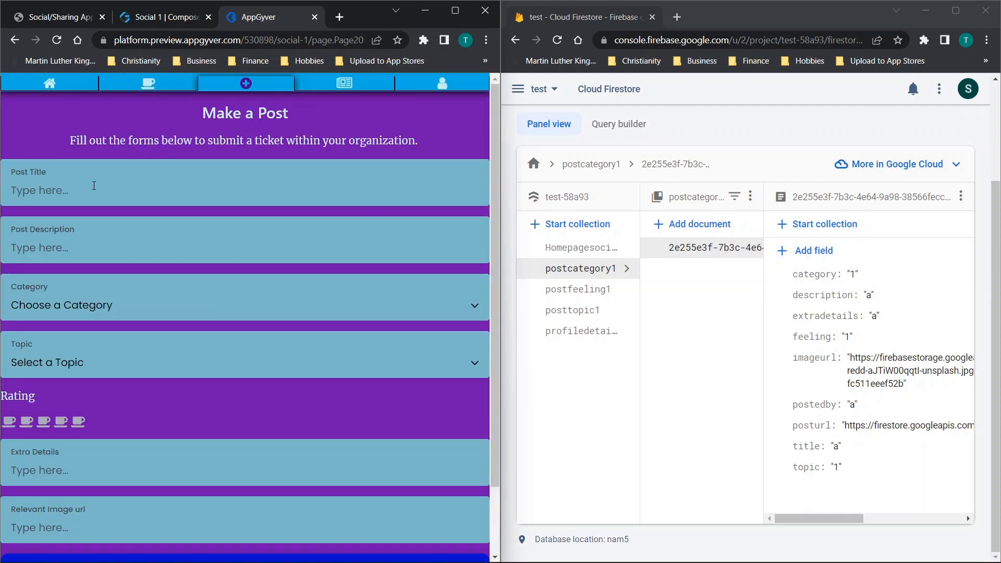
pyautogui.write('1')
pyautogui.write('12')
pyautogui.click(64, 311)
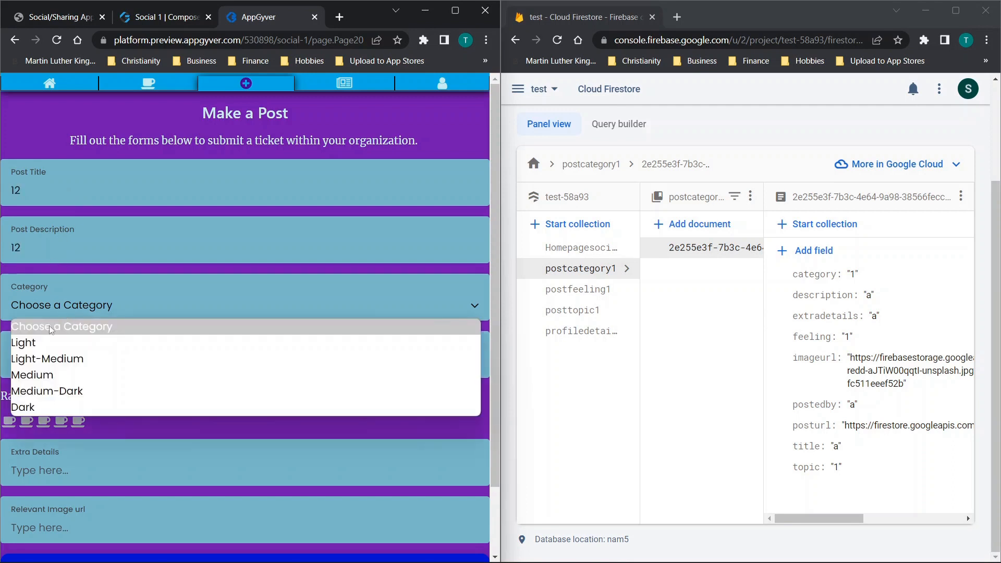
pyautogui.click(42, 342)
pyautogui.click(42, 355)
pyautogui.click(38, 400)
# - Give the second post a one-cup rating and extra details 12, and submit it
pyautogui.click(11, 421)
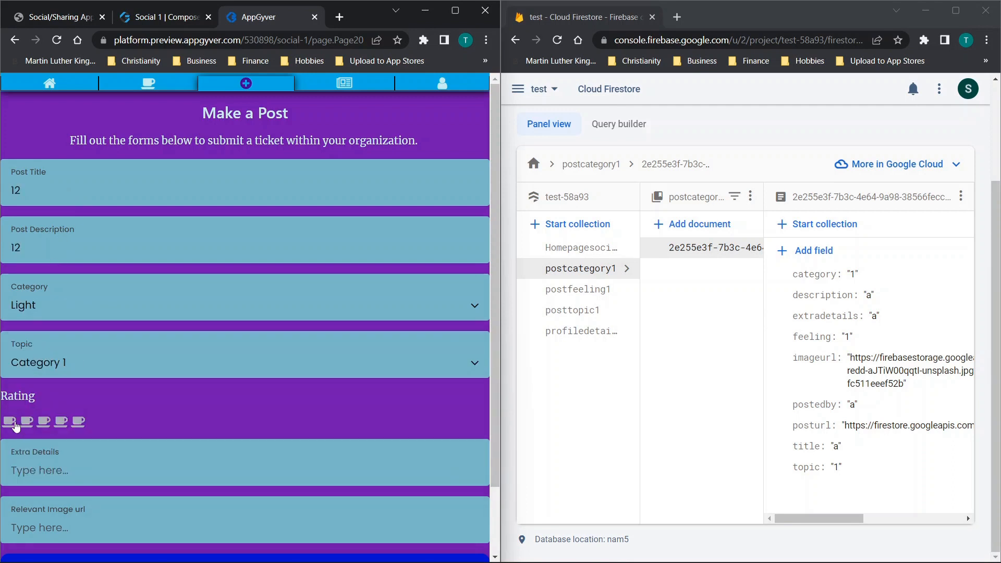
pyautogui.click(35, 462)
pyautogui.write('12')
pyautogui.scroll(-2, 114, 366)
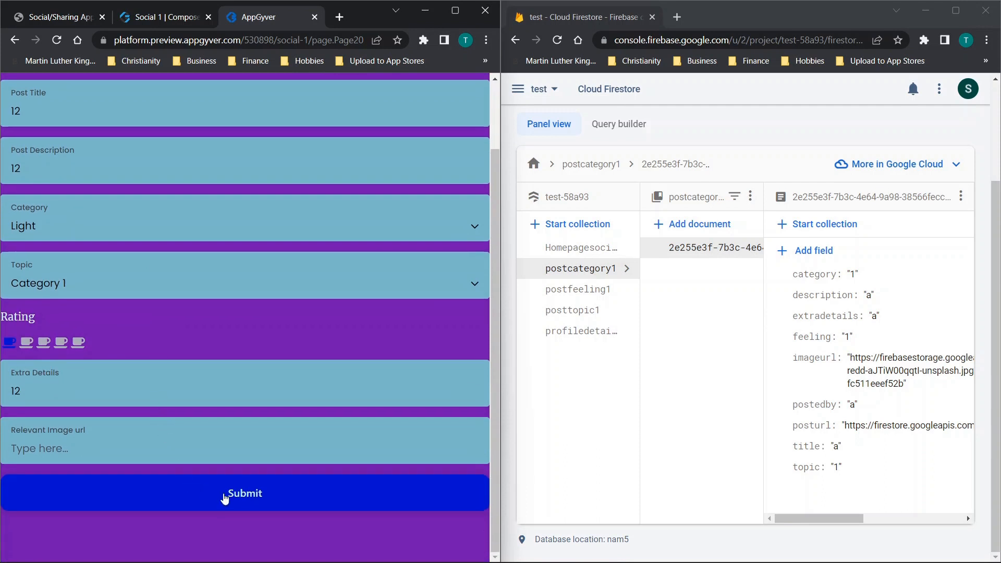
pyautogui.click(224, 494)
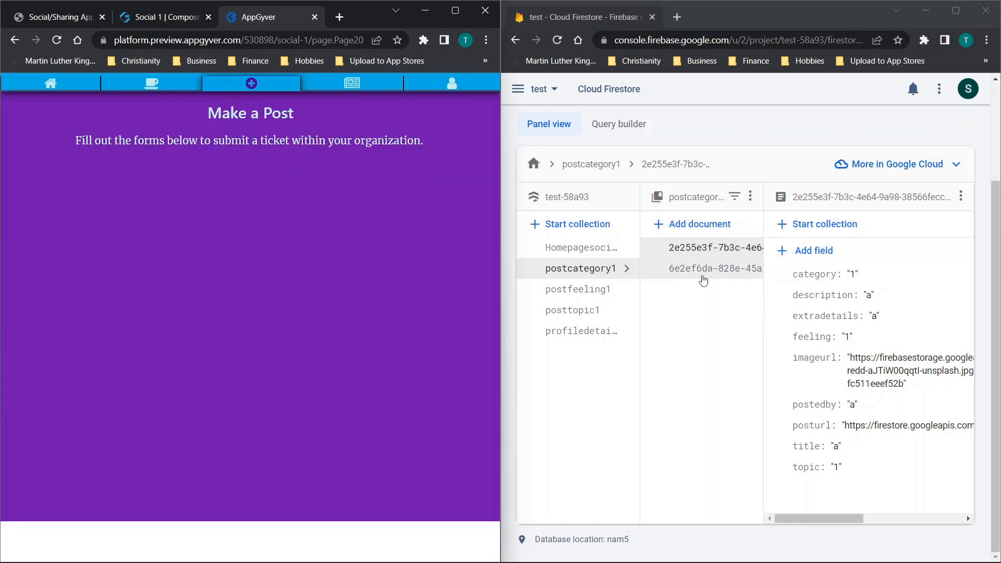
# - Return to the Topic 1 page in the preview to check its list of posts
pyautogui.click(149, 84)
pyautogui.click(87, 177)
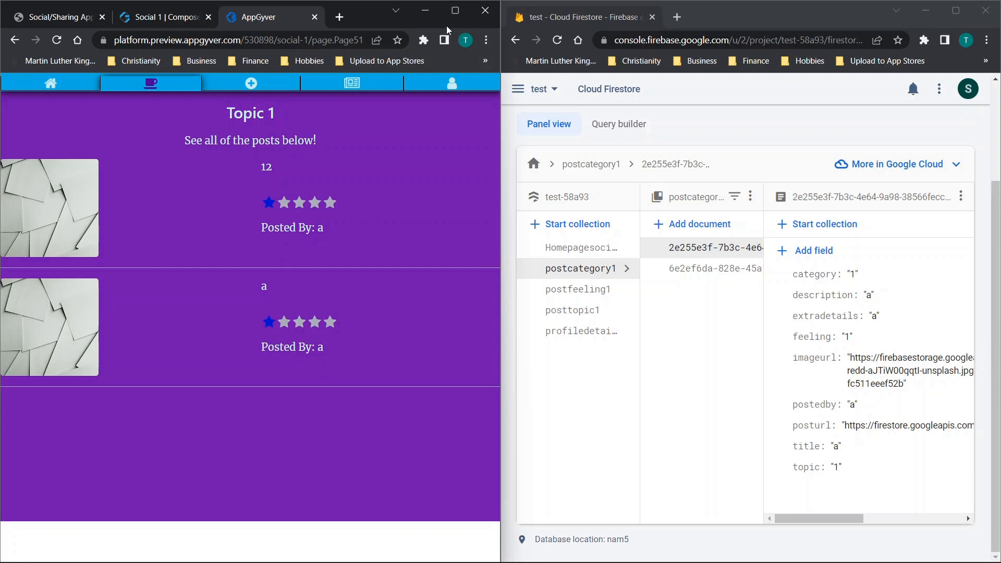
# - Check the list of posts under Category 1 in the preview, and return to the categories list
pyautogui.click(149, 92)
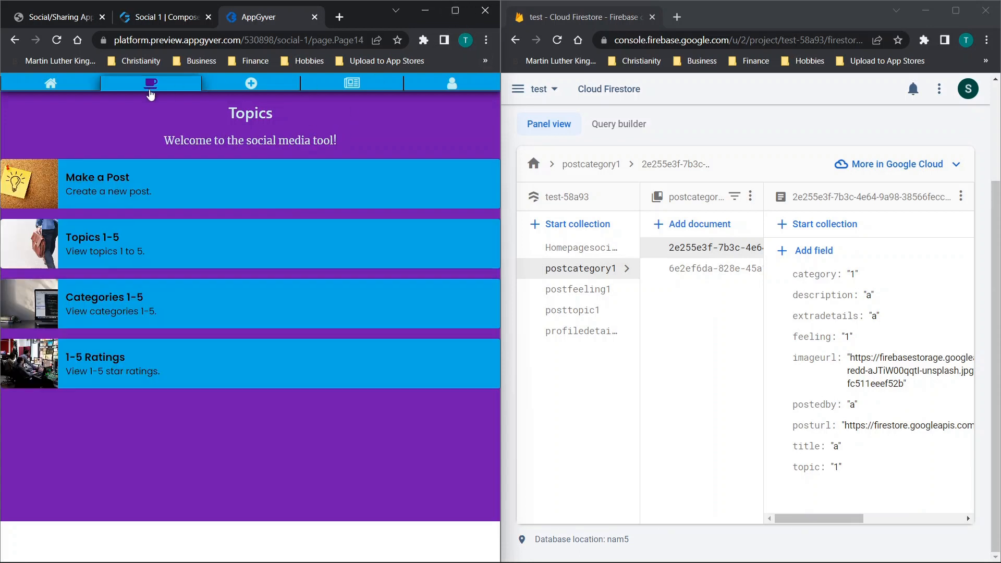
pyautogui.click(108, 299)
pyautogui.click(98, 169)
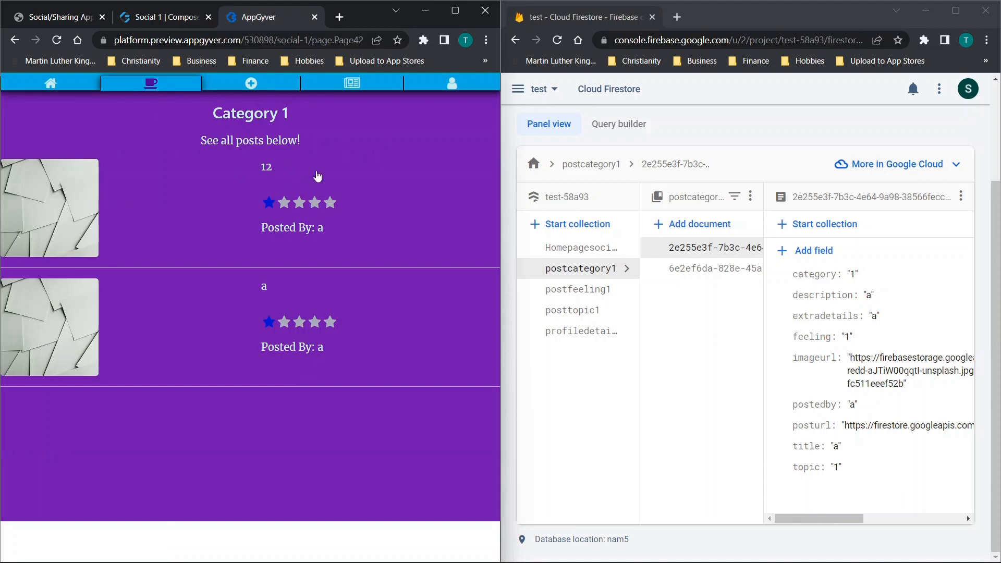
pyautogui.click(15, 40)
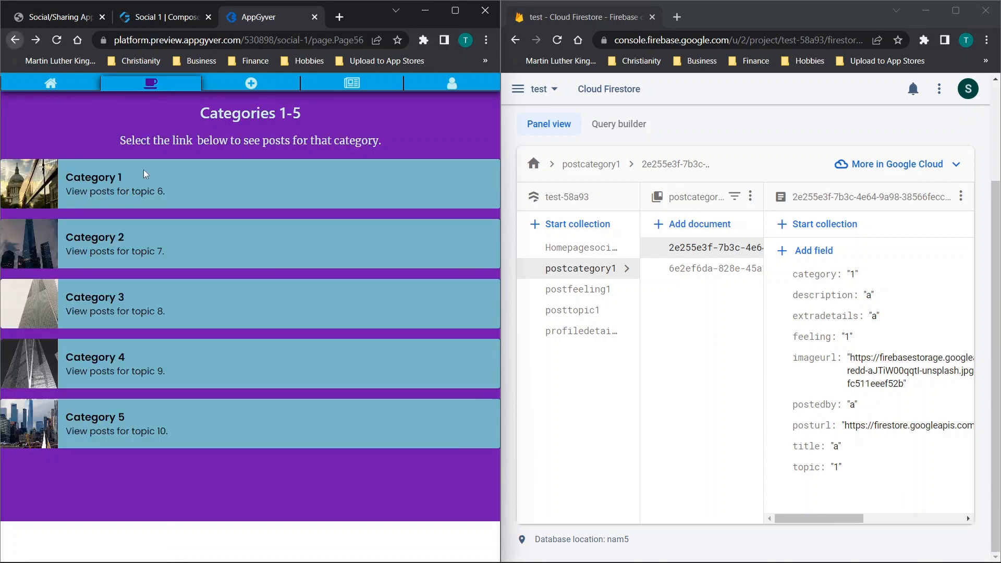
# - Open the post titled 12 from the 1/5 rating list and review its details
pyautogui.click(179, 92)
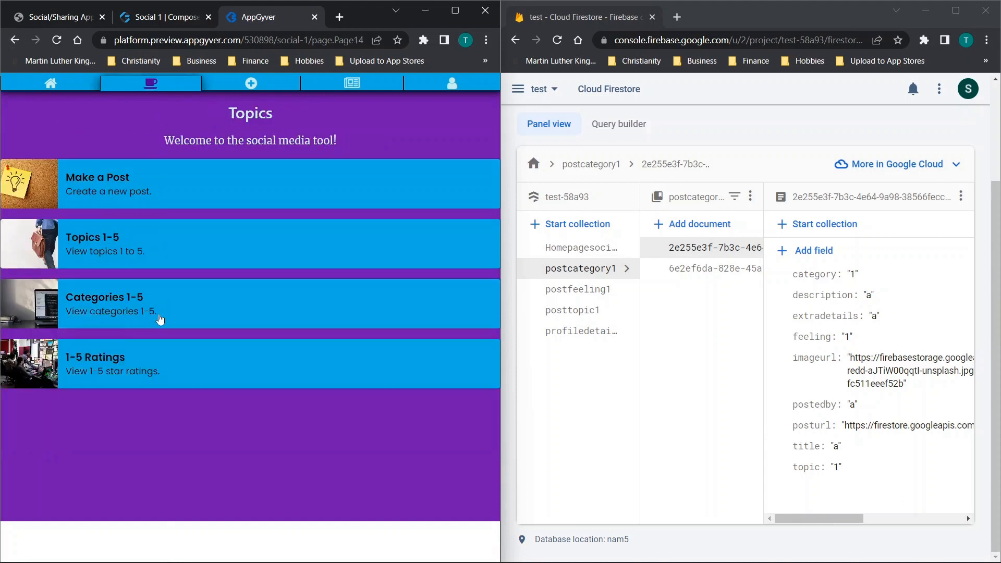
pyautogui.click(100, 364)
pyautogui.click(98, 192)
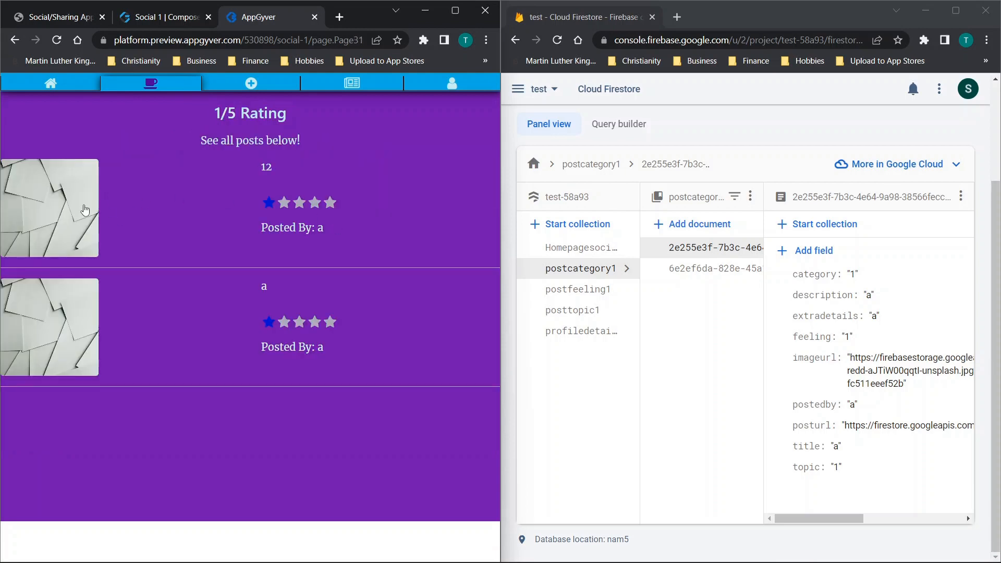
pyautogui.click(62, 207)
pyautogui.scroll(-5, 179, 243)
pyautogui.scroll(5, 179, 243)
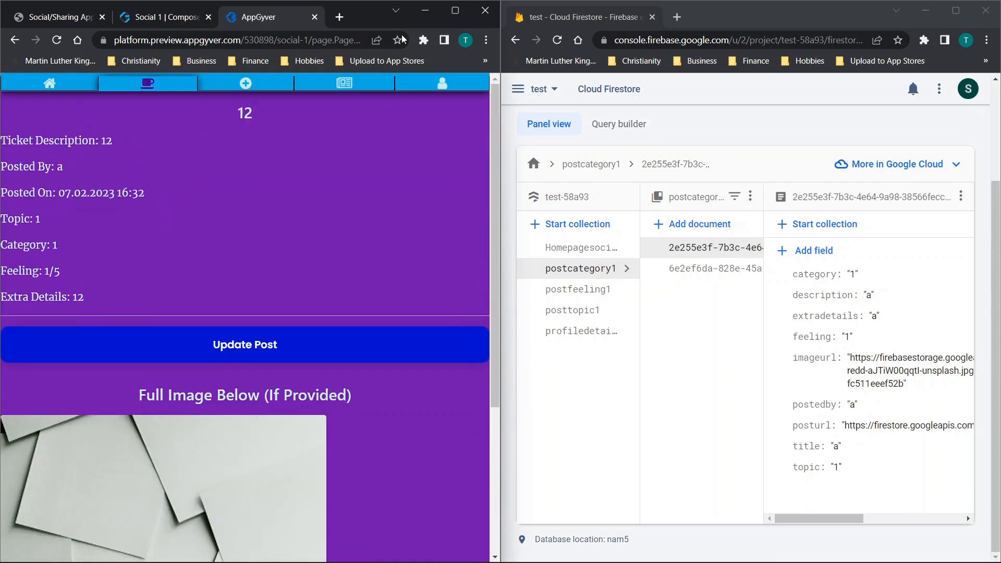
# - Open the form for updating the boards in the preview, with the preview window placed beside the Firestore window
pyautogui.click(456, 11)
pyautogui.click(520, 82)
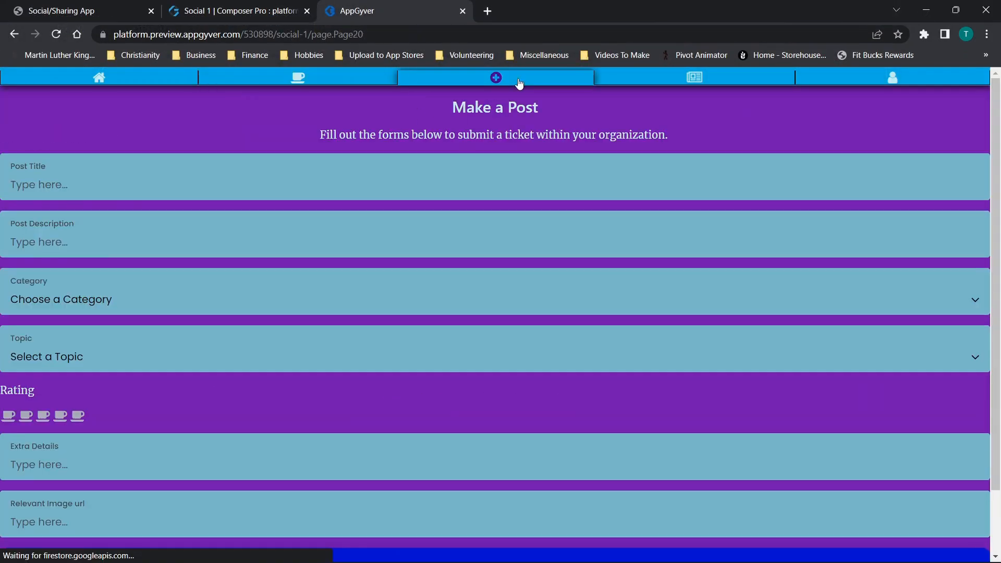
pyautogui.click(704, 83)
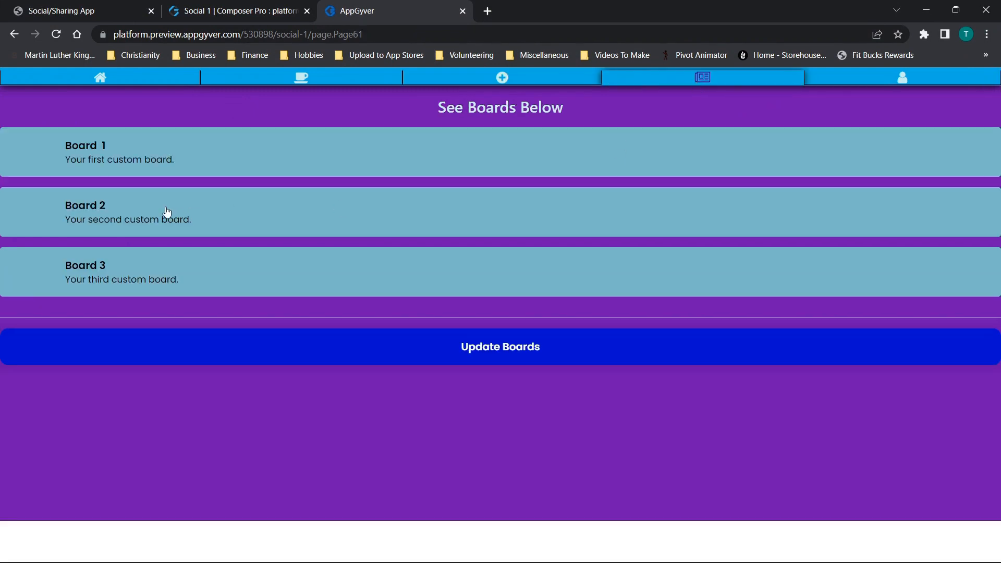
pyautogui.click(495, 362)
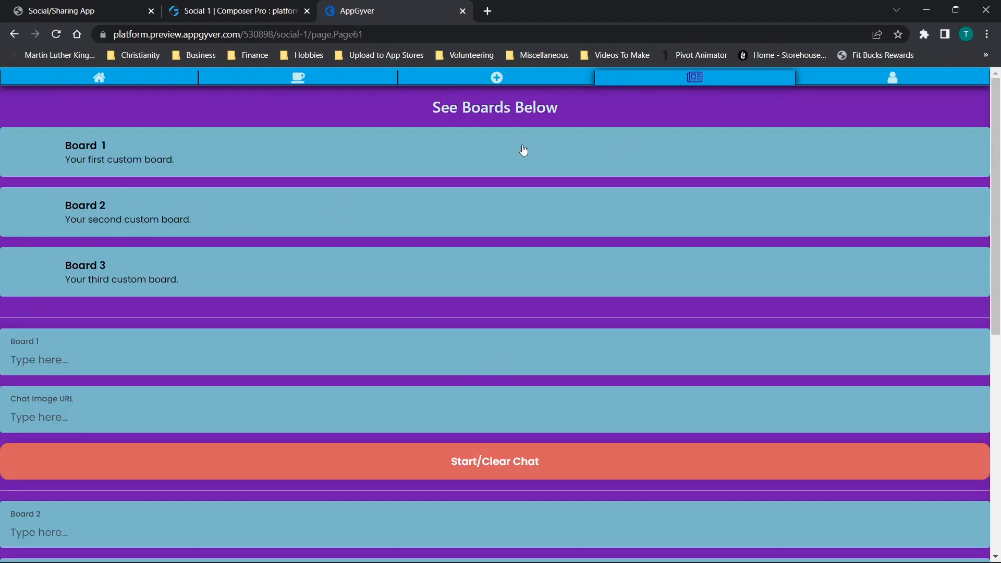
pyautogui.scroll(-3, 524, 151)
pyautogui.doubleClick(615, 2)
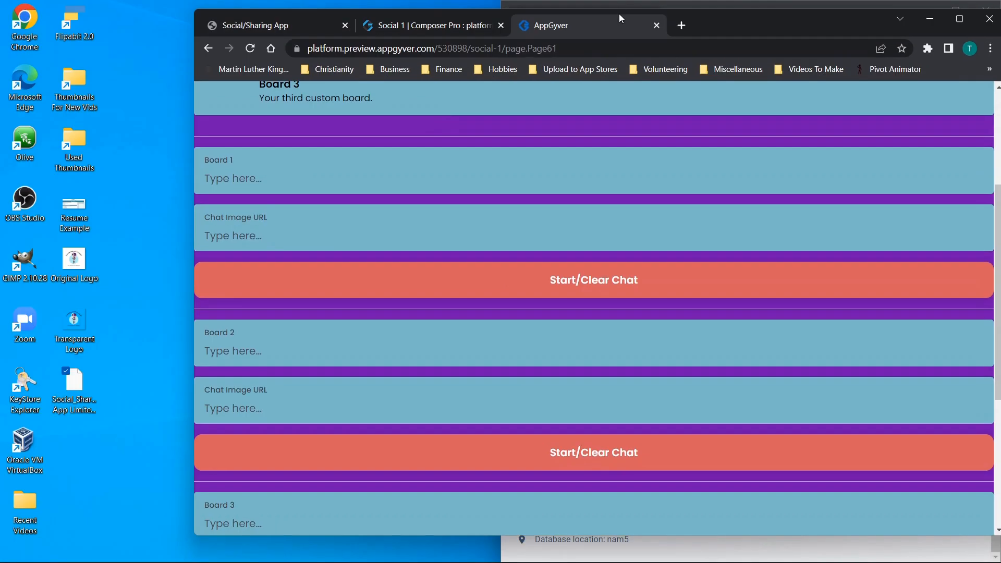
pyautogui.moveTo(618, 13); pyautogui.dragTo(1, 182)
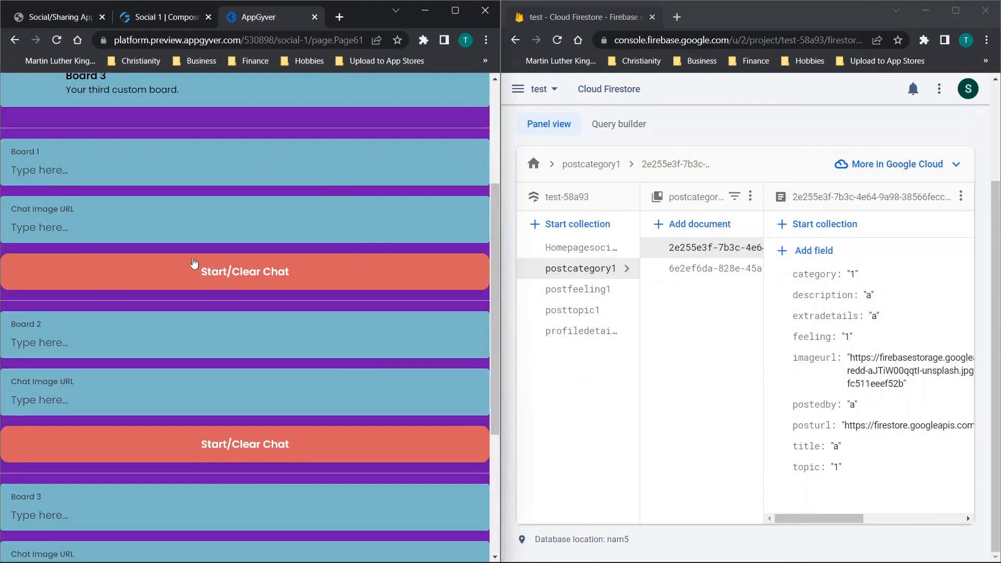
# - Name Board 1 secret and set its chat image URL to a
pyautogui.scroll(3, 194, 262)
pyautogui.scroll(2, 192, 258)
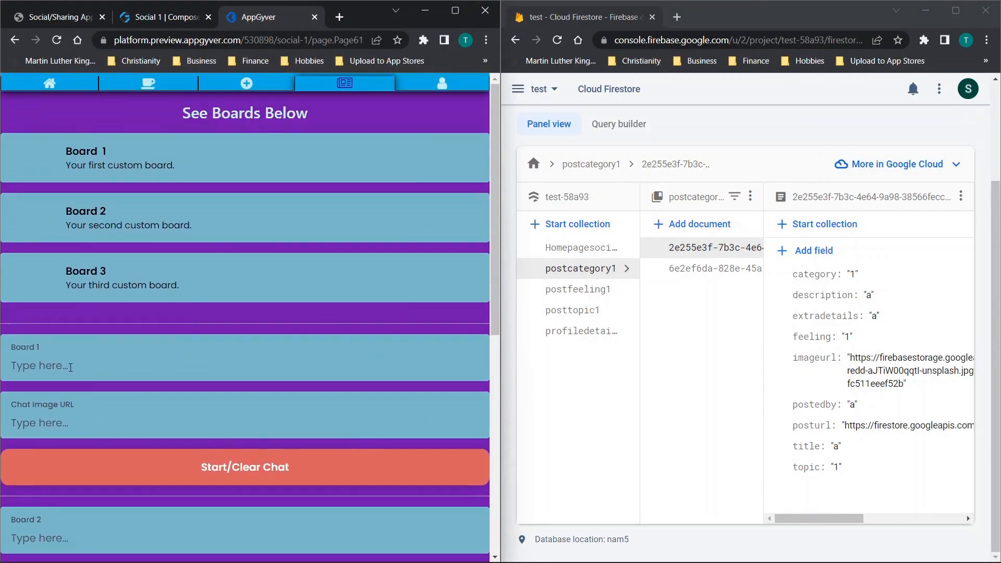
pyautogui.write('secret')
pyautogui.scroll(-1, 71, 368)
pyautogui.write('a')
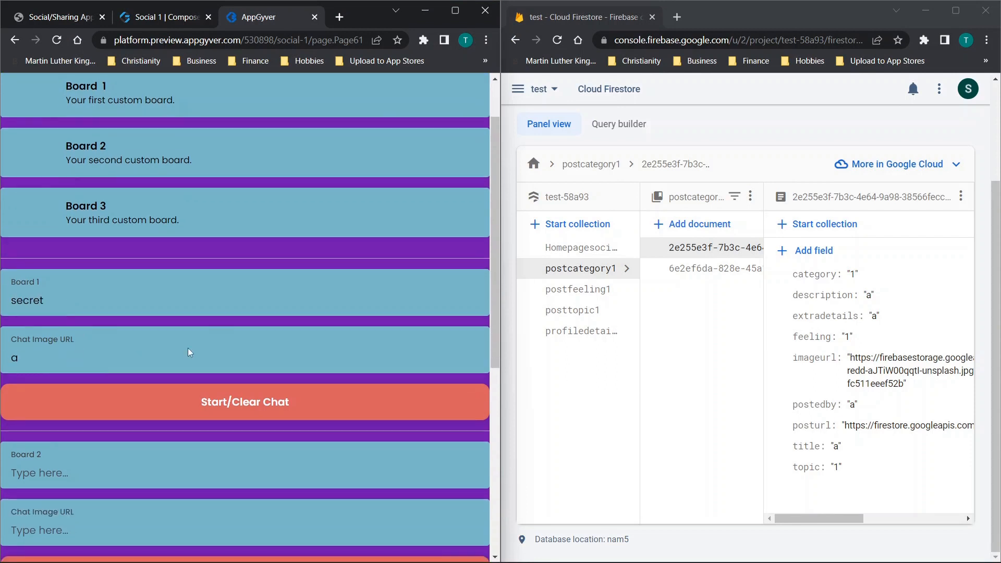
# - Start the Board 1 chat, accept the data deletion warning, and save the board changes
pyautogui.click(232, 406)
pyautogui.moveTo(118, 81); pyautogui.dragTo(319, 143)
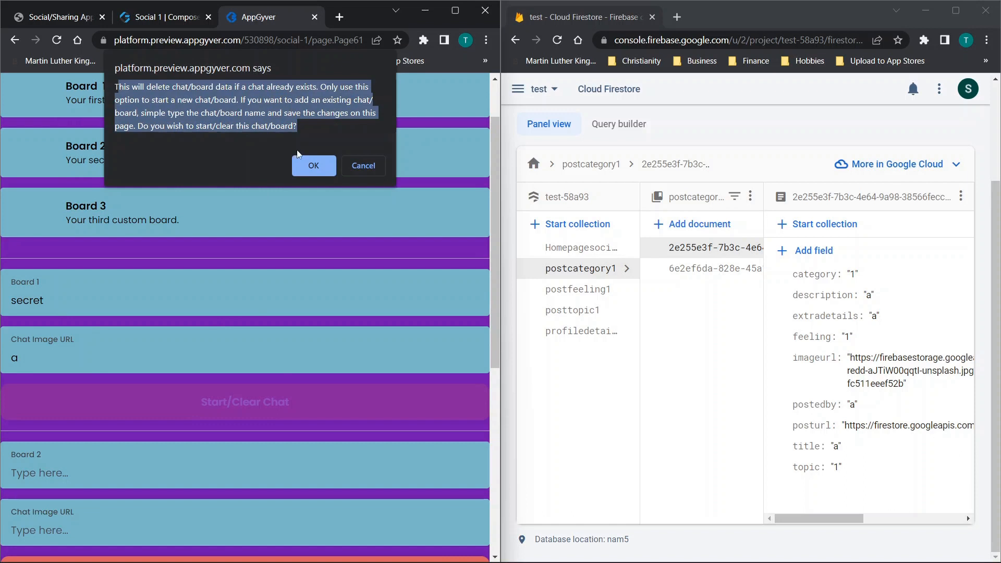
pyautogui.click(315, 163)
pyautogui.scroll(-7, 302, 280)
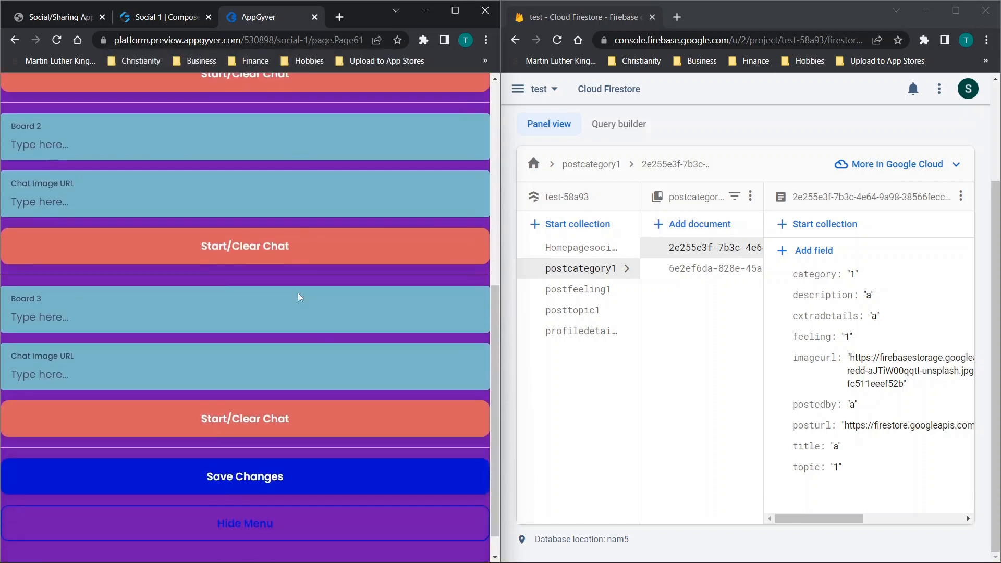
pyautogui.click(260, 448)
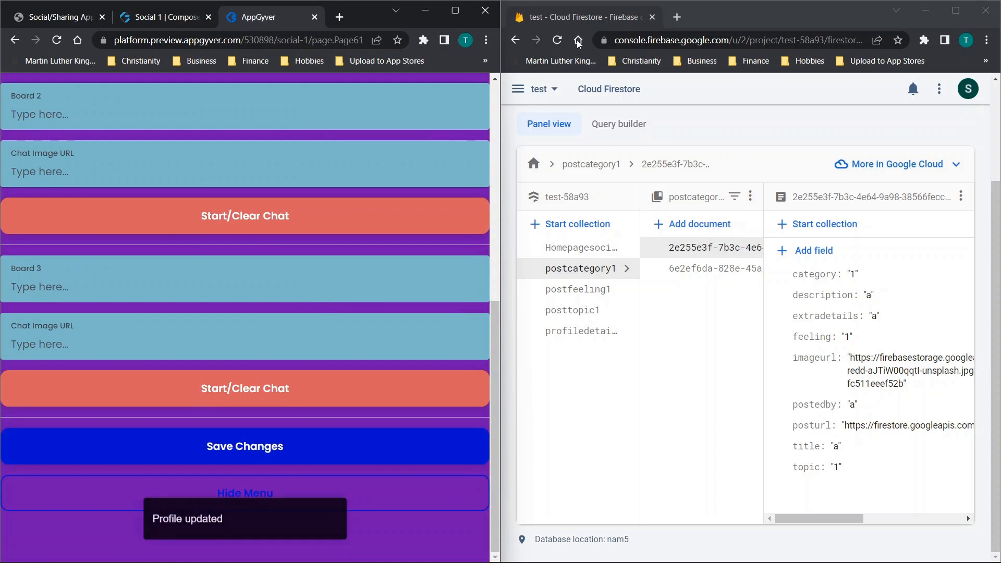
# - Reload Firestore and examine the fields of the secret document in the chat1 collection
pyautogui.click(557, 42)
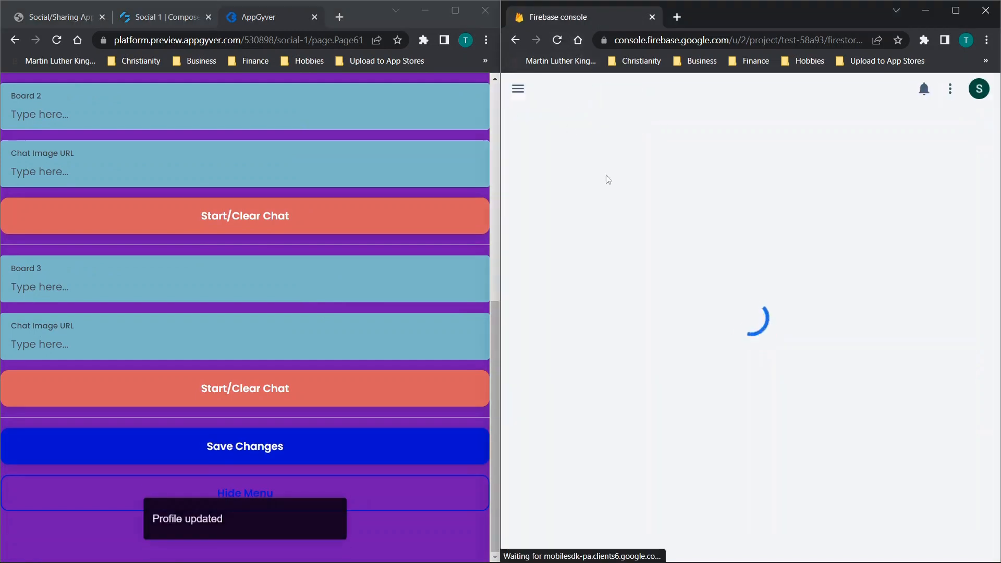
pyautogui.click(558, 398)
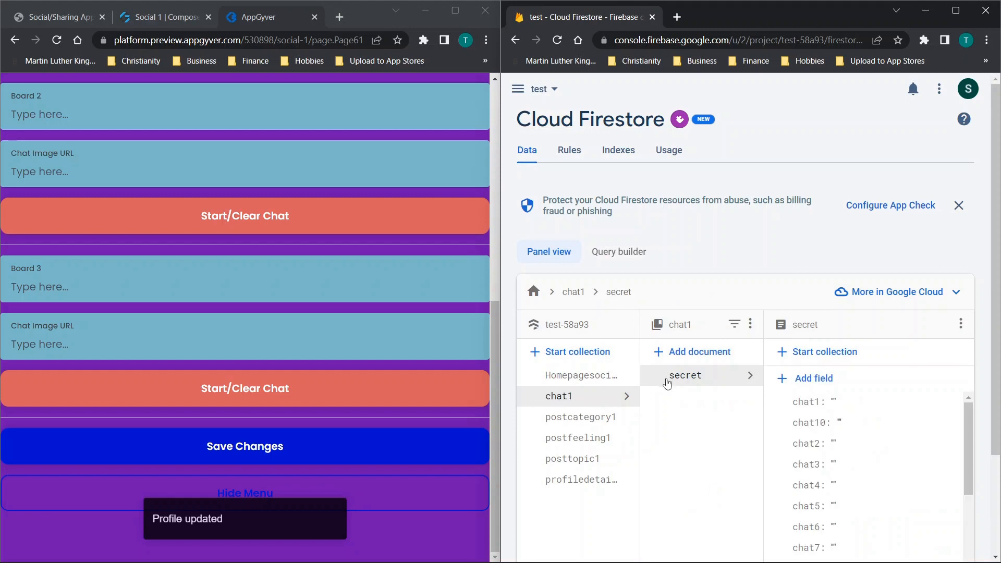
pyautogui.scroll(-2, 872, 398)
pyautogui.scroll(-6, 874, 422)
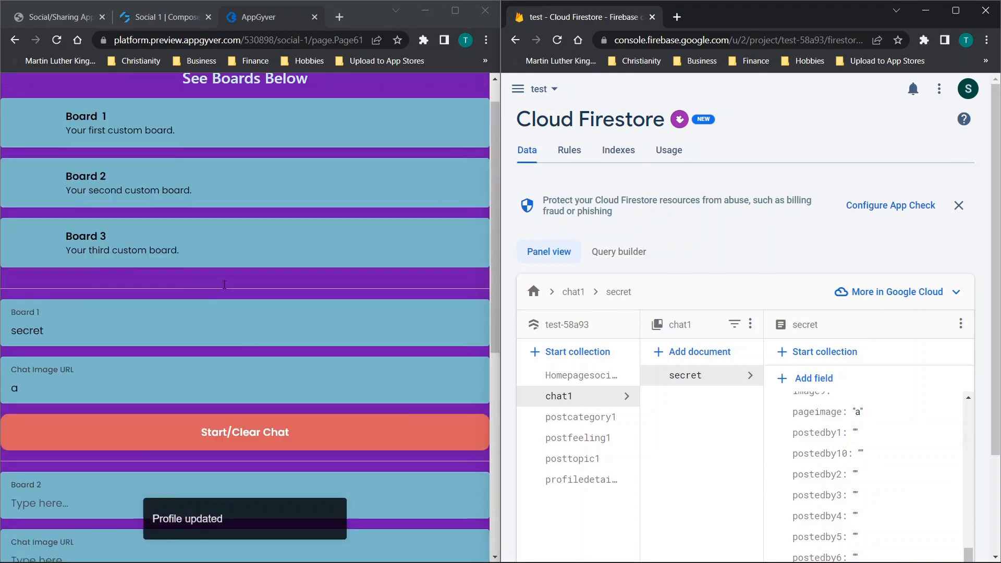
pyautogui.scroll(8, 208, 235)
pyautogui.scroll(1, 167, 130)
# - Open Board 1 from the refreshed Boards page in the preview and look through its numbered post slots
pyautogui.click(150, 83)
pyautogui.click(452, 82)
pyautogui.click(344, 90)
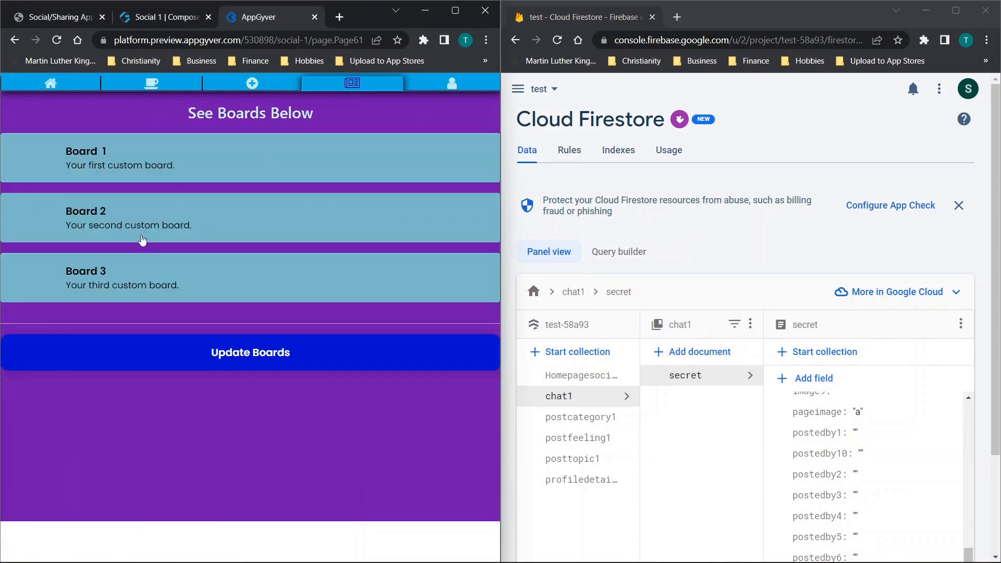
pyautogui.click(166, 157)
pyautogui.scroll(-15, 249, 177)
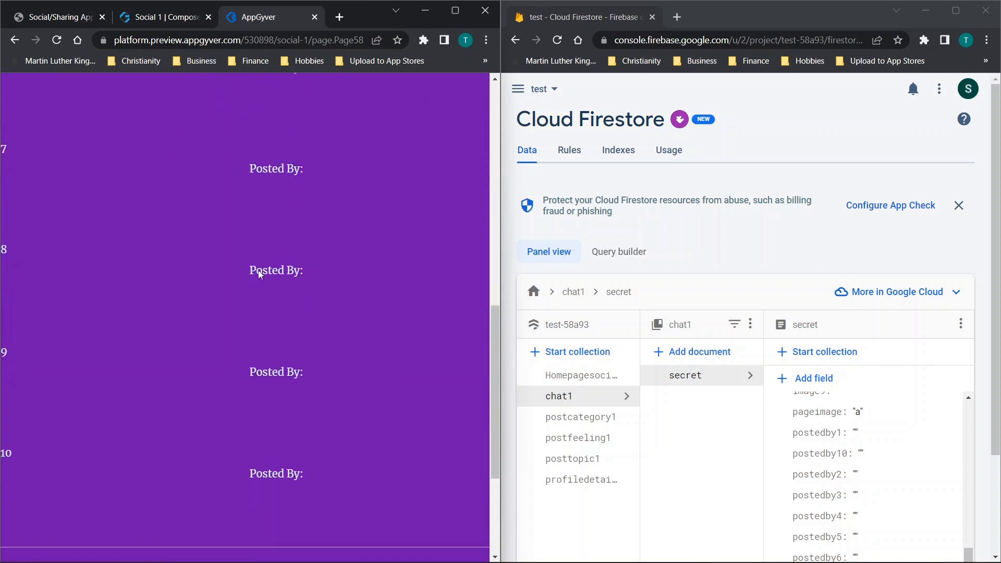
# - Try to submit post 1 on Board 1 with content safdsdfsfsd, picture 10 and image URL dsfdsfdsfds
pyautogui.click(78, 379)
pyautogui.click(120, 268)
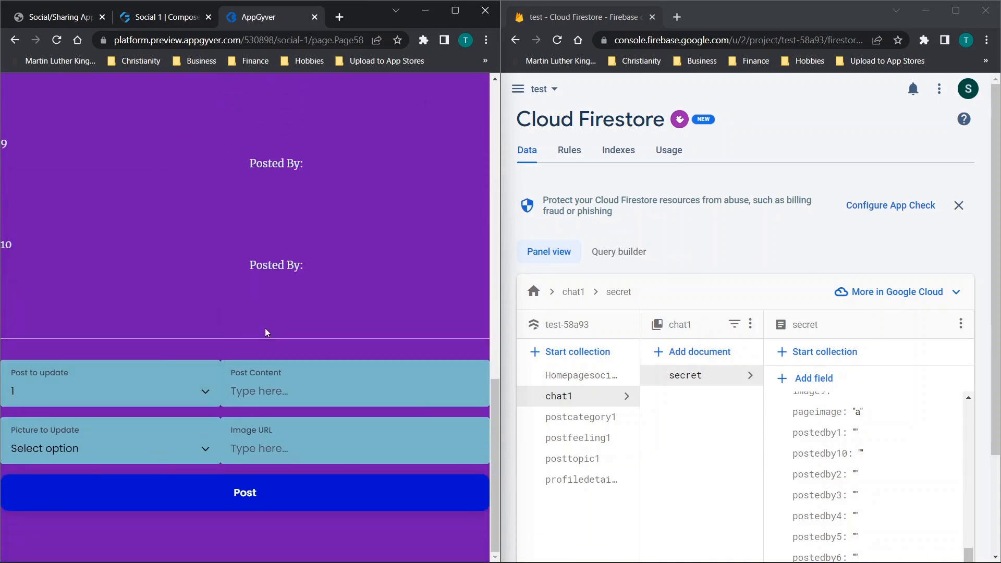
pyautogui.click(280, 396)
pyautogui.write('safdsdfsfsd')
pyautogui.click(159, 443)
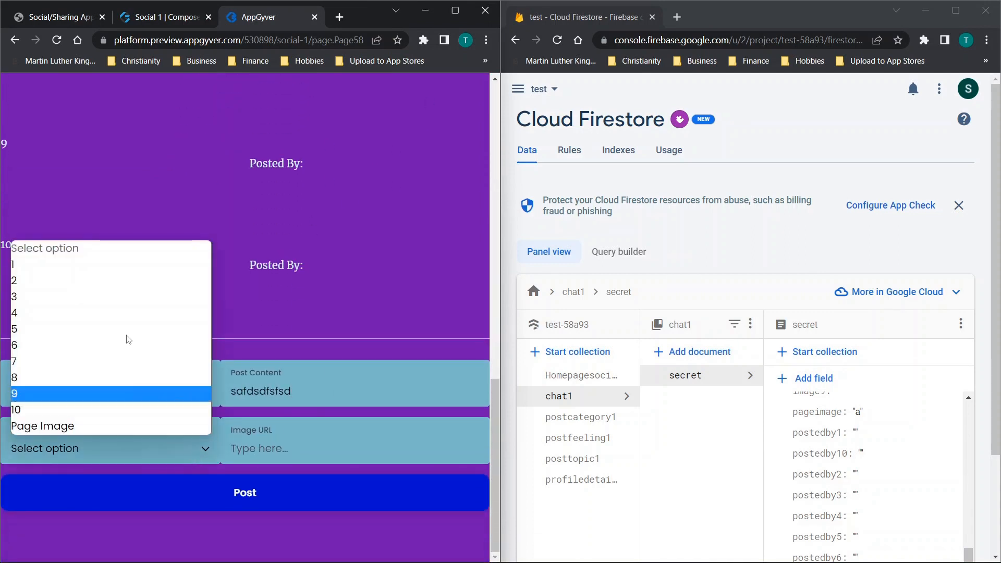
pyautogui.click(65, 410)
pyautogui.write('dsfdsfdsfds')
pyautogui.click(242, 505)
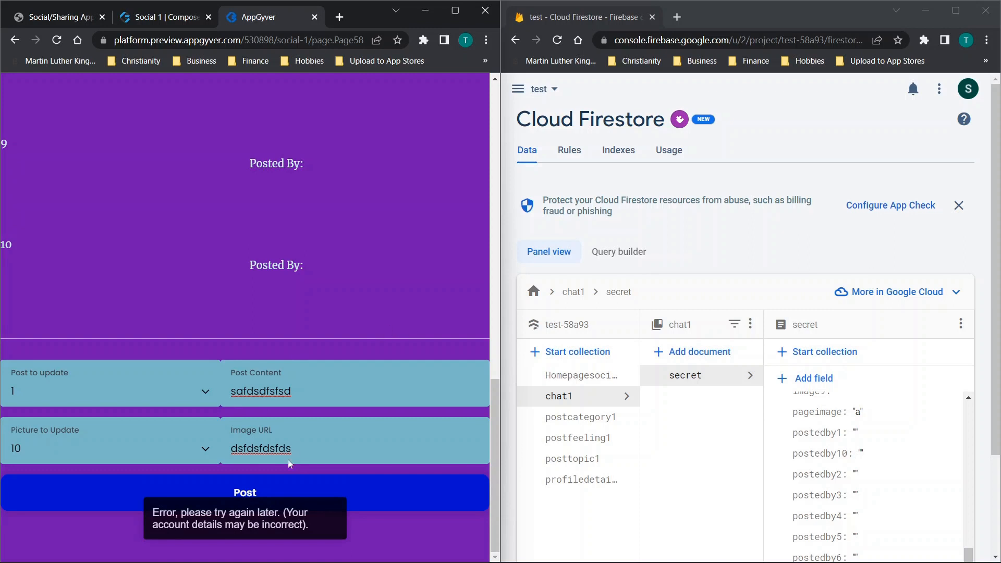
# - Return to the Boards page in the preview and reopen the form for updating the boards
pyautogui.scroll(15, 258, 405)
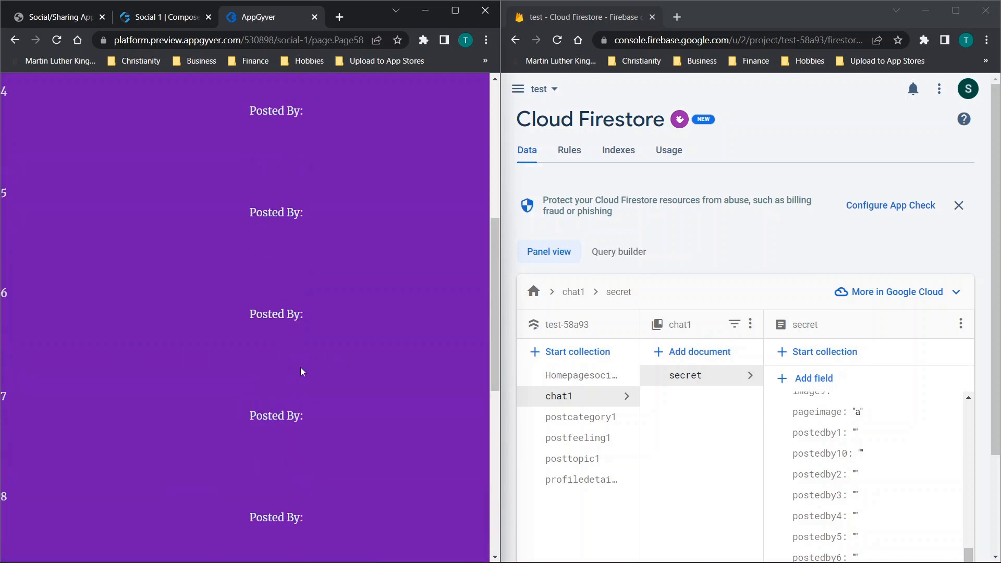
pyautogui.scroll(2, 300, 156)
pyautogui.click(247, 83)
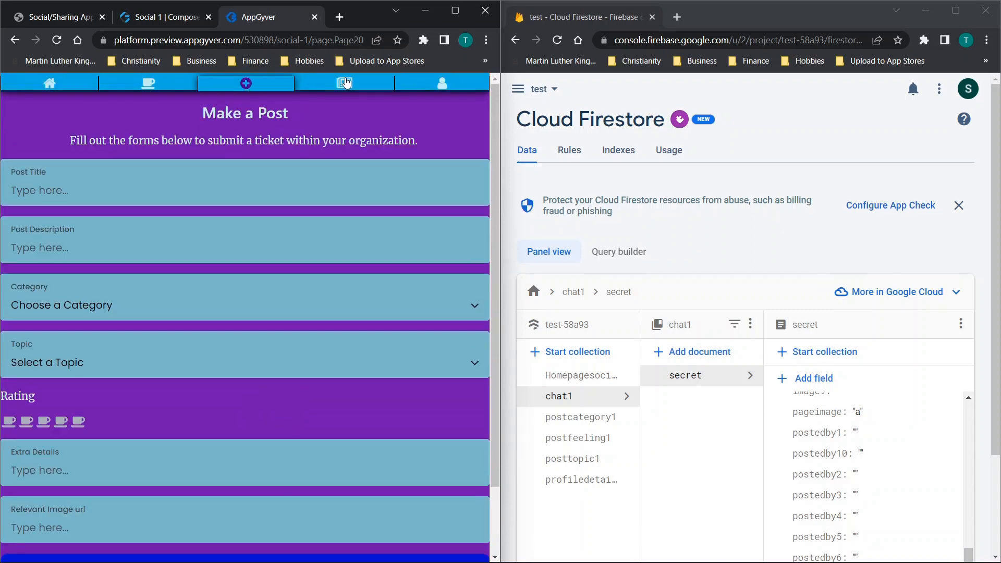
pyautogui.click(346, 84)
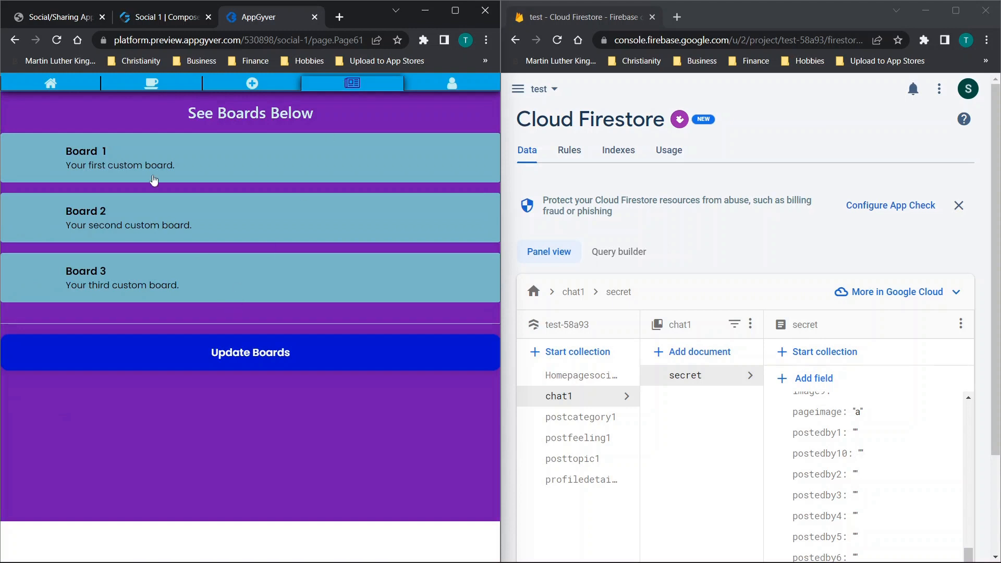
pyautogui.click(270, 365)
# - Compare the saved Board 1 name and image URL with the secret document's fields in Firestore
pyautogui.scroll(-4, 97, 196)
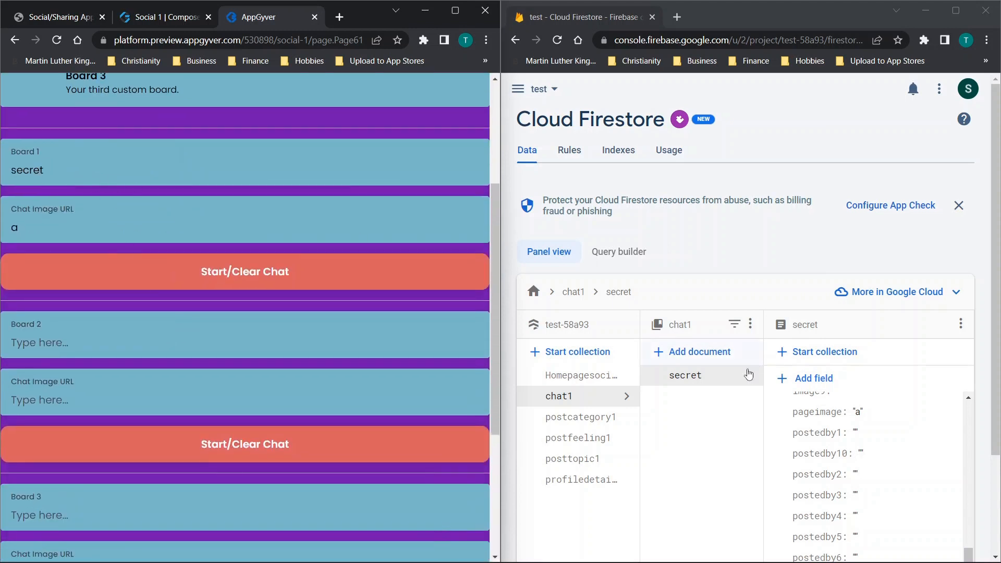
pyautogui.scroll(-3, 777, 383)
pyautogui.scroll(4, 833, 363)
pyautogui.scroll(1, 833, 364)
pyautogui.scroll(-1, 194, 277)
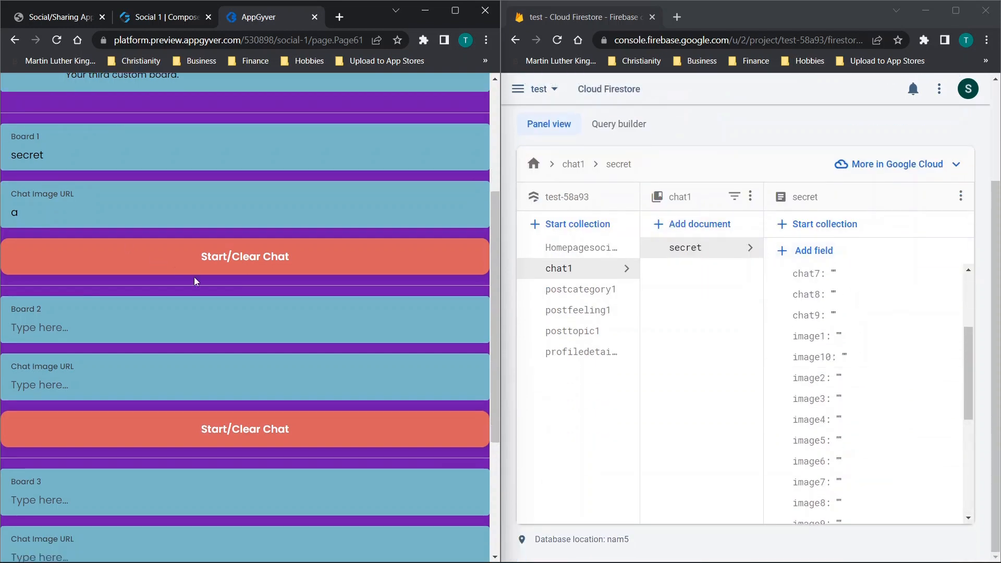
pyautogui.scroll(4, 246, 346)
pyautogui.scroll(-1, 229, 255)
pyautogui.scroll(2, 229, 259)
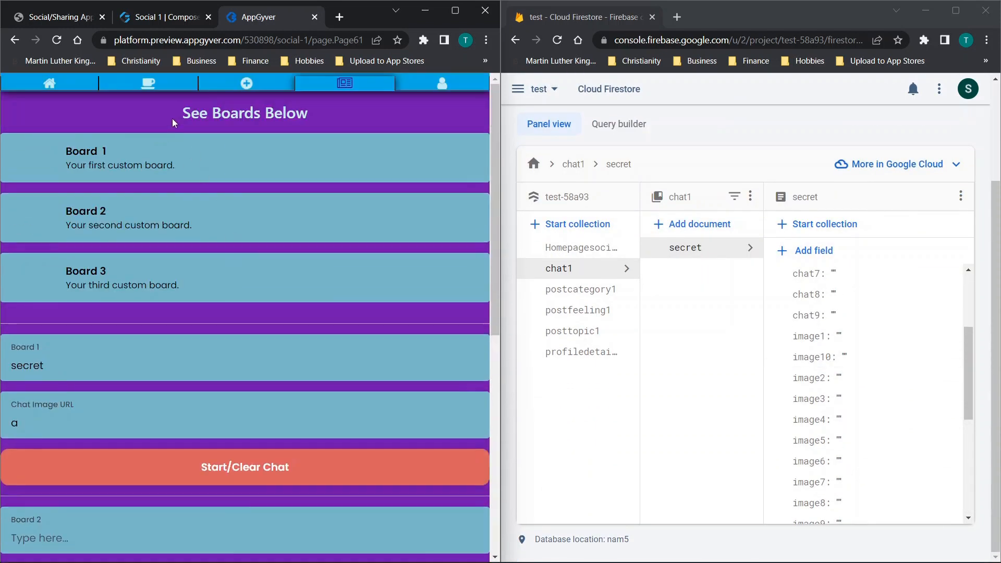
pyautogui.scroll(-6, 380, 393)
pyautogui.click(354, 440)
pyautogui.scroll(6, 291, 280)
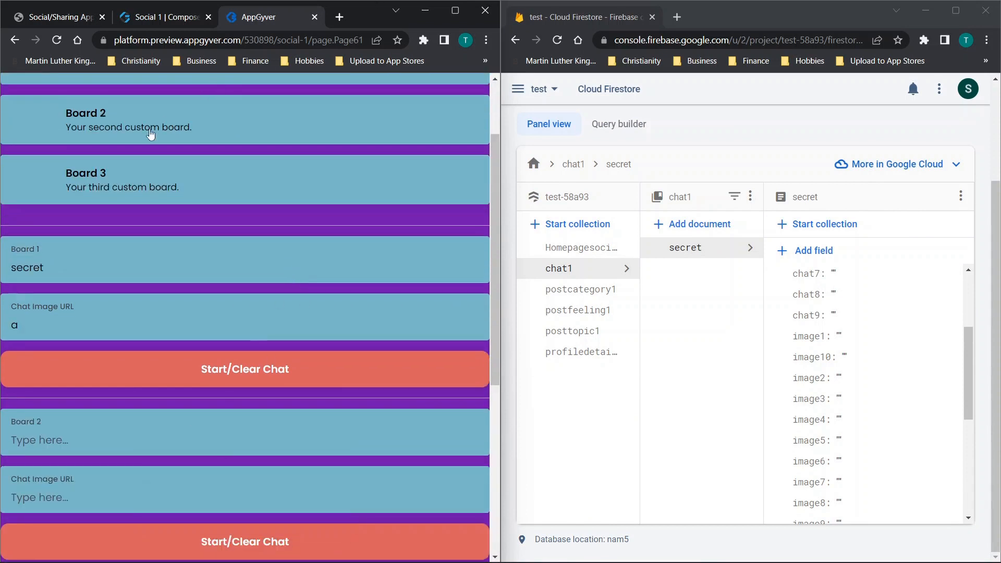
pyautogui.scroll(3, 148, 134)
# - View the My Profile page in the preview, and reload the chat1 collection in Firestore
pyautogui.click(440, 83)
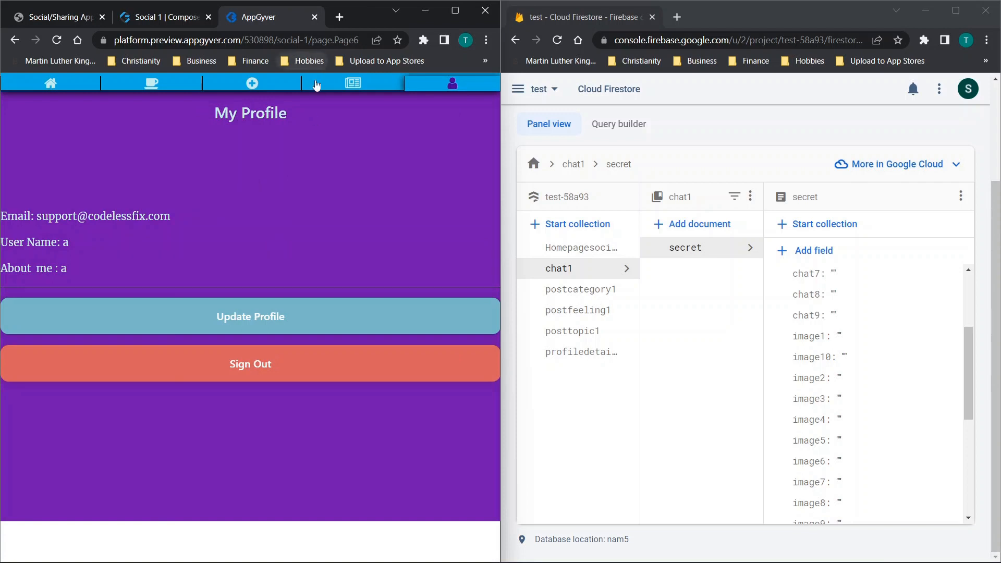
pyautogui.click(576, 289)
pyautogui.click(568, 270)
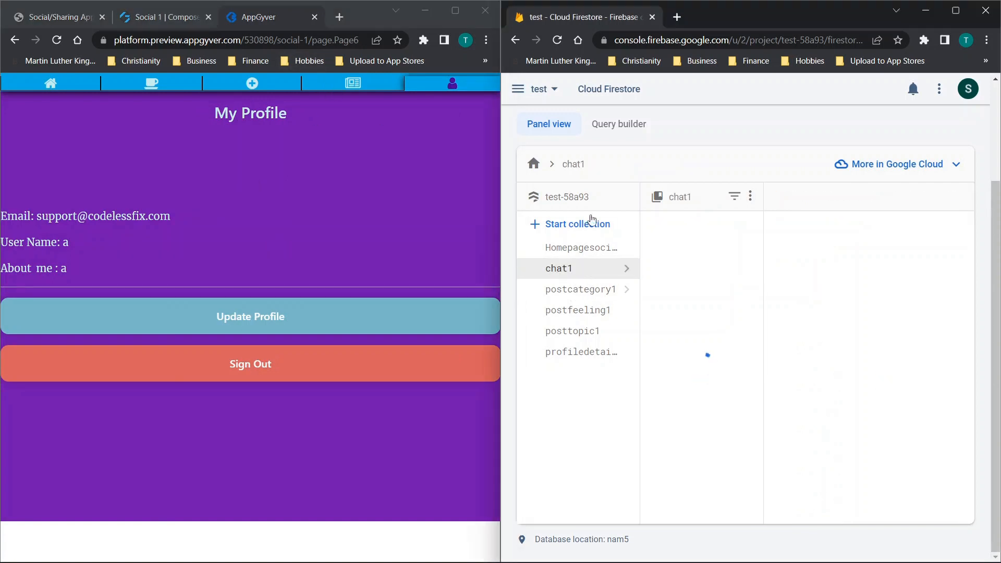
pyautogui.click(558, 41)
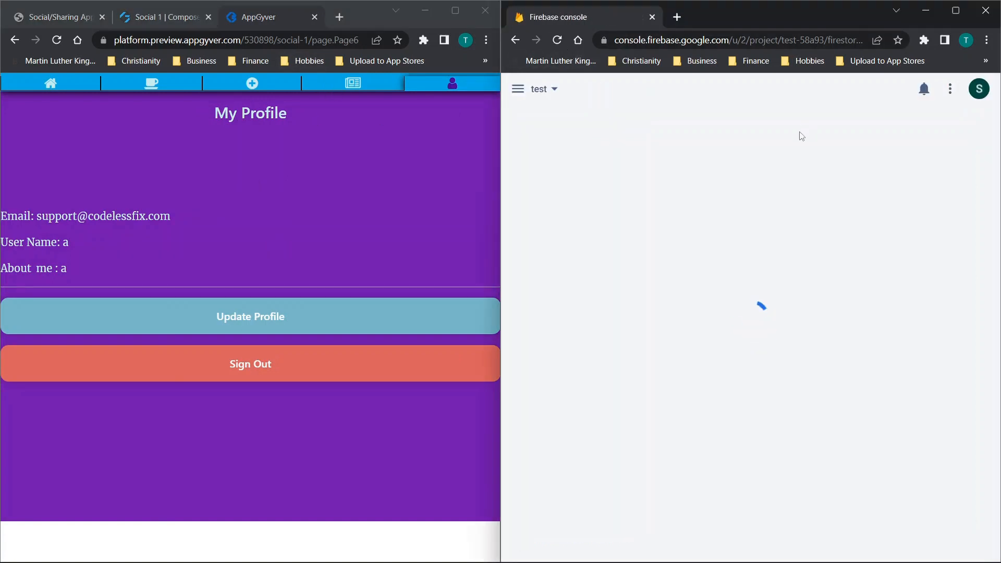
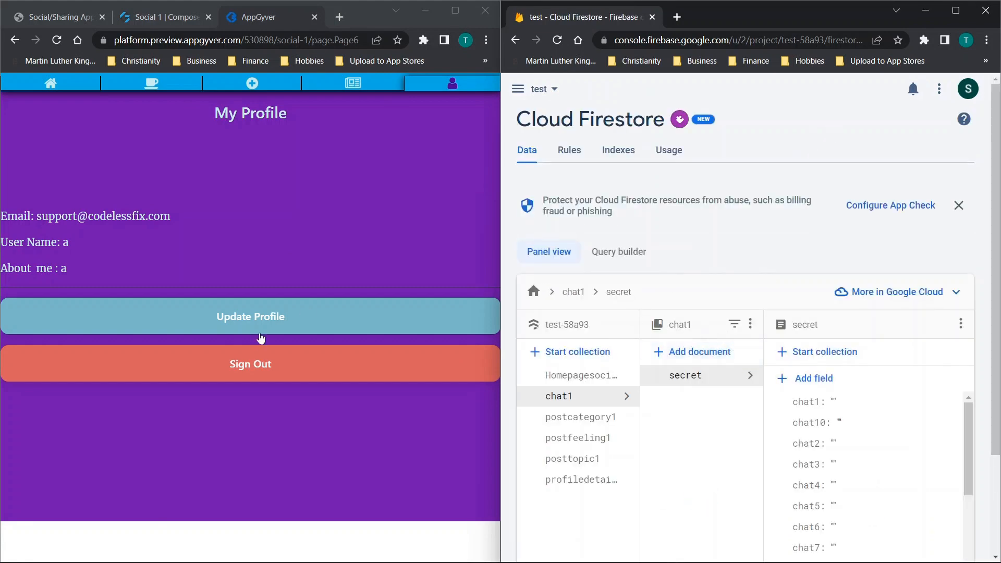
# - Sign out of the preview app and log back in with the account email and password
pyautogui.click(255, 357)
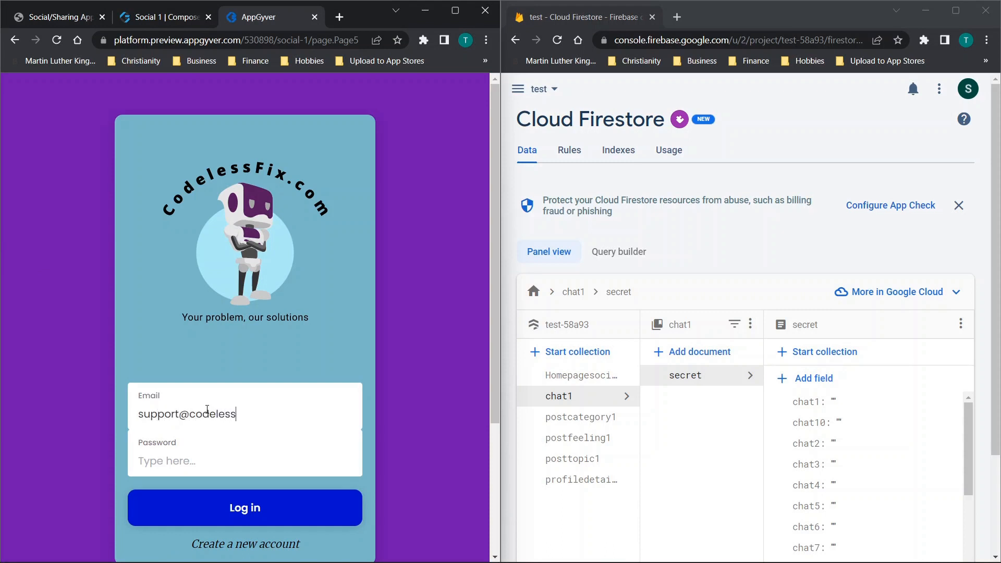
pyautogui.write('•••')
pyautogui.click(294, 503)
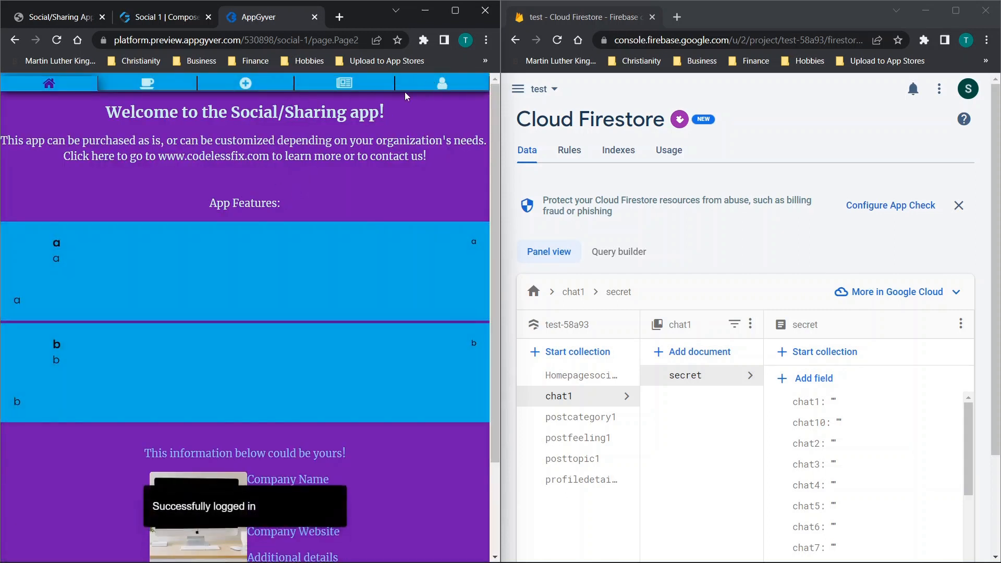
# - Show the board update form on the Boards page of the preview, and open Board 1's posting form
pyautogui.click(344, 83)
pyautogui.click(283, 354)
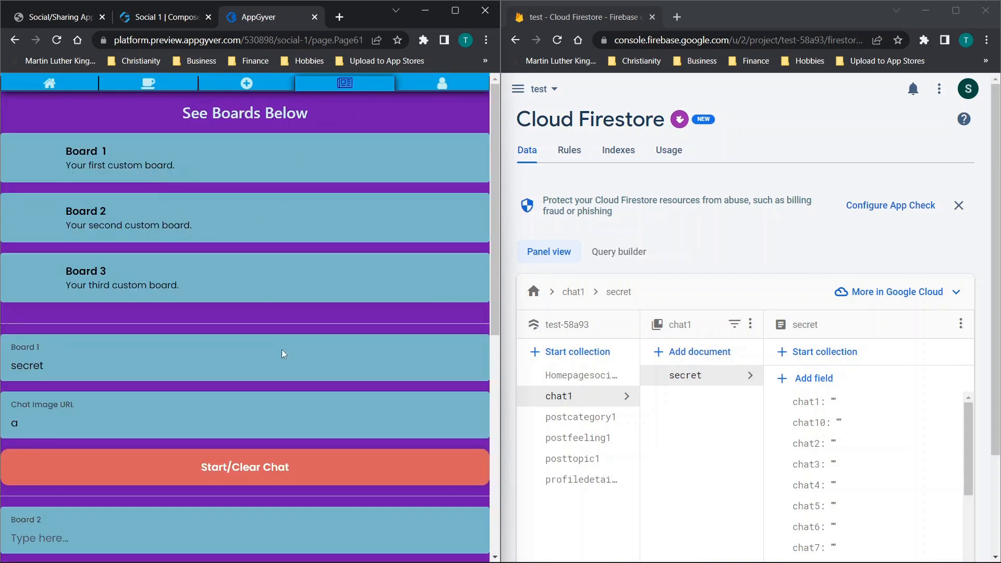
pyautogui.click(154, 165)
pyautogui.scroll(-15, 208, 235)
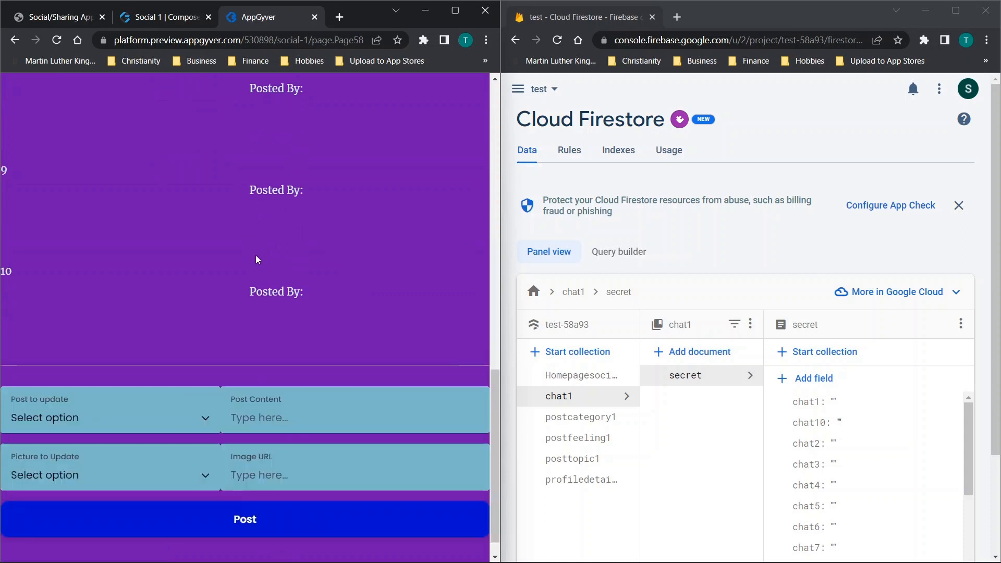
# - Try to submit post 1 on Board 1 with content aaaa, picture 1 and image URL aaaa
pyautogui.click(157, 393)
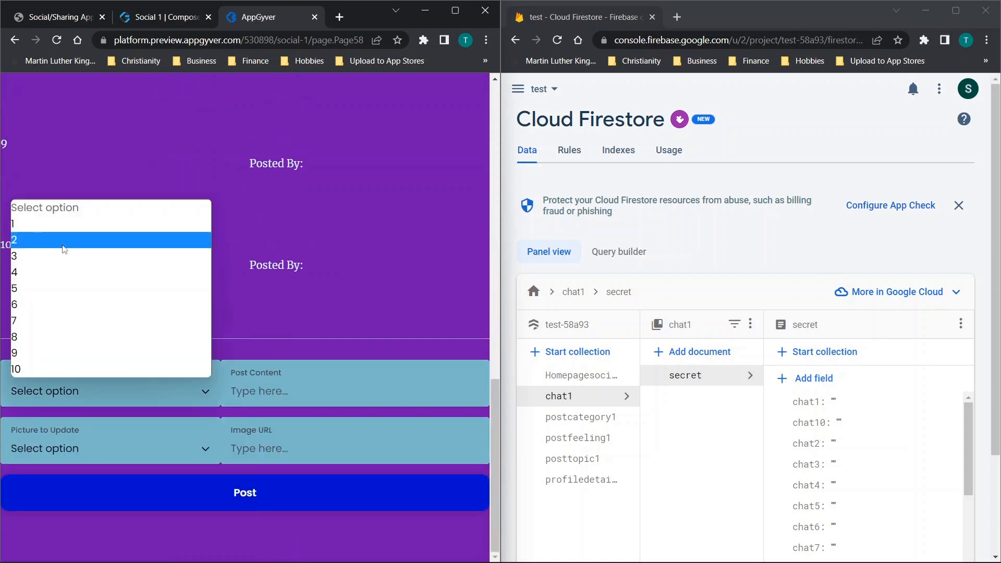
pyautogui.click(43, 227)
pyautogui.write('aaaa')
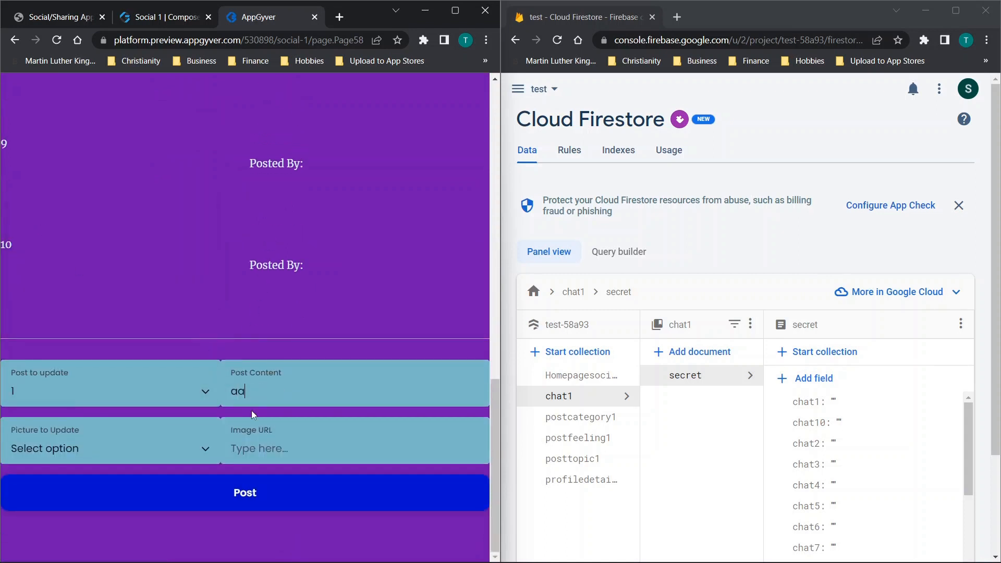
pyautogui.click(113, 439)
pyautogui.click(83, 266)
pyautogui.write('aaaa')
pyautogui.click(253, 494)
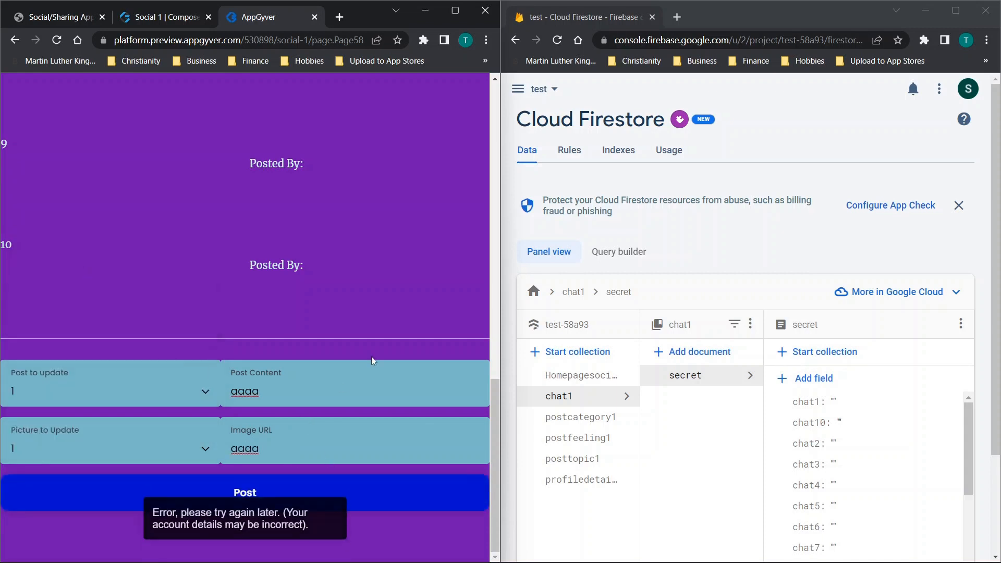
pyautogui.scroll(10, 402, 194)
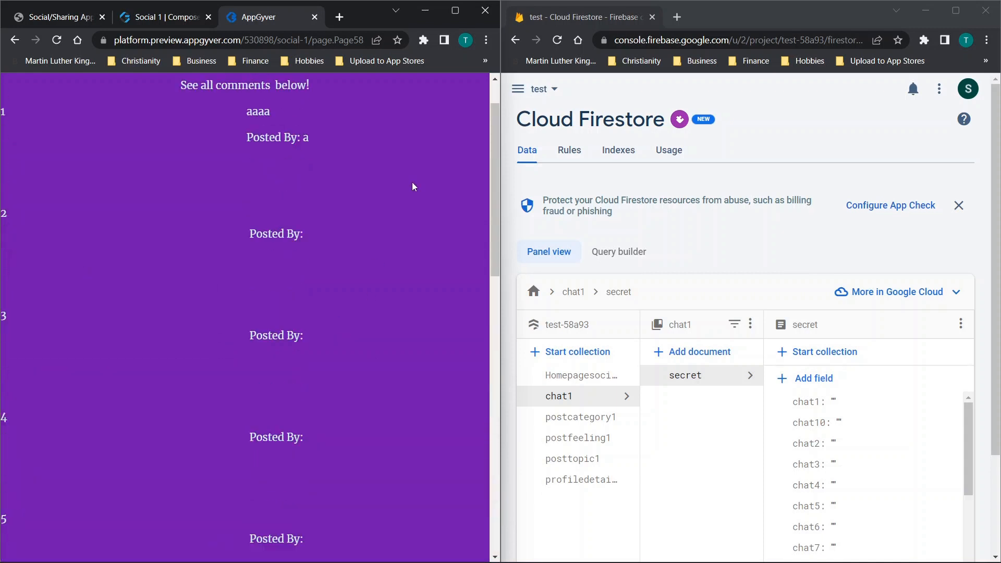
# - Open the profile details for updating on the My Profile page and save them with the existing values
pyautogui.click(433, 84)
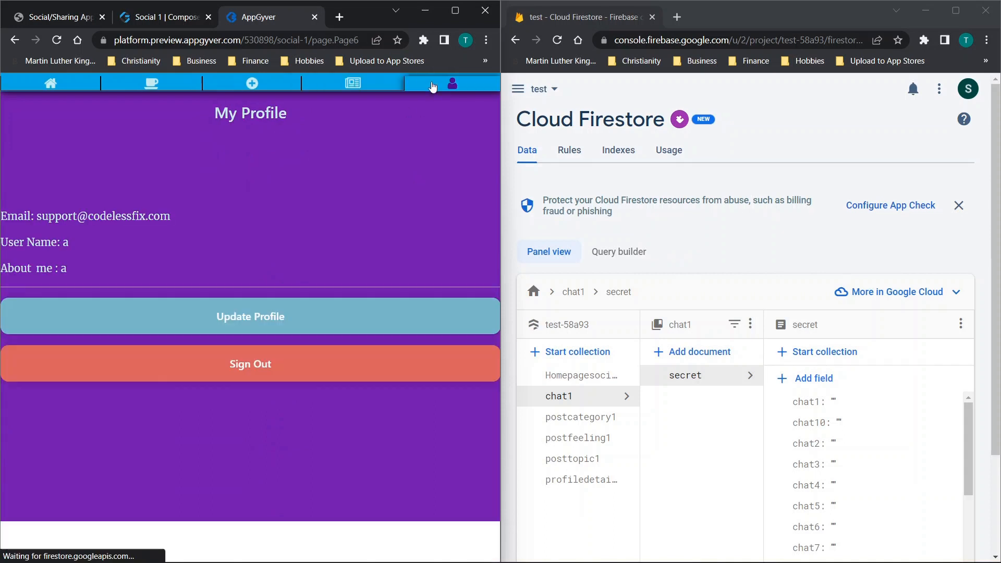
pyautogui.click(230, 318)
pyautogui.scroll(-2, 310, 478)
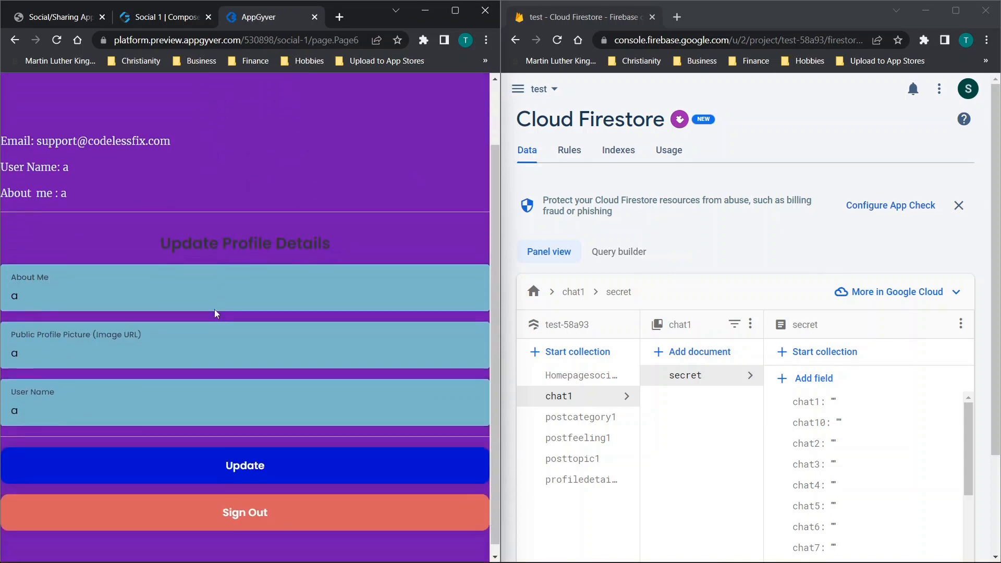
pyautogui.click(283, 457)
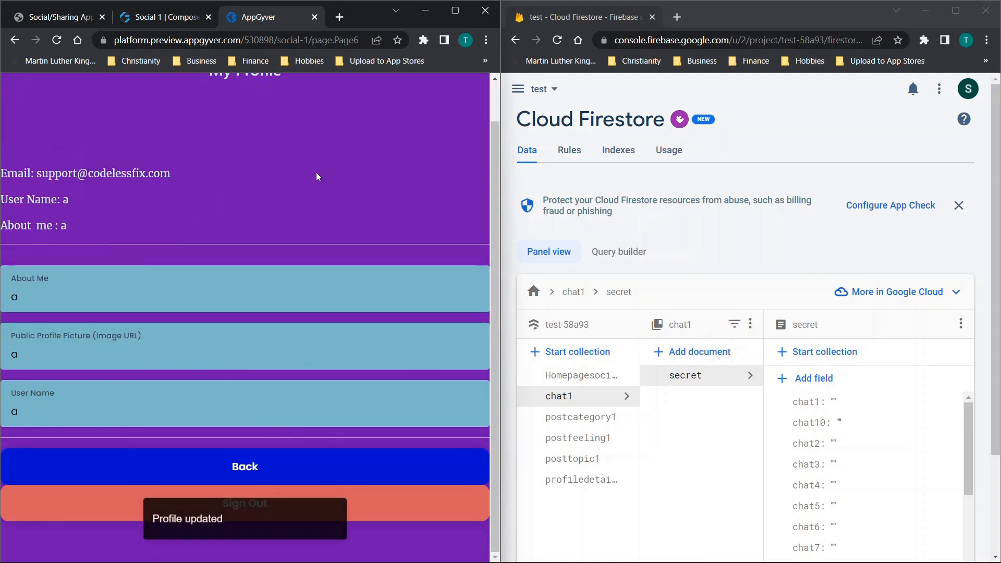
pyautogui.scroll(1, 319, 165)
# - Reopen Board 1 in the preview and examine the user's document in the profiledetails collection in Firestore
pyautogui.click(315, 89)
pyautogui.click(135, 175)
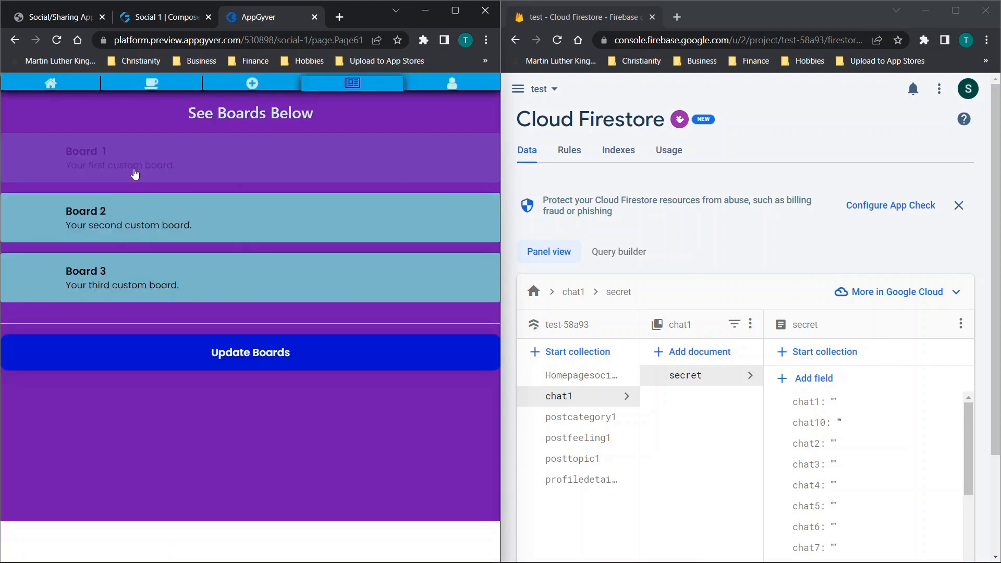
pyautogui.scroll(-6, 218, 234)
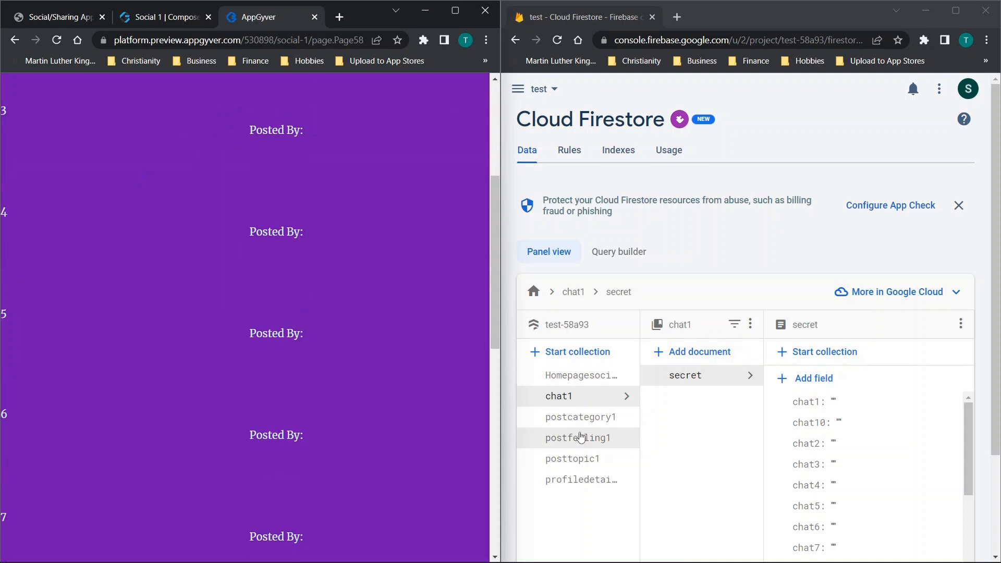
pyautogui.click(581, 479)
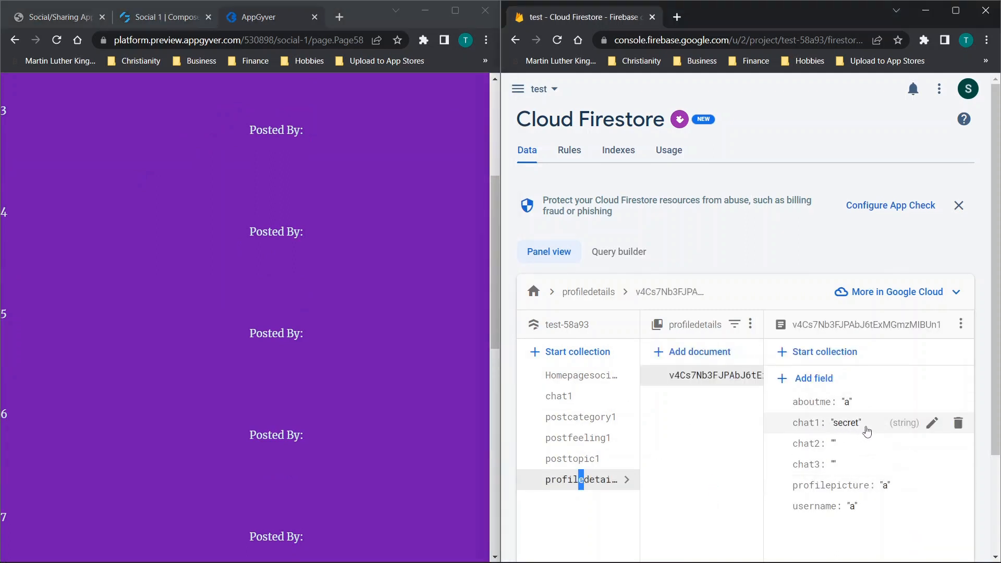
# - Return to the Boards page in the preview and open Board 1 again
pyautogui.scroll(5, 263, 253)
pyautogui.click(285, 88)
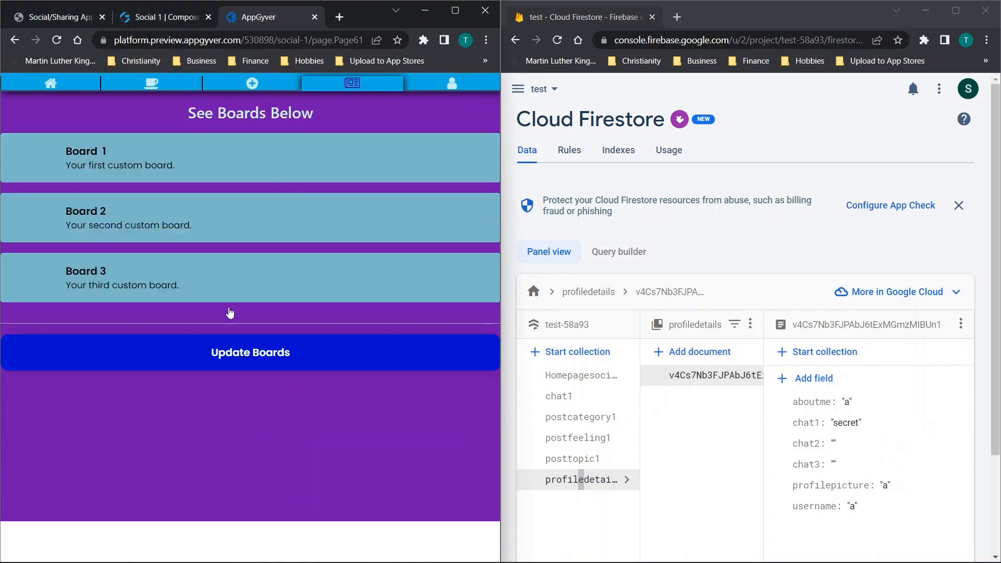
pyautogui.click(160, 164)
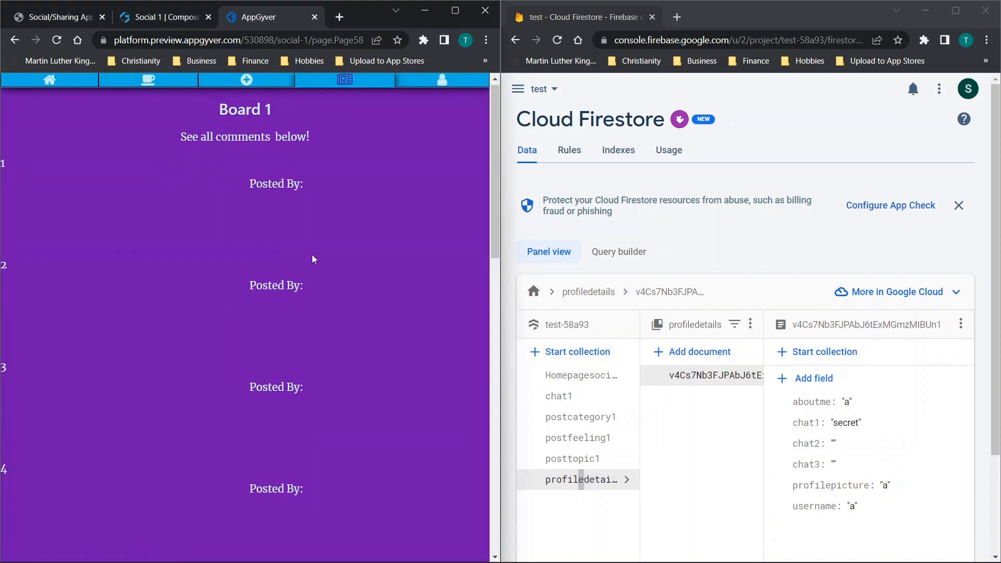
# - Try to submit post 1 on Board 1 with content sdsdfsdf, picture 1 and image URL dsfdsf
pyautogui.scroll(-10, 311, 256)
pyautogui.click(136, 396)
pyautogui.click(79, 237)
pyautogui.click(303, 391)
pyautogui.write('sdsdfsdf')
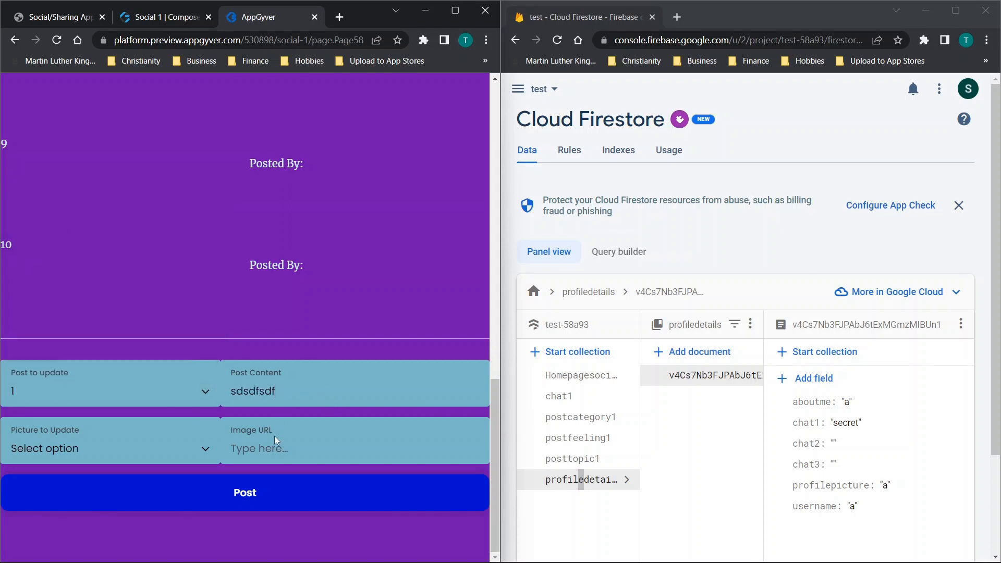
pyautogui.write('dsfdsf')
pyautogui.click(184, 453)
pyautogui.click(71, 265)
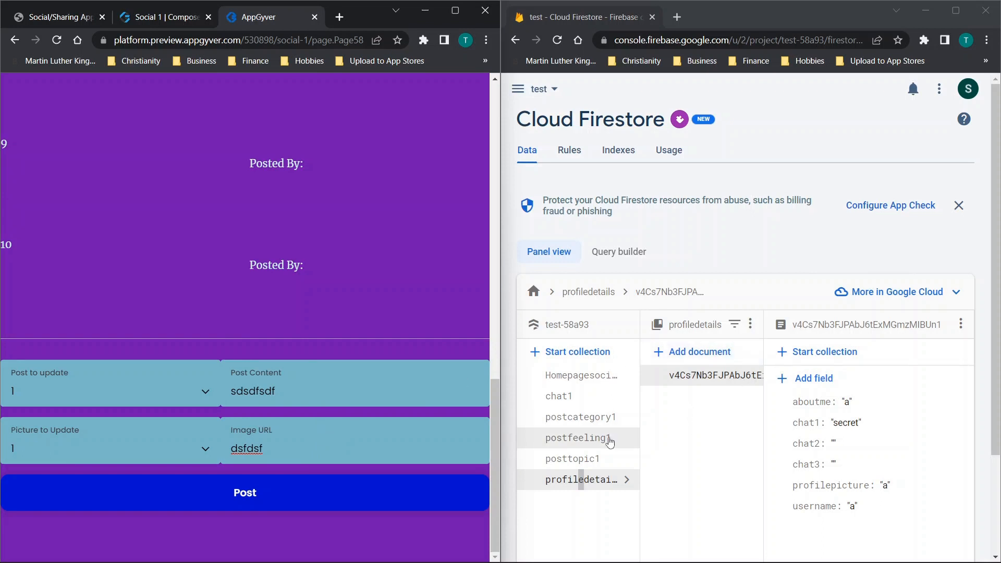
pyautogui.scroll(4, 309, 326)
pyautogui.scroll(-4, 308, 326)
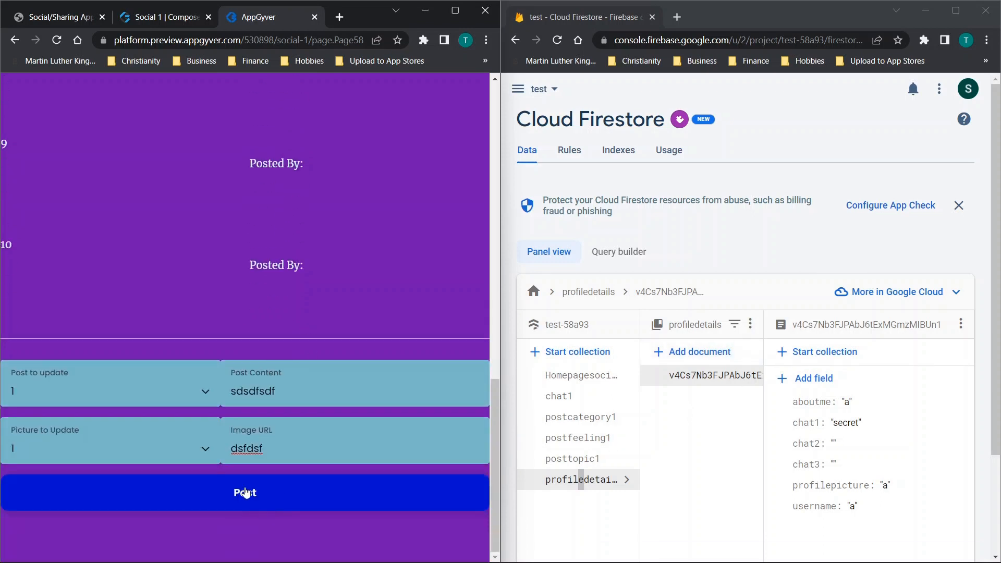
pyautogui.scroll(10, 255, 196)
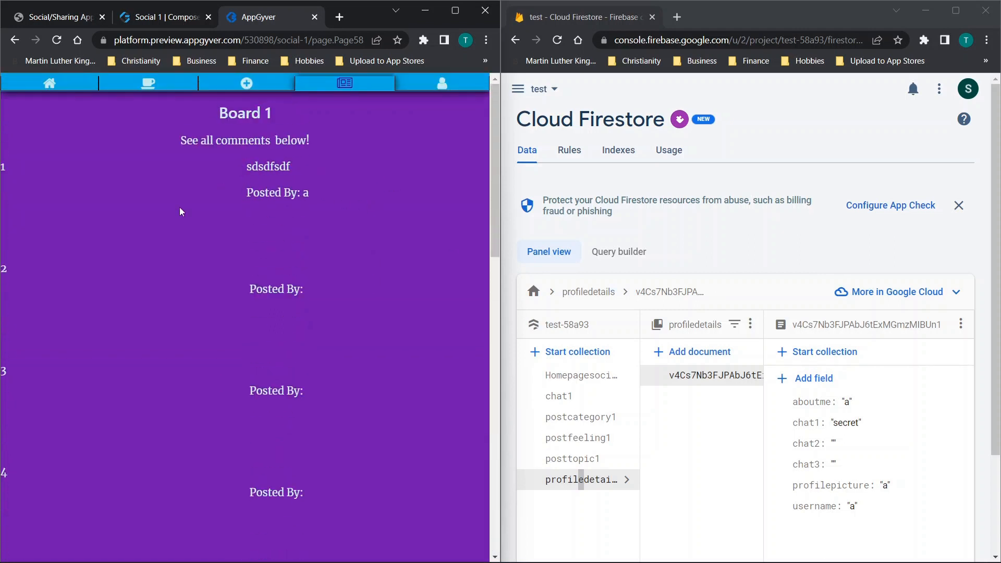
# - Try to submit the same content and image URL as post 5 with picture 5 on Board 1
pyautogui.scroll(-10, 240, 200)
pyautogui.click(76, 396)
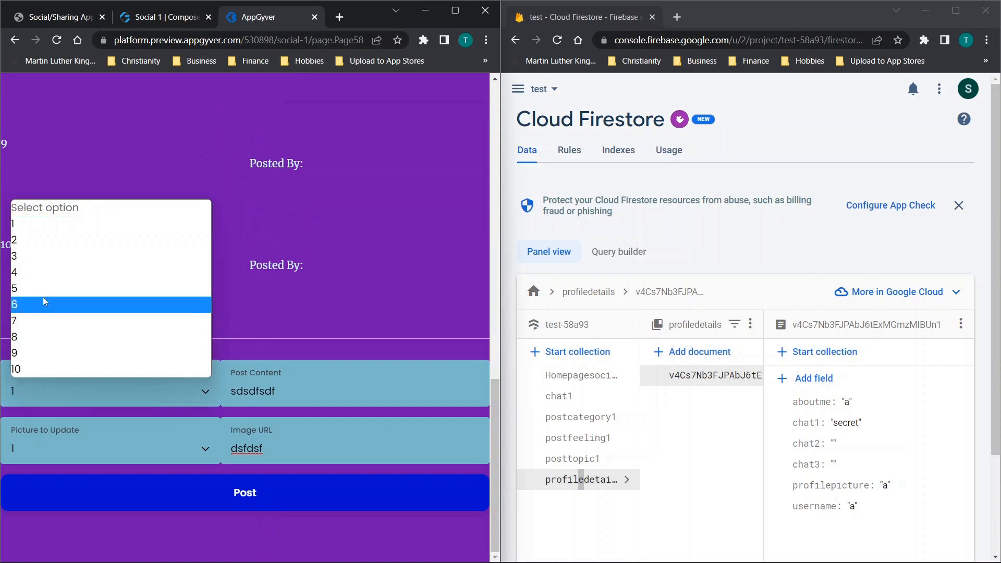
pyautogui.click(42, 288)
pyautogui.click(138, 448)
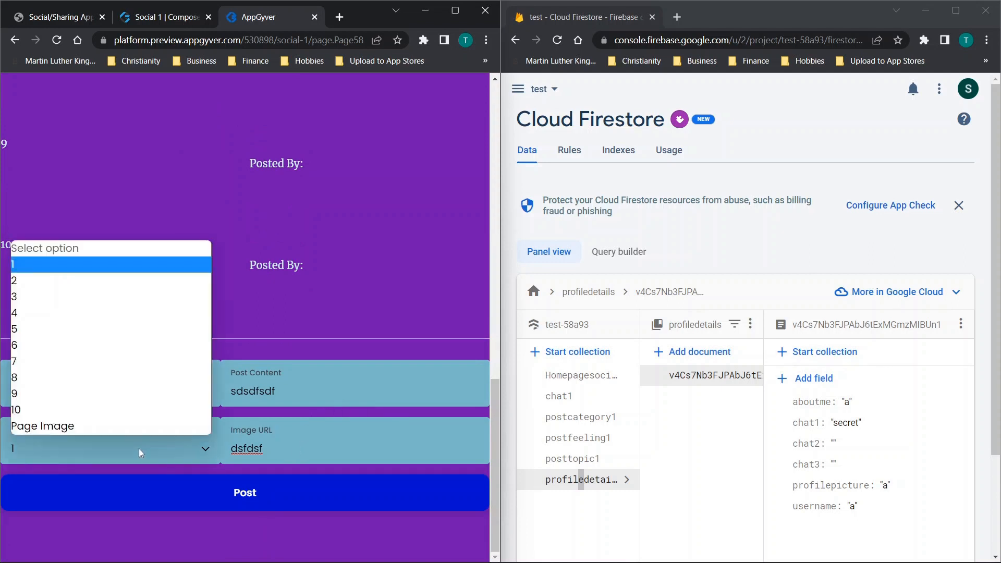
pyautogui.click(37, 305)
pyautogui.click(250, 491)
pyautogui.scroll(10, 319, 291)
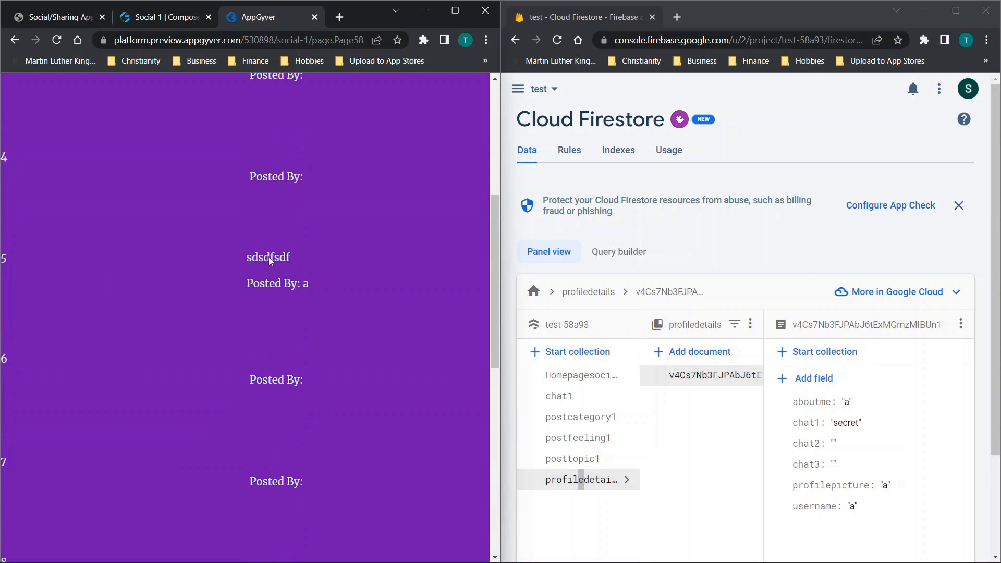
# - Check the chat, image and postedby fields of the secret document in Firestore's chat1 collection
pyautogui.click(559, 396)
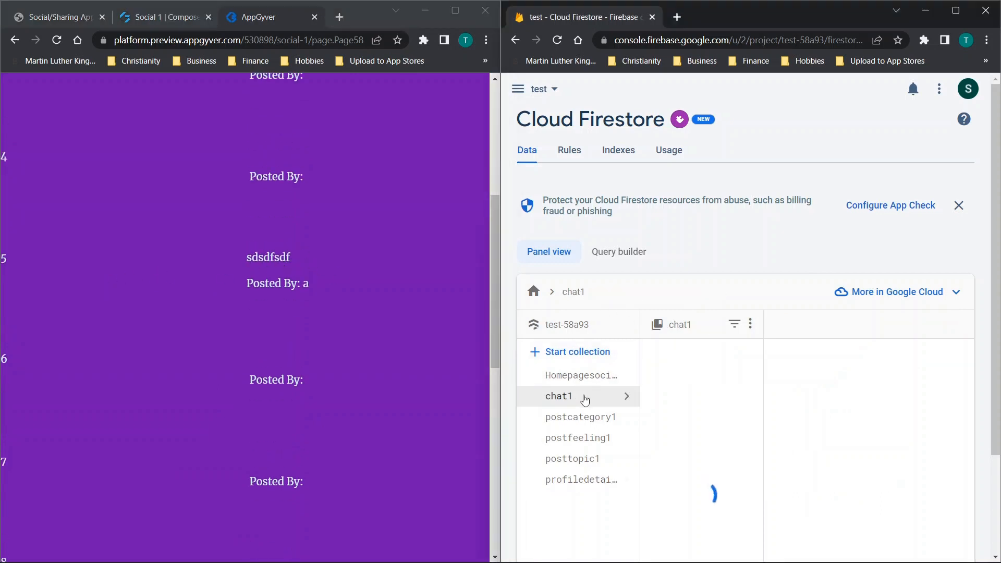
pyautogui.scroll(-1, 819, 365)
pyautogui.scroll(-10, 856, 370)
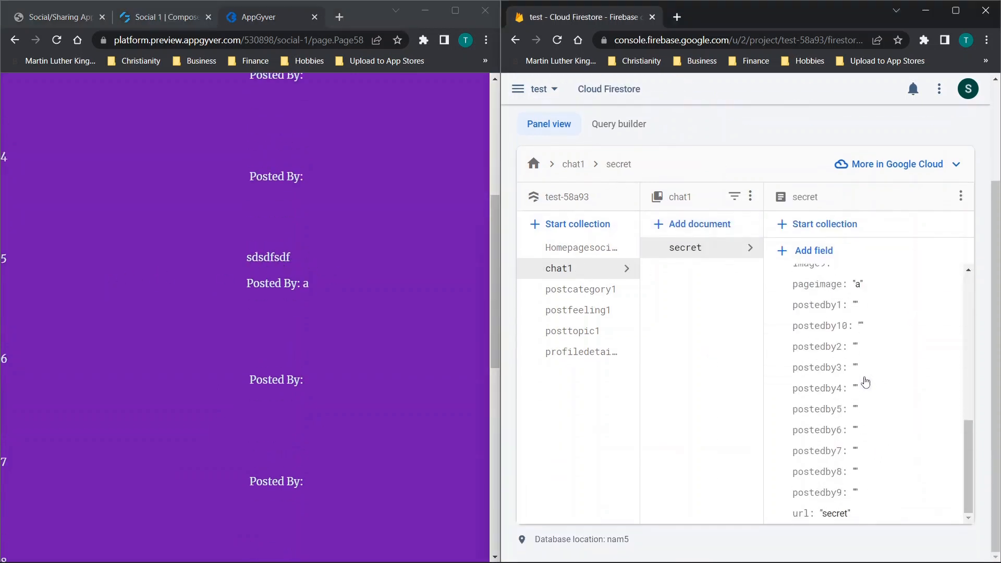
pyautogui.scroll(10, 897, 365)
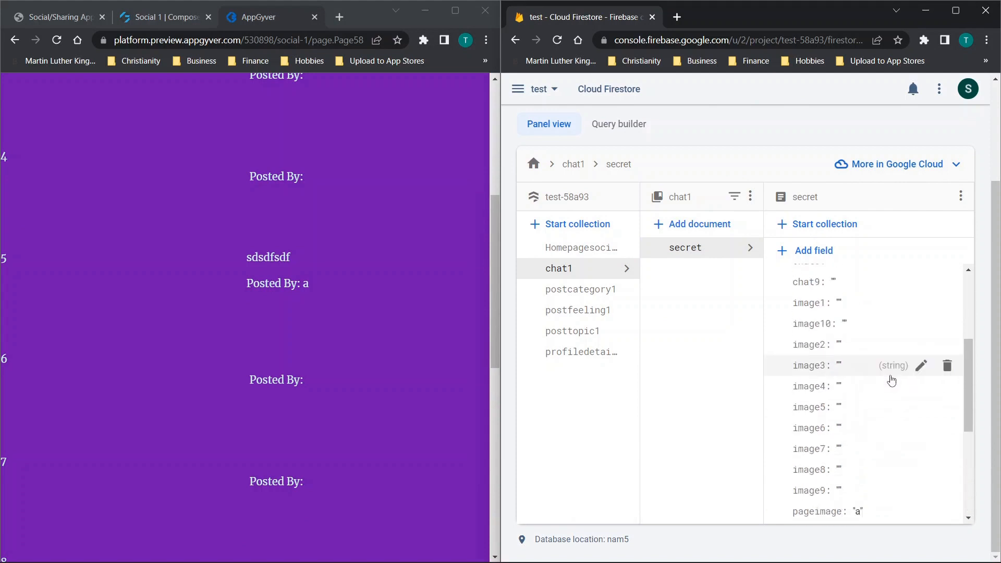
# - Try to submit post 9 on Board 1 with content sdsdfsdfdfsd, keeping picture 5 and image URL dsfdsf
pyautogui.scroll(-10, 261, 375)
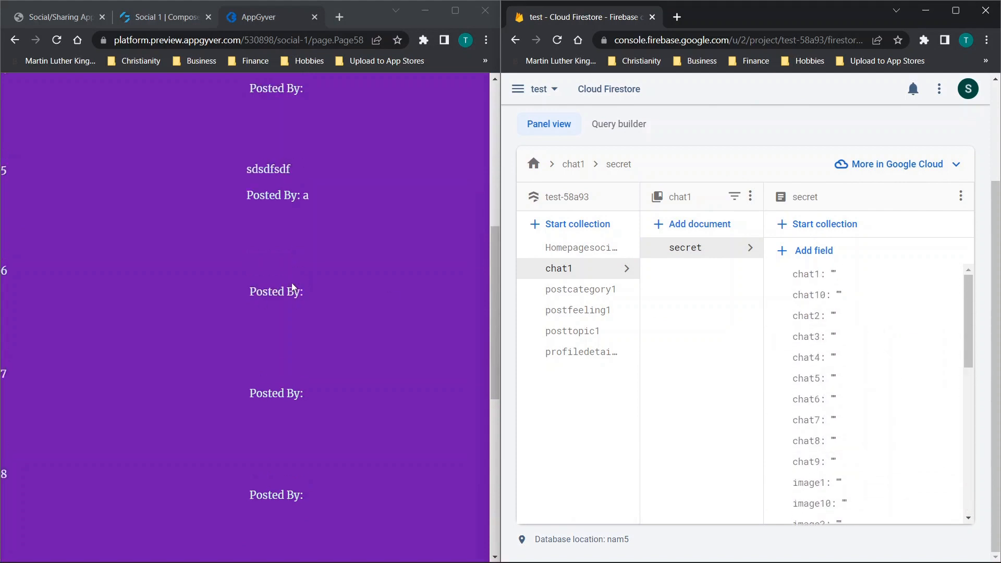
pyautogui.click(131, 389)
pyautogui.click(52, 367)
pyautogui.click(280, 396)
pyautogui.write('dfsdfdfsd')
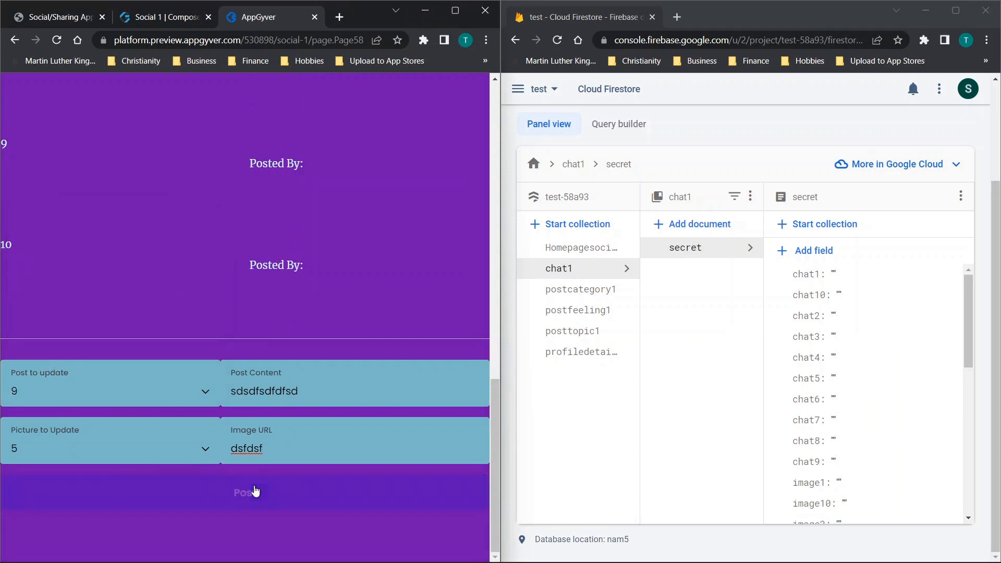
pyautogui.click(256, 493)
pyautogui.scroll(2, 303, 249)
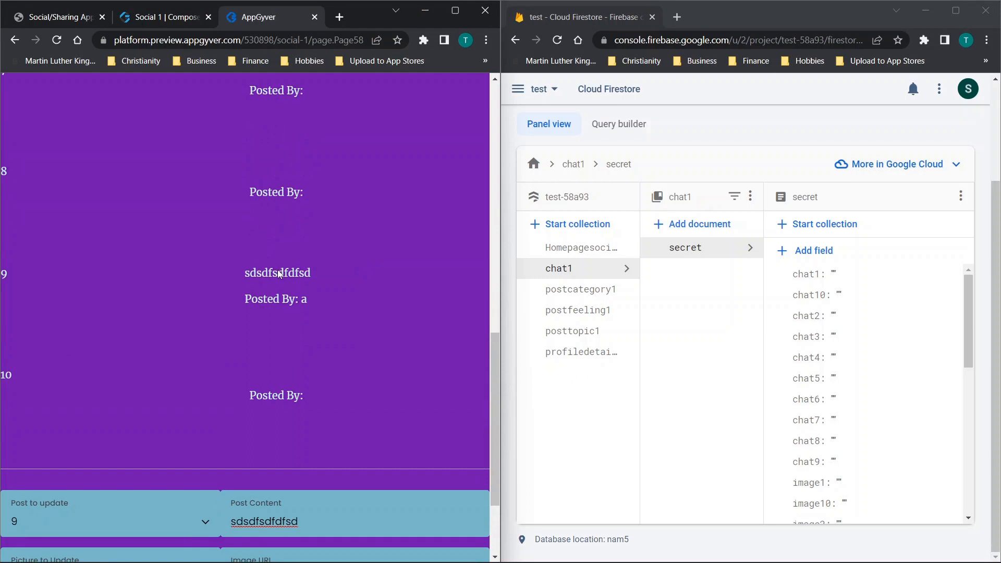
pyautogui.scroll(13, 277, 270)
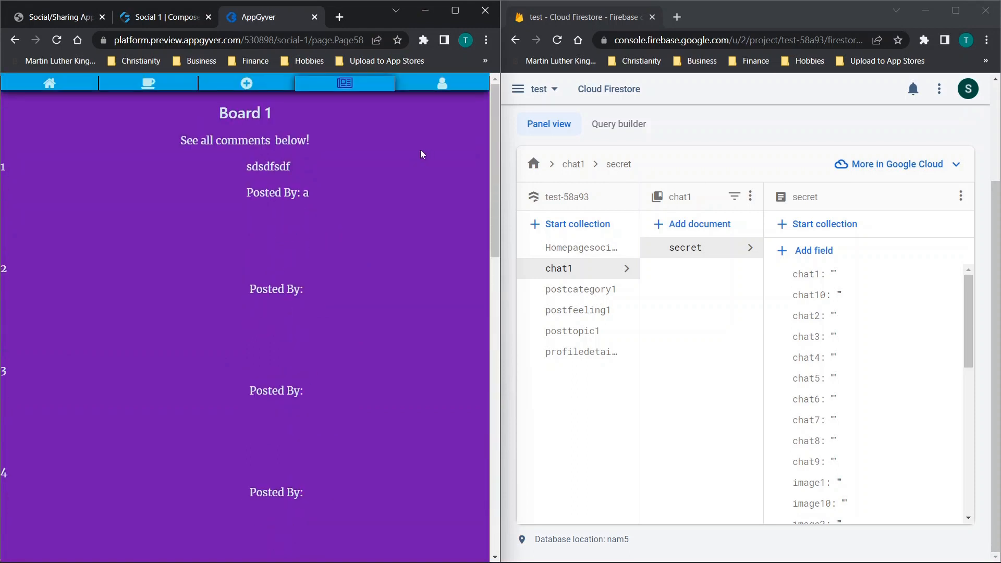
# - Visit My Profile, reopen Board 1 from the Boards page, and check whether its posts are kept
pyautogui.click(443, 83)
pyautogui.click(364, 88)
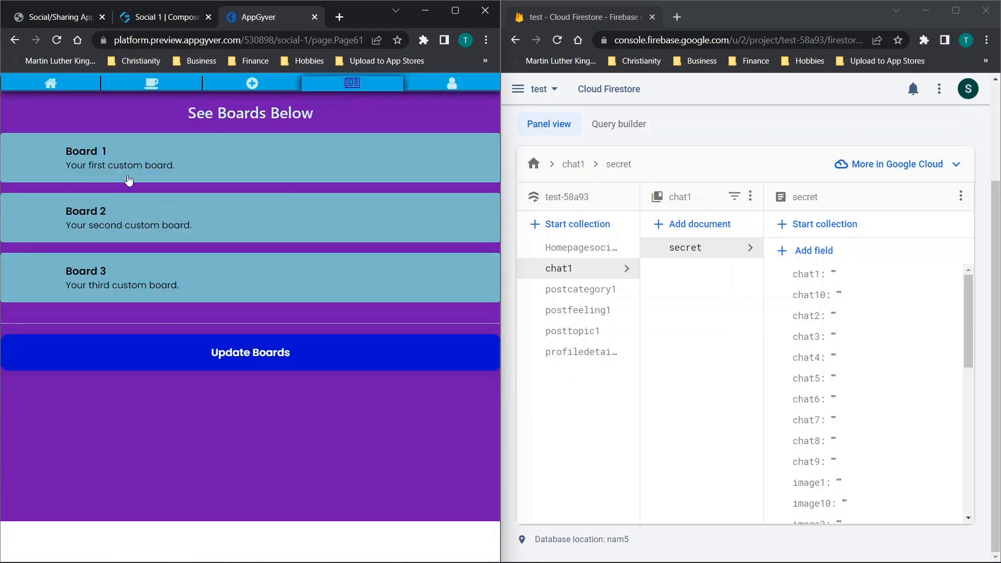
pyautogui.click(135, 172)
pyautogui.scroll(-5, 292, 209)
pyautogui.scroll(-10, 282, 218)
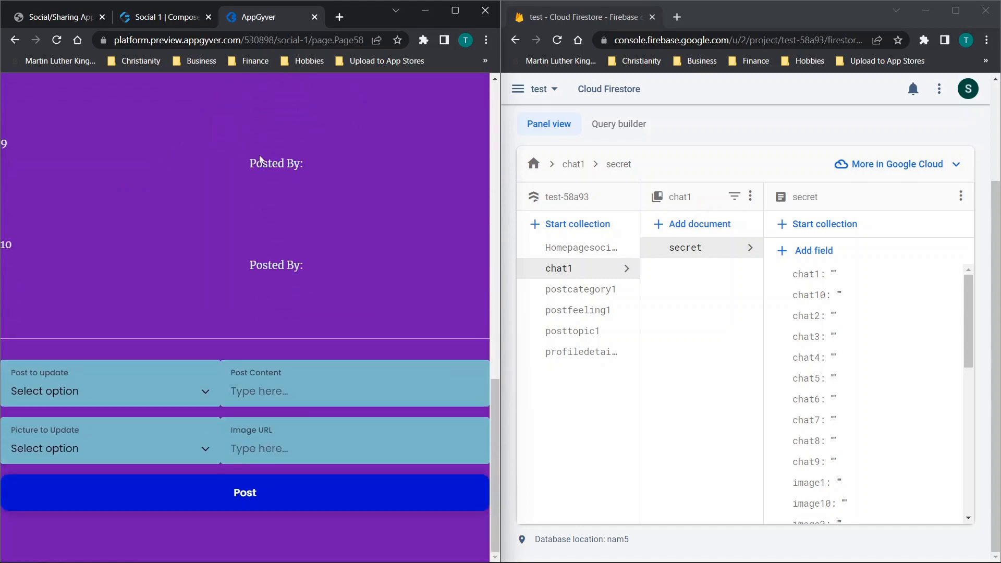
# - Maximize the browser, switch to Composer Pro, close the data configurator and show the list of the app's pages
pyautogui.click(452, 7)
pyautogui.click(235, 10)
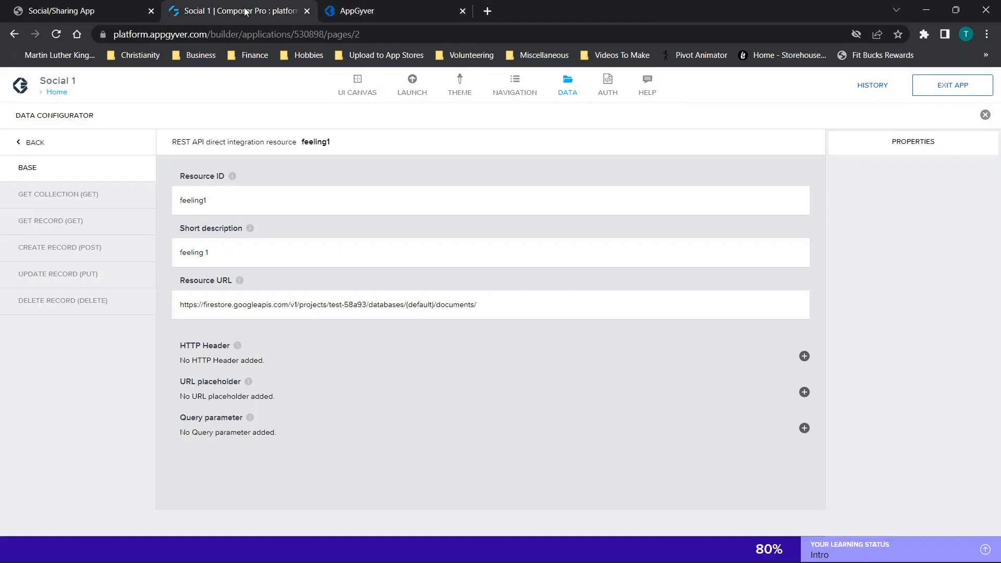
pyautogui.click(985, 115)
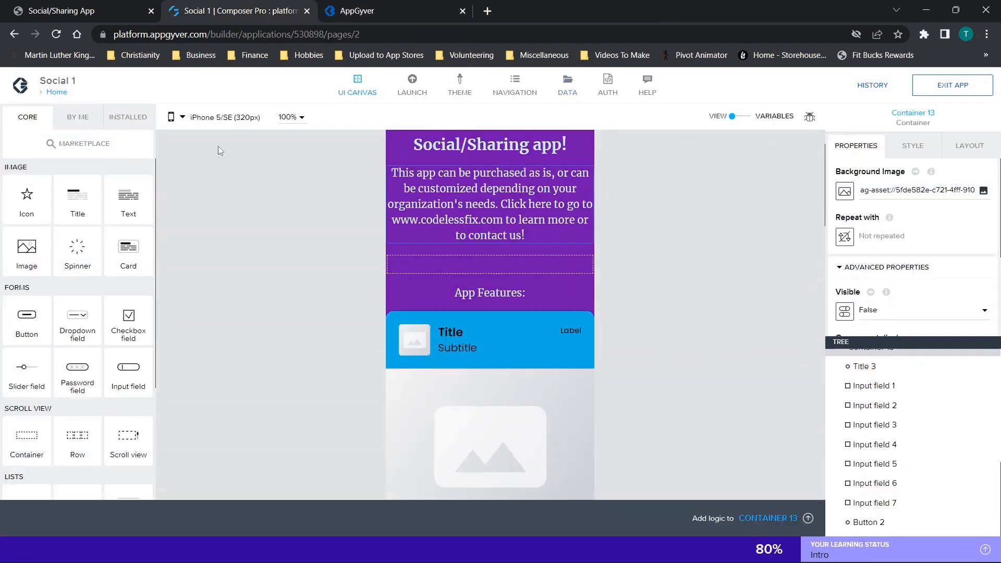
pyautogui.click(56, 94)
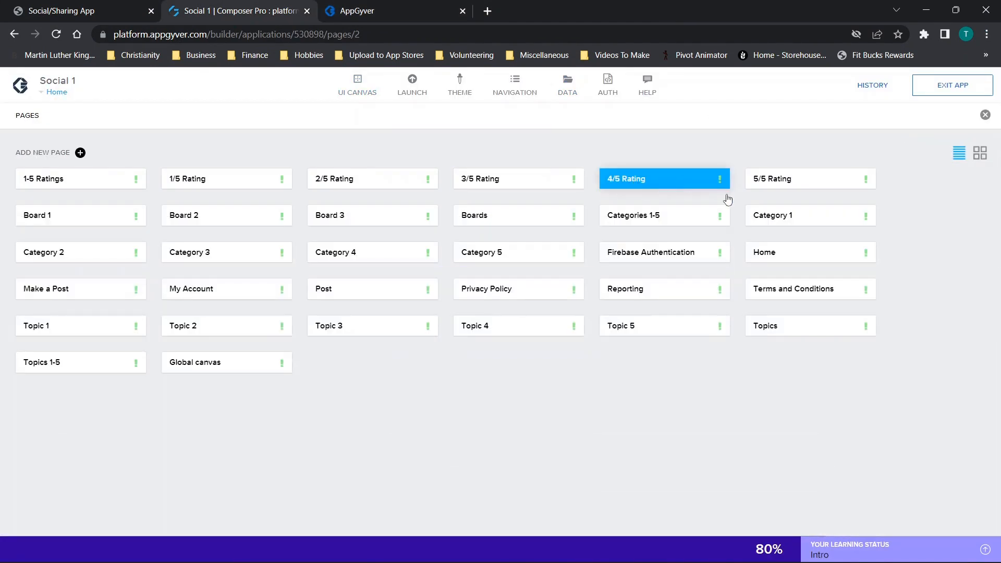
# - Open the Board 1 page's Post button logic and examine the URL formula of its HTTP request
pyautogui.click(73, 219)
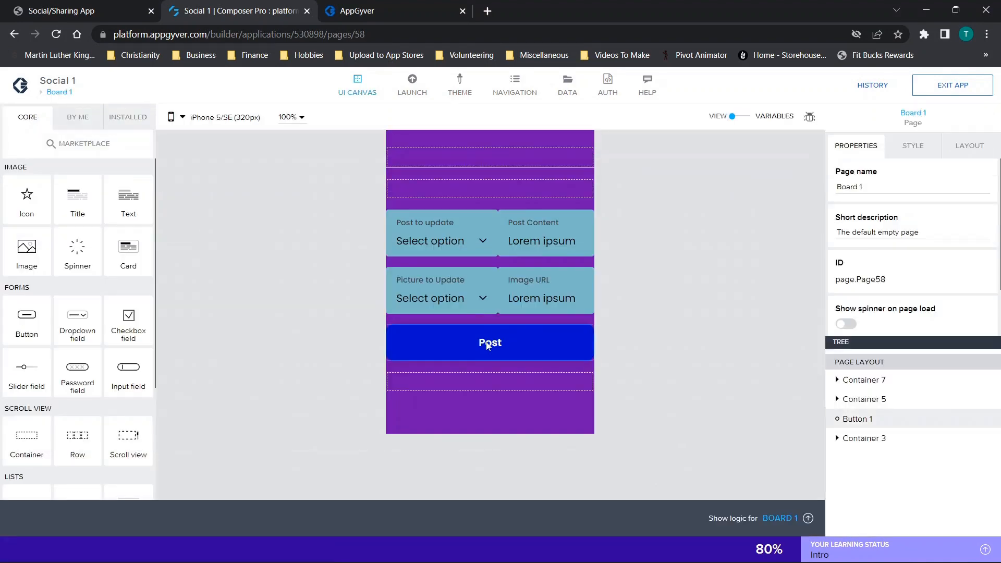
pyautogui.click(488, 345)
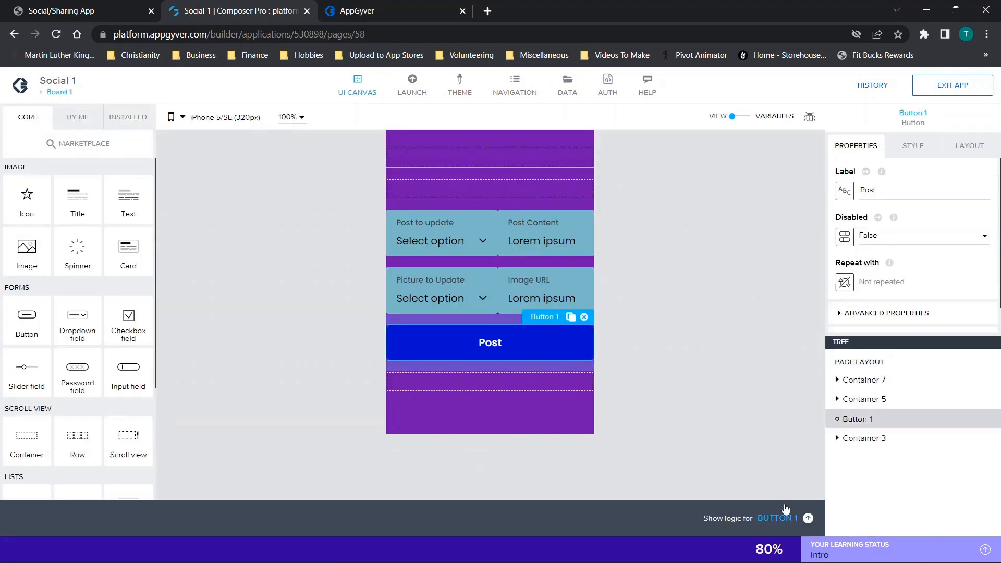
pyautogui.click(781, 518)
pyautogui.click(366, 408)
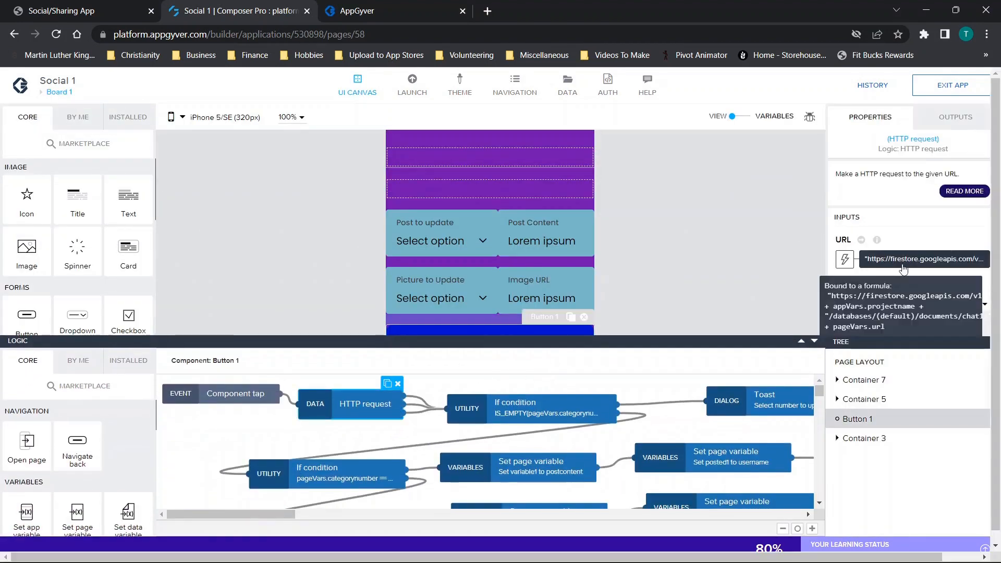
pyautogui.click(949, 259)
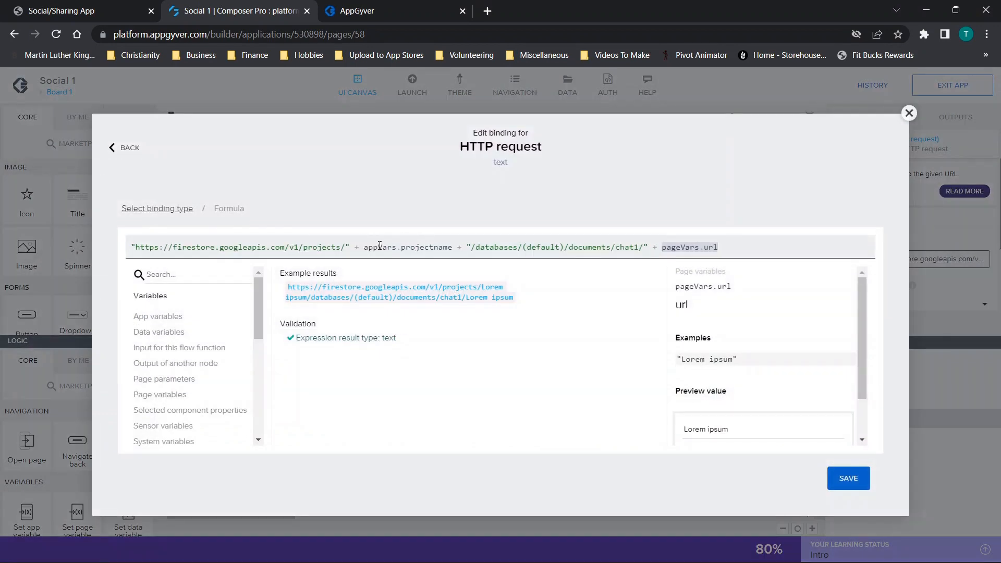
pyautogui.click(909, 113)
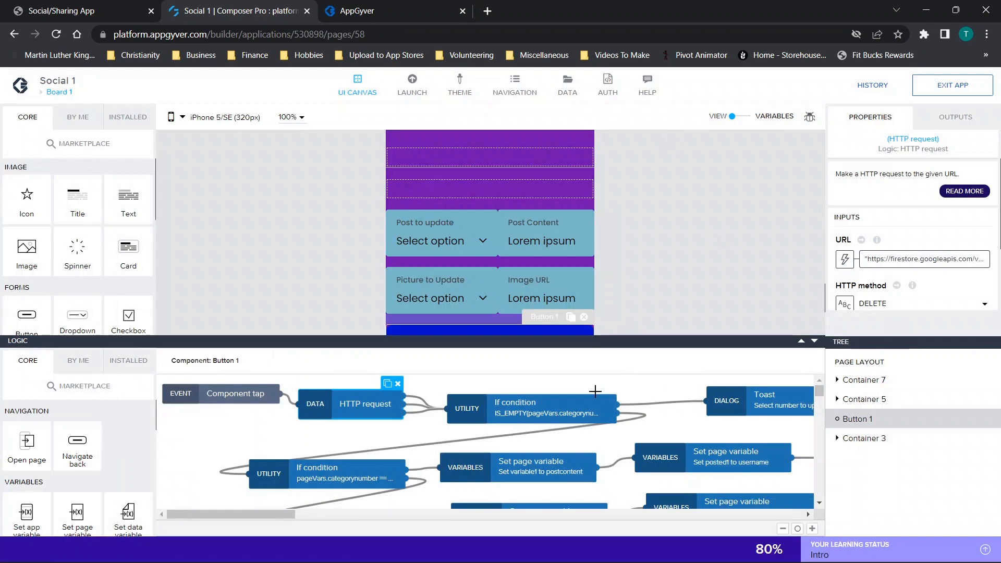
pyautogui.scroll(-3, 601, 412)
# - Return to the app preview beside Firestore, reopen Board 1 from the Boards page and check its posts
pyautogui.click(426, 6)
pyautogui.moveTo(545, 9); pyautogui.dragTo(1, 172)
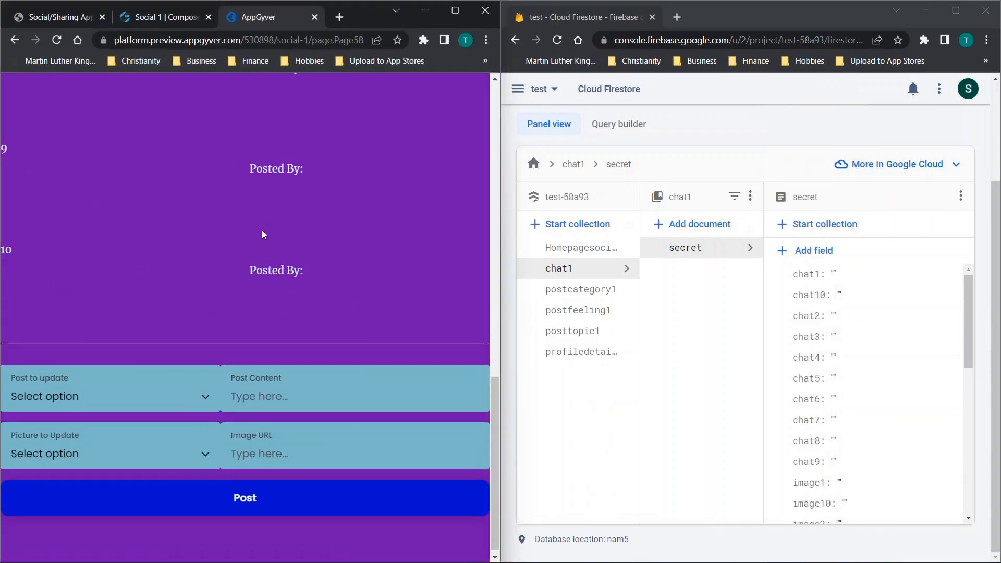
pyautogui.scroll(10, 256, 301)
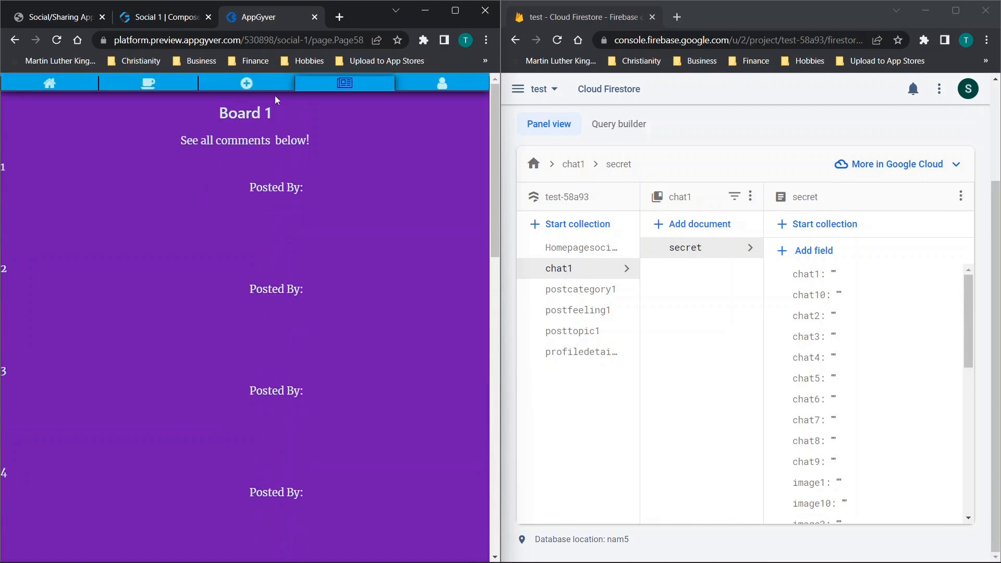
pyautogui.click(313, 84)
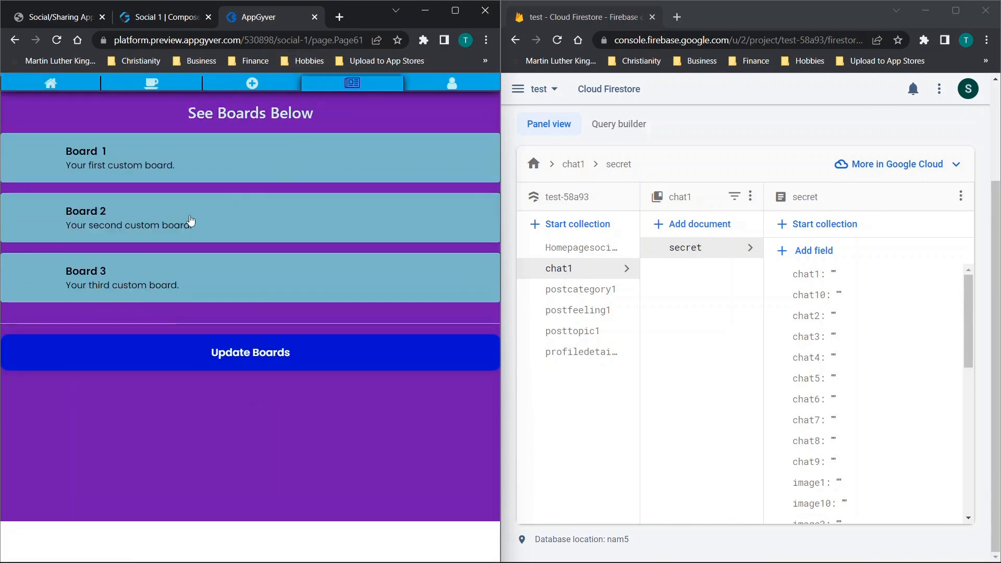
pyautogui.click(152, 175)
pyautogui.scroll(-10, 239, 261)
pyautogui.scroll(10, 315, 137)
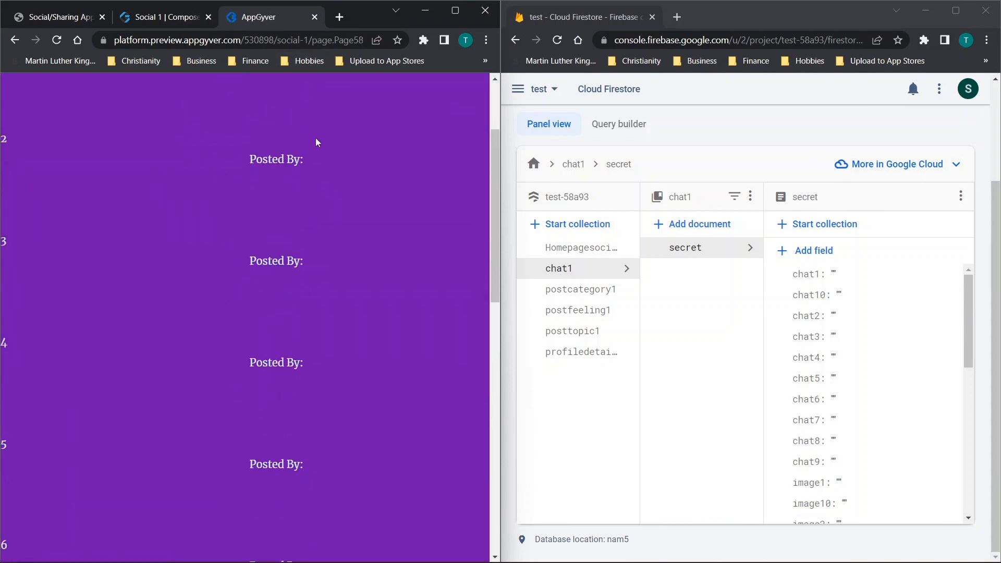
# - Show the board update form on the Boards page and start/clear the chat for Board 1's secret entry
pyautogui.click(321, 92)
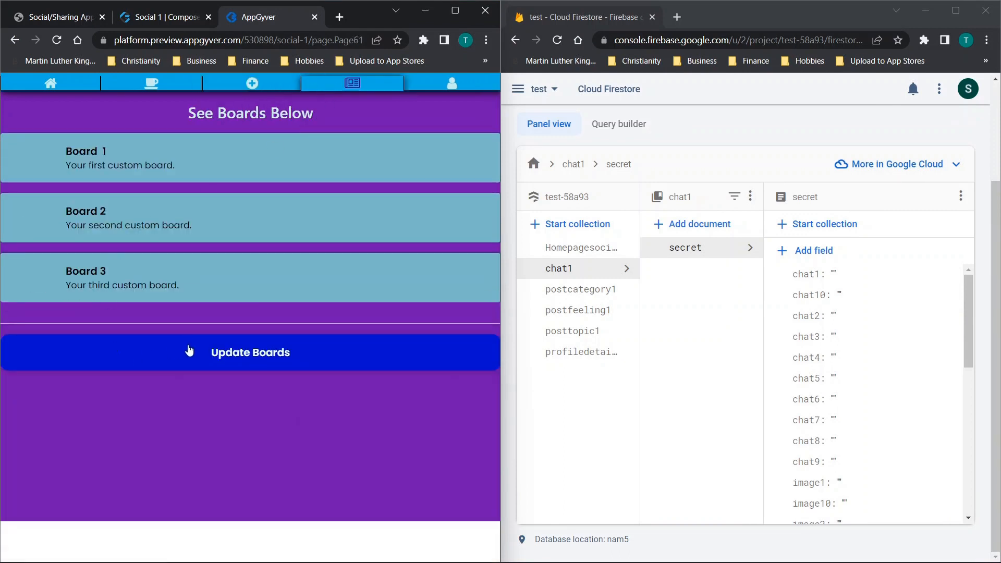
pyautogui.click(181, 348)
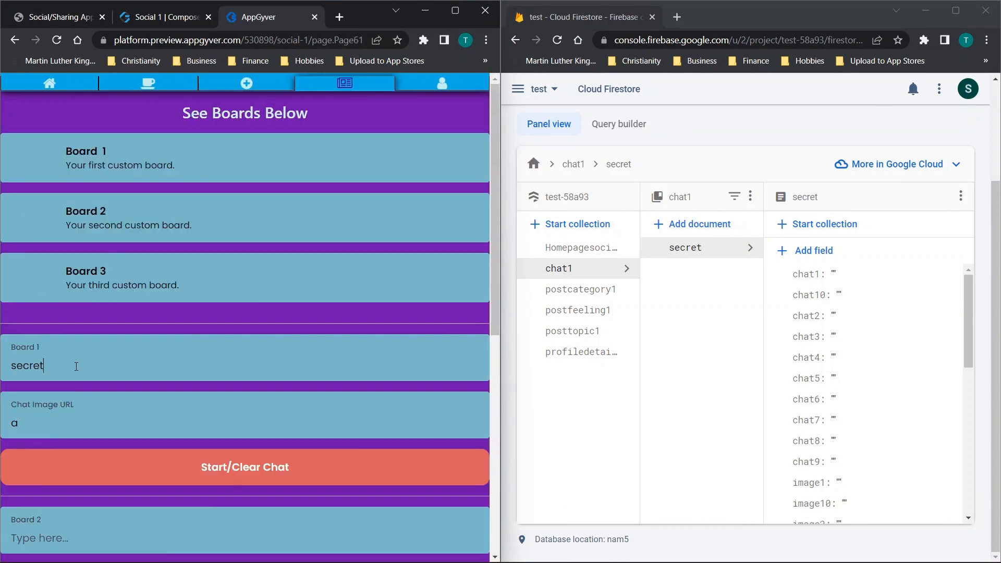
pyautogui.click(277, 467)
pyautogui.click(313, 166)
# - Try to start a Board 1 chat named secret1 with an empty chat image URL
pyautogui.press('BackSpace')
pyautogui.click(199, 466)
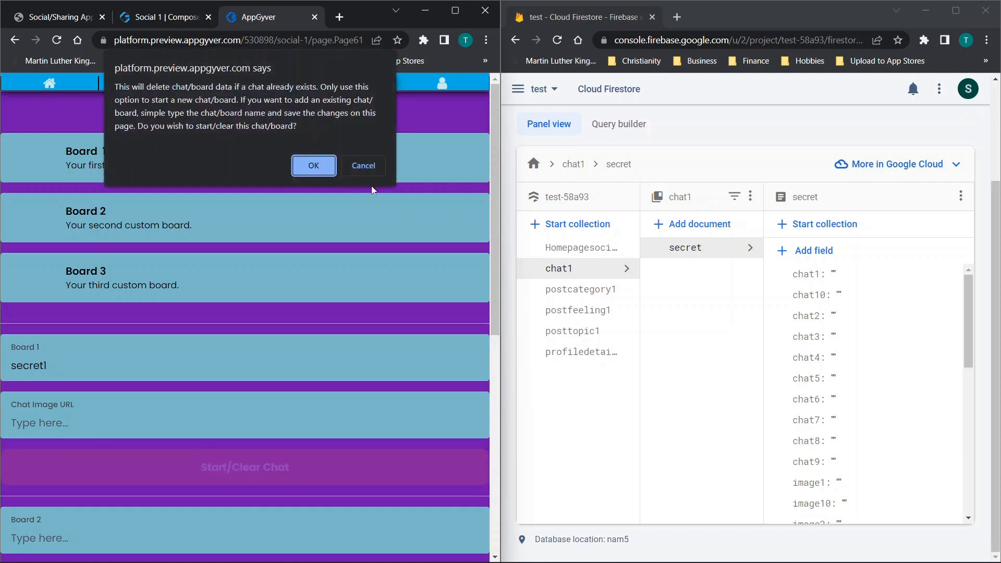
pyautogui.click(315, 166)
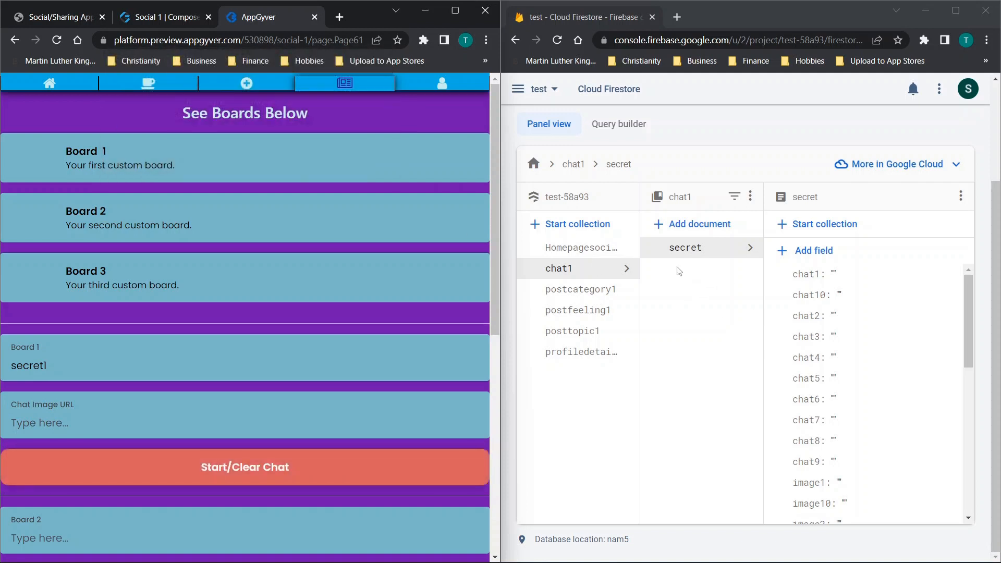
# - Save the board changes in the app and reload the Firestore data page
pyautogui.scroll(-8, 368, 292)
pyautogui.click(261, 443)
pyautogui.click(558, 40)
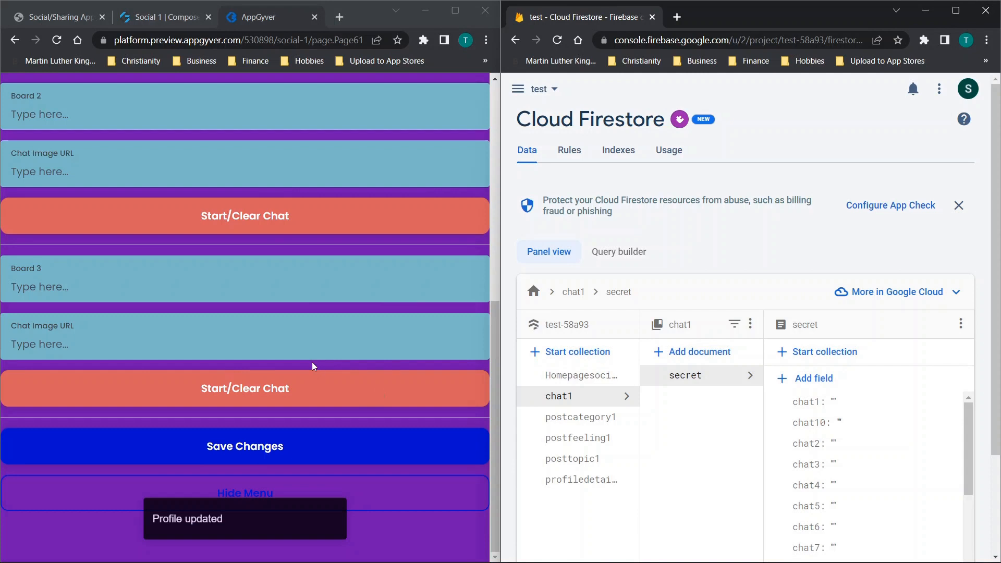
# - Rename Board 1 to secret123 and start its chat, keeping a as the chat image URL
pyautogui.scroll(10, 312, 367)
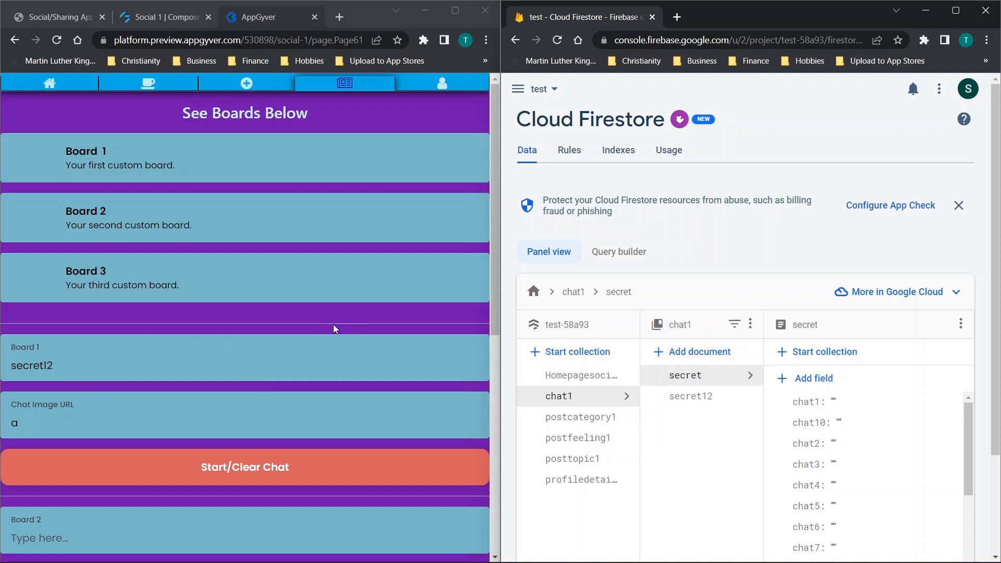
pyautogui.click(180, 355)
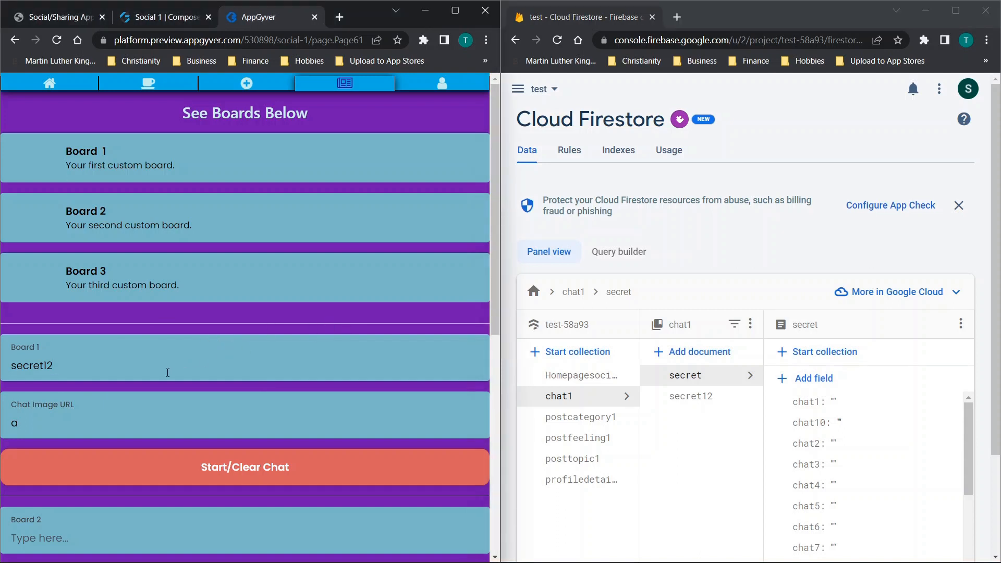
pyautogui.click(258, 459)
pyautogui.click(315, 166)
# - Check the fields of the secret123 document in Firestore and save the board changes in the app
pyautogui.click(697, 420)
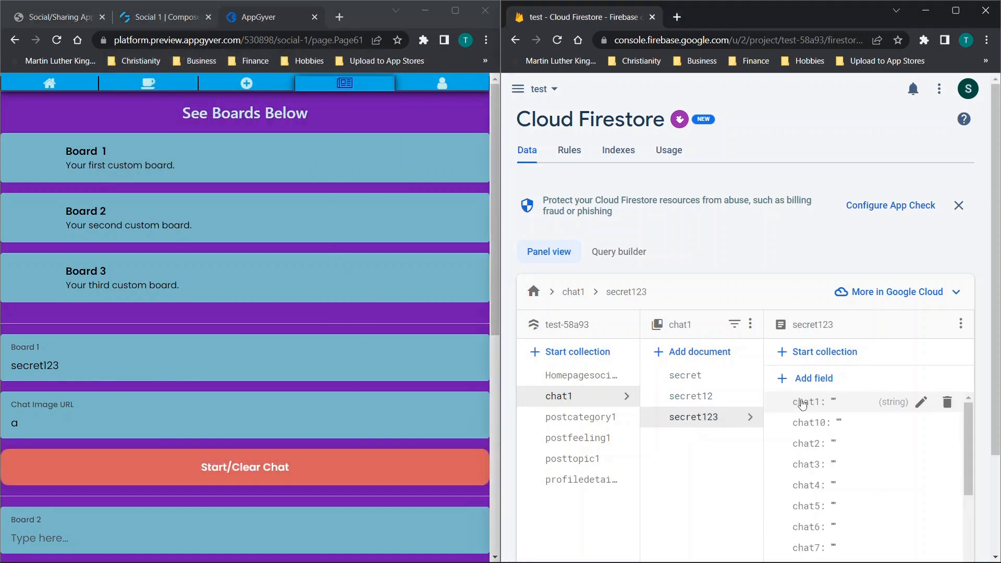
pyautogui.scroll(-5, 792, 404)
pyautogui.scroll(-7, 279, 328)
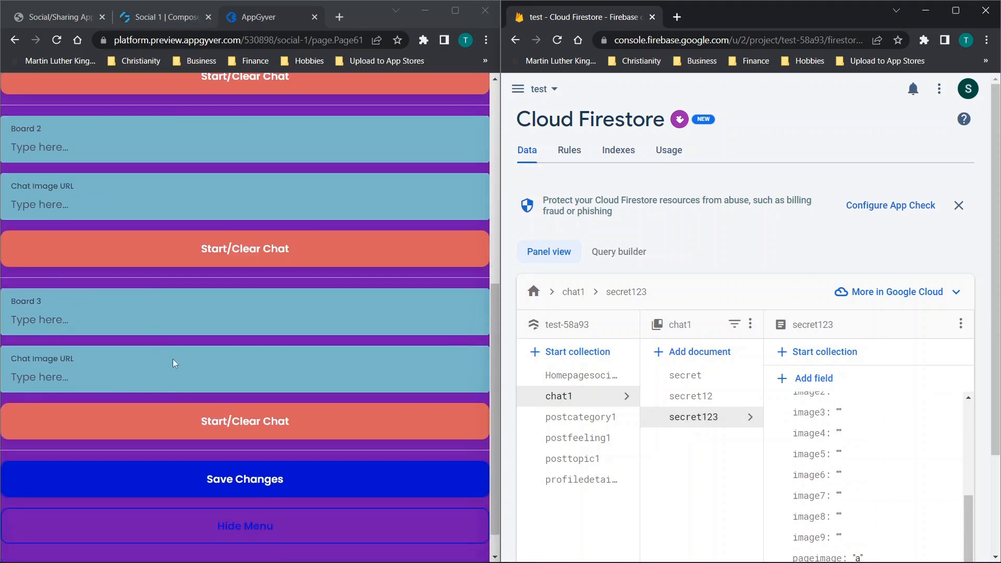
pyautogui.click(247, 478)
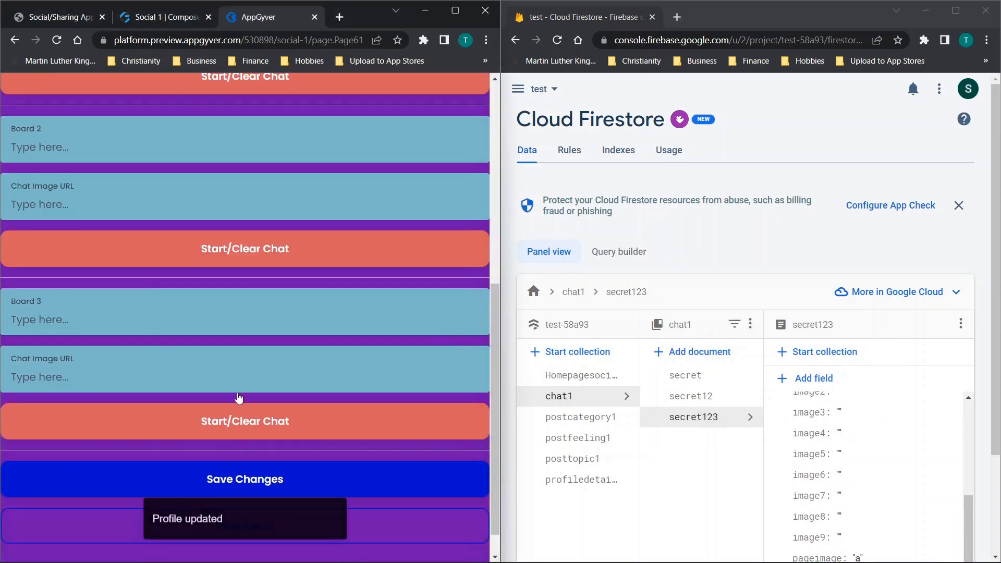
# - Open the browser console on the Boards page and start/clear the secret123 chat again to check the request
pyautogui.scroll(8, 242, 437)
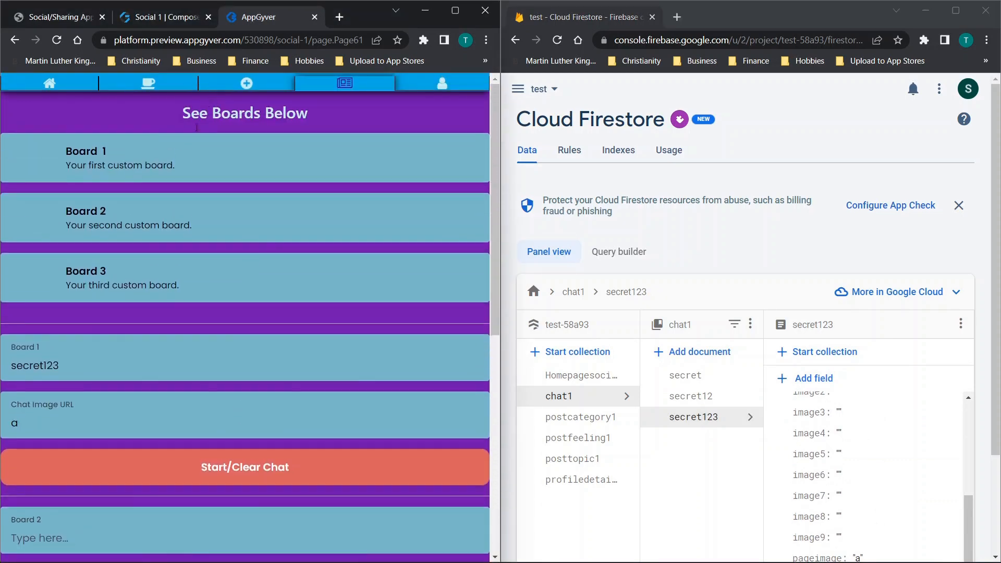
pyautogui.rightClick(148, 111)
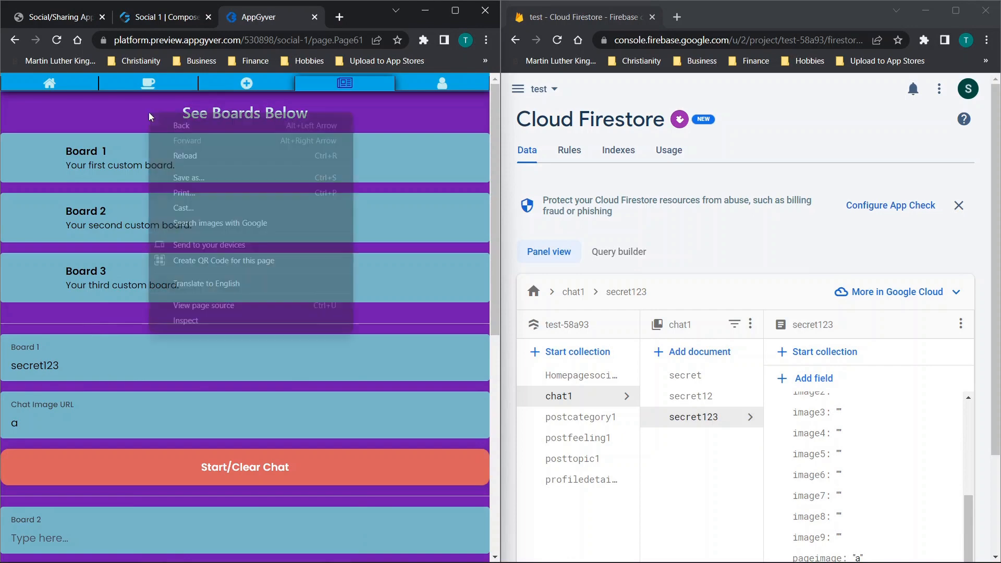
pyautogui.click(202, 316)
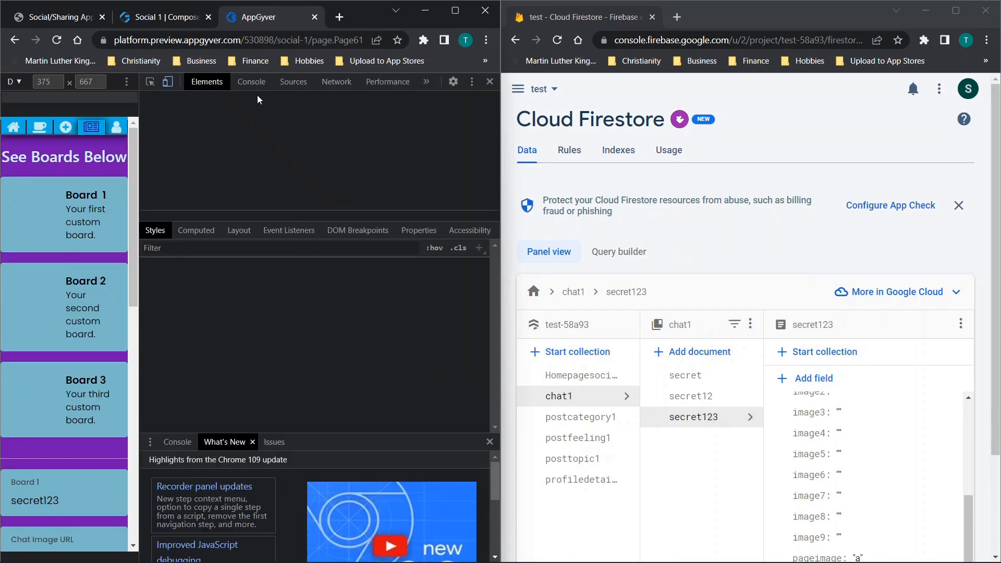
pyautogui.click(251, 82)
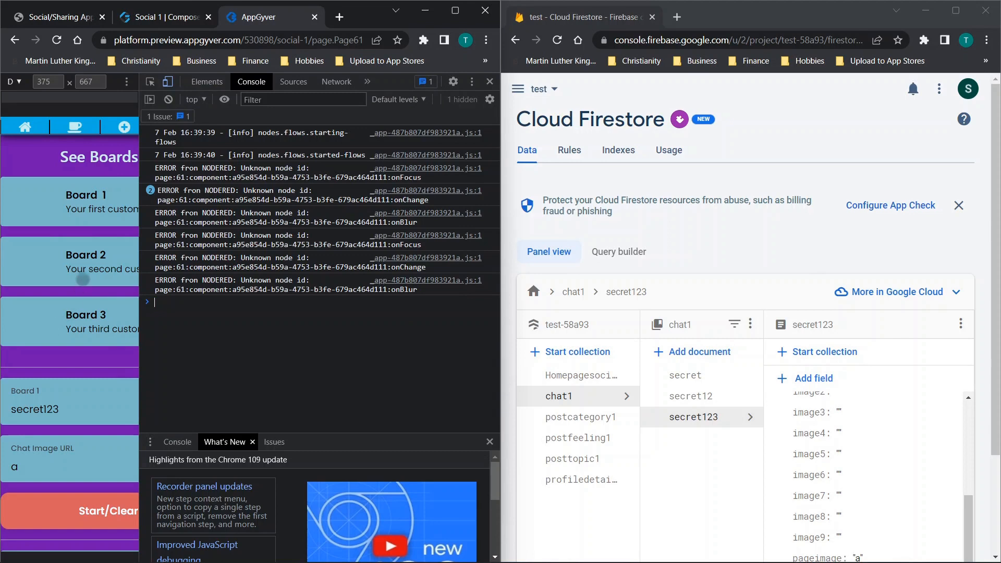
pyautogui.scroll(-1, 94, 334)
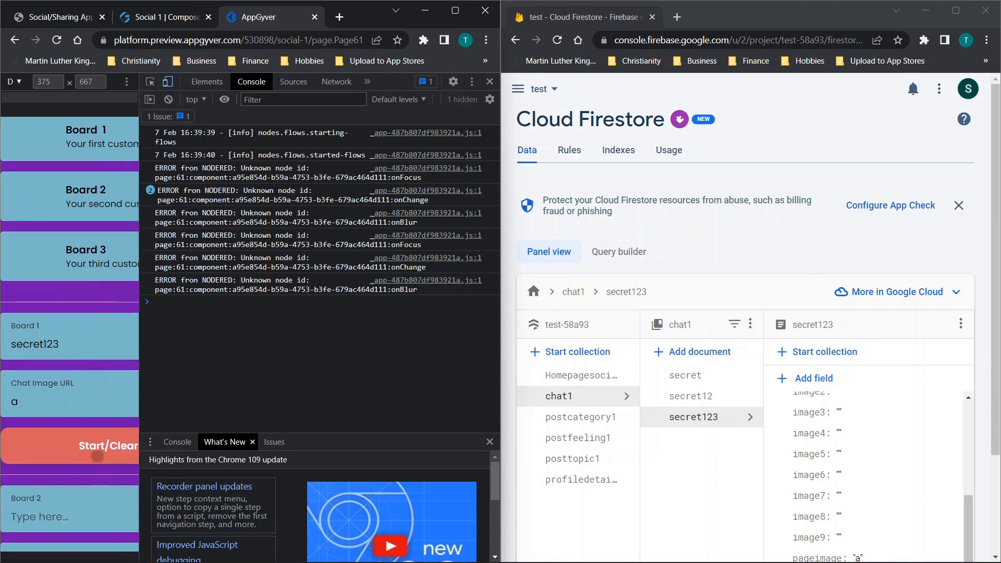
pyautogui.click(97, 453)
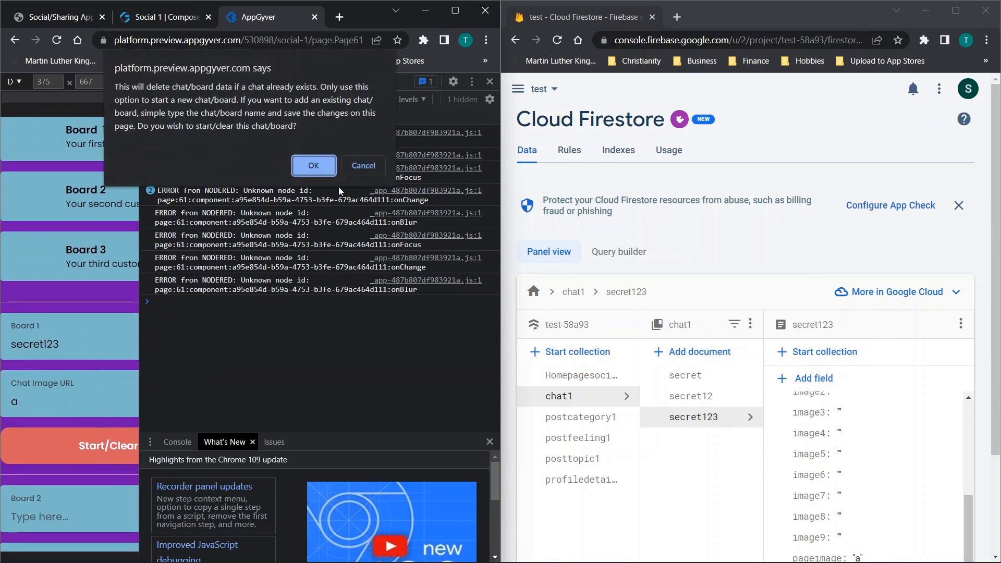
pyautogui.click(313, 166)
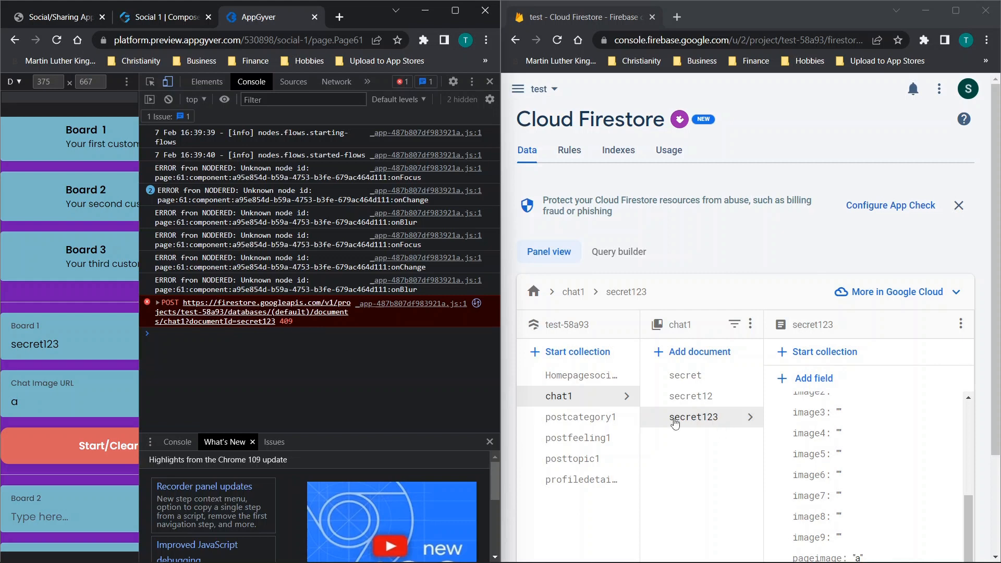
# - Rename Board 1 to secret1234, start its chat with image URL a, and close the developer tools
pyautogui.click(94, 344)
pyautogui.write('4')
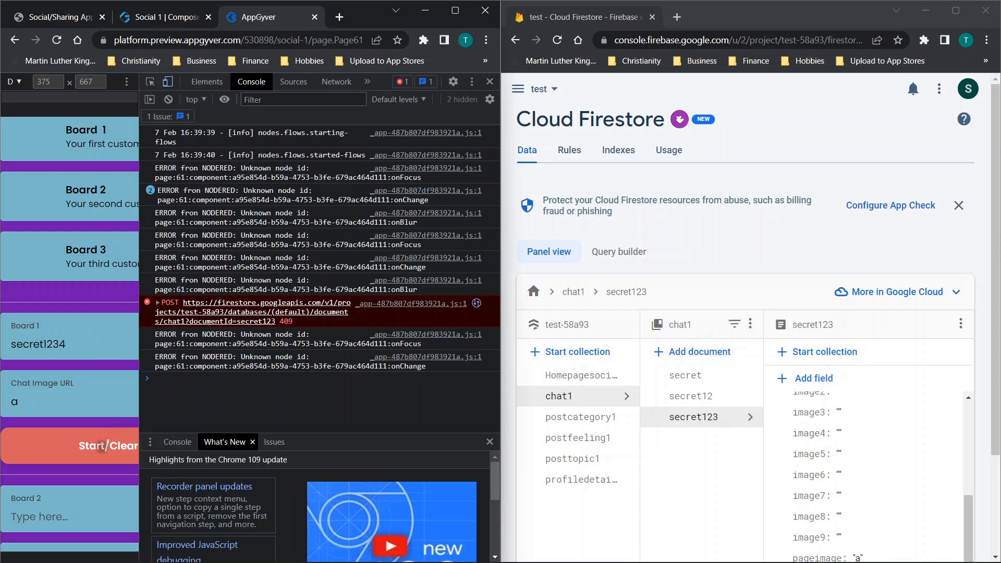
pyautogui.click(104, 443)
pyautogui.click(312, 168)
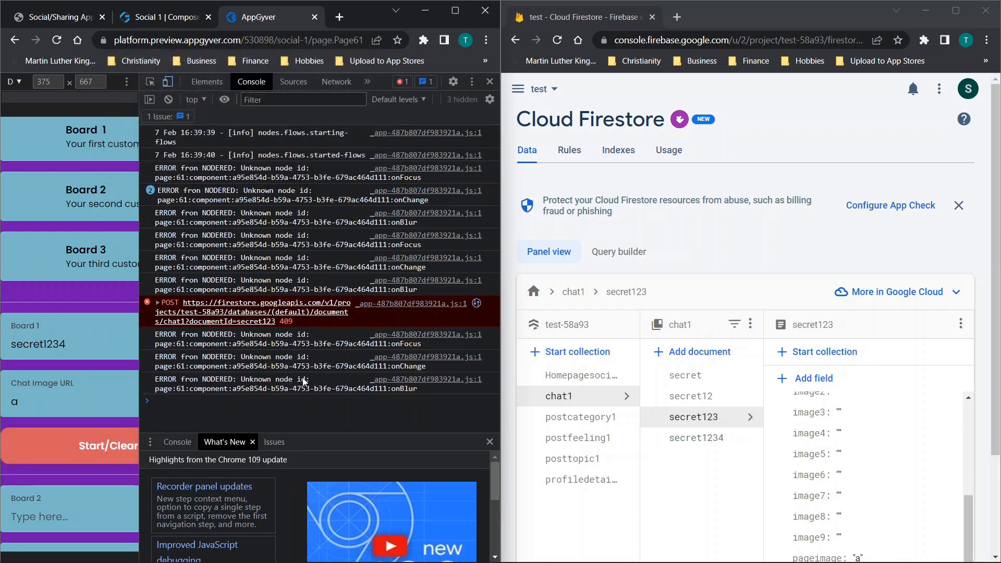
pyautogui.click(489, 82)
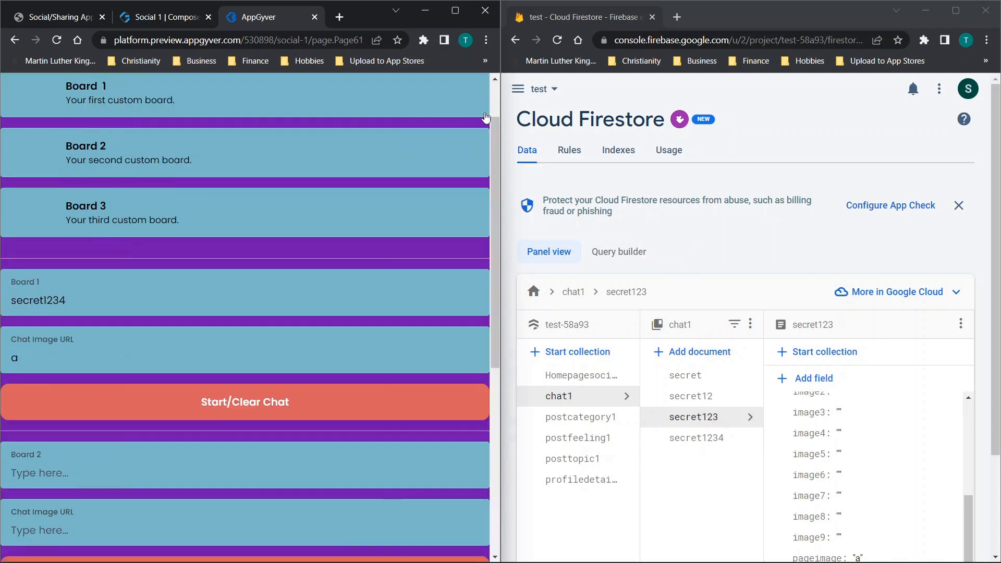
# - Visit My Profile, reopen the board update form, and check which Board 1 name is kept without saving changes
pyautogui.scroll(2, 230, 238)
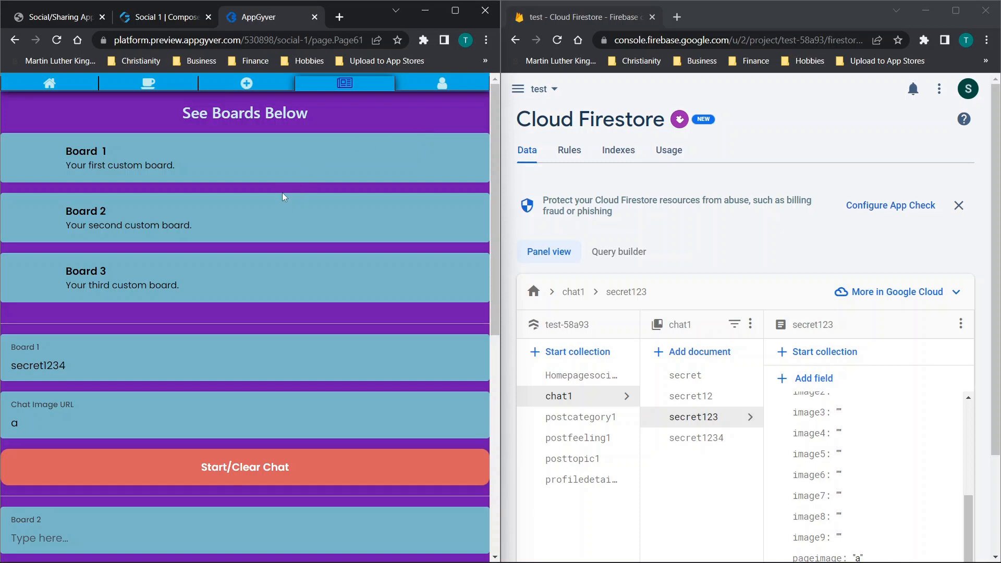
pyautogui.scroll(-1, 192, 289)
pyautogui.scroll(1, 189, 268)
pyautogui.click(444, 86)
pyautogui.click(377, 86)
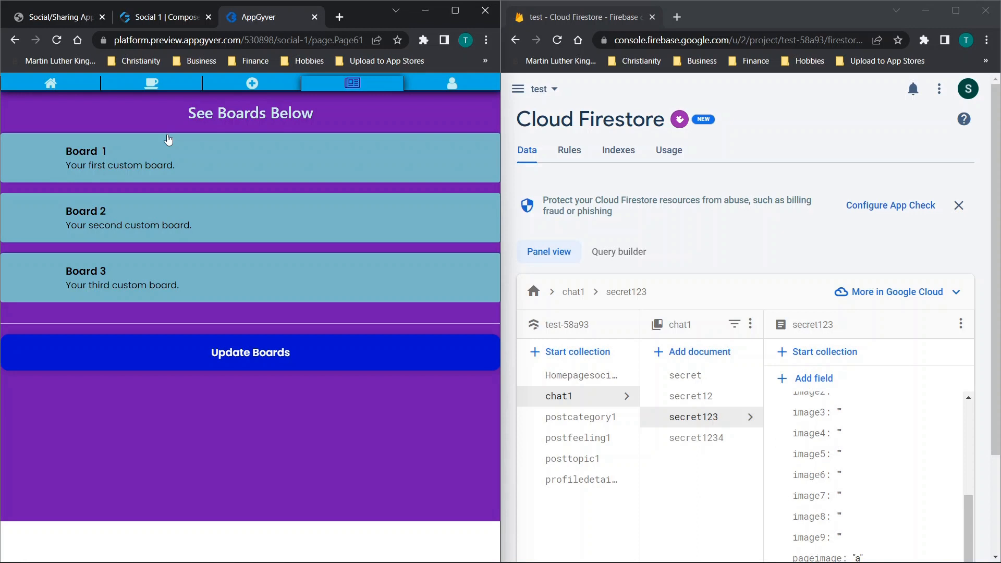
pyautogui.click(221, 357)
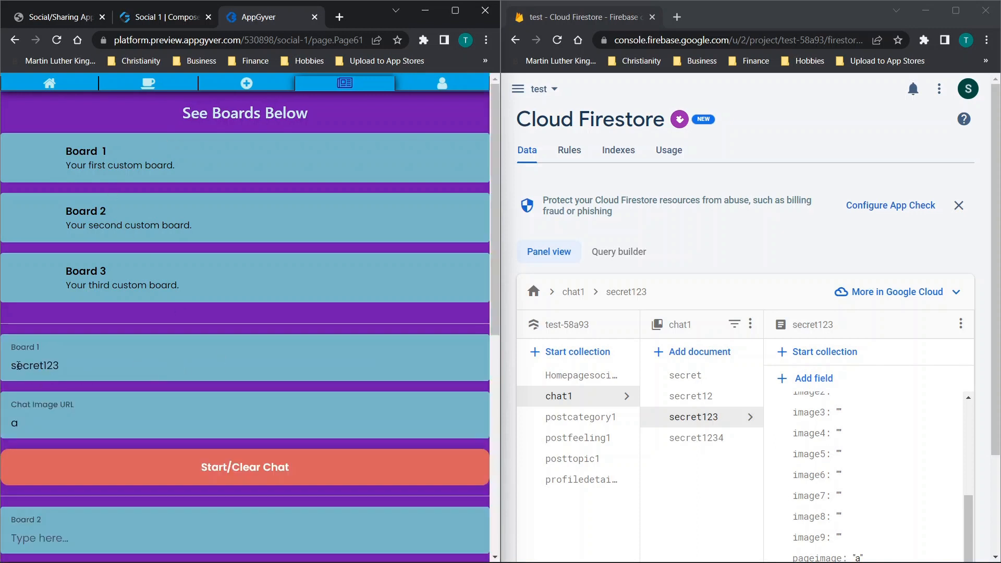
pyautogui.scroll(-3, 112, 405)
pyautogui.moveTo(65, 171); pyautogui.dragTo(2, 186)
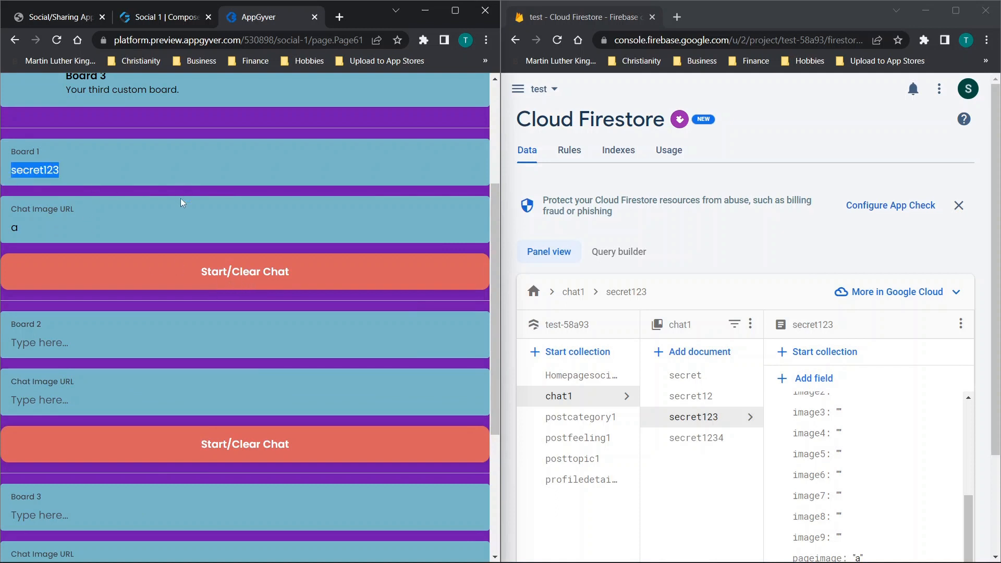
pyautogui.scroll(-4, 172, 213)
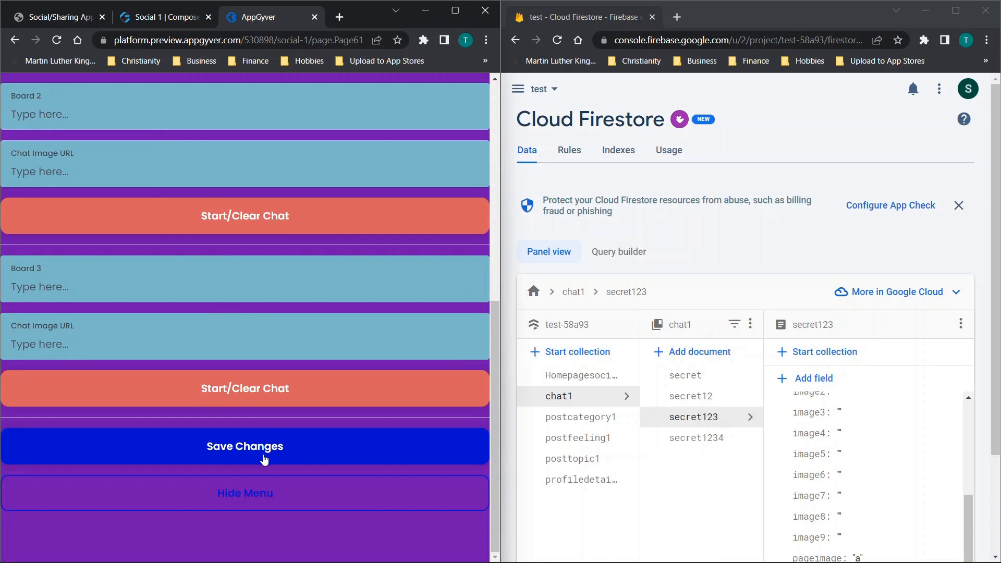
pyautogui.scroll(5, 265, 376)
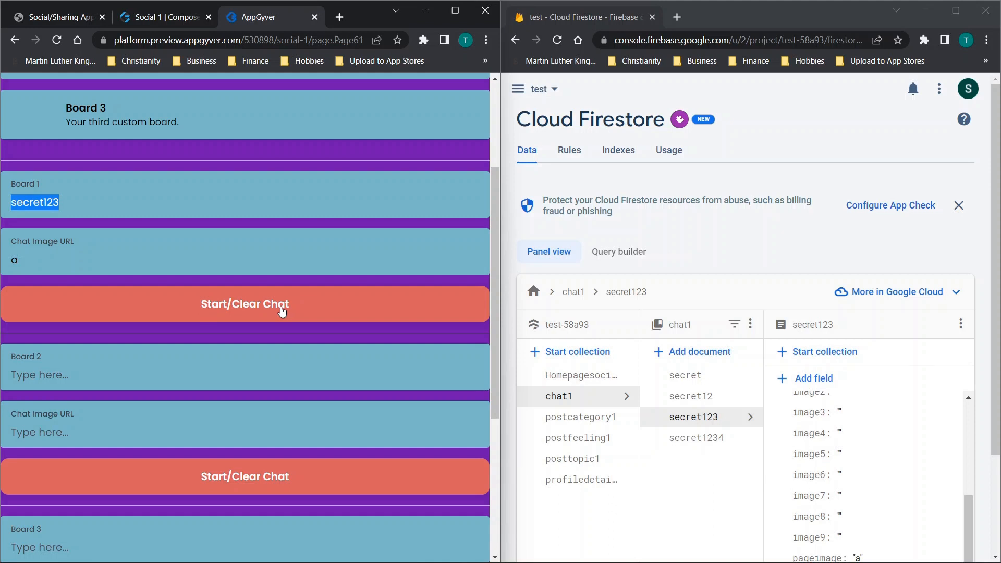
pyautogui.scroll(-5, 197, 299)
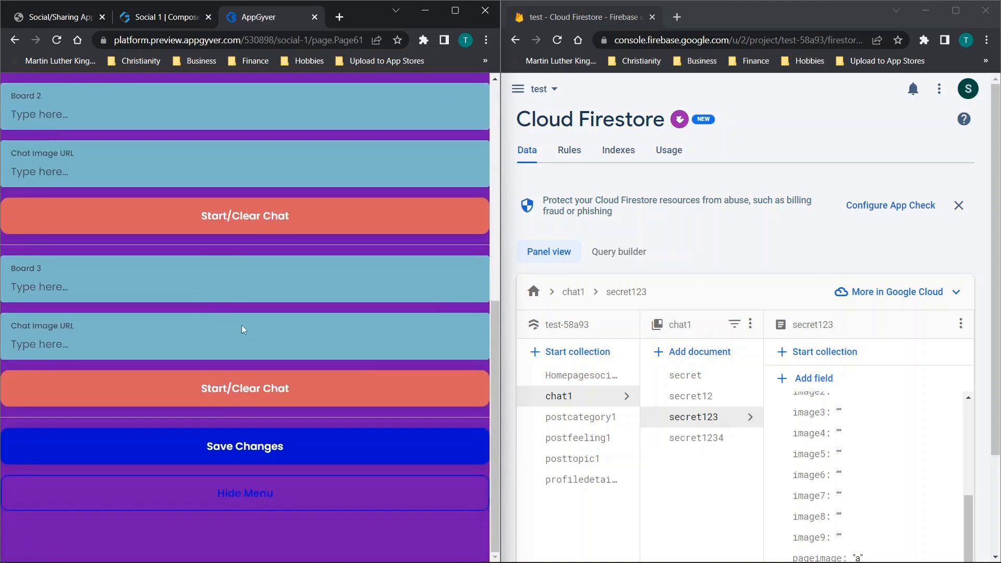
pyautogui.click(245, 458)
pyautogui.scroll(5, 190, 284)
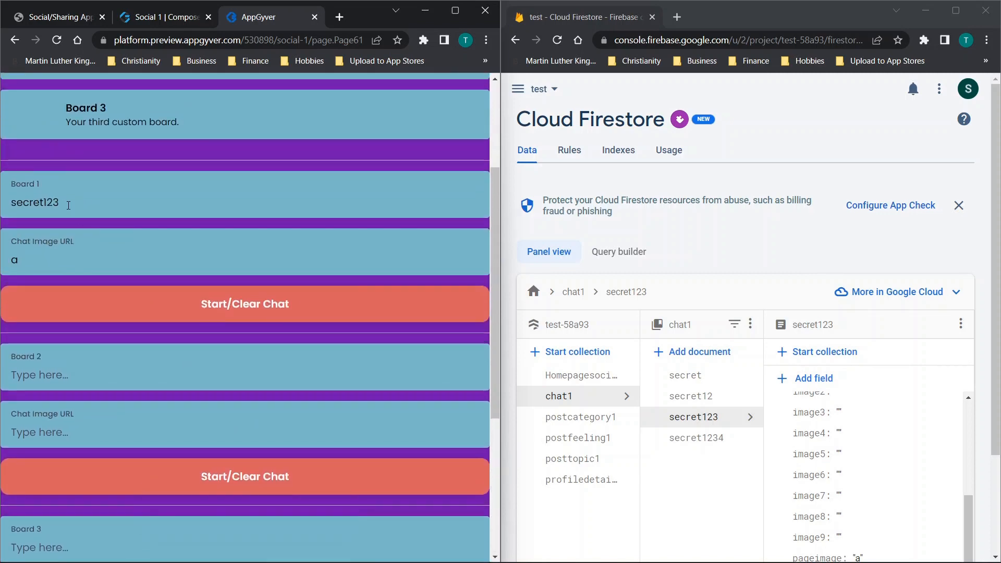
pyautogui.scroll(-5, 231, 280)
pyautogui.scroll(7, 231, 279)
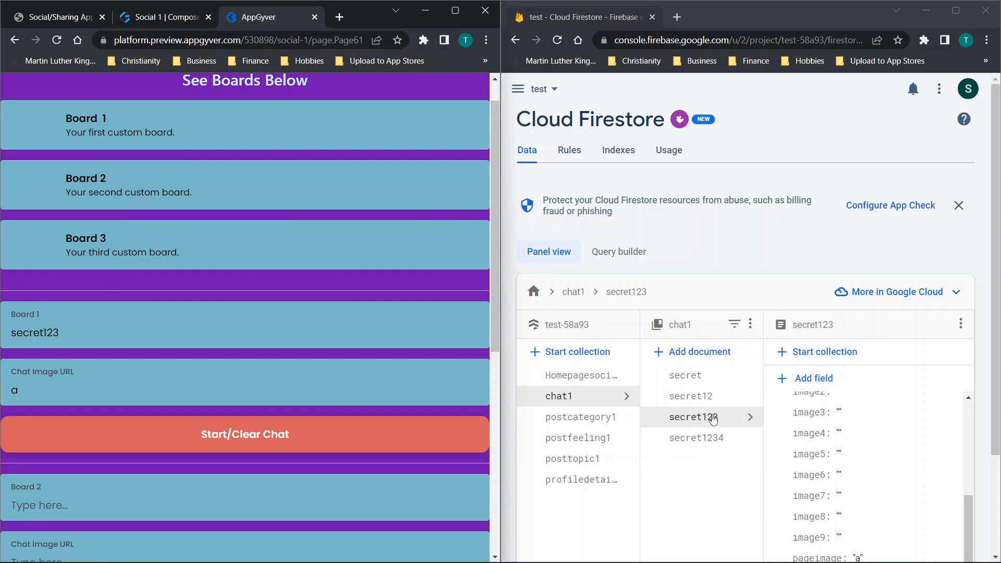
# - Open the Board 1 page and choose post 1 to update with the content sdsadasd
pyautogui.scroll(1, 203, 219)
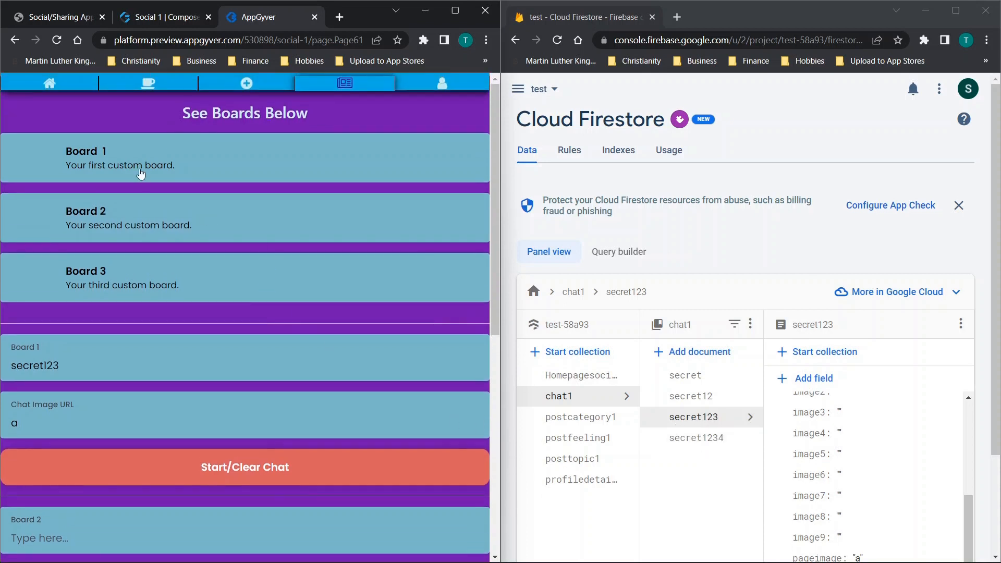
pyautogui.click(133, 166)
pyautogui.scroll(-10, 252, 222)
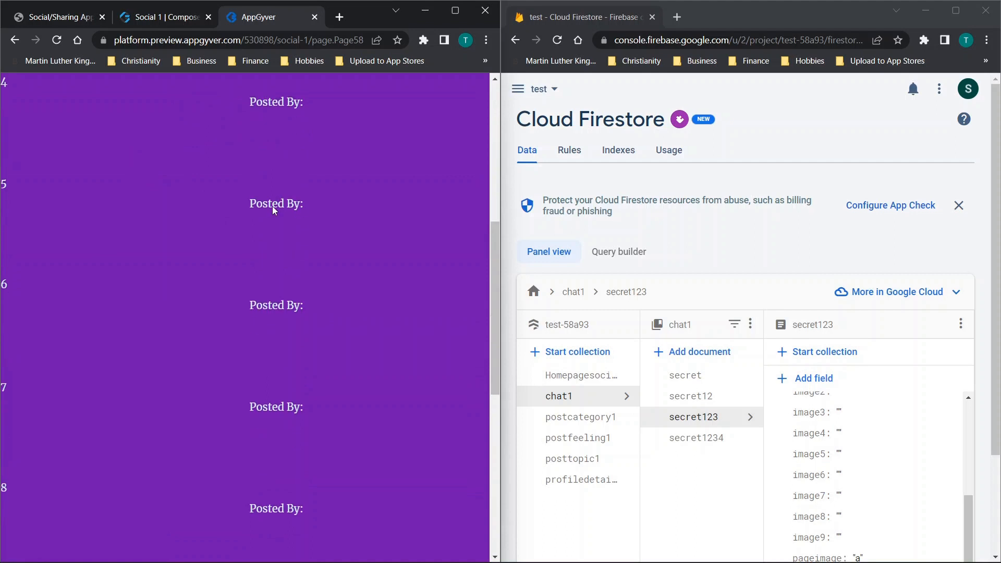
pyautogui.scroll(-2, 224, 323)
pyautogui.click(100, 393)
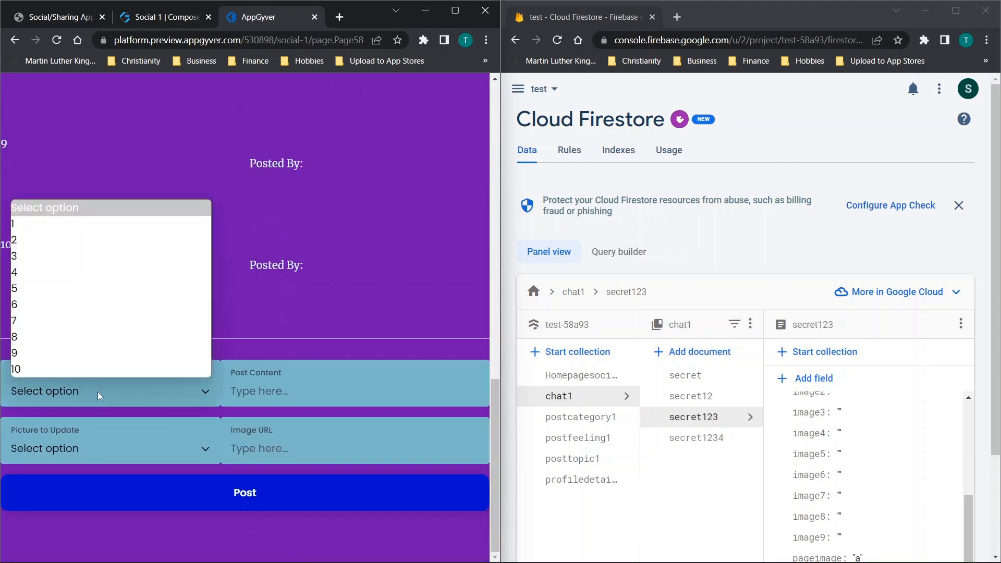
pyautogui.click(57, 227)
pyautogui.write('sdsadasd')
# - Choose picture 1 to update, set its image URL to saddas, and submit the post
pyautogui.click(131, 445)
pyautogui.click(79, 264)
pyautogui.click(282, 449)
pyautogui.write('saddas')
pyautogui.click(241, 492)
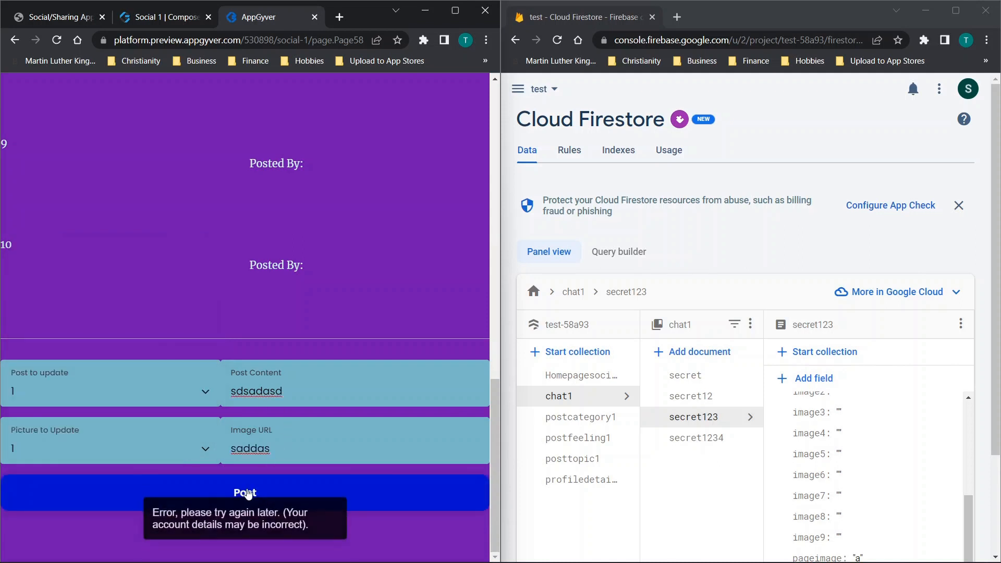
pyautogui.scroll(20, 296, 339)
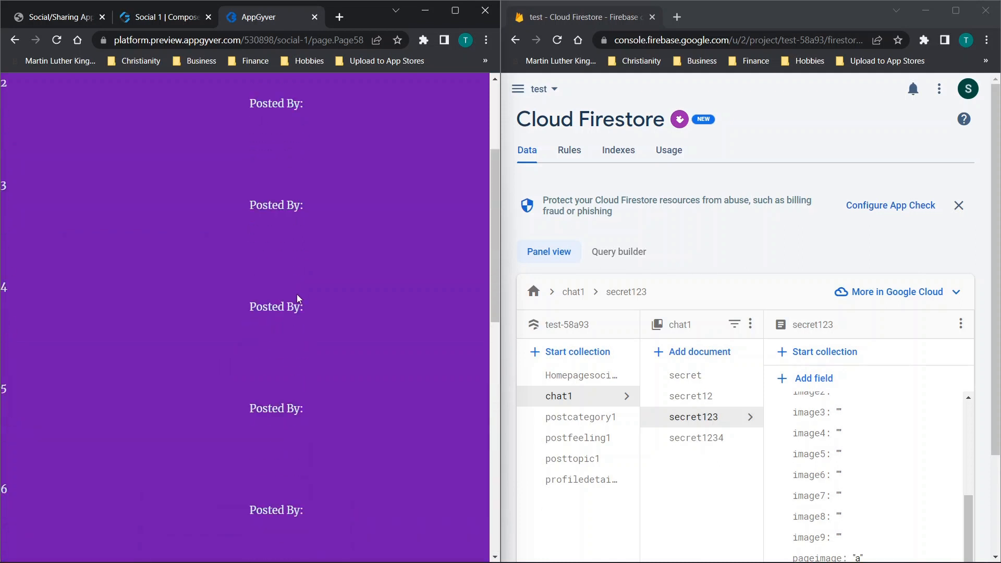
pyautogui.rightClick(298, 231)
pyautogui.click(375, 437)
pyautogui.scroll(-7, 110, 319)
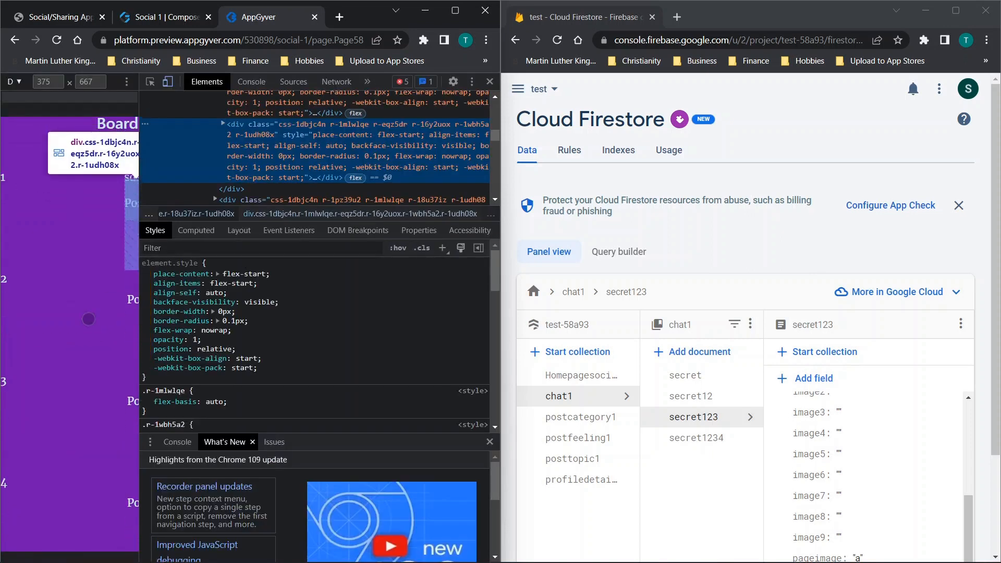
pyautogui.scroll(-10, 109, 319)
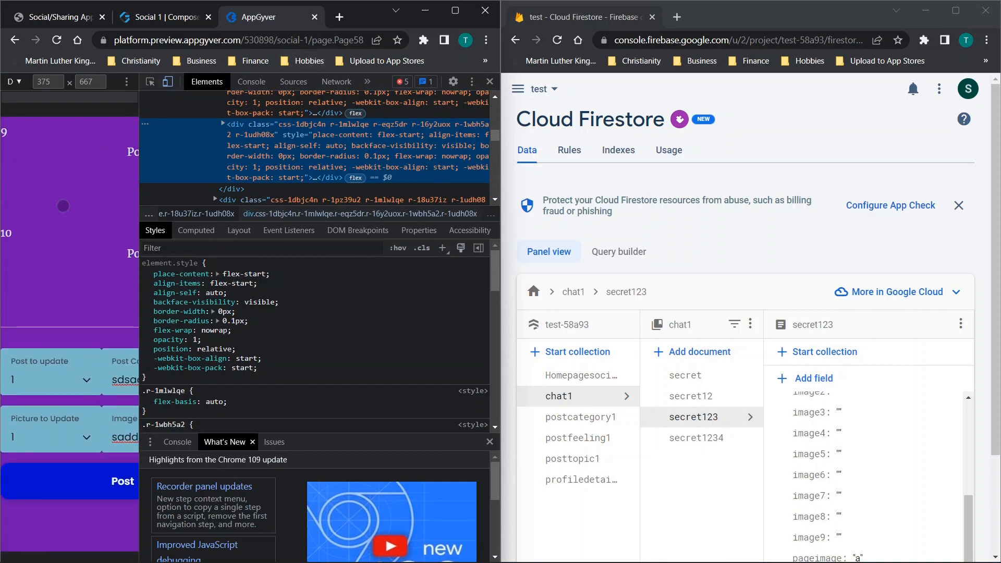
pyautogui.click(491, 82)
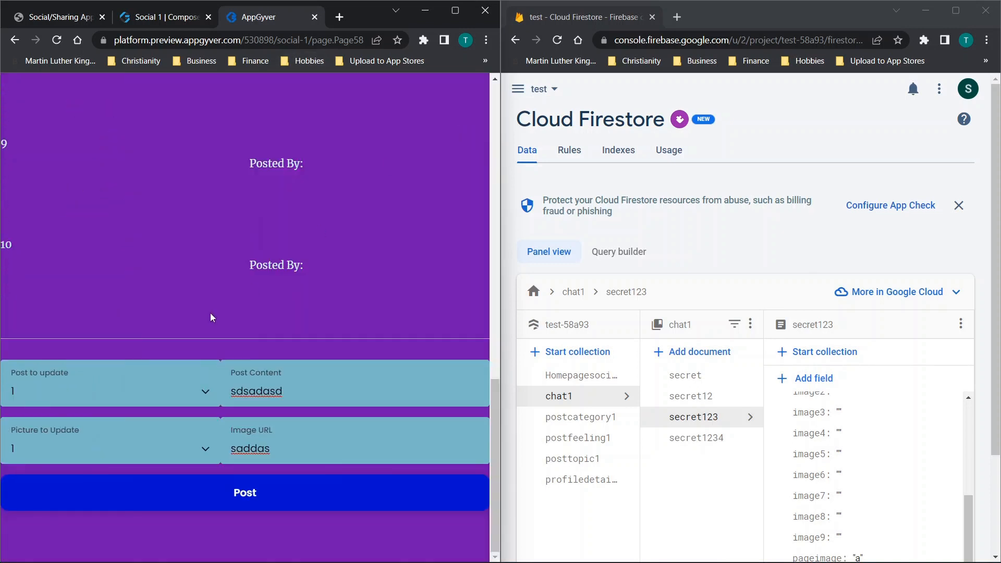
# - Open the browser console on the Board 1 page, submit the post again to check its Firestore request URLs, and close the developer tools
pyautogui.rightClick(226, 214)
pyautogui.click(249, 419)
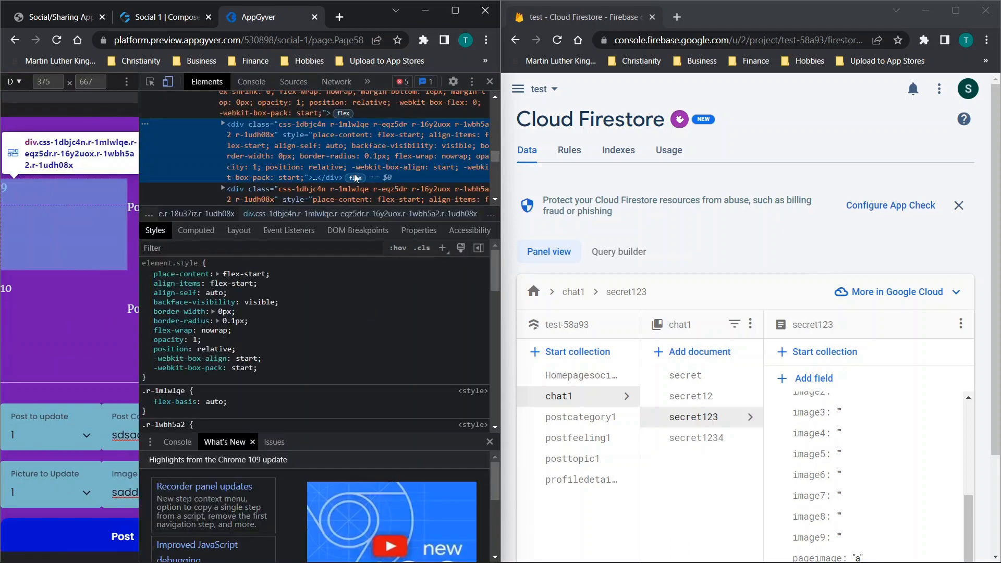
pyautogui.click(250, 83)
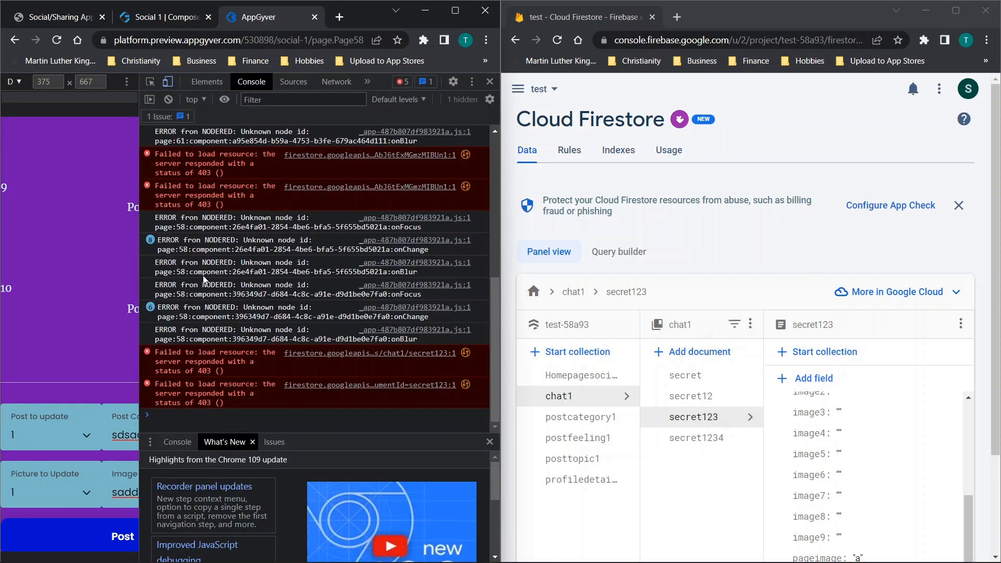
pyautogui.scroll(-1, 27, 383)
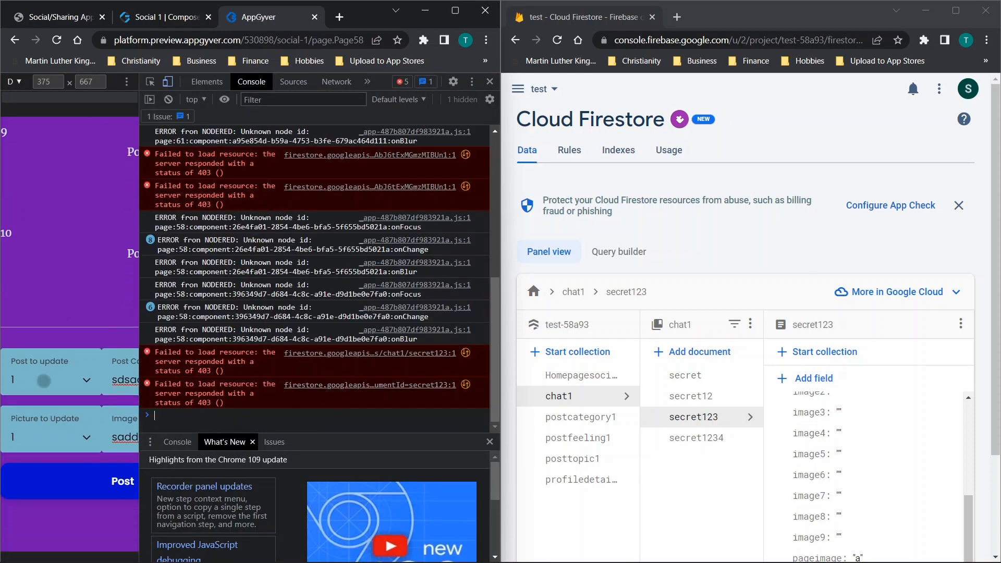
pyautogui.click(101, 483)
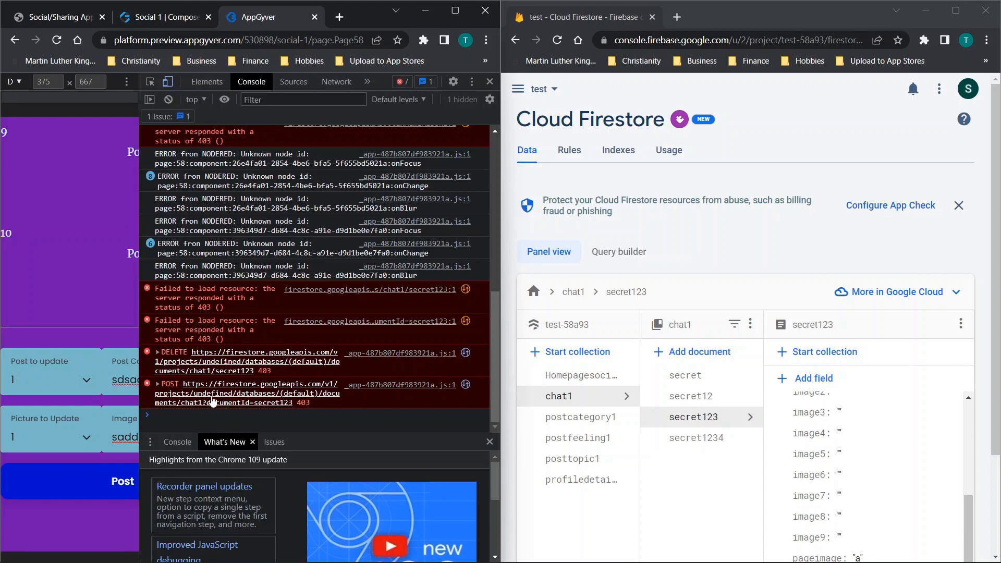
pyautogui.click(490, 82)
# - Switch to the Social 1 app in Composer Pro, maximize the window and open the Boards page on the canvas
pyautogui.click(189, 22)
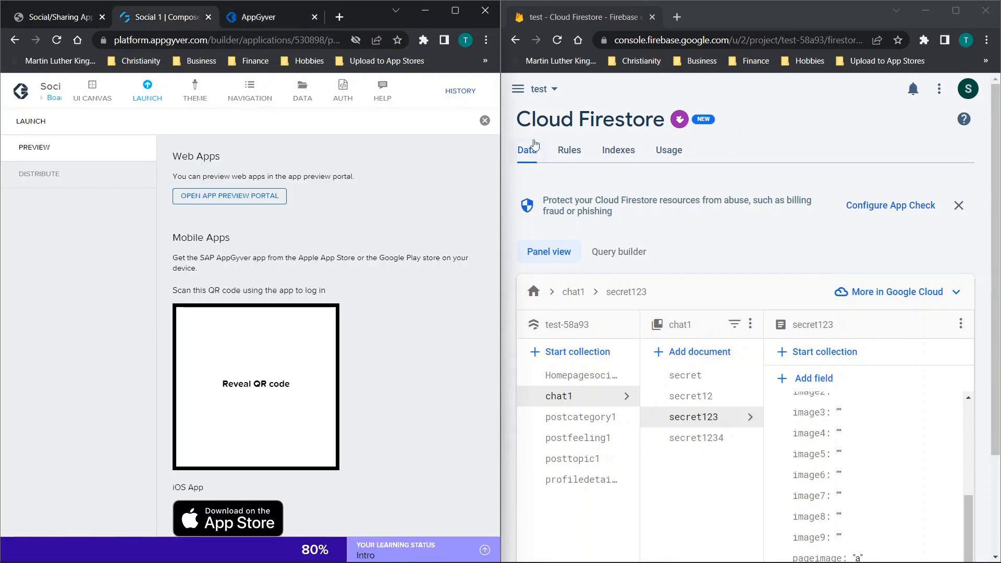
pyautogui.click(485, 120)
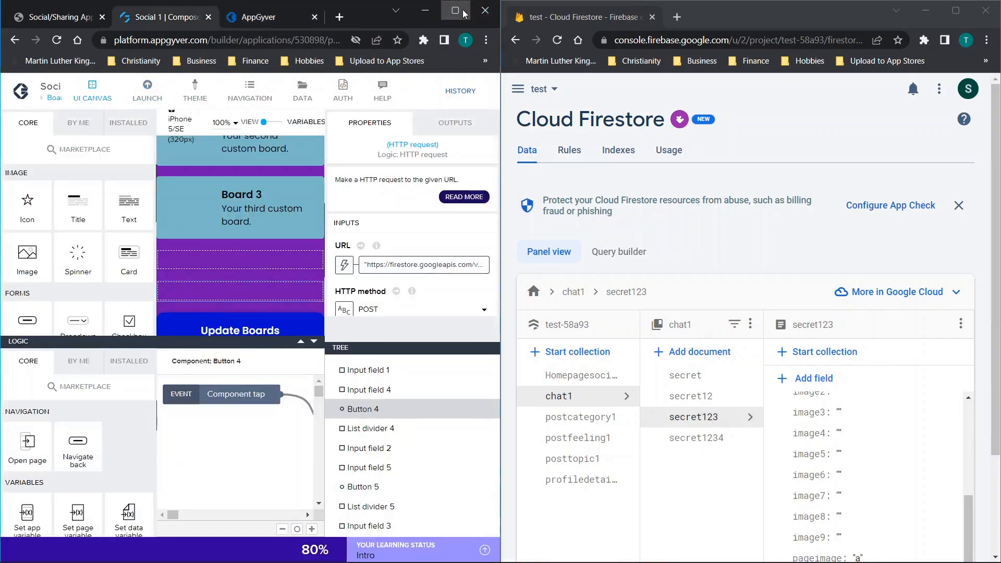
pyautogui.click(456, 10)
pyautogui.click(421, 87)
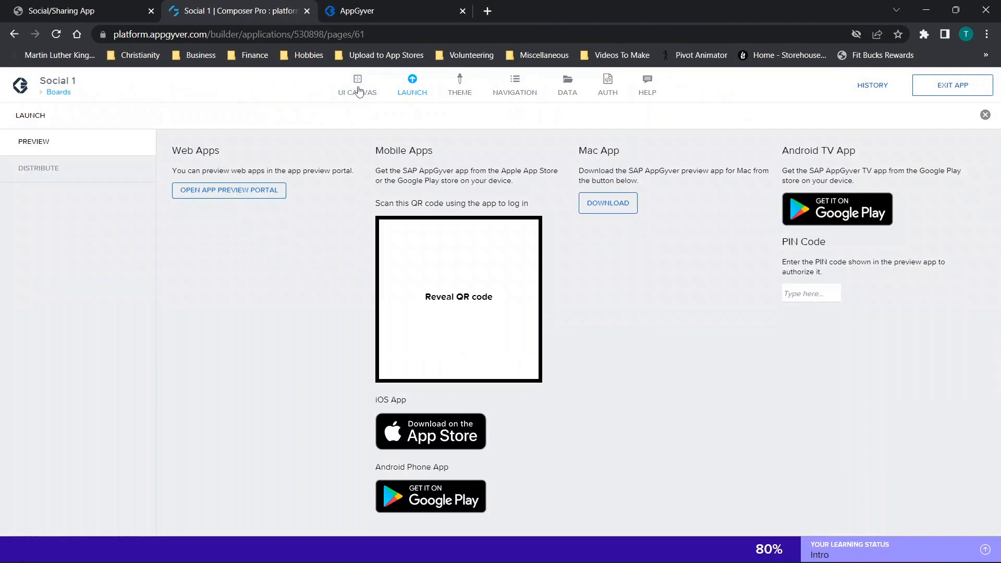
pyautogui.click(421, 92)
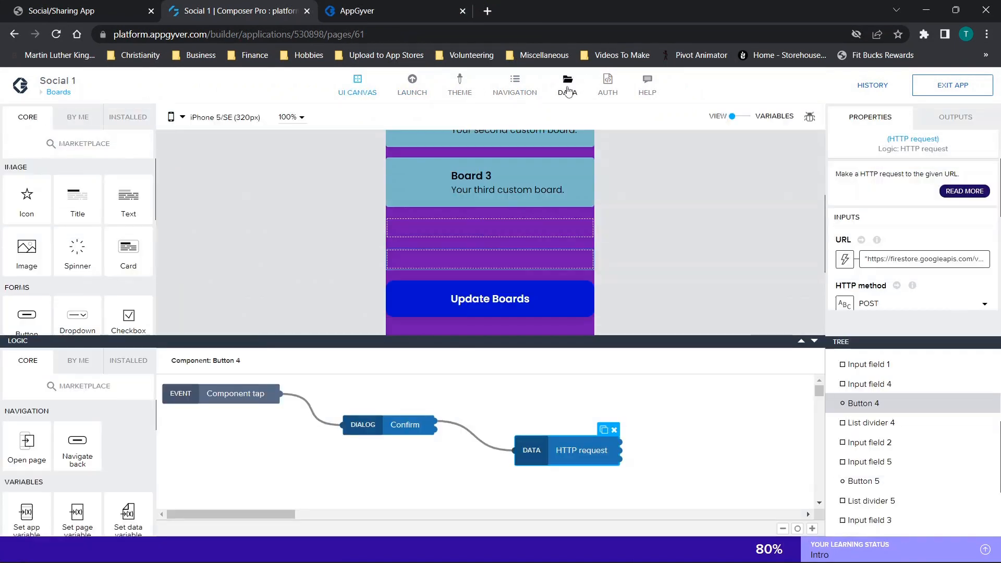
pyautogui.click(59, 92)
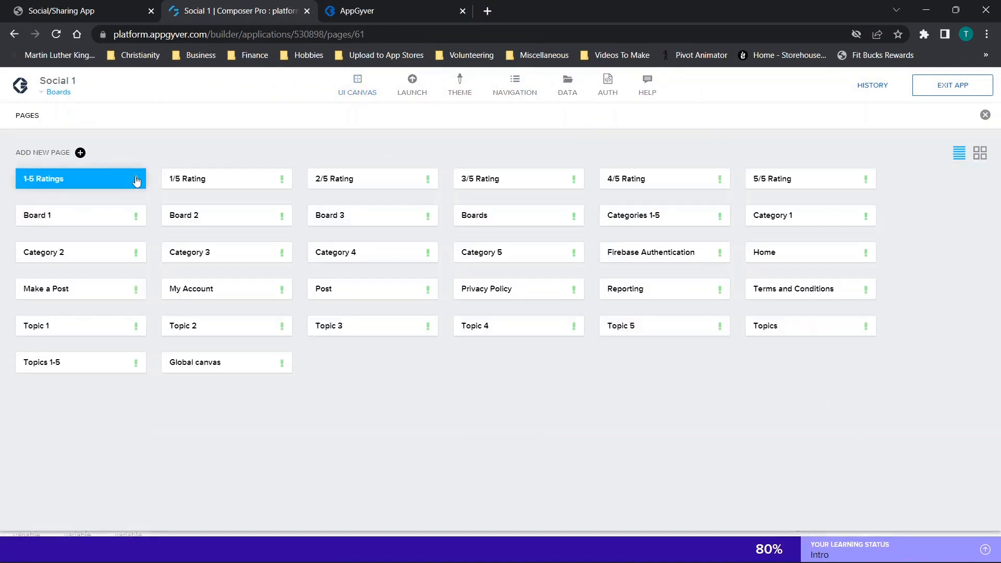
pyautogui.click(509, 224)
# - Find Container 5 in the Boards page's component tree and check its visibility setting in the advanced properties
pyautogui.scroll(-1, 570, 282)
pyautogui.scroll(-3, 870, 464)
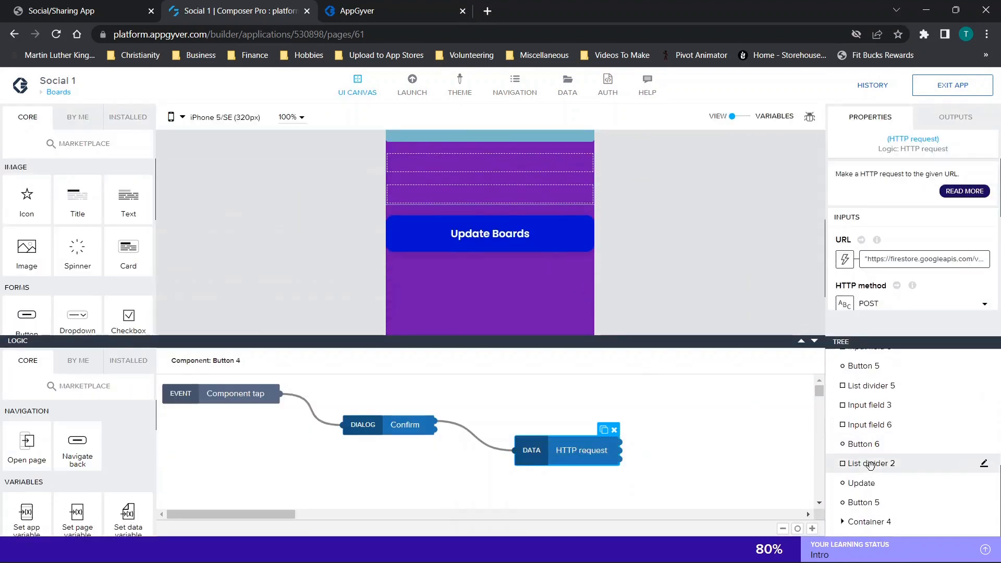
pyautogui.click(843, 522)
pyautogui.scroll(1, 866, 472)
pyautogui.scroll(3, 867, 472)
pyautogui.scroll(-2, 867, 464)
pyautogui.scroll(3, 867, 463)
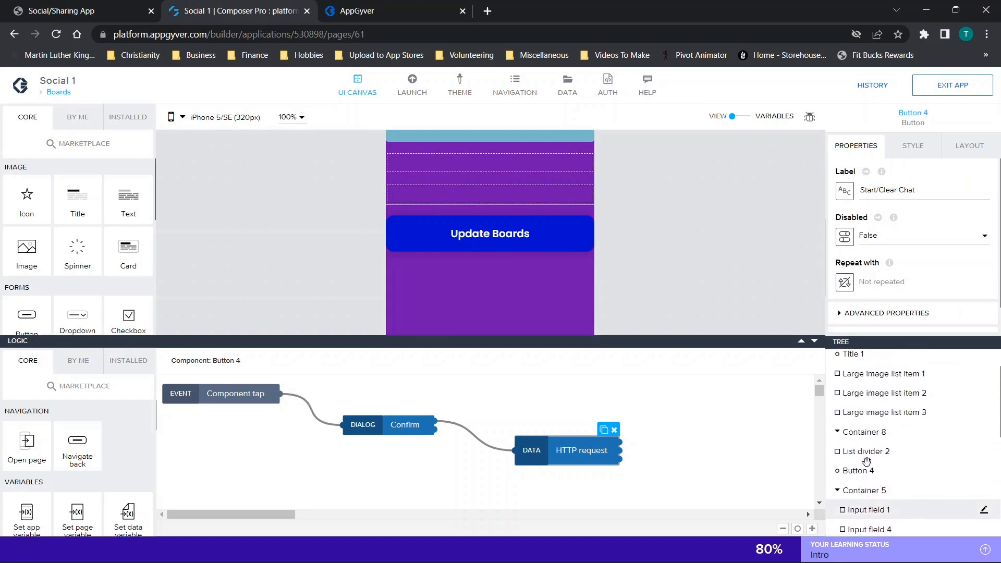
pyautogui.scroll(-2, 868, 480)
pyautogui.click(881, 424)
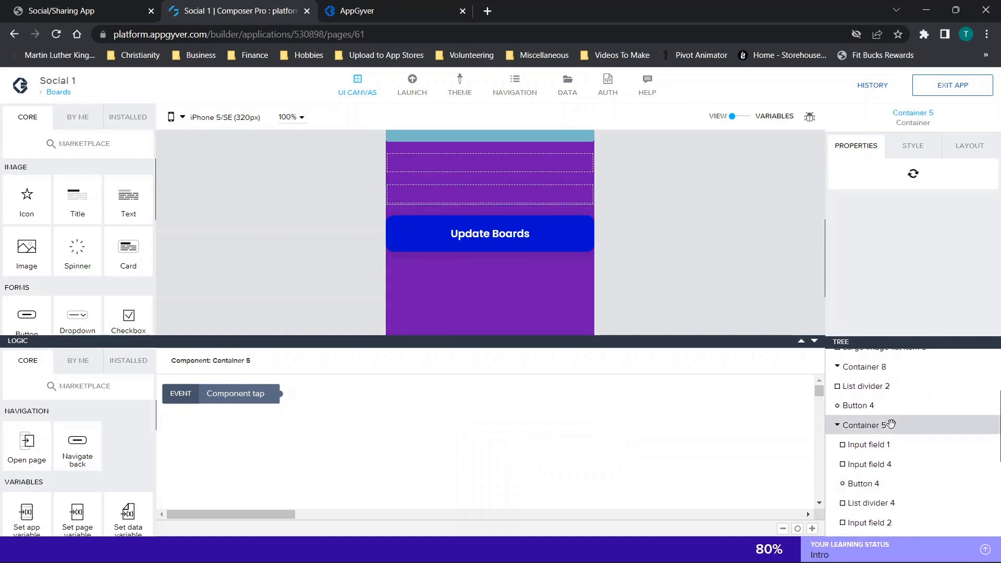
pyautogui.click(852, 268)
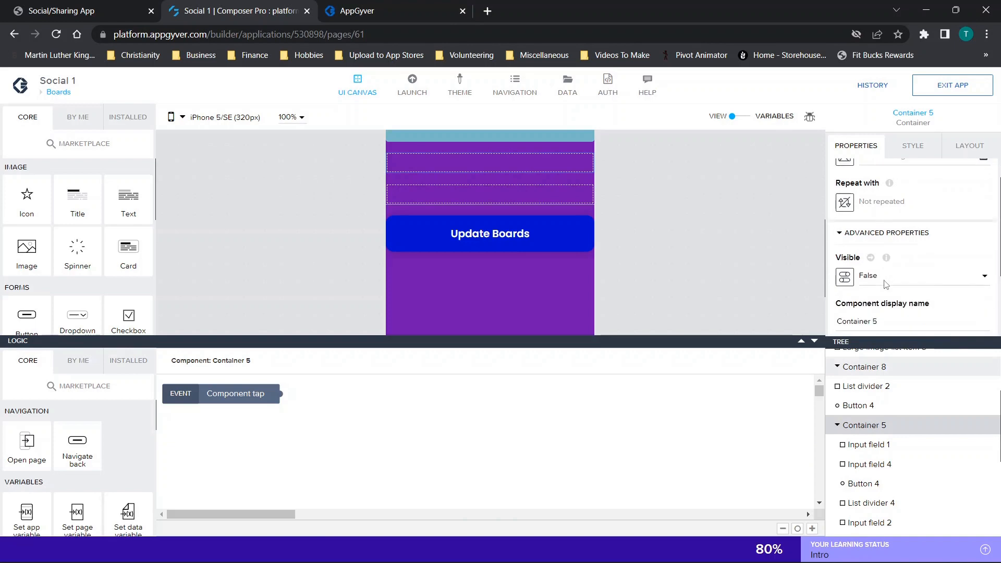
# - Examine the project name part of the URL formula in Button 4's HTTP request and close it without saving
pyautogui.click(866, 483)
pyautogui.click(548, 446)
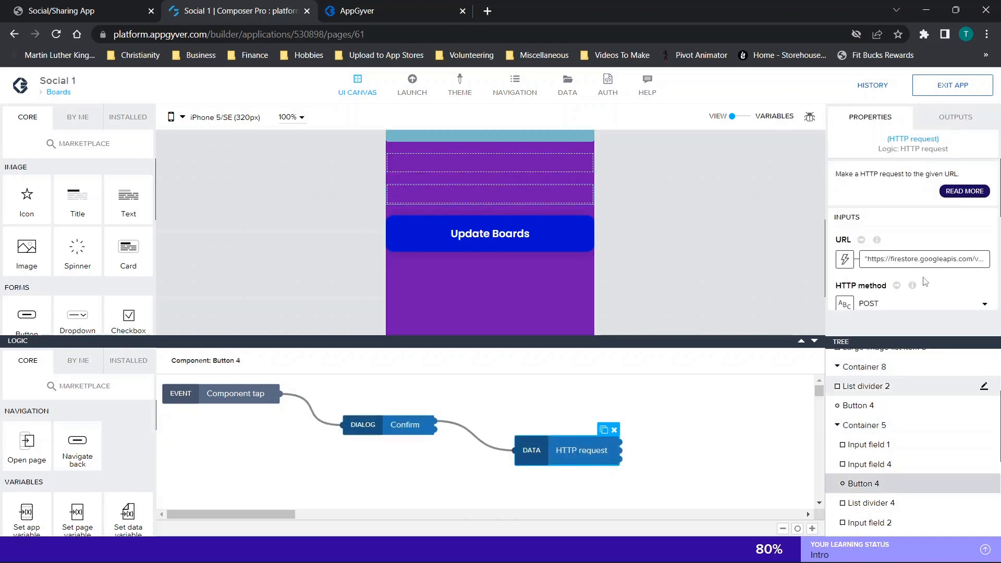
pyautogui.click(921, 261)
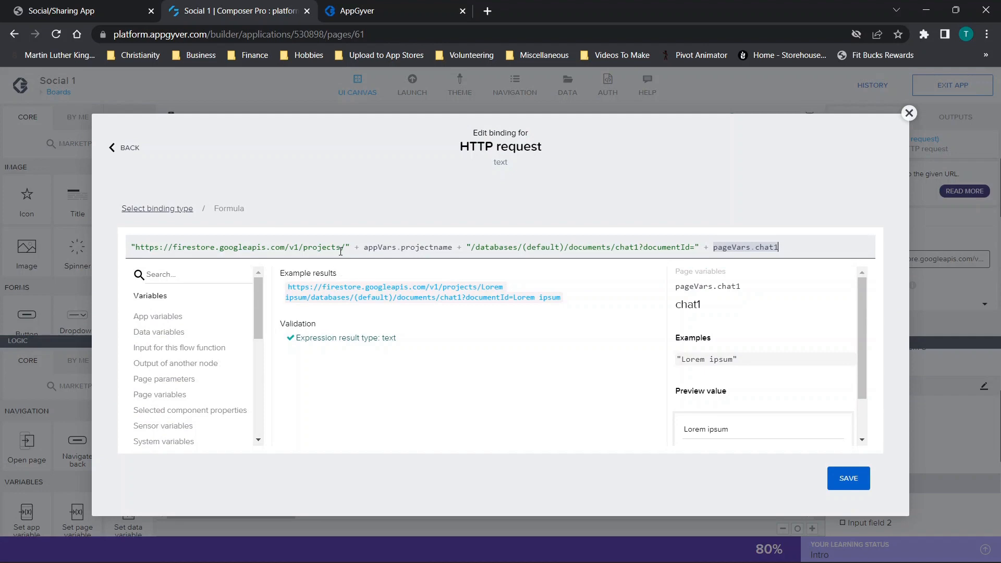
pyautogui.moveTo(368, 249); pyautogui.dragTo(491, 247)
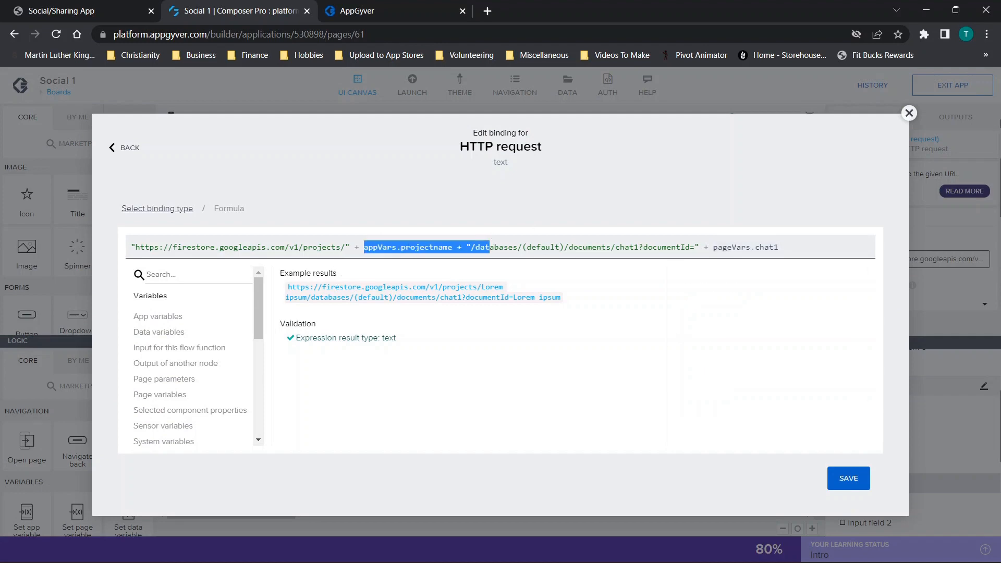
pyautogui.click(909, 114)
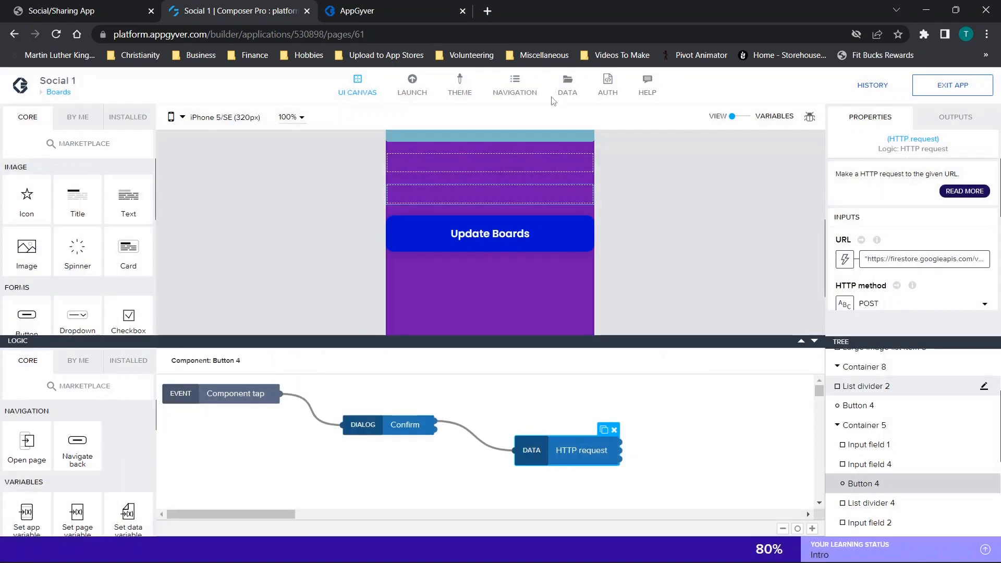
# - Check the initial value of the projectname app variable and return to the Boards page view
pyautogui.click(741, 114)
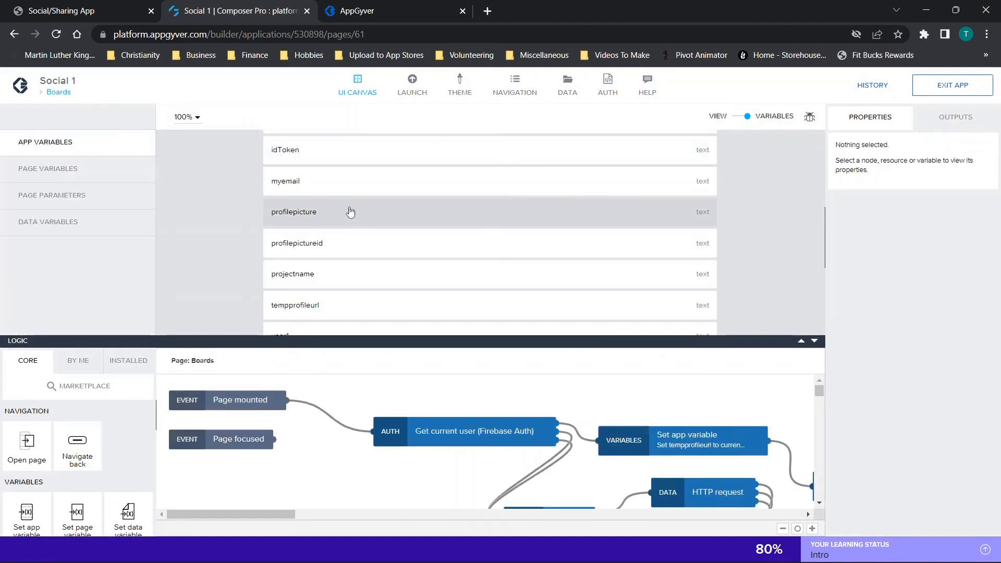
pyautogui.scroll(-1, 368, 237)
pyautogui.click(336, 219)
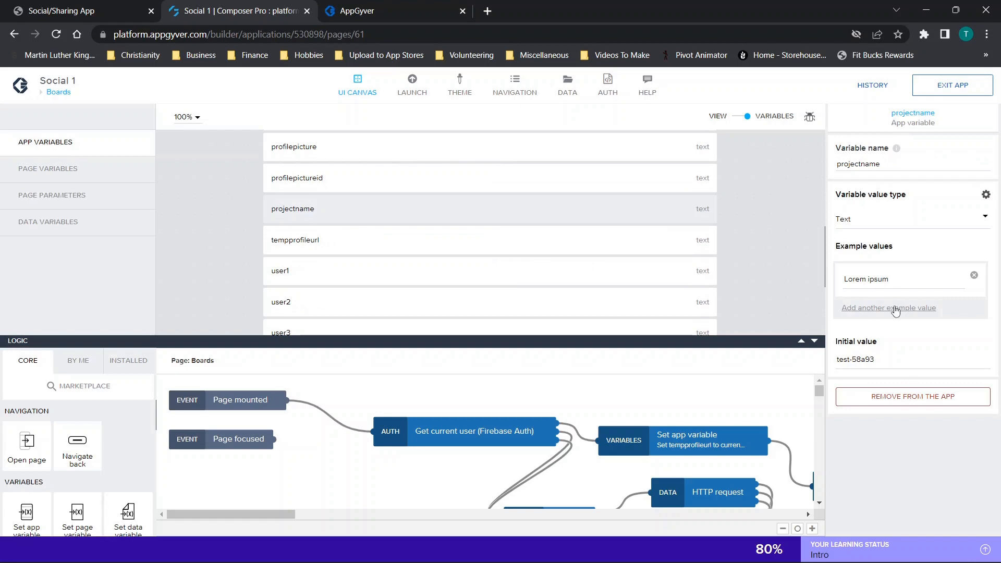
pyautogui.moveTo(885, 355); pyautogui.dragTo(815, 358)
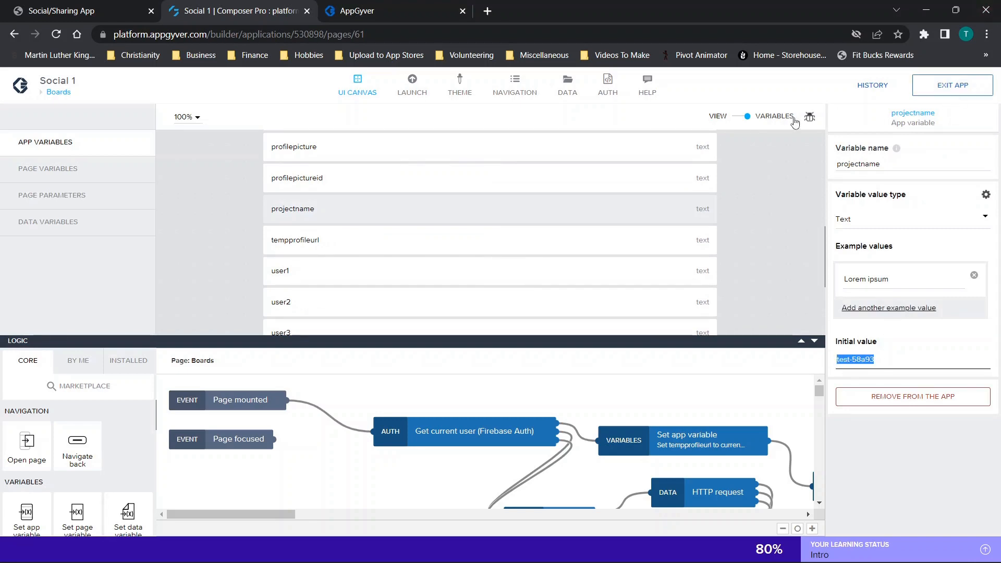
pyautogui.click(745, 119)
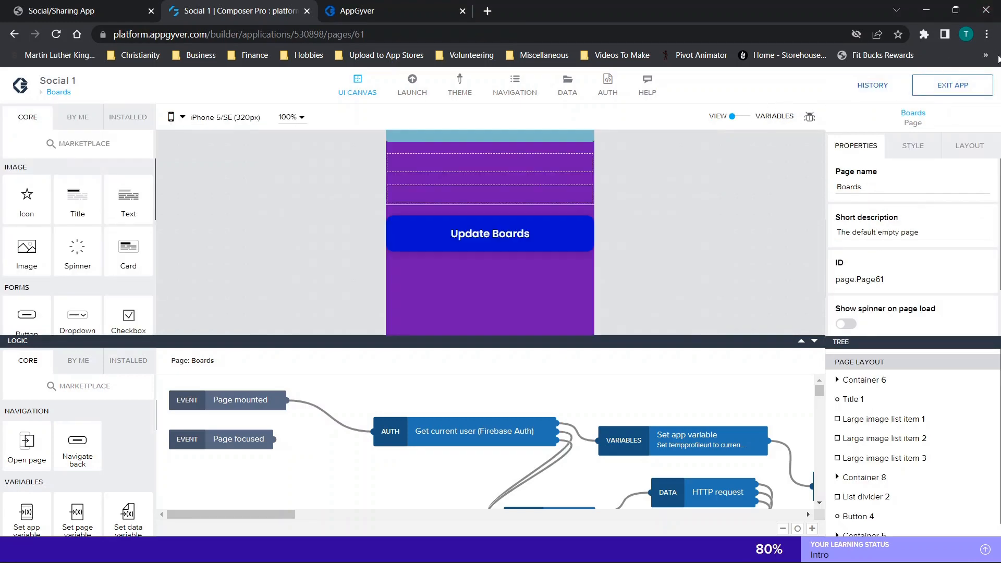
# - Open an incognito browser window, load appgyver.com and find the Community Edition section
pyautogui.click(987, 35)
pyautogui.click(909, 86)
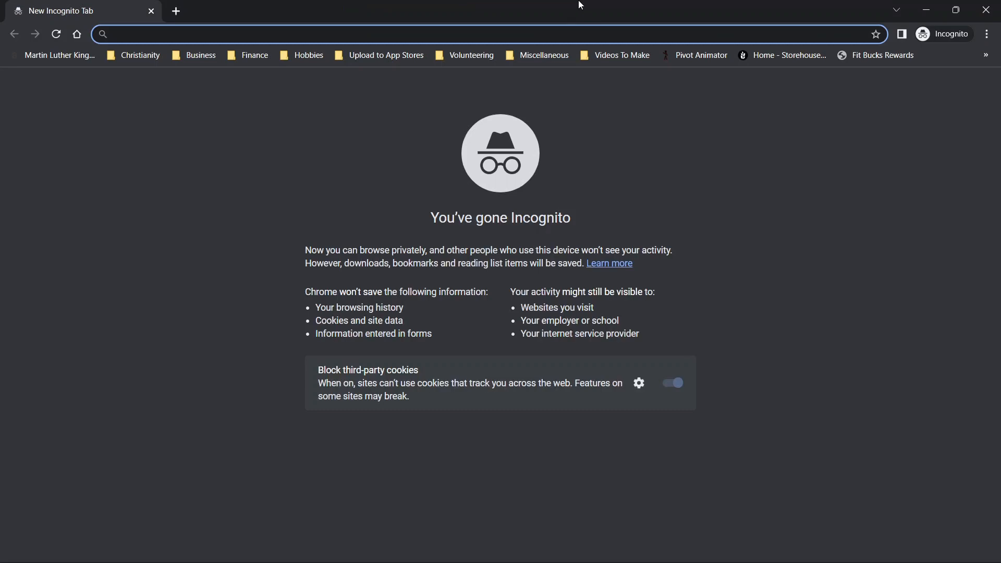
pyautogui.write('appgyver.com')
pyautogui.press('Return')
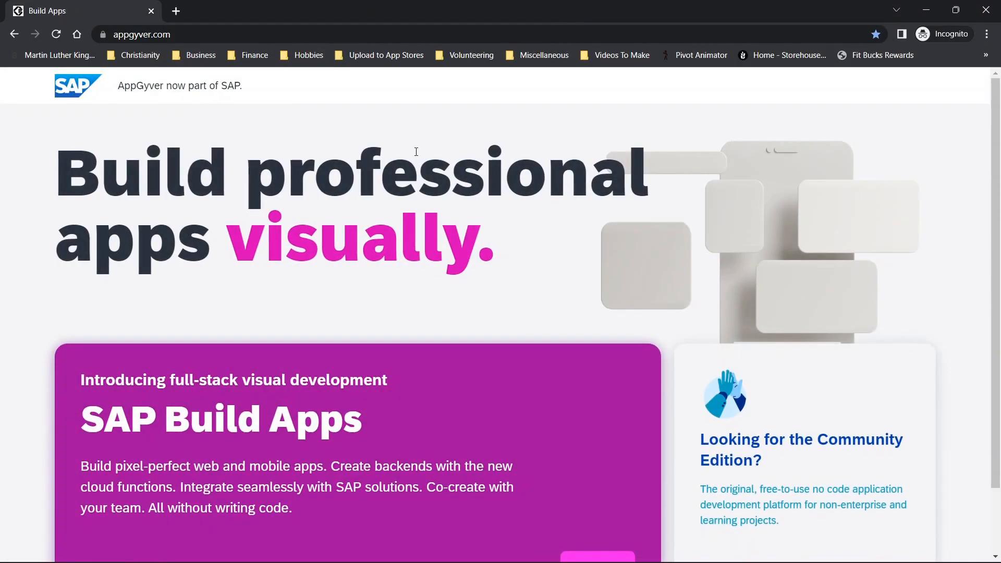
pyautogui.scroll(-2, 713, 291)
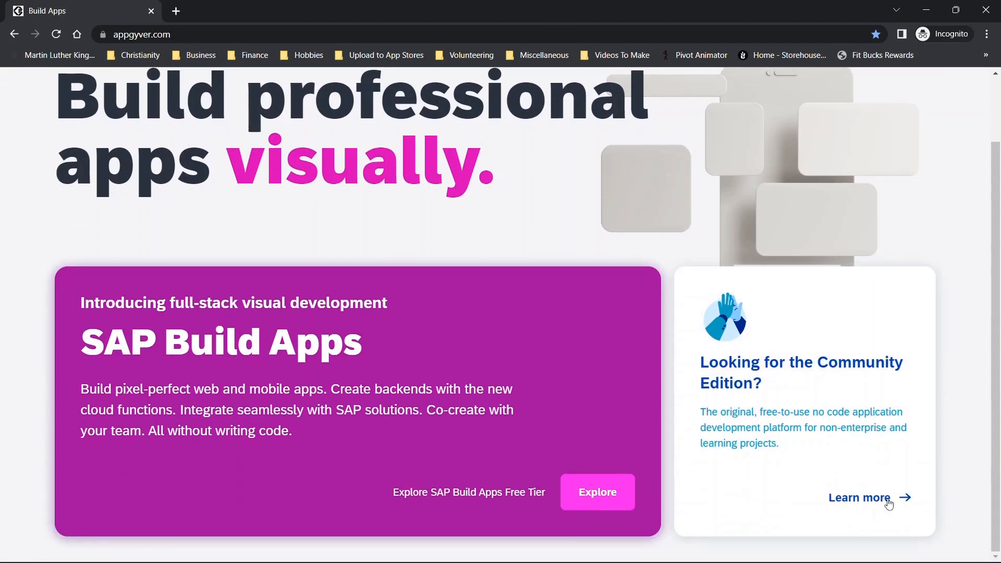
# - Open the AppGyver Community Edition sign-up page and switch from it to the sign-in form
pyautogui.click(869, 496)
pyautogui.click(808, 134)
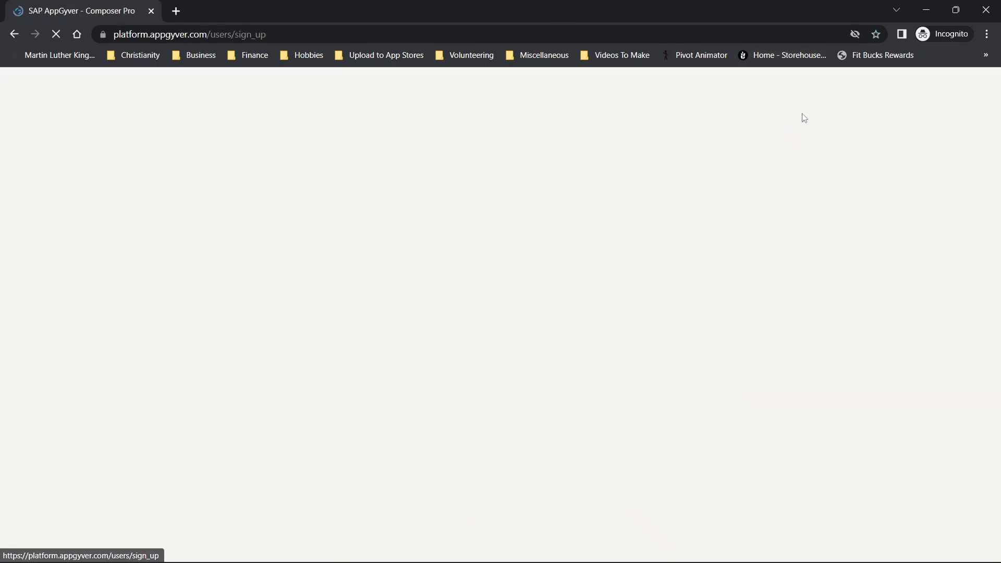
pyautogui.scroll(-5, 560, 487)
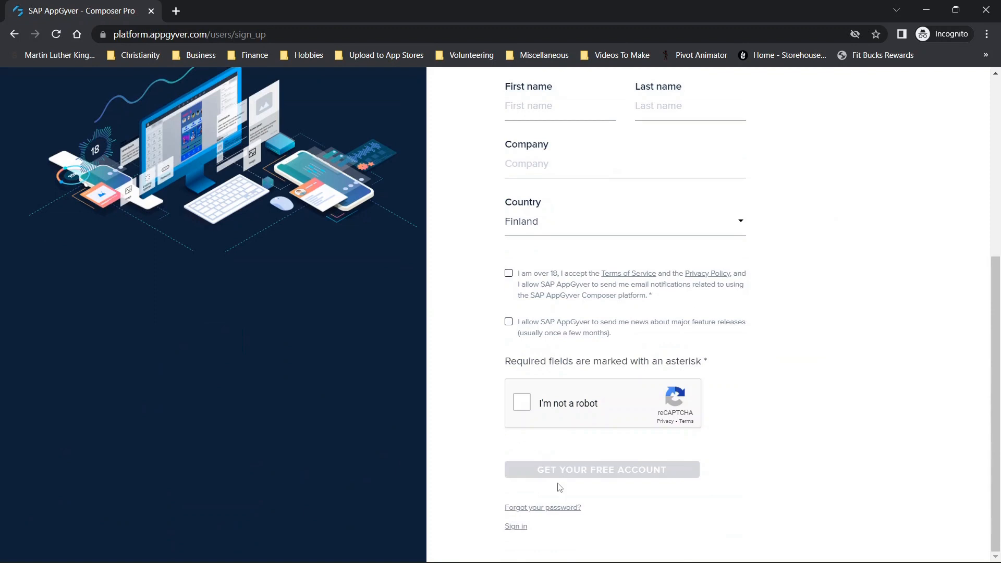
pyautogui.click(525, 528)
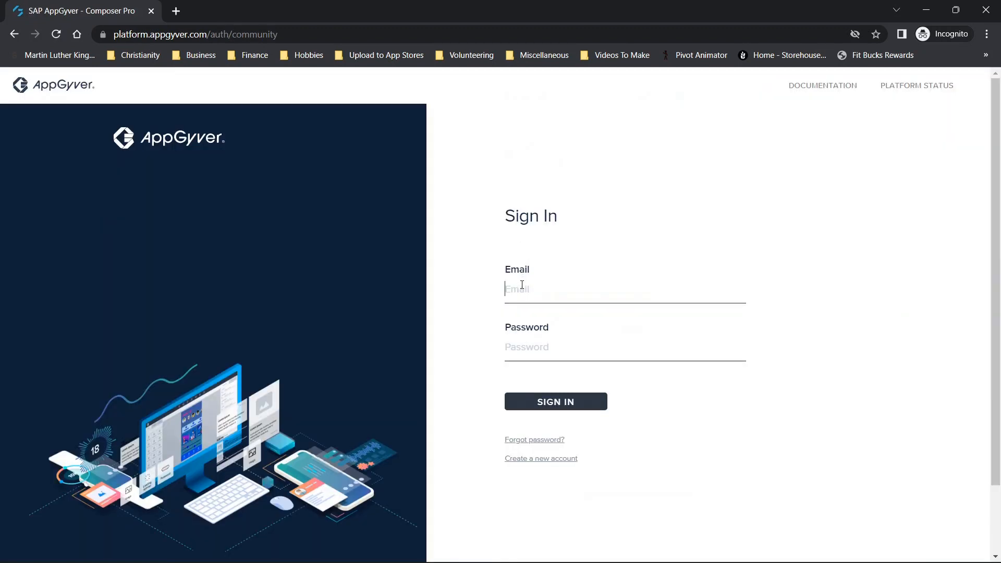
# - Sign in to AppGyver with the account e-mail and the account password
pyautogui.click(522, 285)
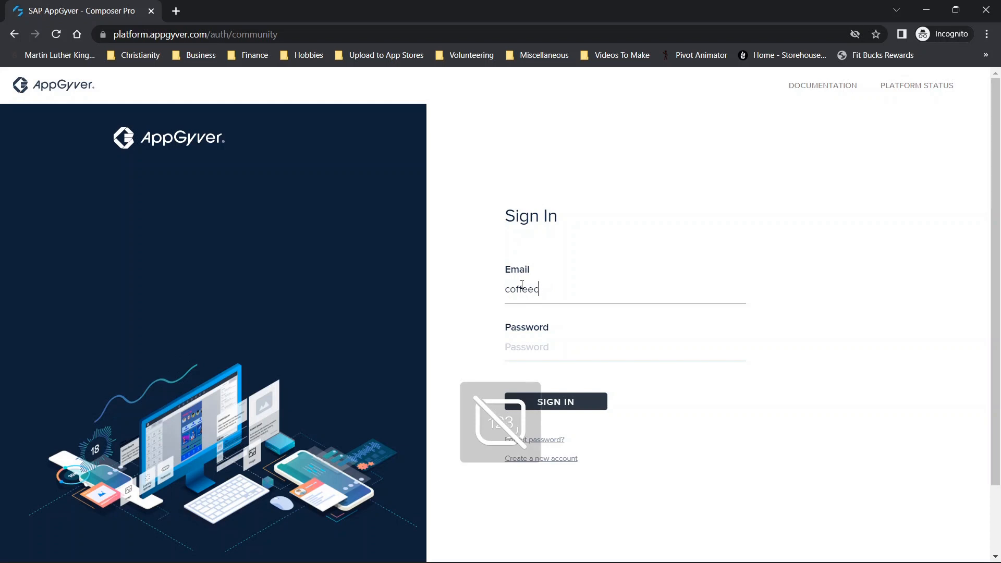
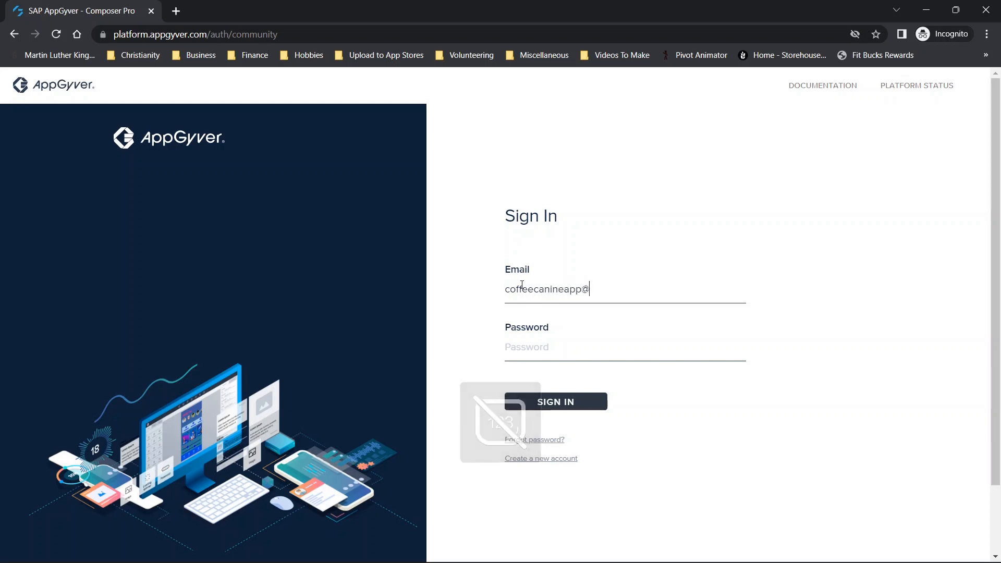
pyautogui.press('Tab')
pyautogui.write('••')
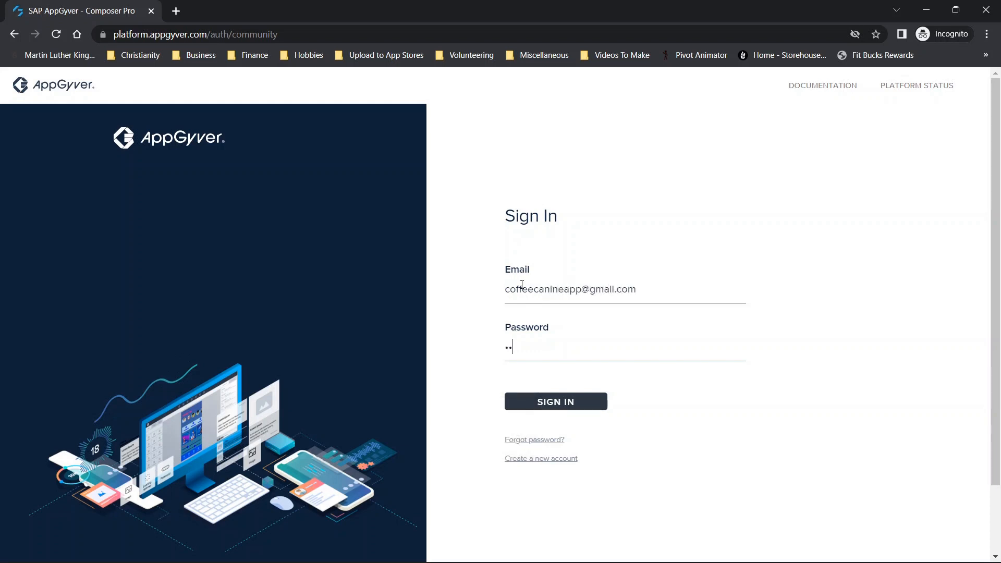
pyautogui.write('•')
pyautogui.press('Return')
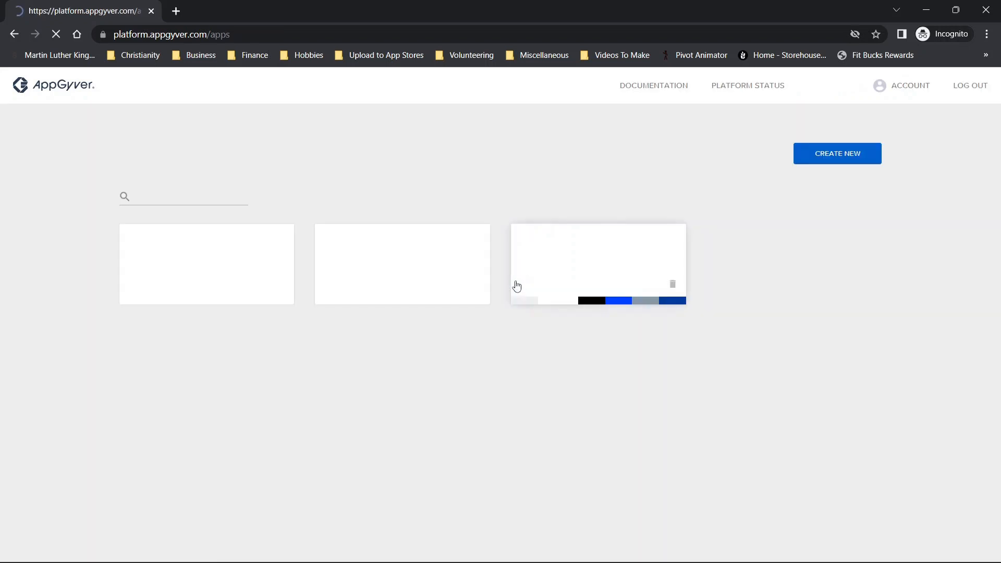
# - Open the Social 1 project and place its incognito window side by side with the Cloud Firestore window
pyautogui.moveTo(298, 5); pyautogui.dragTo(317, 65)
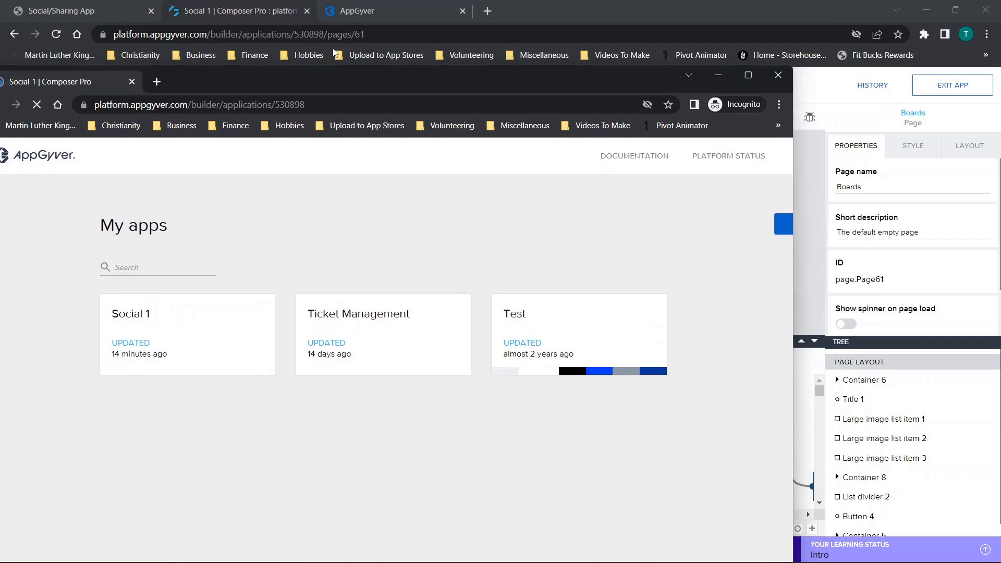
pyautogui.click(934, 7)
pyautogui.moveTo(541, 87); pyautogui.dragTo(2, 186)
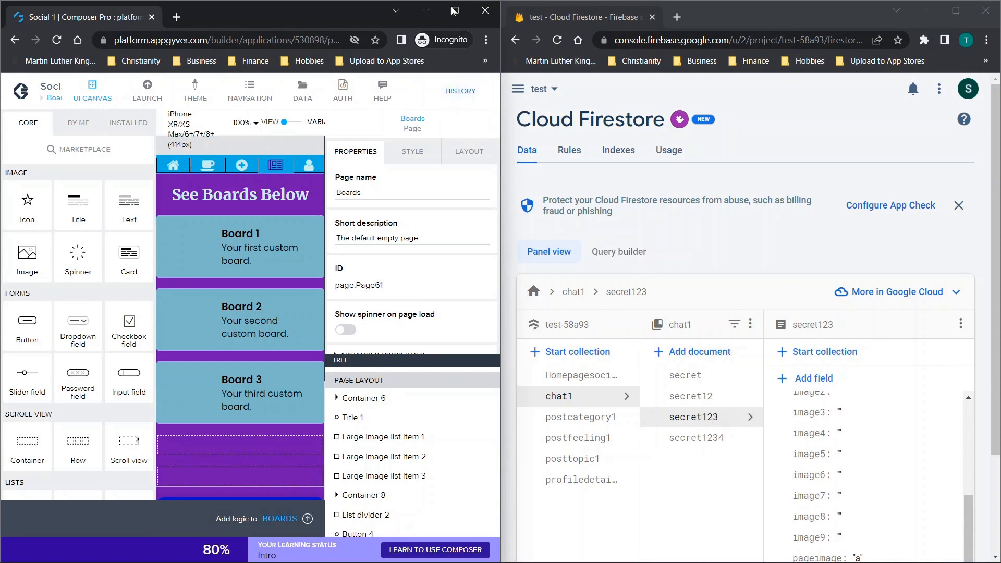
# - Maximize the Social 1 project window, launch the web preview and open the Social 1 app in it
pyautogui.click(456, 10)
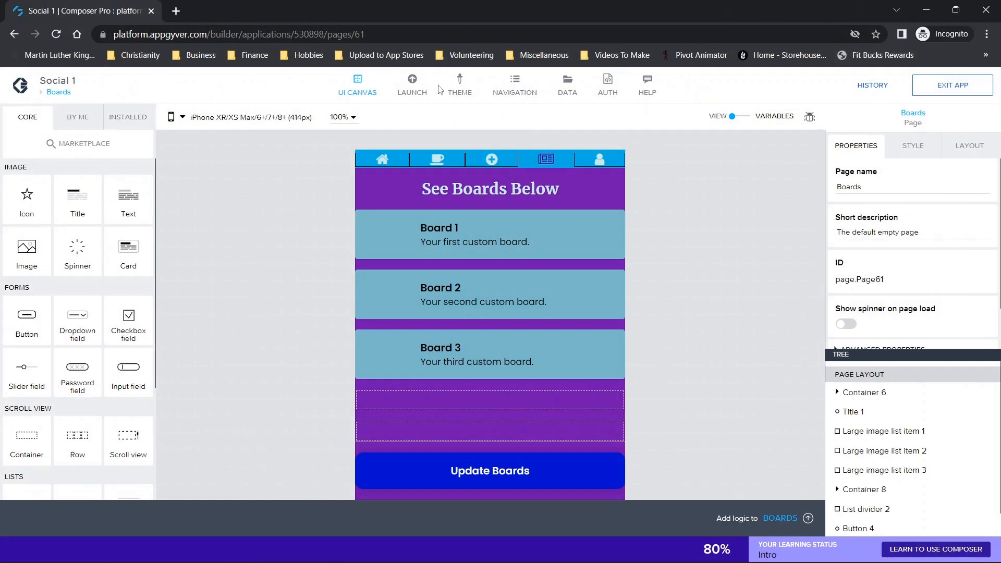
pyautogui.click(401, 97)
pyautogui.click(232, 190)
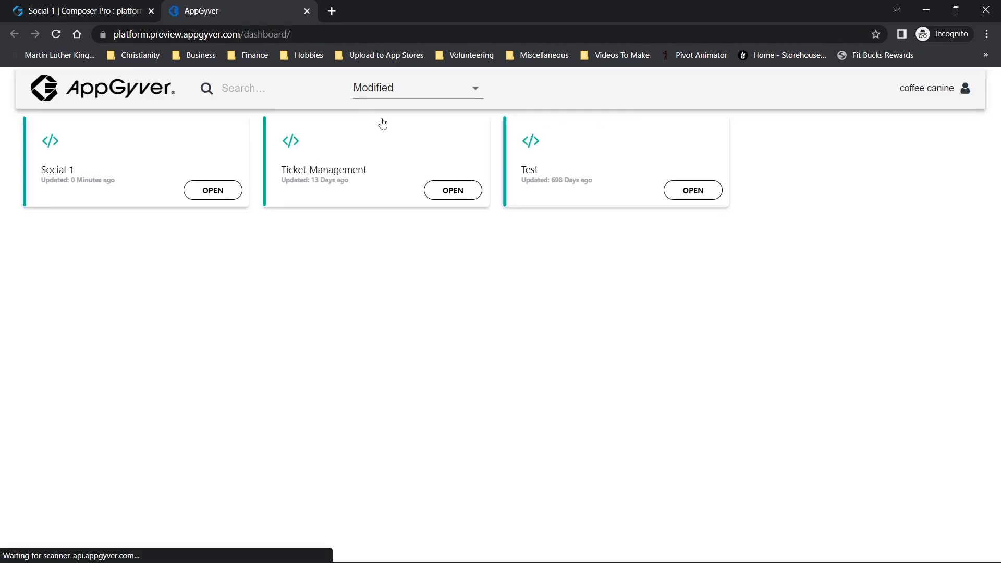
pyautogui.click(215, 199)
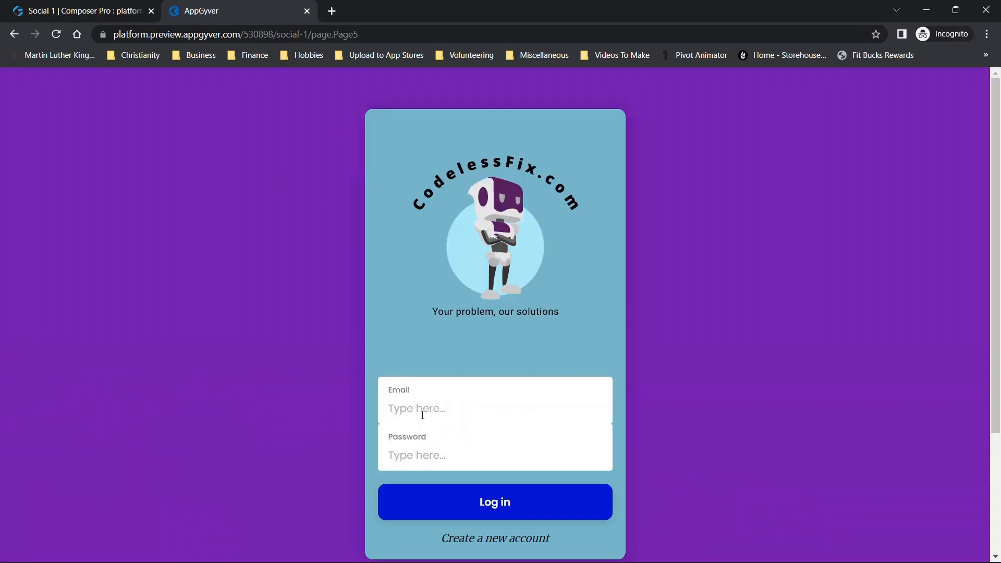
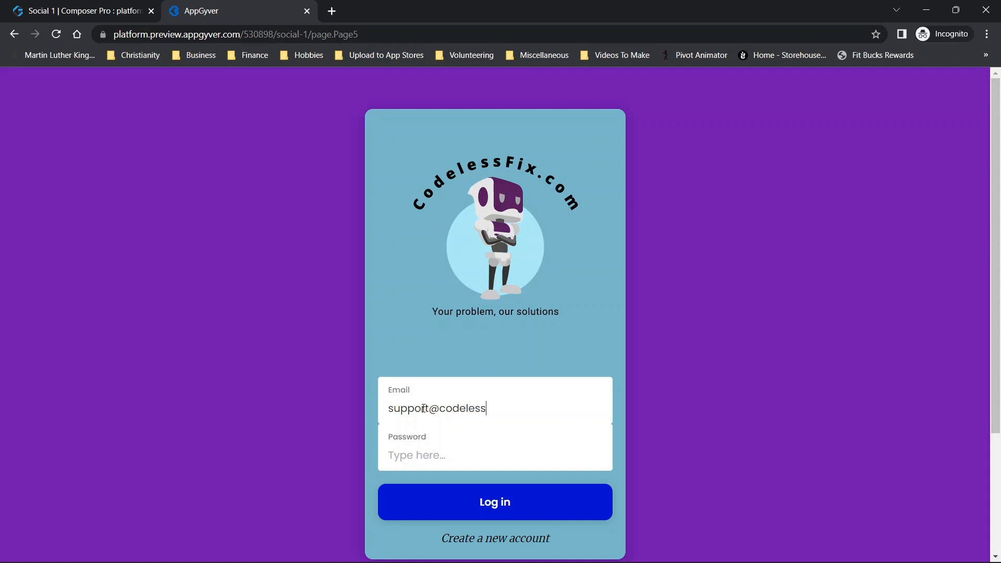
# - Log in to the Social 1 app preview with the user's e-mail and the account password
pyautogui.write('••')
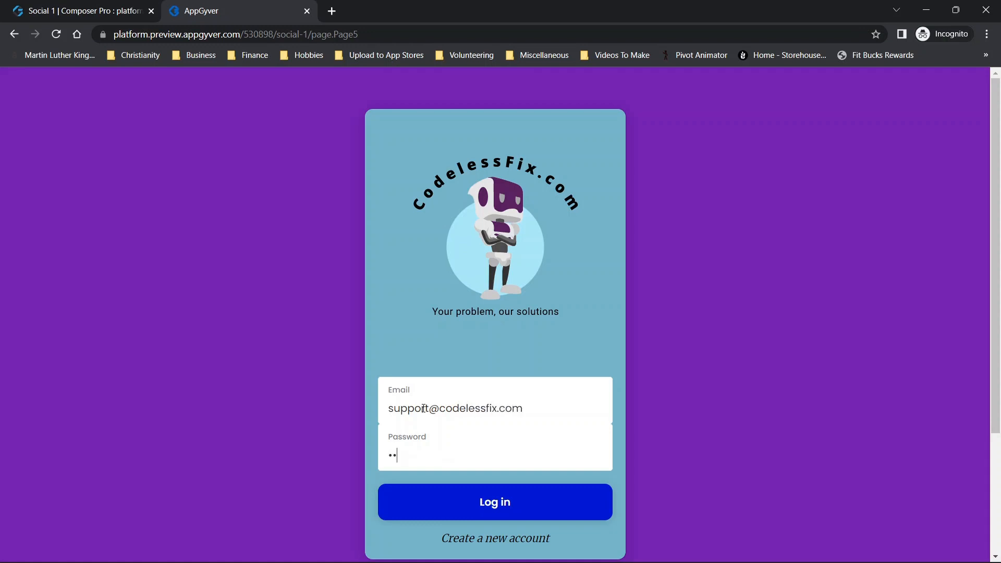
pyautogui.click(608, 490)
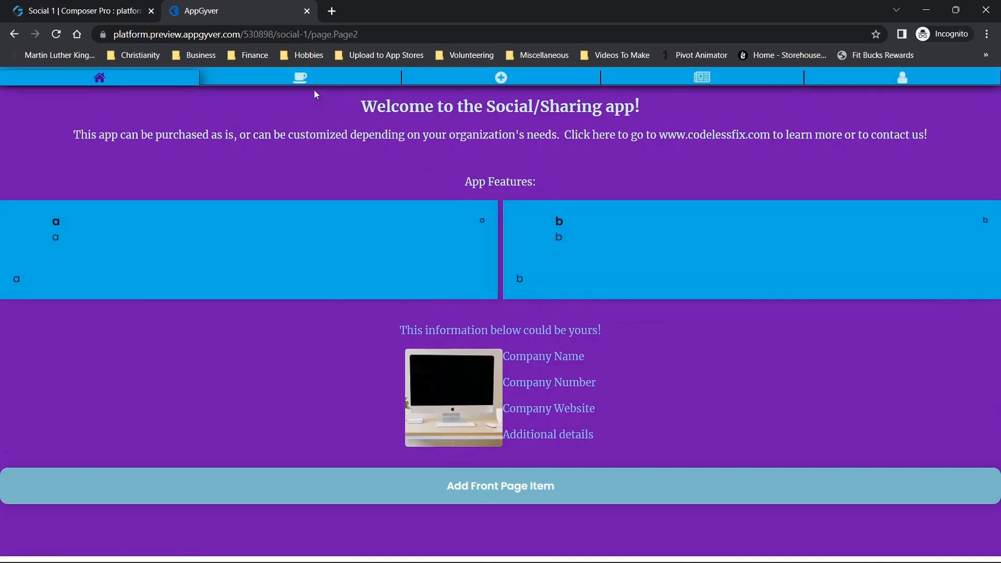
# - Go to the app's Boards page and place its window side by side with the Cloud Firestore window
pyautogui.click(306, 78)
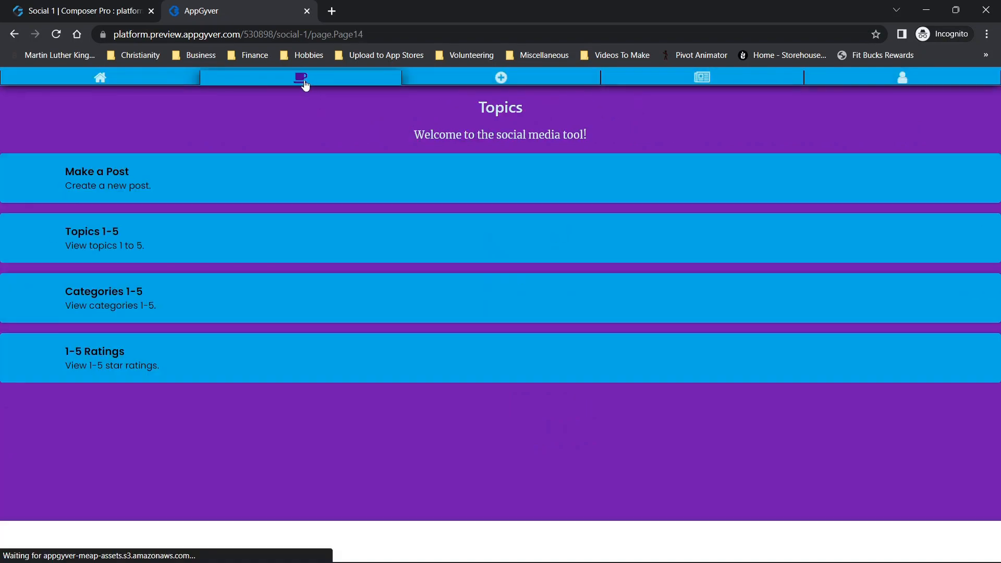
pyautogui.click(737, 84)
pyautogui.moveTo(640, 4); pyautogui.dragTo(0, 180)
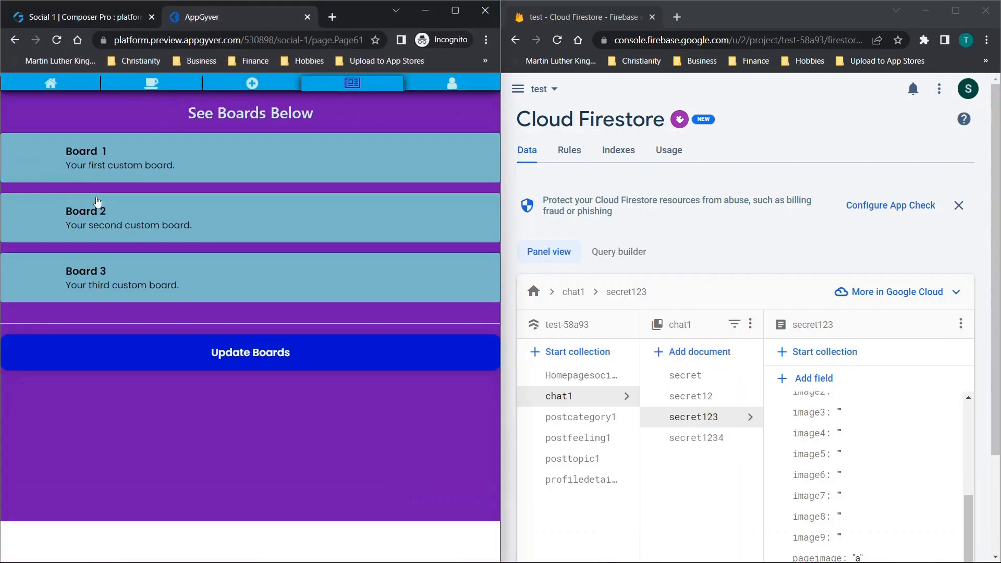
# - Look through Board 1's comments and posting form, and the Update Boards fields on the Boards page
pyautogui.click(174, 153)
pyautogui.scroll(-15, 262, 225)
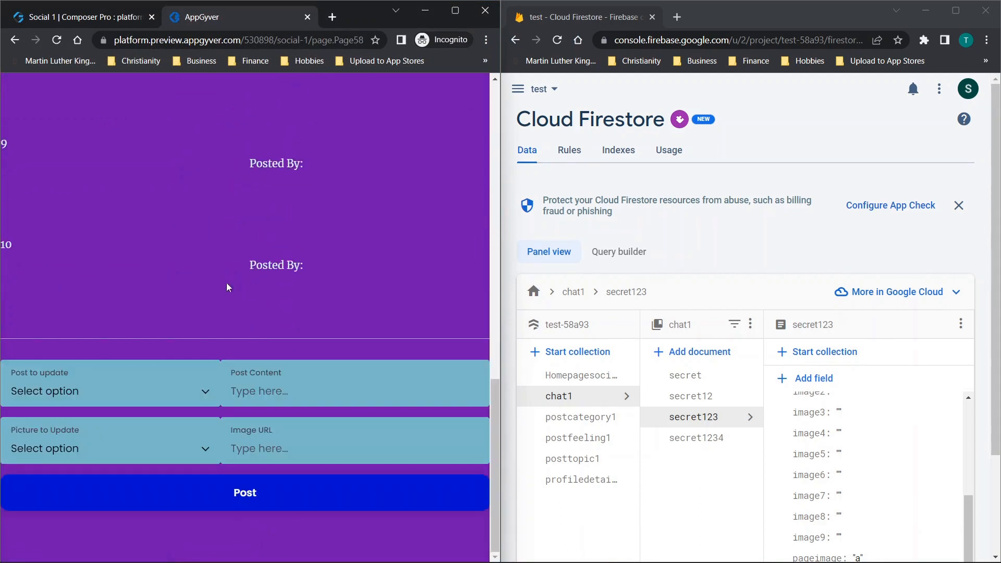
pyautogui.scroll(7, 245, 252)
pyautogui.click(15, 40)
pyautogui.click(259, 359)
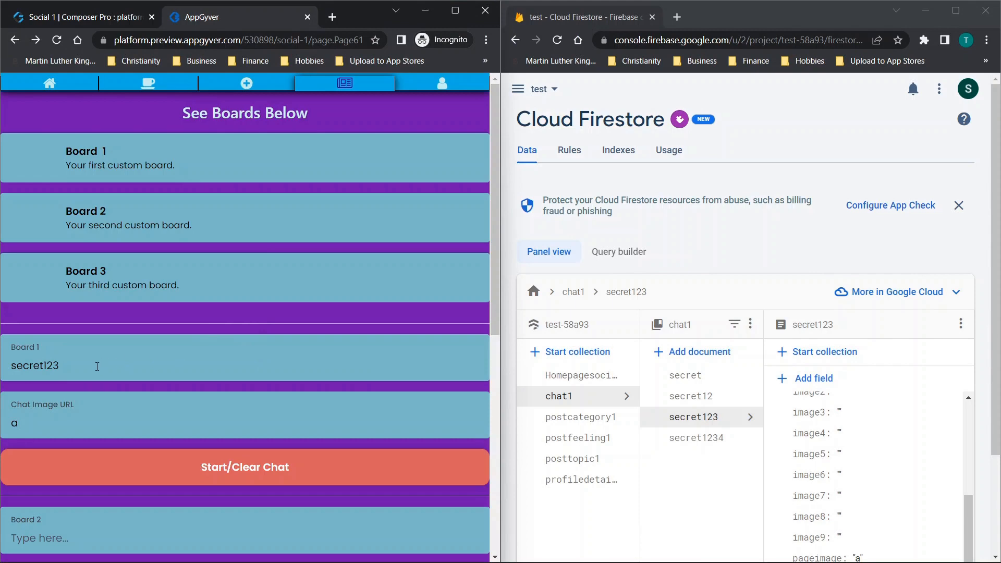
pyautogui.scroll(-8, 97, 366)
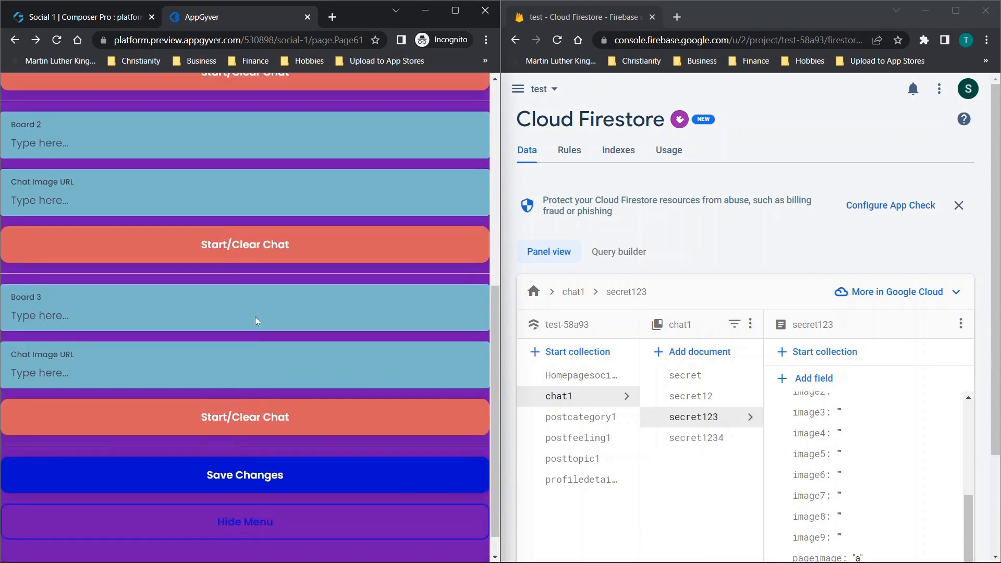
pyautogui.scroll(8, 255, 317)
# - On Board 1, submit post 1 with content xzczxcv and picture 1 with image URL cxvcxv
pyautogui.click(152, 170)
pyautogui.scroll(-15, 236, 250)
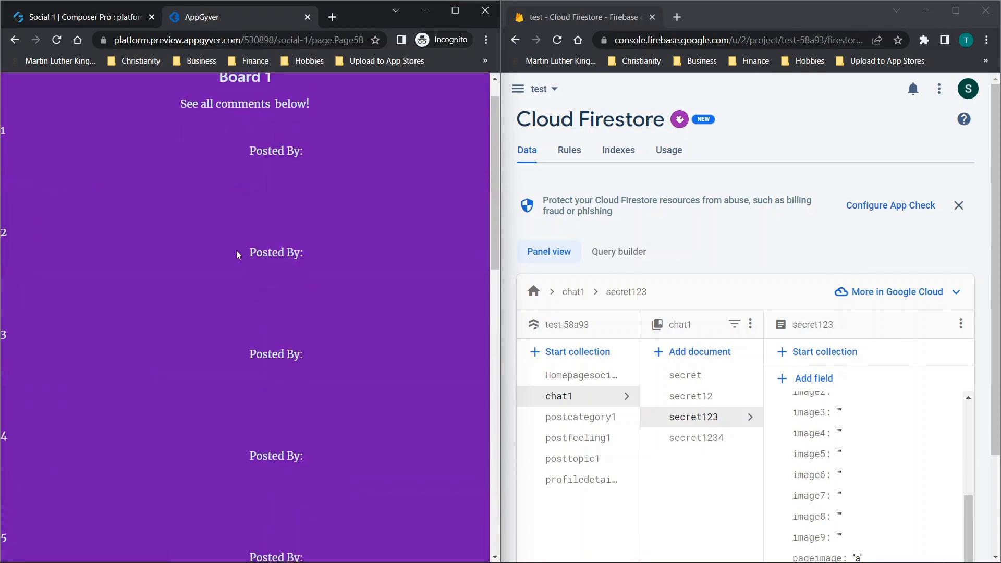
pyautogui.click(121, 393)
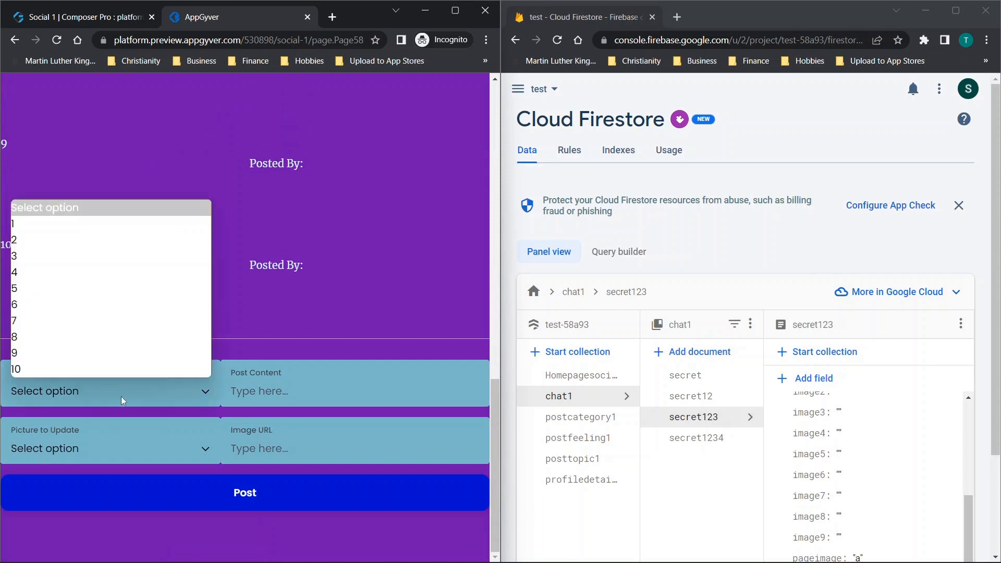
pyautogui.click(42, 230)
pyautogui.click(315, 396)
pyautogui.write('xzczxcv')
pyautogui.click(88, 445)
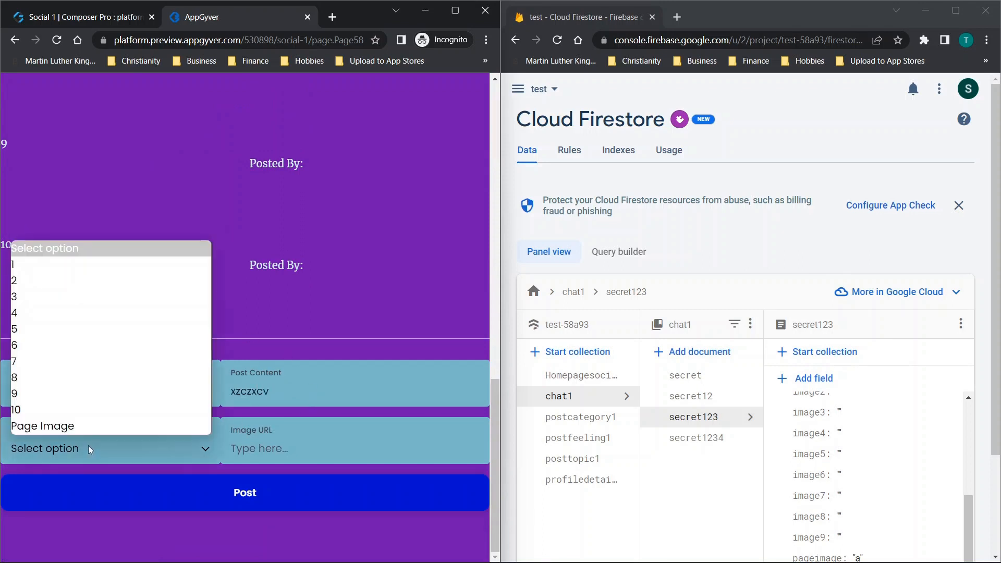
pyautogui.click(64, 277)
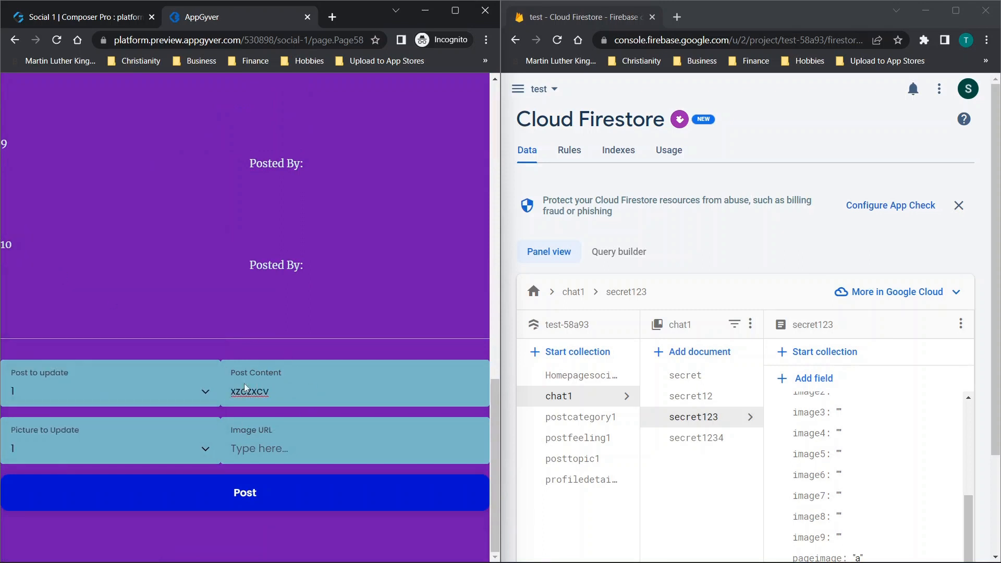
pyautogui.click(257, 491)
# - Check the chat and image fields of the secret123 document in Firestore and the comments displayed on Board 1
pyautogui.scroll(-3, 864, 440)
pyautogui.scroll(10, 865, 440)
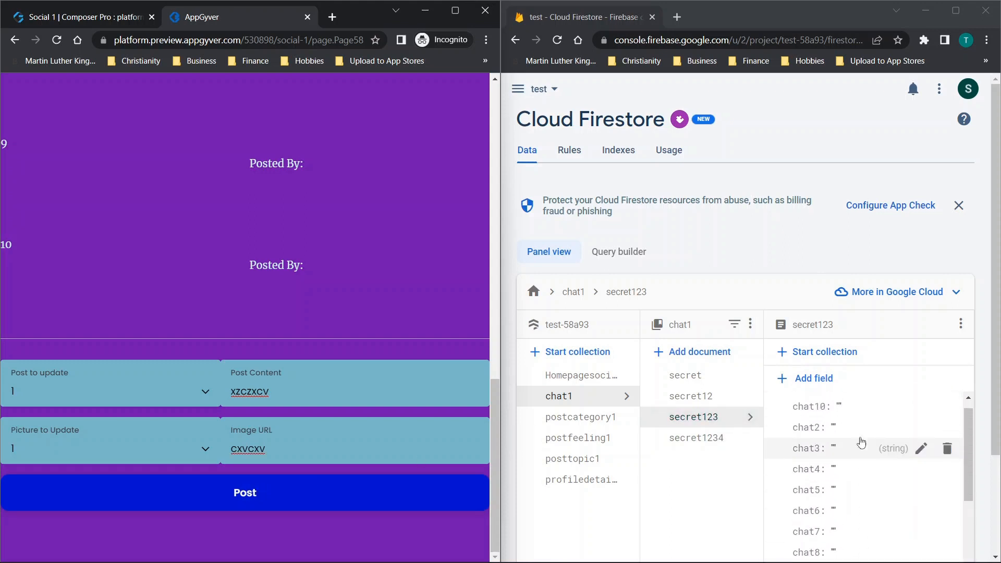
pyautogui.scroll(-5, 861, 442)
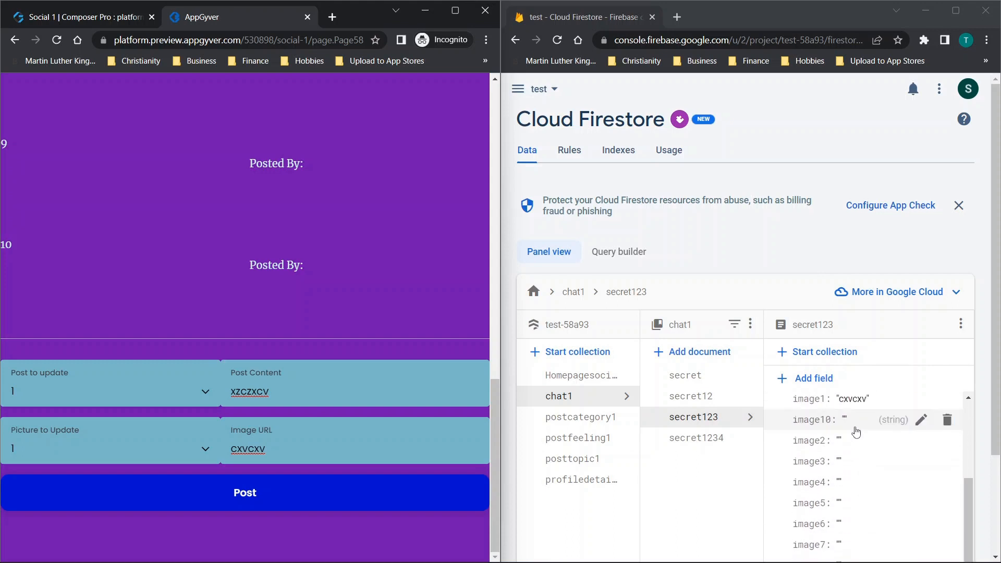
pyautogui.scroll(15, 275, 268)
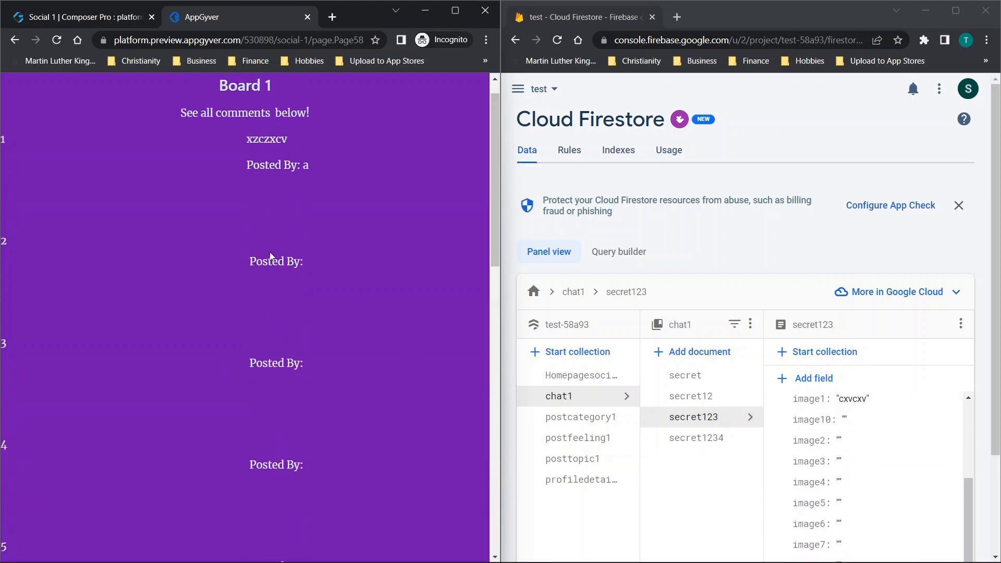
pyautogui.scroll(1, 261, 234)
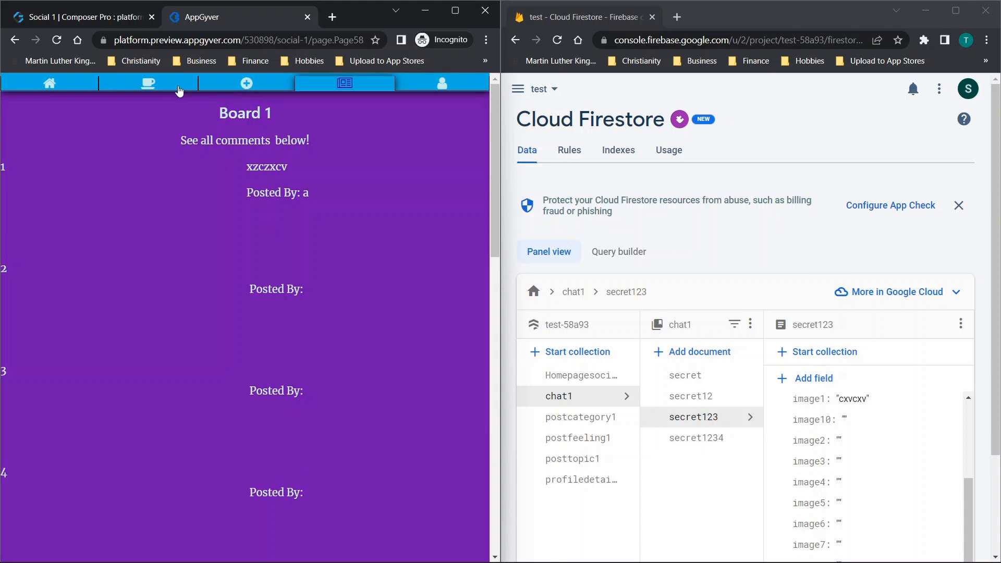
# - On Board 1, submit post 10 with content xzczxcvdsfsdf and picture 10 with image URL cxvcxvfdsf, and check the secret123 document's fields in Firestore
pyautogui.scroll(-15, 294, 261)
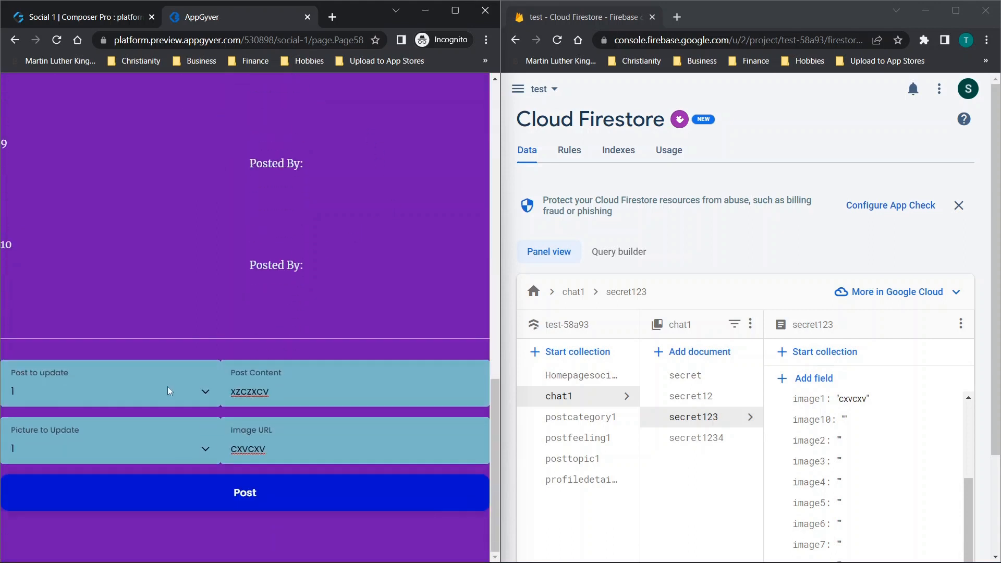
pyautogui.click(51, 396)
pyautogui.click(34, 369)
pyautogui.click(67, 446)
pyautogui.click(37, 410)
pyautogui.write('fdsf')
pyautogui.click(292, 394)
pyautogui.write('dsfsdf')
pyautogui.click(262, 494)
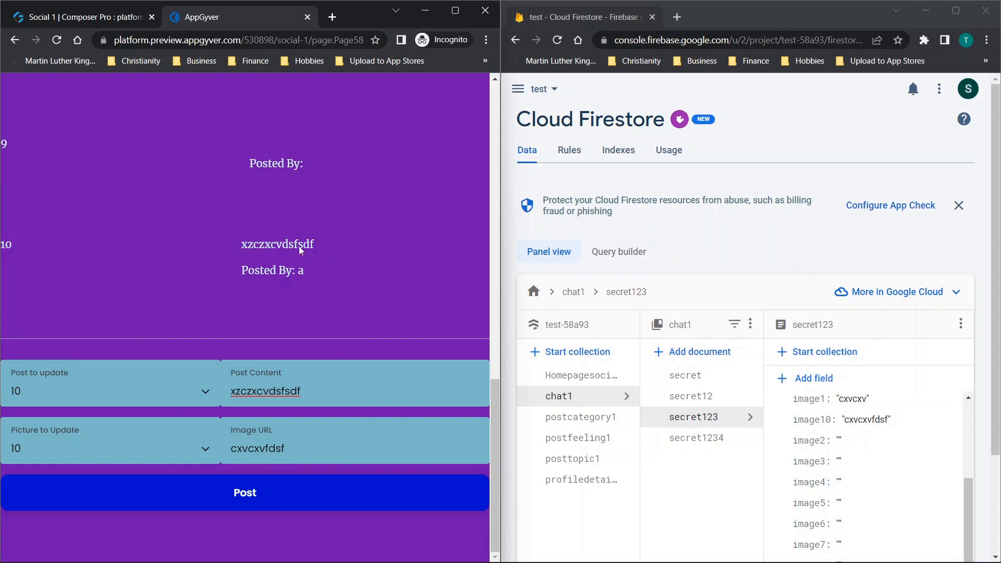
pyautogui.scroll(-10, 886, 417)
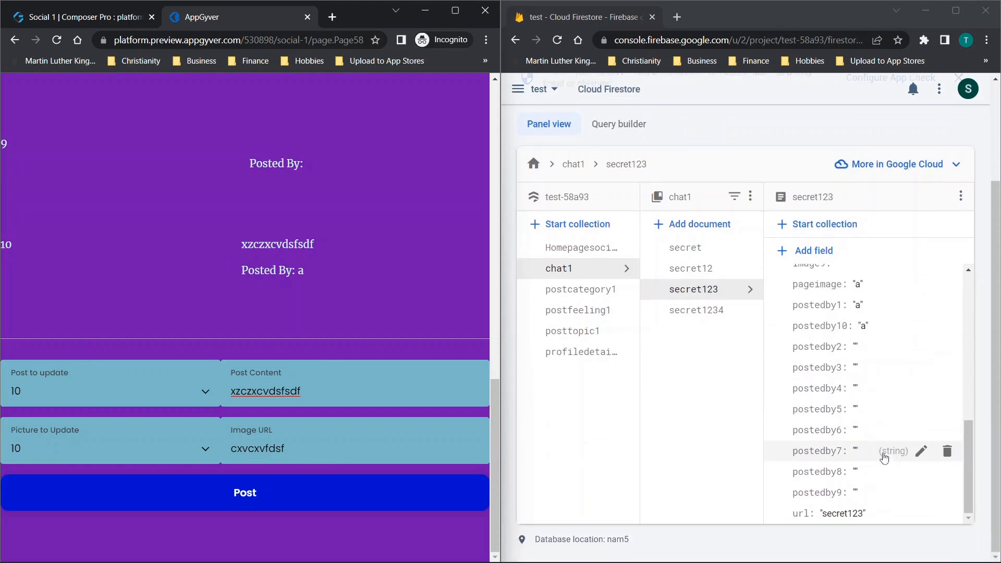
pyautogui.scroll(8, 384, 235)
# - Maximize the preview window, return to the Boards page and show the Update Boards fields
pyautogui.click(455, 10)
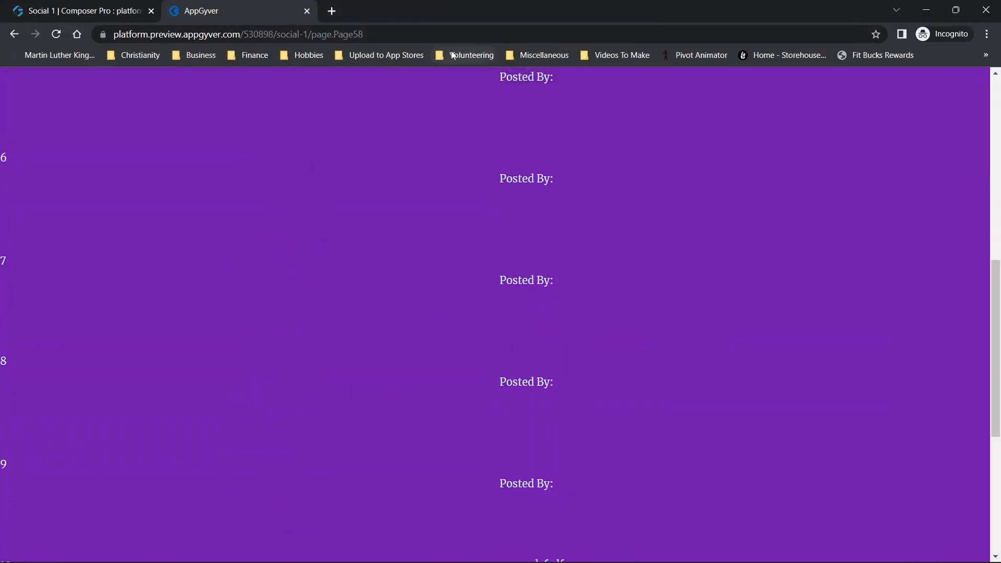
pyautogui.scroll(3, 447, 157)
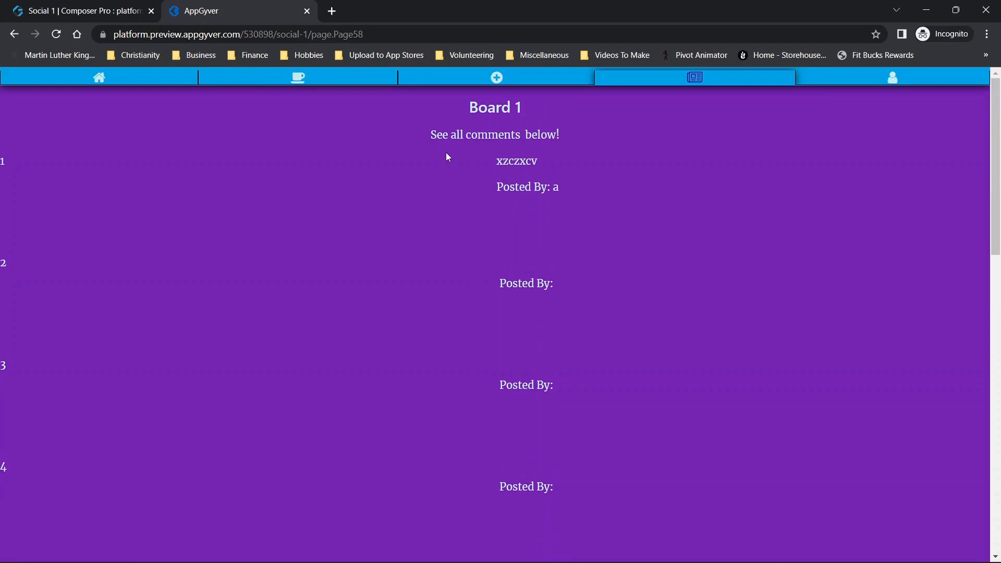
pyautogui.click(569, 81)
pyautogui.click(641, 84)
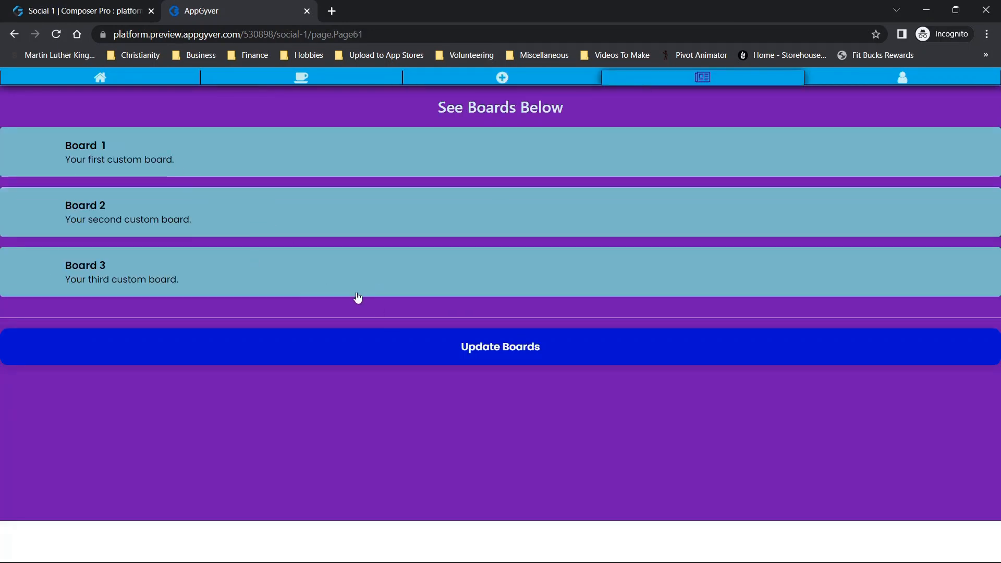
pyautogui.click(444, 348)
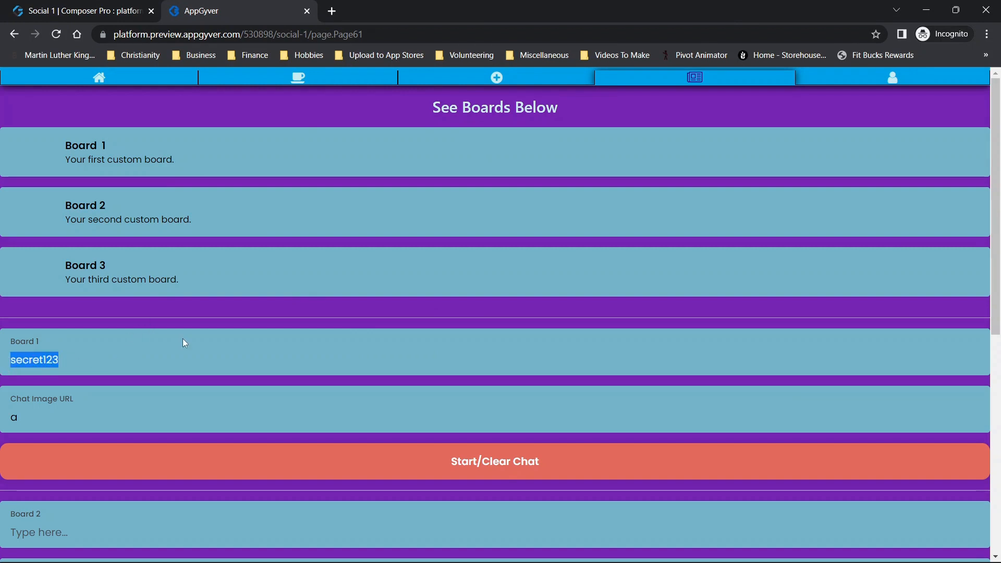
pyautogui.scroll(-2, 183, 340)
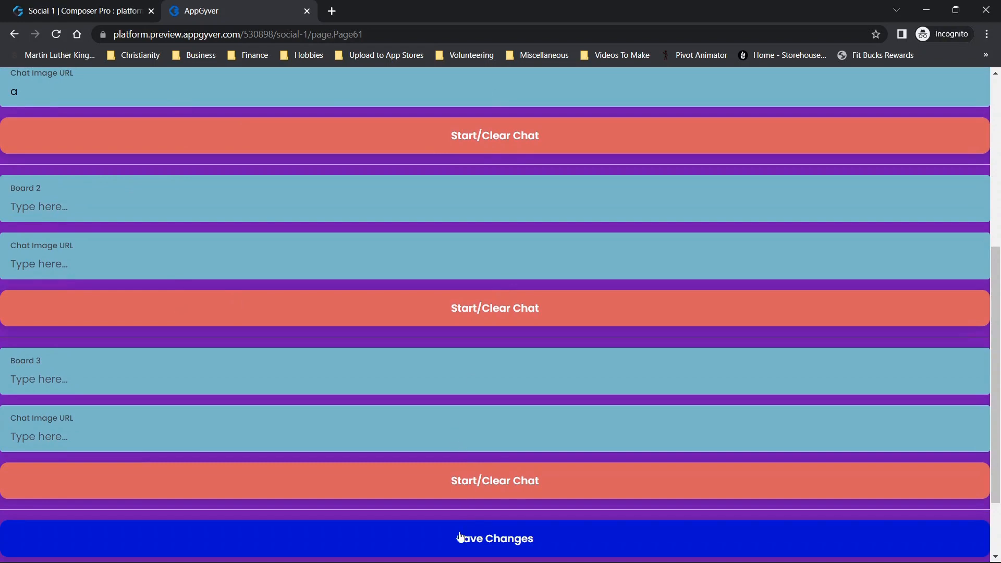
pyautogui.scroll(6, 374, 236)
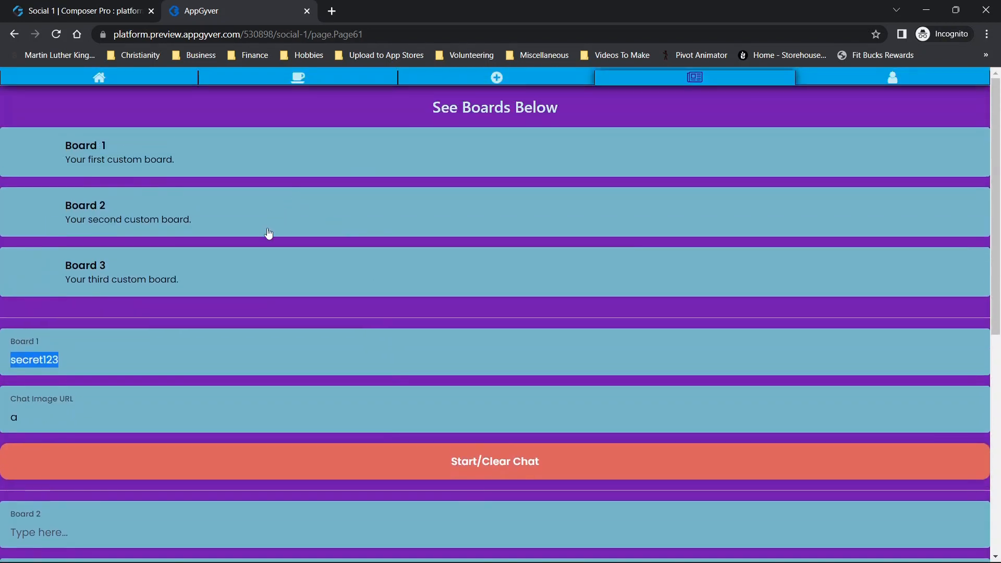
pyautogui.moveTo(509, 5); pyautogui.dragTo(1, 139)
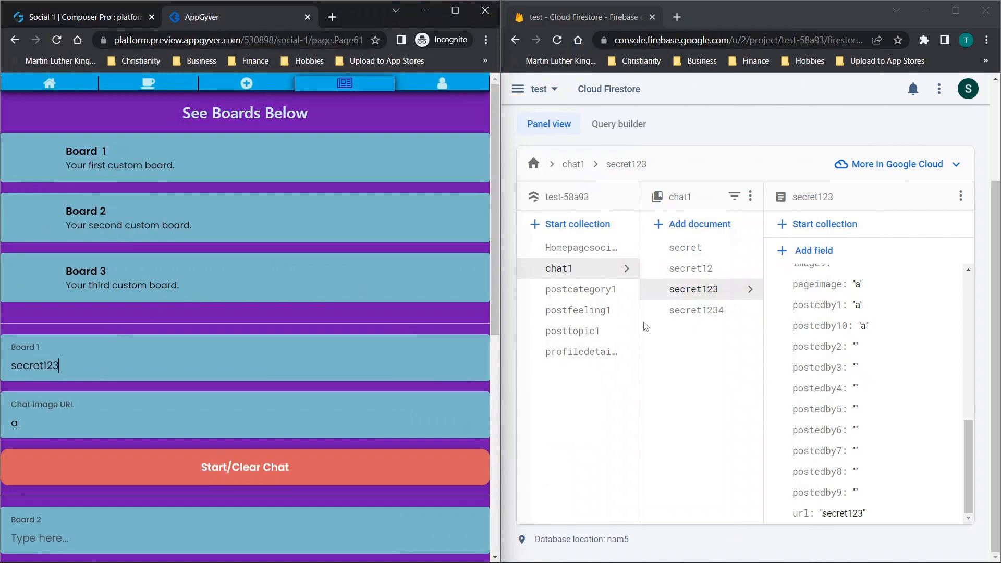
pyautogui.click(695, 312)
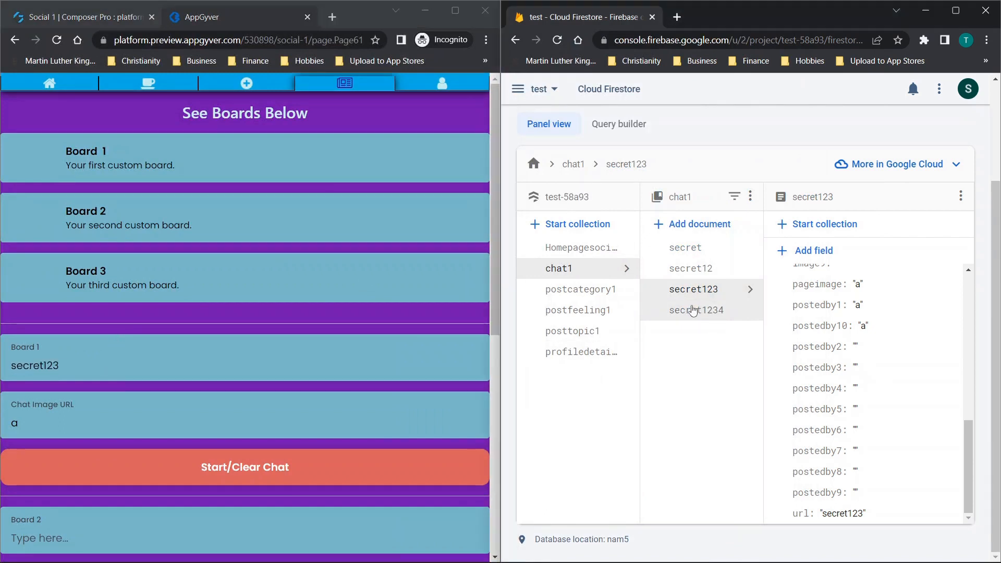
pyautogui.click(75, 359)
pyautogui.scroll(-8, 79, 355)
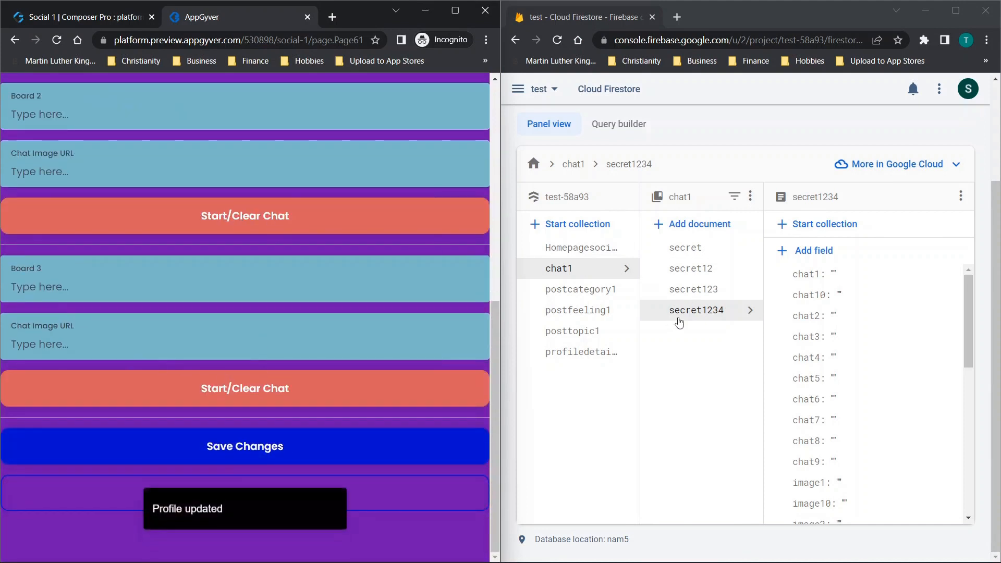
pyautogui.scroll(8, 112, 276)
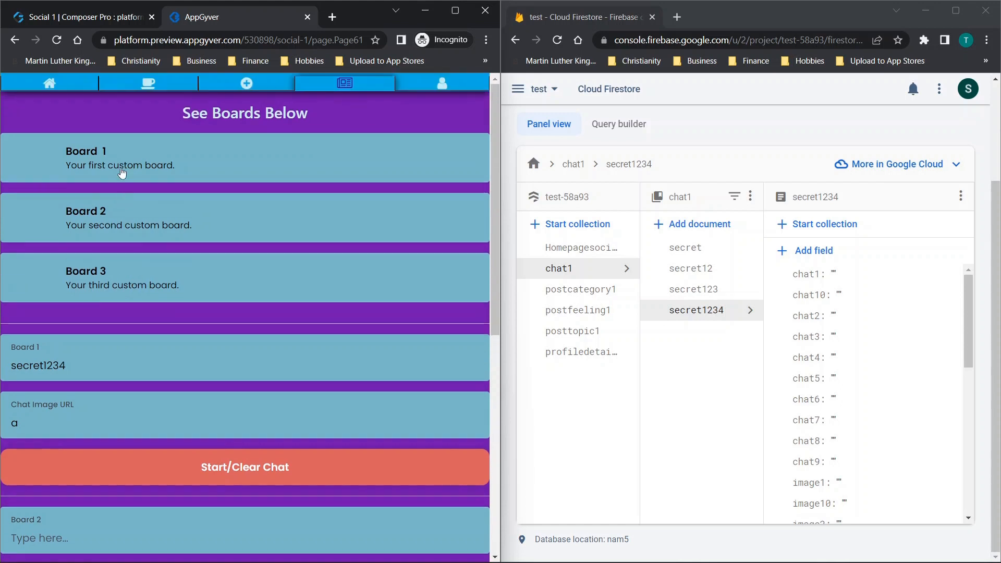
pyautogui.click(247, 83)
pyautogui.click(345, 83)
pyautogui.click(102, 176)
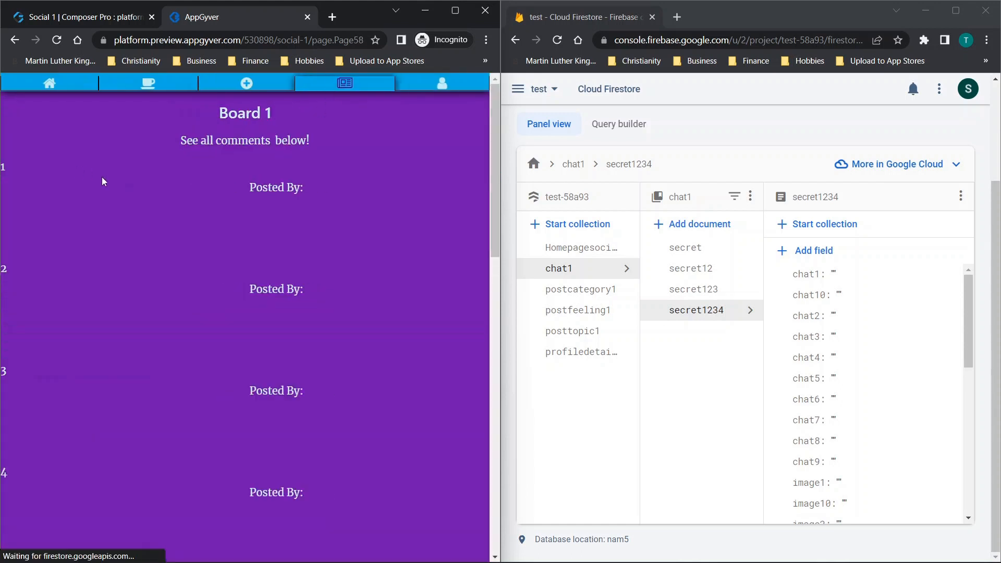
# - On Board 1, submit post 10 with content fdsfsdf and picture 10 with image URL dsfdsfds, and check the secret1234 document's fields in Firestore
pyautogui.scroll(-15, 124, 202)
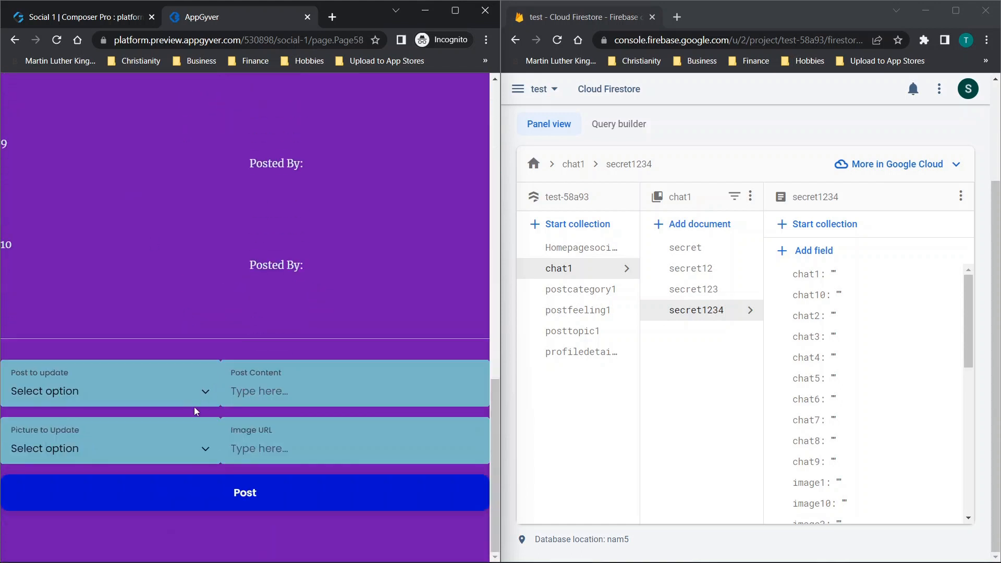
pyautogui.write('fdsfsdf')
pyautogui.click(130, 385)
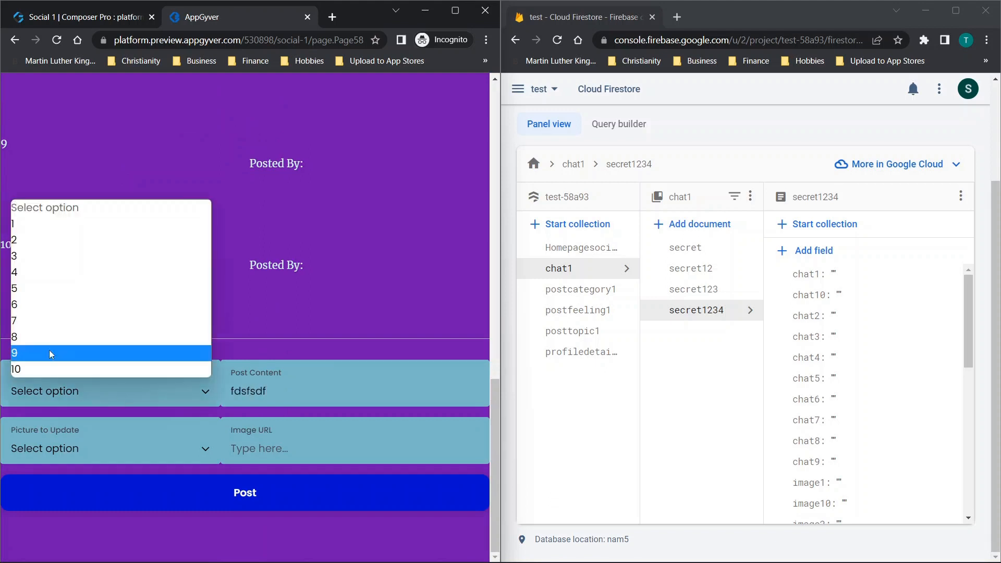
pyautogui.click(86, 371)
pyautogui.write('dsfdsfds')
pyautogui.click(69, 431)
pyautogui.click(69, 431)
pyautogui.click(246, 490)
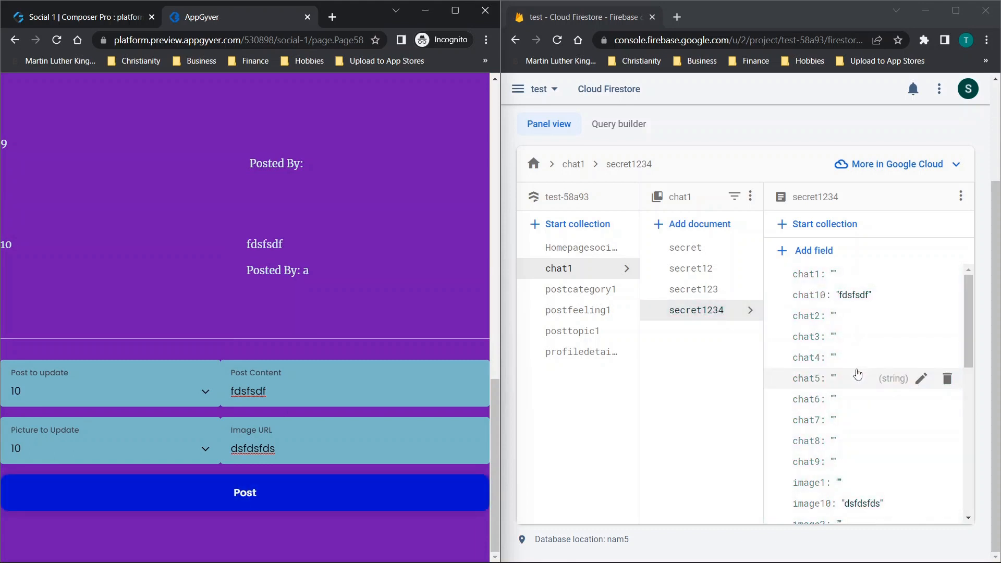
pyautogui.scroll(-3, 858, 374)
pyautogui.scroll(4, 276, 250)
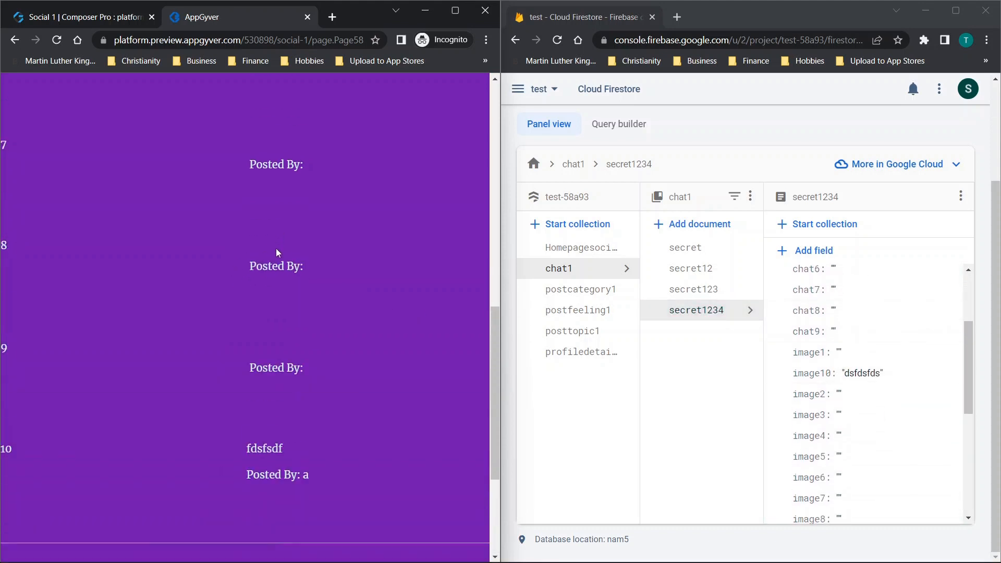
pyautogui.scroll(10, 276, 249)
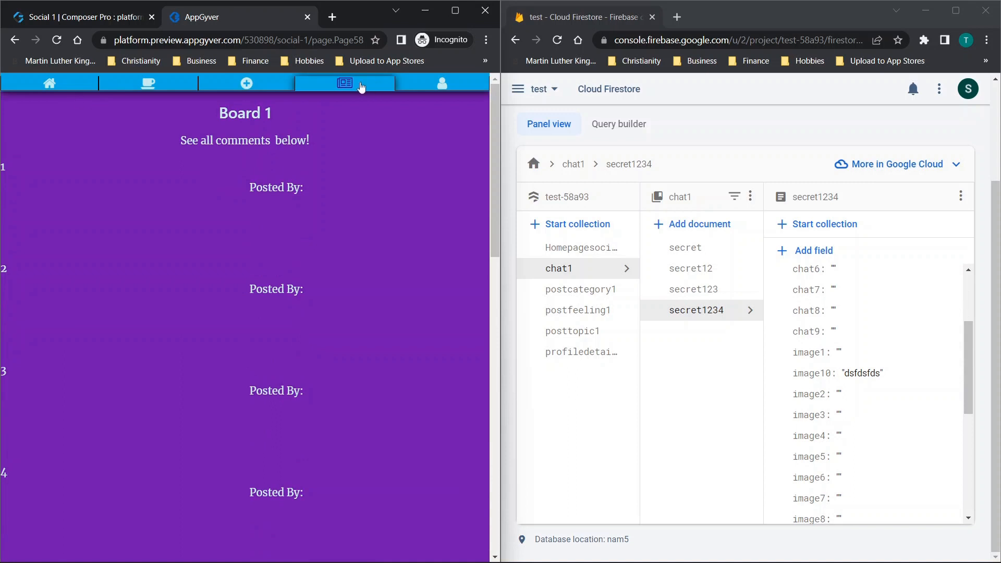
pyautogui.click(361, 86)
pyautogui.click(228, 352)
pyautogui.click(121, 365)
pyautogui.press('BackSpace')
pyautogui.scroll(-8, 172, 365)
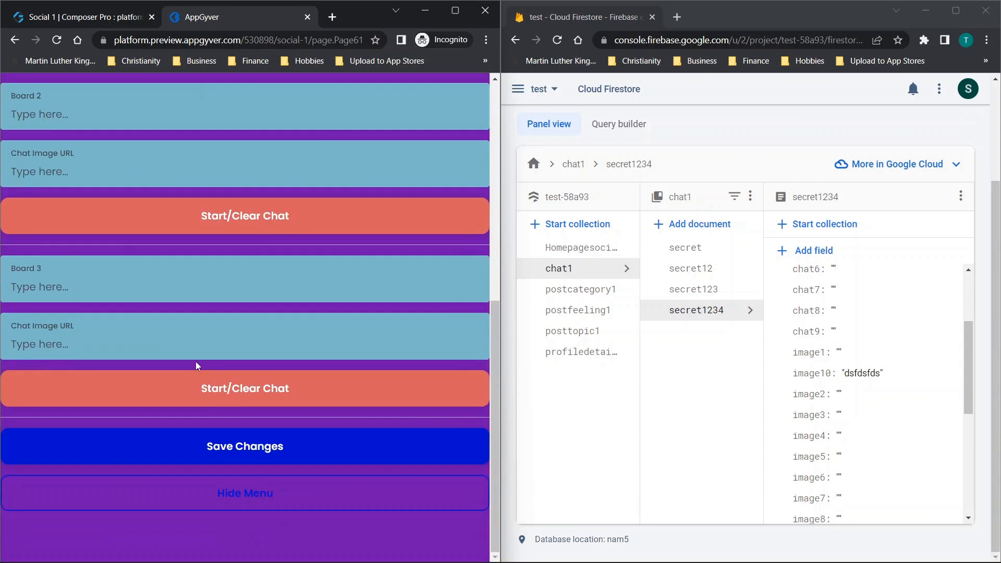
pyautogui.click(245, 446)
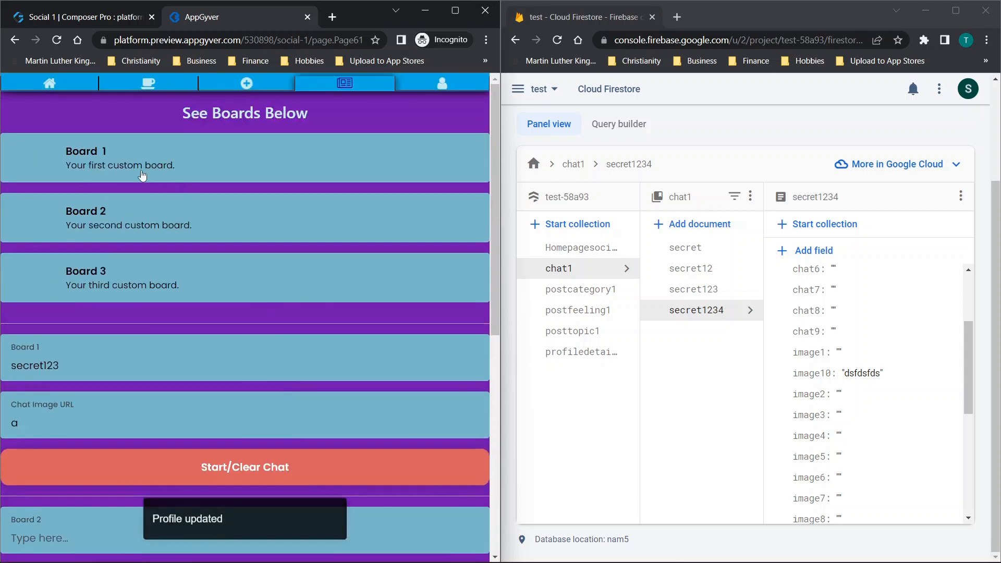
# - Open Board 1 and review its comments from post 1 through post 10
pyautogui.click(142, 172)
pyautogui.scroll(-5, 315, 208)
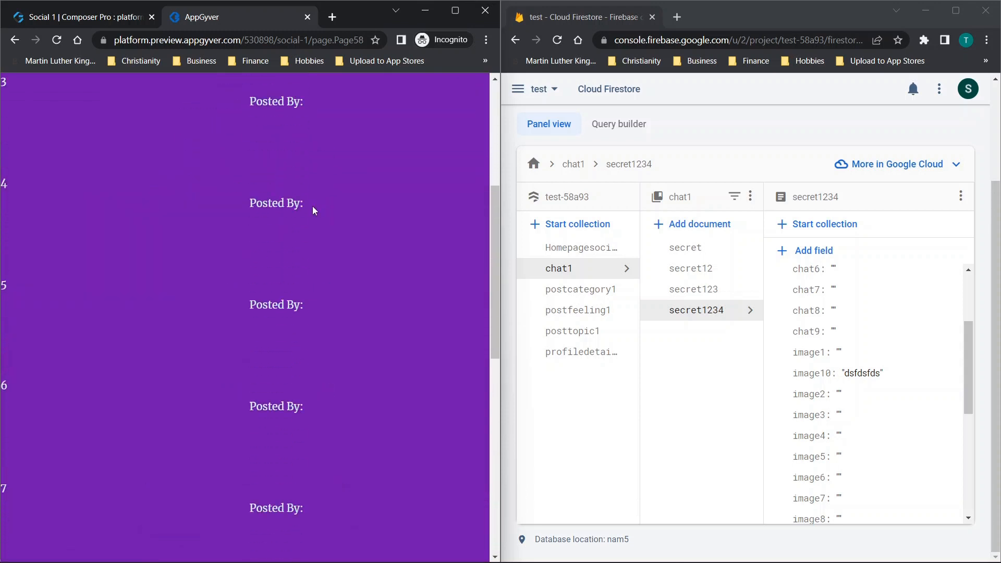
pyautogui.scroll(-10, 313, 211)
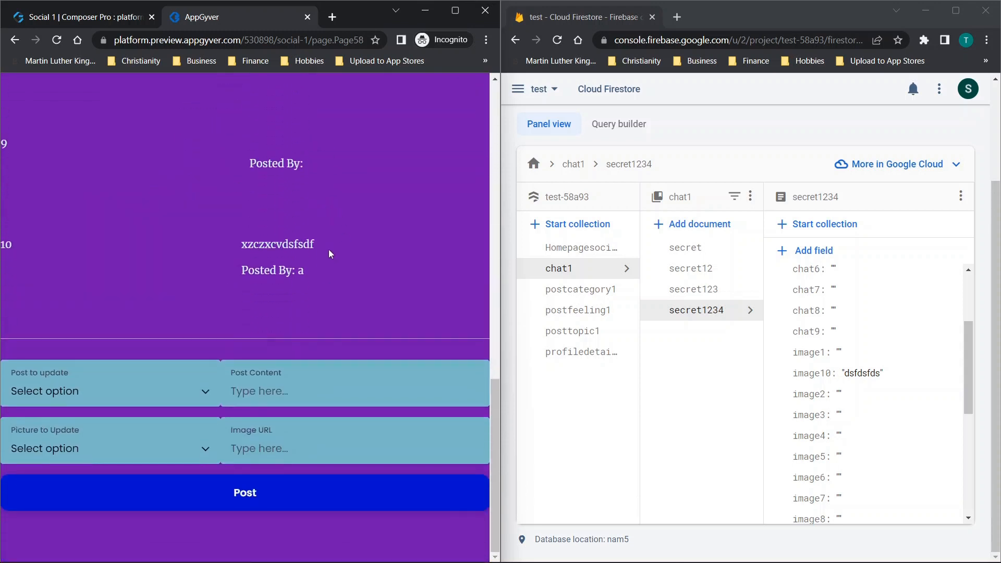
pyautogui.scroll(15, 328, 249)
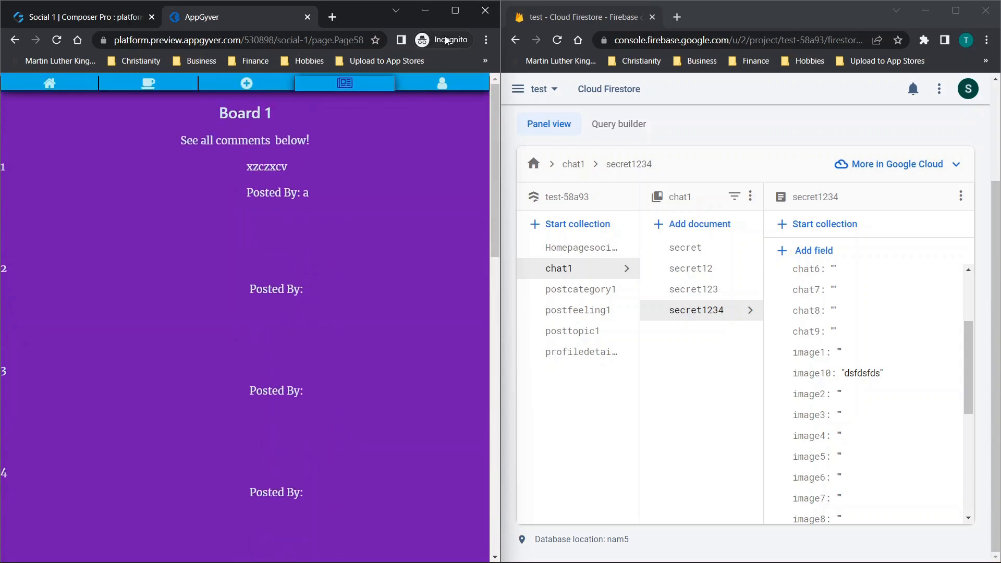
# - Maximize the preview window and open the My Profile page
pyautogui.click(455, 11)
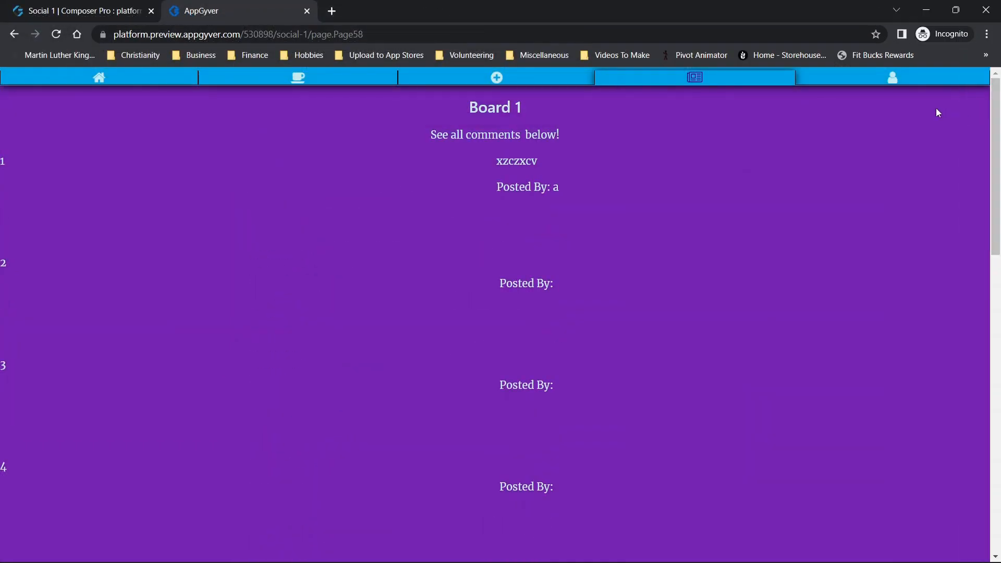
pyautogui.click(895, 80)
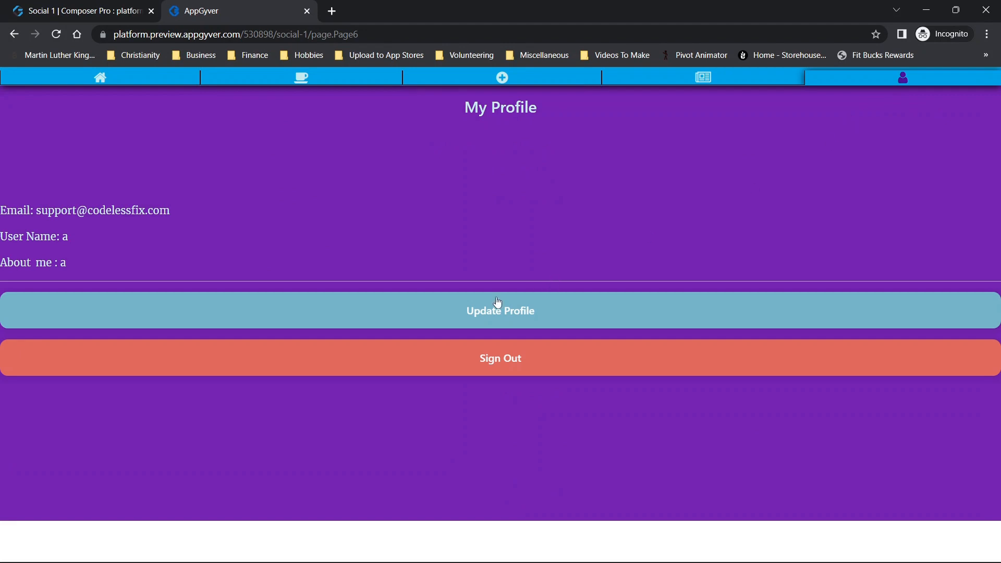
# - Switch to the Firebase console, view the test project's settings and open its Firestore Database
pyautogui.hotkey('alt', 'Tab')
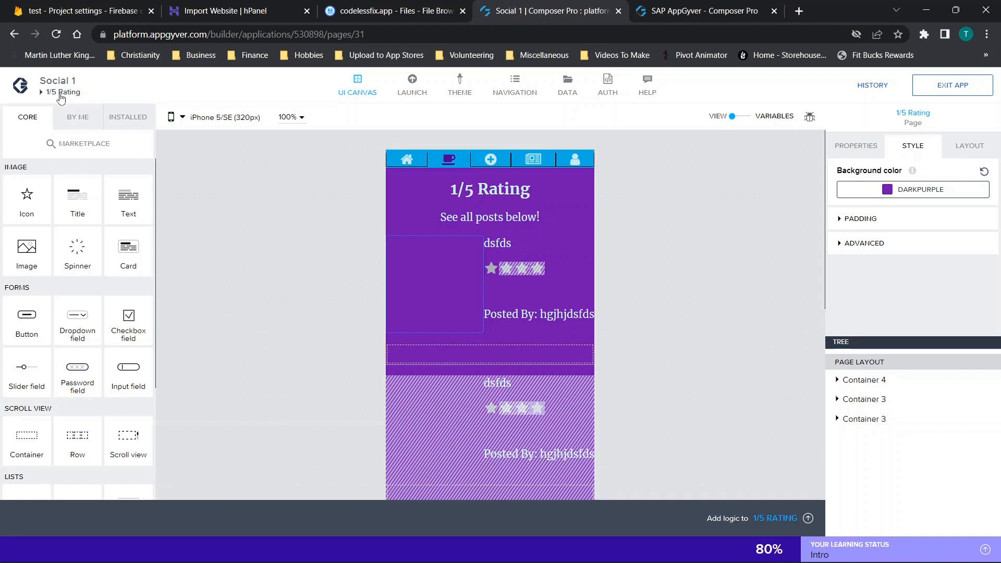
pyautogui.click(67, 12)
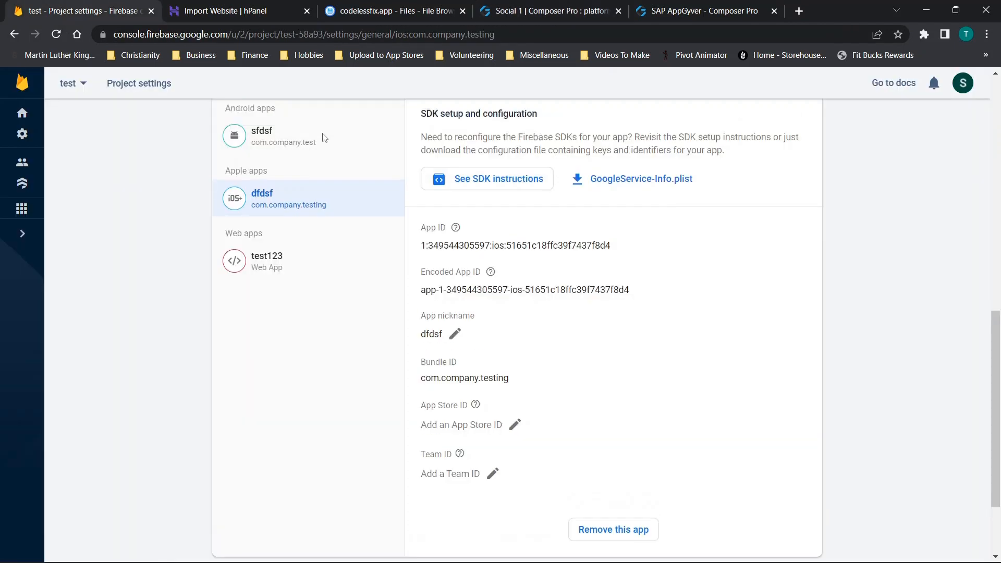
pyautogui.scroll(10, 322, 137)
pyautogui.click(22, 134)
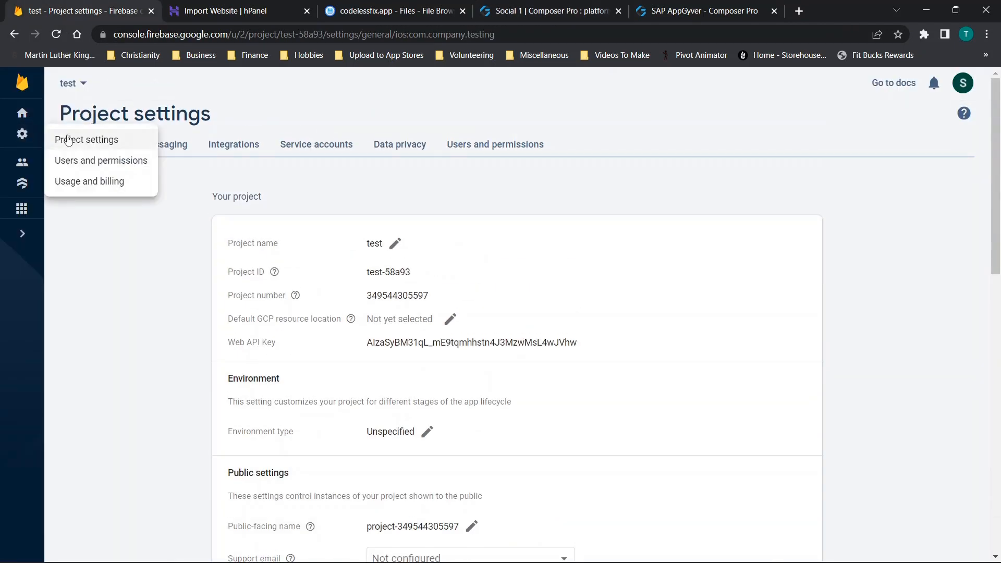
pyautogui.click(68, 140)
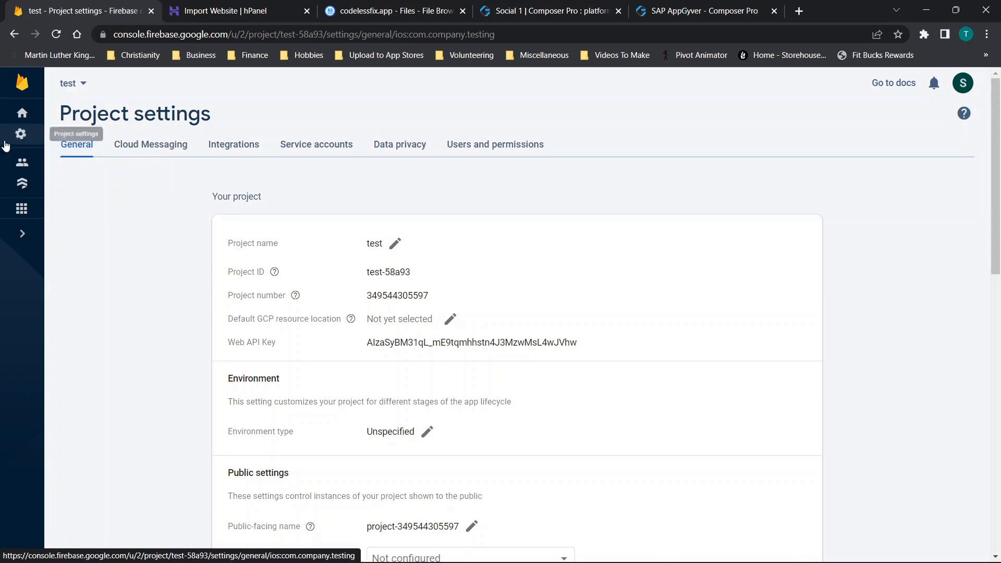
pyautogui.click(23, 182)
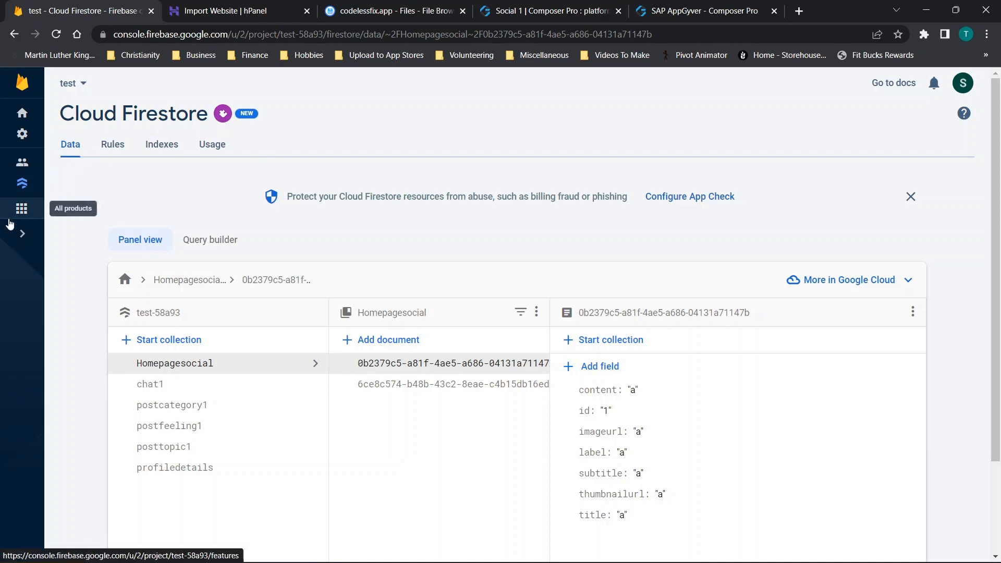
# - Expand the Firebase project navigation and show the billing plans available as an upgrade
pyautogui.click(16, 232)
pyautogui.scroll(-1, 41, 224)
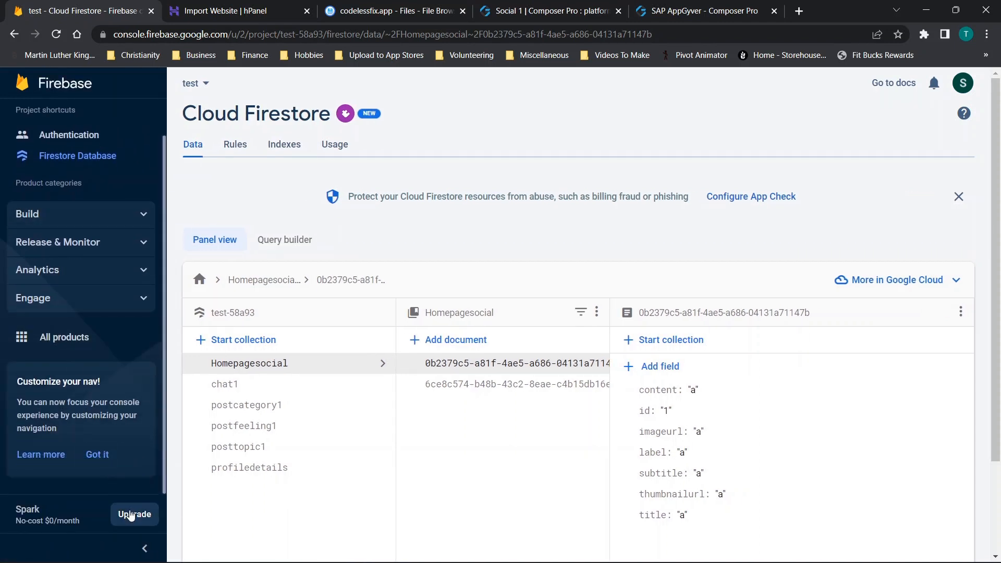
pyautogui.click(131, 515)
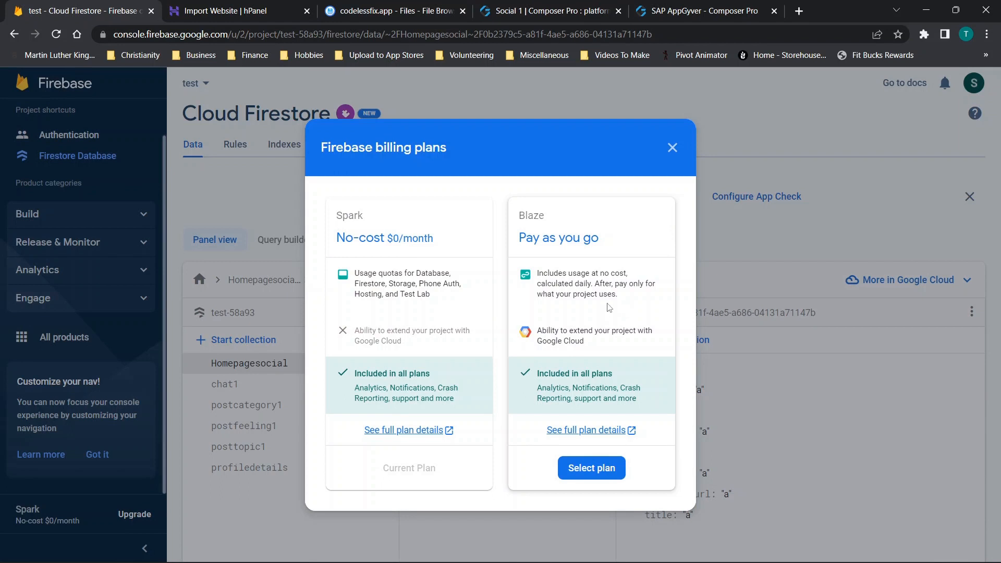
# - Switch to the Social 1 app in AppGyver Composer Pro and view its list of data resources
pyautogui.click(560, 7)
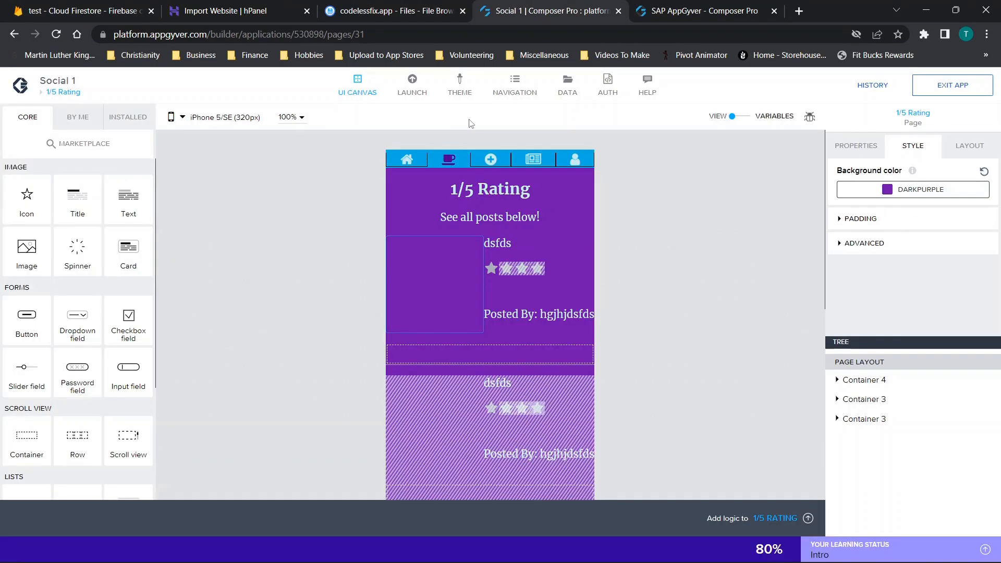
pyautogui.click(565, 94)
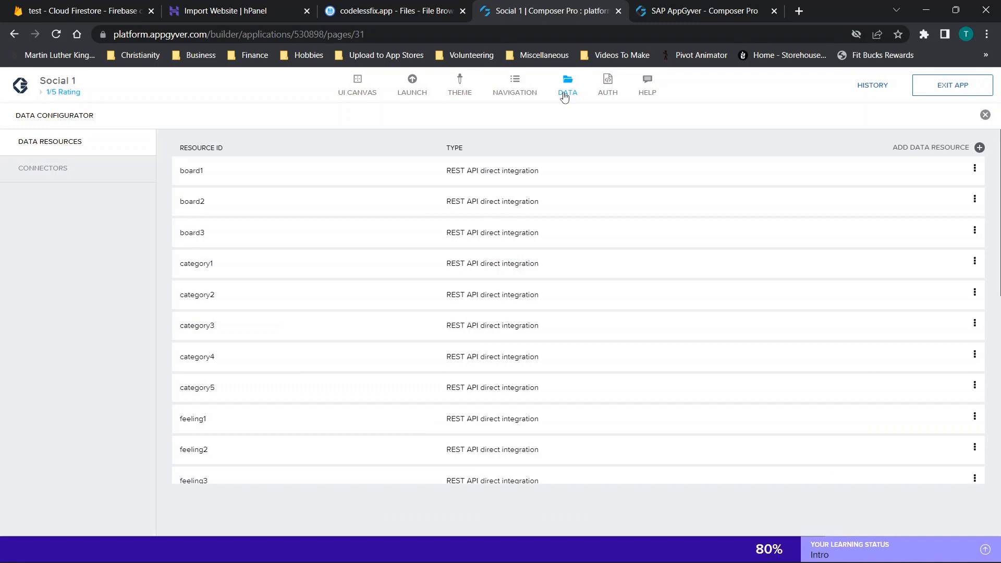
pyautogui.click(985, 114)
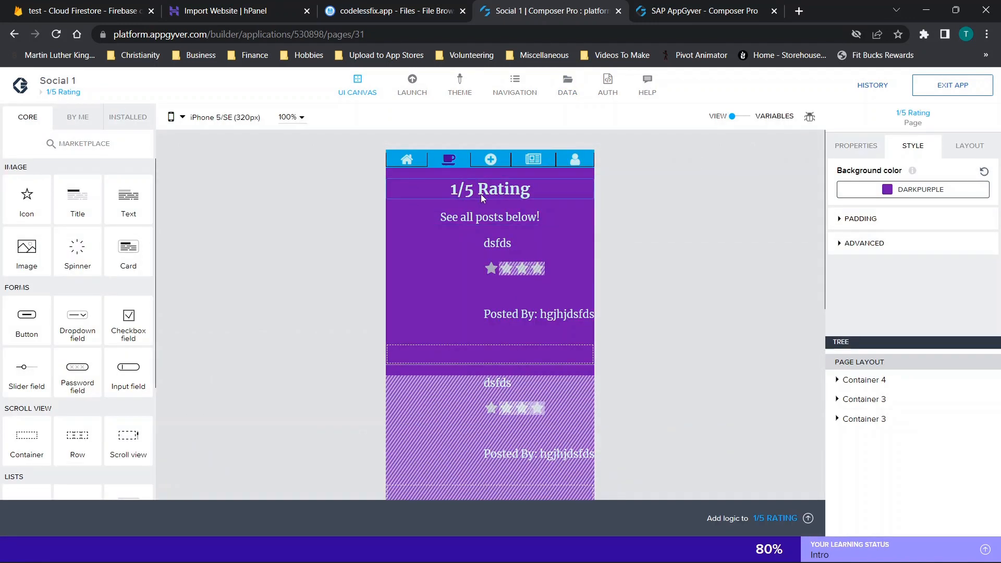
# - Show the logic of the feeling11 data variable on the 1/5 Rating page and examine the Delay node's time to wait
pyautogui.click(740, 117)
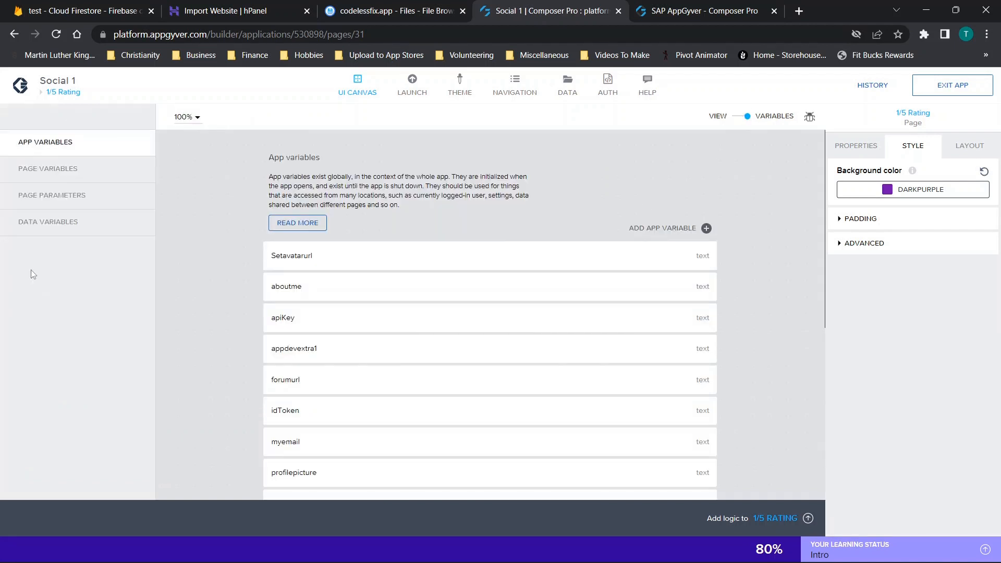
pyautogui.click(38, 233)
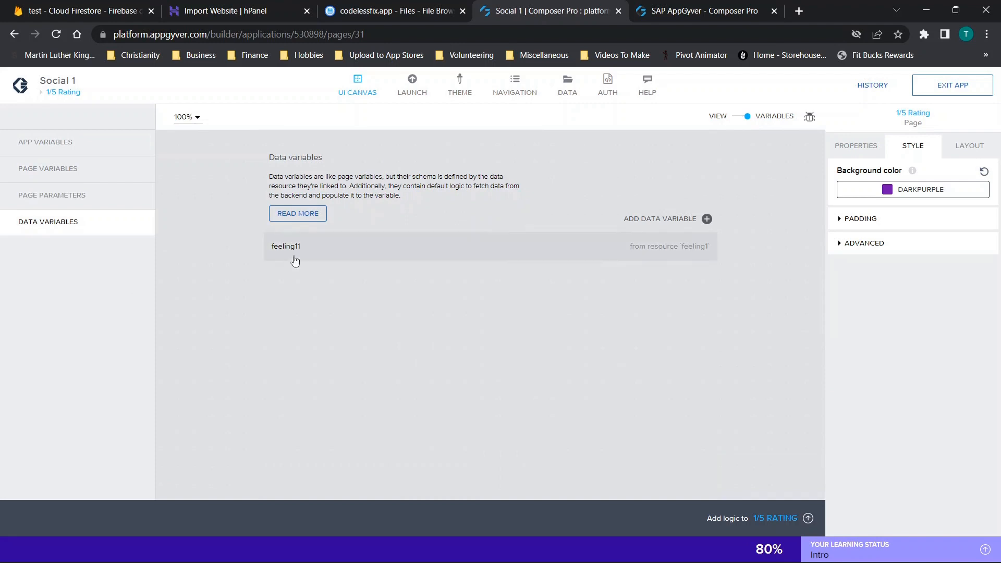
pyautogui.click(386, 252)
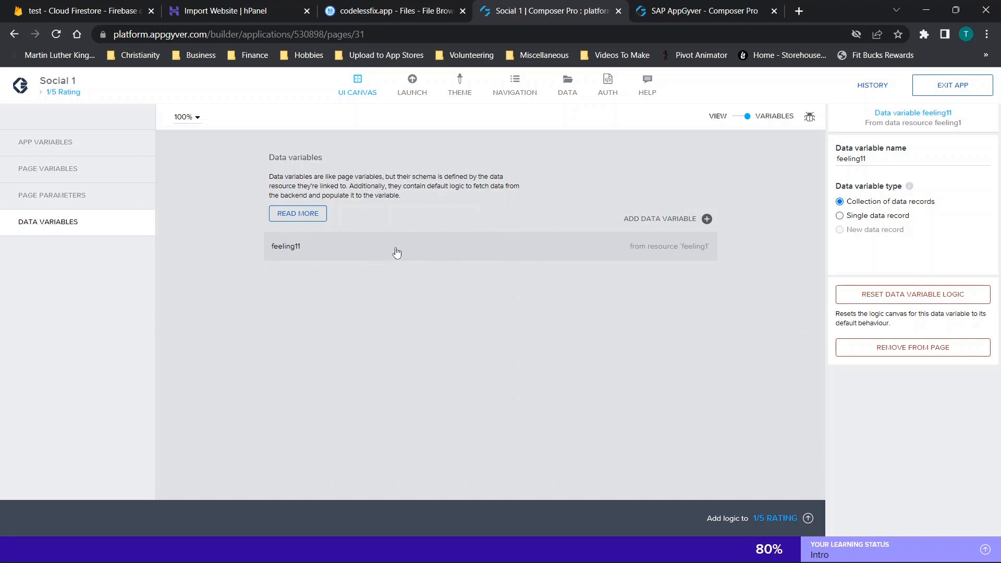
pyautogui.click(767, 515)
pyautogui.click(355, 443)
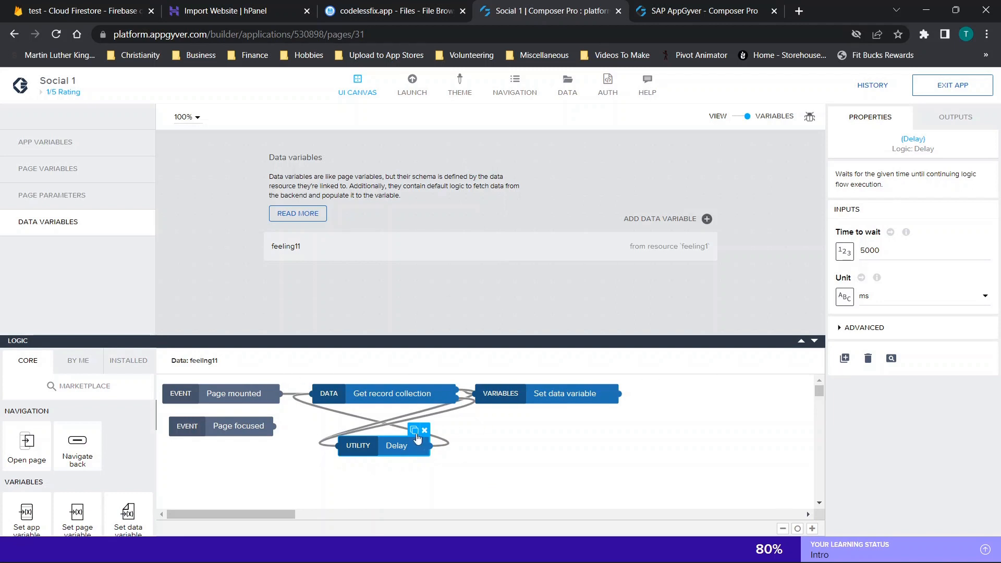
pyautogui.doubleClick(864, 251)
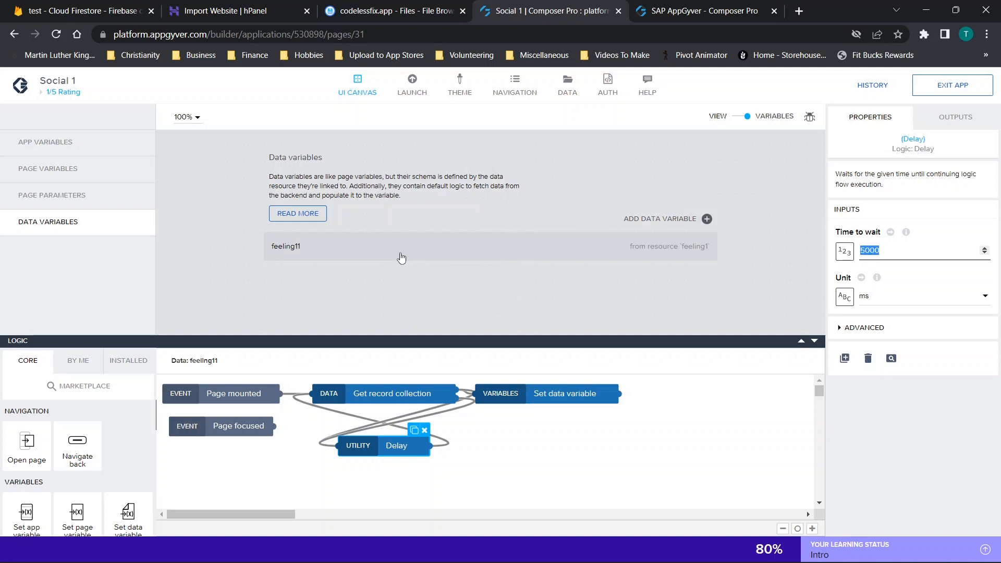
# - Switch to the Firebase console, open the full Spark plan details, and compare the no-cost and pay-as-you-go pricing
pyautogui.click(135, 5)
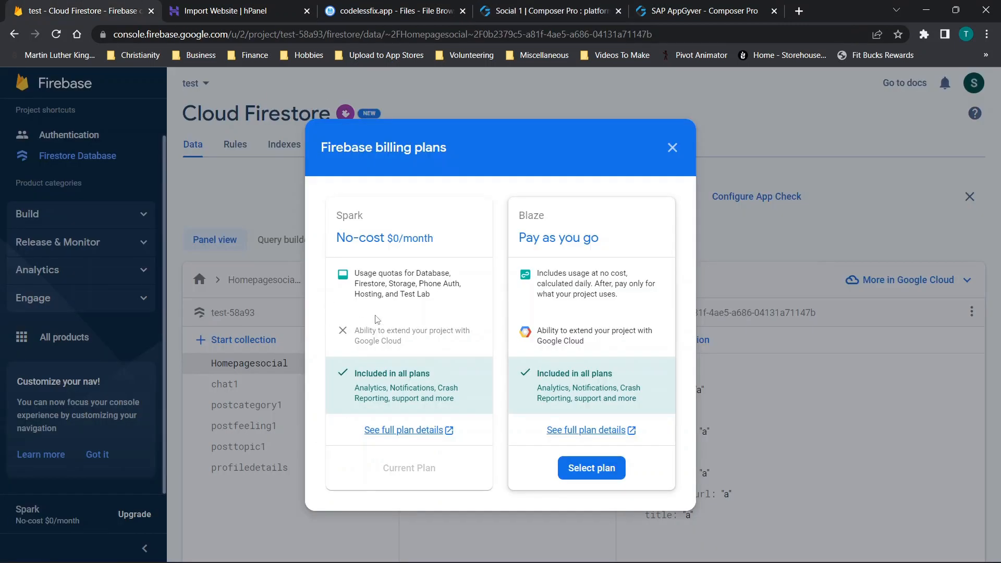
pyautogui.click(392, 431)
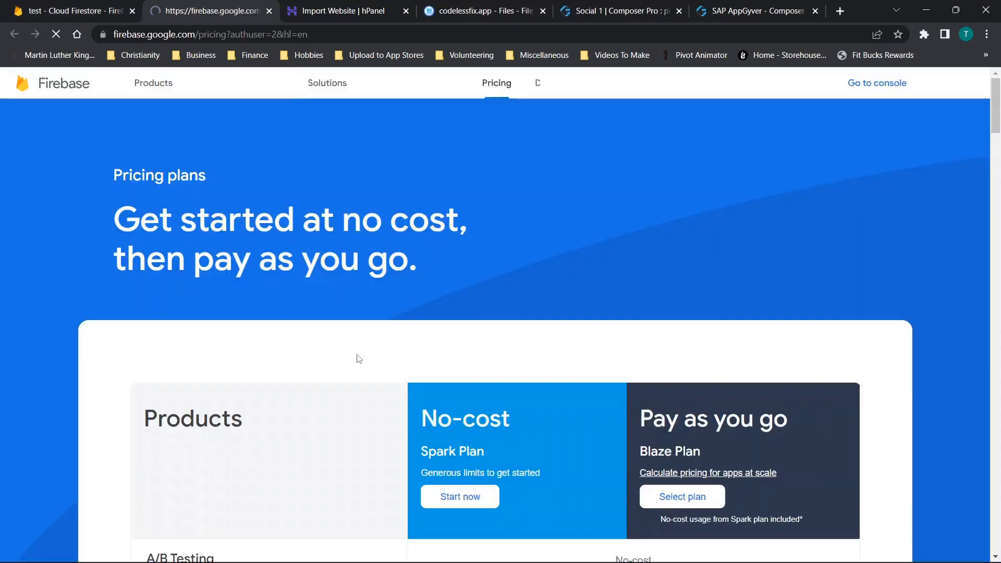
pyautogui.scroll(-3, 415, 277)
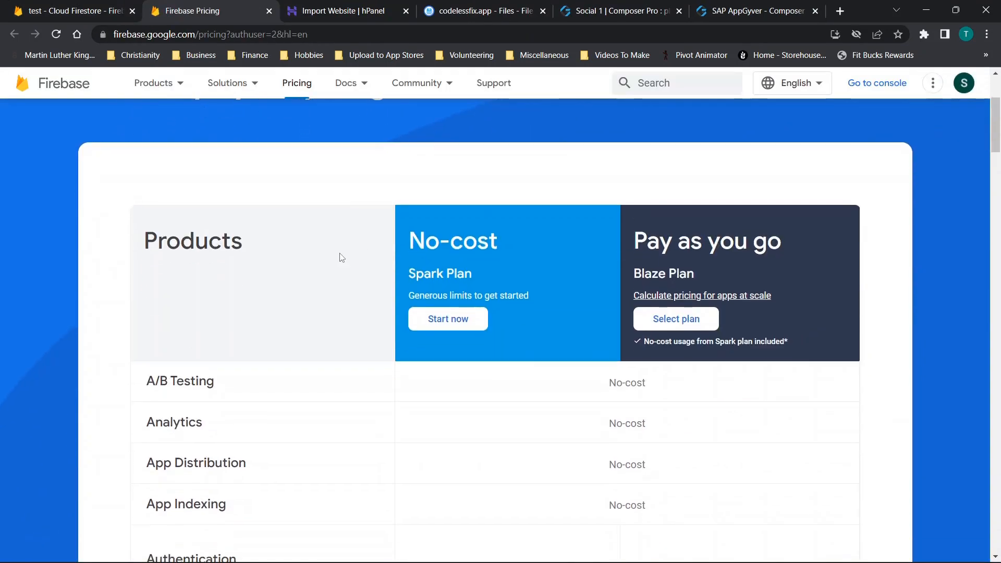
pyautogui.scroll(-2, 474, 299)
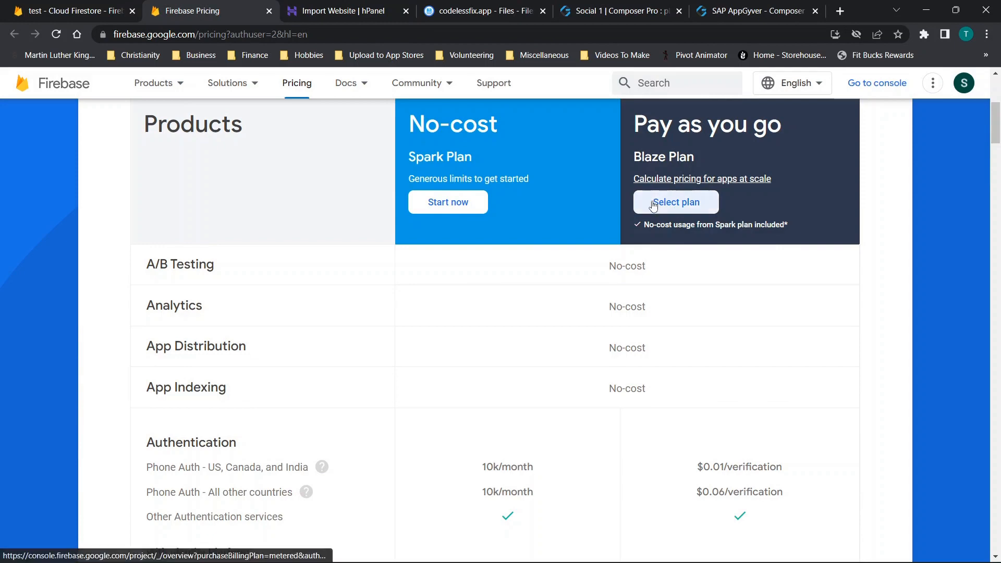
pyautogui.scroll(-3, 652, 204)
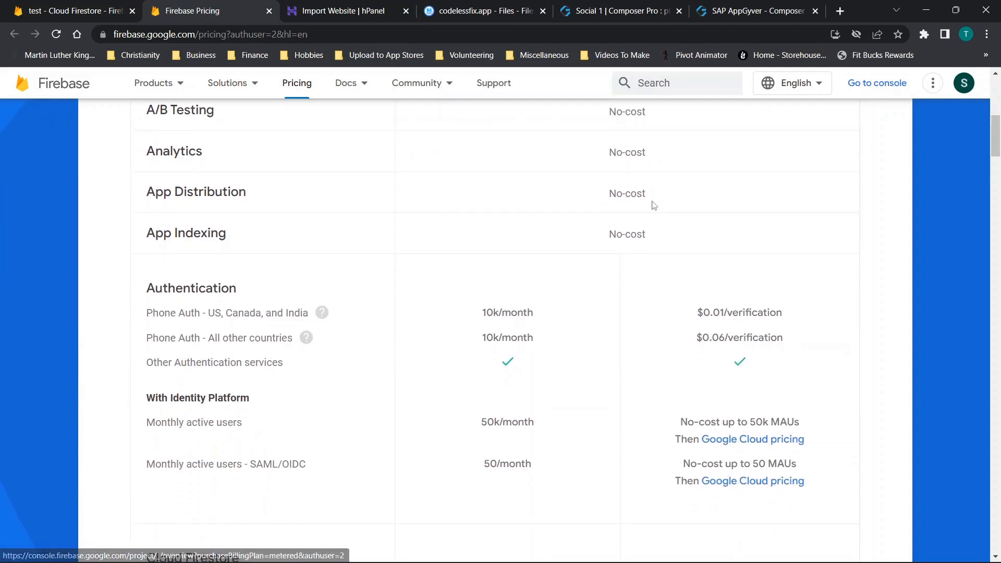
pyautogui.scroll(-5, 654, 206)
pyautogui.scroll(6, 654, 205)
pyautogui.scroll(4, 652, 204)
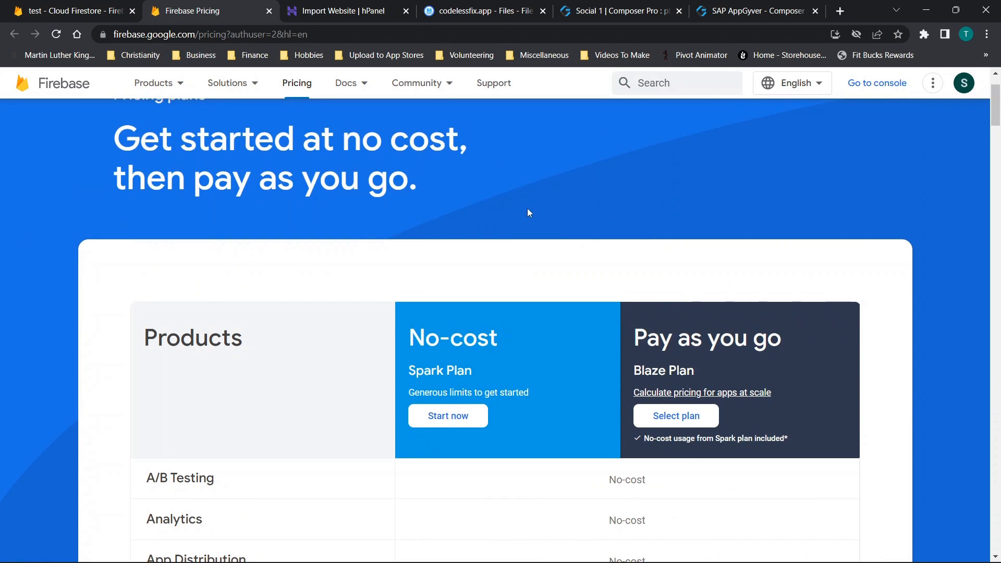
pyautogui.scroll(-4, 528, 208)
pyautogui.scroll(5, 527, 208)
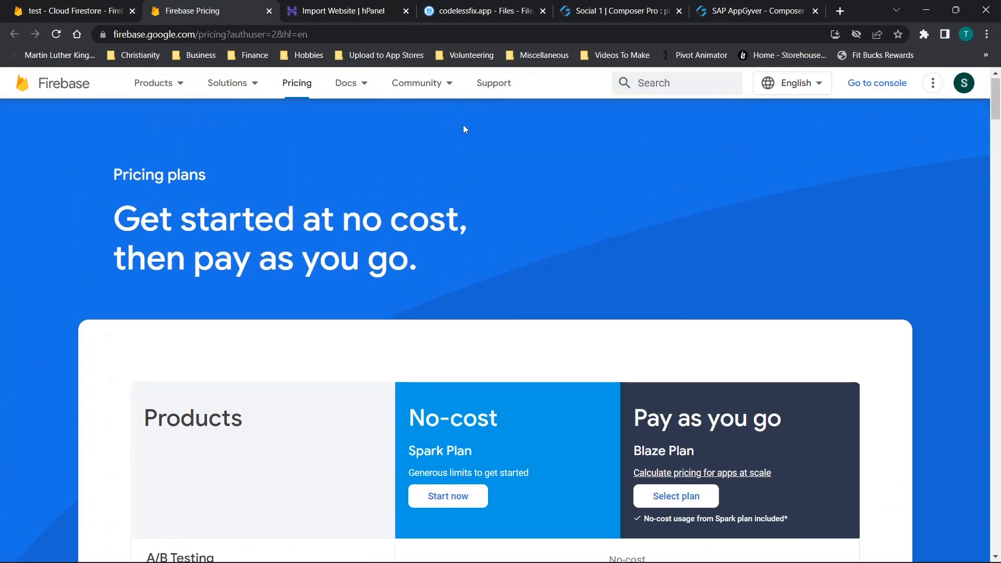
# - Return to the Social 1 app, reopen the 1/5 Rating page and show the feeling11 data variable's Delay node settings
pyautogui.hotkey('ctrl', '5')
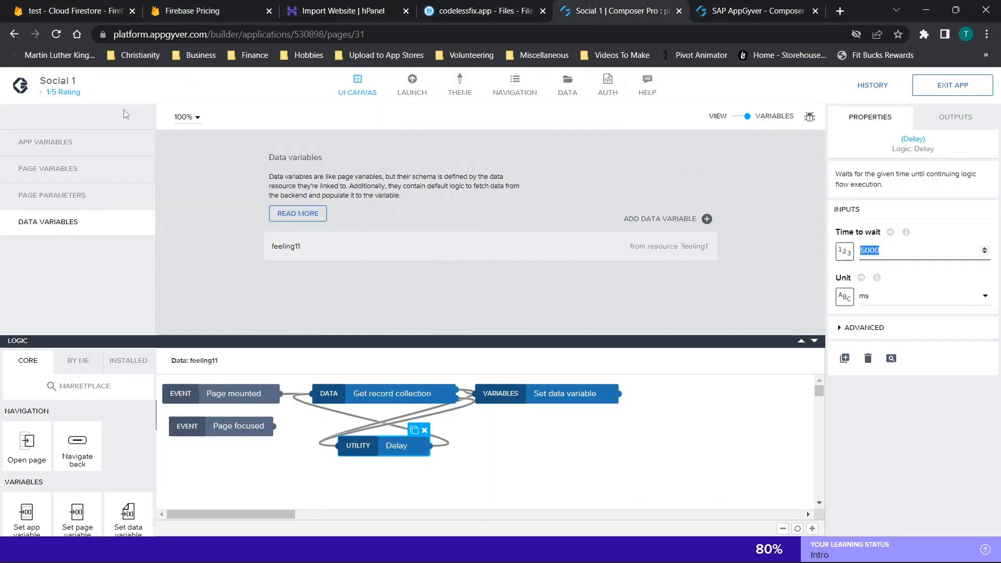
pyautogui.click(59, 93)
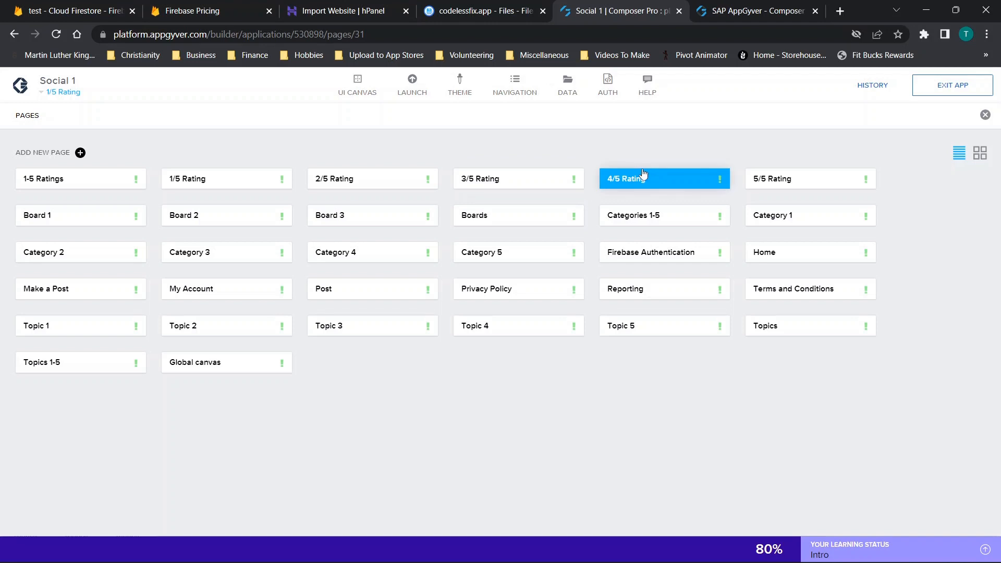
pyautogui.click(232, 185)
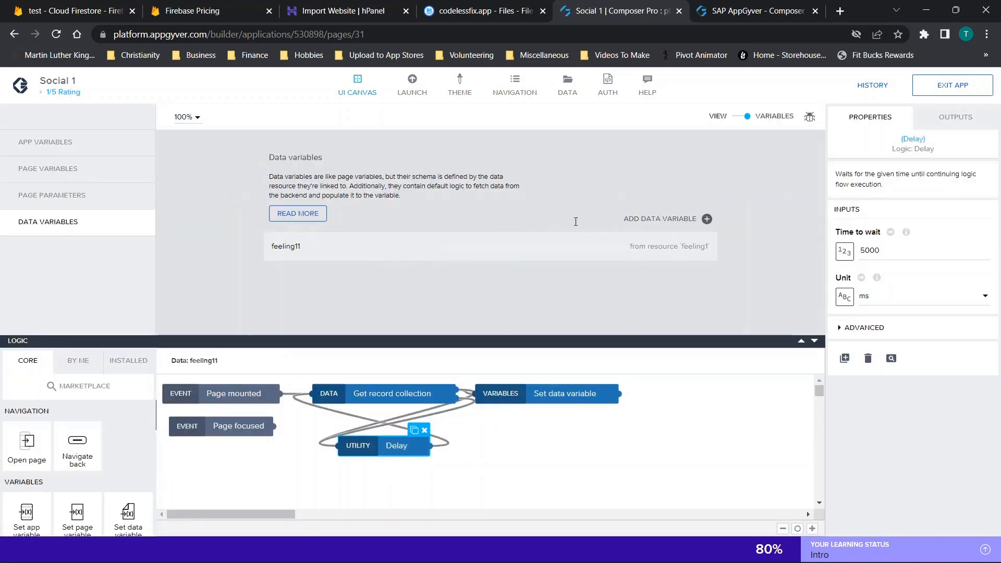
pyautogui.click(742, 119)
pyautogui.click(741, 121)
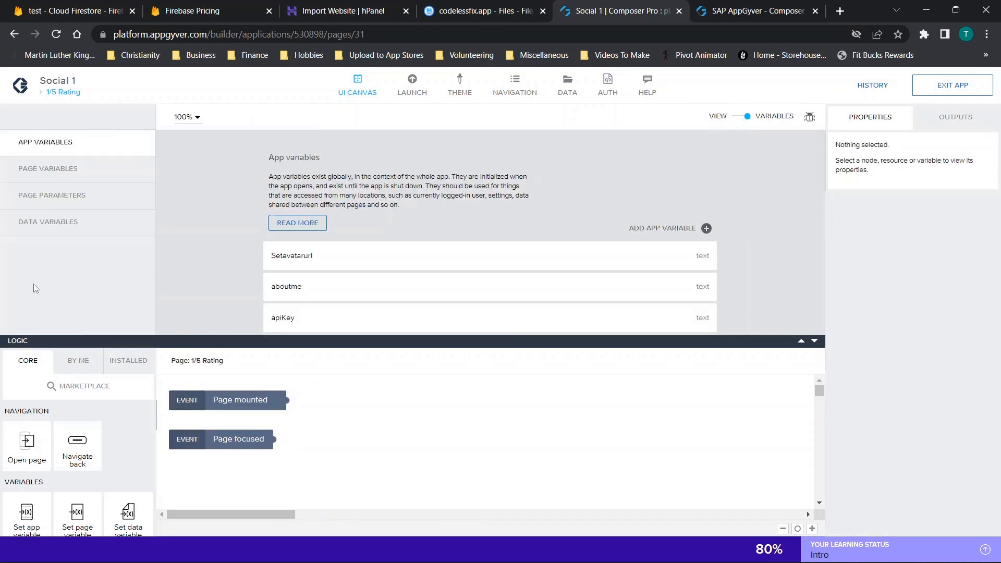
pyautogui.click(34, 223)
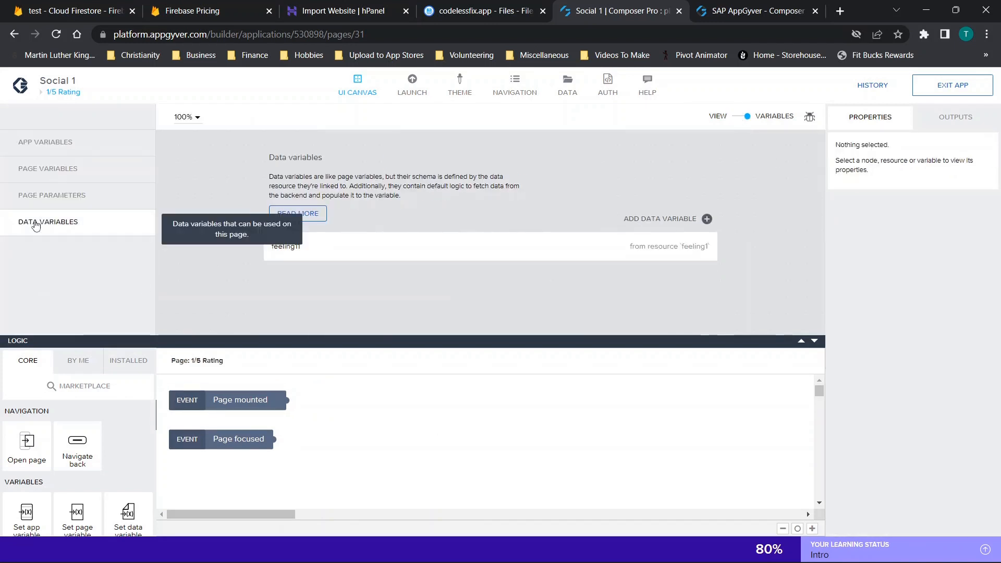
pyautogui.click(373, 253)
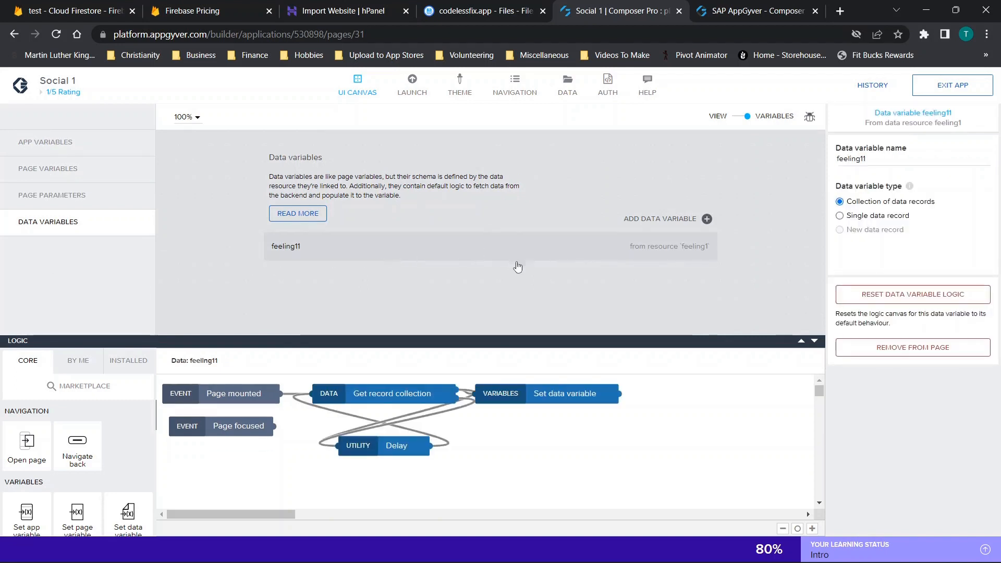
pyautogui.click(365, 444)
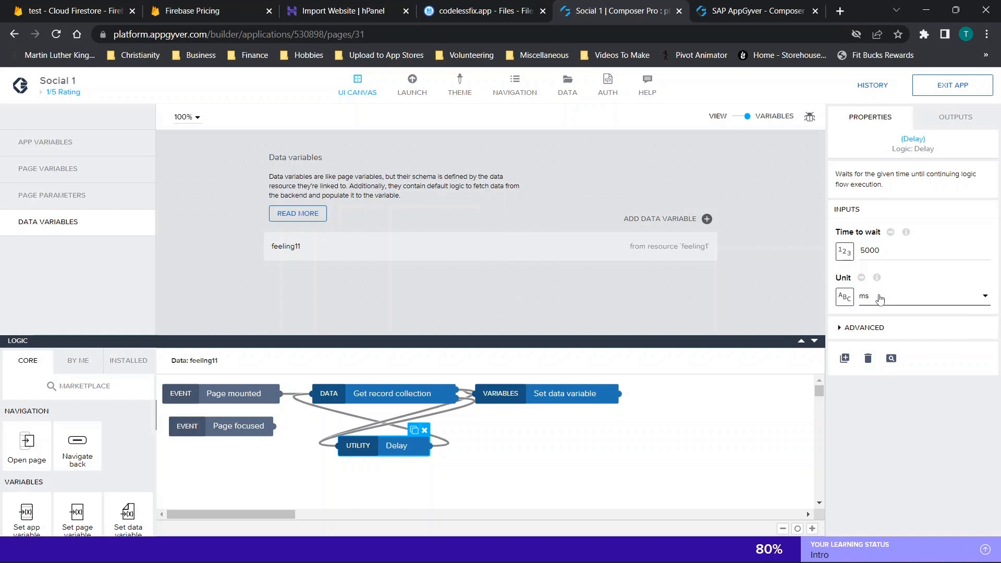
# - Reselect the feeling11 data variable and examine the time to wait of its Delay node again
pyautogui.click(605, 133)
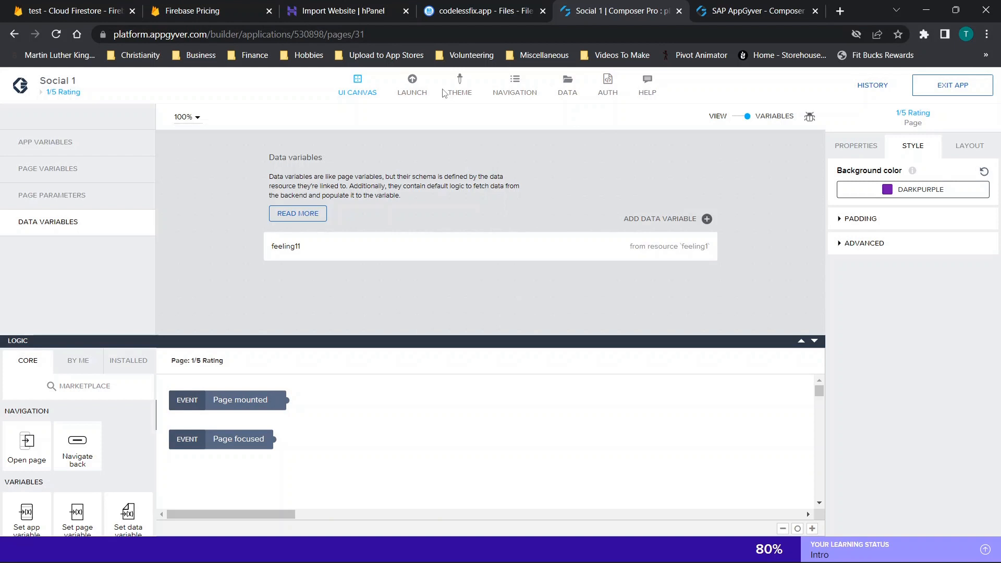
pyautogui.click(574, 250)
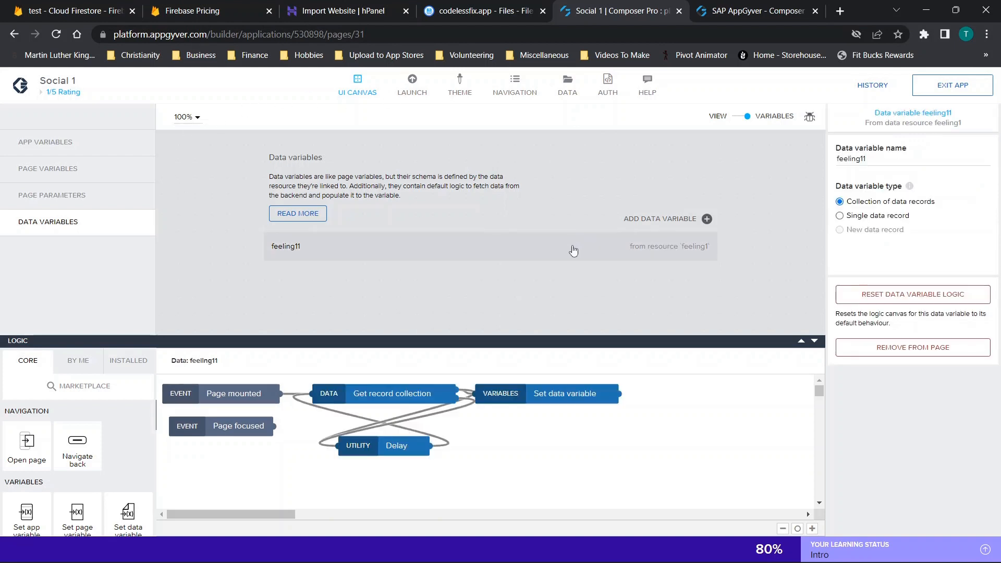
pyautogui.click(371, 449)
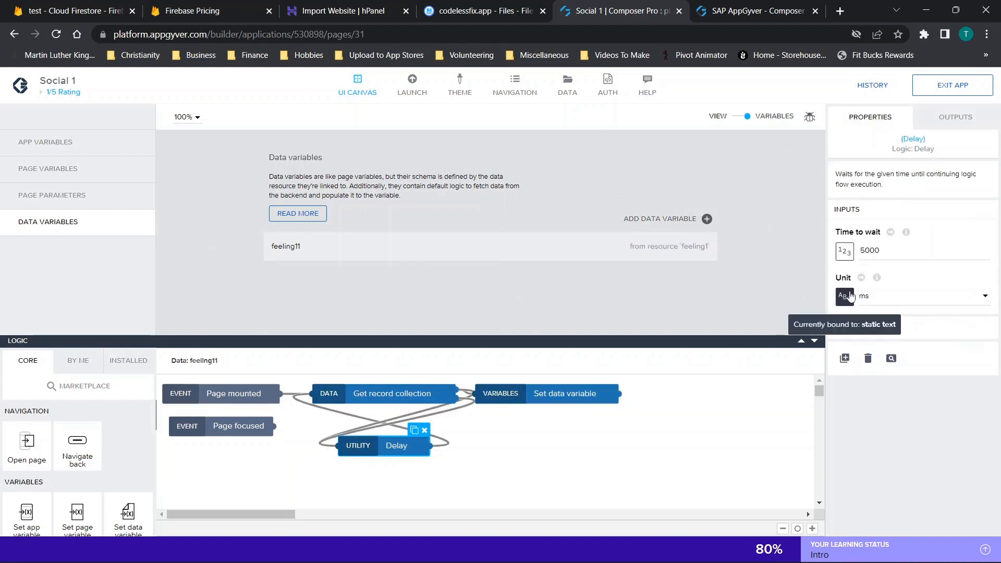
pyautogui.moveTo(863, 251); pyautogui.dragTo(886, 251)
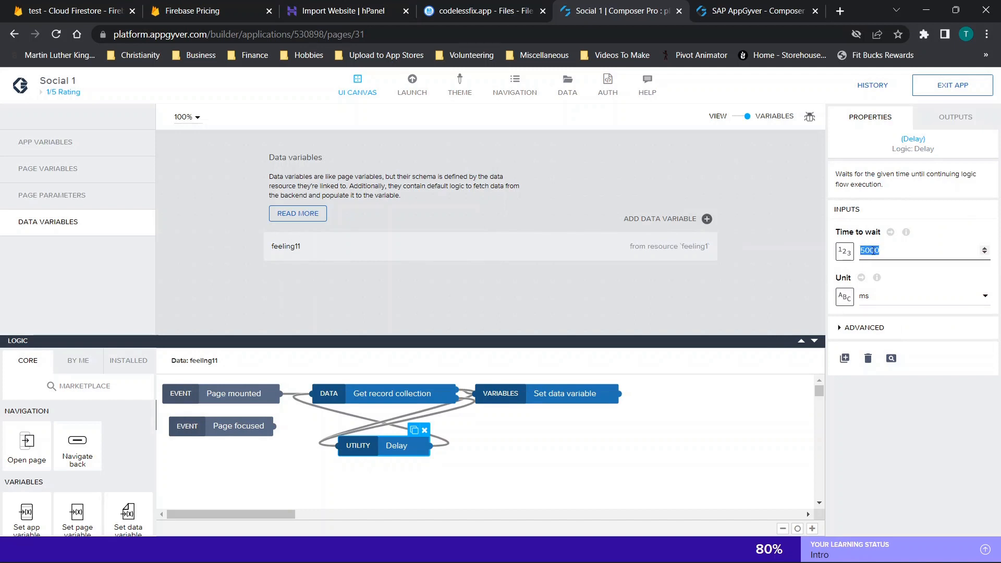
# - View the app's navigation settings and its list of pages, and return to the 1/5 Rating page
pyautogui.click(516, 88)
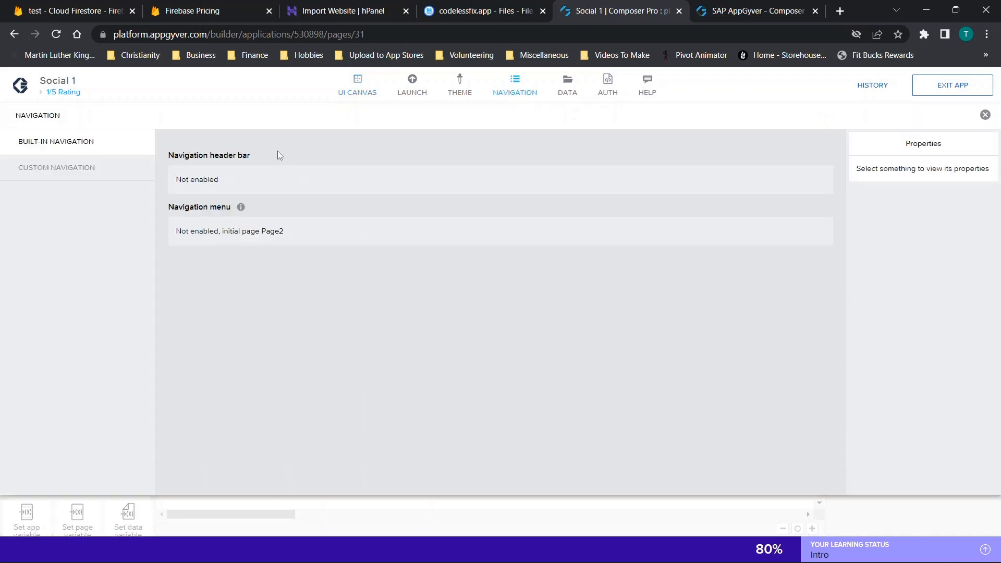
pyautogui.click(58, 96)
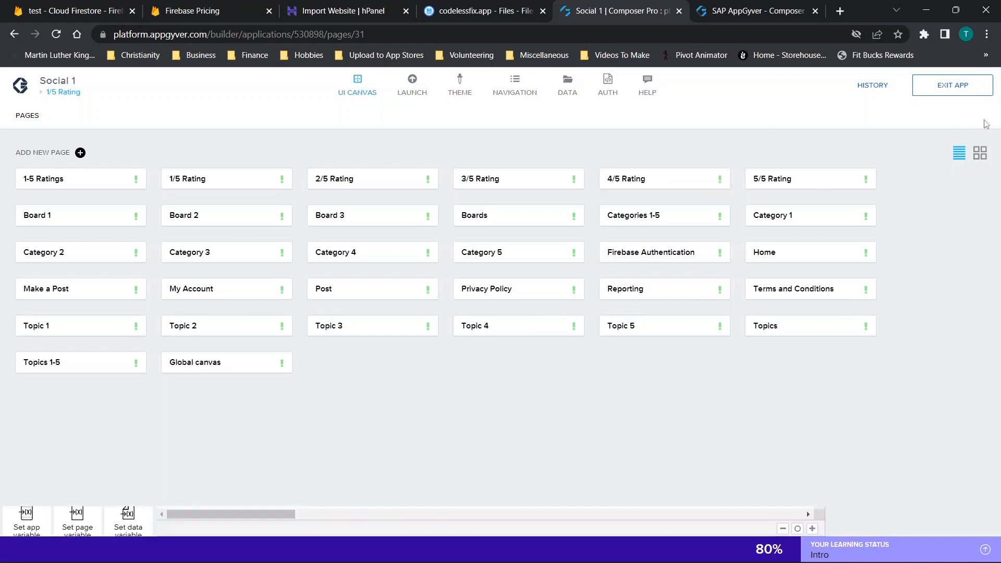
pyautogui.click(985, 115)
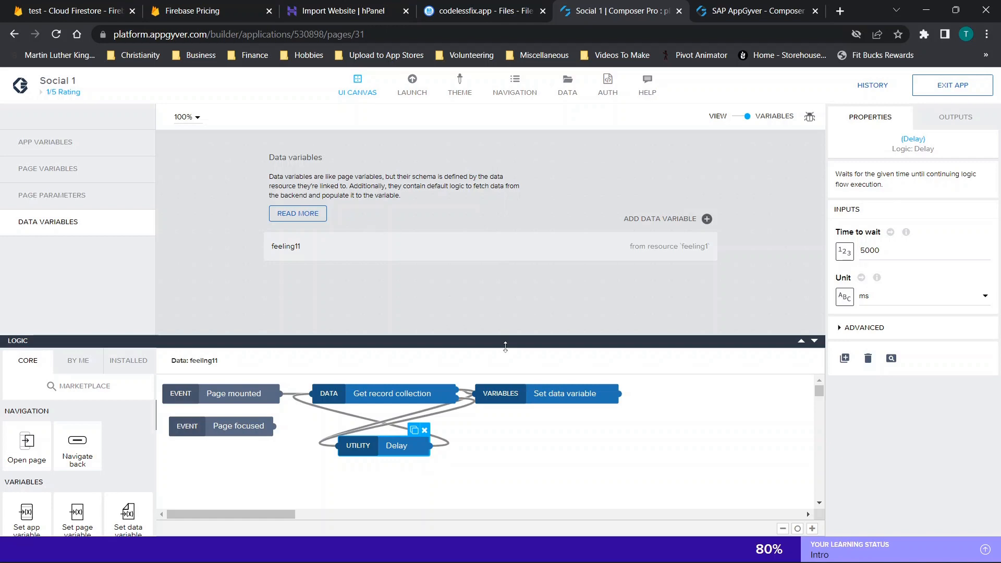
# - Switch to the Firebase console, close the billing plans, and review Cloud Firestore's usage metrics for reads, writes and deletes
pyautogui.click(20, 7)
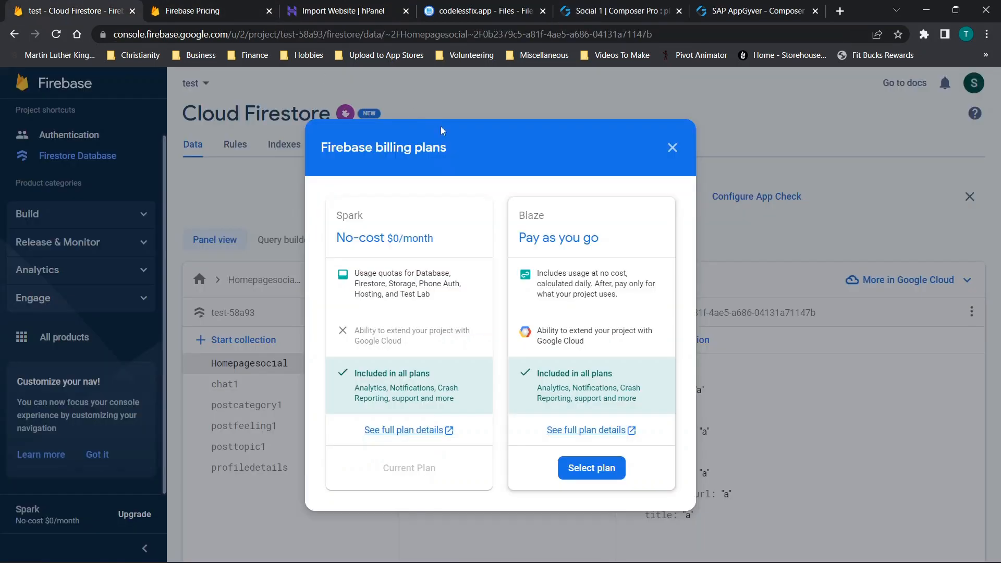
pyautogui.click(672, 148)
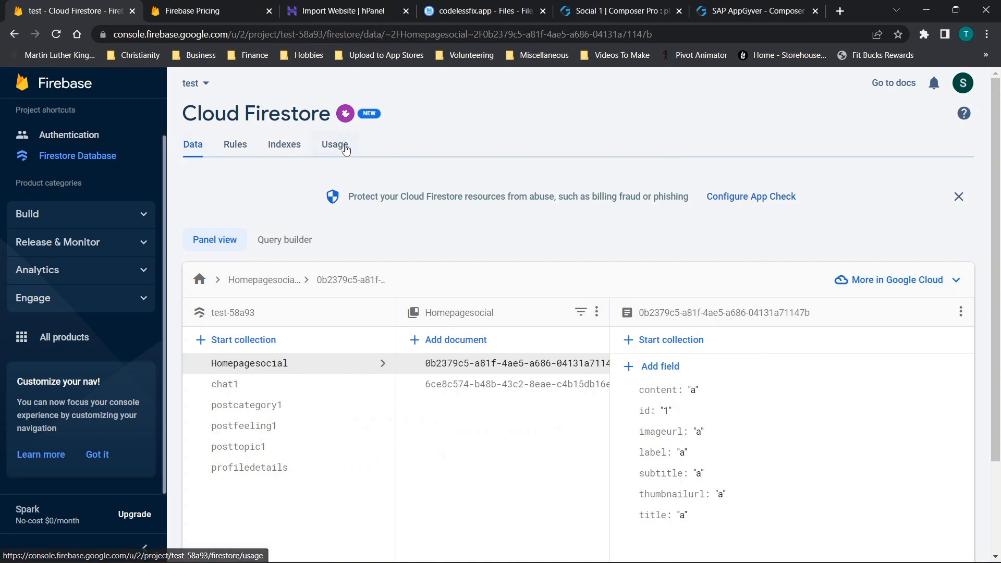
pyautogui.click(337, 146)
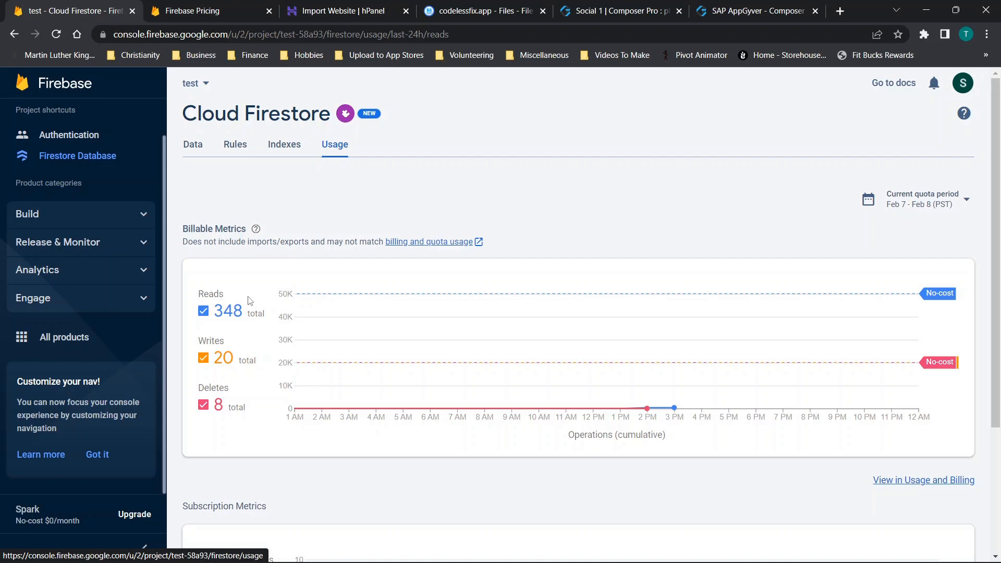
pyautogui.scroll(-3, 249, 301)
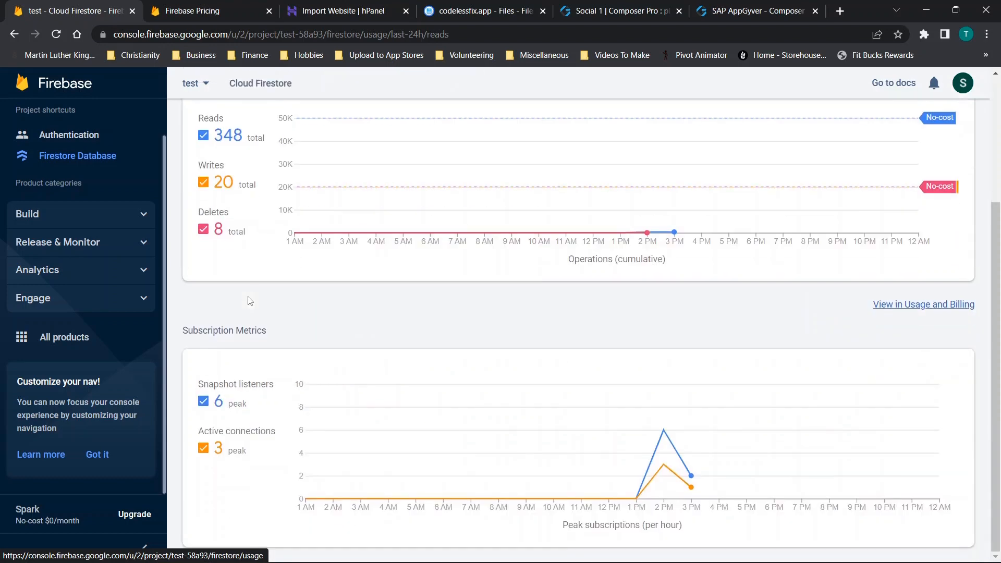
pyautogui.scroll(3, 619, 301)
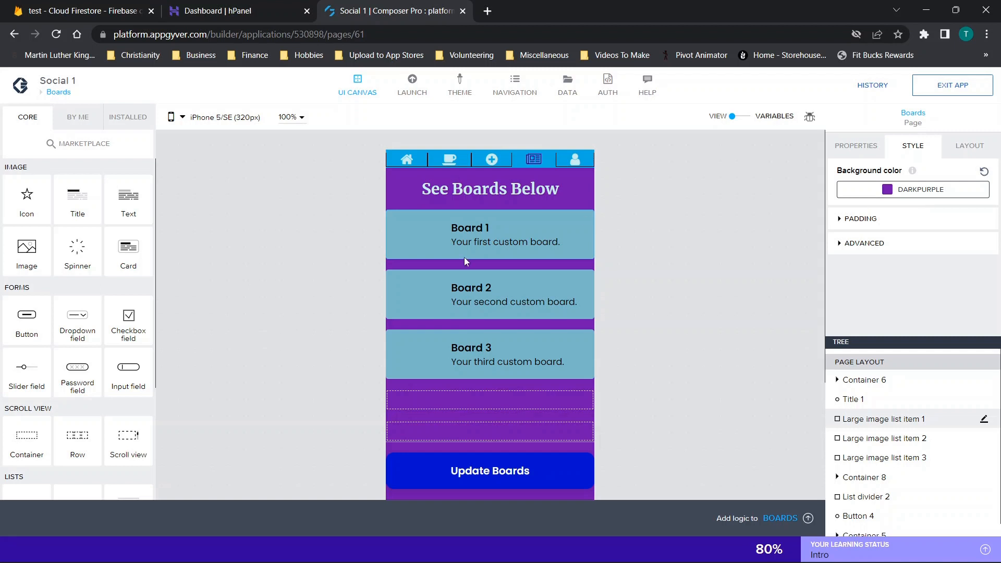
# - Inspect the title and cup icon styles on the Boards page, and open the build service for the Social 1 app
pyautogui.click(454, 189)
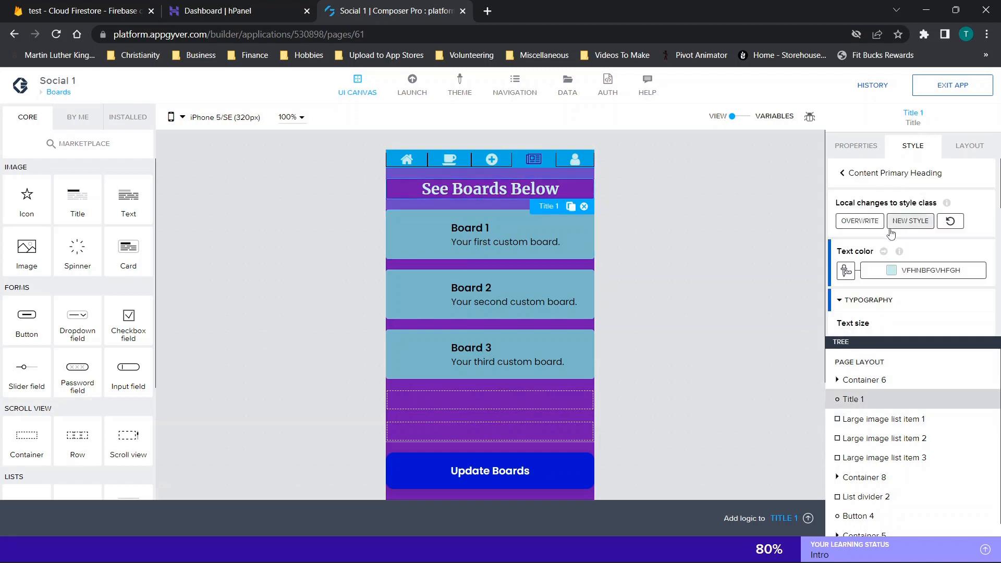
pyautogui.click(449, 162)
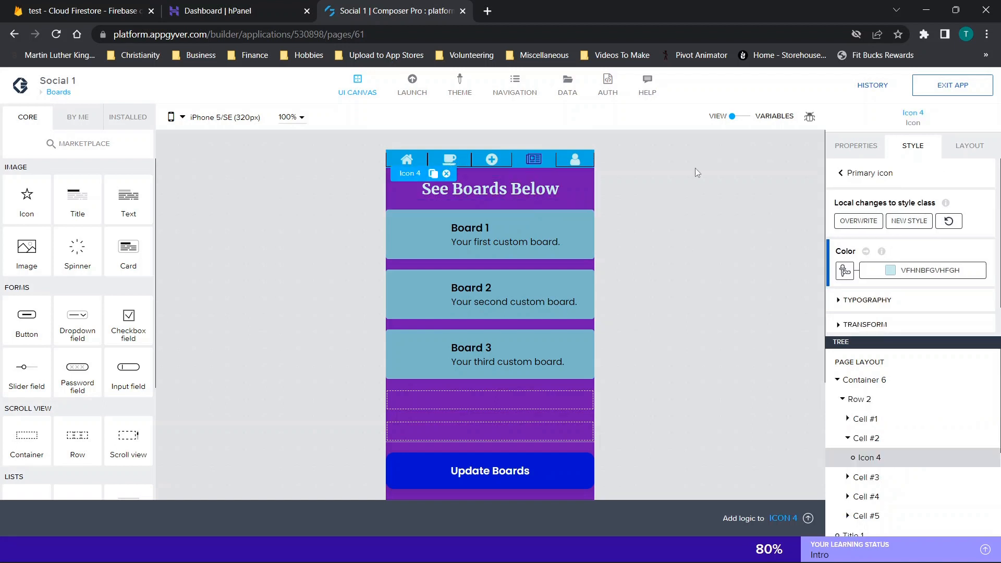
pyautogui.click(411, 96)
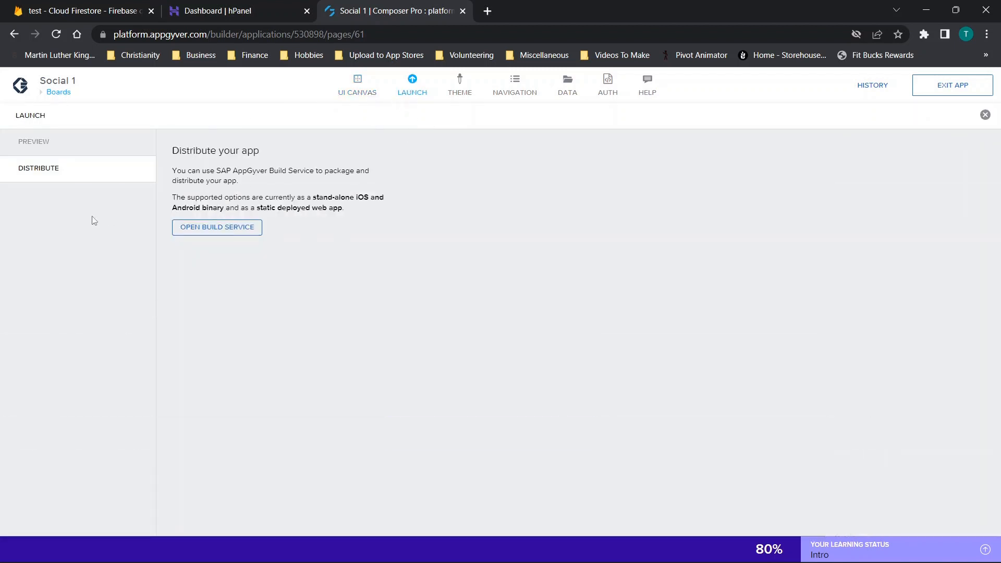
pyautogui.click(189, 231)
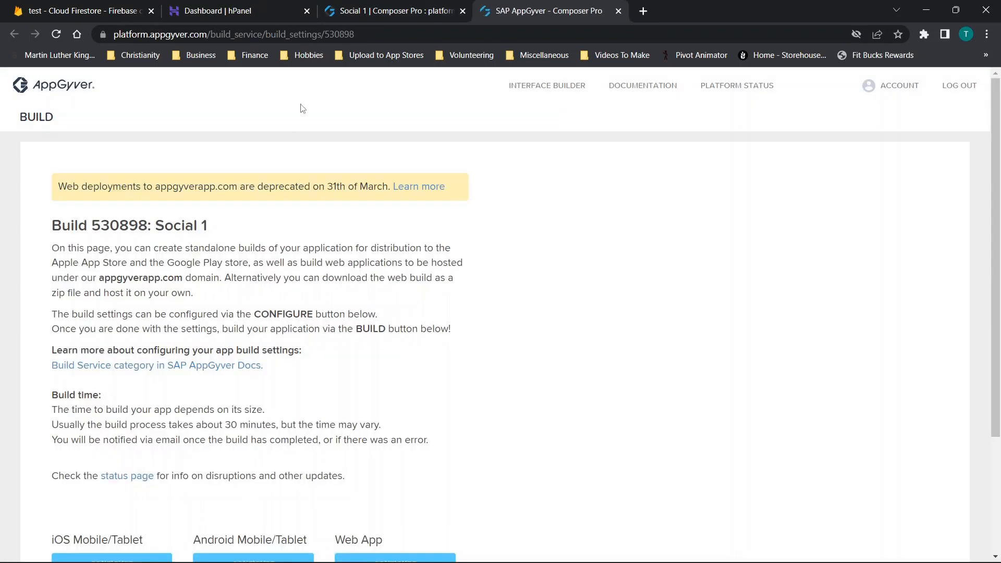
pyautogui.scroll(-3, 396, 173)
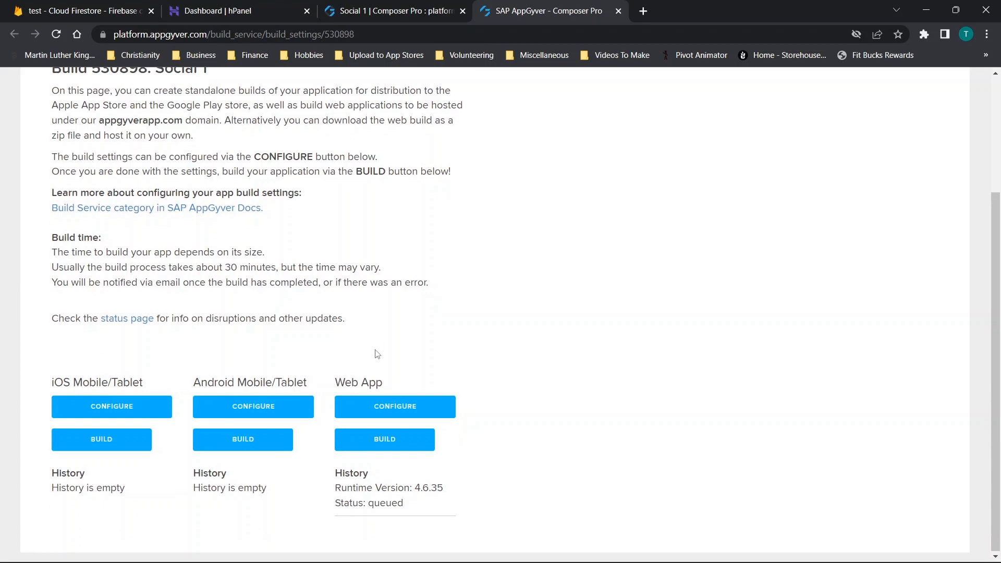
# - Save the web app's build settings with an empty hostname, the ZIP build scheme, the default favicon and no added permissions
pyautogui.click(390, 409)
pyautogui.click(120, 298)
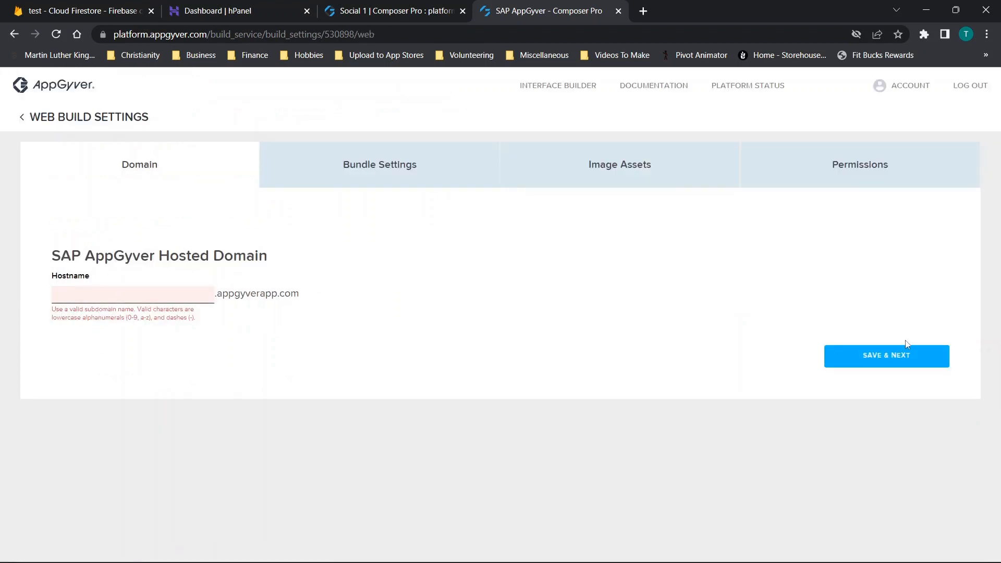
pyautogui.click(876, 366)
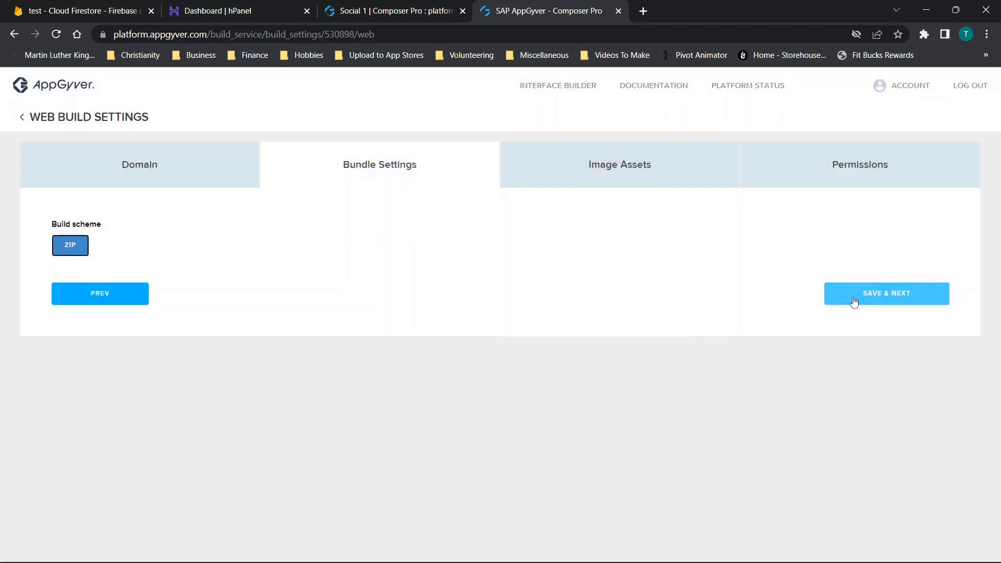
pyautogui.click(842, 296)
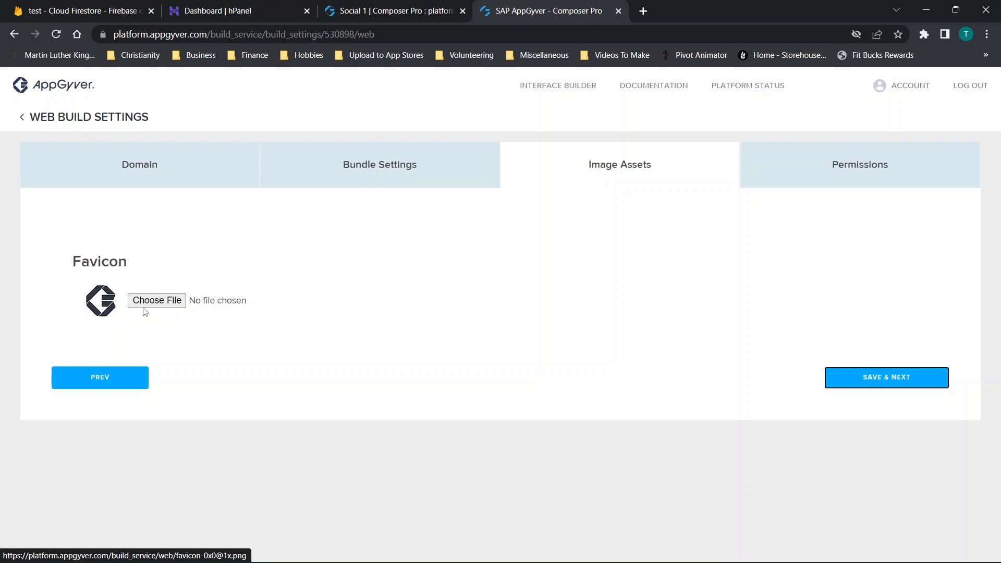
pyautogui.click(875, 387)
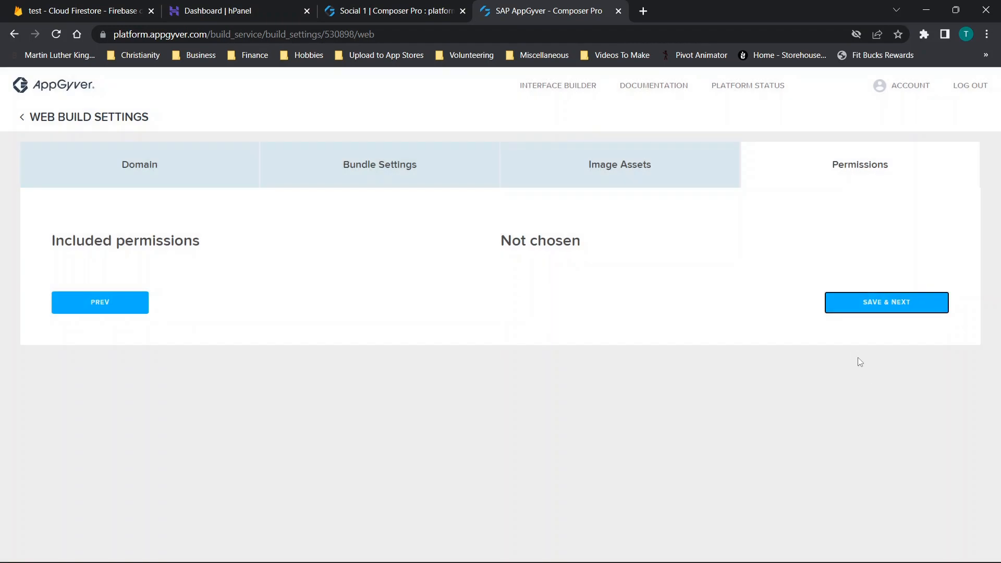
pyautogui.click(878, 306)
# - Start a web app build with client runtime 4.6.35 and version 1.0.1, and refresh the build history
pyautogui.scroll(-3, 518, 311)
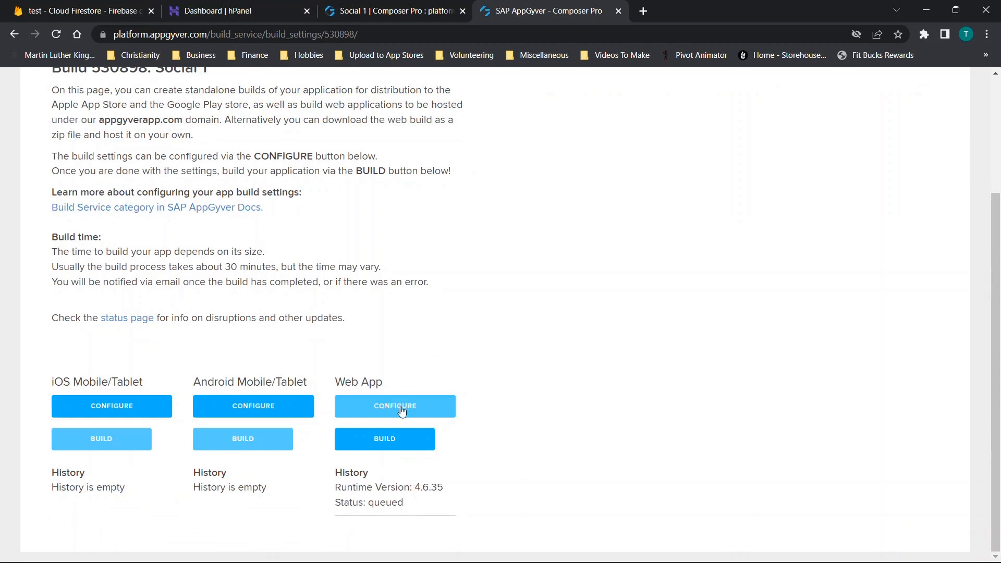
pyautogui.click(391, 439)
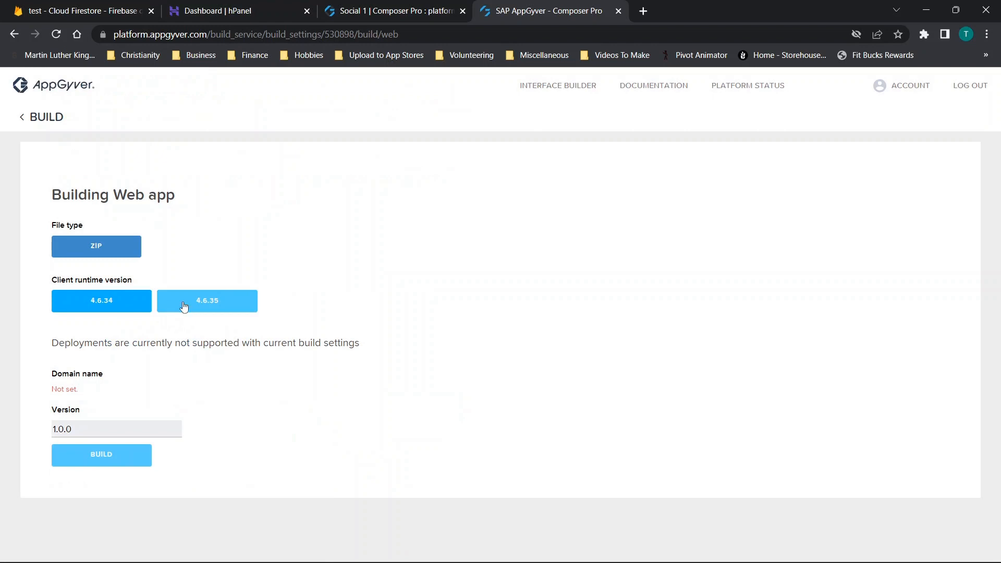
pyautogui.click(210, 308)
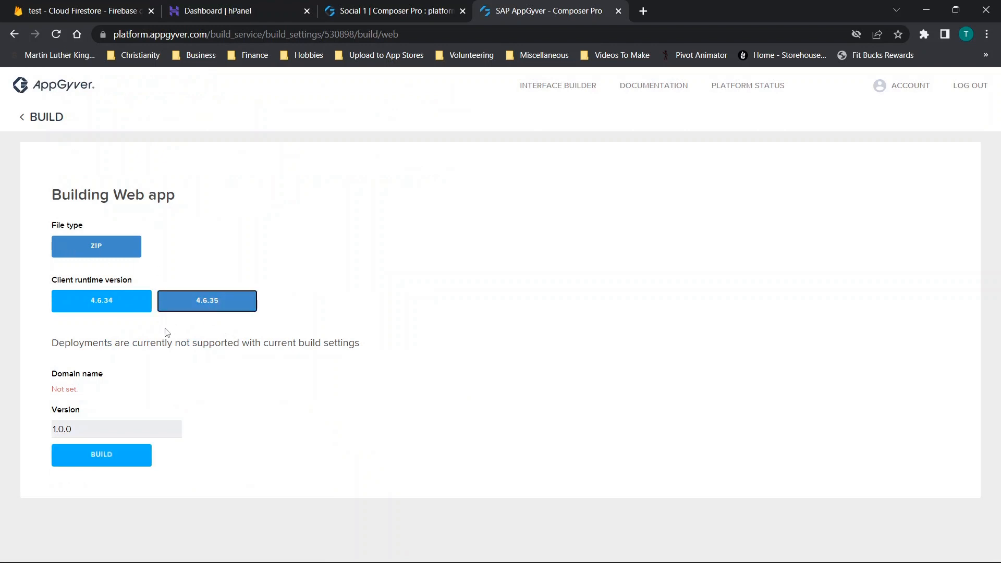
pyautogui.click(80, 428)
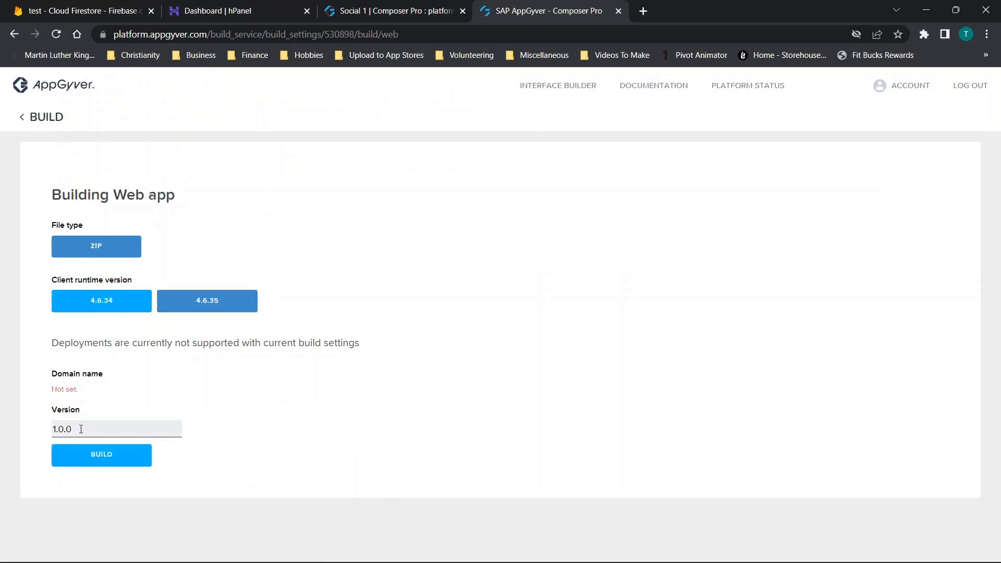
pyautogui.press('BackSpace')
pyautogui.write('1')
pyautogui.click(123, 455)
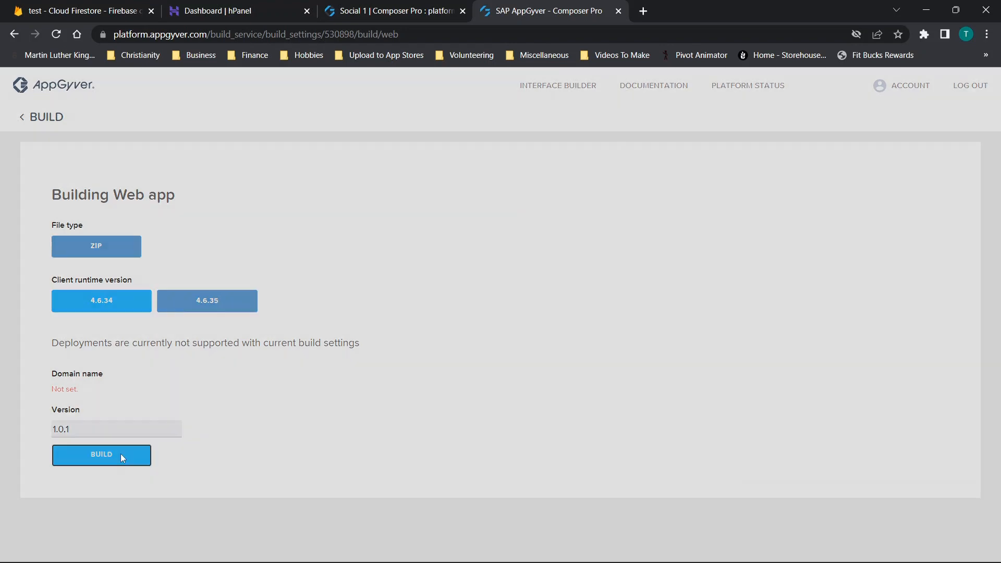
pyautogui.scroll(-4, 329, 329)
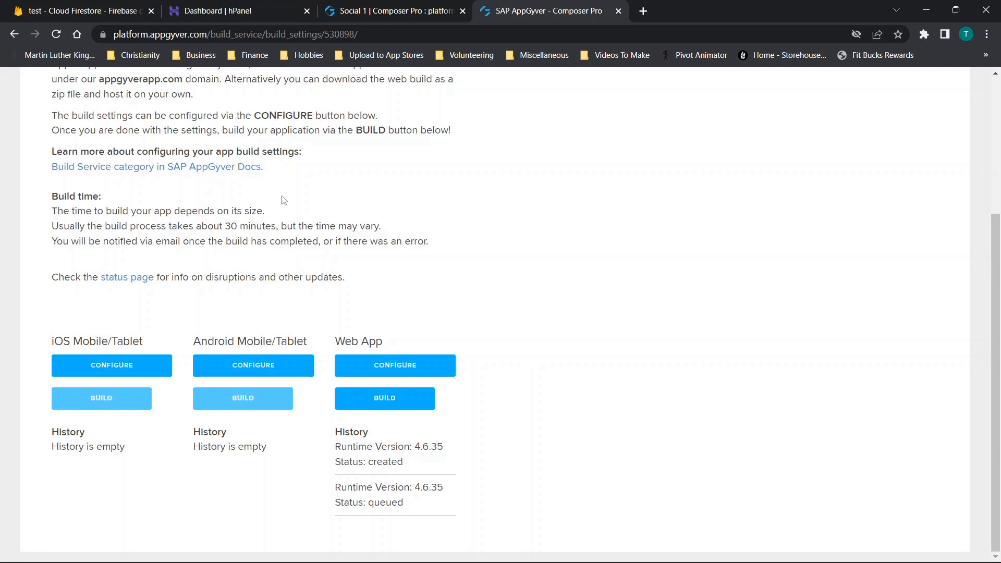
pyautogui.click(56, 36)
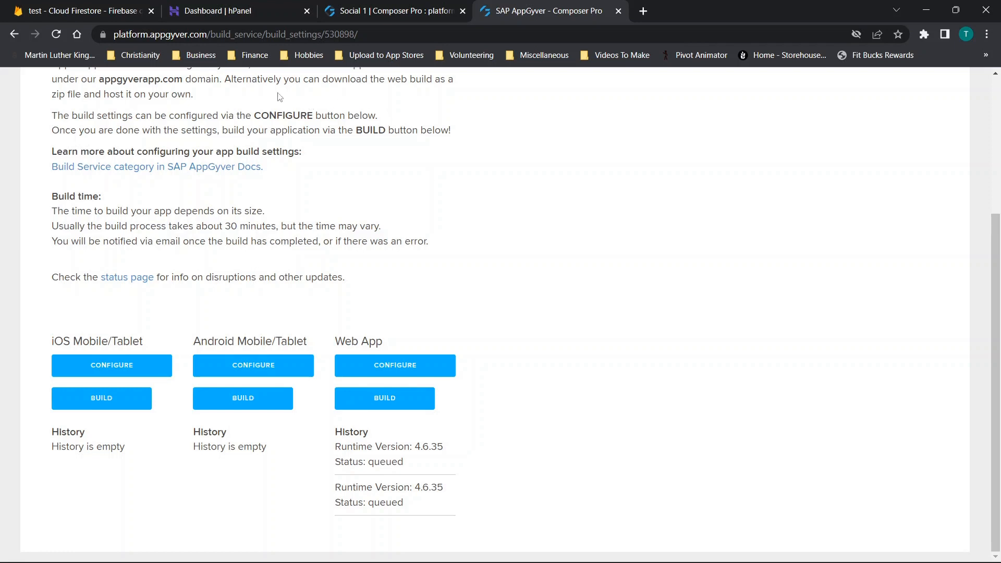
# - Switch to Hostinger's hPanel and open the socialsharingapp folder inside public_html in the file manager
pyautogui.moveTo(230, 14)
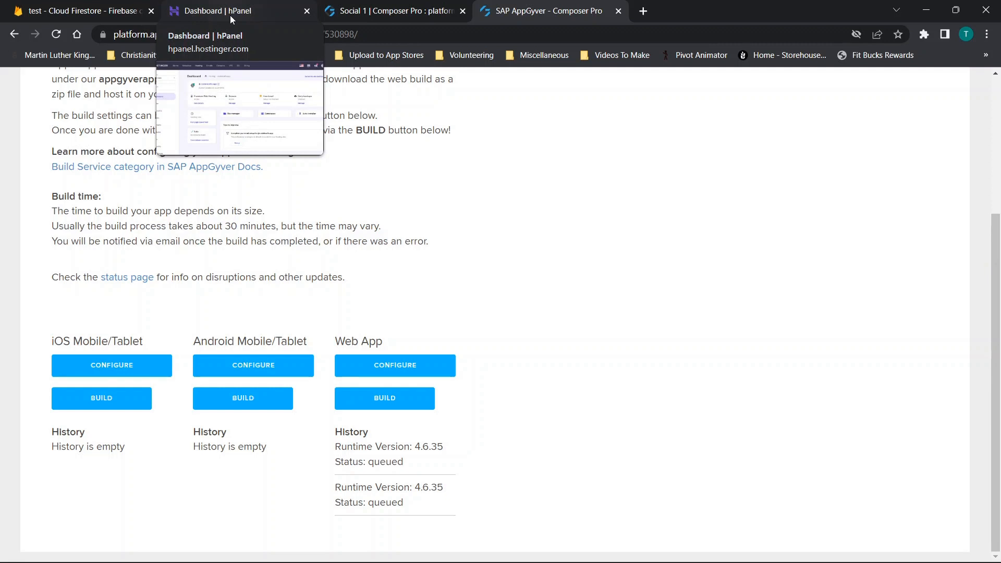
pyautogui.click(230, 14)
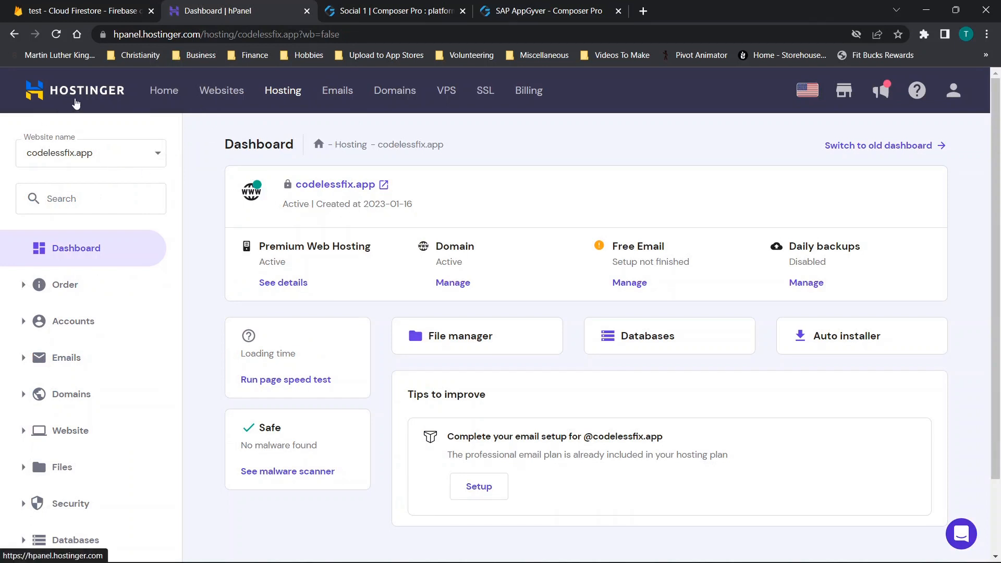
pyautogui.click(453, 344)
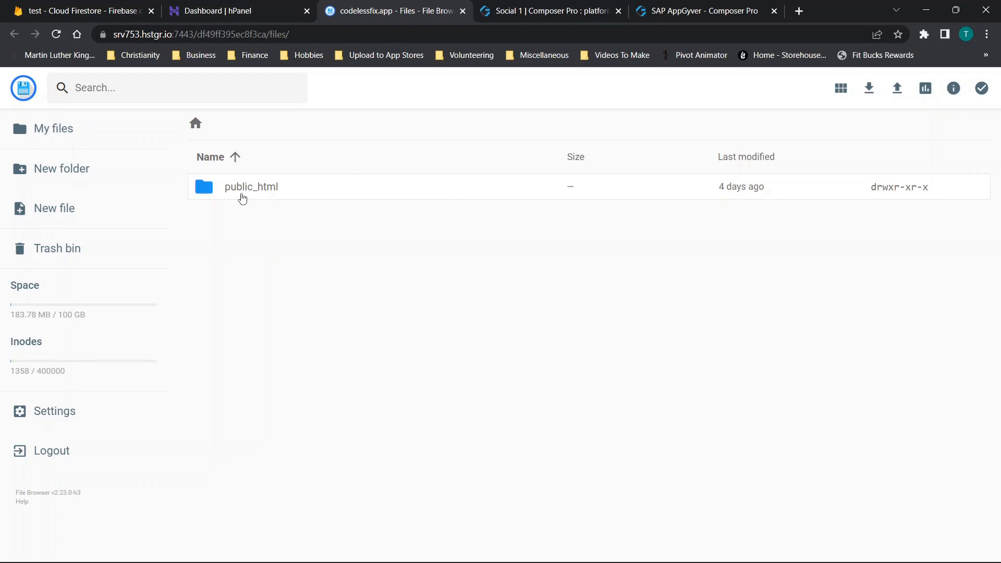
pyautogui.doubleClick(237, 193)
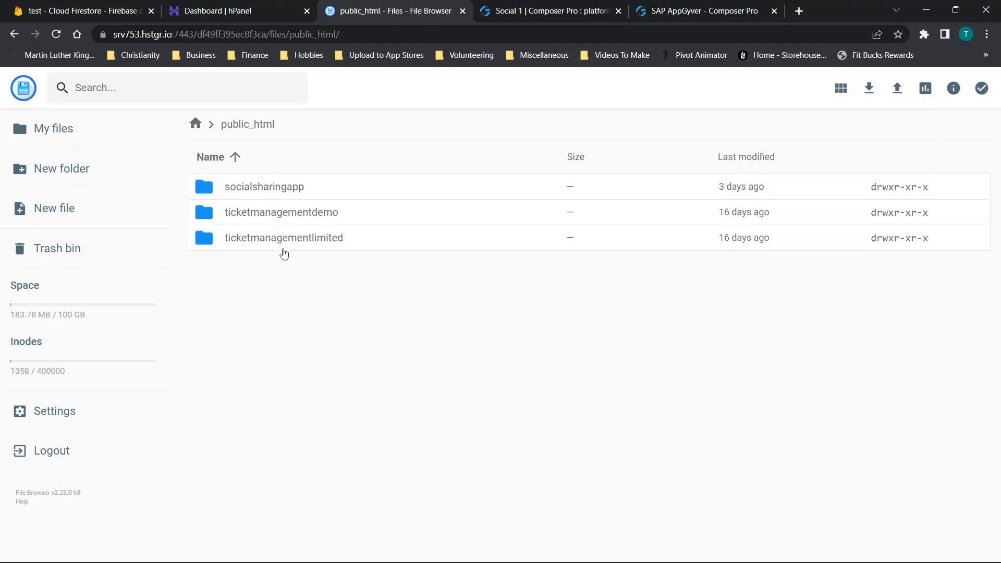
pyautogui.doubleClick(258, 186)
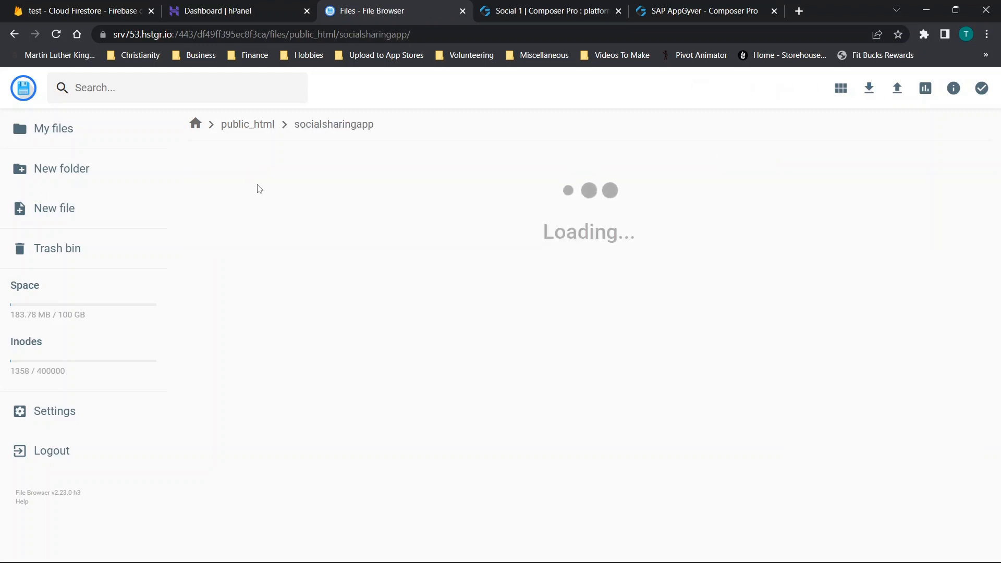
# - Examine the folders and page files of the hosted web build in socialsharingapp, and return to the root of the files
pyautogui.scroll(-7, 461, 248)
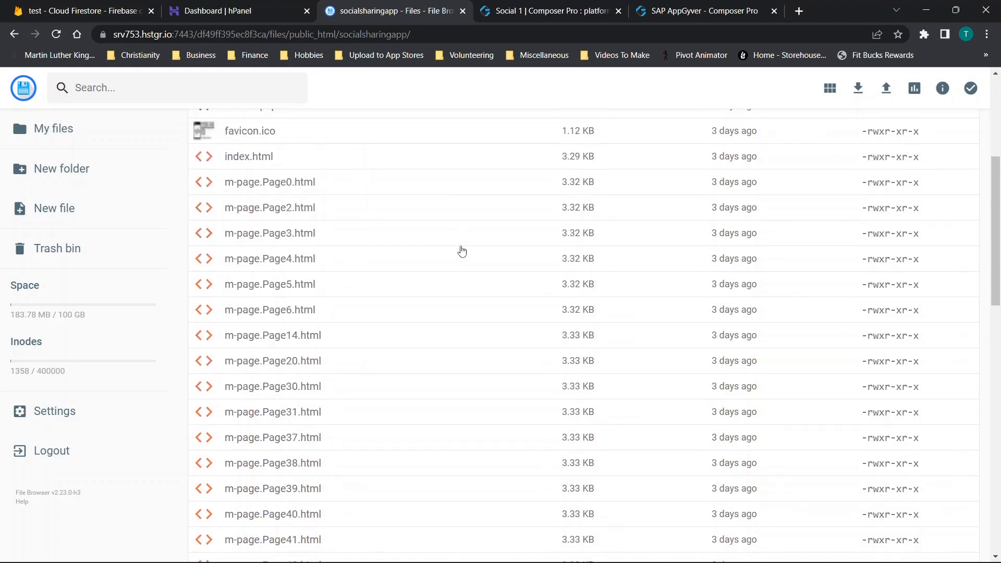
pyautogui.click(461, 248)
pyautogui.scroll(-14, 461, 247)
pyautogui.scroll(-7, 464, 213)
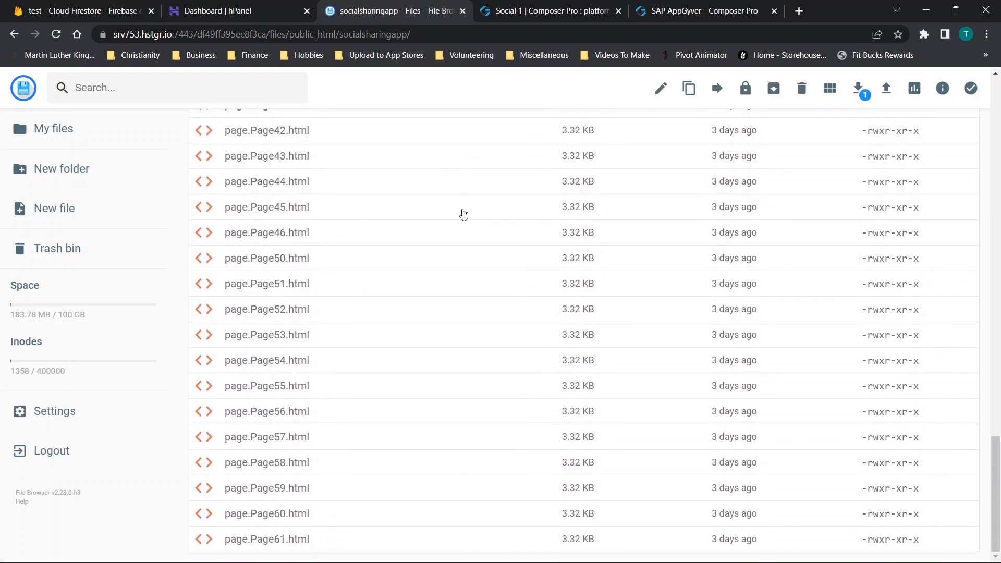
pyautogui.scroll(20, 464, 214)
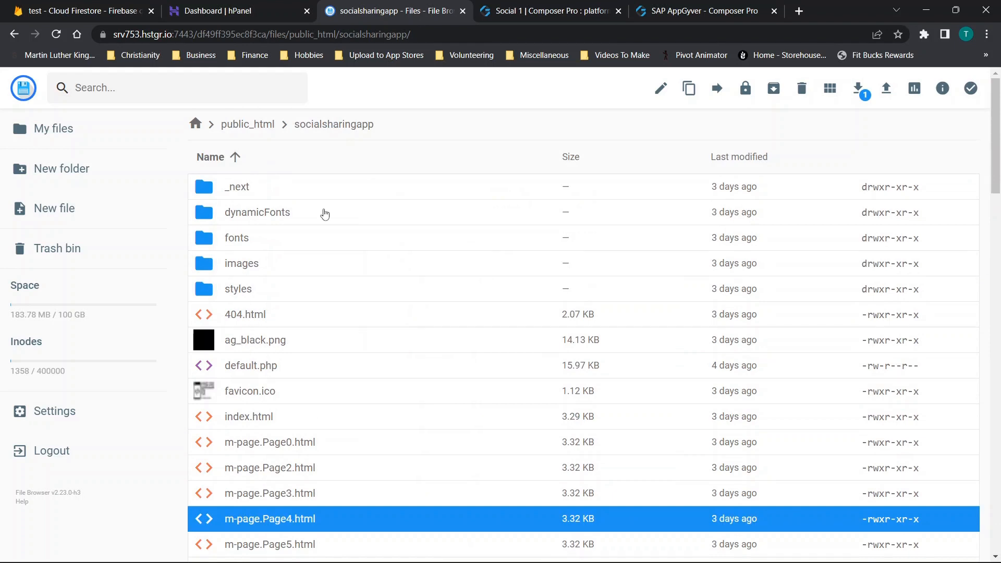
pyautogui.scroll(-20, 418, 353)
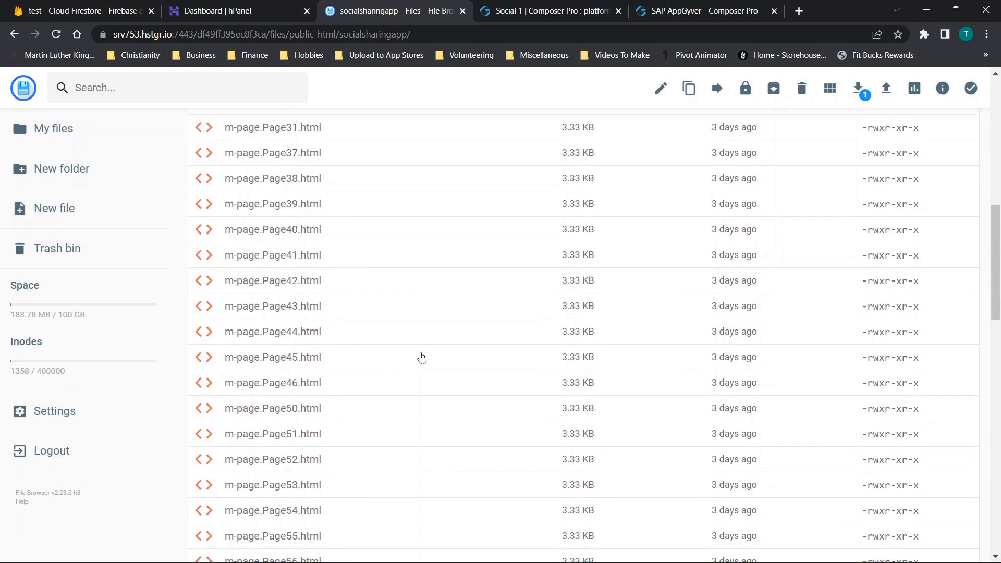
pyautogui.scroll(-15, 422, 357)
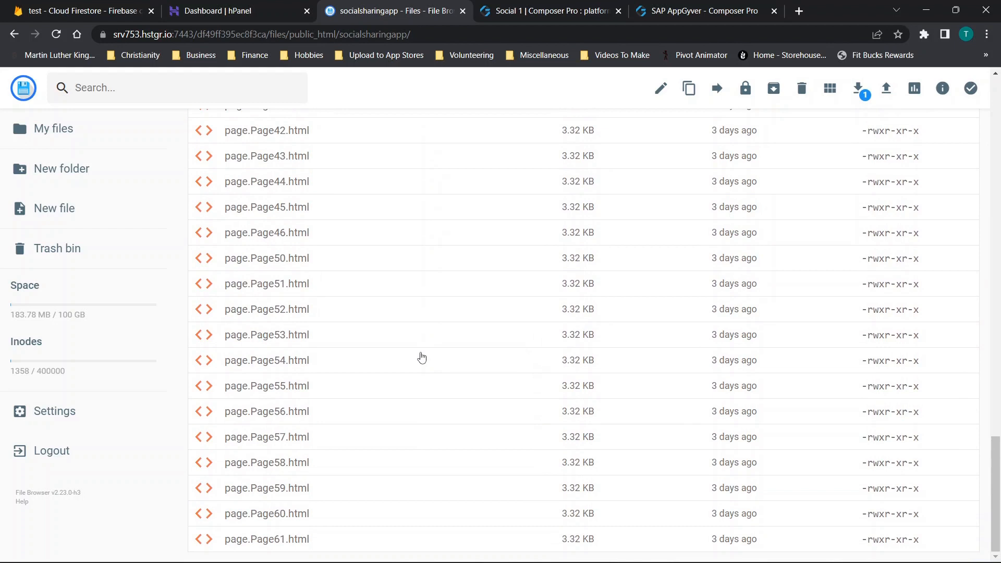
pyautogui.scroll(20, 308, 324)
pyautogui.scroll(2, 261, 193)
pyautogui.scroll(2, 358, 212)
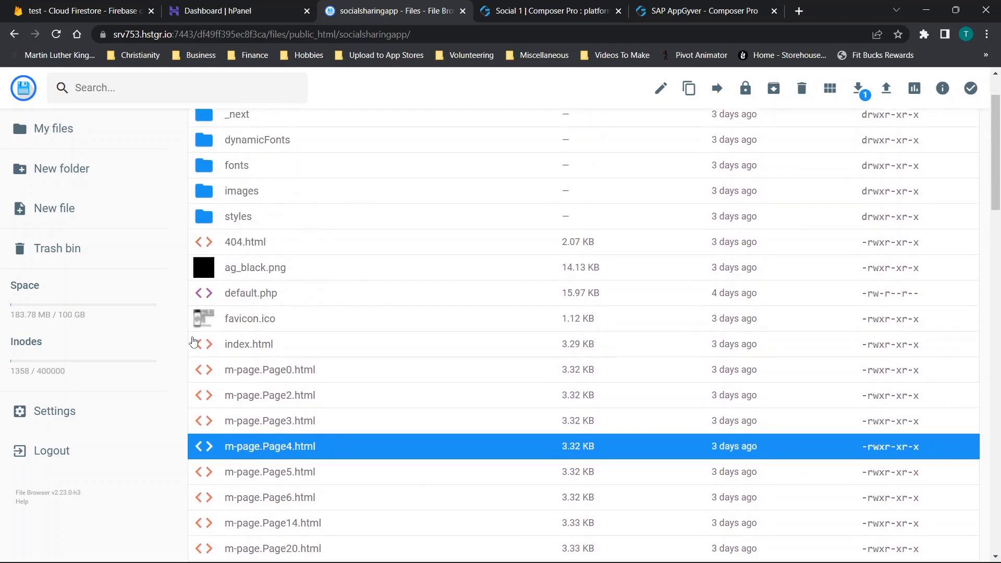
pyautogui.scroll(2, 286, 245)
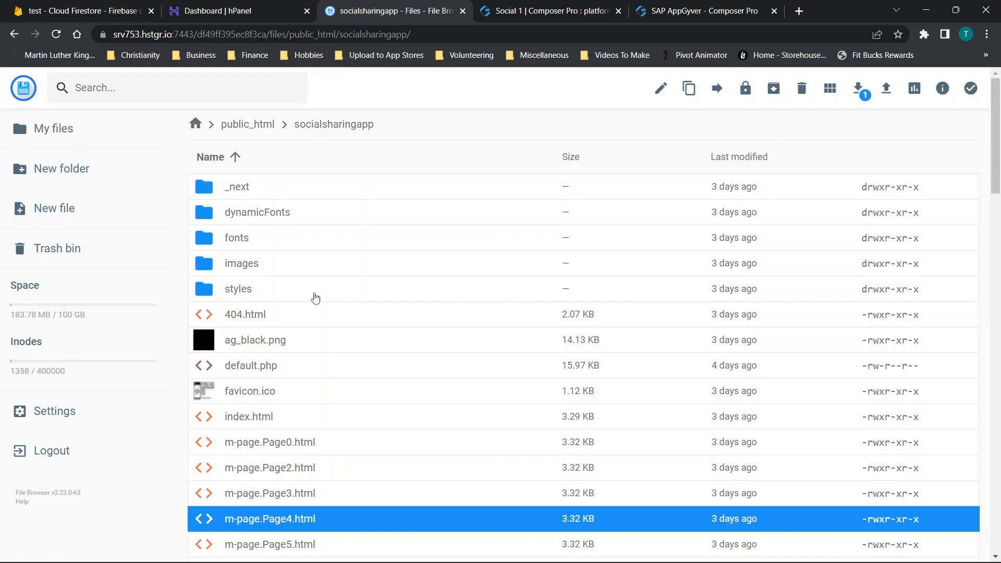
pyautogui.click(57, 139)
# - Browse the Files and Website tools for codelessfix.app in hPanel and check Import Website's archive formats and maximum upload size
pyautogui.click(243, 12)
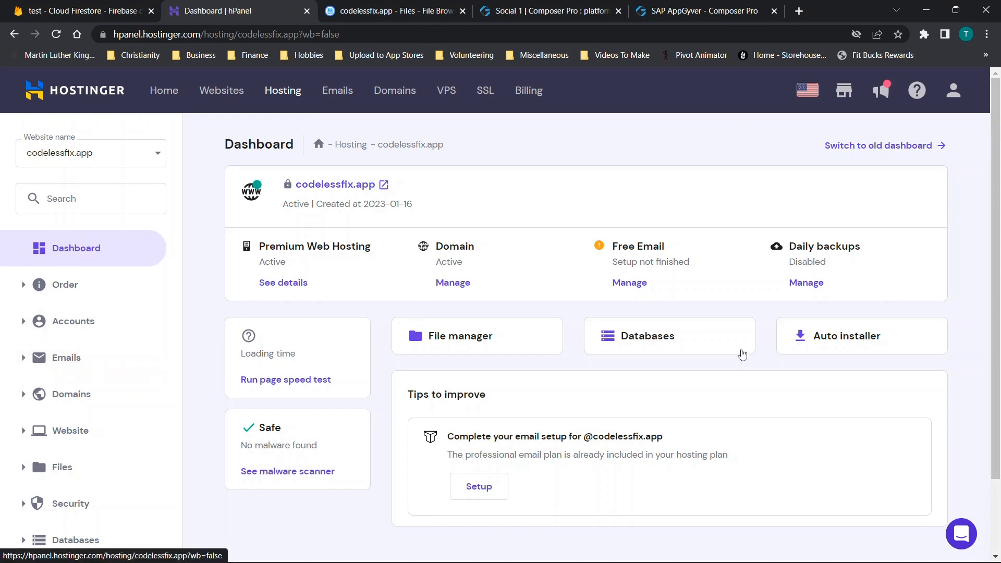
pyautogui.scroll(-2, 125, 353)
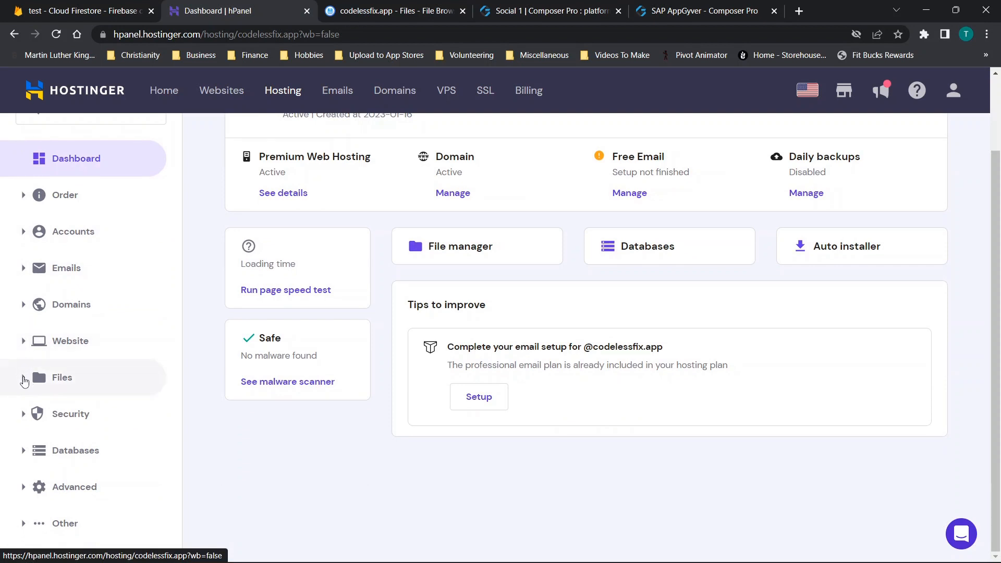
pyautogui.click(25, 378)
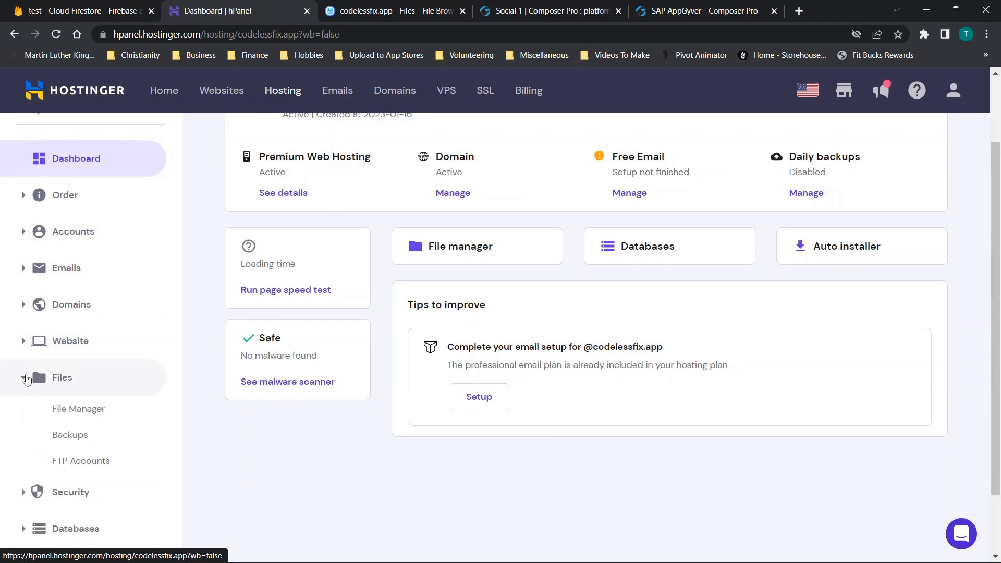
pyautogui.click(27, 341)
pyautogui.scroll(-1, 80, 353)
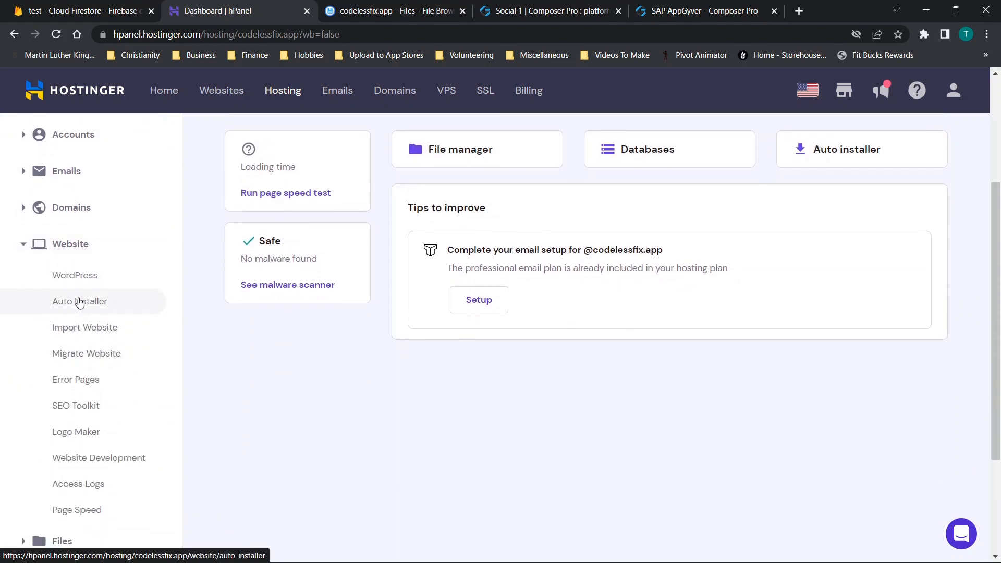
pyautogui.click(79, 301)
pyautogui.scroll(-2, 134, 426)
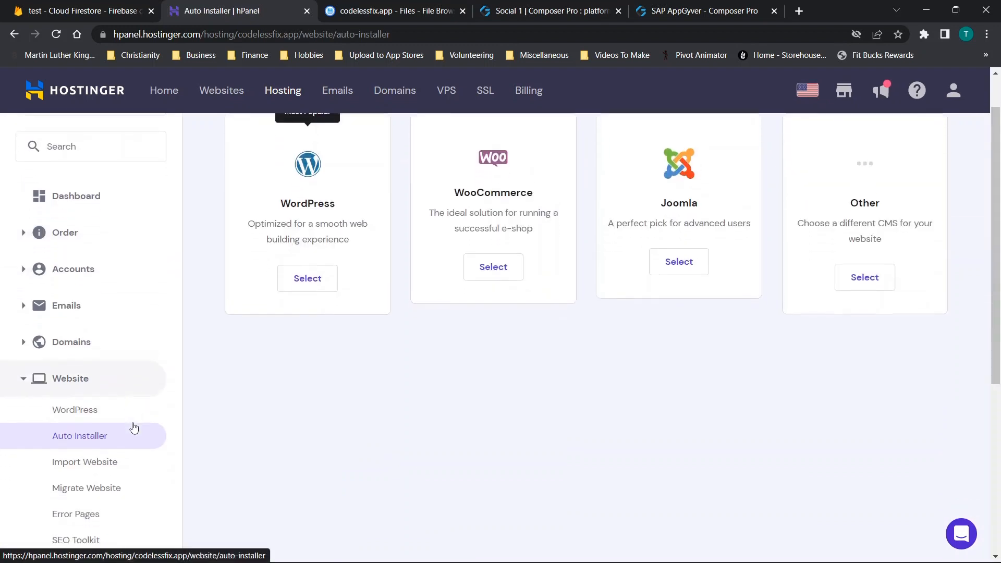
pyautogui.click(78, 418)
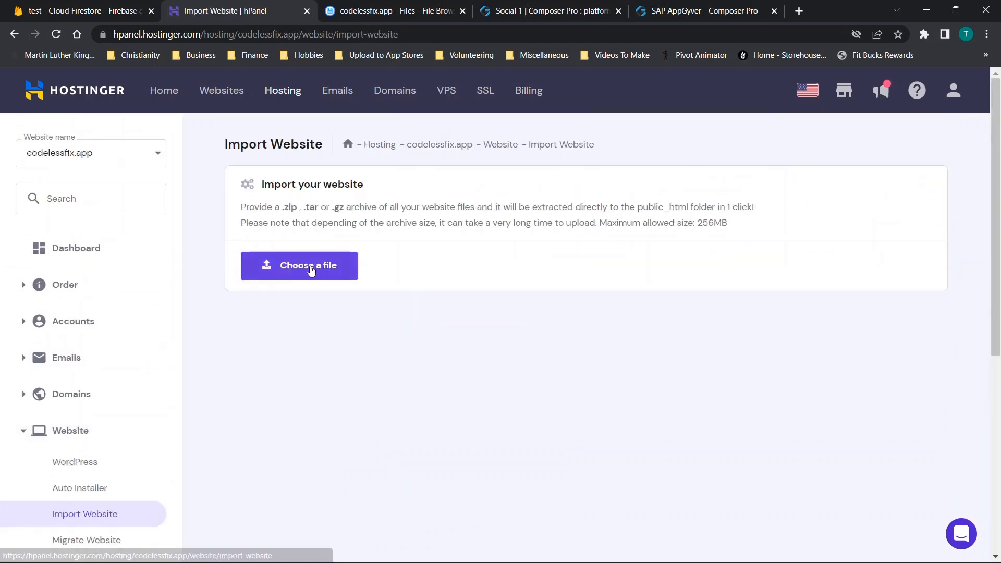
pyautogui.moveTo(698, 223); pyautogui.dragTo(746, 222)
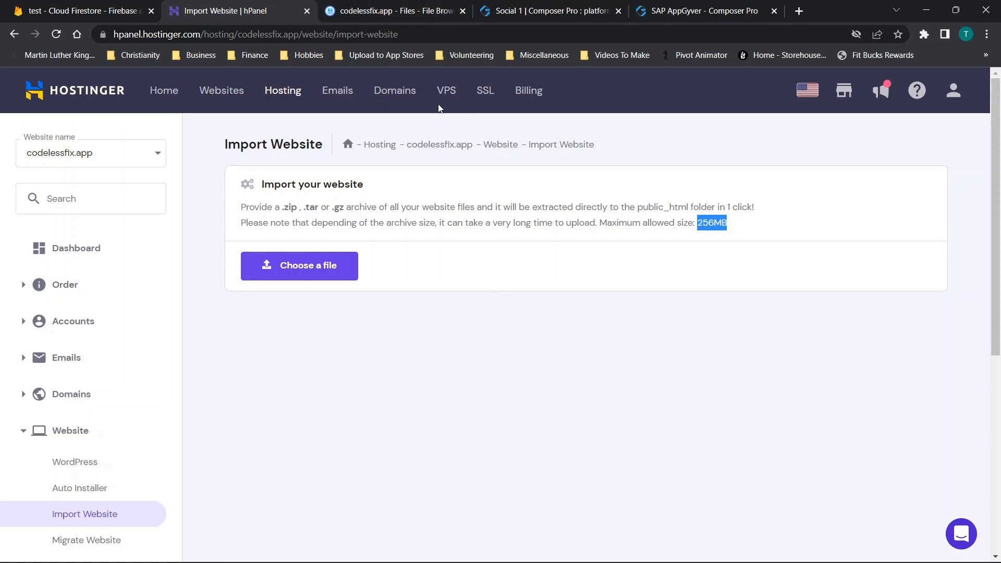
# - Switch back to AppGyver's build service and save the Android bundle settings with the AAB build scheme
pyautogui.click(569, 6)
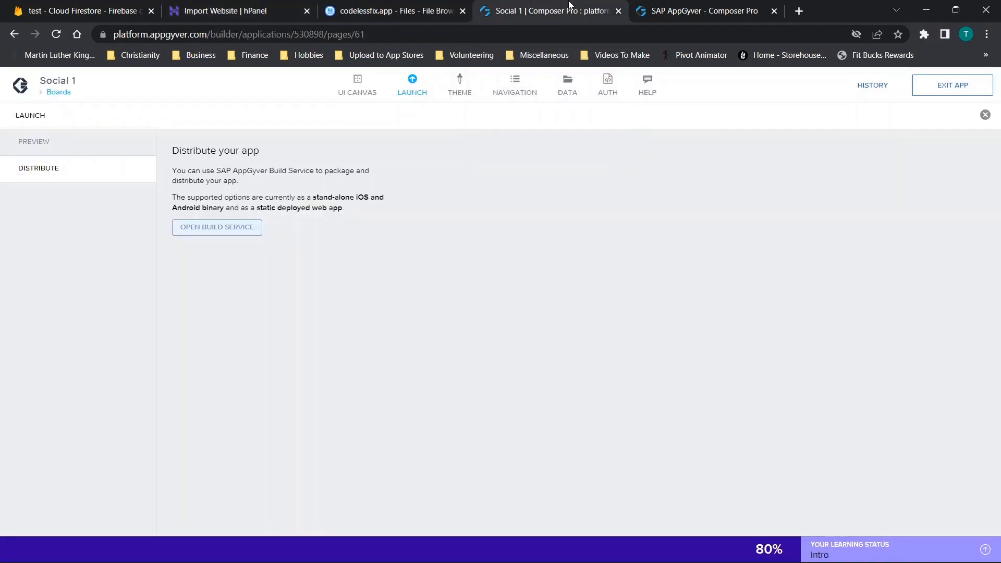
pyautogui.click(643, 7)
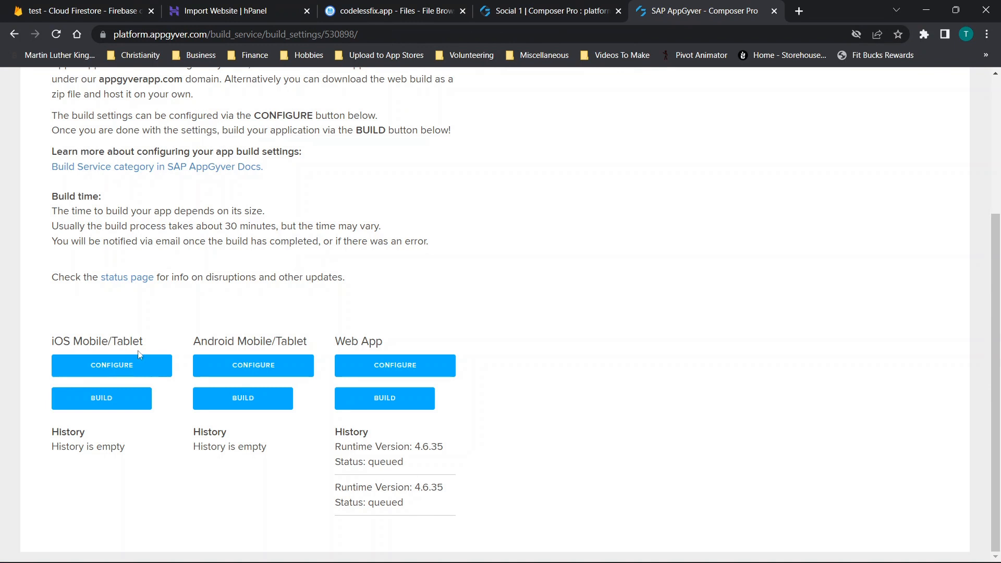
pyautogui.click(211, 369)
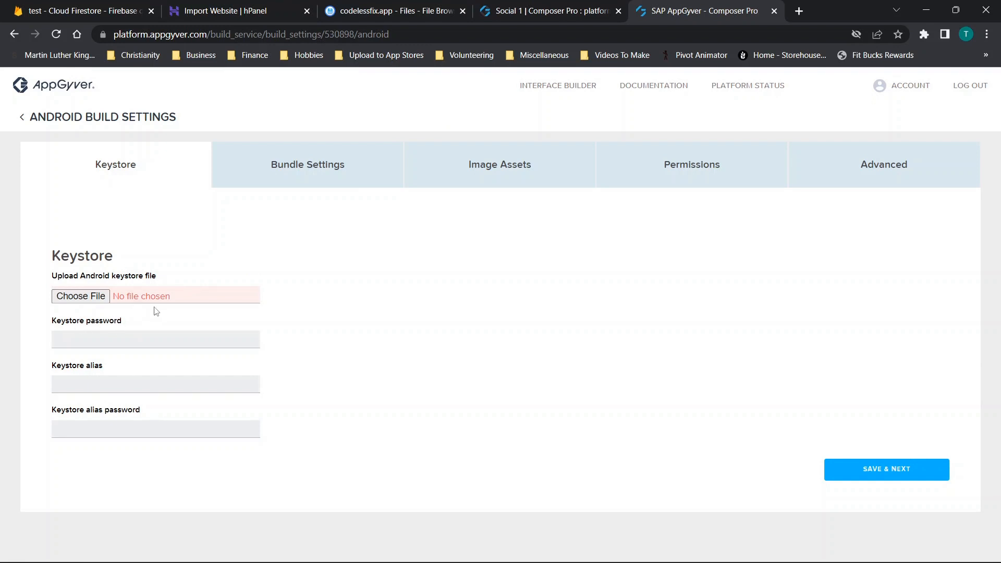
pyautogui.click(300, 181)
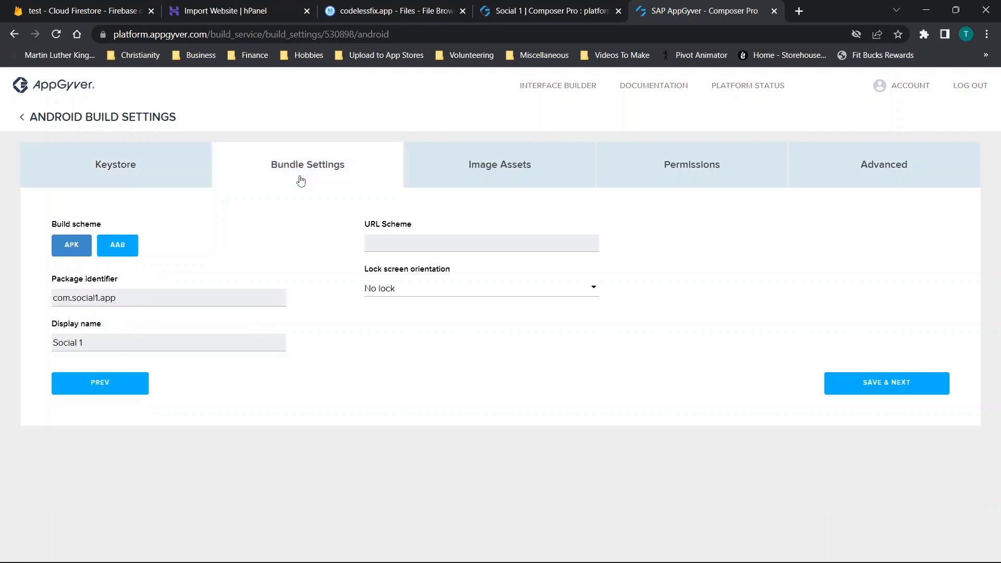
pyautogui.click(109, 251)
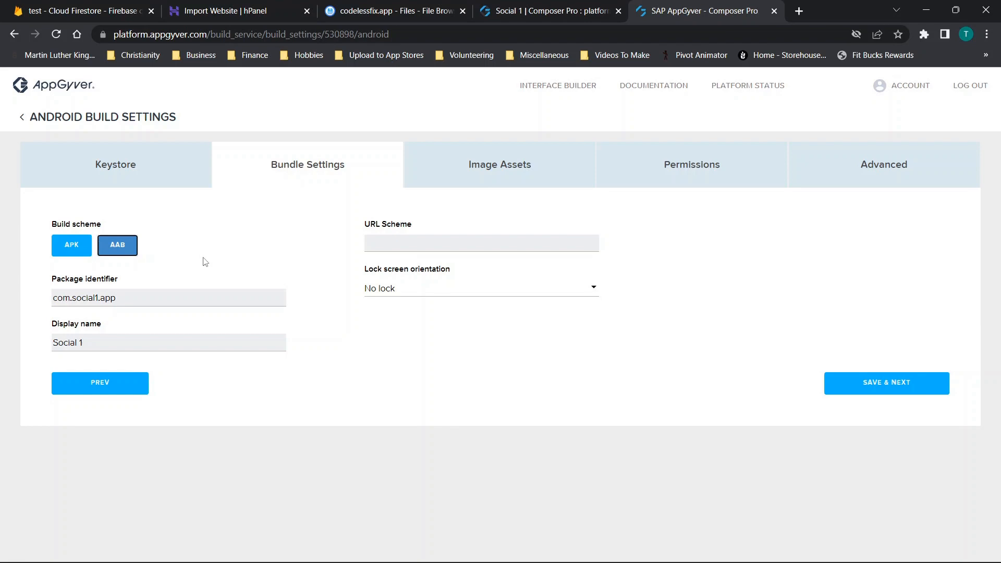
pyautogui.click(859, 389)
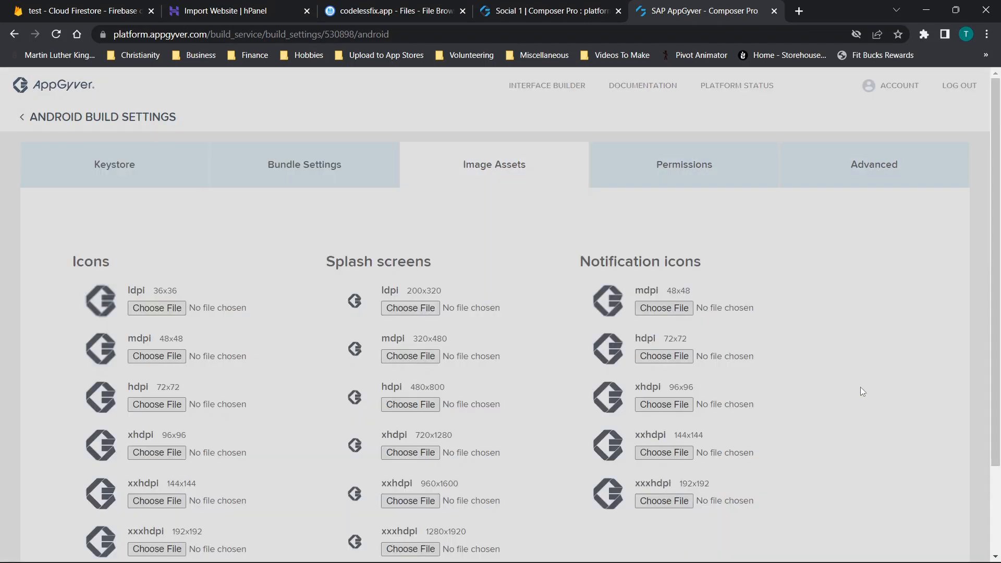
# - Review the Android icon, splash screen and notification icon sizes, and save the image assets and permissions without adding any
pyautogui.scroll(-2, 631, 300)
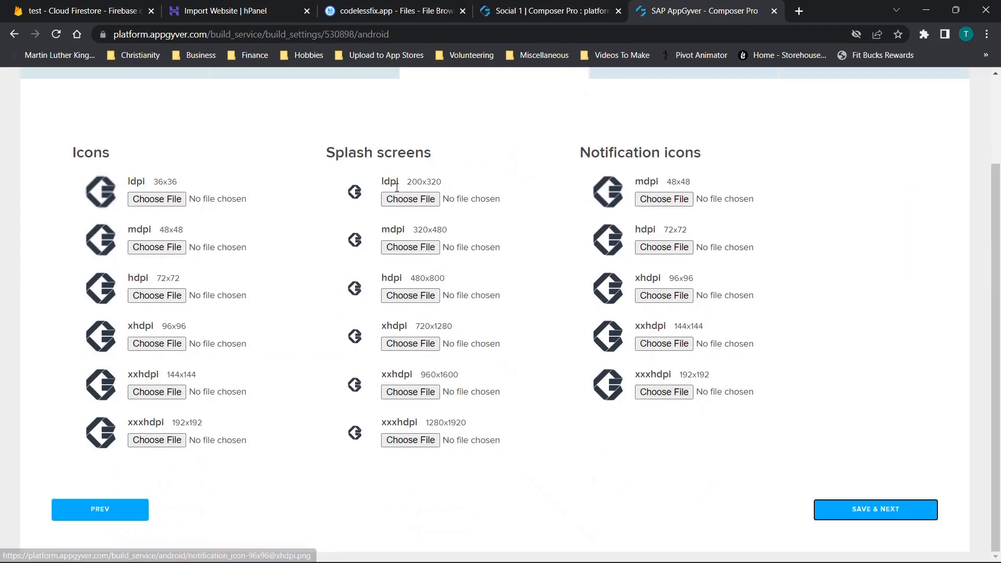
pyautogui.click(668, 230)
pyautogui.moveTo(668, 230); pyautogui.dragTo(688, 231)
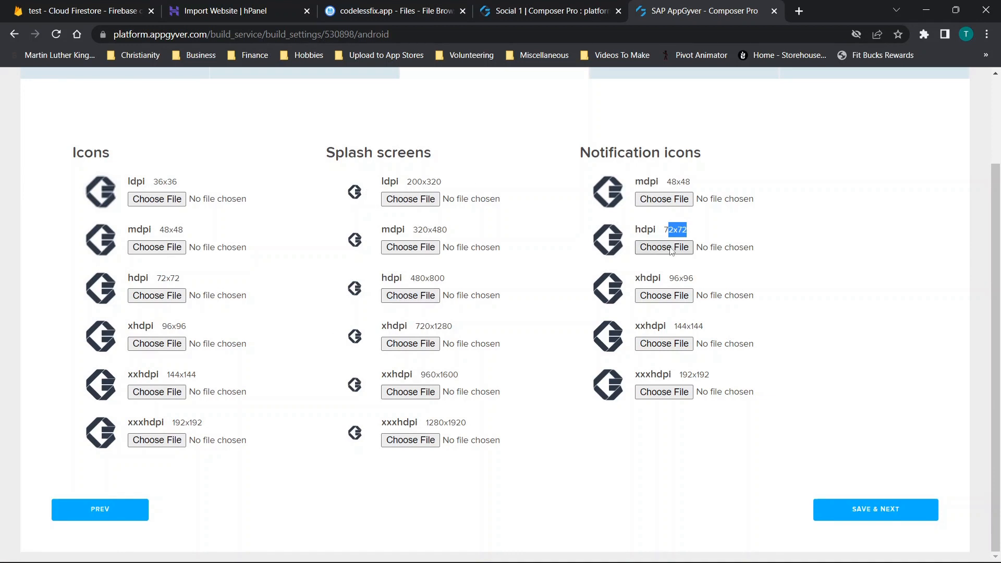
pyautogui.click(878, 507)
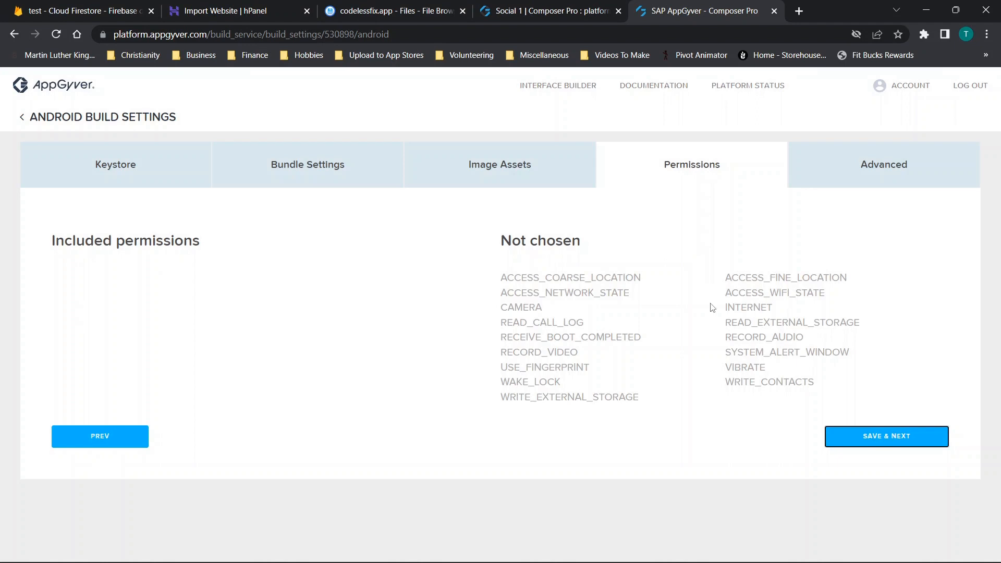
pyautogui.click(870, 437)
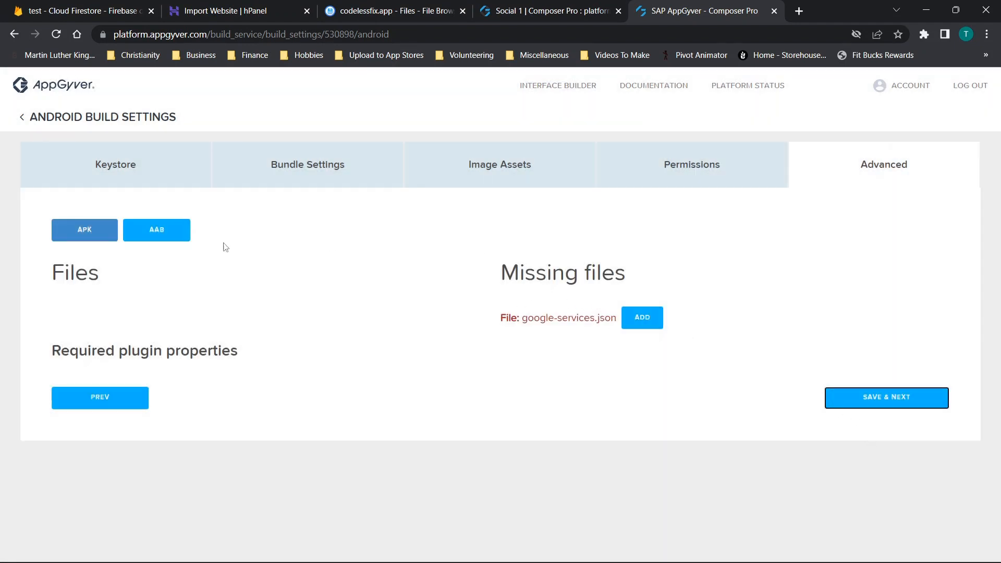
# - Check the missing google-services.json for the AAB build and locate its download in the Android app's project settings in Firebase
pyautogui.click(156, 236)
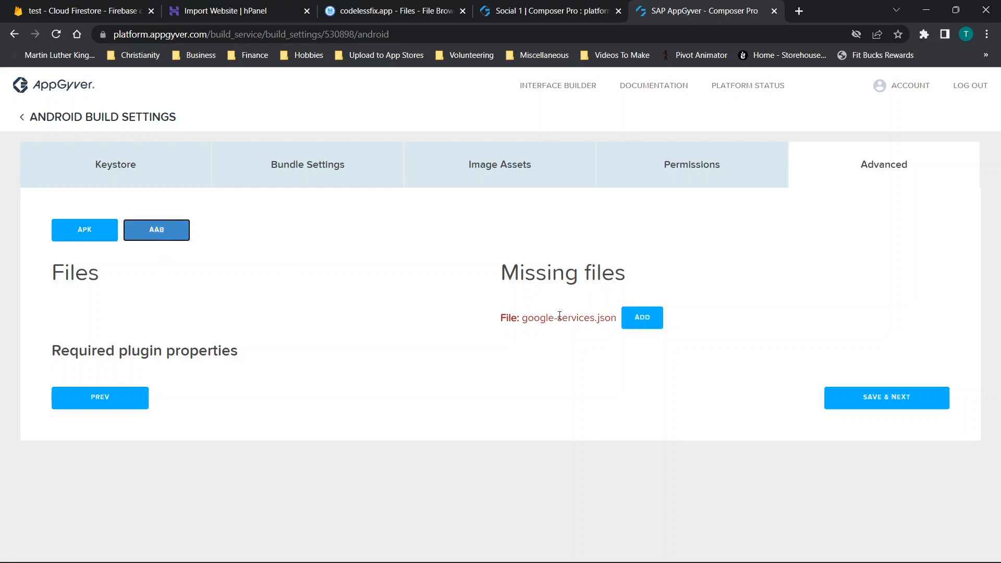
pyautogui.moveTo(522, 323); pyautogui.dragTo(615, 319)
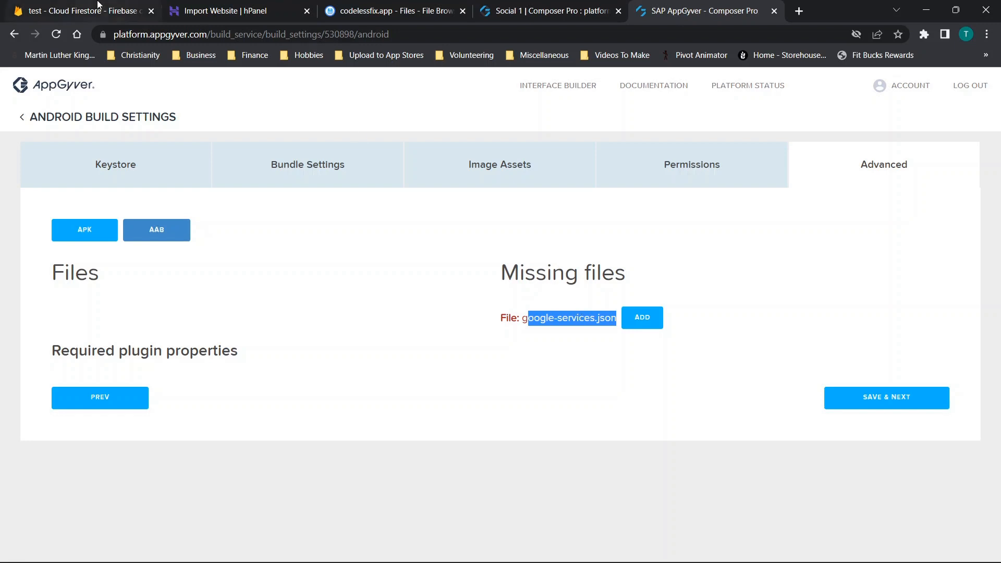
pyautogui.hotkey('ctrl', '1')
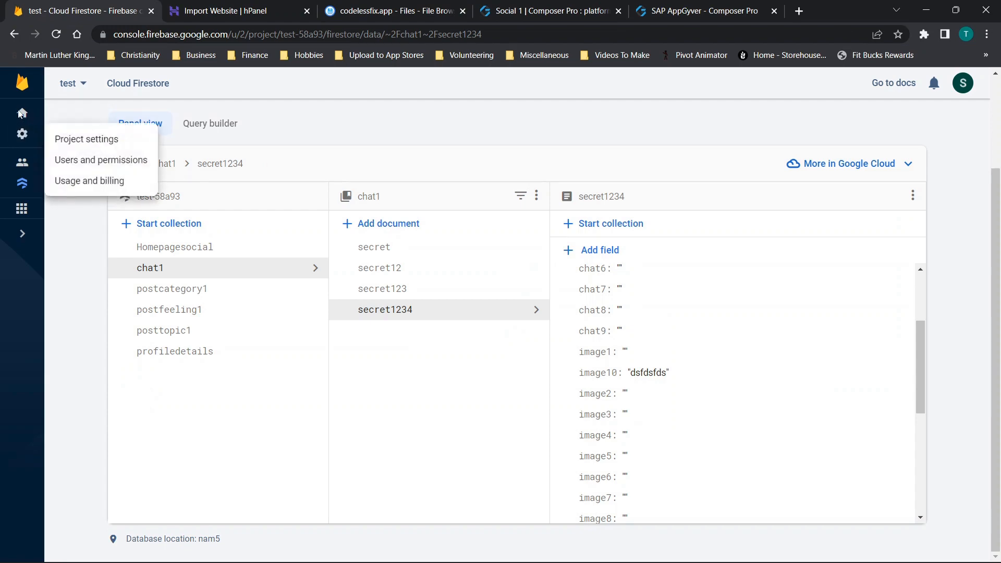
pyautogui.click(23, 114)
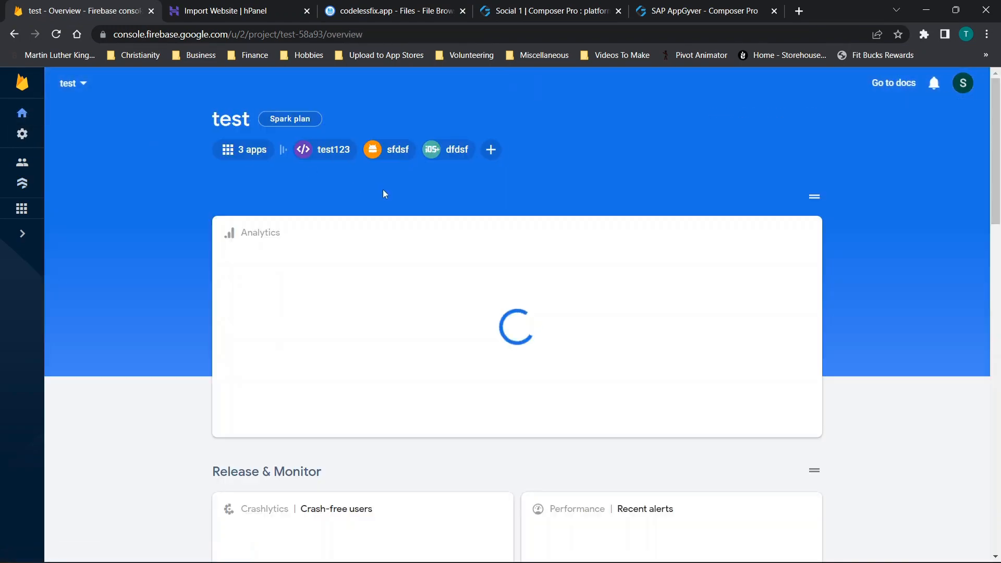
pyautogui.scroll(-10, 383, 193)
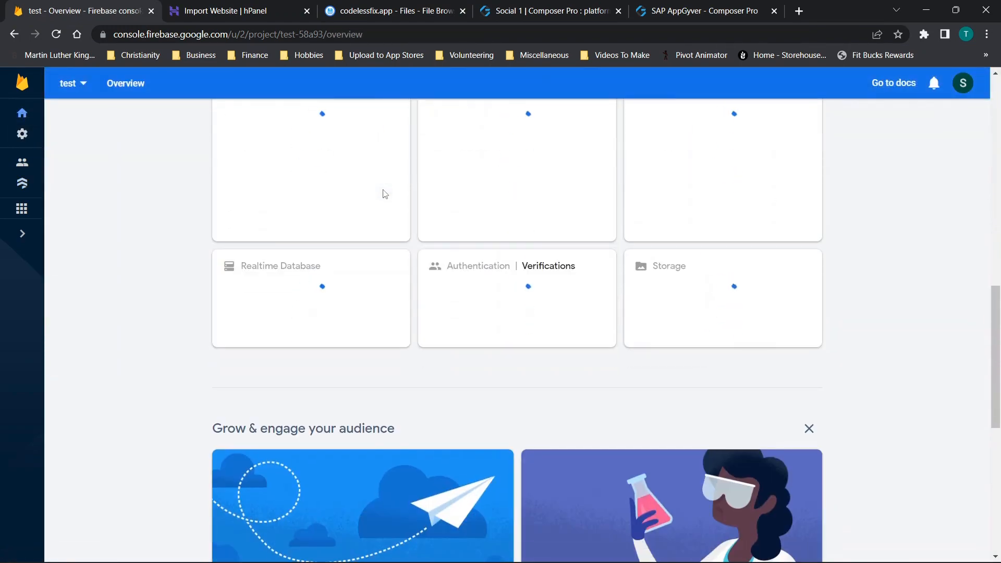
pyautogui.scroll(10, 383, 193)
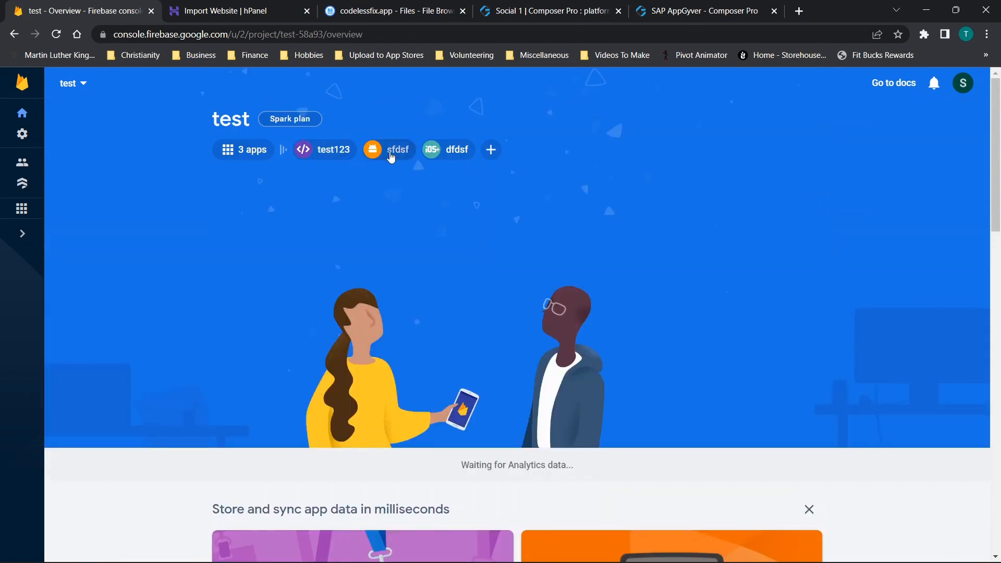
pyautogui.moveTo(385, 156)
pyautogui.click(495, 159)
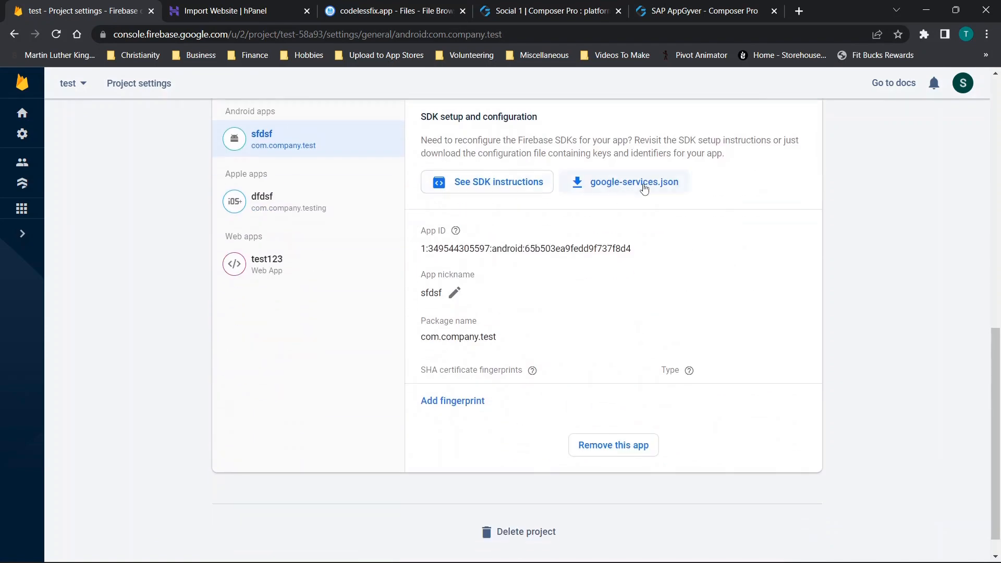
# - Switch back to AppGyver and save the advanced Android build settings without adding google-services.json
pyautogui.click(686, 8)
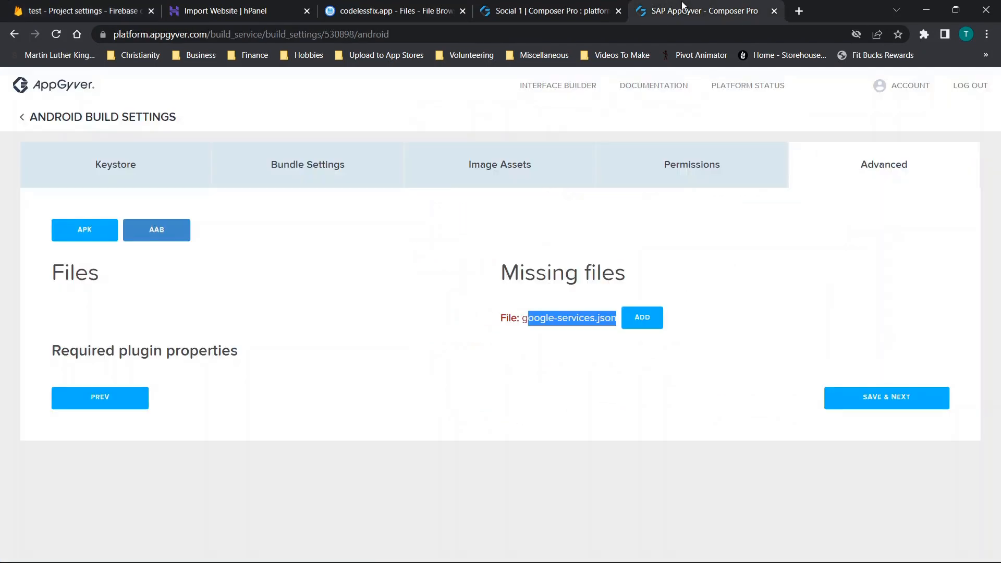
pyautogui.click(585, 323)
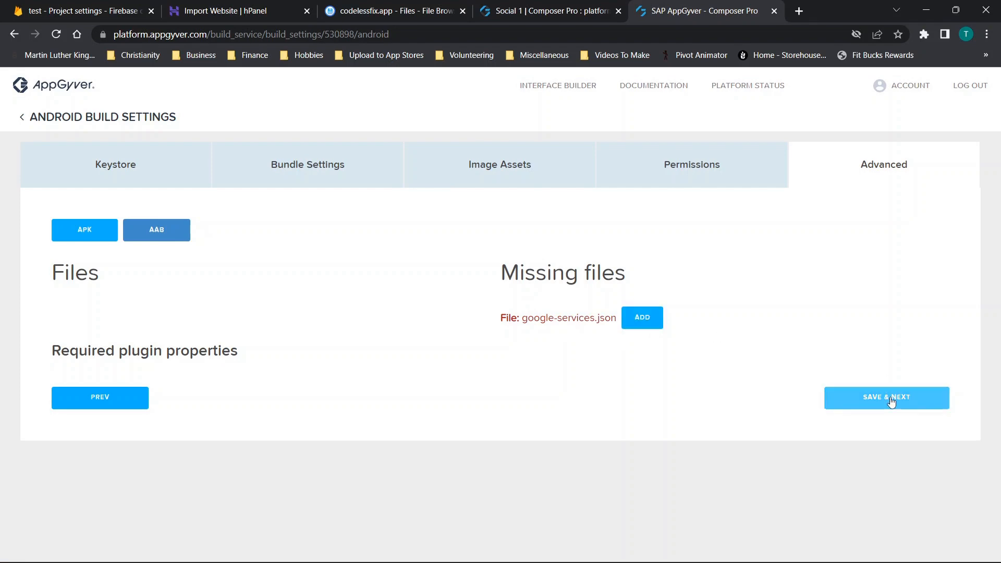
pyautogui.click(908, 397)
# - Open the Android app's build form and choose the AAB file type with client runtime version 4.6.35
pyautogui.scroll(-4, 431, 300)
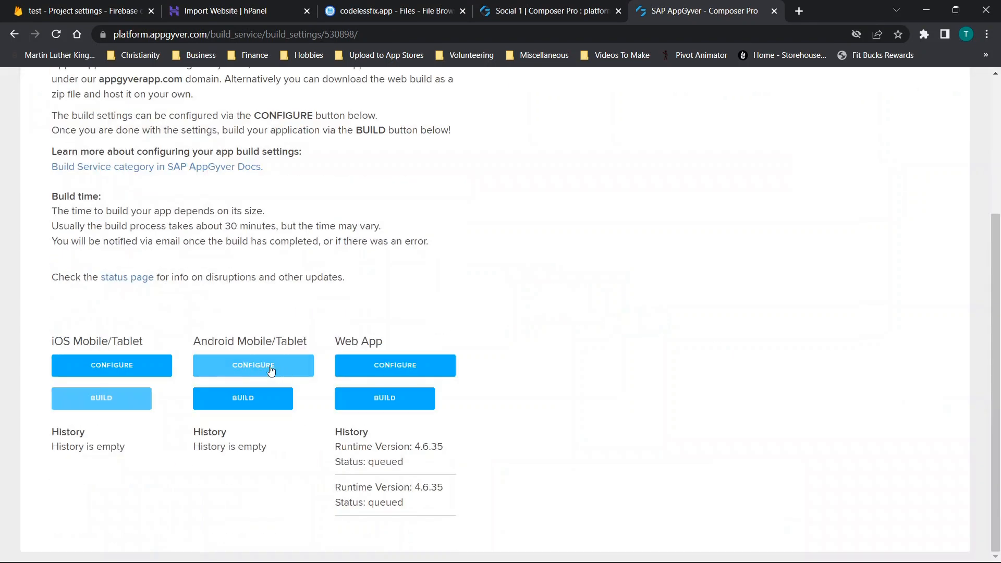
pyautogui.click(242, 402)
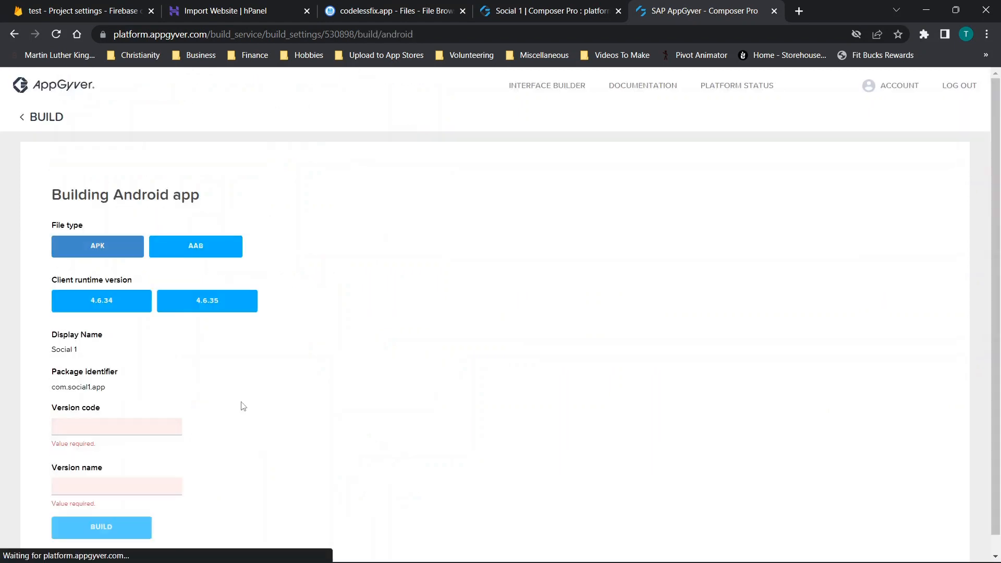
pyautogui.click(206, 245)
pyautogui.click(231, 311)
pyautogui.scroll(-1, 231, 311)
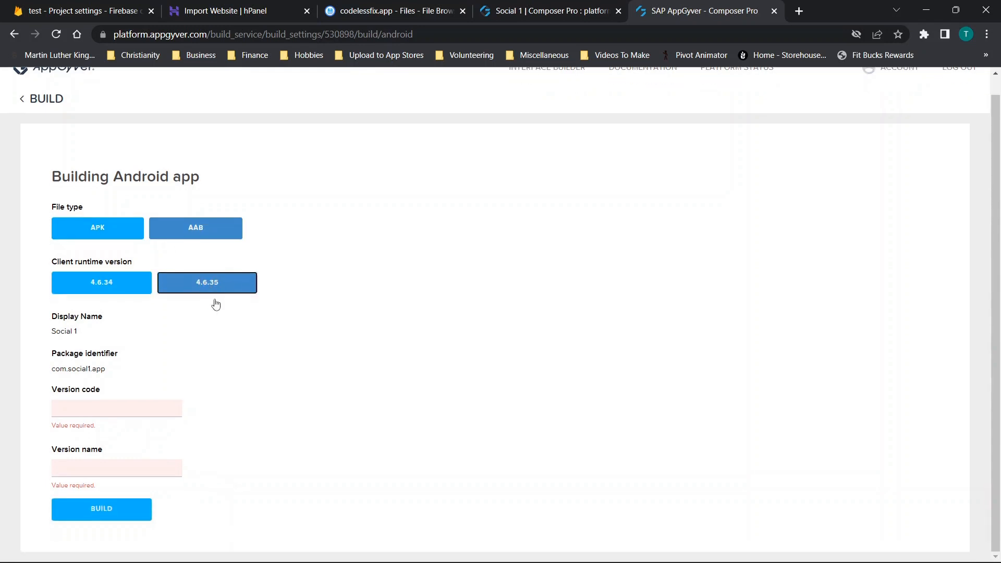
# - Set the version code to 1 and the version name to 1.0.0, and start the Android build
pyautogui.click(125, 407)
pyautogui.write('1')
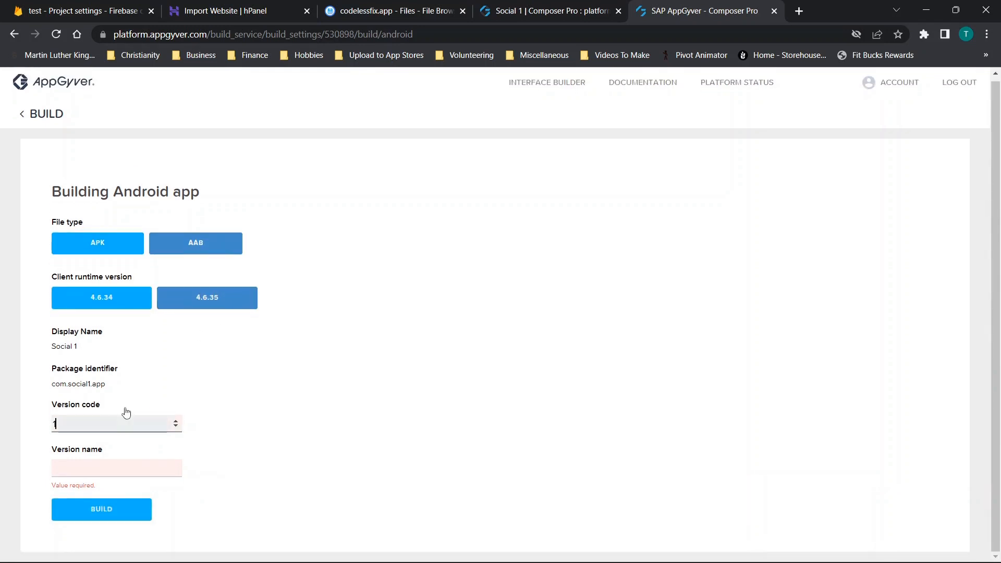
pyautogui.click(124, 462)
pyautogui.write('1.0')
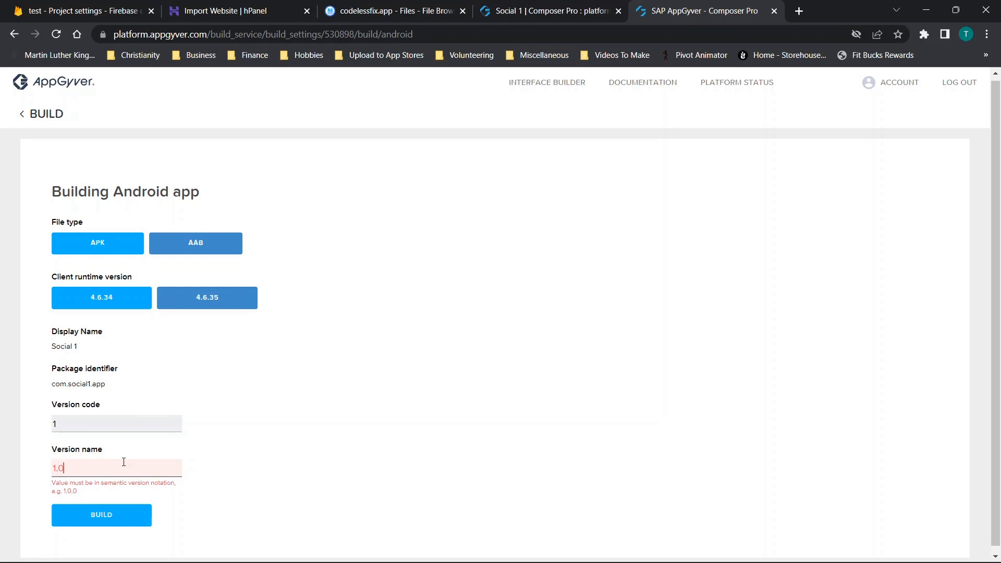
pyautogui.write('.0')
pyautogui.click(119, 492)
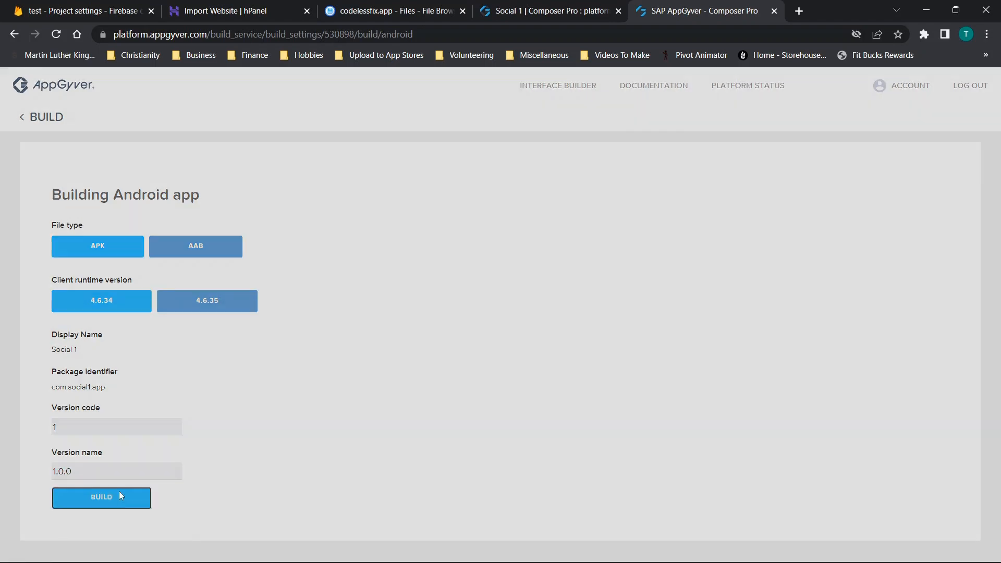
# - Open the iOS build settings and check the distribution certificate and bundle settings requirements
pyautogui.scroll(-3, 241, 315)
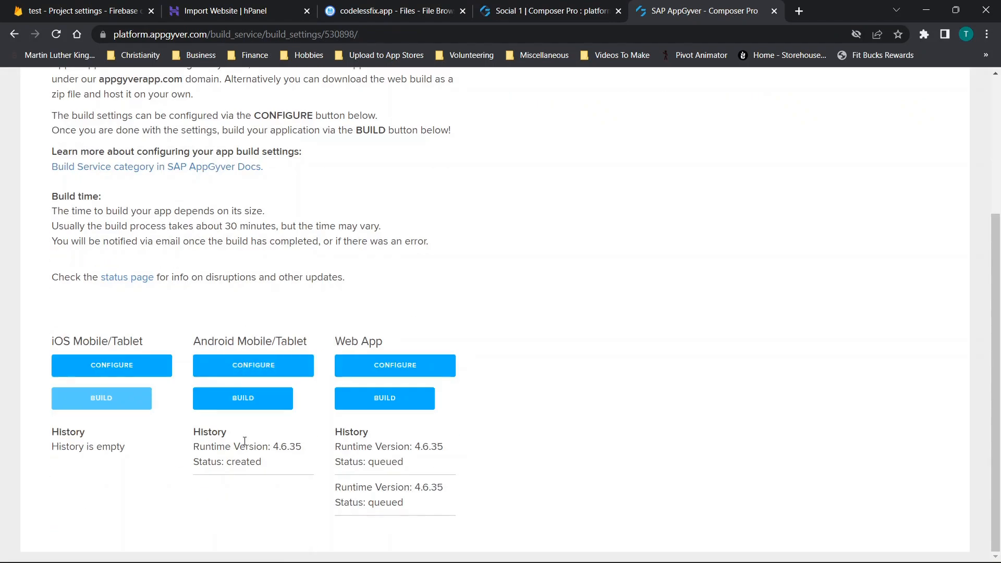
pyautogui.click(92, 369)
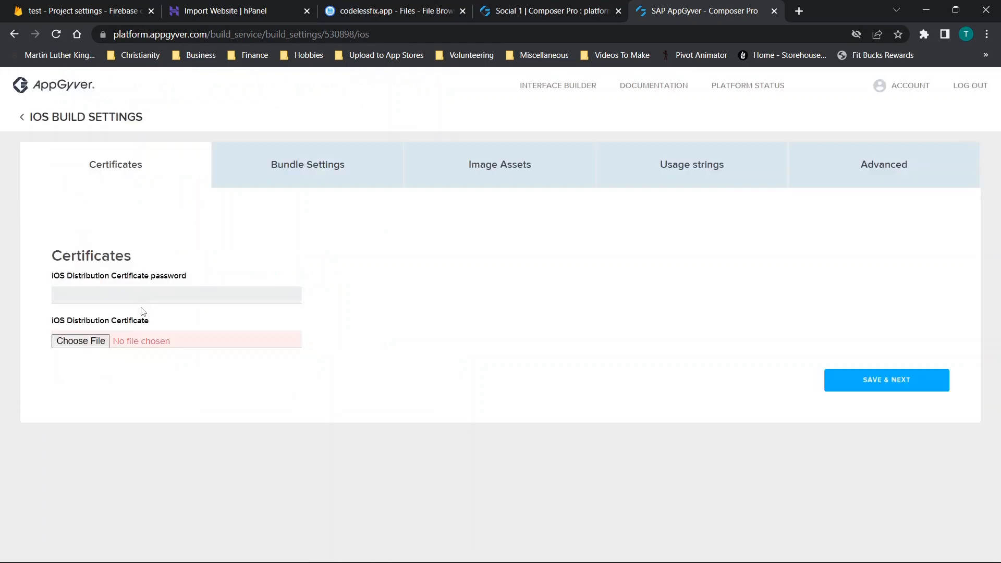
pyautogui.moveTo(51, 280); pyautogui.dragTo(186, 286)
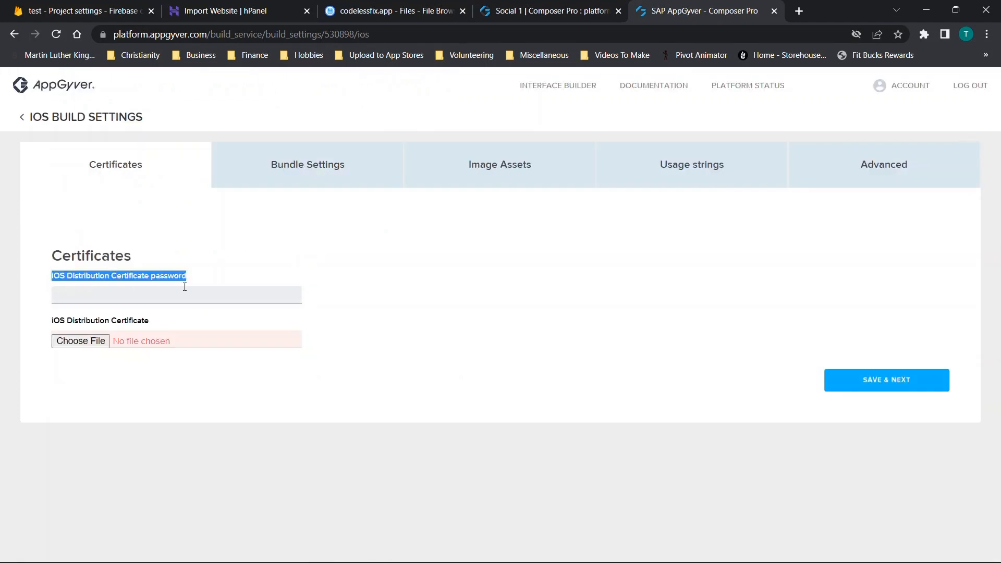
pyautogui.click(202, 292)
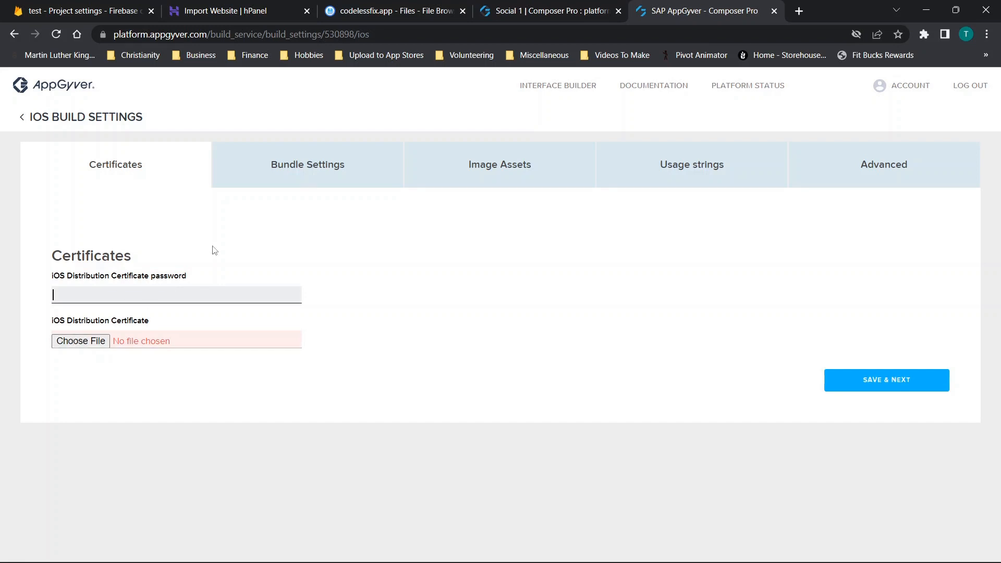
pyautogui.click(282, 174)
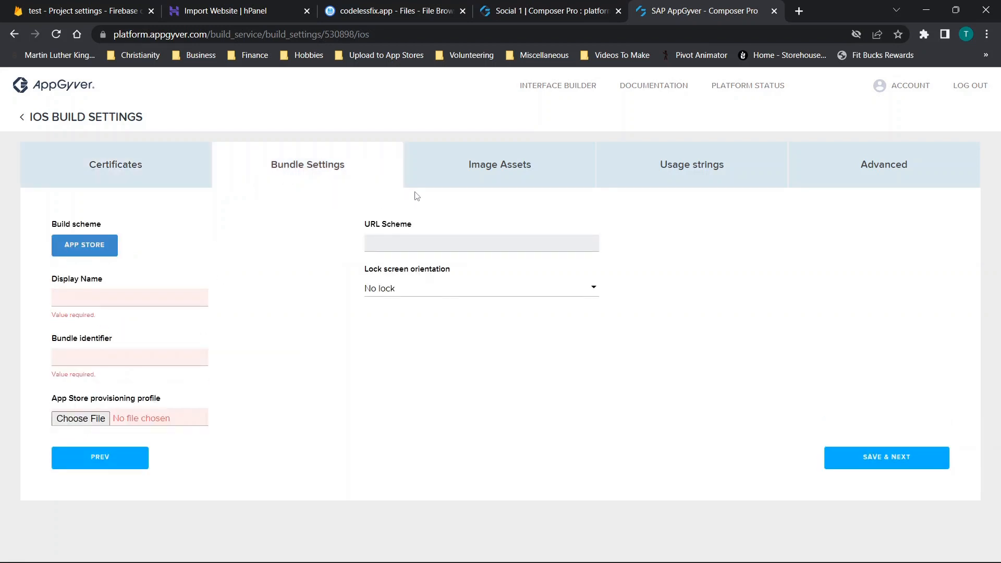
# - Review the required iOS app icon, launch screen and notification icon sizes, and save the image assets without adding files
pyautogui.click(461, 171)
pyautogui.scroll(-4, 532, 306)
pyautogui.scroll(-1, 532, 306)
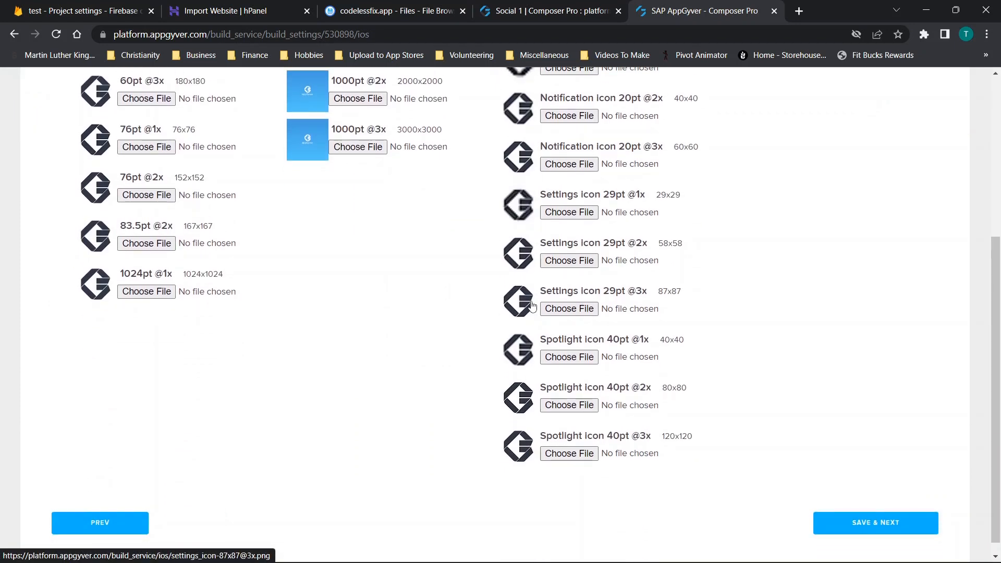
pyautogui.scroll(4, 532, 306)
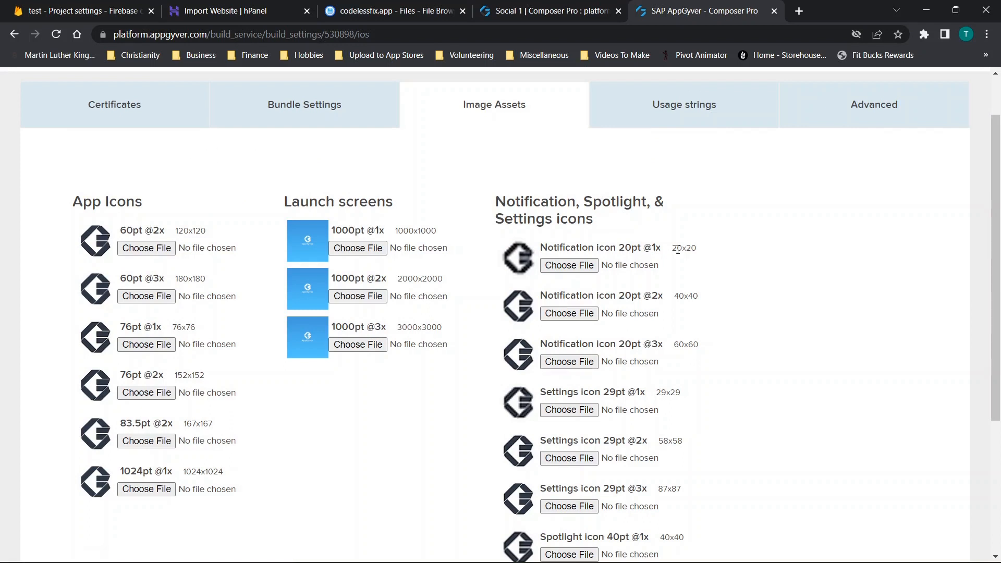
pyautogui.scroll(-4, 681, 250)
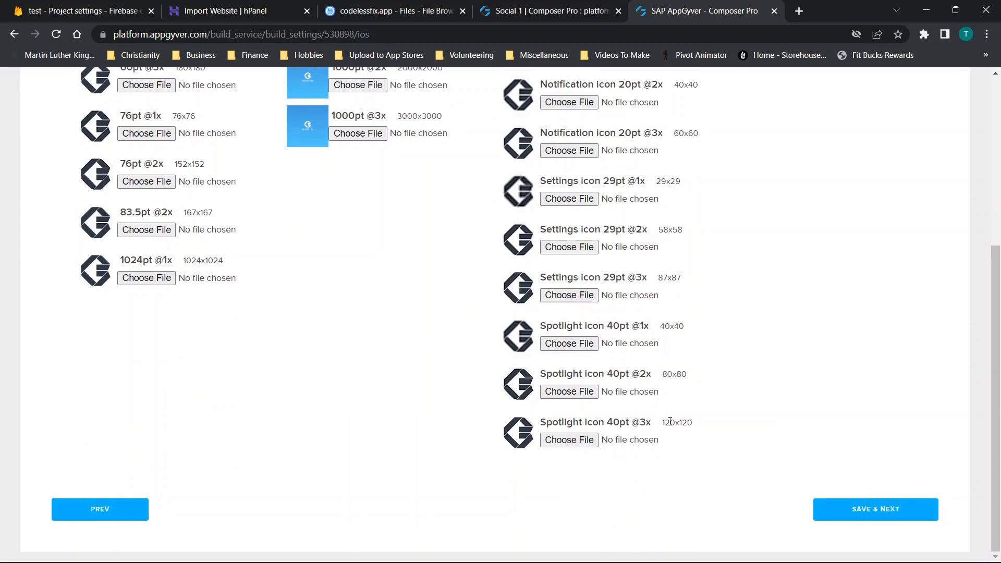
pyautogui.scroll(5, 633, 358)
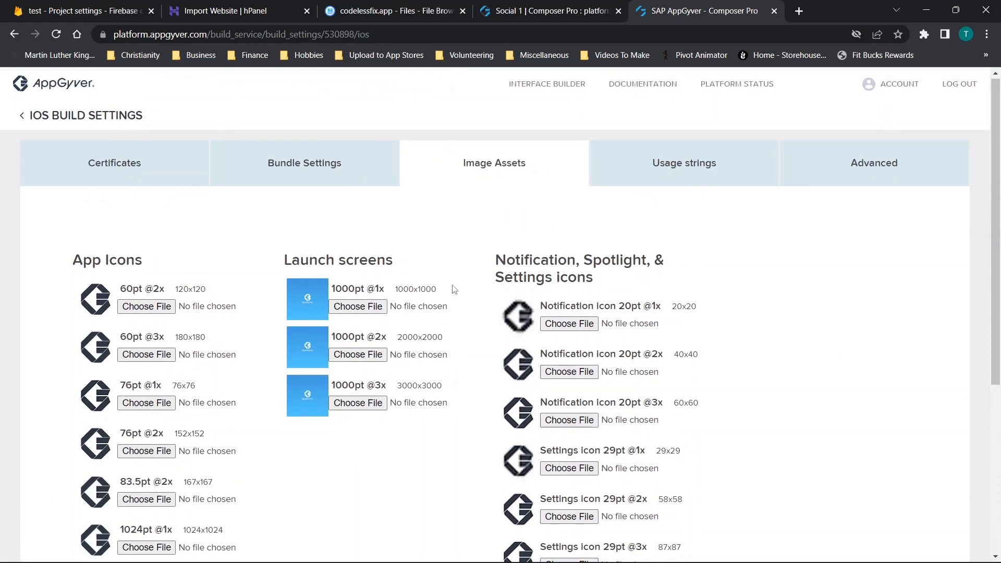
pyautogui.scroll(-5, 521, 287)
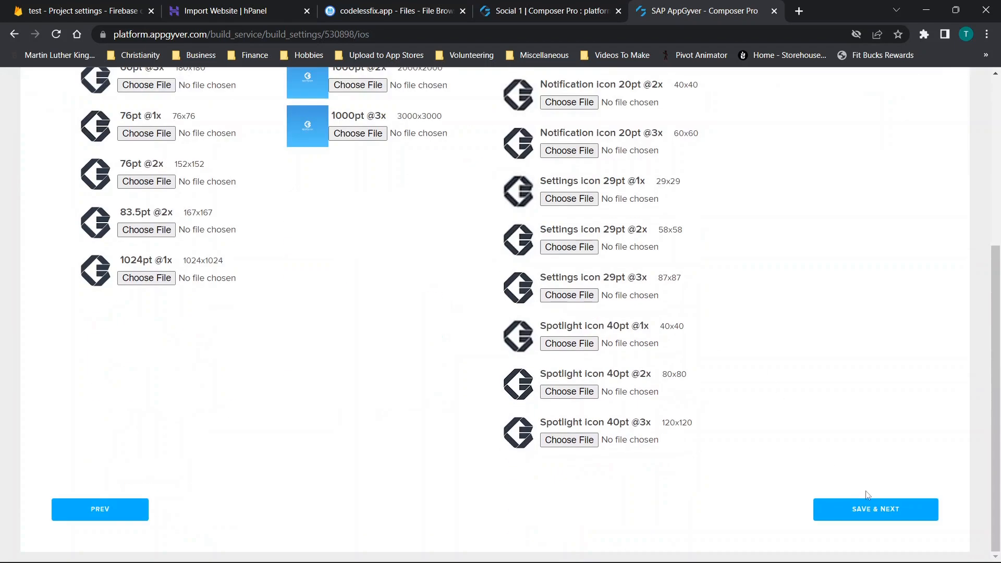
pyautogui.click(884, 501)
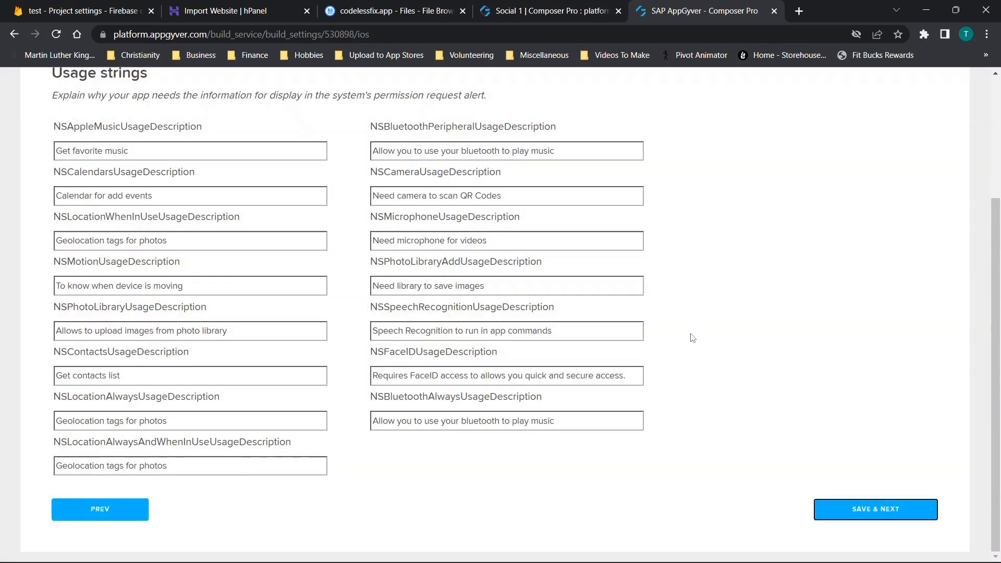
# - Review the iOS usage strings for the permission requests and save them as they are
pyautogui.scroll(3, 692, 338)
pyautogui.scroll(-4, 692, 337)
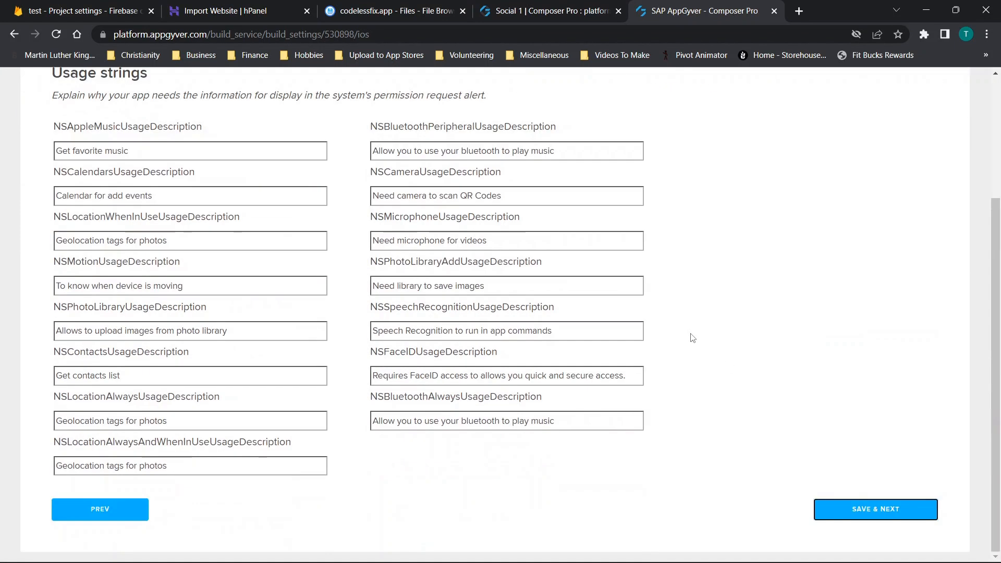
pyautogui.click(860, 511)
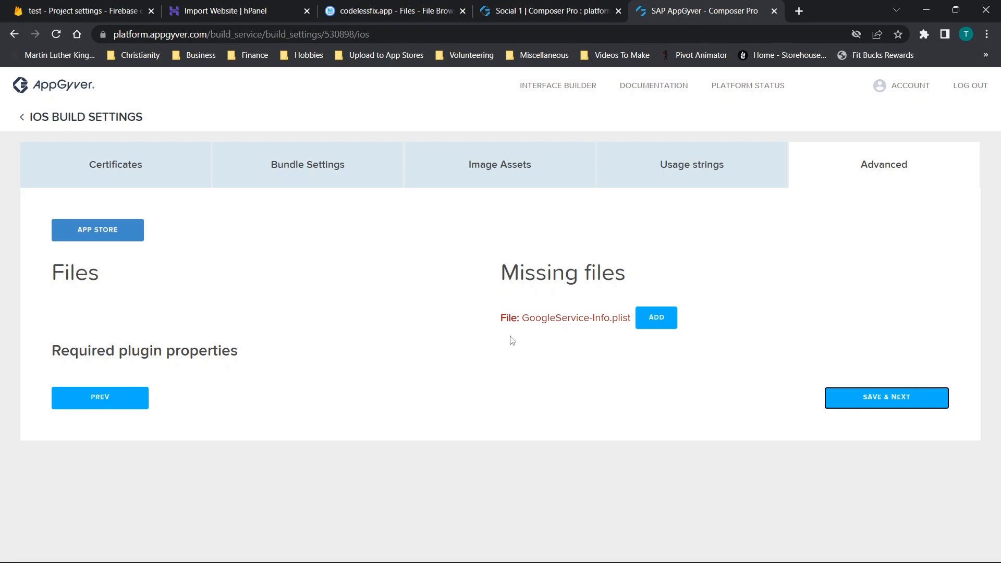
# - Locate the missing GoogleService-Info.plist download in the Apple app's settings in the Firebase project, and return to the AppGyver iOS build settings
pyautogui.moveTo(529, 316); pyautogui.dragTo(641, 319)
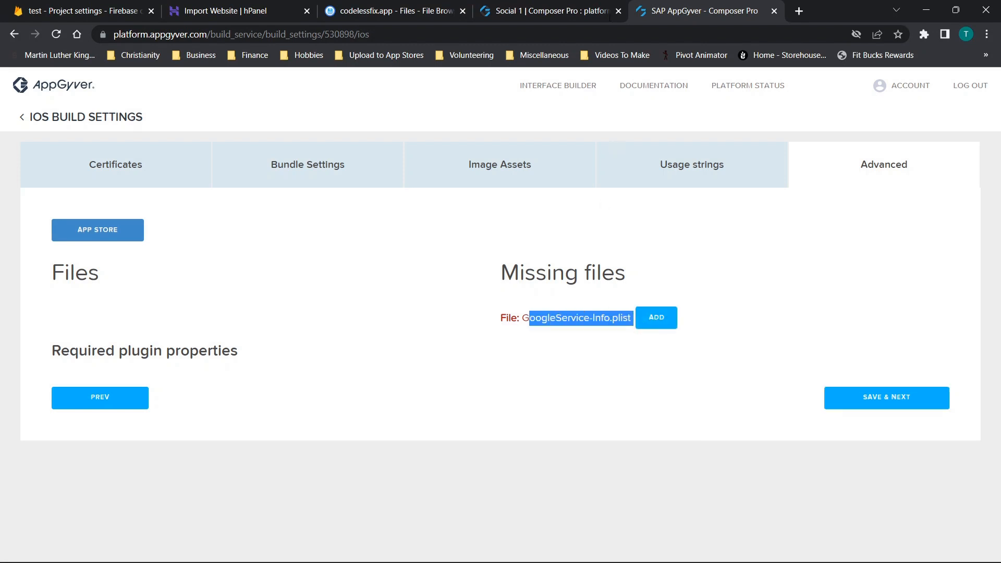
pyautogui.click(574, 11)
pyautogui.click(51, 14)
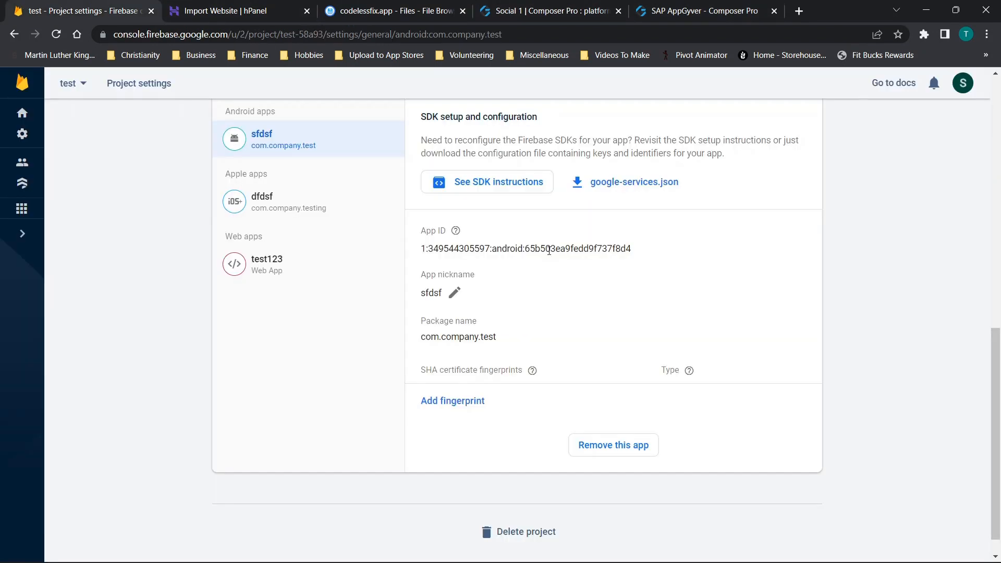
pyautogui.scroll(-1, 549, 251)
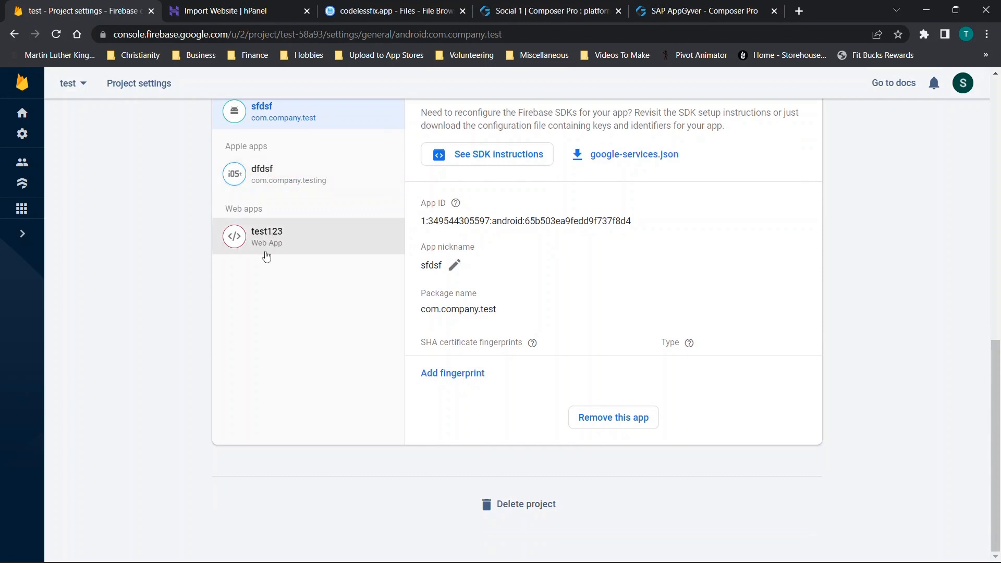
pyautogui.click(273, 174)
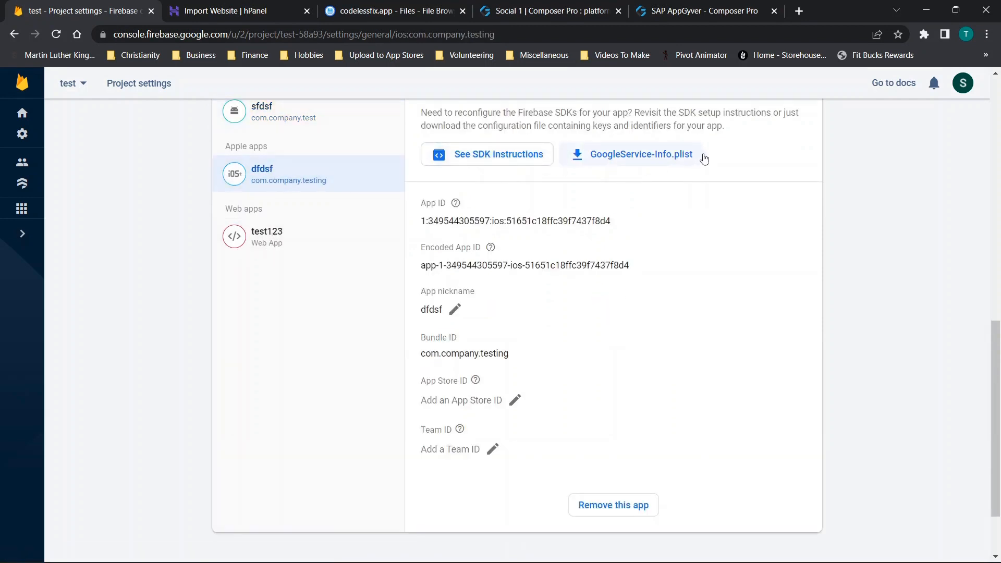
pyautogui.click(678, 11)
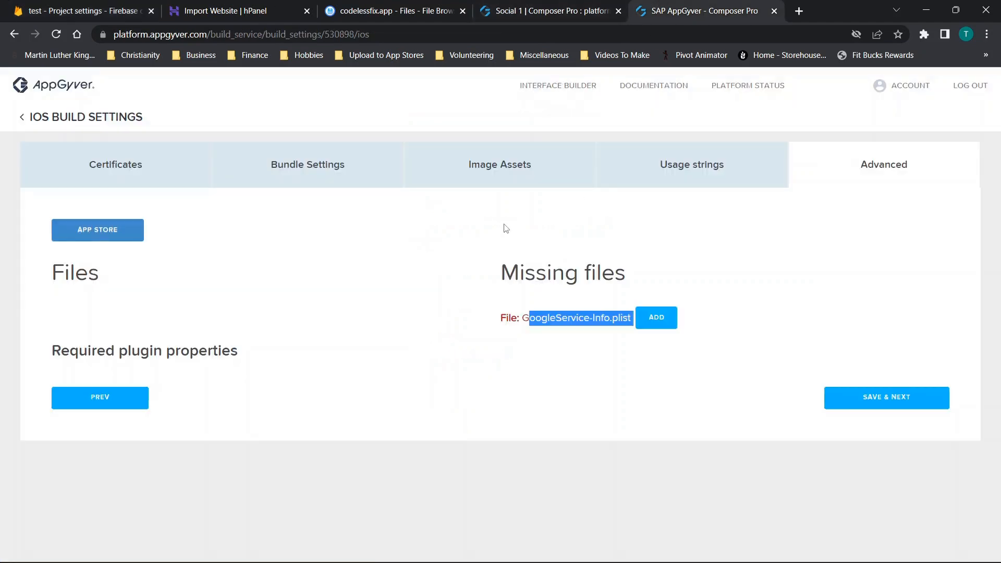
# - Save the advanced iOS settings without adding the file, and set up an iOS build with client runtime version 4.6.35
pyautogui.click(863, 396)
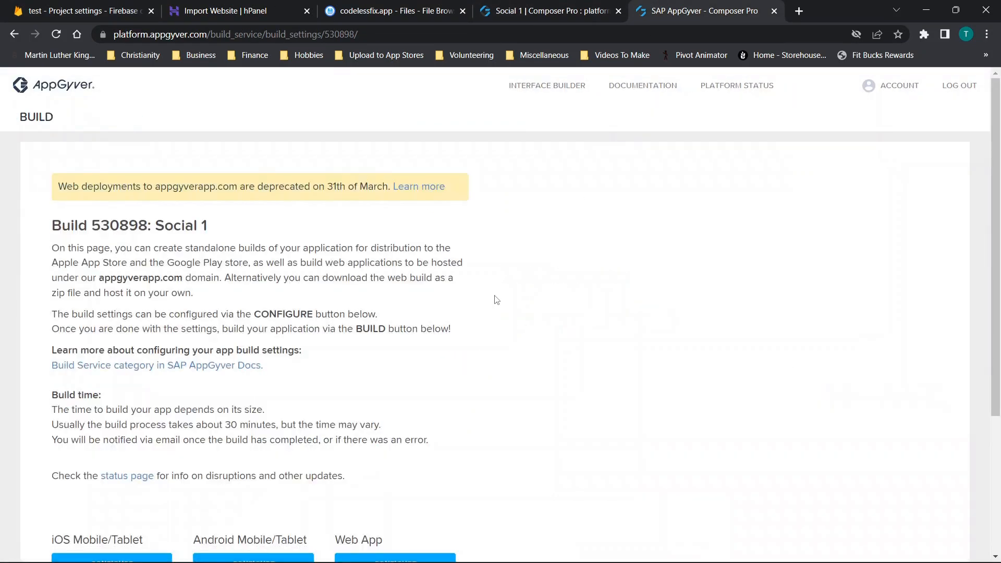
pyautogui.scroll(-4, 495, 298)
pyautogui.click(88, 398)
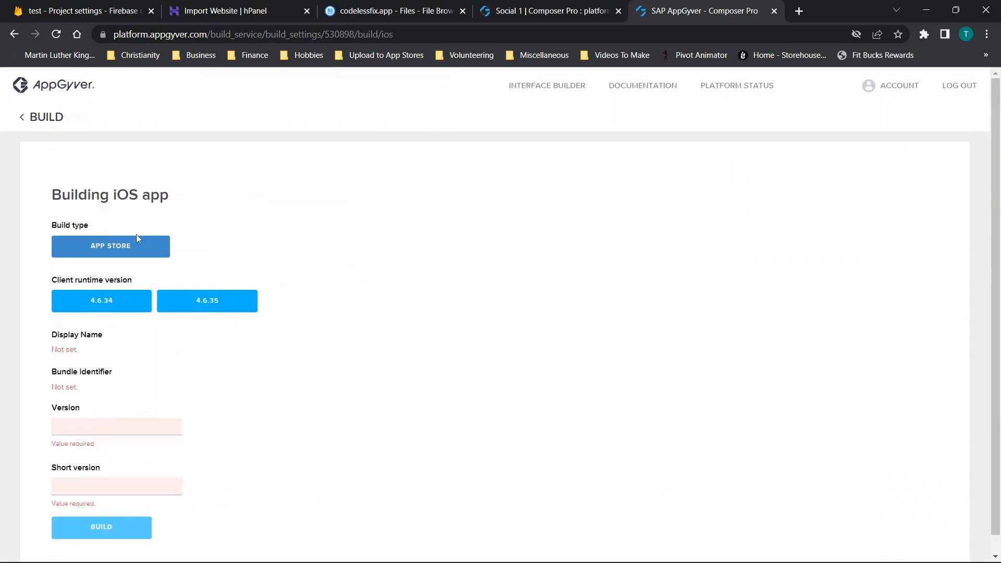
pyautogui.scroll(-1, 136, 234)
pyautogui.click(191, 280)
# - Set both the version and the short version to 1.0.0, and start the iOS build
pyautogui.click(112, 404)
pyautogui.write('1')
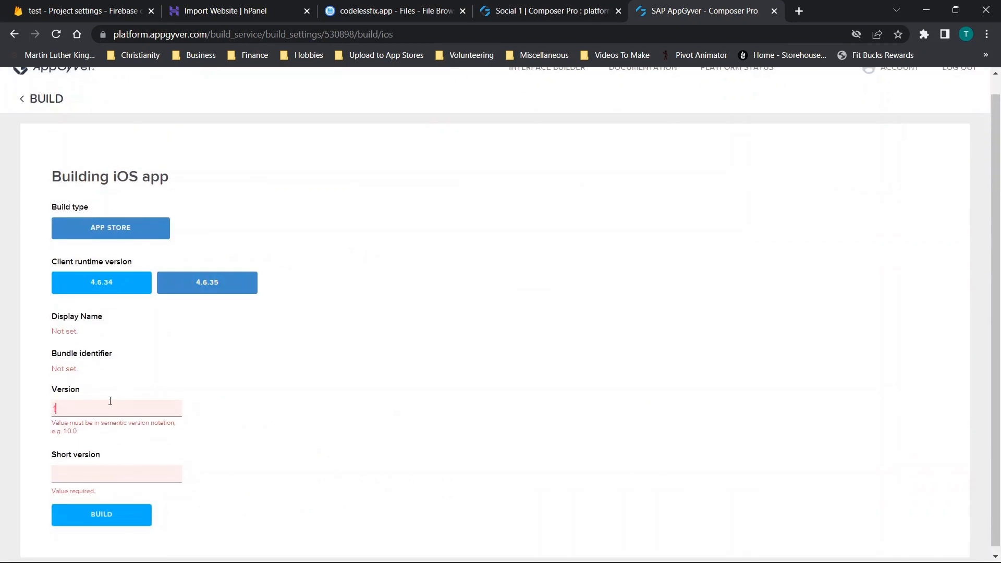
pyautogui.click(82, 472)
pyautogui.write('1.0.0')
pyautogui.click(77, 415)
pyautogui.write('.0.0')
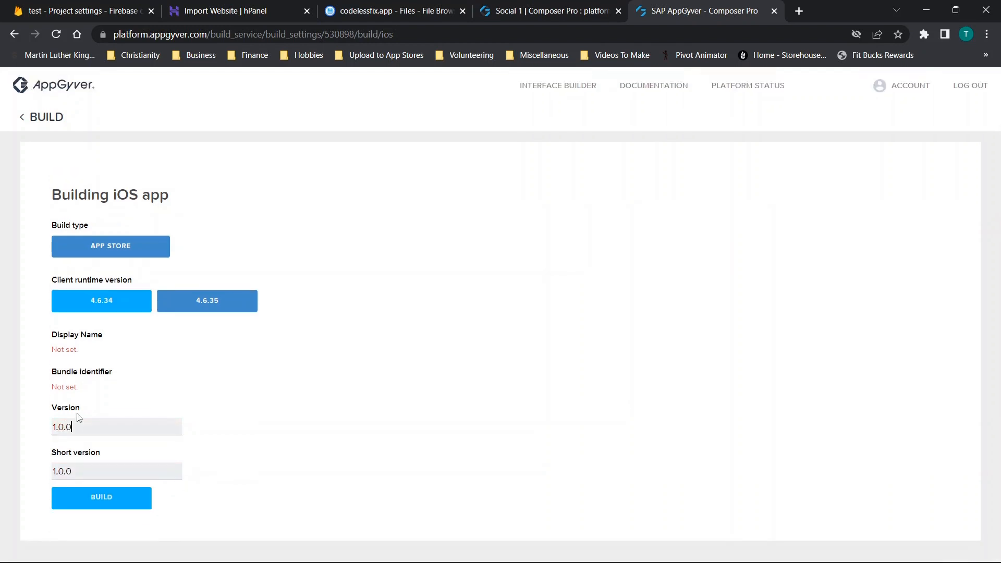
pyautogui.click(106, 491)
pyautogui.click(98, 486)
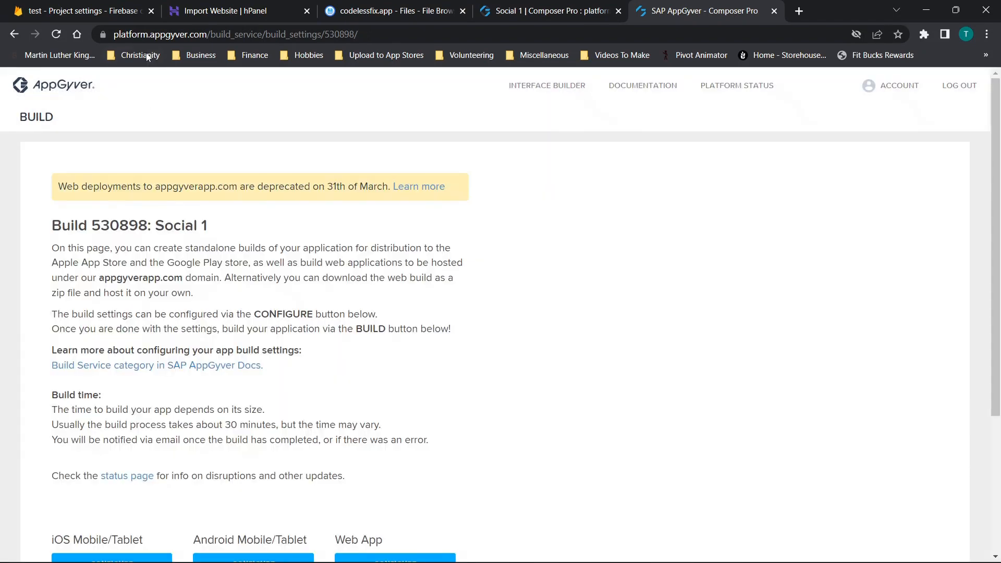
# - Refresh the build page, read the error message of the Android build, and hide it again
pyautogui.click(56, 34)
pyautogui.scroll(-4, 407, 270)
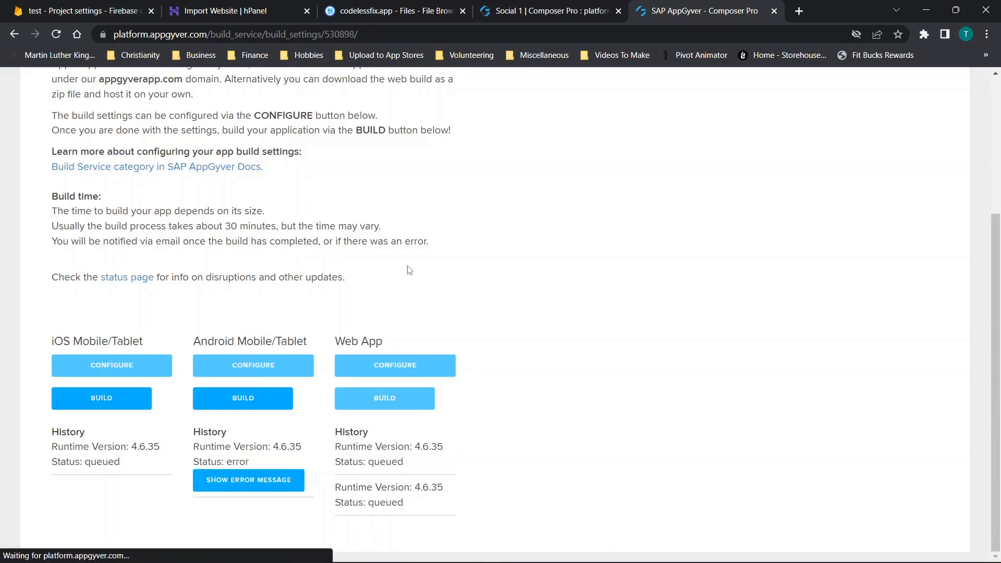
pyautogui.click(230, 483)
pyautogui.scroll(-8, 303, 394)
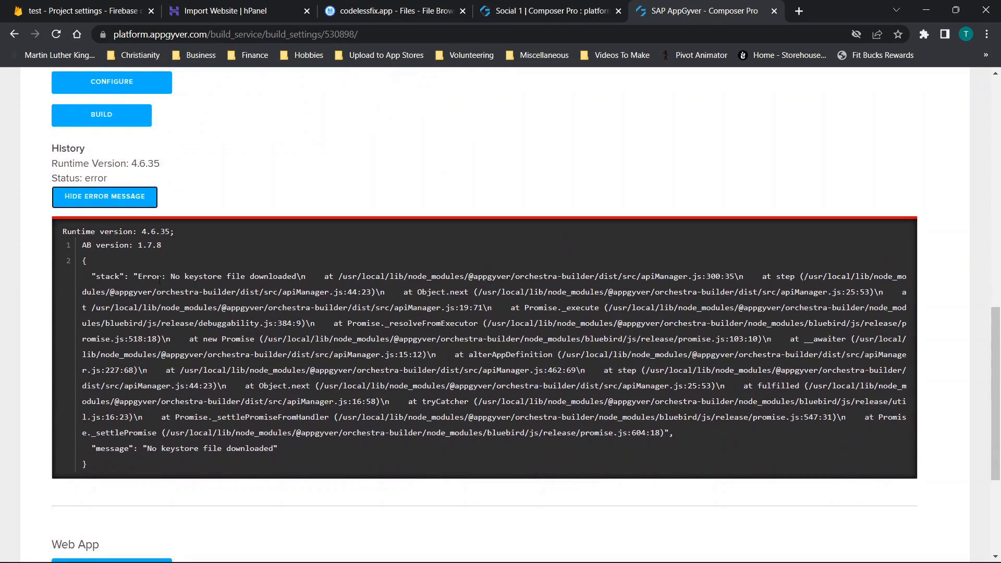
pyautogui.moveTo(176, 275); pyautogui.dragTo(314, 283)
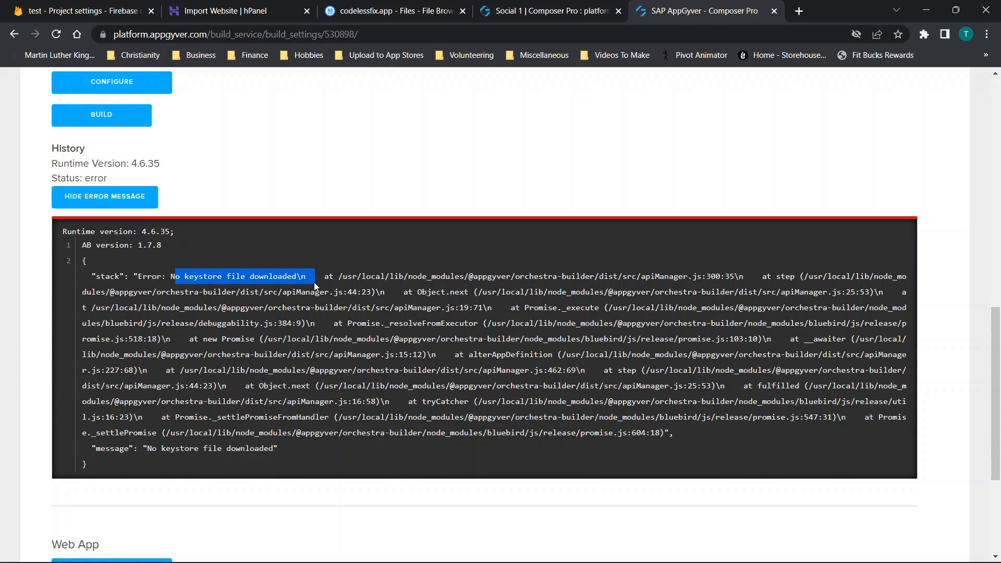
pyautogui.click(105, 198)
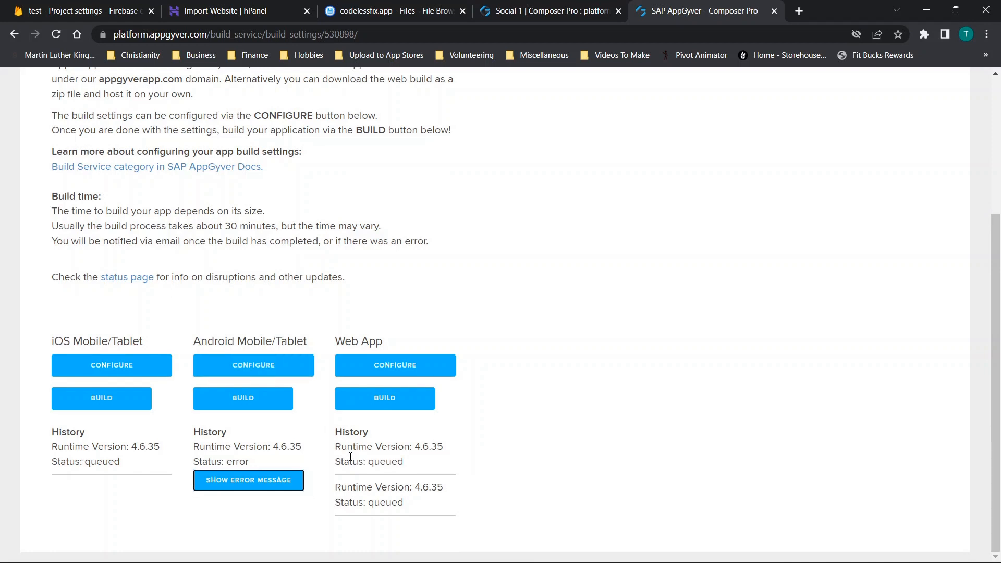
# - Show Hostinger's Import Website page as the upload place for the web build, and return to the AppGyver build page
pyautogui.click(252, 10)
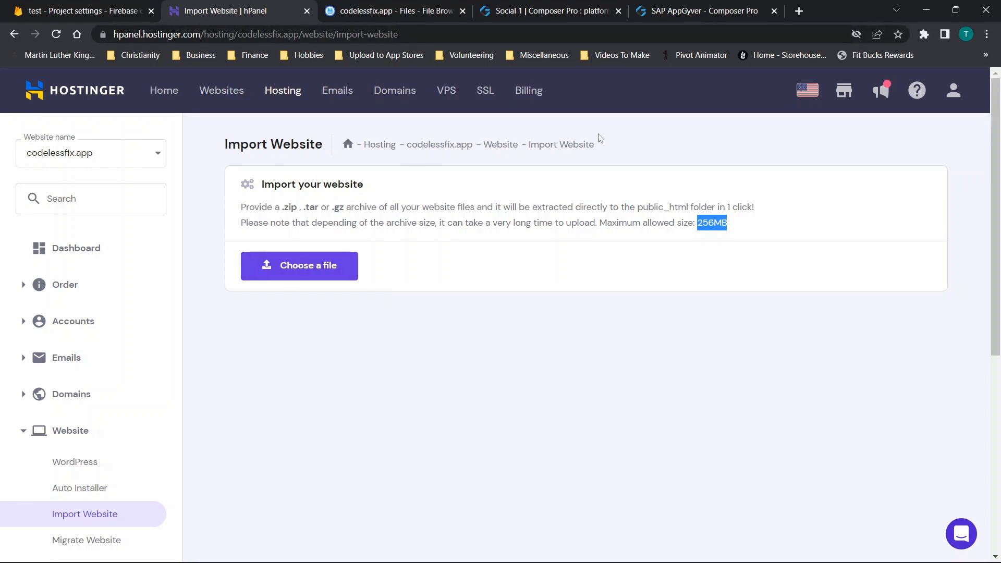
pyautogui.click(700, 6)
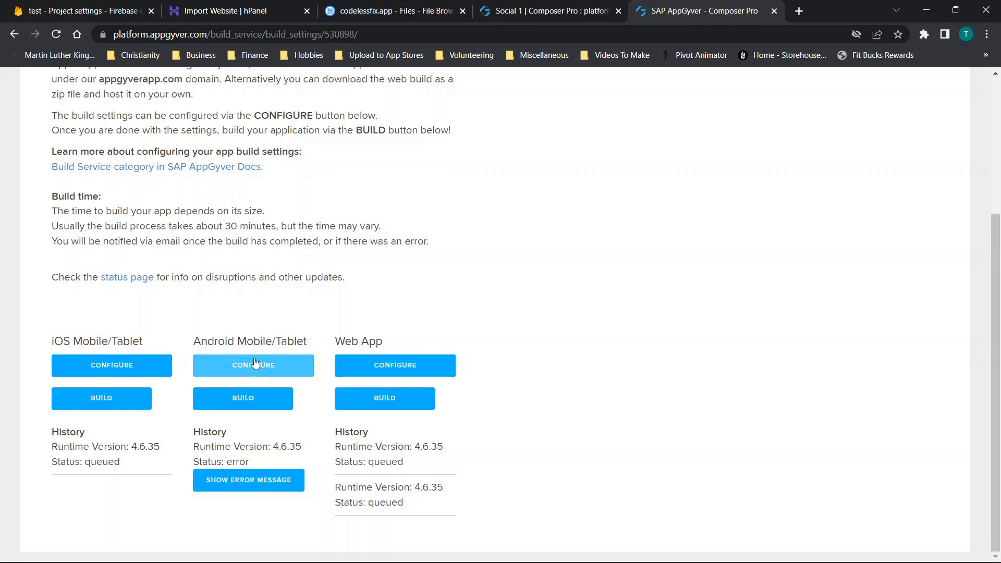
pyautogui.rightClick(216, 444)
pyautogui.click(111, 475)
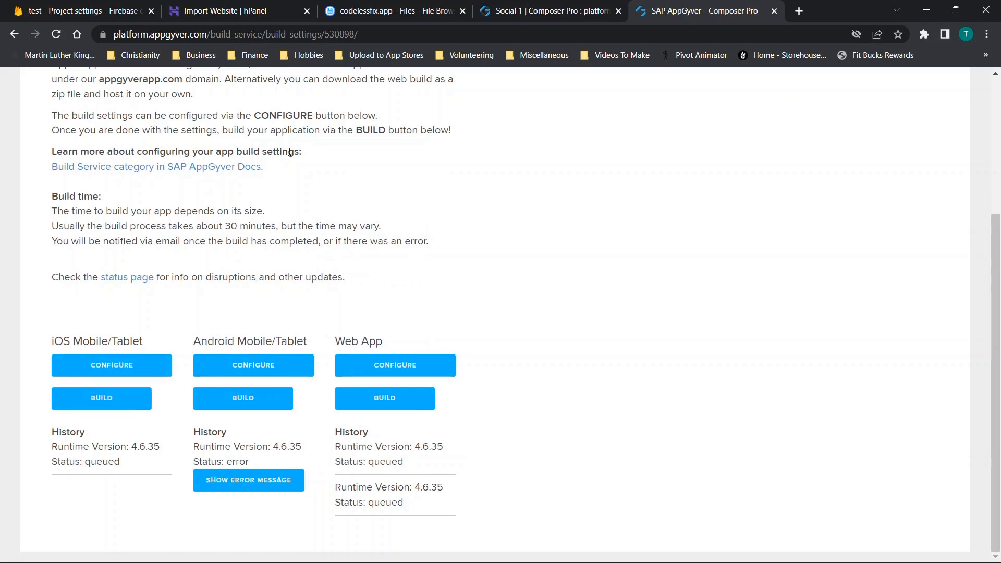
pyautogui.scroll(4, 202, 258)
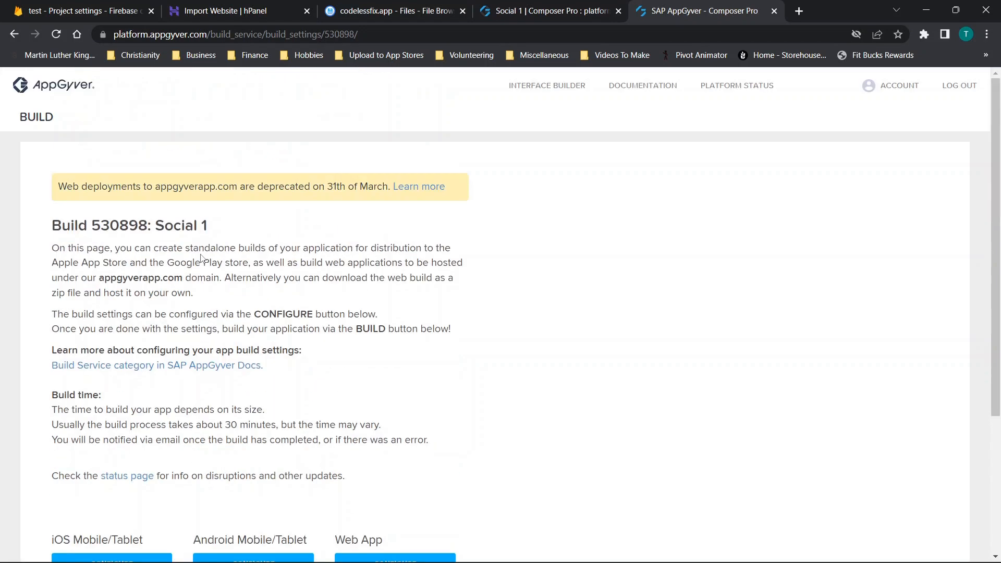